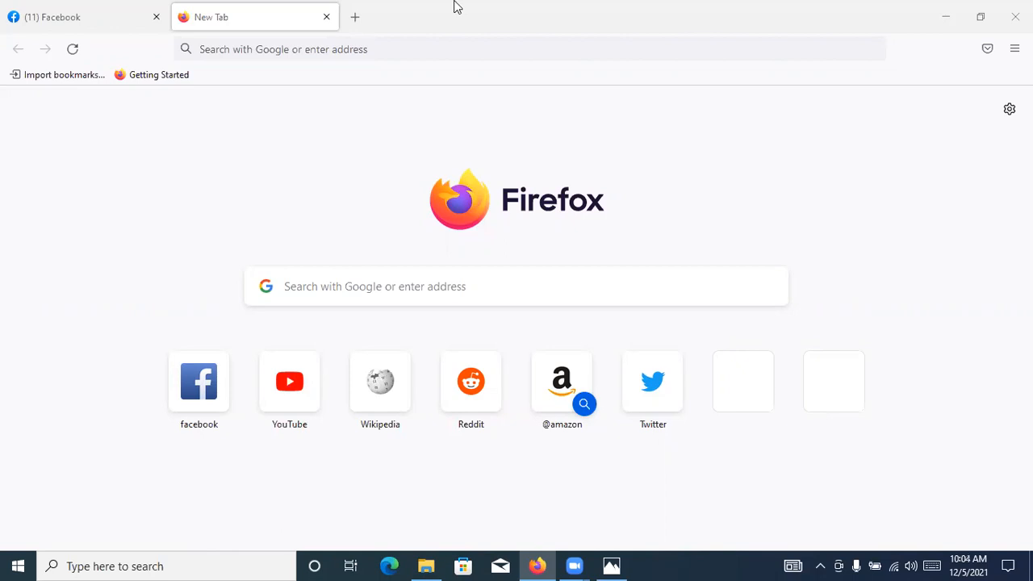
Search Google for "abstract logo design"
click(414, 49)
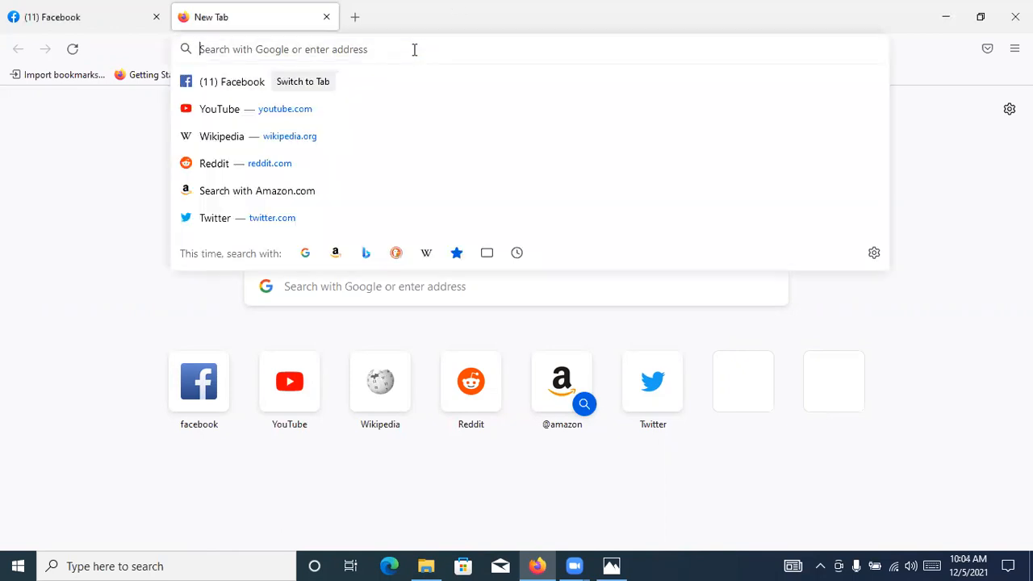
text(abs)
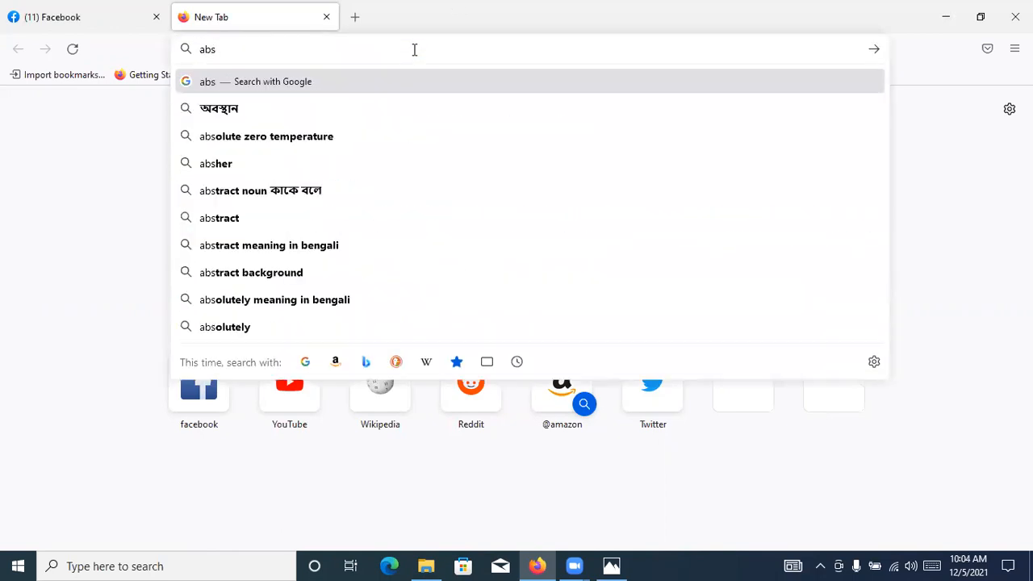
text(trac)
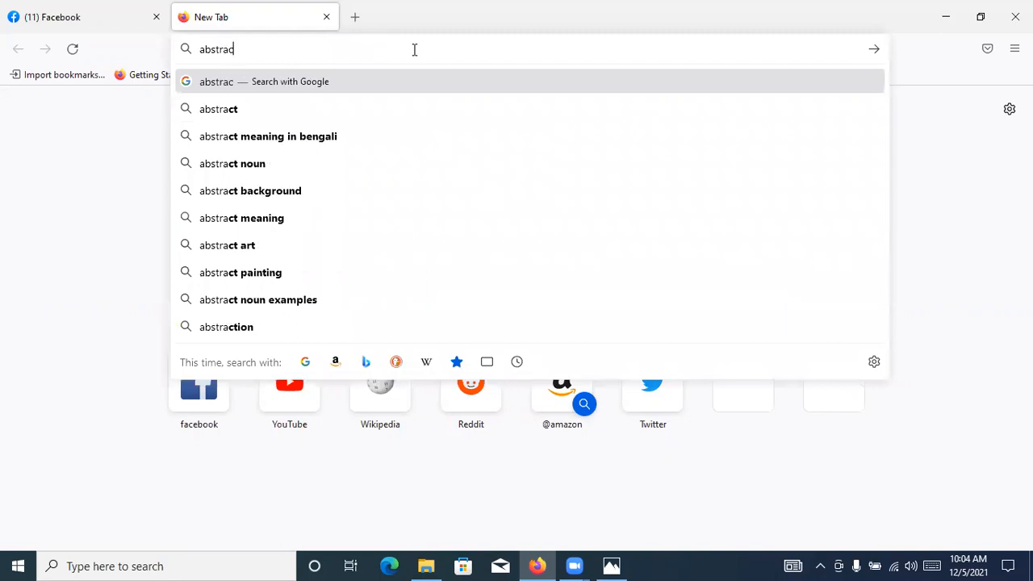
text(t logo)
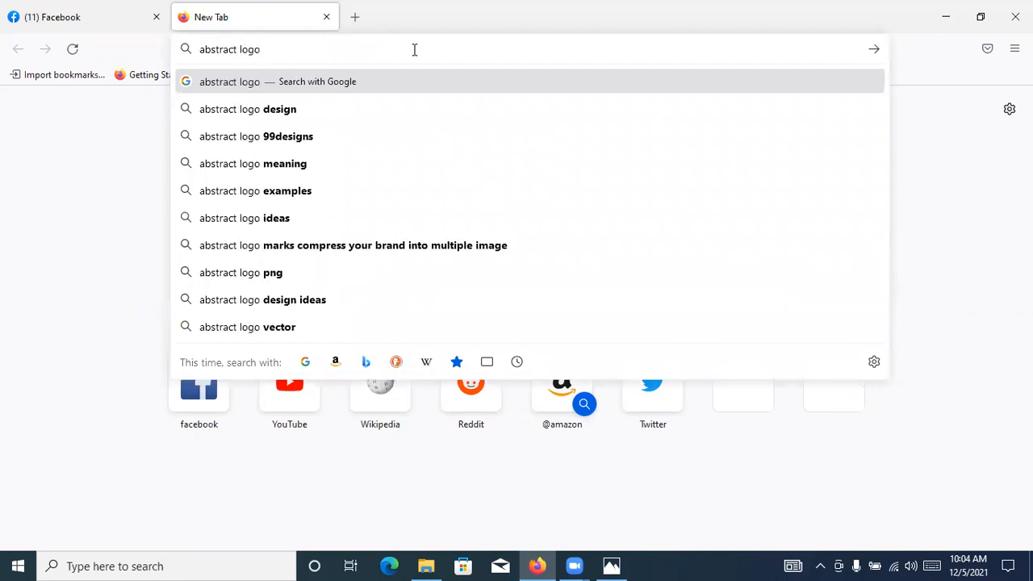
key(Down)
key(Return)
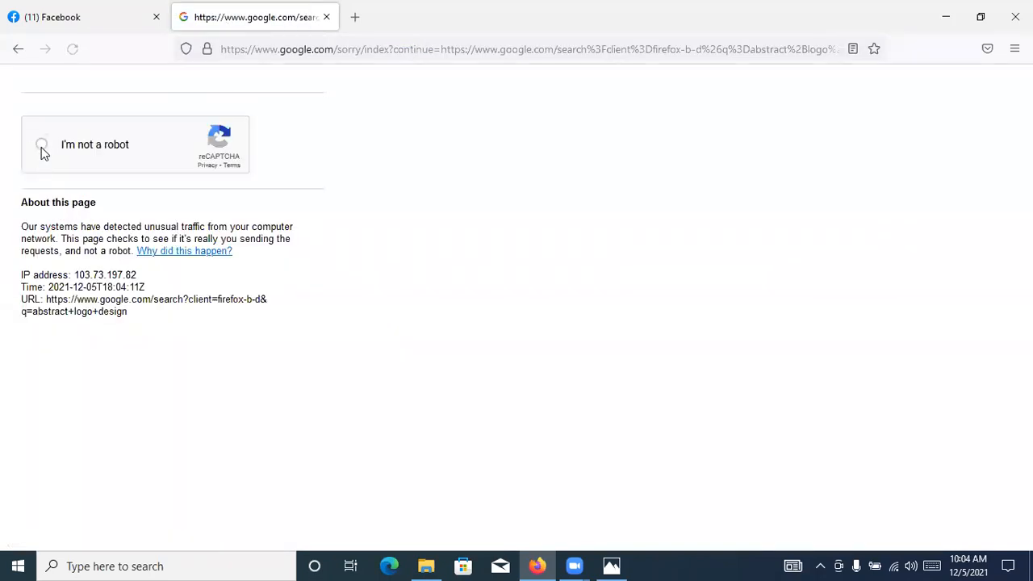
Complete the reCAPTCHA robot check, skipping the picture without bicycles and selecting the three palm tree images
click(41, 147)
click(306, 481)
click(316, 488)
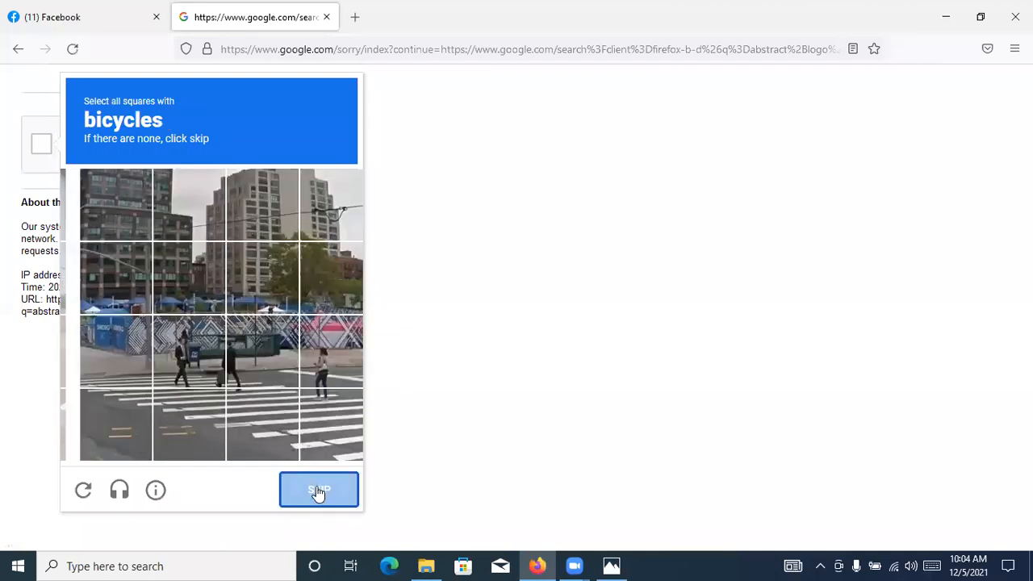
click(317, 488)
click(317, 490)
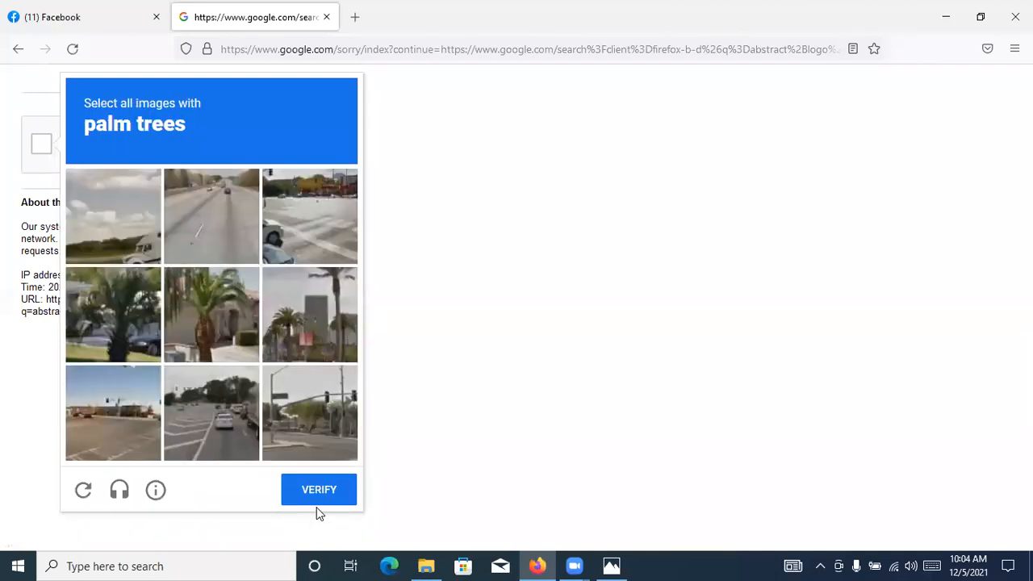
click(104, 307)
click(247, 327)
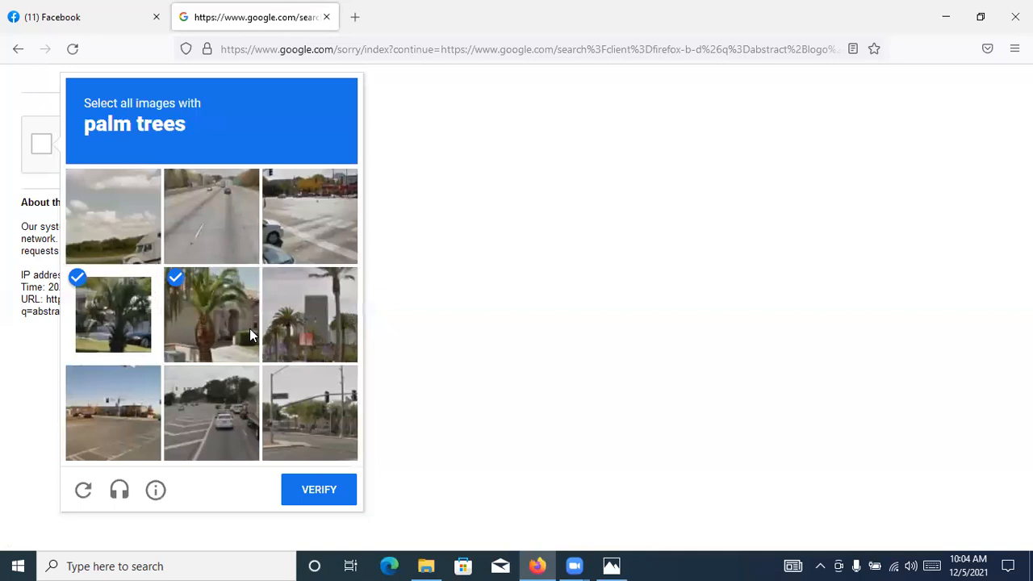
click(310, 319)
click(305, 487)
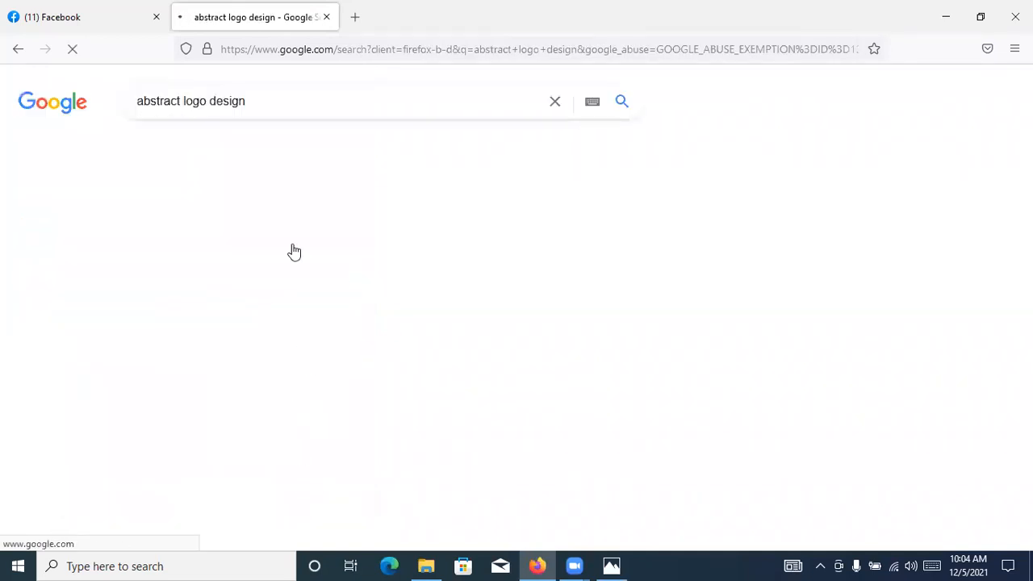
Show the image results and save the 99designs "22 abstract logos" picture to Downloads as a WebP image named ABSTRACT-logos
click(245, 147)
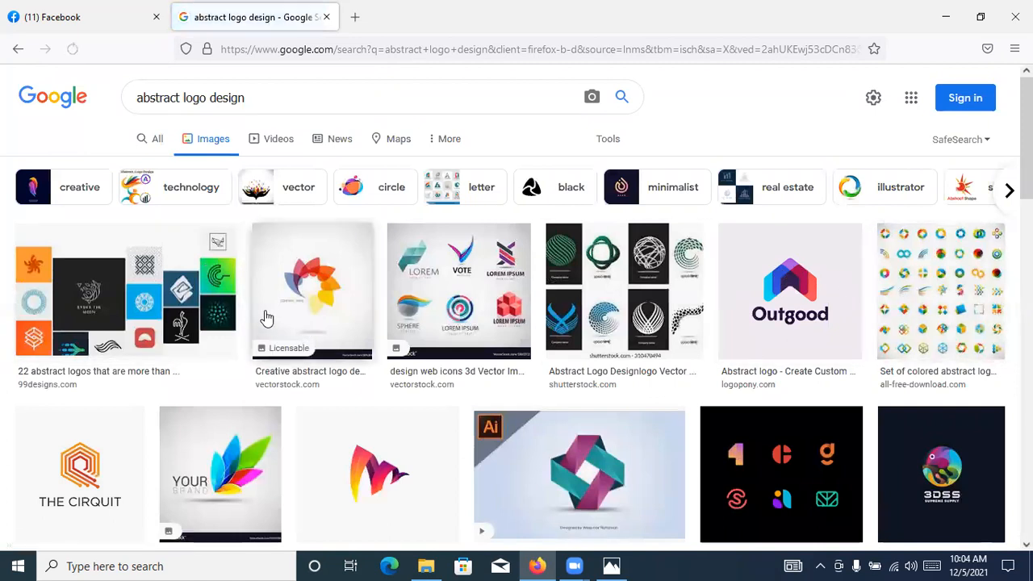
click(144, 287)
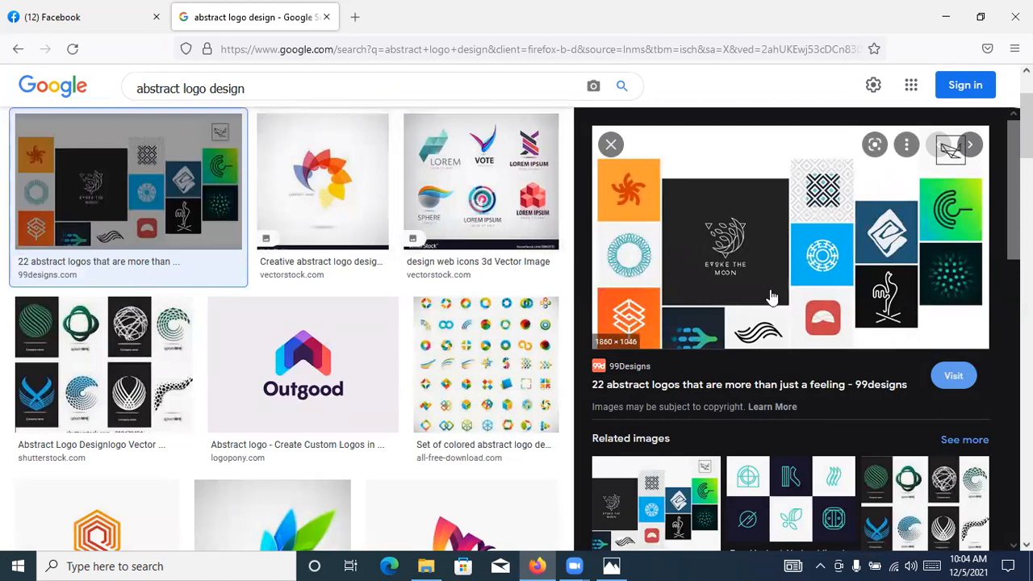
right_click(772, 221)
click(778, 421)
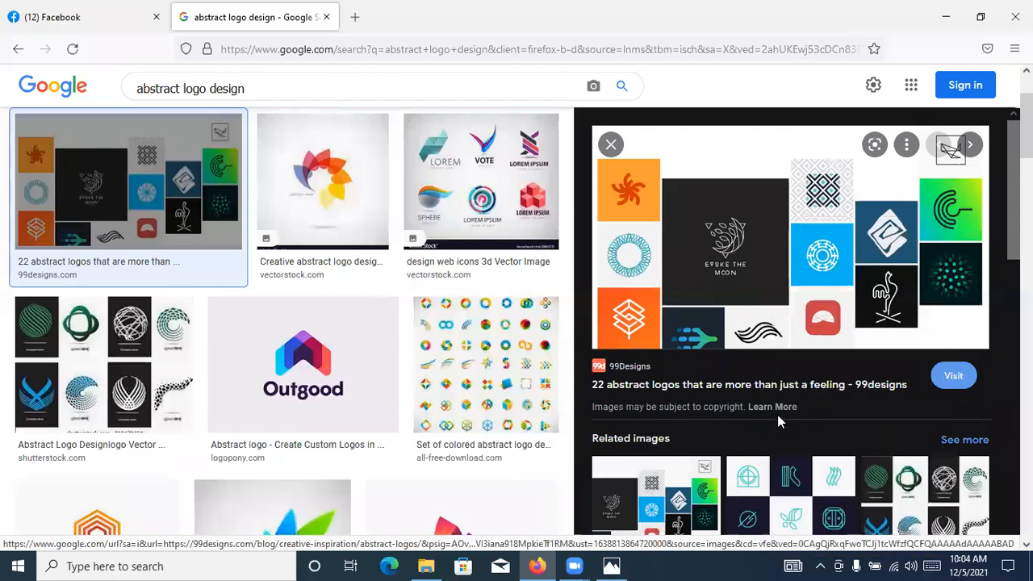
click(475, 343)
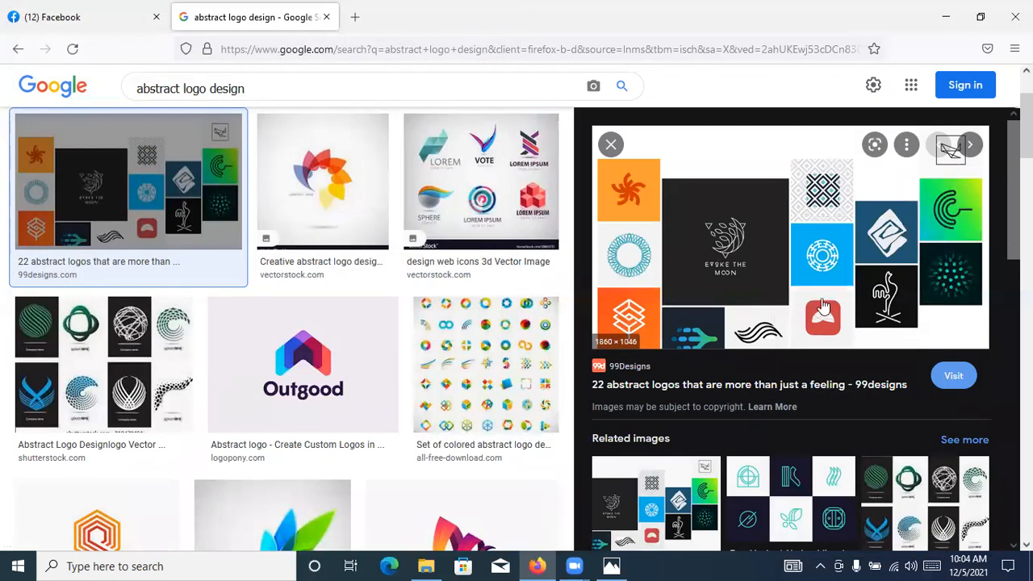
right_click(748, 274)
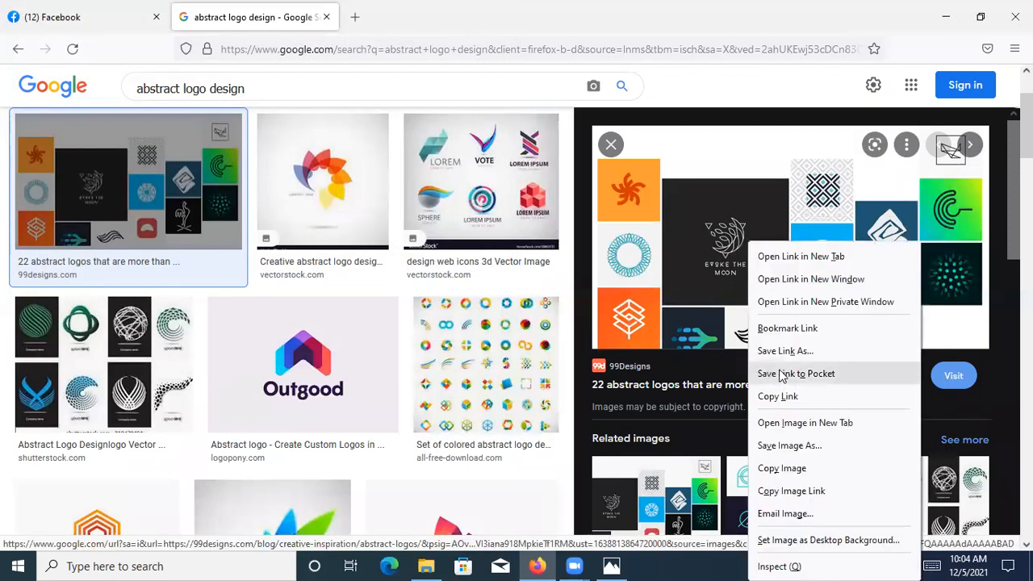
click(787, 447)
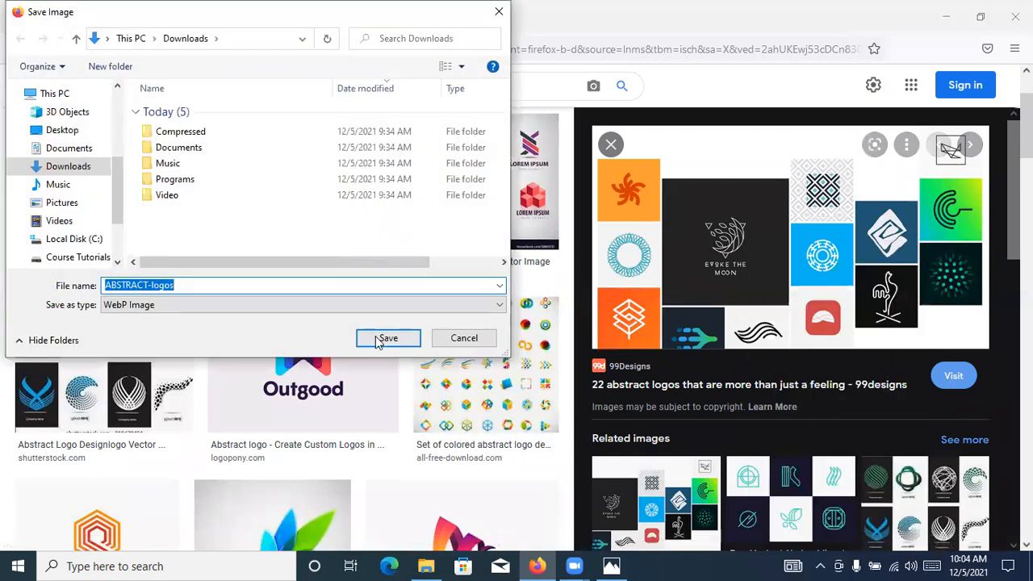
click(374, 343)
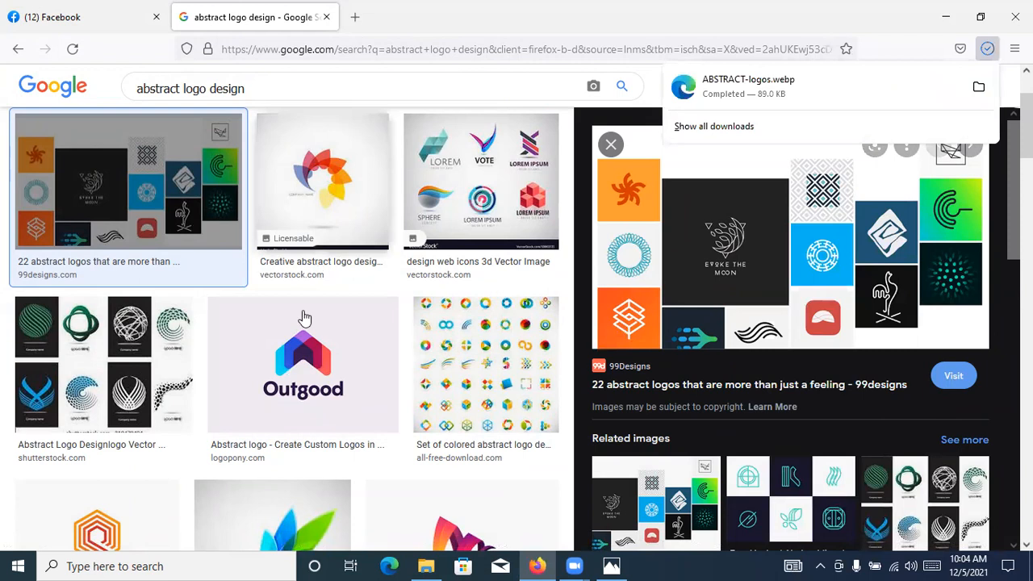
Preview the VectorStock petal logo and the Logopony Outgood logo, and examine the related images for Outgood
click(321, 182)
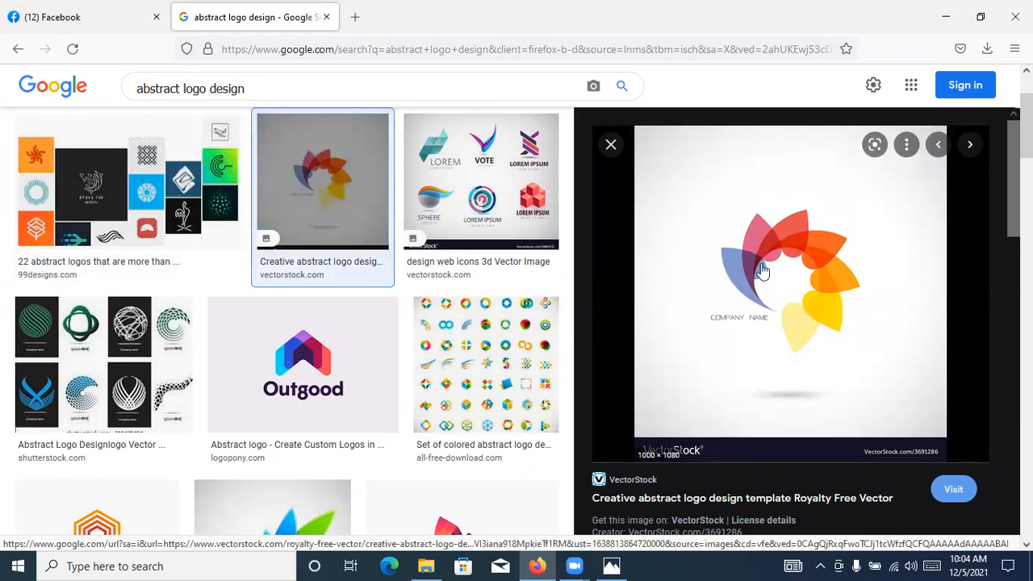
click(267, 352)
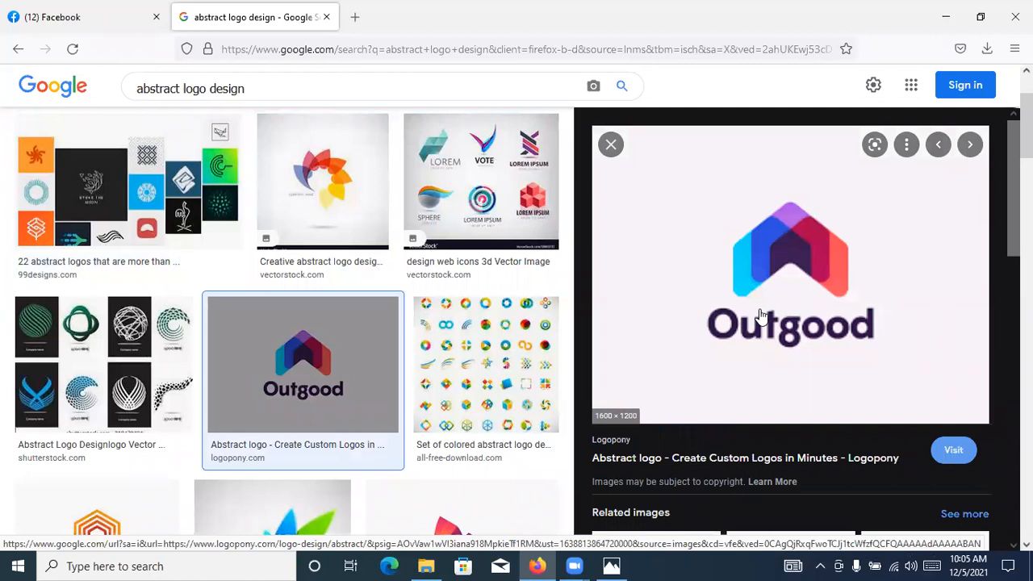
scroll(853, 275, down, 3)
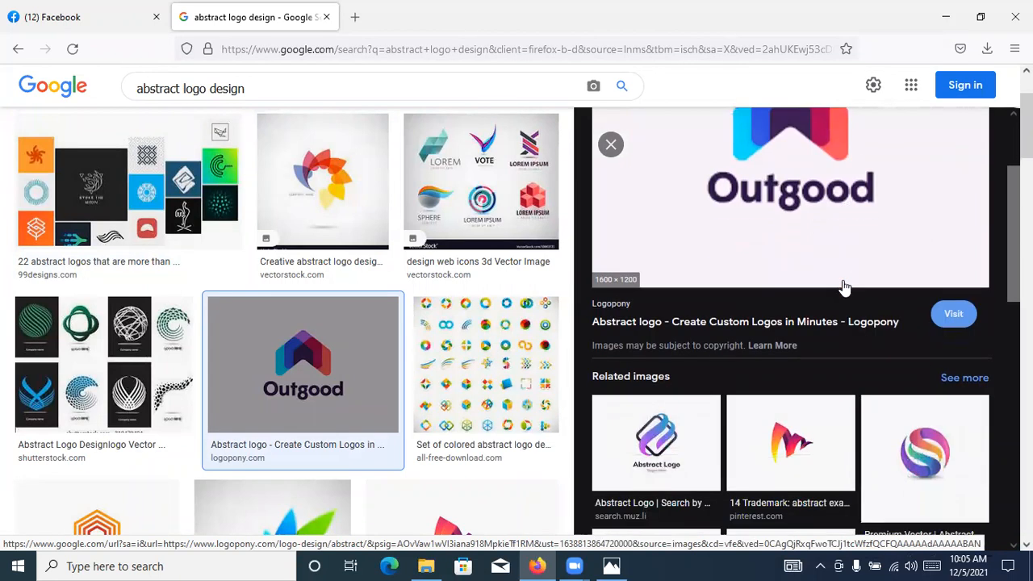
scroll(823, 254, up, 2)
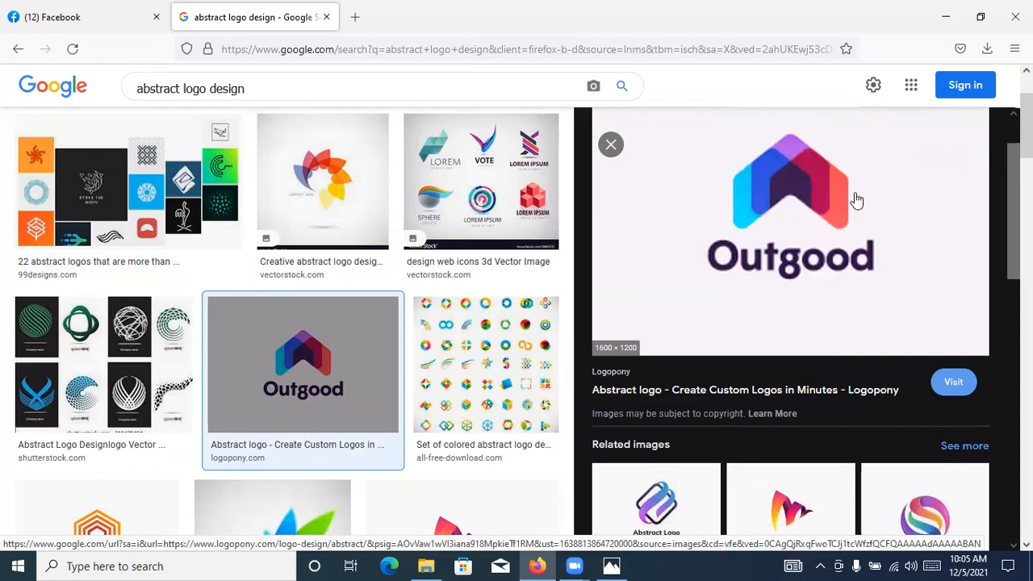
scroll(802, 155, down, 6)
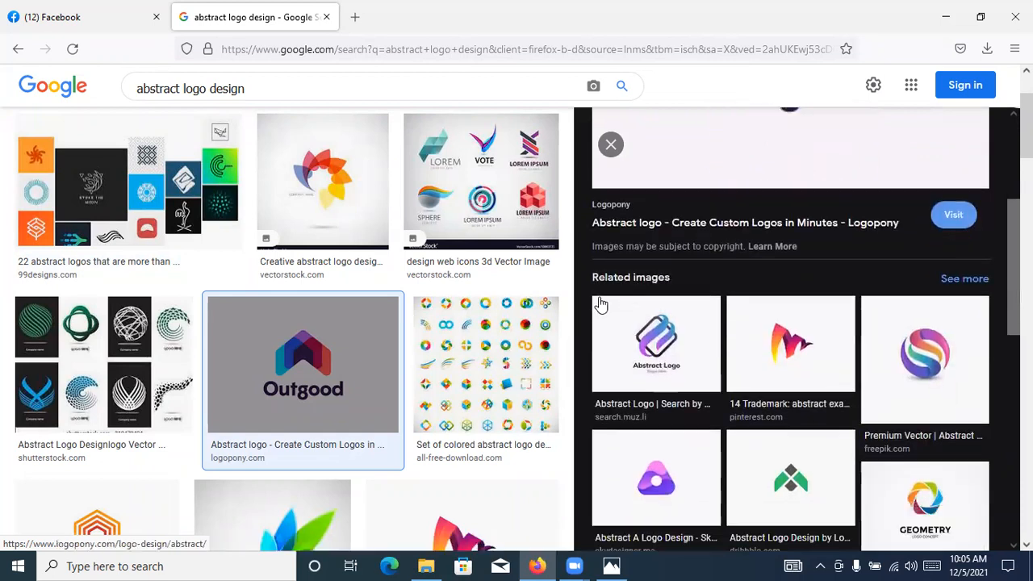
scroll(695, 279, down, 2)
scroll(695, 279, up, 2)
scroll(374, 342, down, 3)
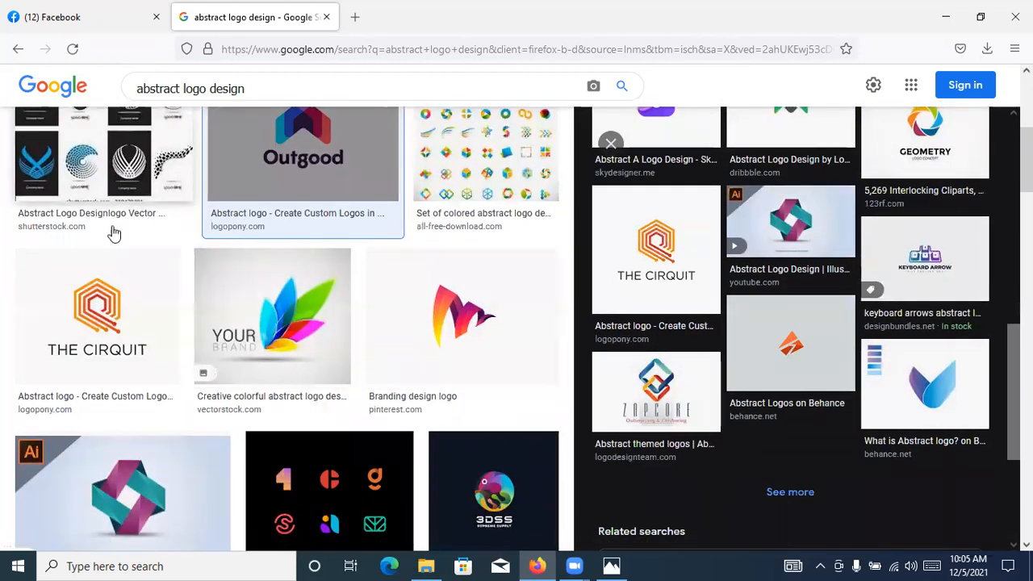
Browse further image results and preview the Dreamstime Colorful Circle abstract logo, then return to the first results
scroll(258, 341, down, 3)
scroll(479, 460, up, 4)
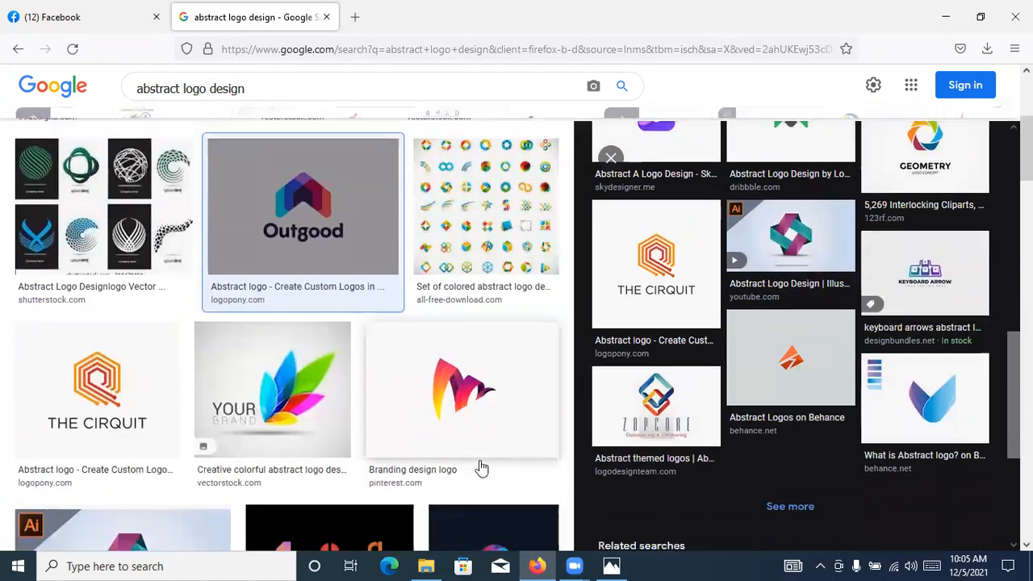
scroll(481, 468, down, 5)
click(377, 370)
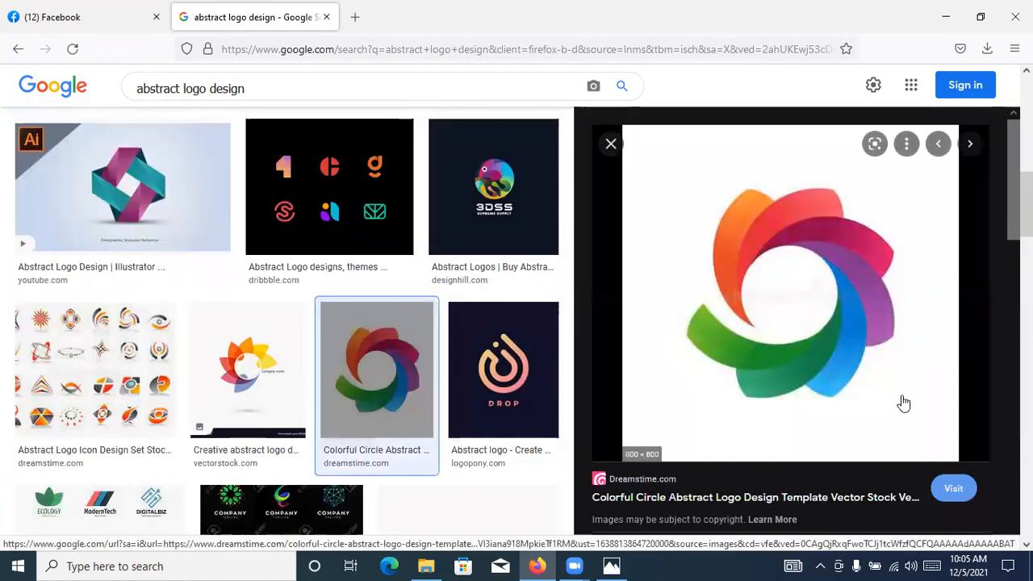
scroll(326, 325, down, 5)
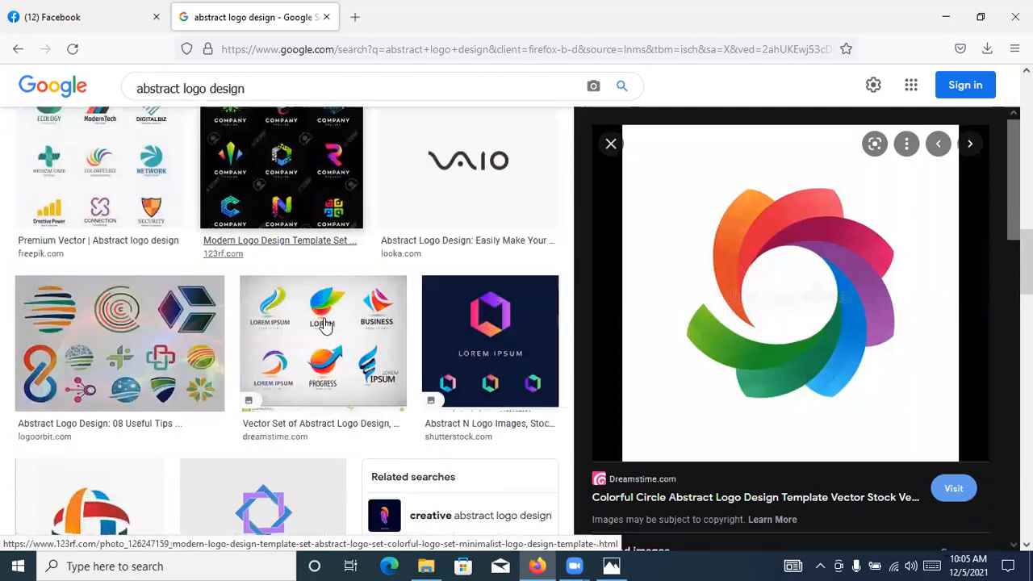
scroll(323, 324, down, 4)
scroll(324, 323, up, 10)
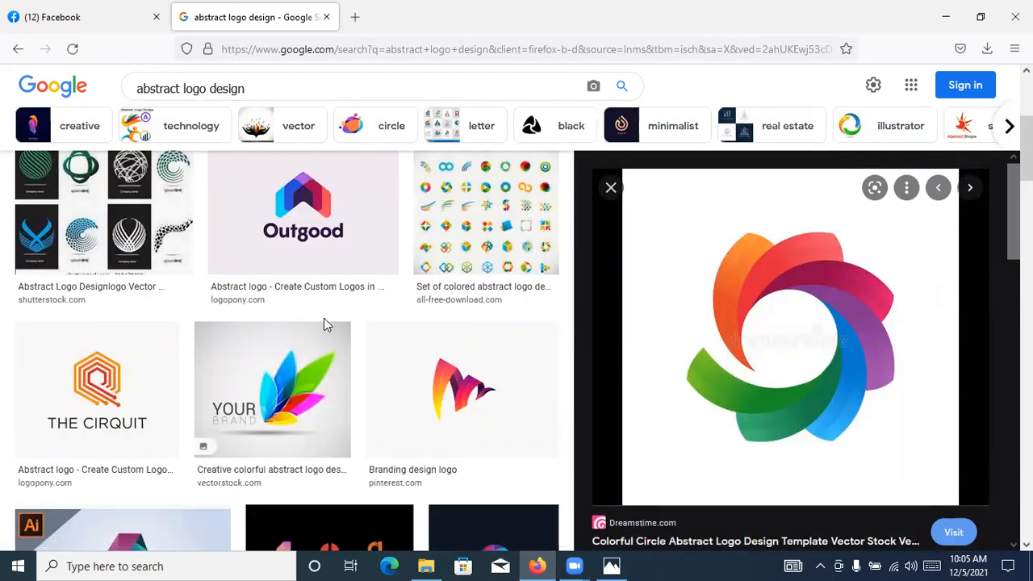
scroll(323, 318, up, 2)
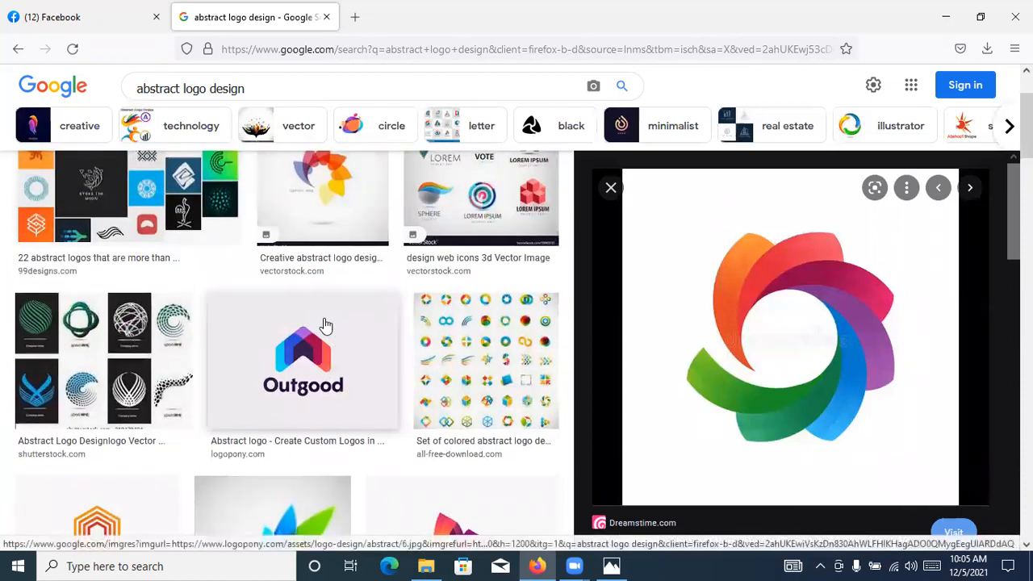
scroll(326, 325, up, 2)
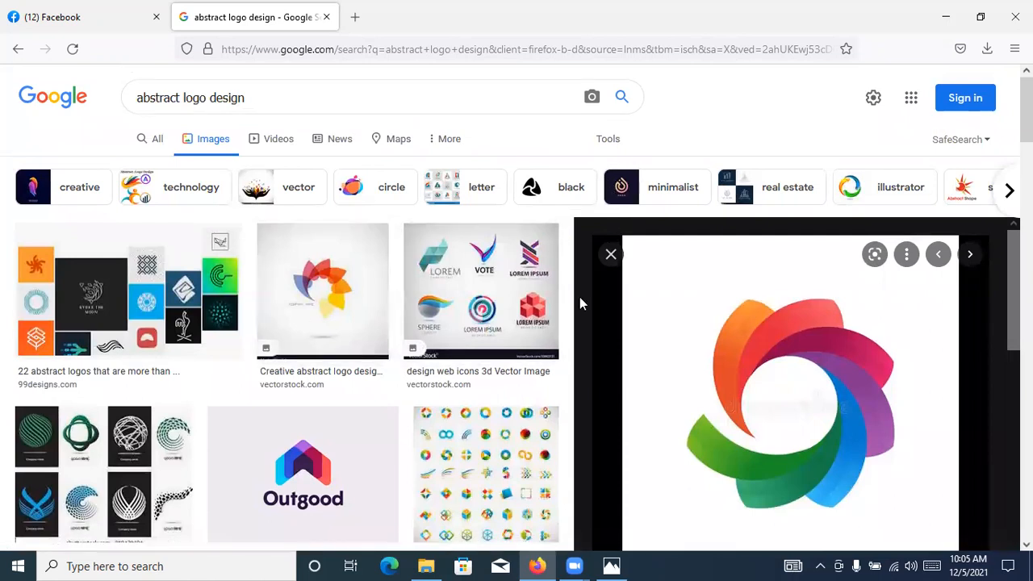
scroll(570, 315, down, 1)
scroll(560, 330, up, 1)
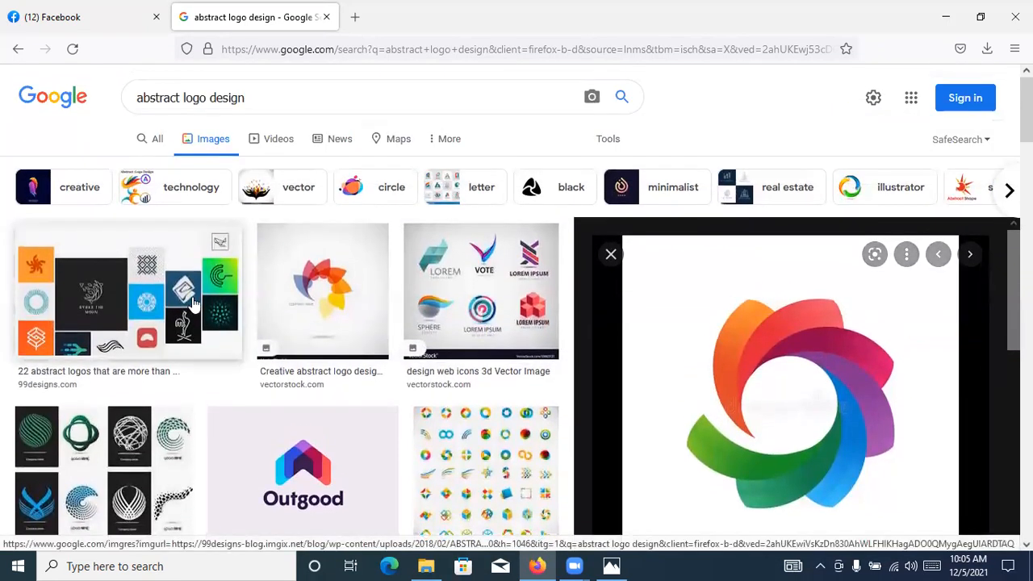
Preview the VectorStock 3D web icons logo set with its related images, and the Shutterstock abstract logo template set
click(193, 303)
click(457, 182)
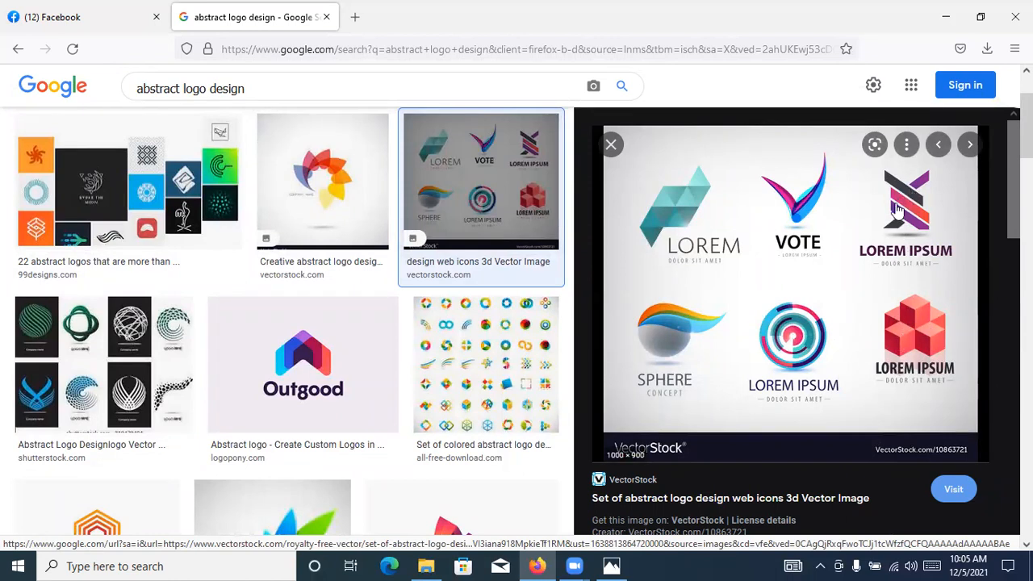
scroll(684, 194, down, 8)
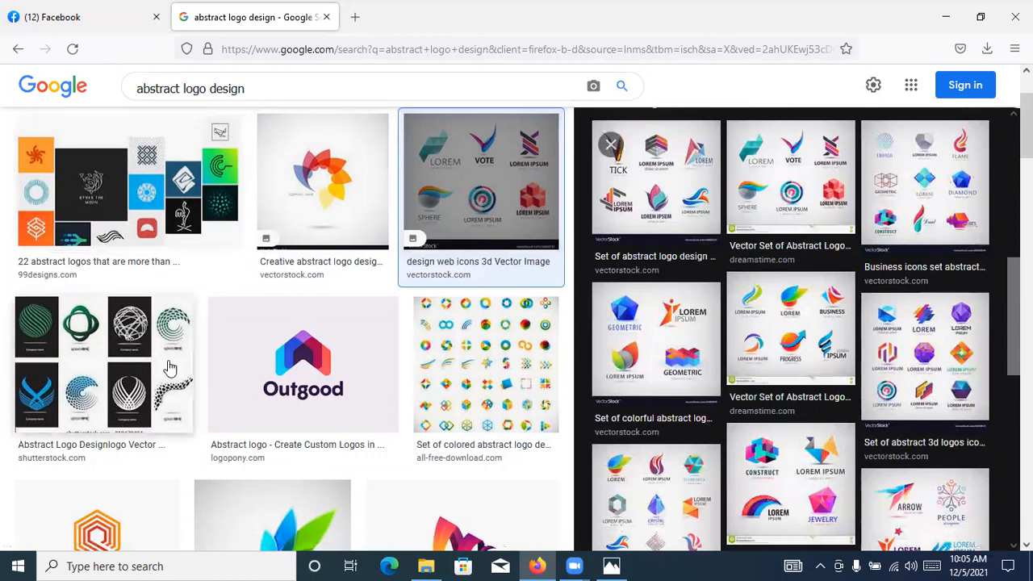
click(90, 374)
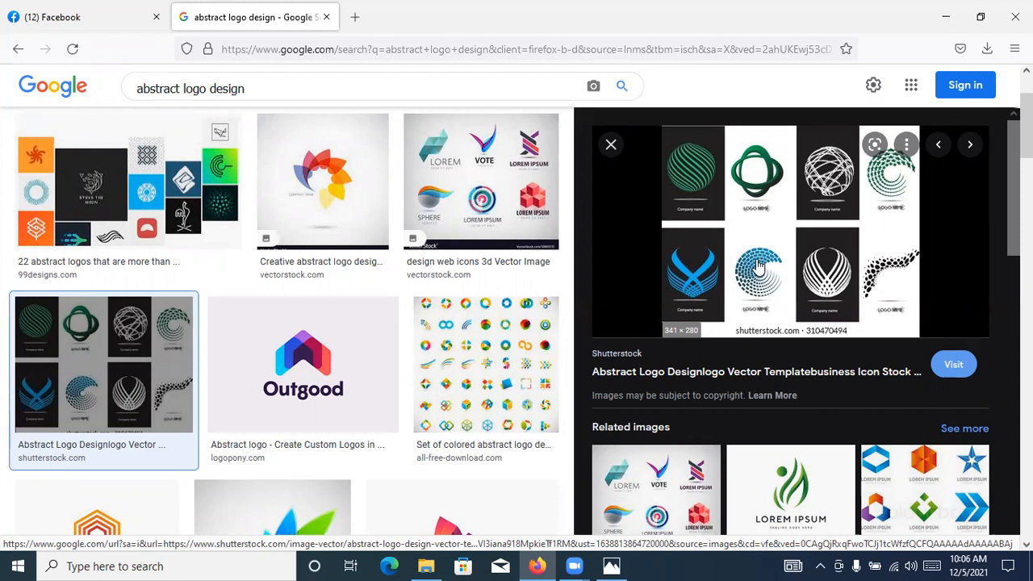
Minimize the File Explorer and browser windows and try to launch Illustrator from the desktop
click(428, 565)
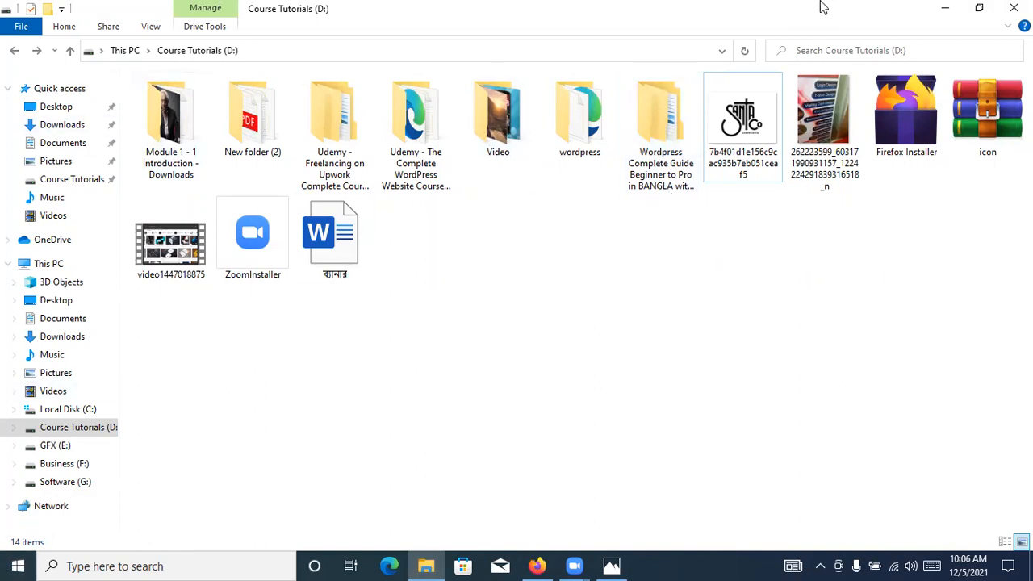
click(945, 7)
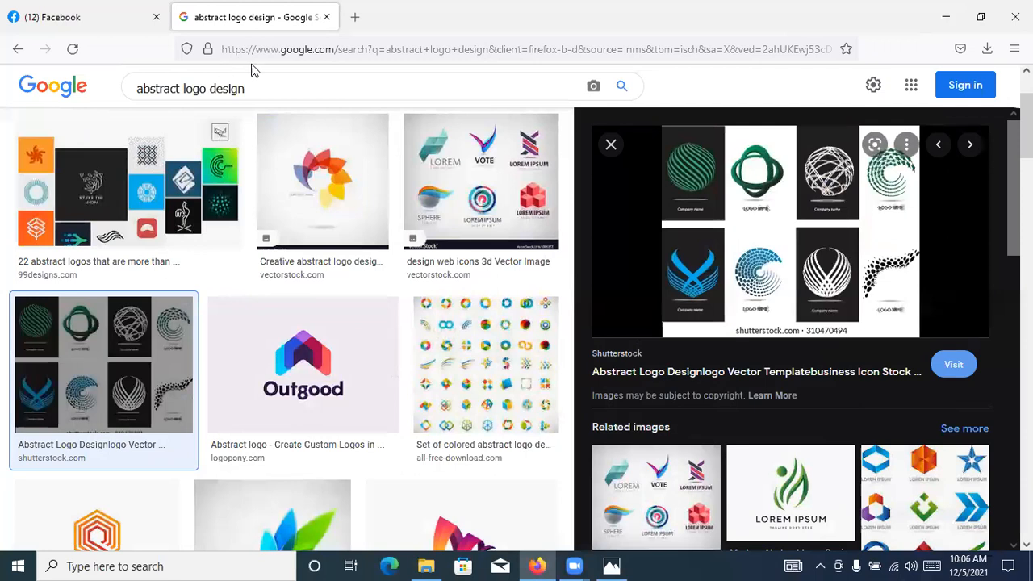
click(946, 16)
double_click(30, 95)
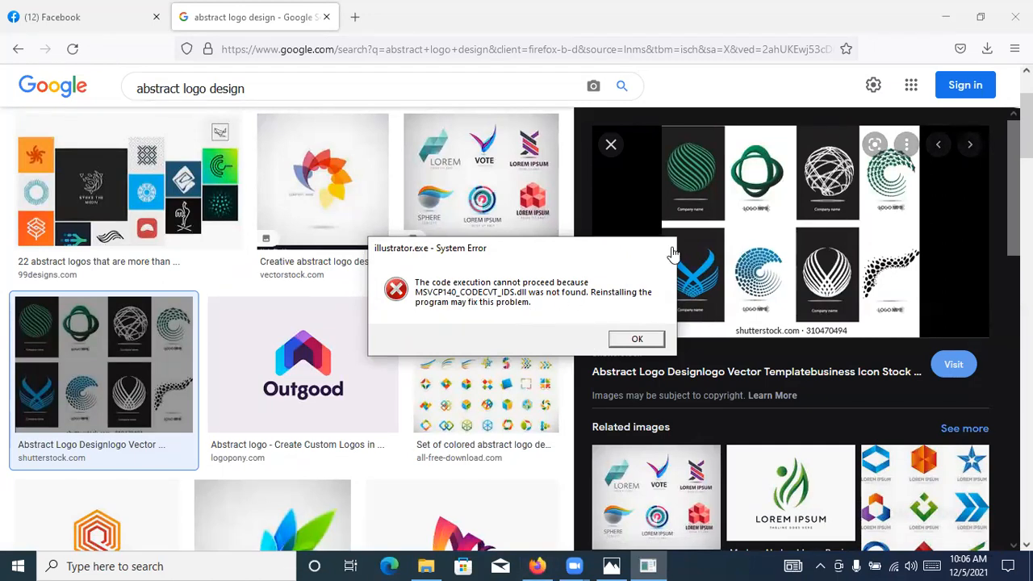
Dismiss the Illustrator system error and minimize the browser and Course Tutorials (D:) windows to return to the desktop
click(665, 247)
click(946, 16)
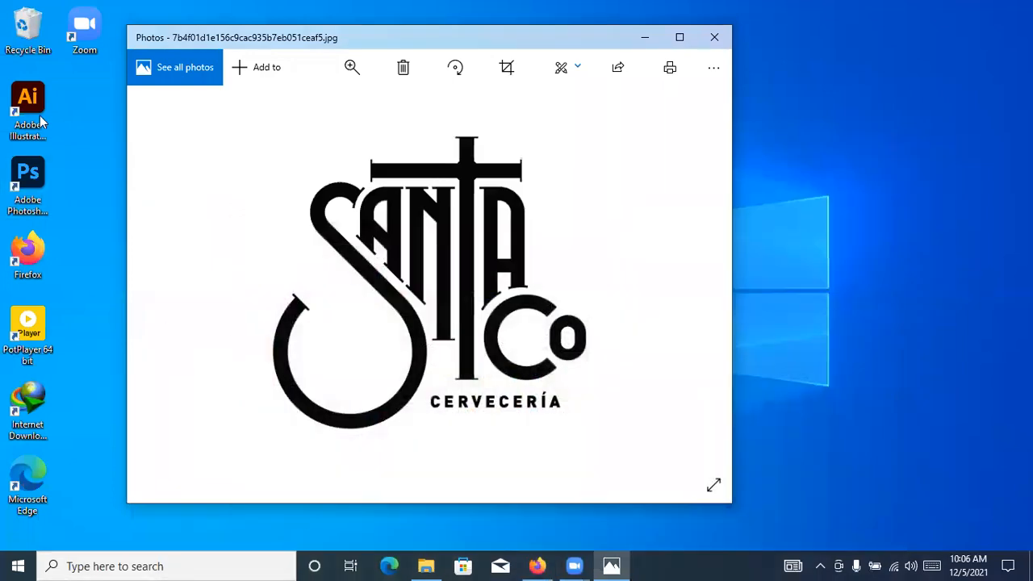
click(425, 566)
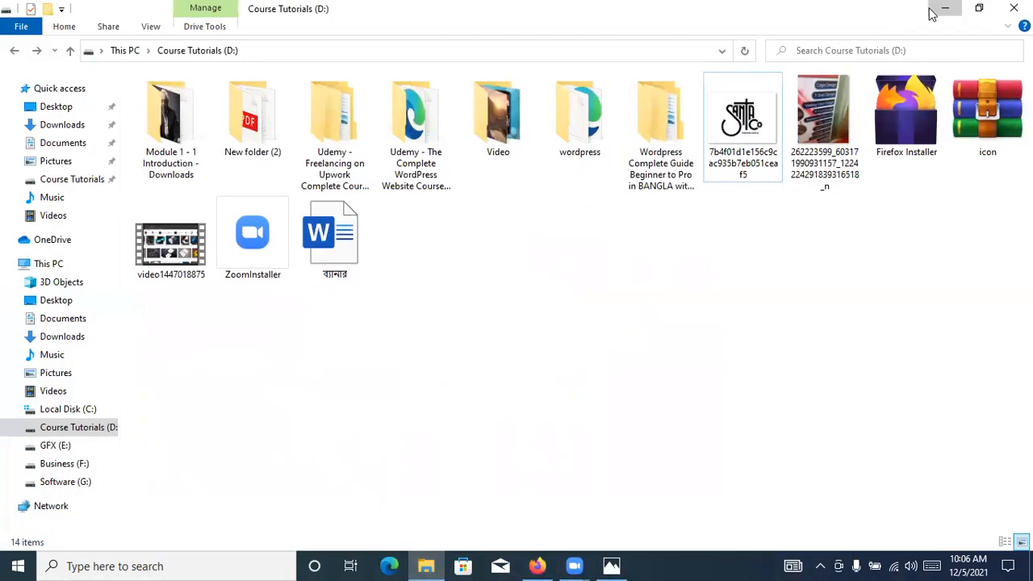
click(943, 9)
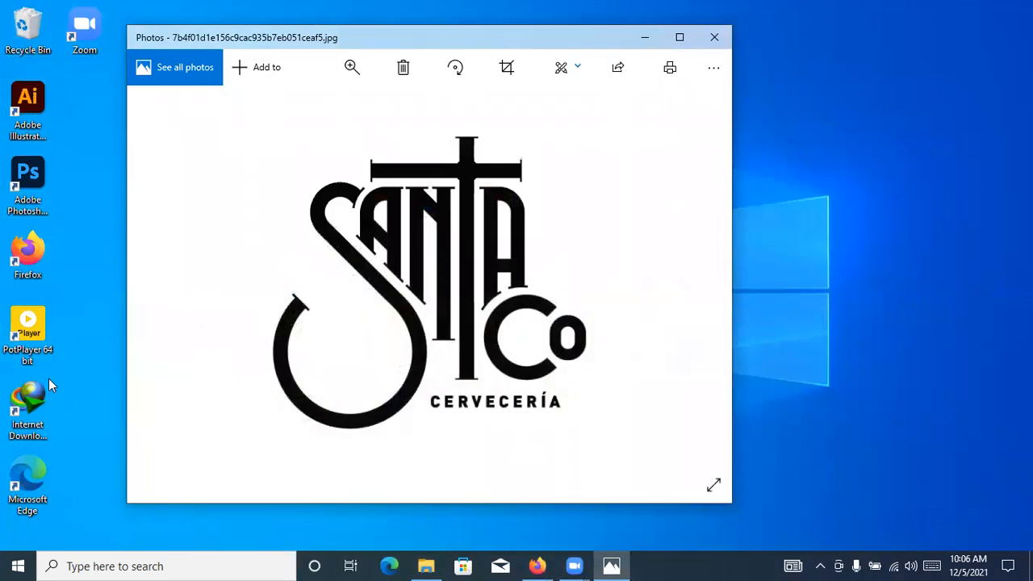
Open a new File Explorer window and go to Program Files > Adobe > Adobe Illustrator 2022 on Local Disk (C:)
click(421, 564)
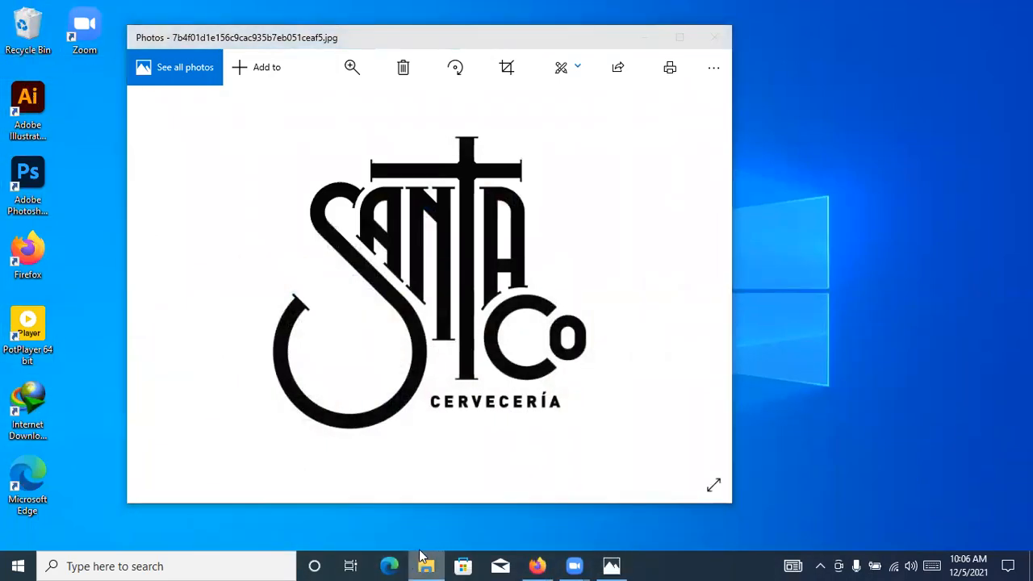
drag(419, 495, 397, 484)
click(387, 483)
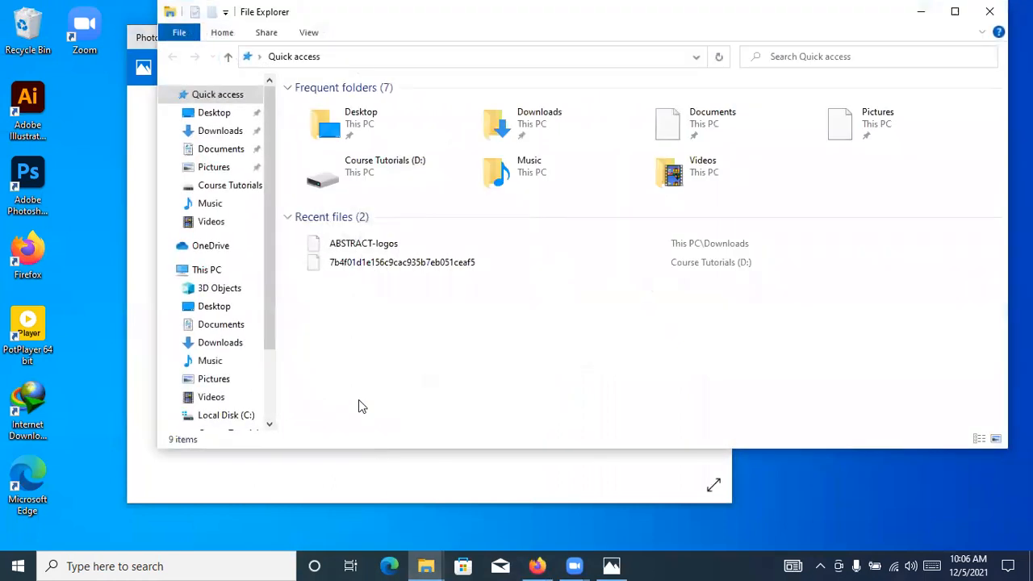
click(222, 270)
click(384, 260)
double_click(383, 260)
double_click(321, 120)
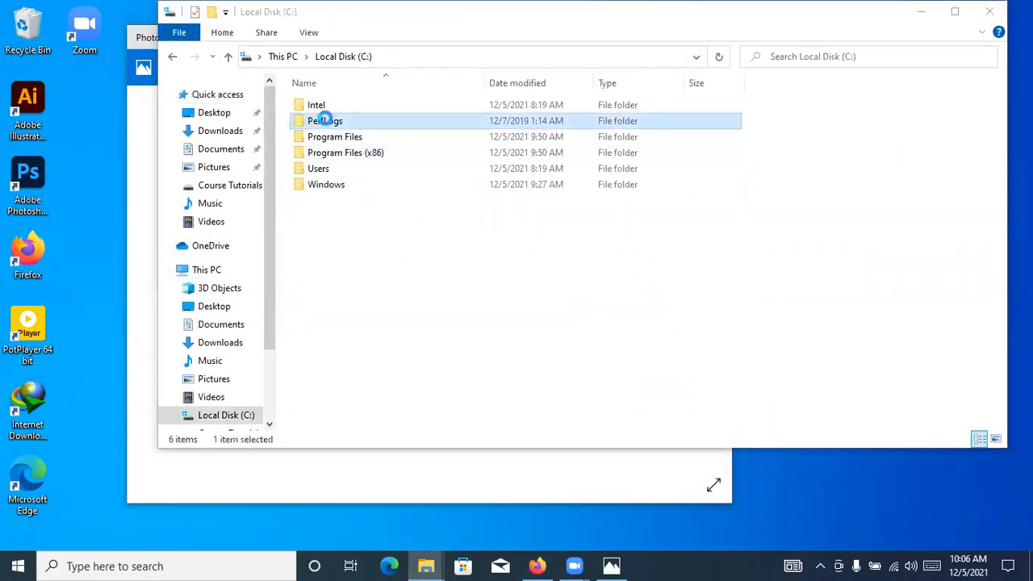
click(613, 310)
double_click(356, 138)
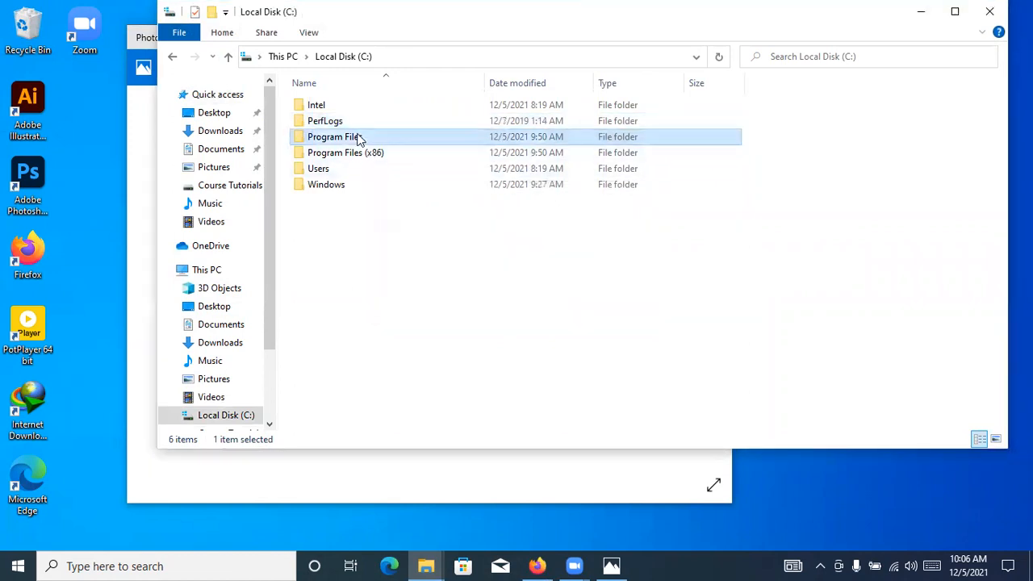
click(341, 109)
double_click(341, 108)
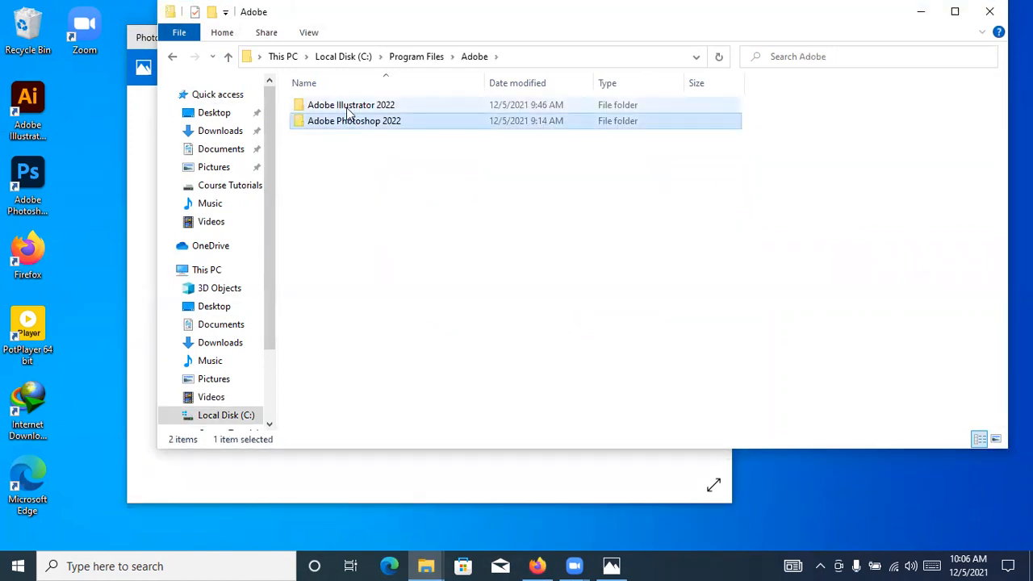
double_click(347, 106)
Open the file location of the Adobe Illustrator 2022 shortcut and try to launch the illustrator application from there
click(338, 186)
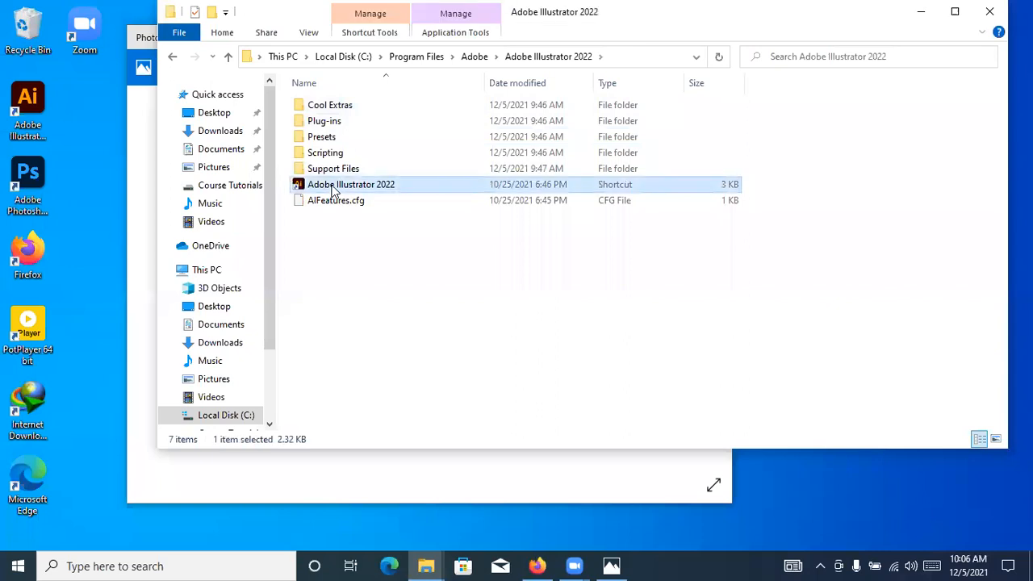
right_click(333, 186)
click(385, 215)
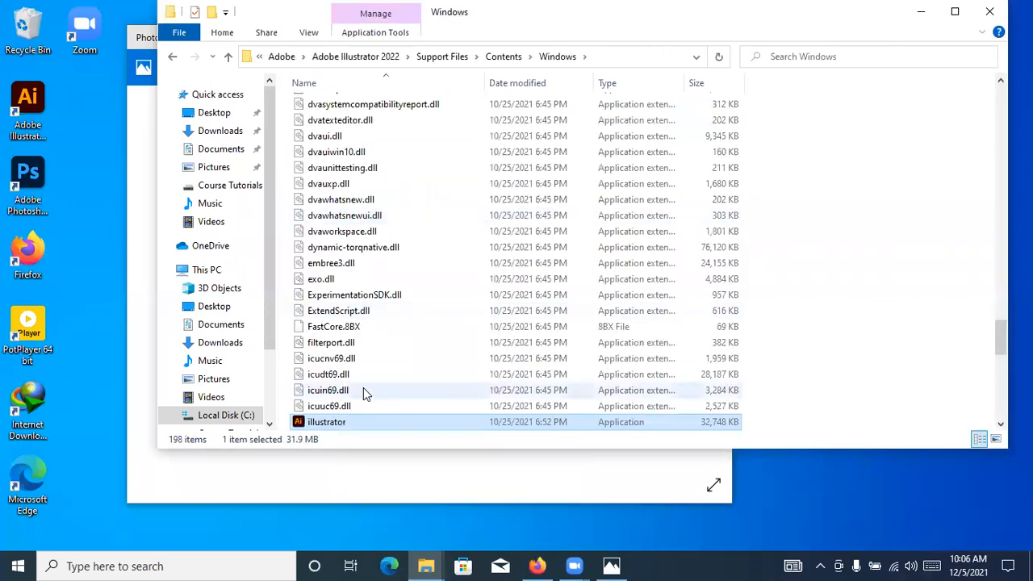
double_click(354, 425)
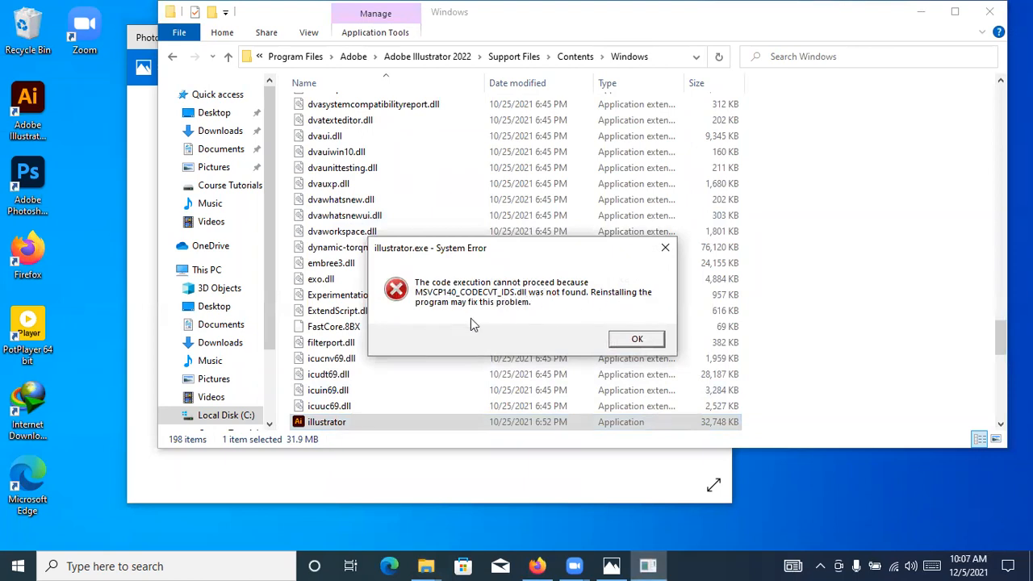
click(637, 340)
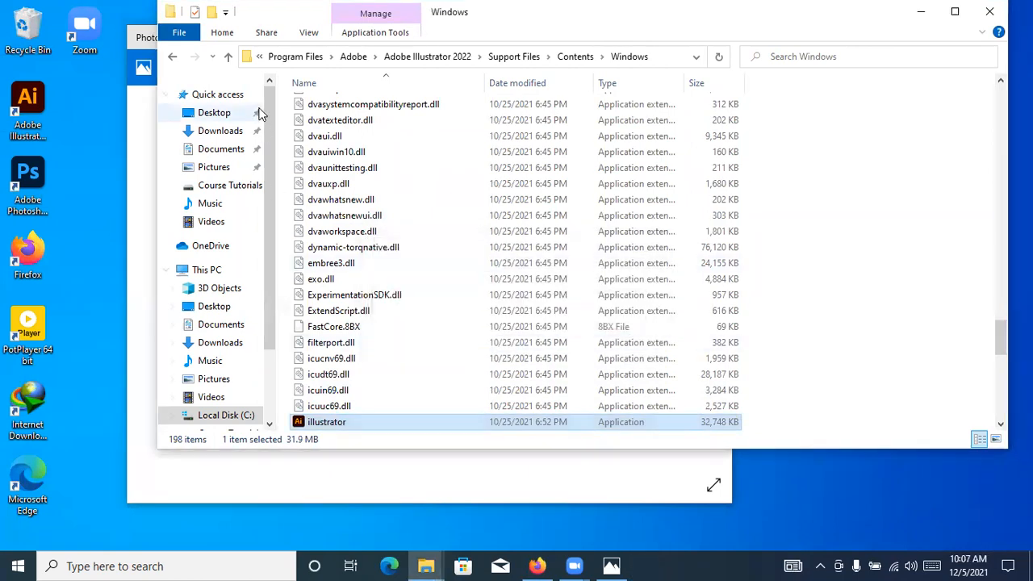
Delete the Adobe Illustrator 2022 folder from Program Files > Adobe, granting administrator permission, and close the File Explorer window
click(172, 58)
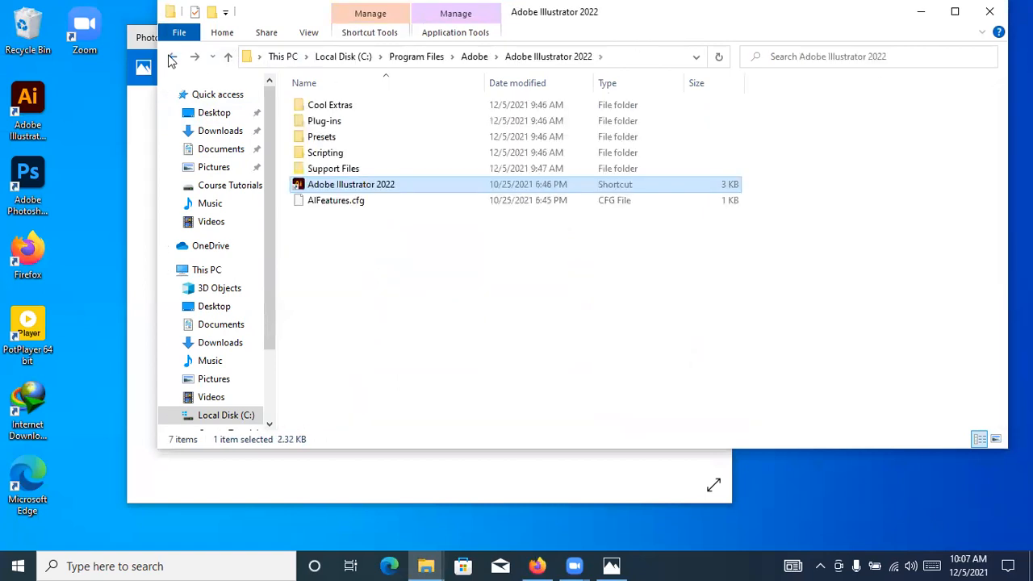
click(171, 58)
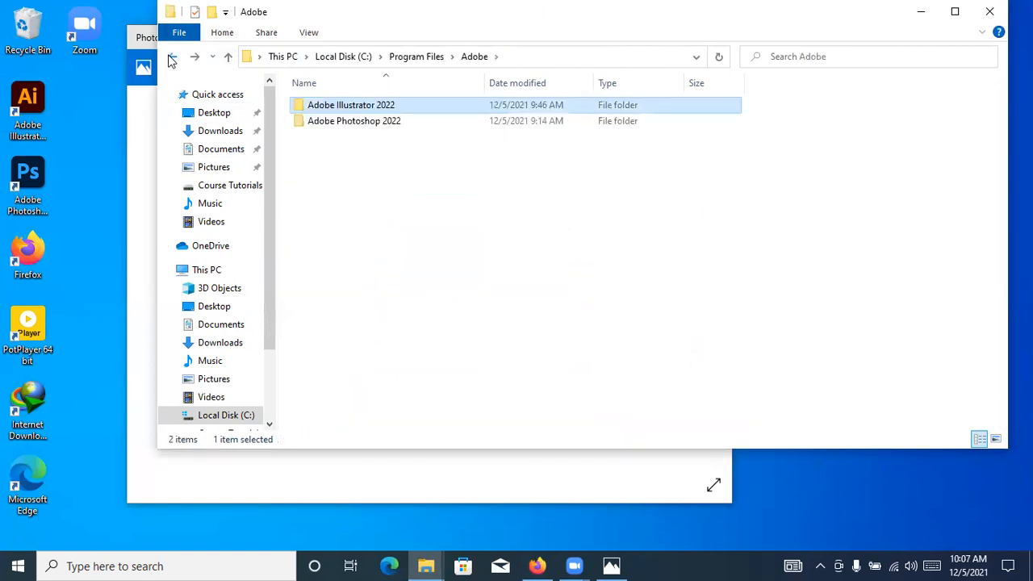
key(Delete)
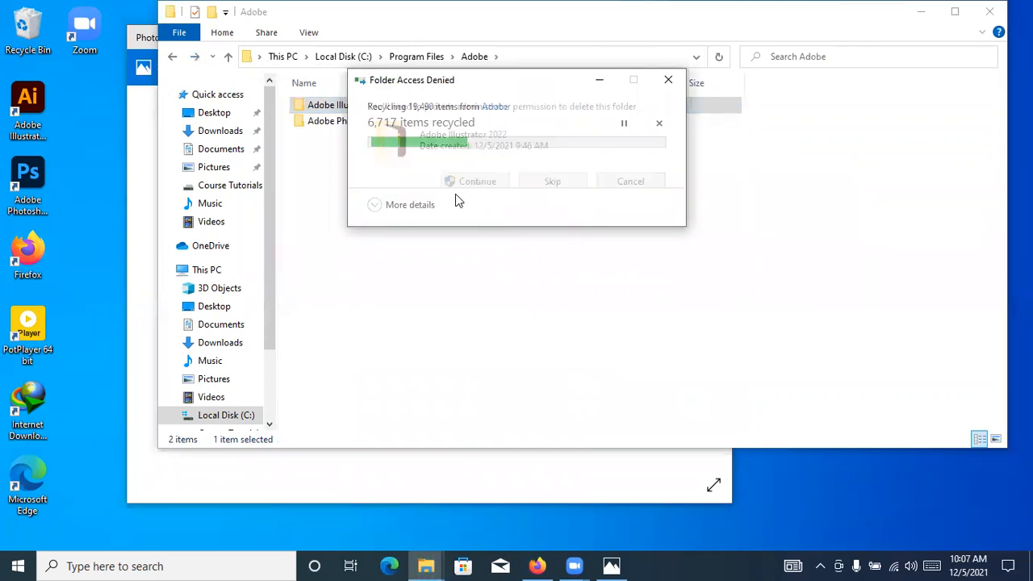
click(450, 186)
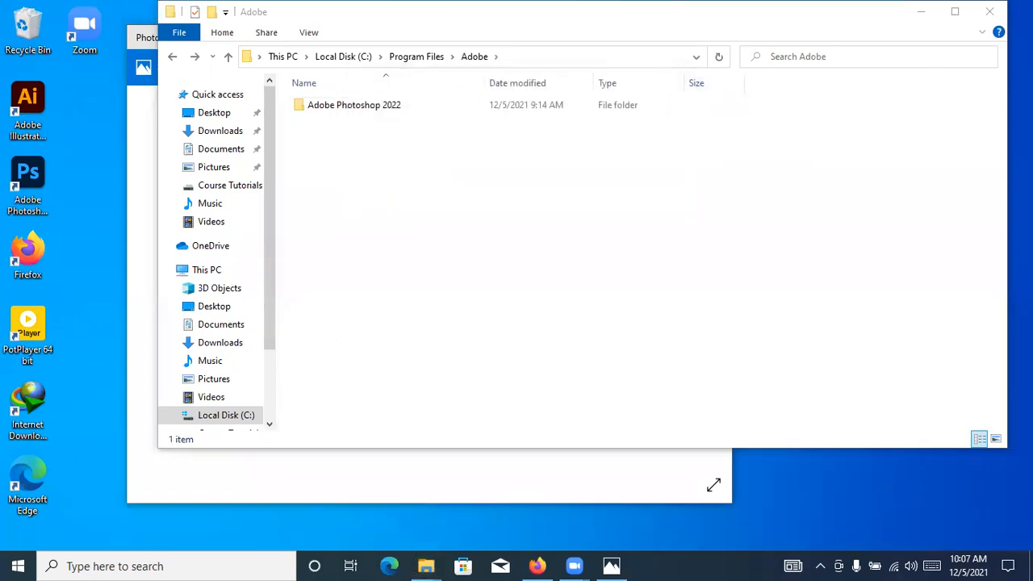
click(989, 11)
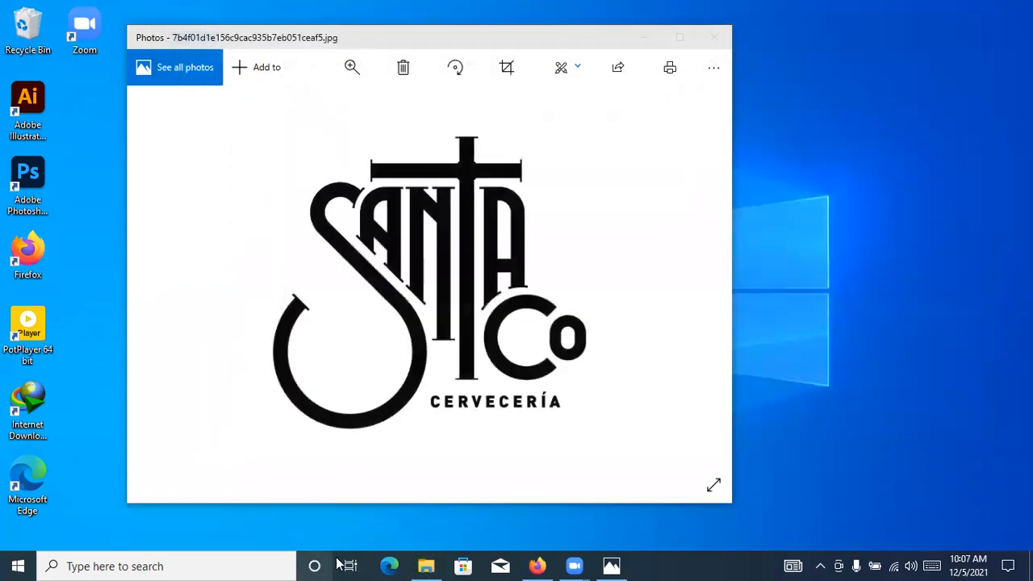
Open the Adobe Illustrator 2021 installer folder in Software > Adobe > cc on the Software (G:) drive
click(428, 565)
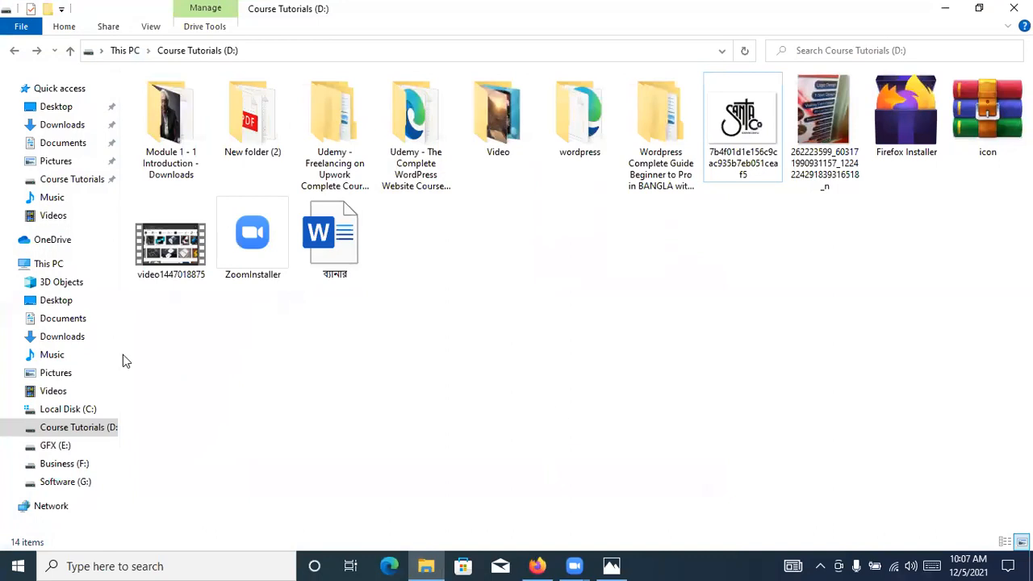
click(65, 482)
click(348, 149)
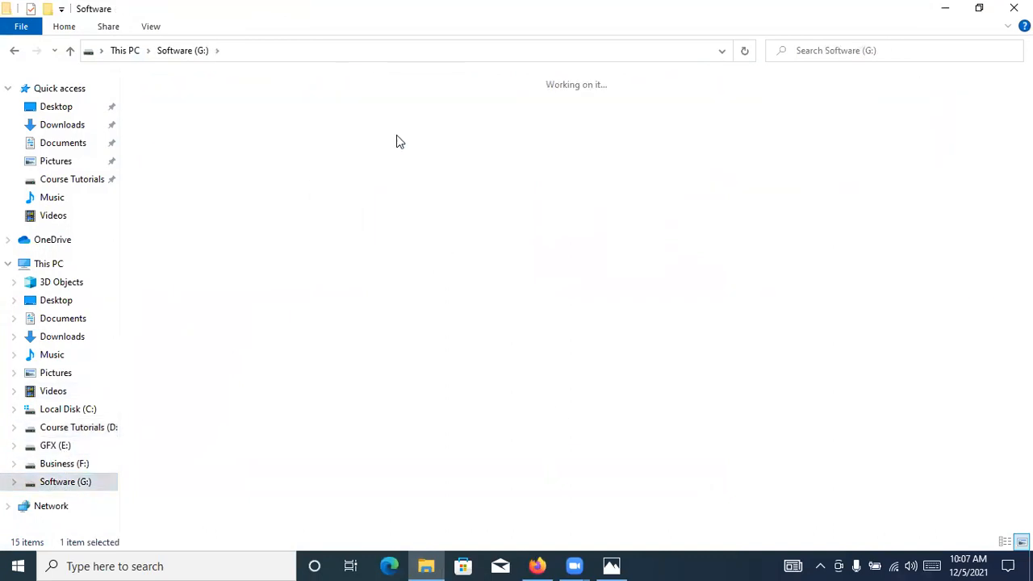
double_click(179, 109)
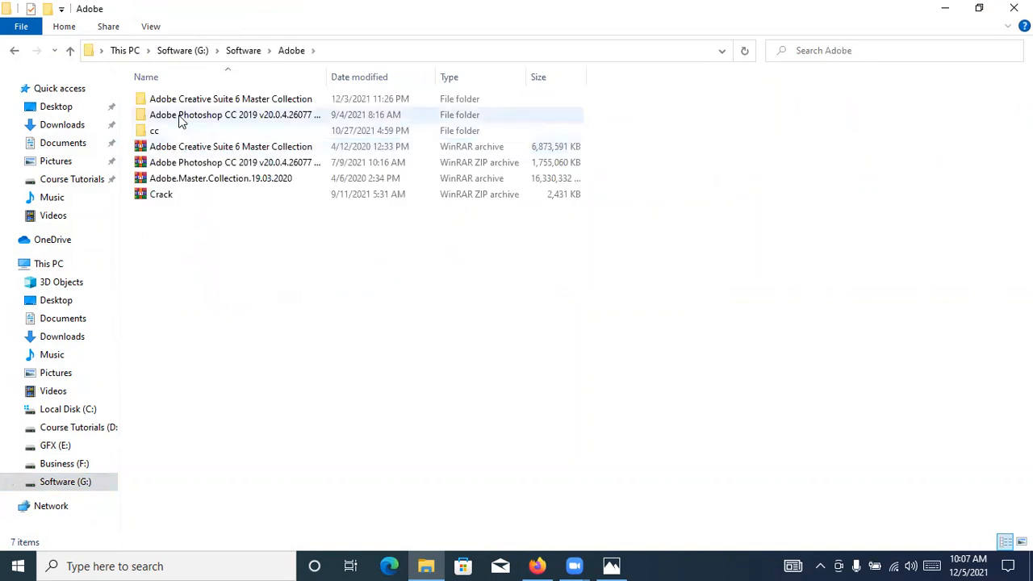
double_click(176, 132)
click(281, 120)
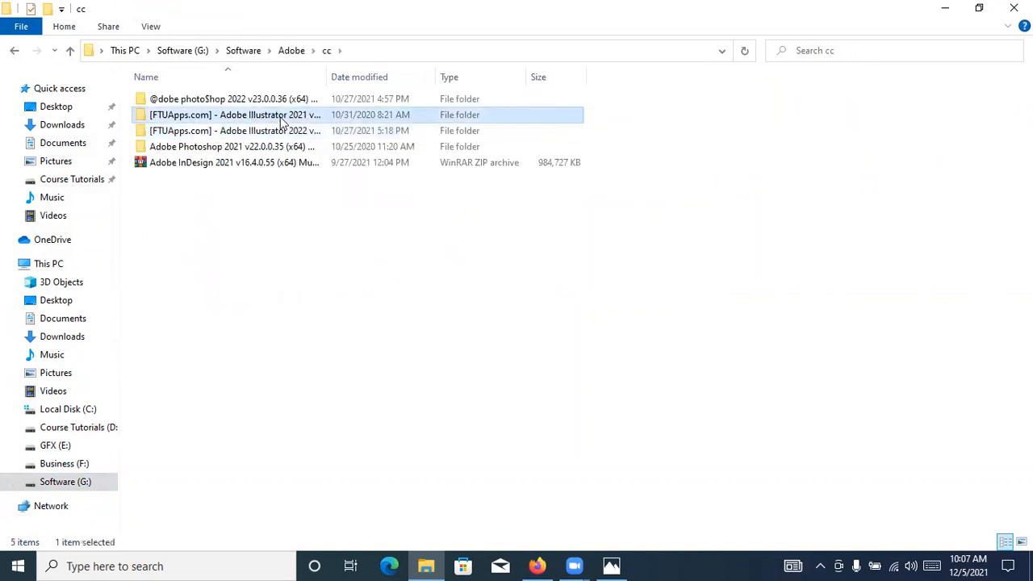
double_click(281, 120)
Run Set-up from the Adobe Illustrator 2021 folder and start the installation in the Illustrator 2021 Installer
click(184, 195)
right_click(183, 192)
click(216, 226)
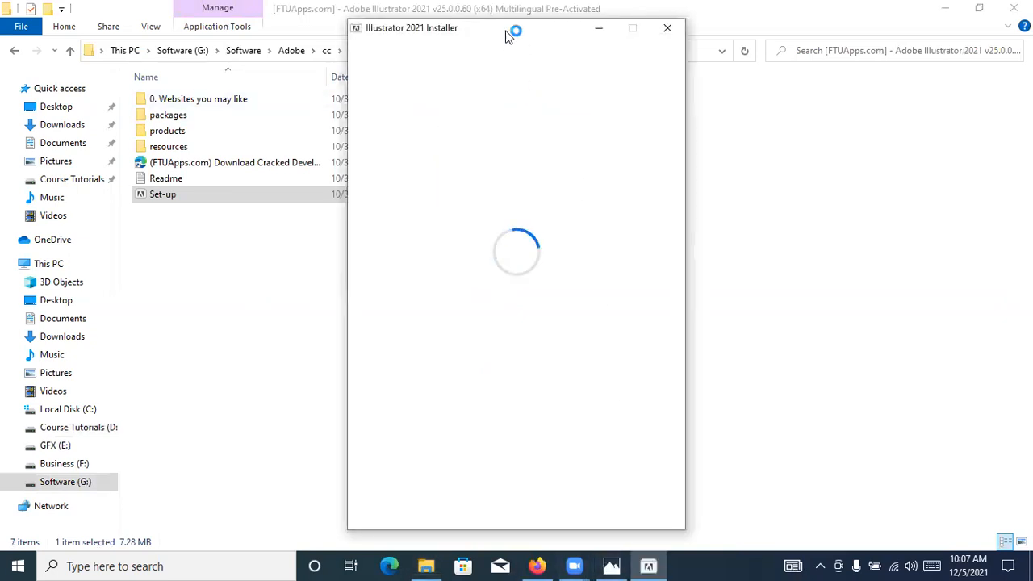
drag(515, 37, 575, 32)
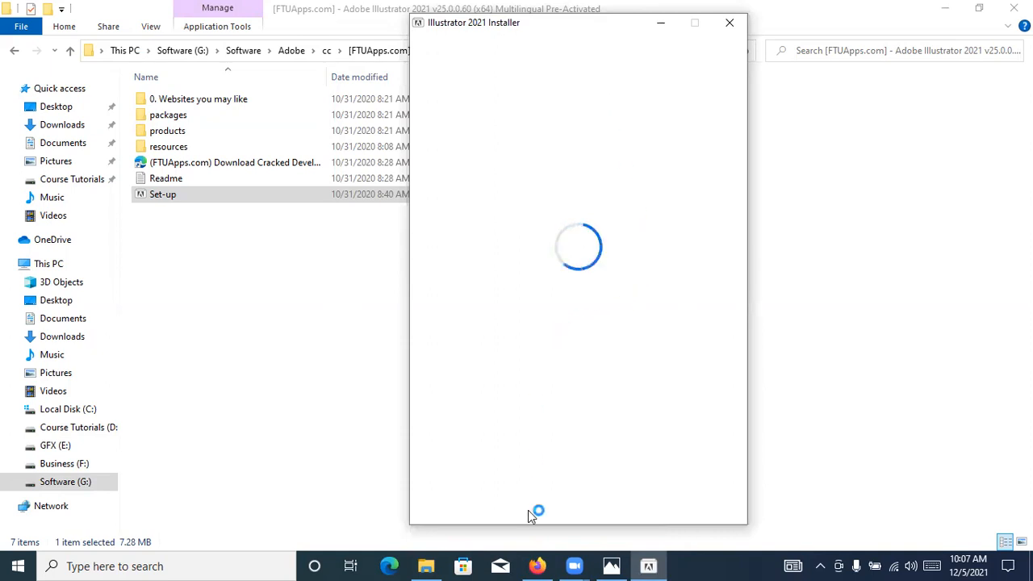
click(567, 380)
scroll(542, 424, up, 2)
click(542, 428)
click(578, 469)
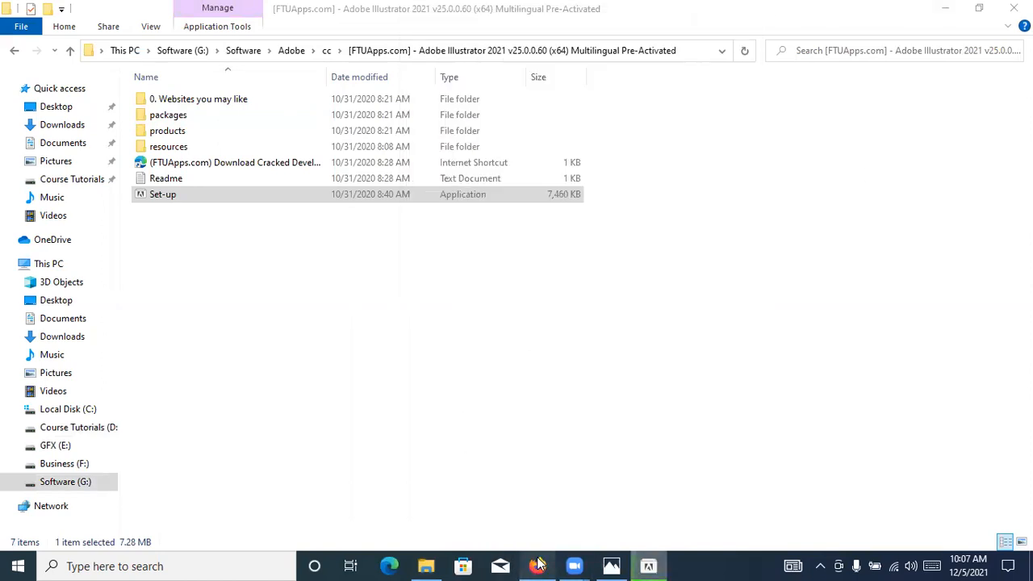
Switch to Firefox and browse the images related to the Shutterstock abstract logo set and further search results
mouse_move(539, 566)
click(552, 517)
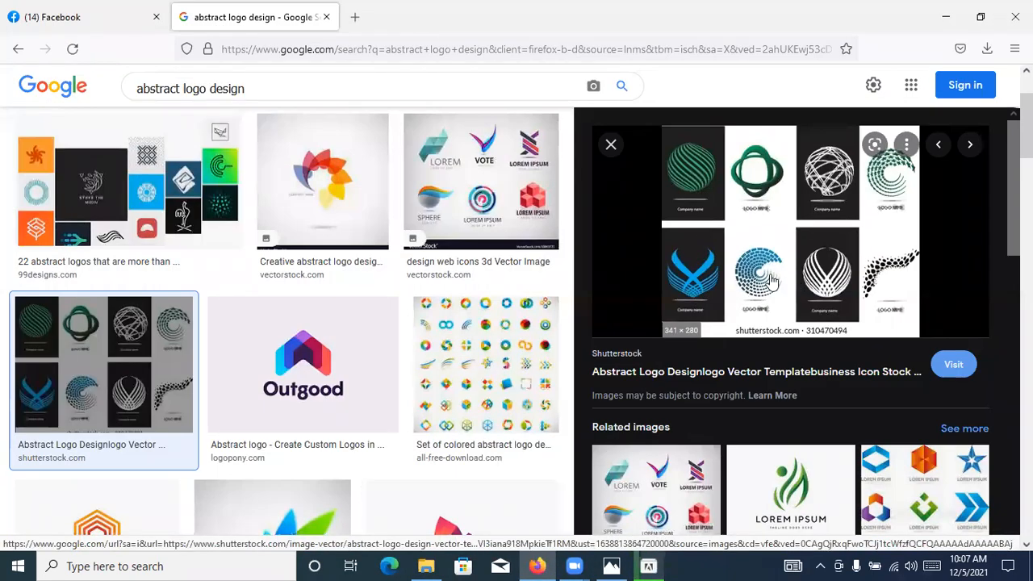
scroll(731, 295, down, 3)
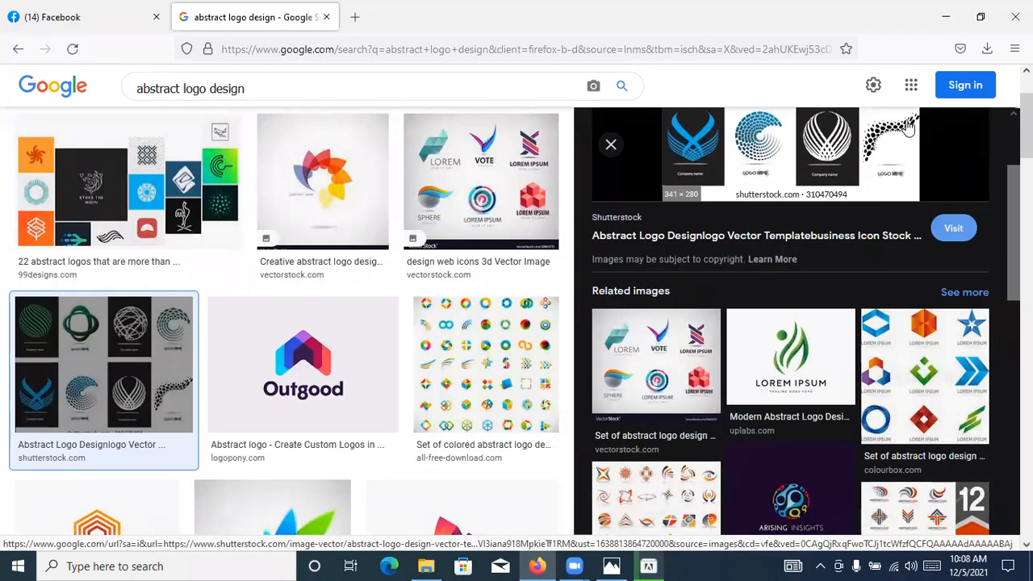
scroll(758, 321, down, 4)
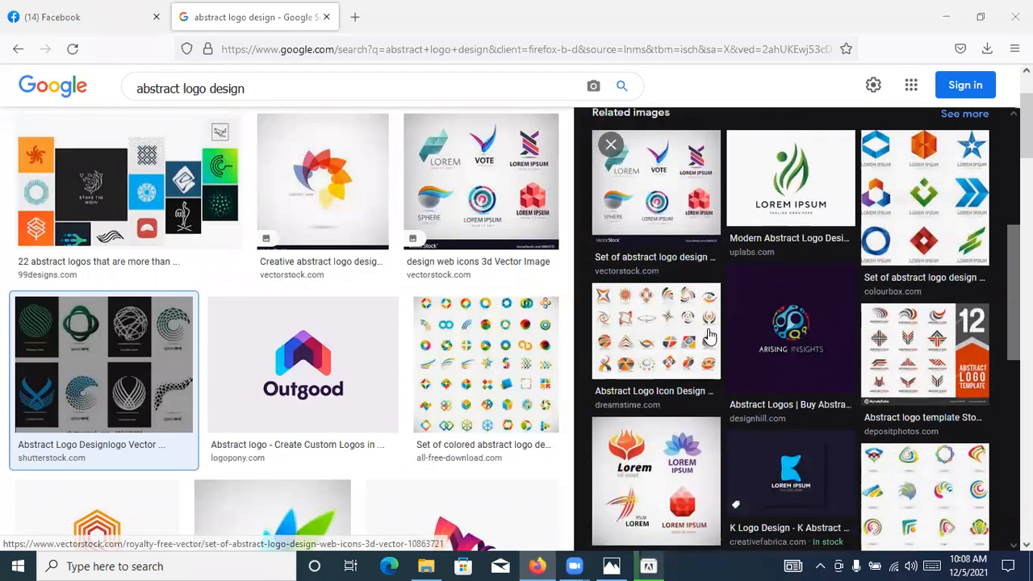
scroll(415, 365, down, 2)
scroll(414, 365, down, 6)
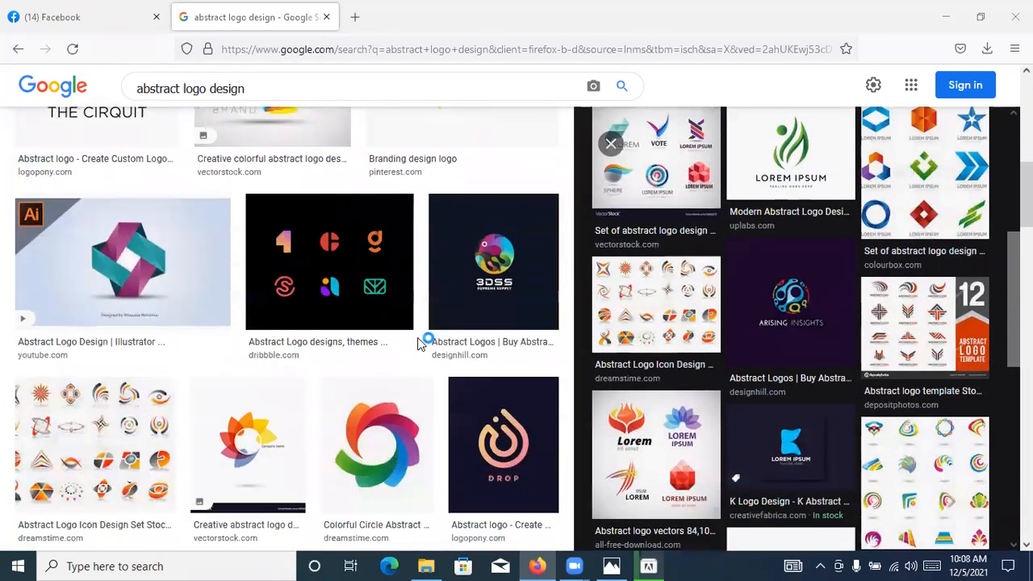
Preview the Logopony Drop logo and examine its related images
click(526, 369)
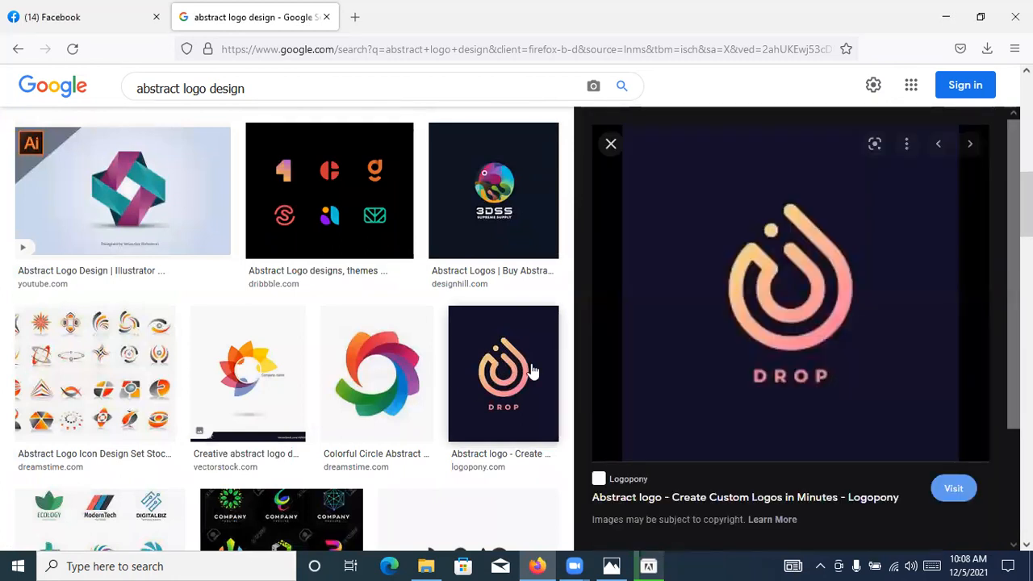
scroll(750, 299, down, 3)
scroll(750, 299, up, 3)
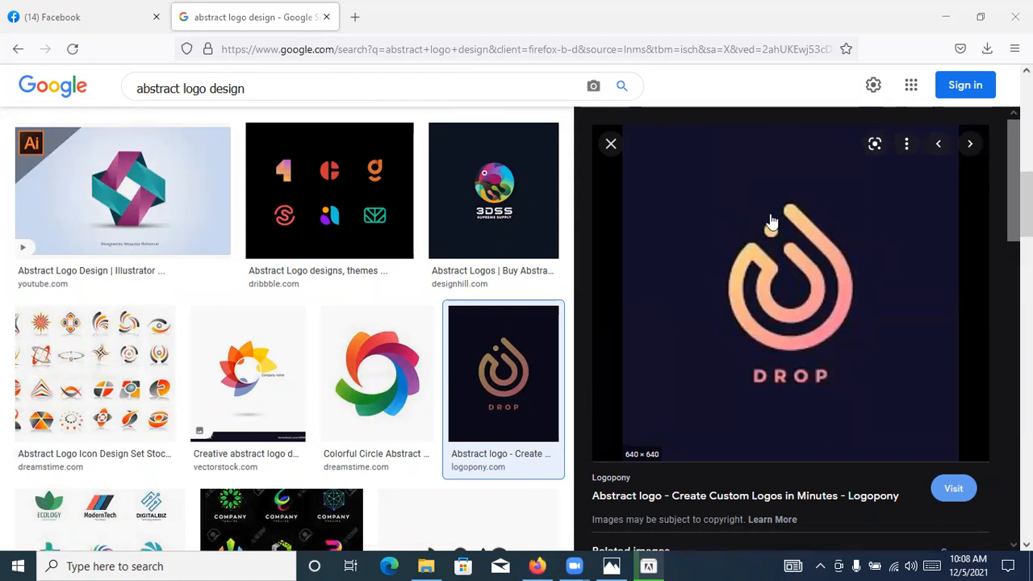
scroll(849, 317, down, 5)
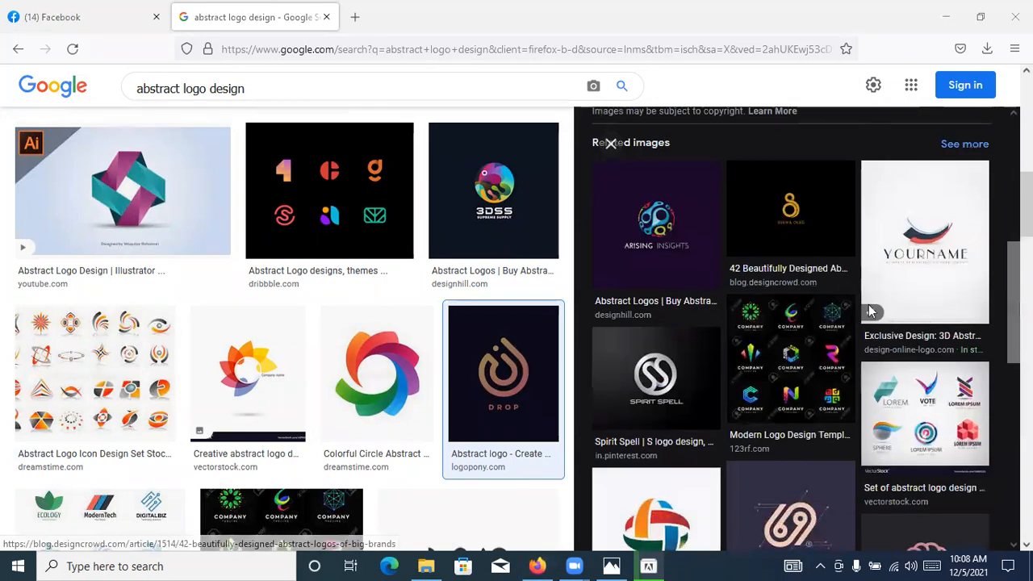
Preview the Design-online-logo YOURNAME 3D logo and the Looka VAIO logo, and browse further image results
click(925, 248)
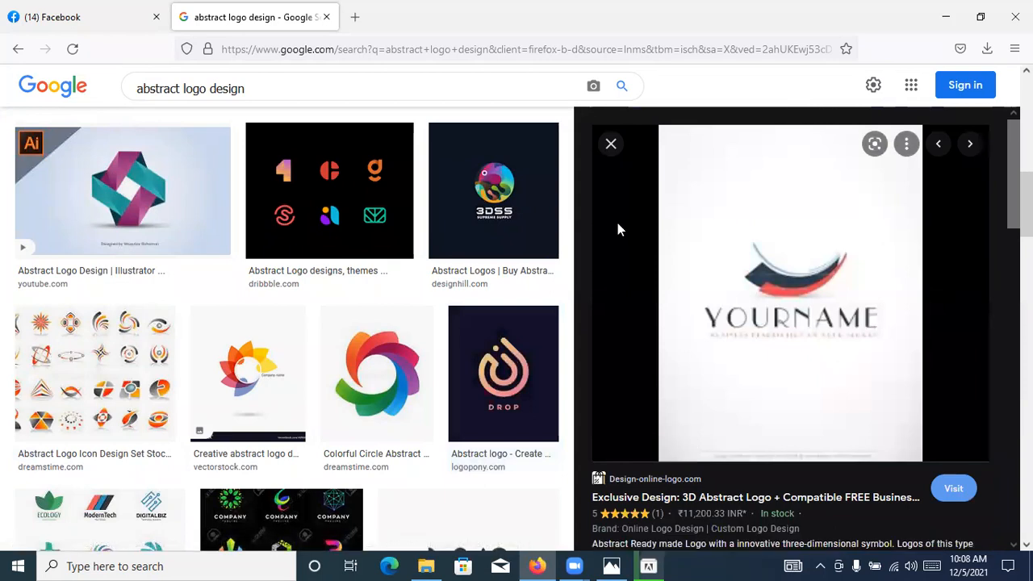
scroll(426, 277, down, 1)
scroll(426, 277, down, 5)
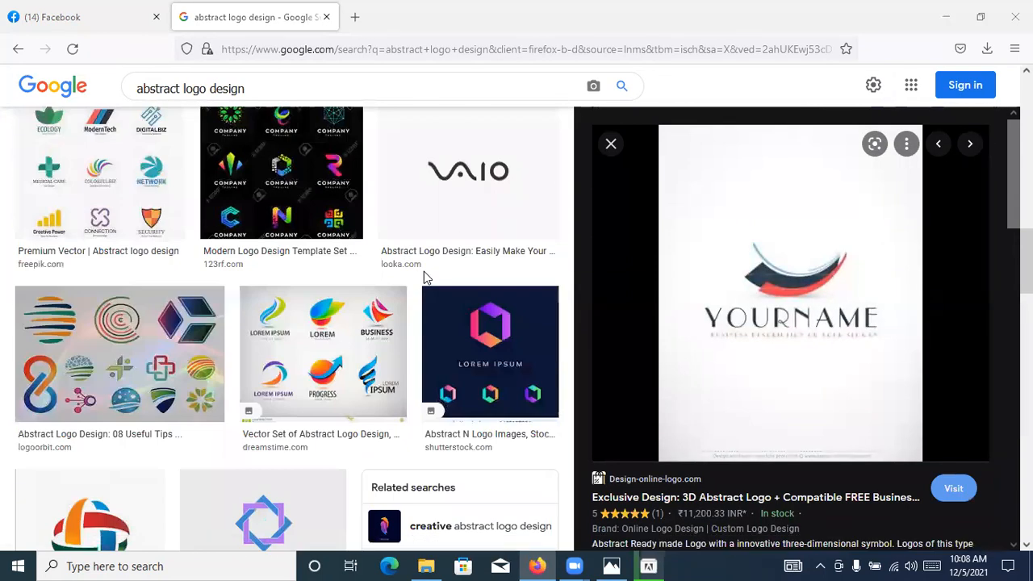
click(464, 174)
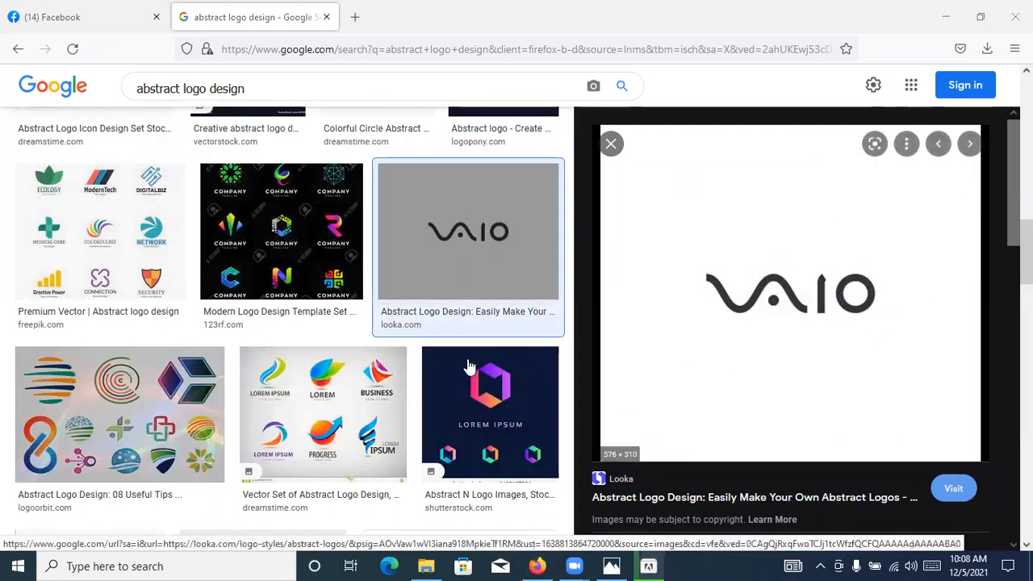
scroll(412, 355, down, 8)
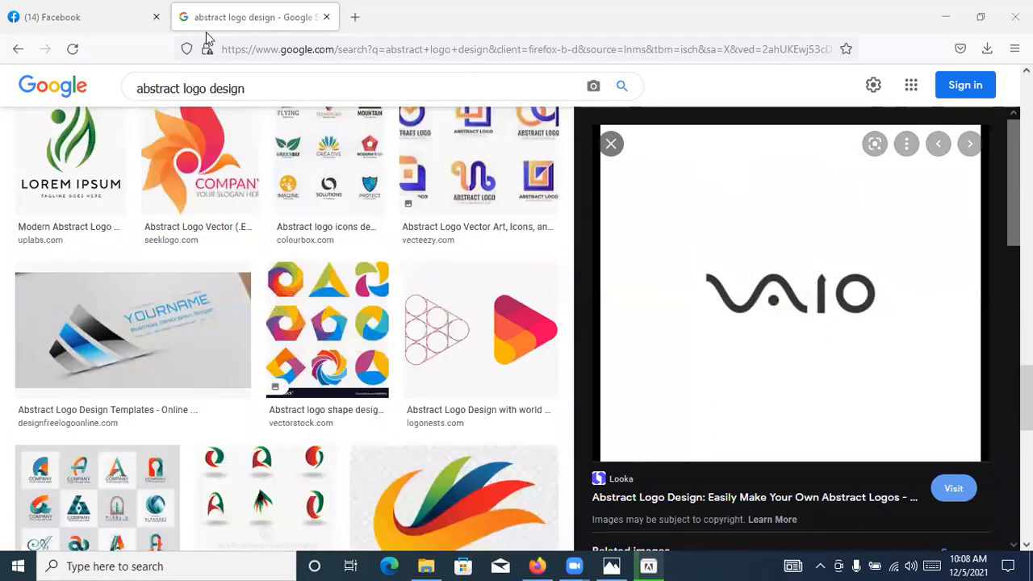
Preview the BrandCrowd LOGO TEXT HERE logo and its related Shutterstock Abstract N logo, and browse further image results
scroll(359, 287, down, 5)
scroll(344, 270, down, 4)
scroll(345, 272, up, 3)
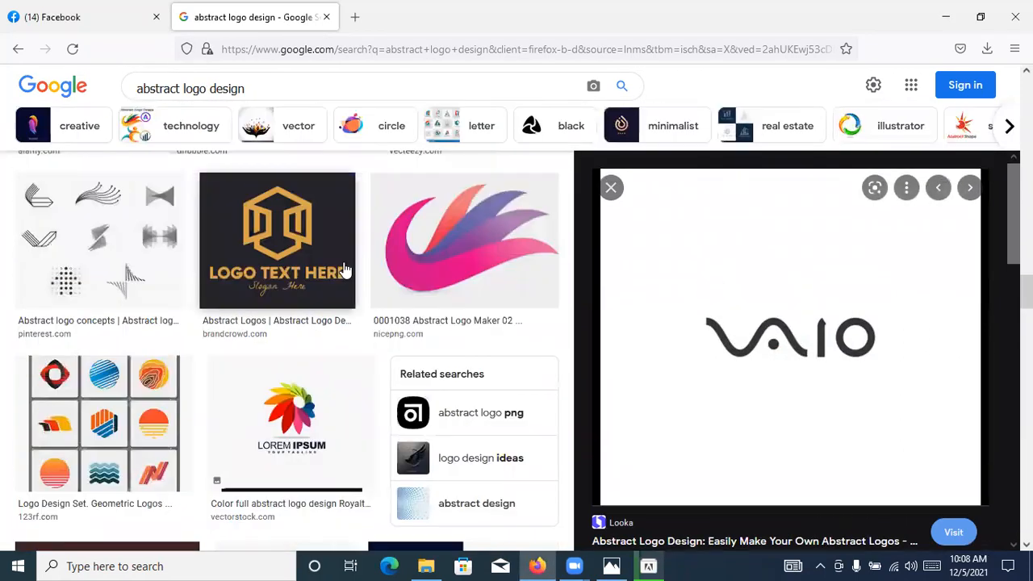
click(346, 270)
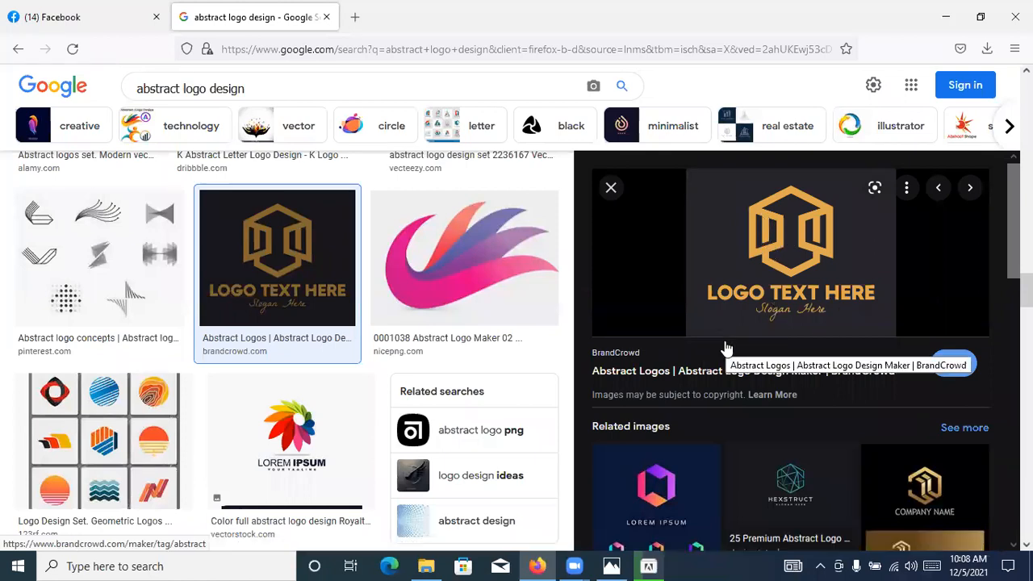
scroll(661, 375, down, 2)
click(661, 376)
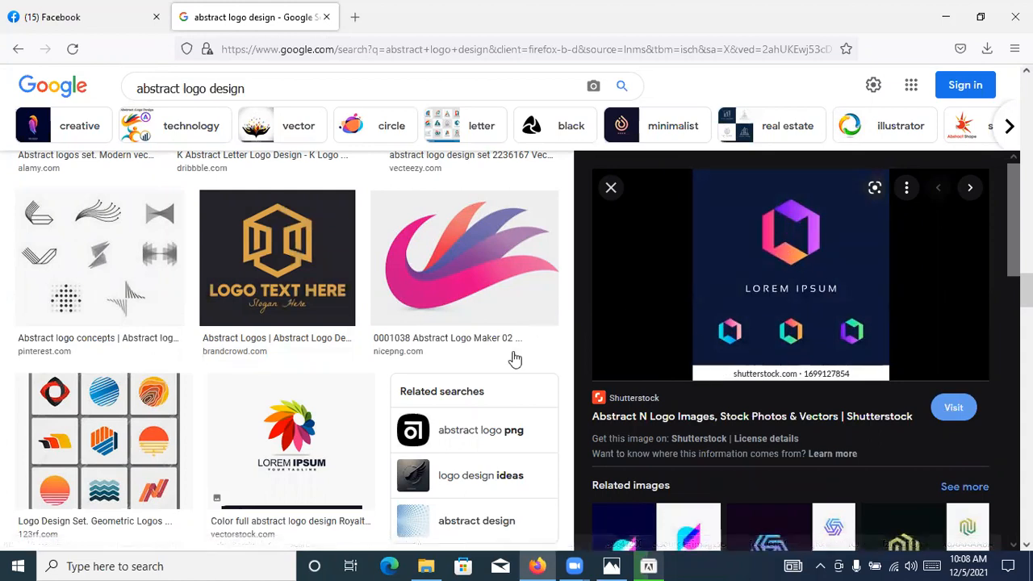
scroll(485, 363, down, 5)
scroll(467, 370, down, 3)
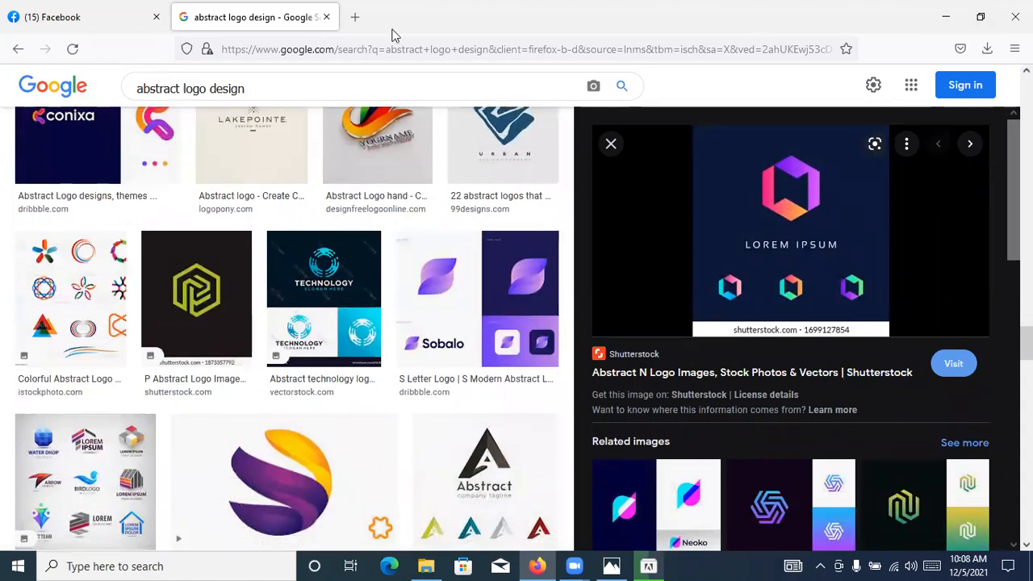
scroll(670, 260, up, 10)
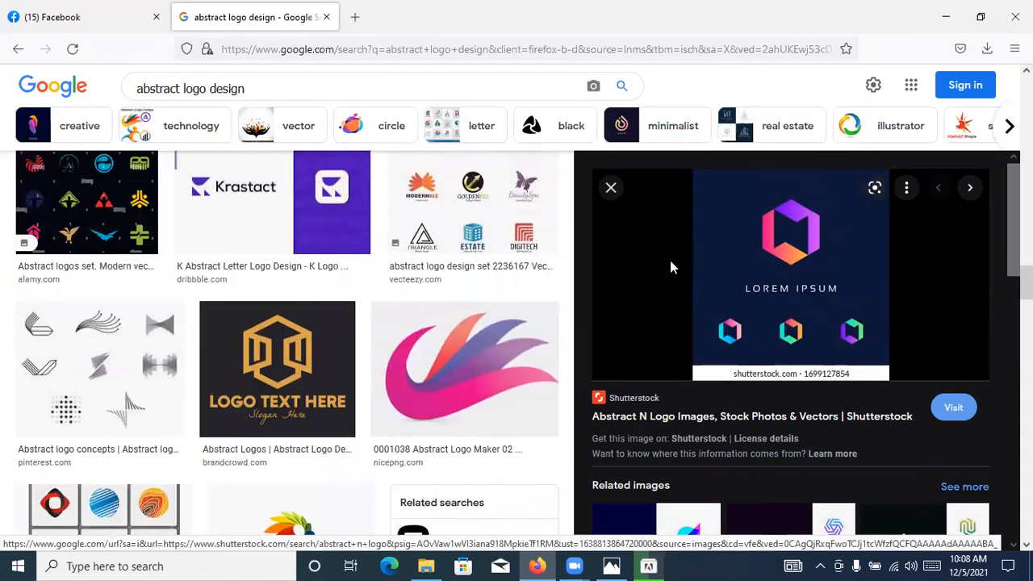
scroll(649, 308, up, 5)
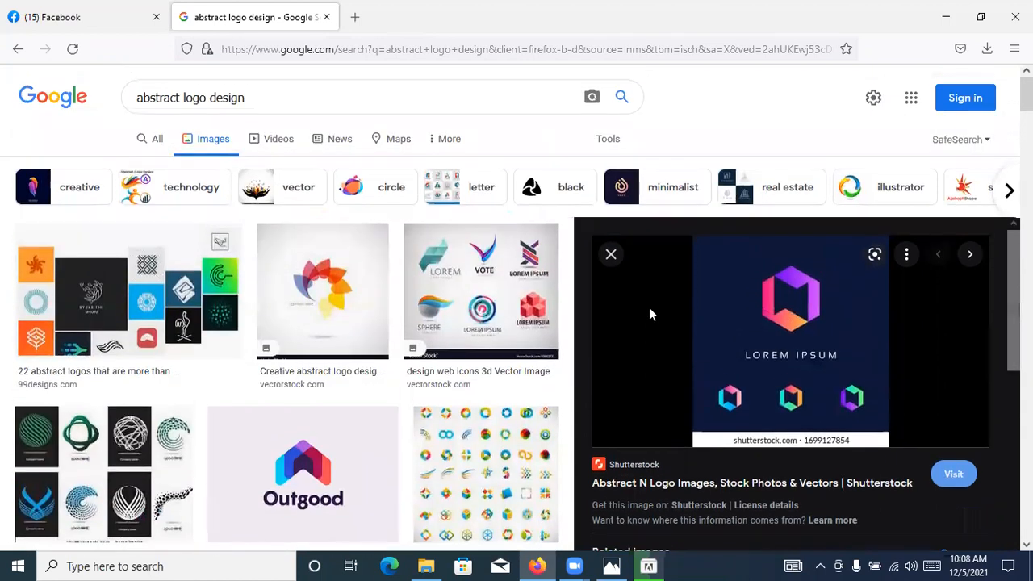
Minimize Firefox and File Explorer, move the Illustrator 2021 Installer aside, and bring the Santa Co logo image in Photos to the front
click(945, 16)
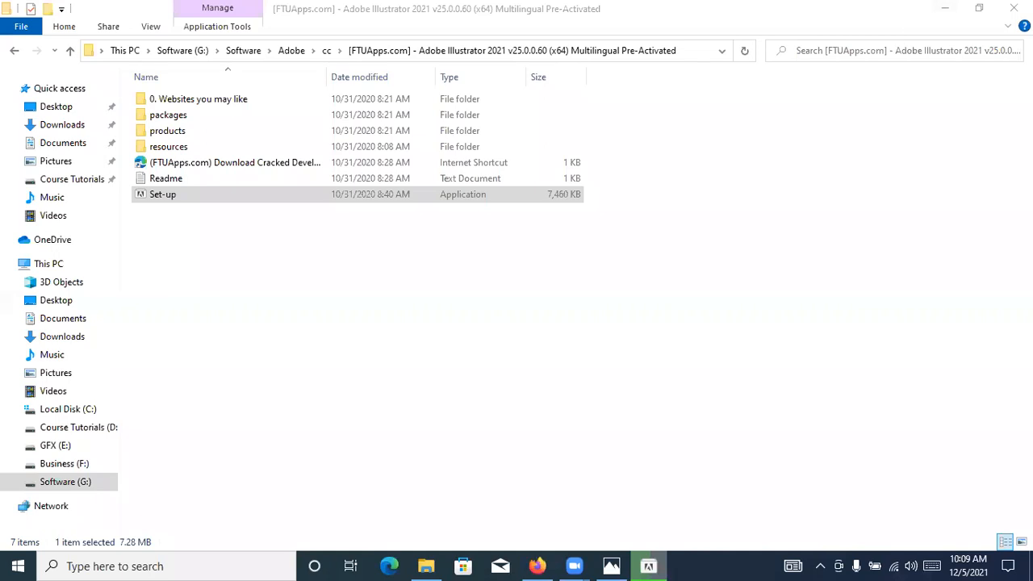
click(945, 8)
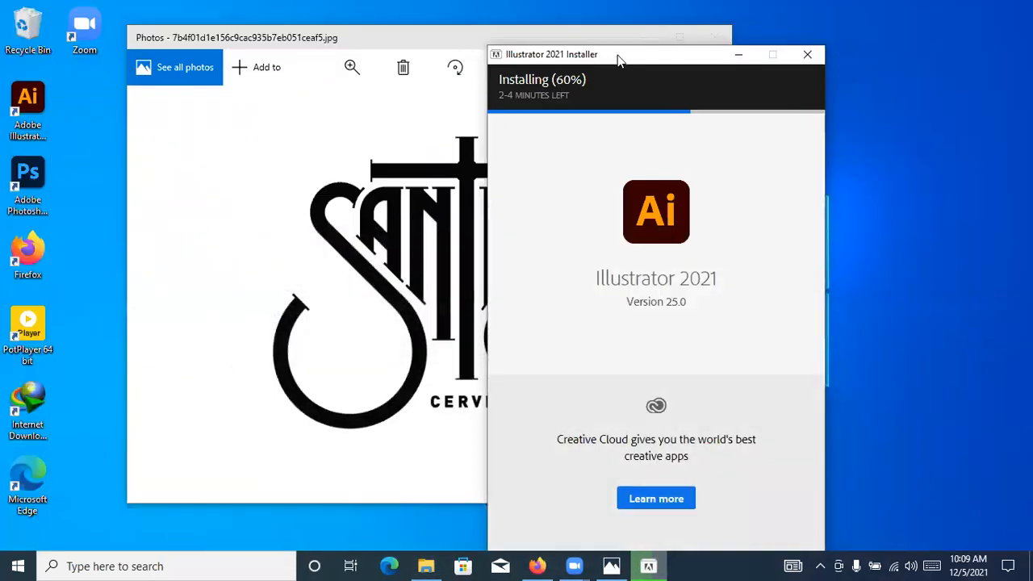
drag(610, 55, 732, 50)
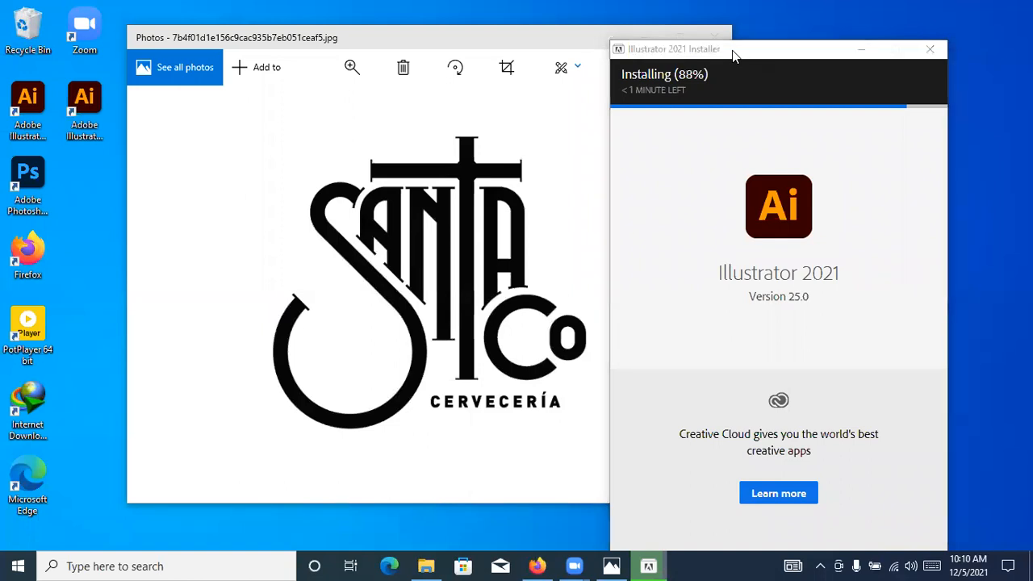
click(567, 34)
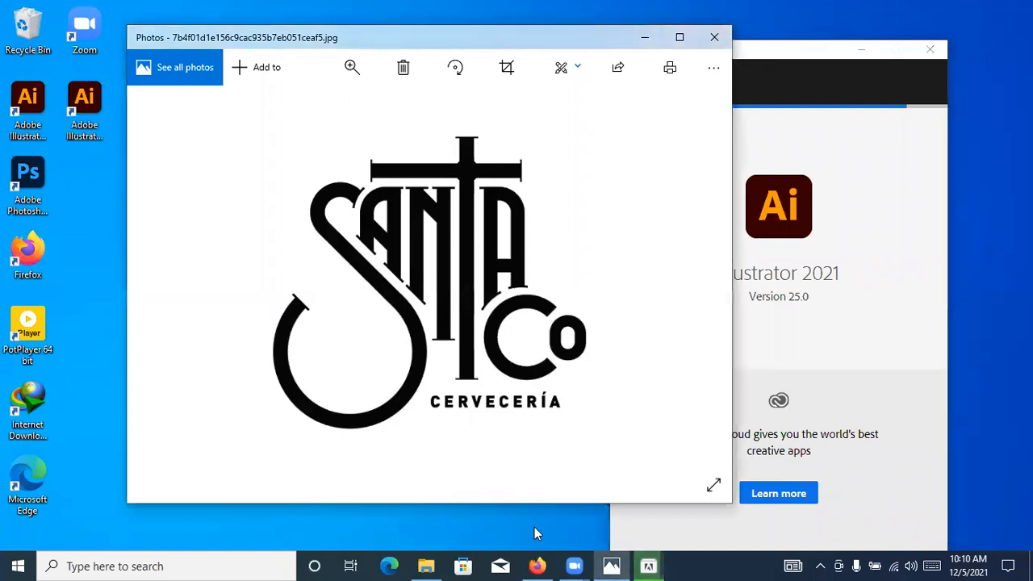
Switch to Firefox and look through more of the abstract logo design image results
click(537, 566)
scroll(552, 424, down, 5)
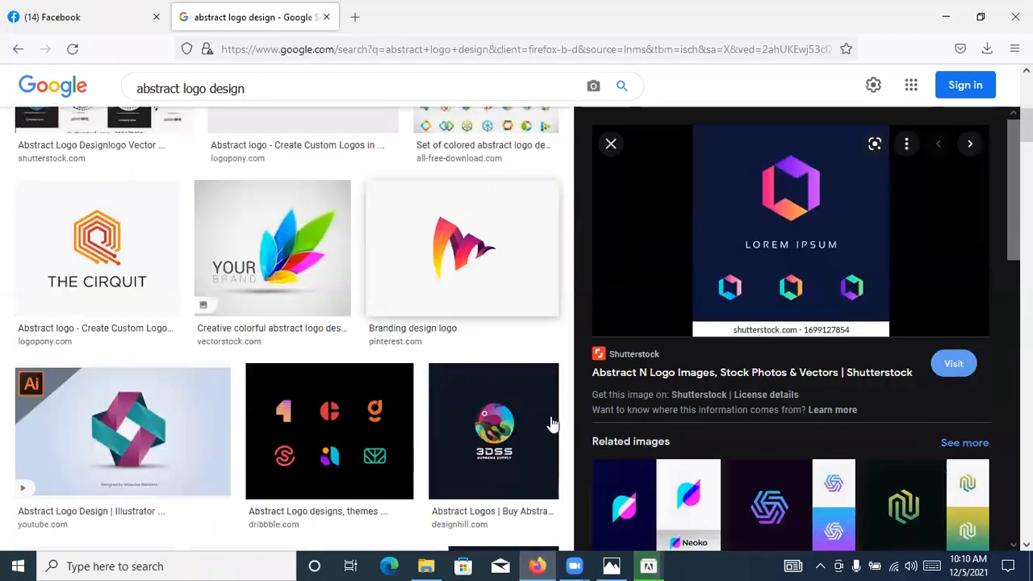
scroll(434, 421, down, 15)
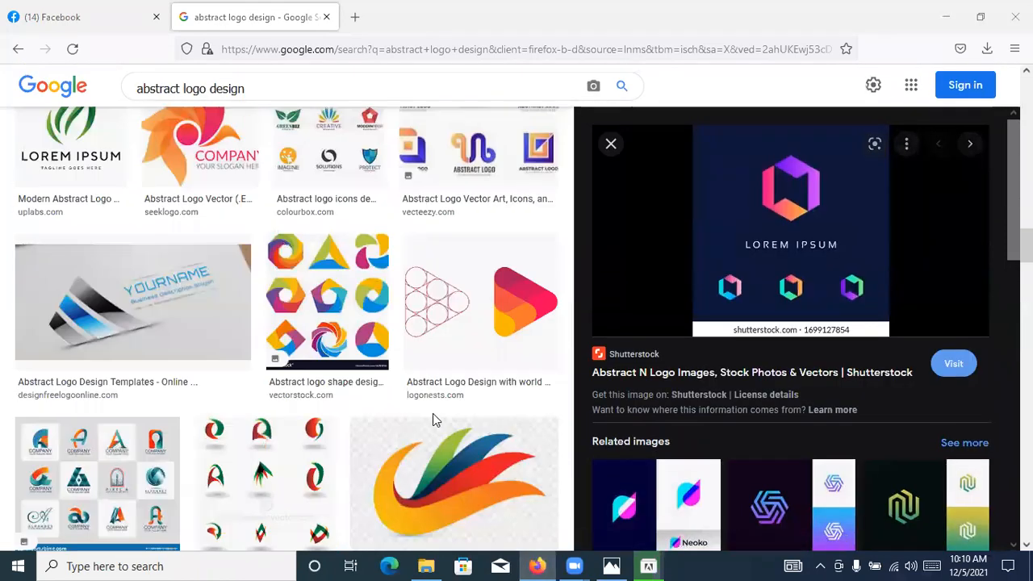
scroll(433, 419, down, 8)
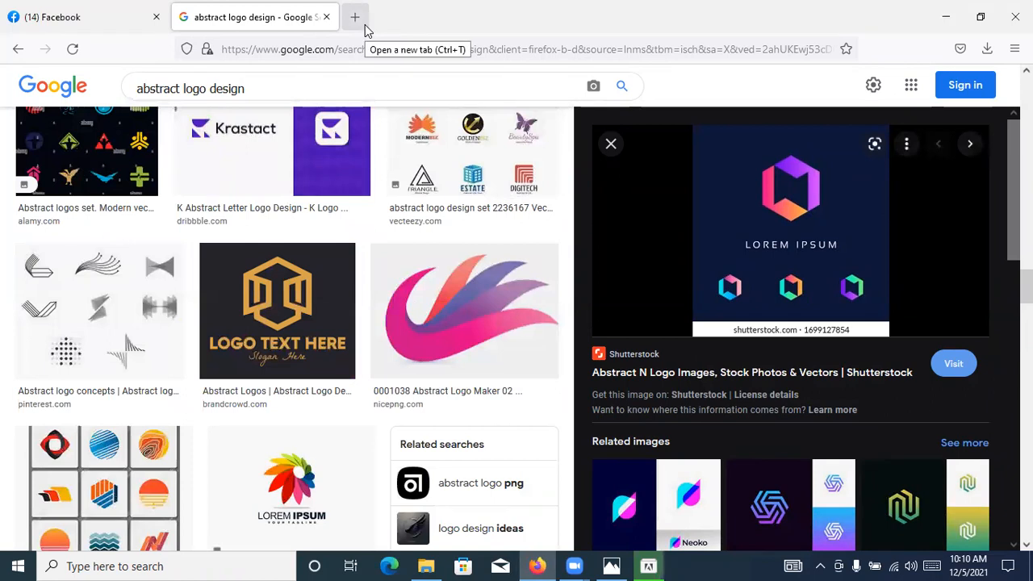
Open the graphic designer's Behance profile in a new tab through its be.net short address
click(358, 19)
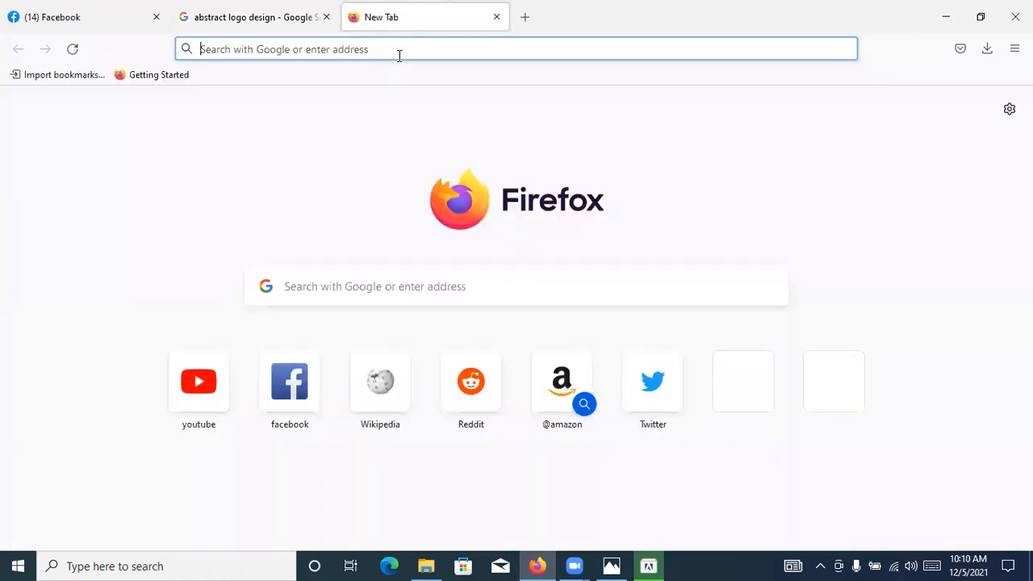
click(399, 56)
text(be)
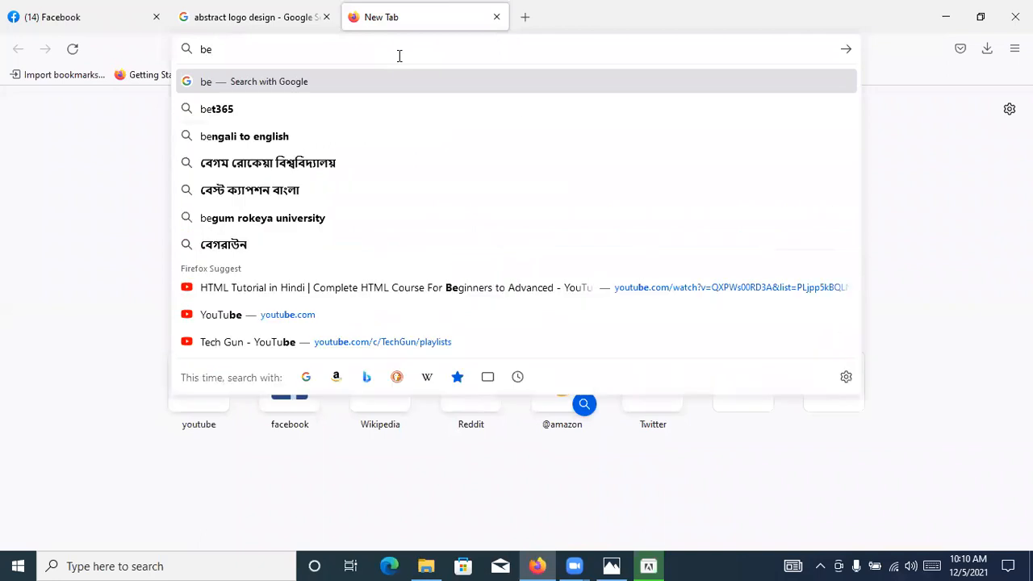
text(.net)
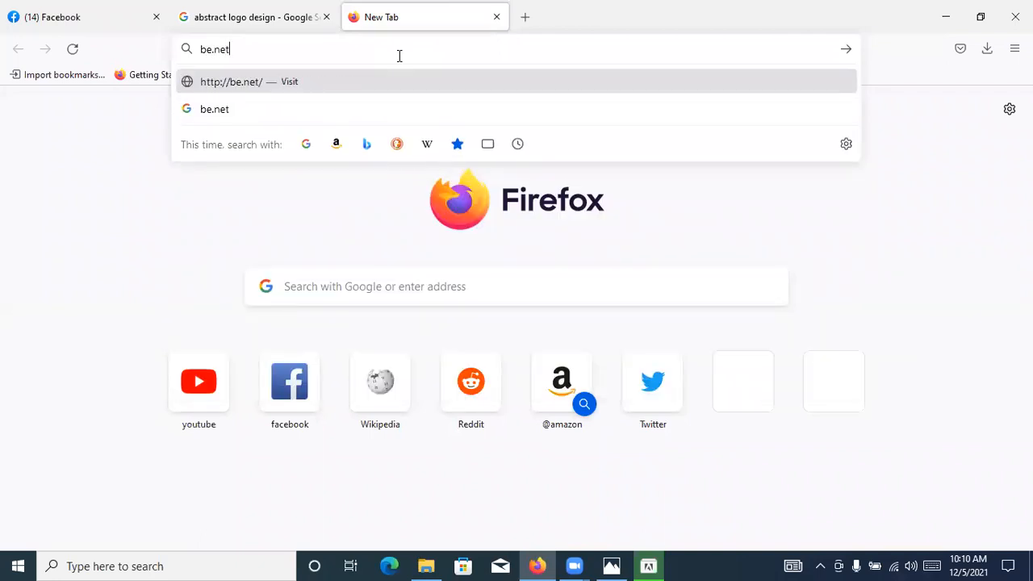
text(/hello)
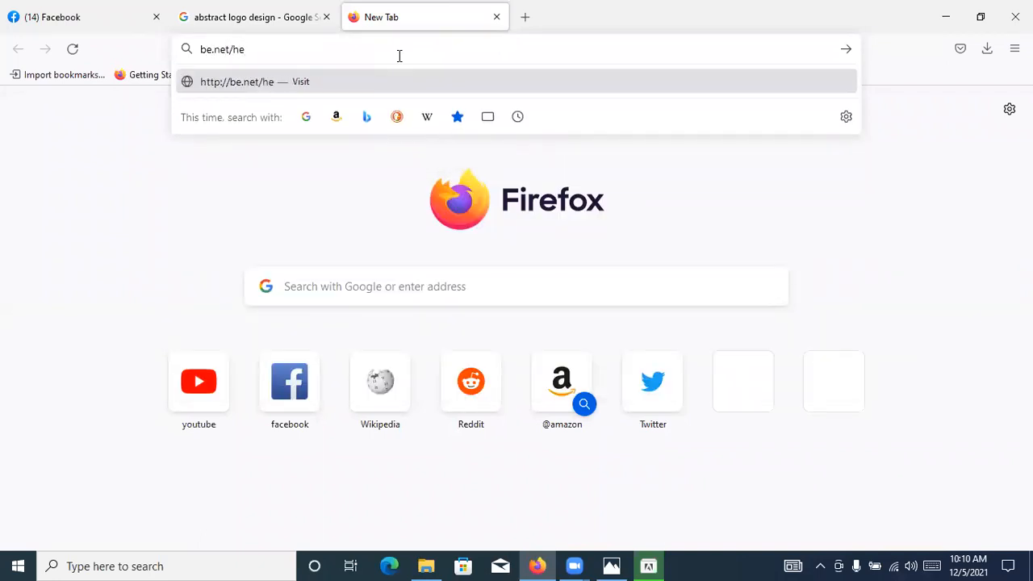
text(_himel)
key(Return)
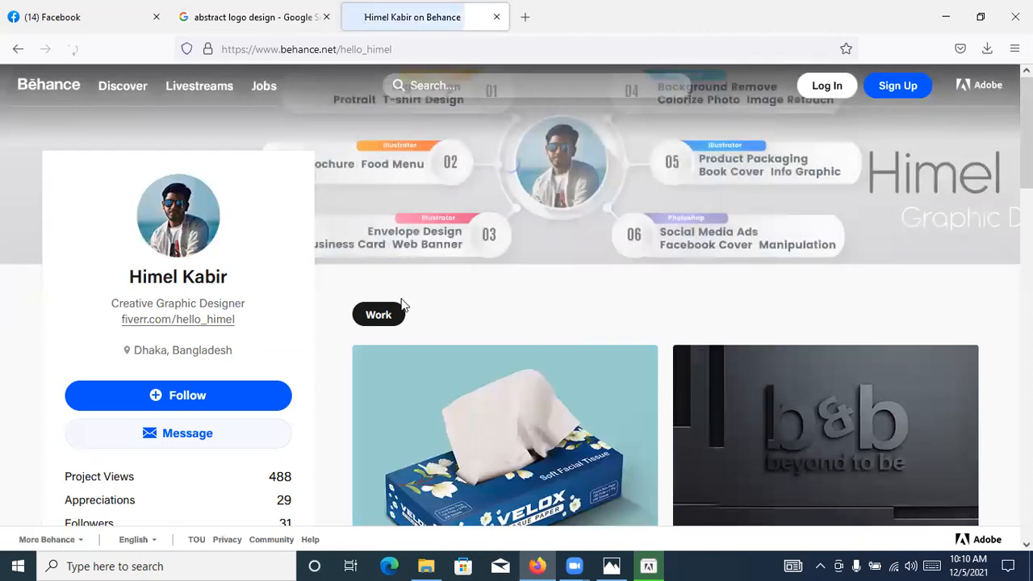
Switch to the Illustrator 2021 Installer and close it to finish the installation
click(649, 567)
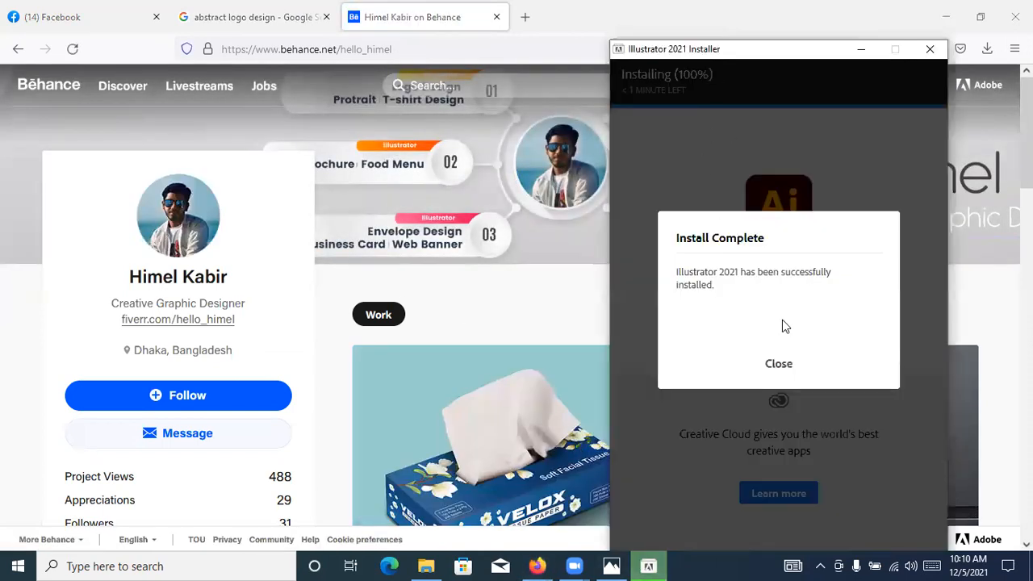
click(778, 367)
Open the Product Packaging & Label Design project on the Behance profile, look through its images, and close it
scroll(682, 257, down, 5)
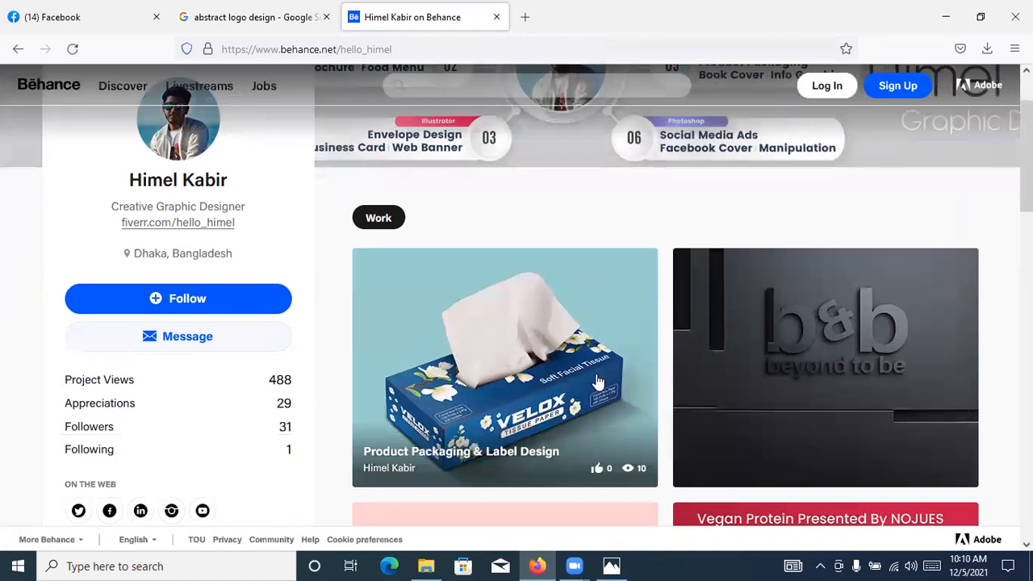
scroll(588, 360, up, 3)
scroll(565, 355, up, 1)
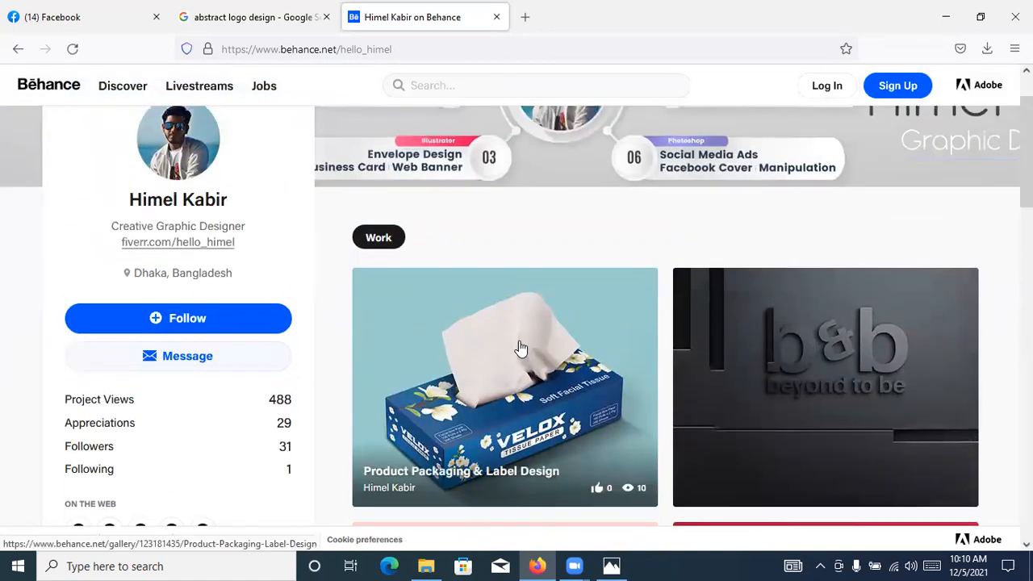
click(521, 349)
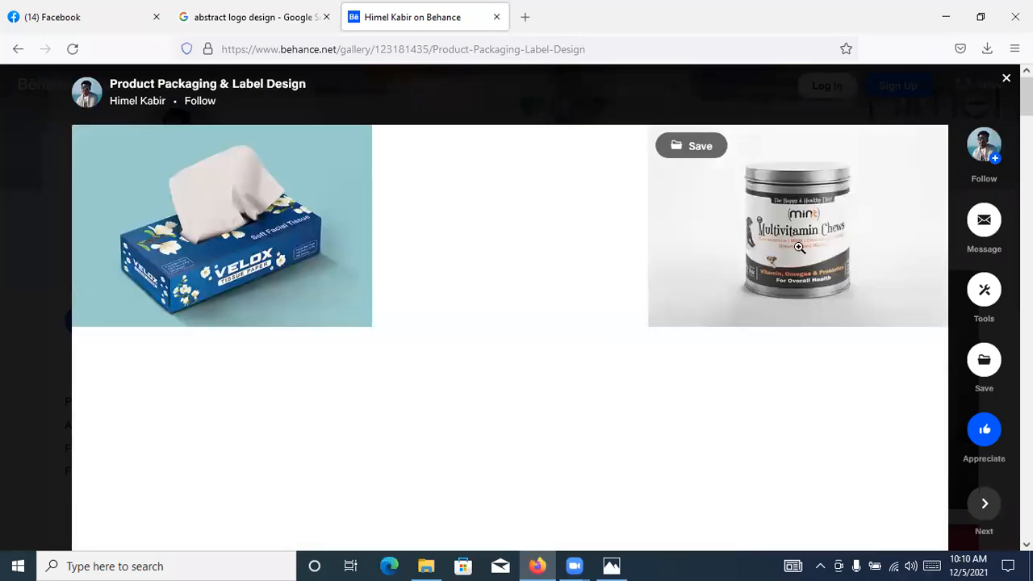
scroll(722, 226, down, 2)
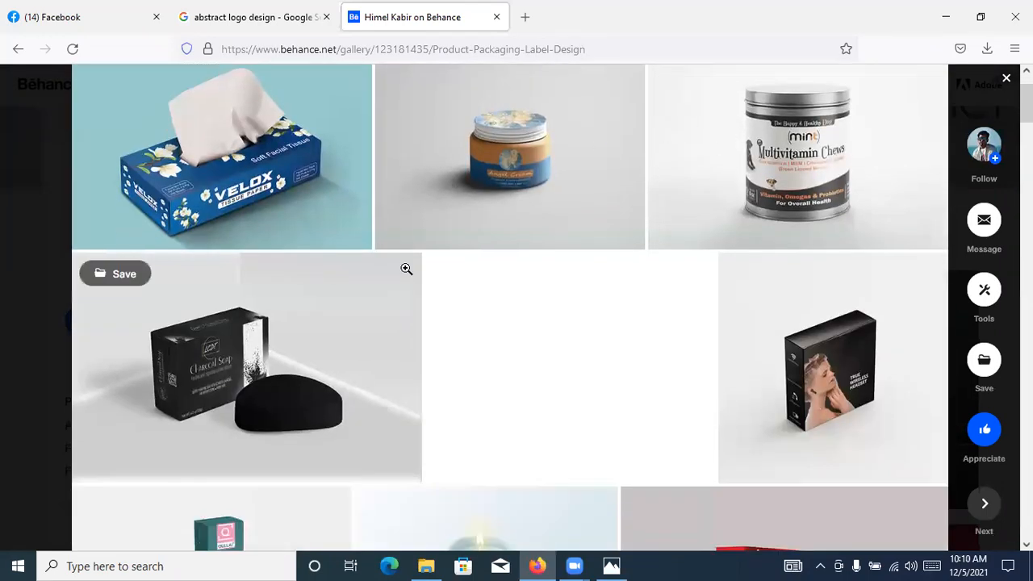
scroll(729, 279, down, 10)
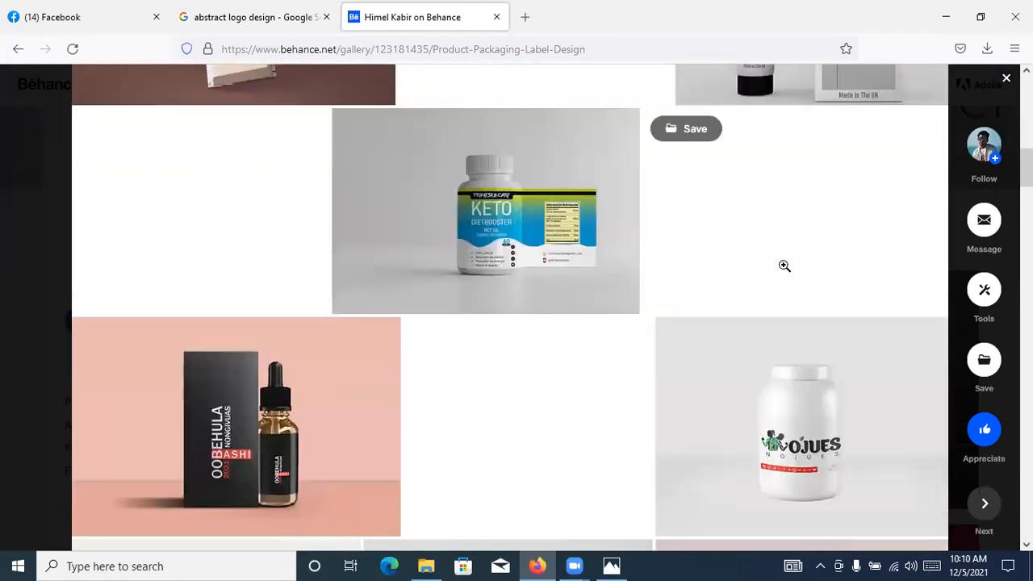
scroll(785, 265, down, 15)
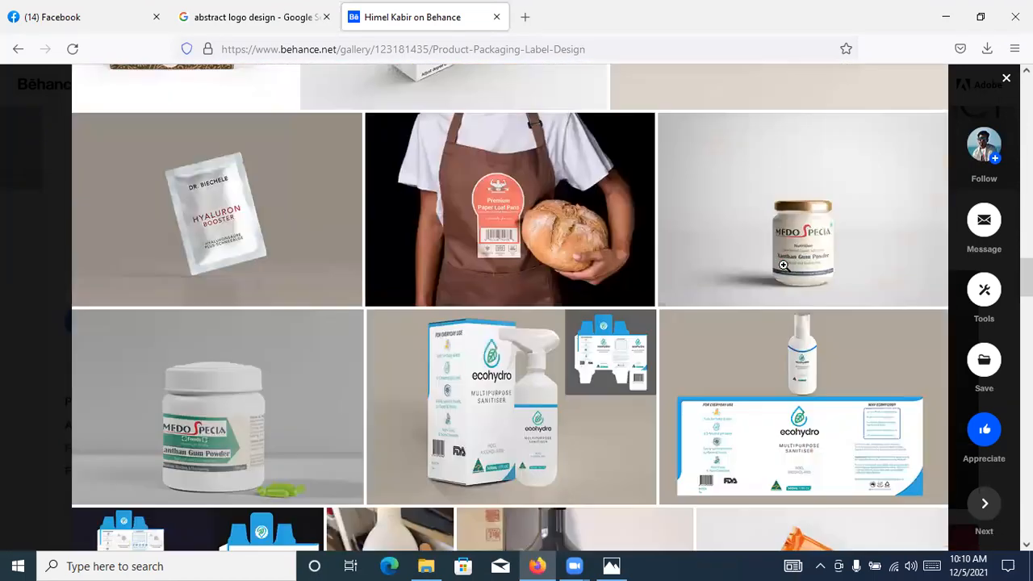
scroll(783, 266, down, 5)
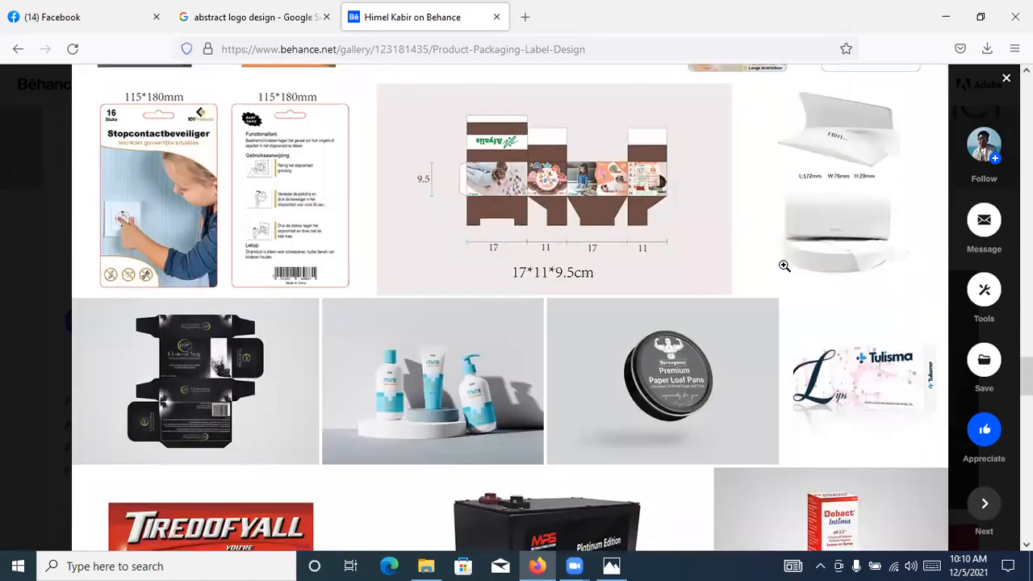
click(1006, 79)
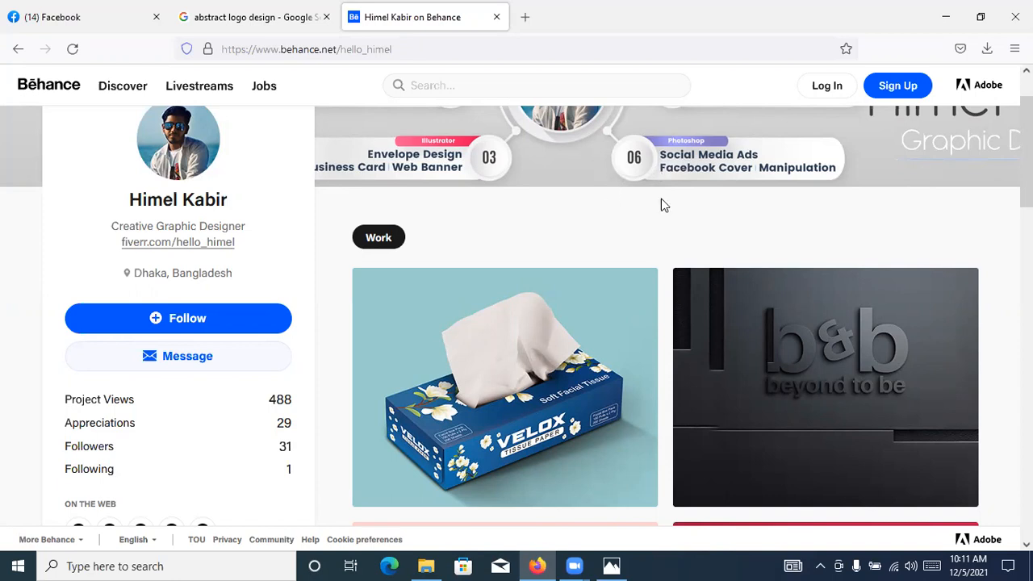
Look over the Behance profile's banner, work experience and project thumbnails
scroll(665, 268, up, 1)
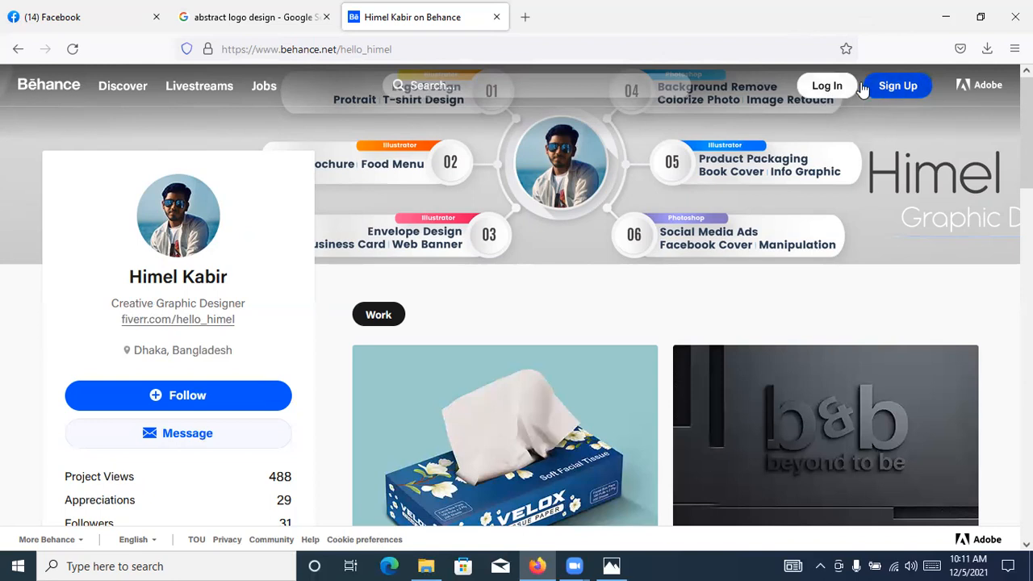
scroll(710, 199, down, 2)
scroll(708, 198, down, 4)
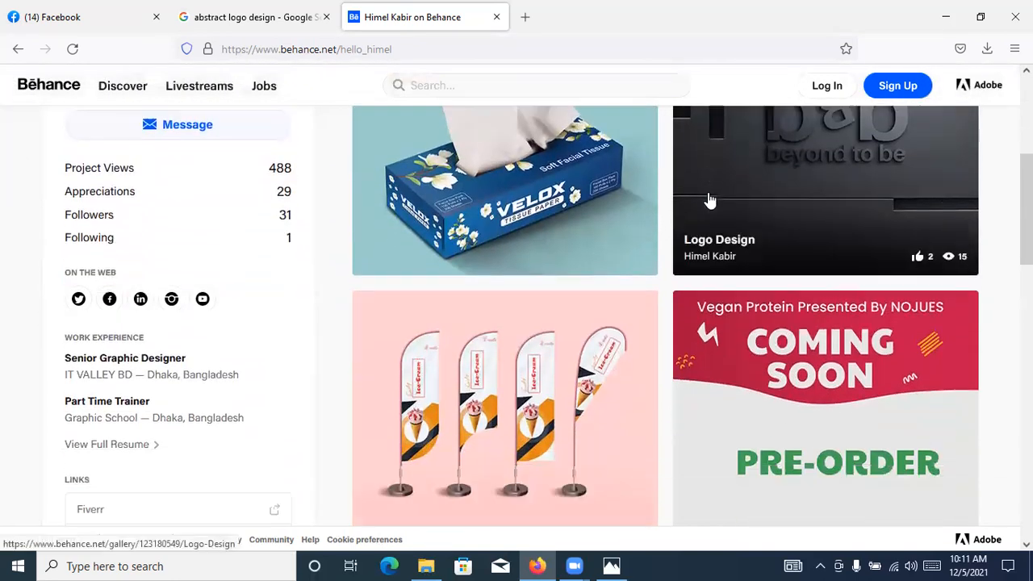
scroll(686, 195, up, 5)
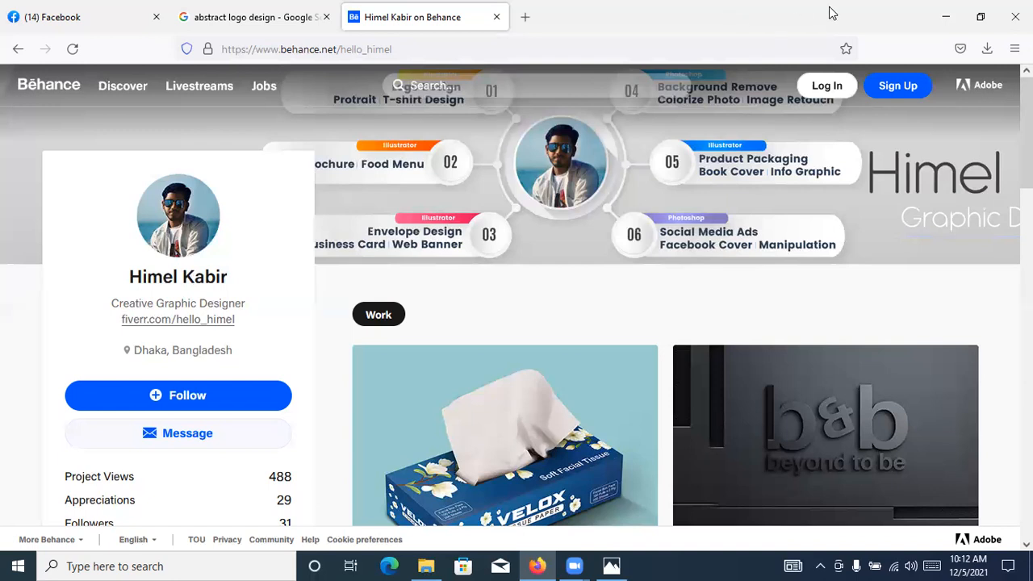
Search the web in a new tab for "behance portfolio website eligibility"
click(526, 17)
click(526, 45)
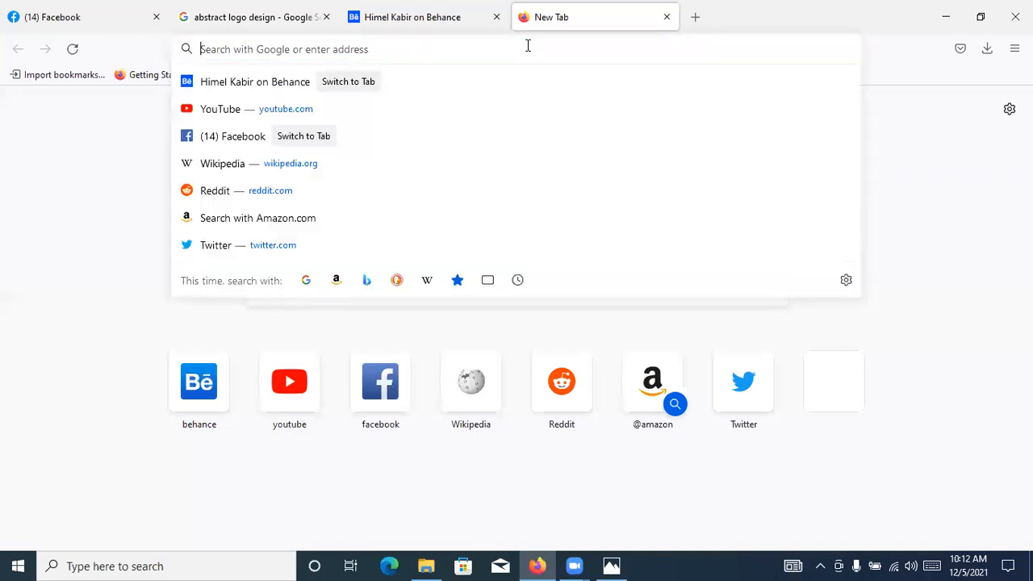
text(behance)
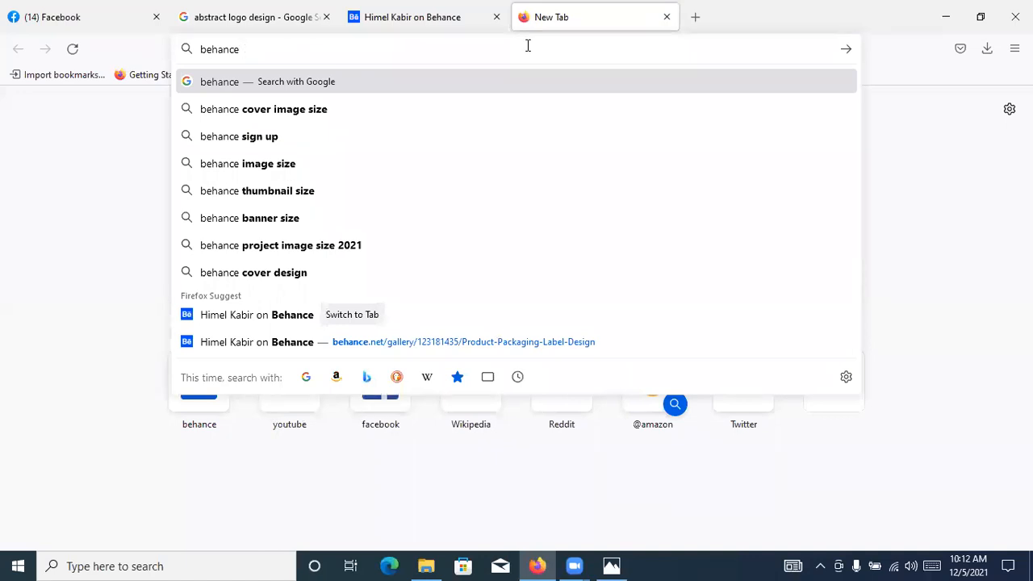
text( portfolio website)
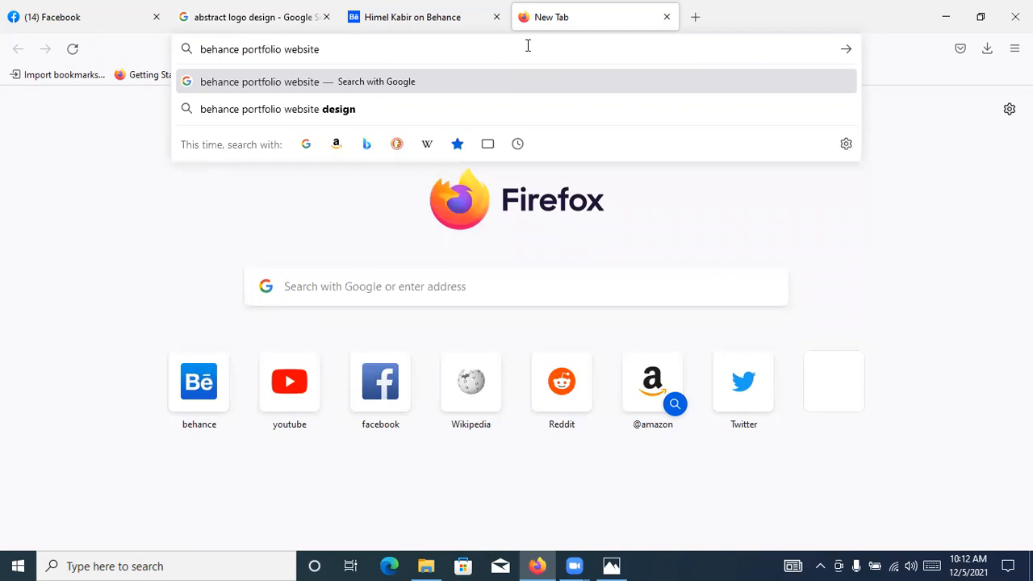
text( el)
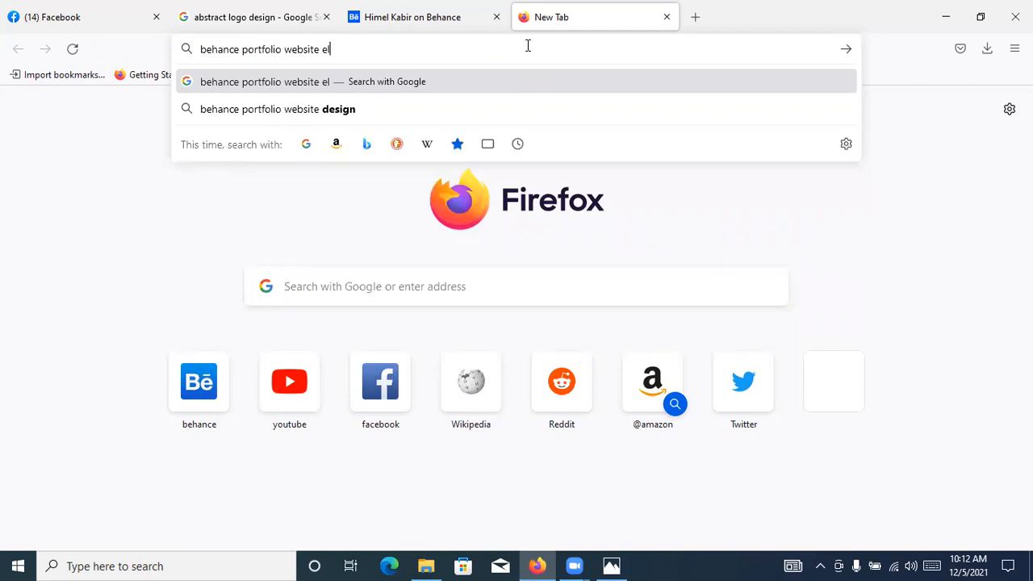
text(i)
key(Down)
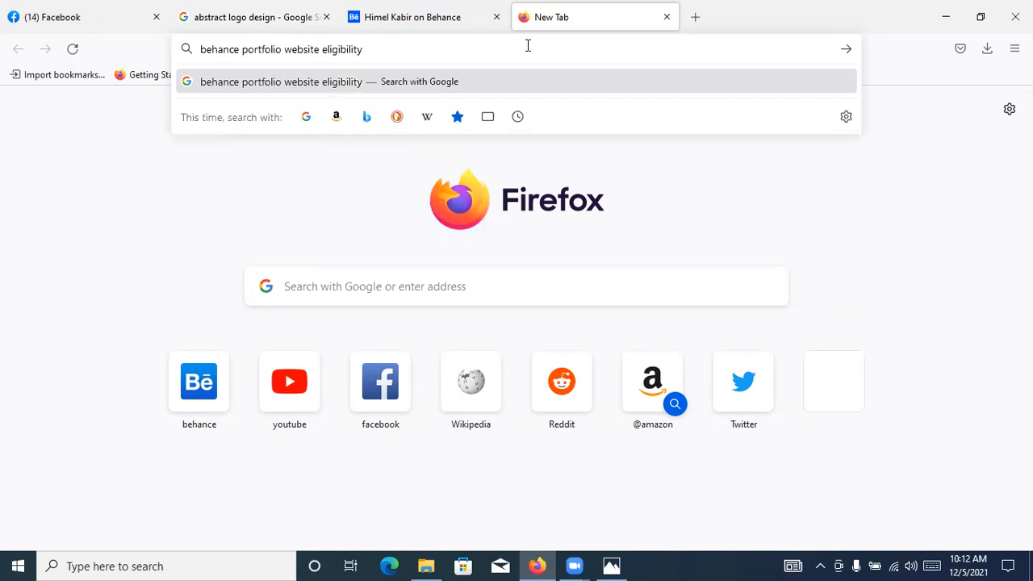
key(Return)
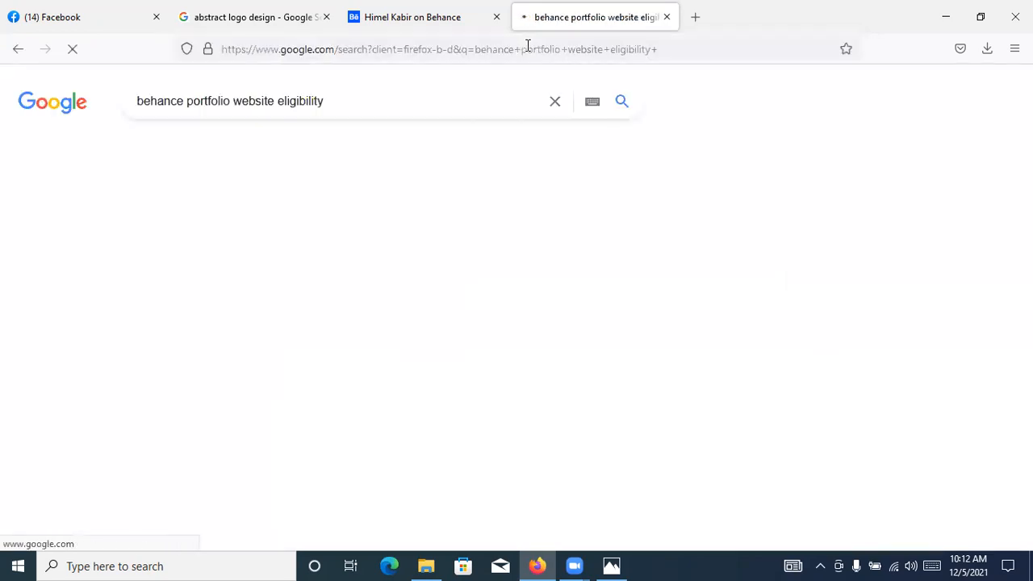
Expand the related question "How do I get my website on Behance?" and look through the surrounding search results
scroll(374, 293, down, 4)
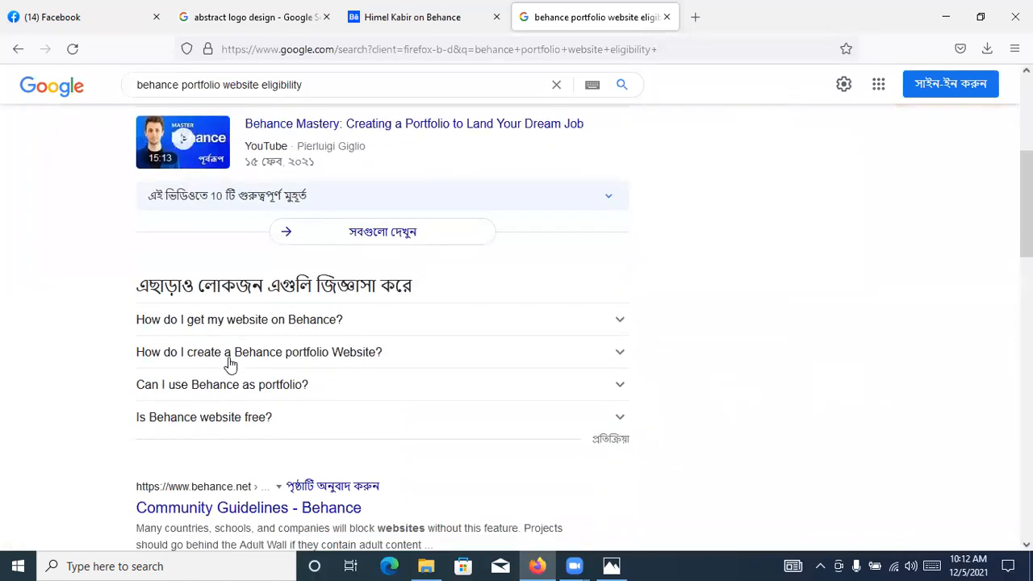
click(406, 327)
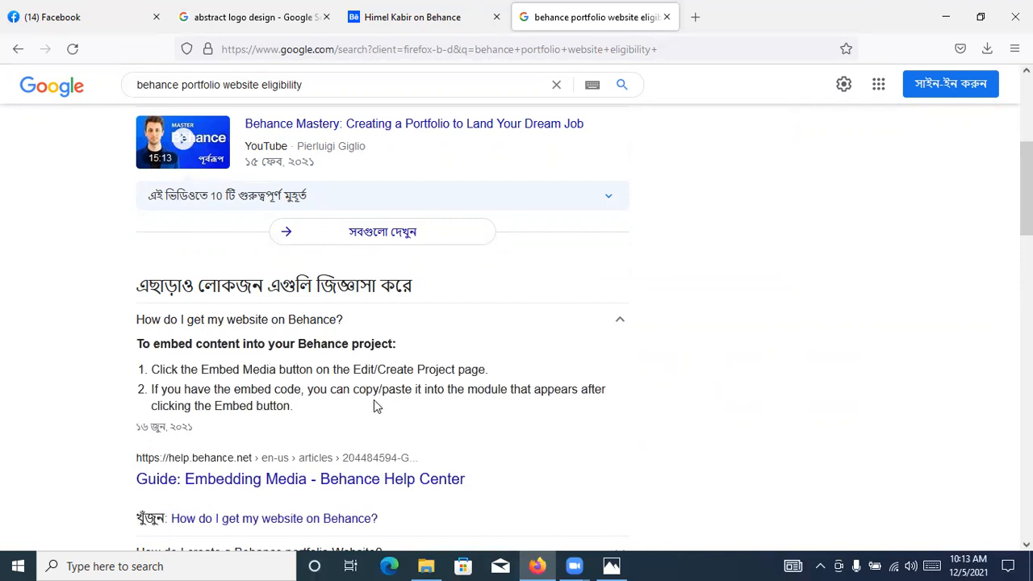
scroll(387, 364, down, 2)
scroll(387, 364, down, 1)
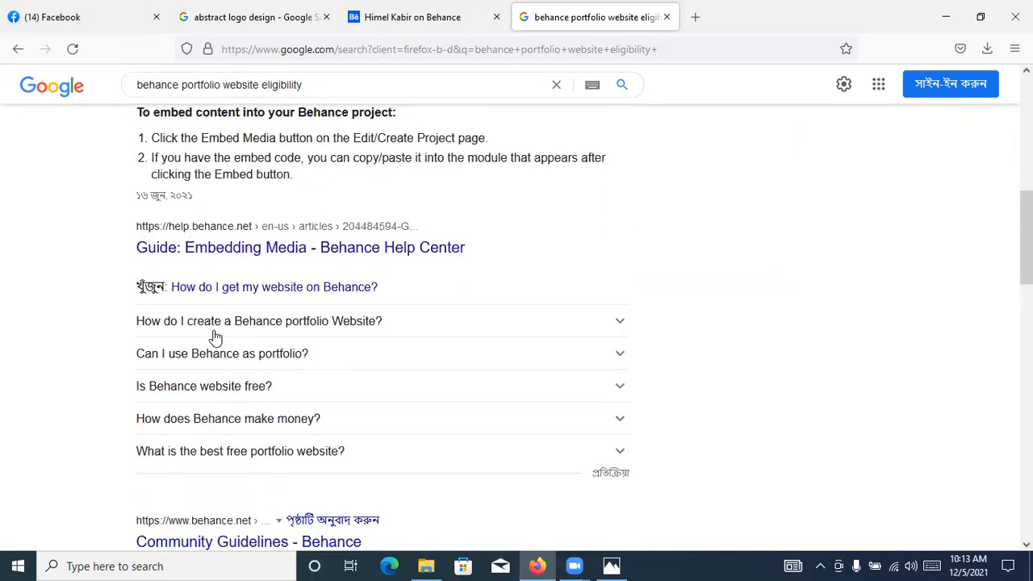
scroll(256, 391, down, 3)
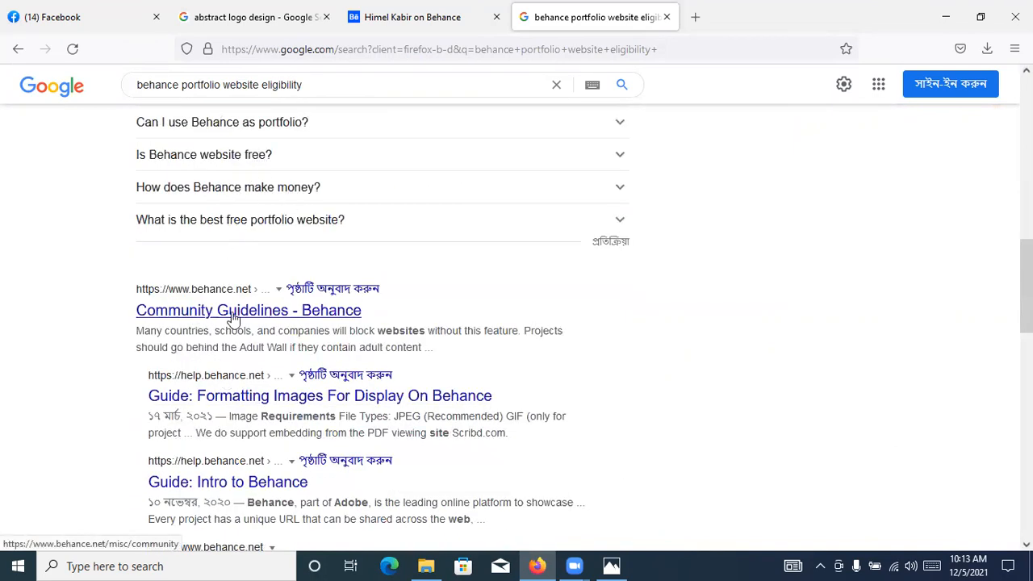
scroll(259, 402, down, 1)
Change the search query to "behance portfolio website eligible countries" and run it
click(325, 91)
key(BackSpace)
key(BackSpace)
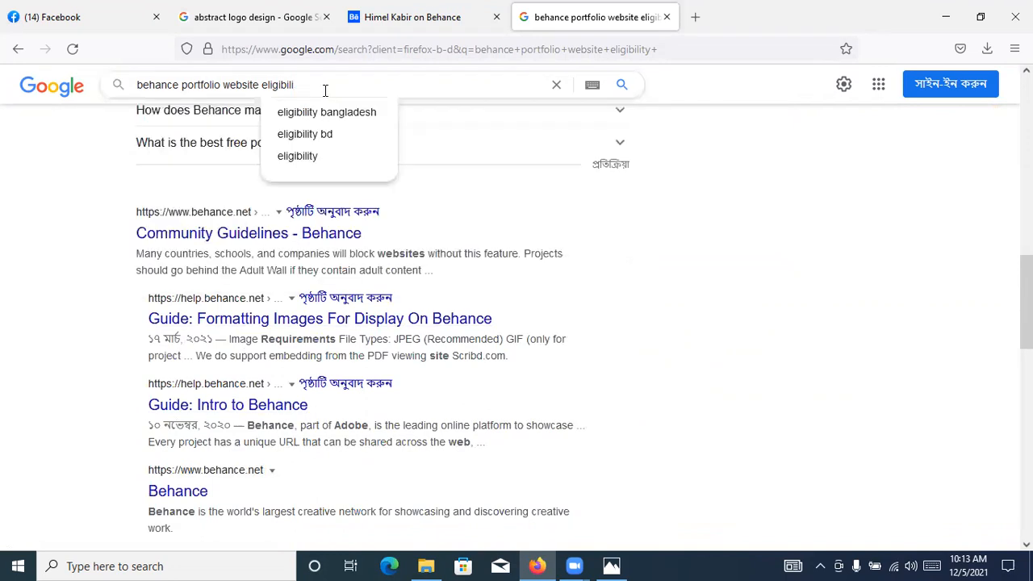
key(BackSpace)
text(e)
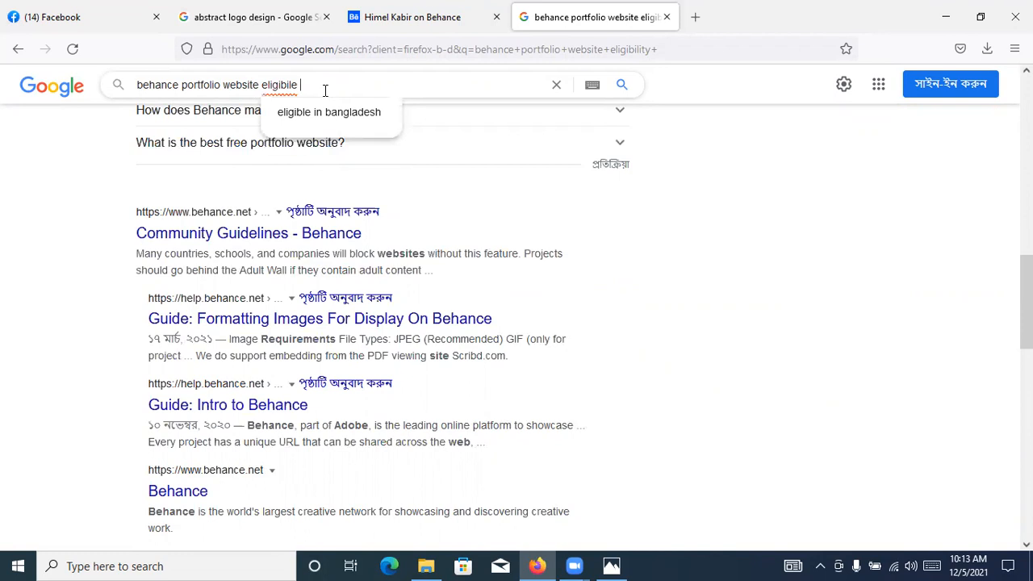
key(BackSpace)
key(BackSpace)
key(BackSpace)
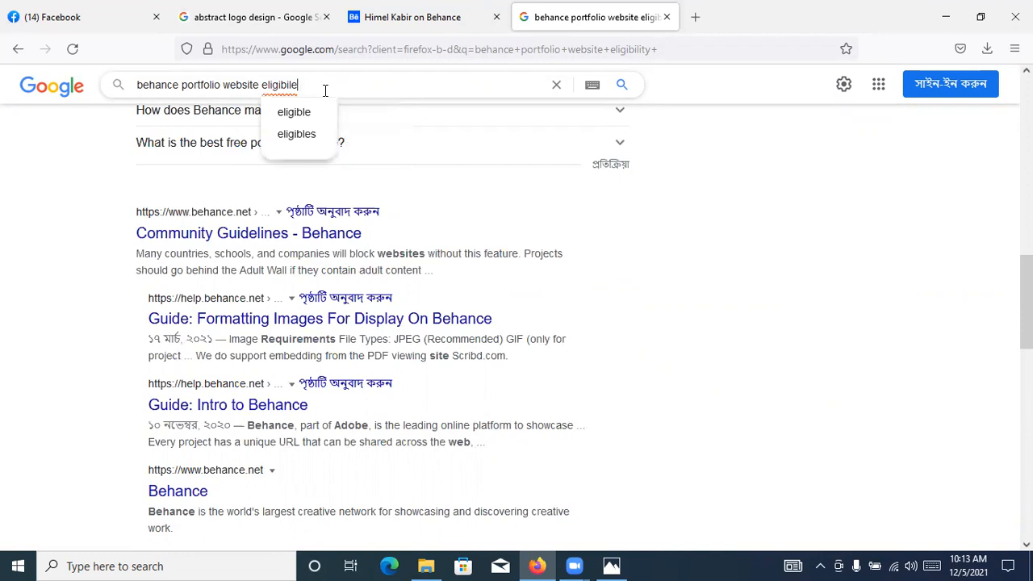
text(le c)
key(Down)
key(Return)
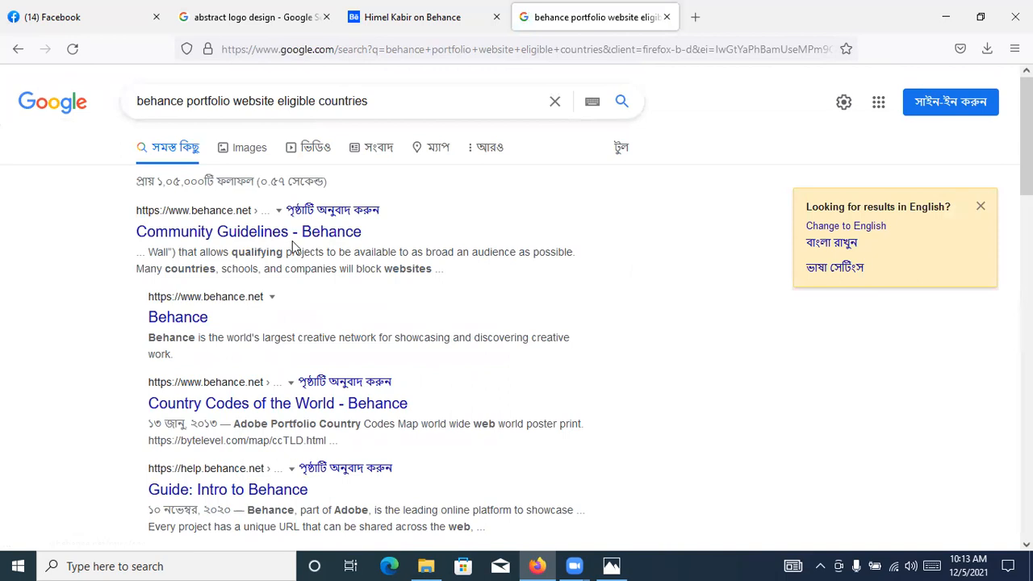
Open the Behance Community Guidelines result in a background tab and scan the remaining search results
middle_click(269, 233)
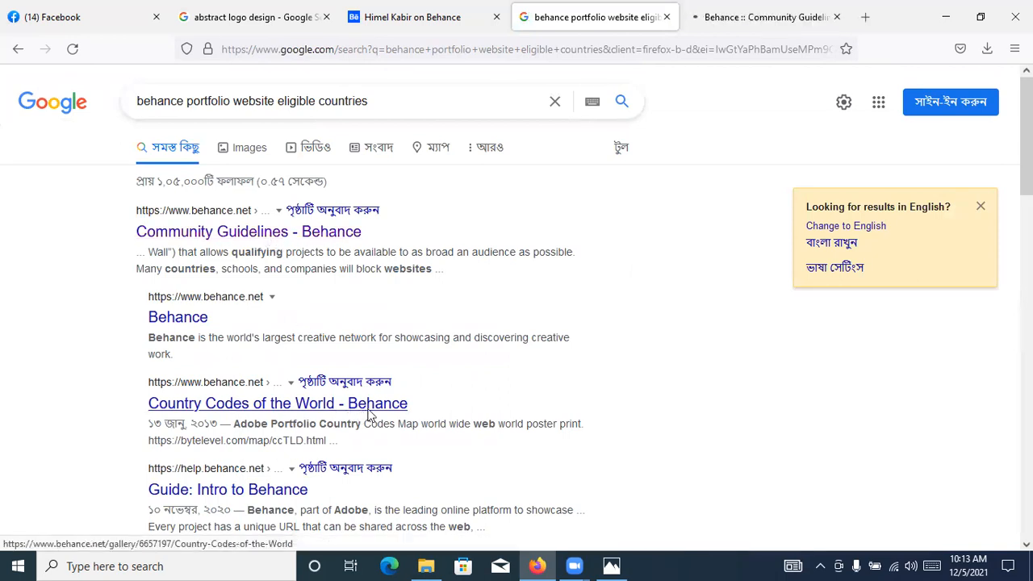
scroll(370, 414, down, 5)
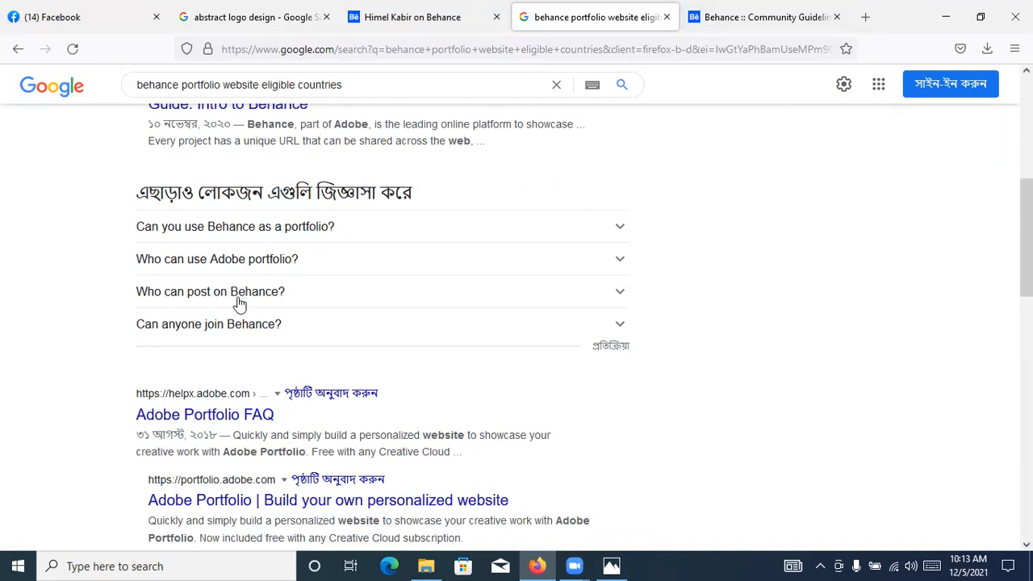
scroll(273, 373, down, 3)
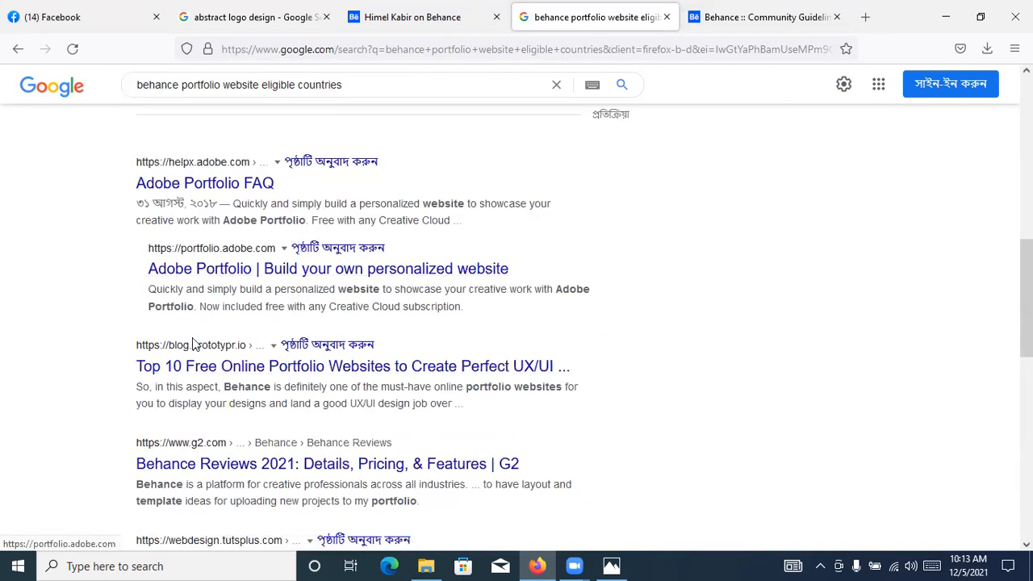
scroll(242, 371, down, 2)
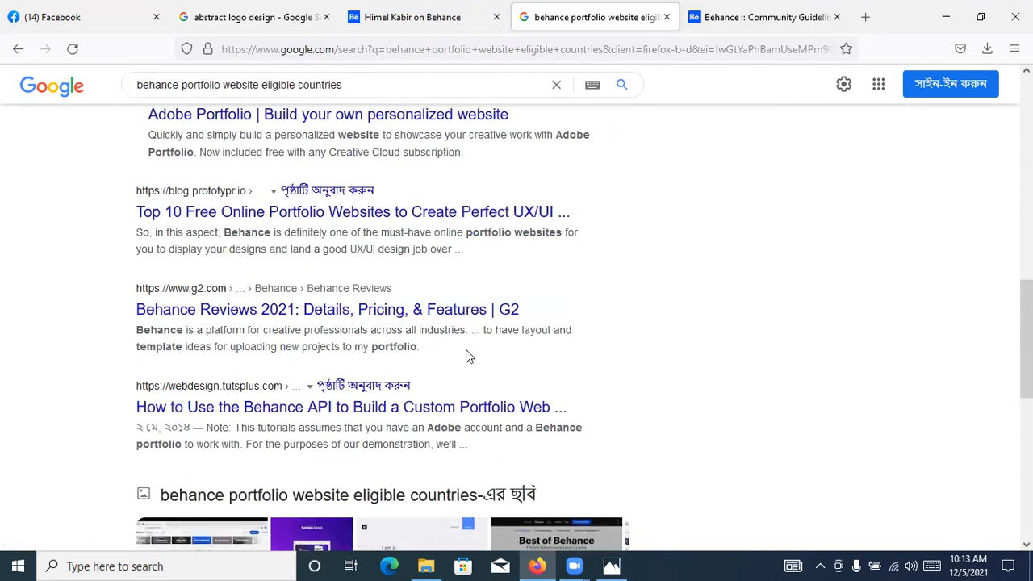
scroll(469, 356, down, 3)
Read through the Behance Community Guidelines page from start to end and close its tab
click(708, 19)
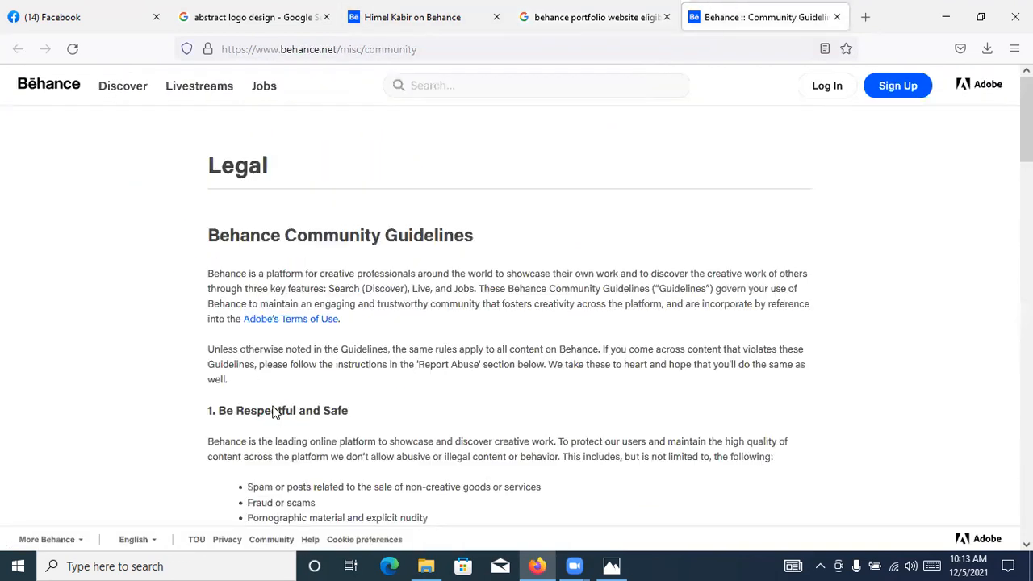
scroll(274, 412, down, 3)
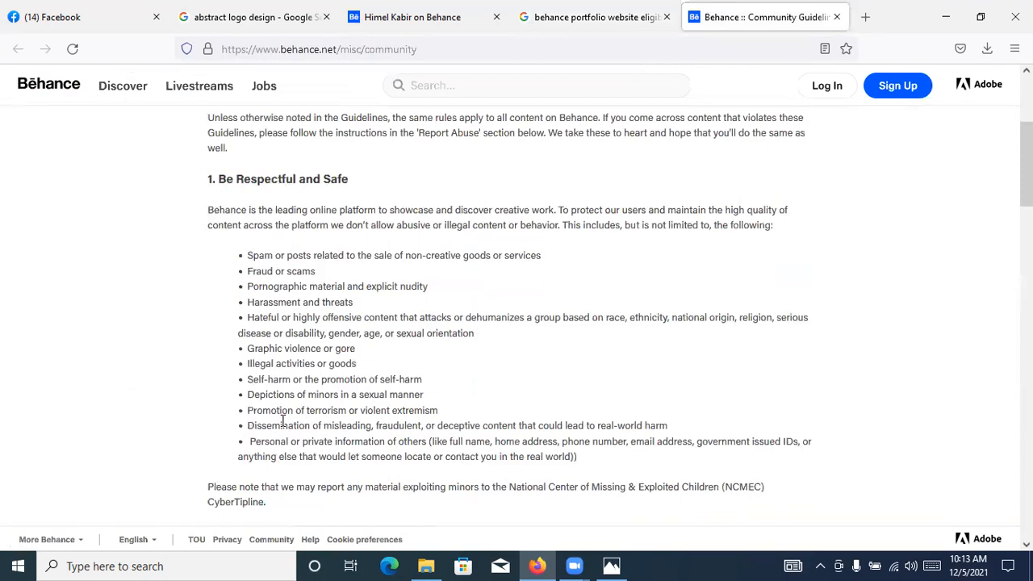
scroll(282, 422, down, 10)
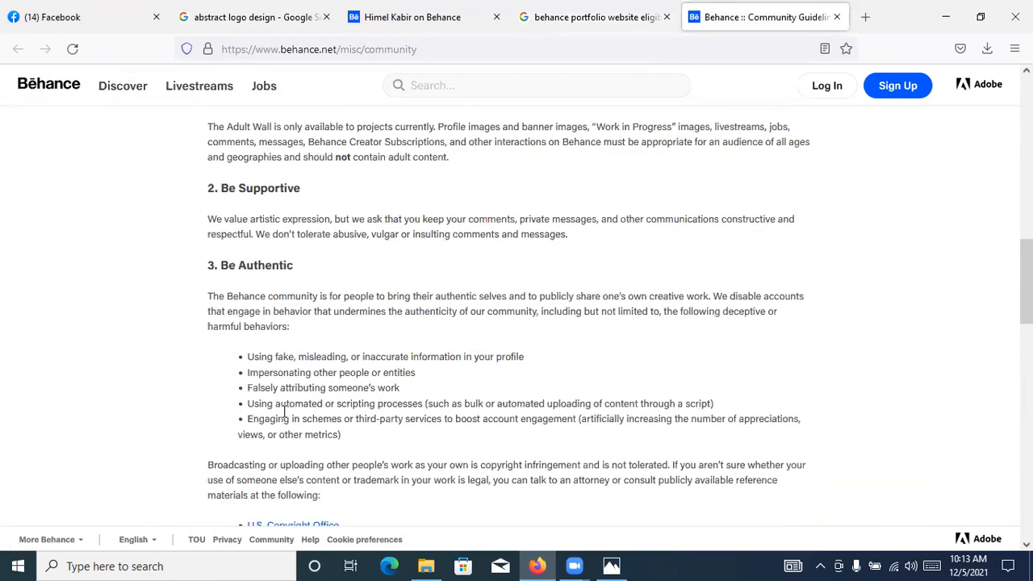
scroll(284, 413, down, 7)
scroll(283, 418, down, 7)
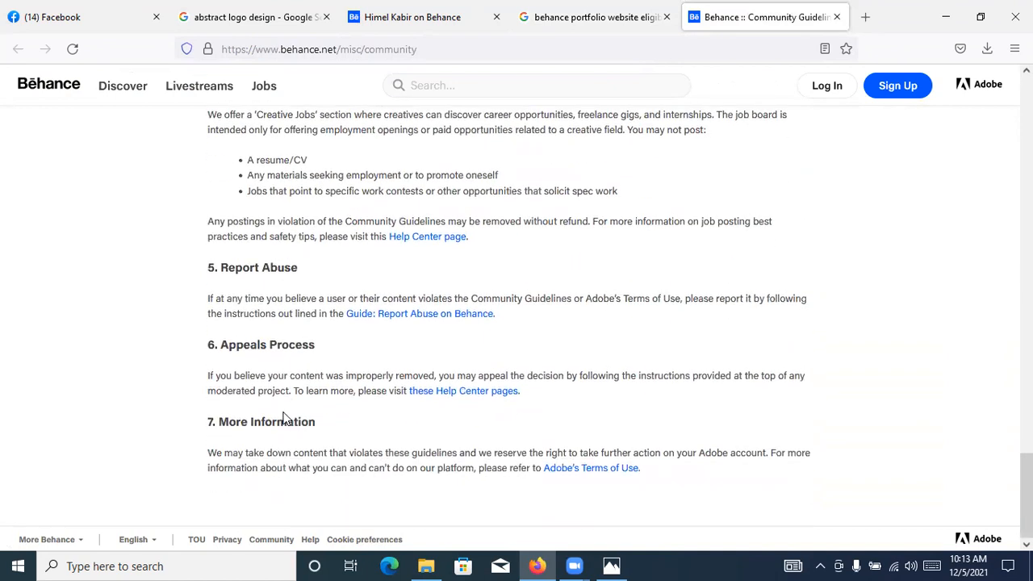
middle_click(780, 7)
Change the search query to "behance portfolio website eligible in finland" and run it
scroll(528, 247, down, 4)
scroll(520, 257, up, 6)
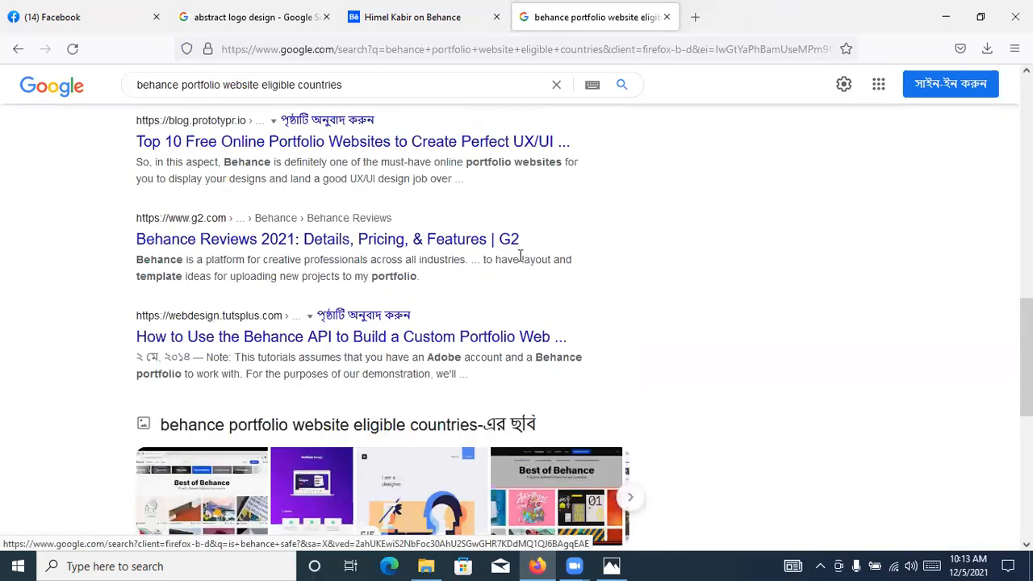
scroll(521, 256, up, 10)
click(420, 111)
key(BackSpace)
key(BackSpace)
key(BackSpace)
key(BackSpace)
key(BackSpace)
key(BackSpace)
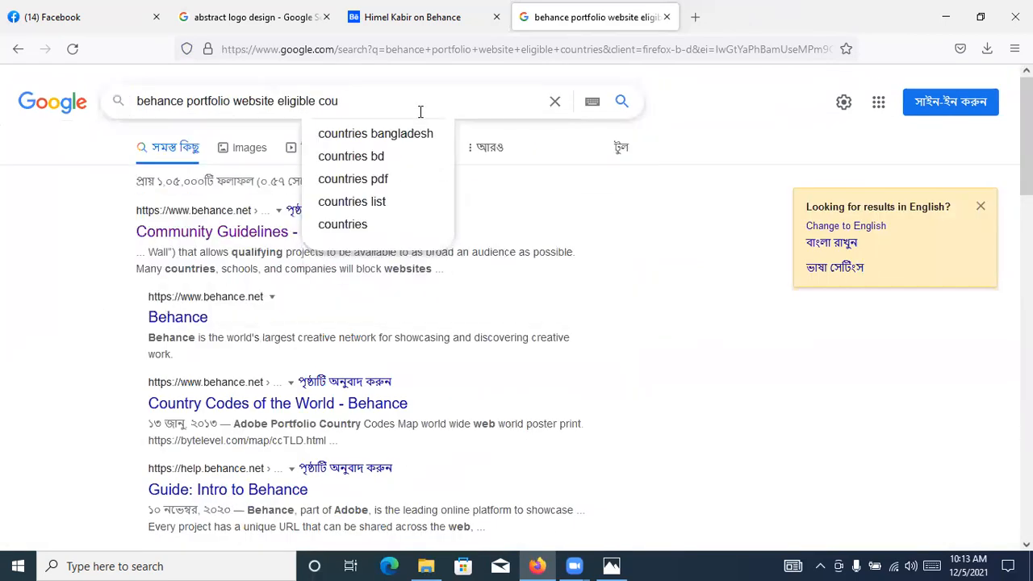
key(BackSpace)
key(BackSpace)
key(BackSpace)
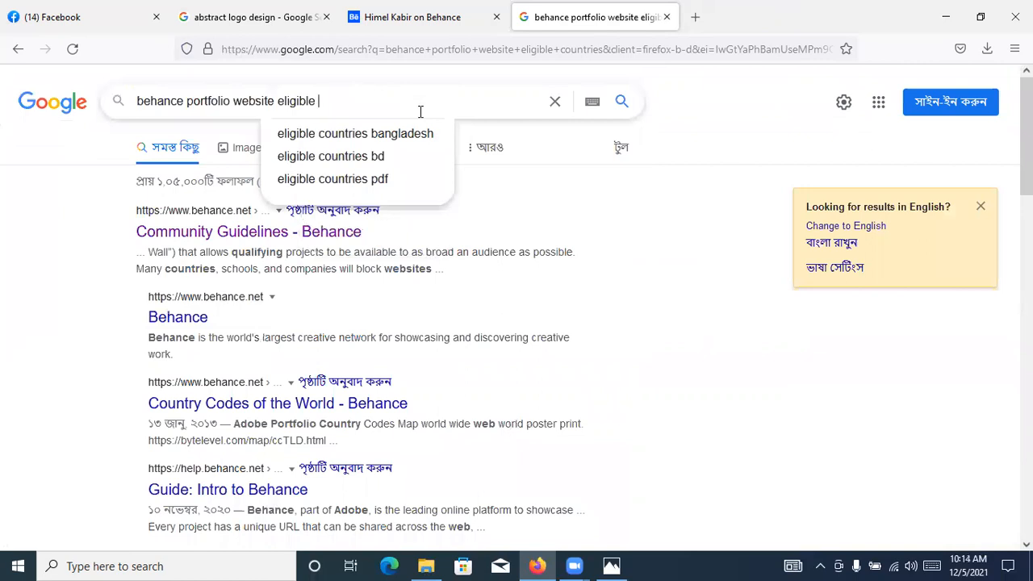
text(in)
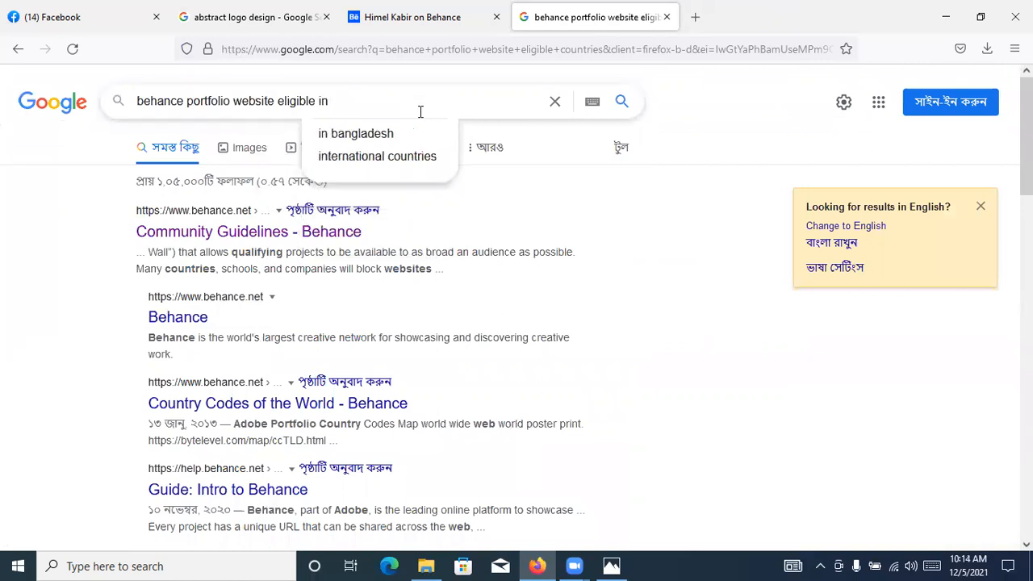
text( finl)
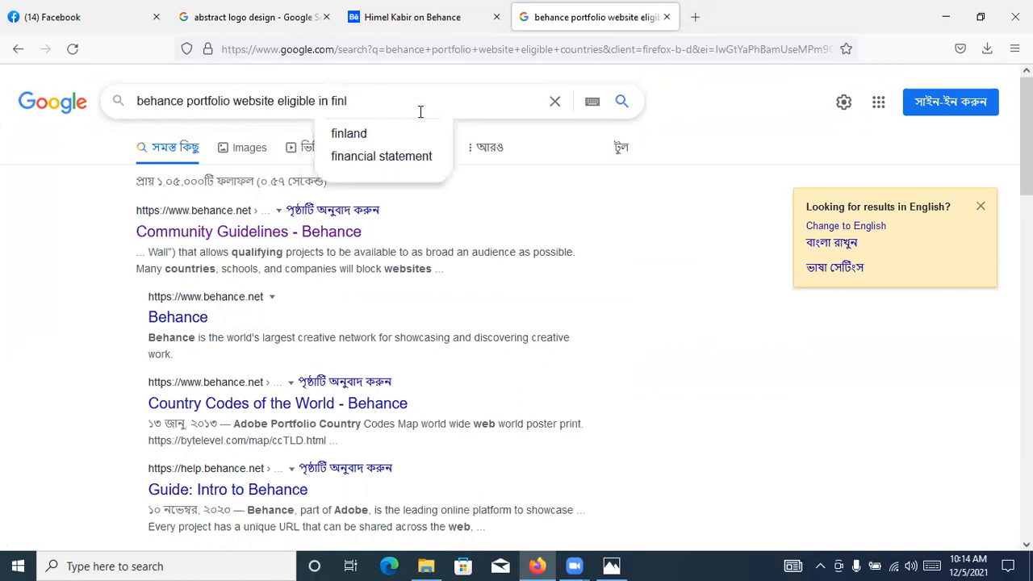
text(and)
key(Return)
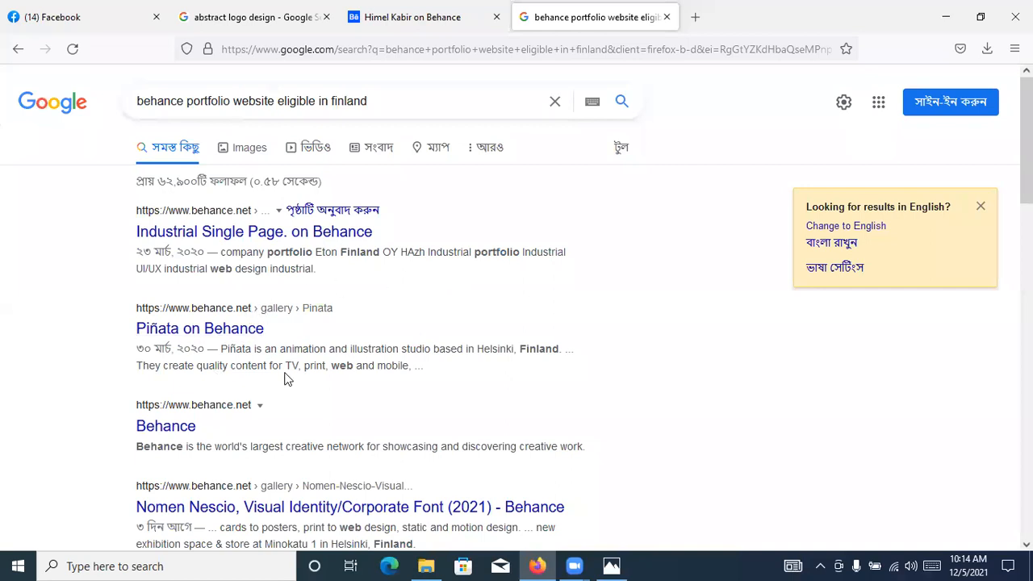
Look through the Finland search results for information on Behance portfolio eligibility
scroll(414, 368, down, 3)
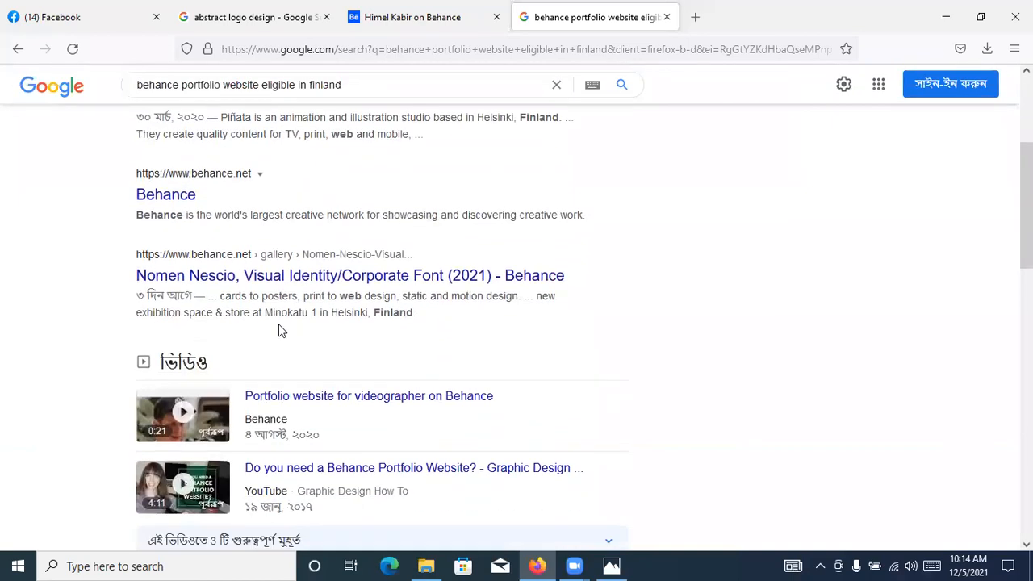
scroll(699, 314, down, 3)
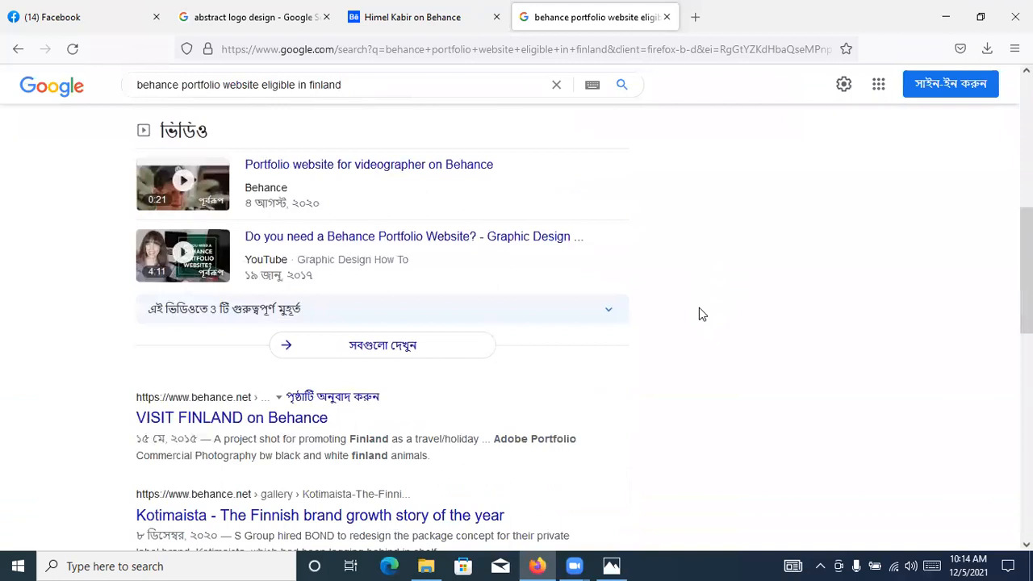
scroll(699, 314, up, 3)
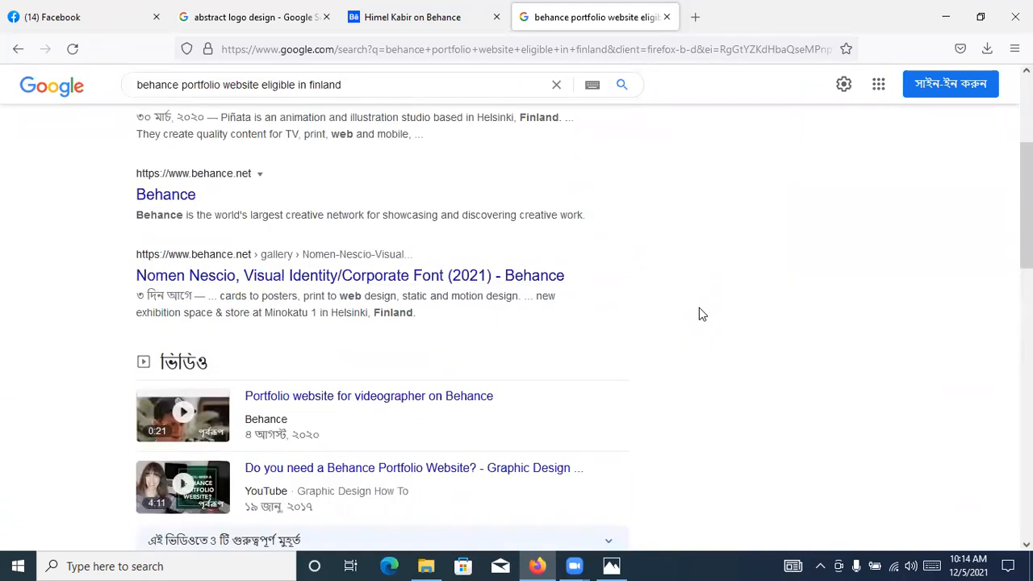
scroll(444, 323, down, 1)
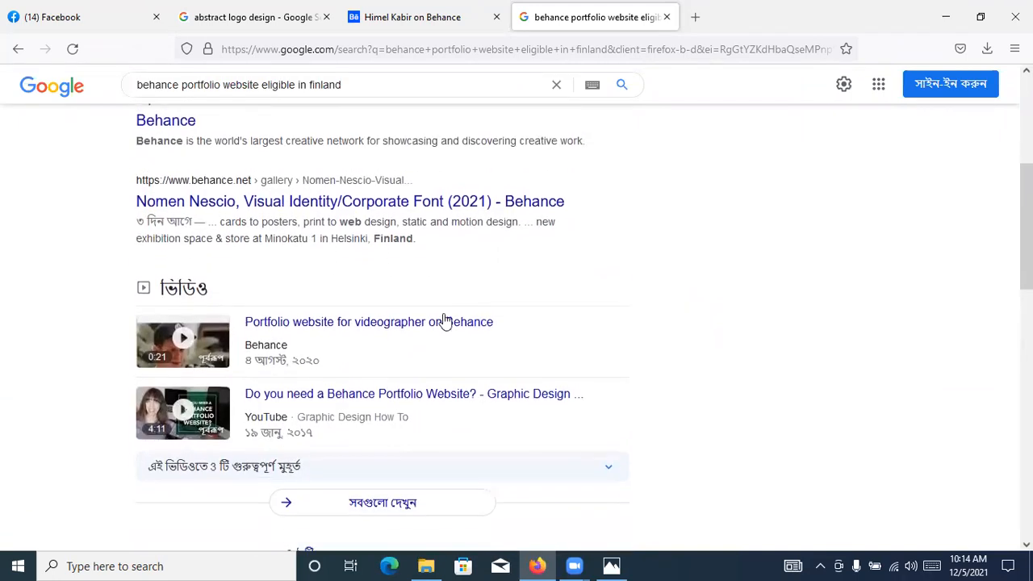
scroll(569, 242, down, 2)
scroll(575, 241, down, 3)
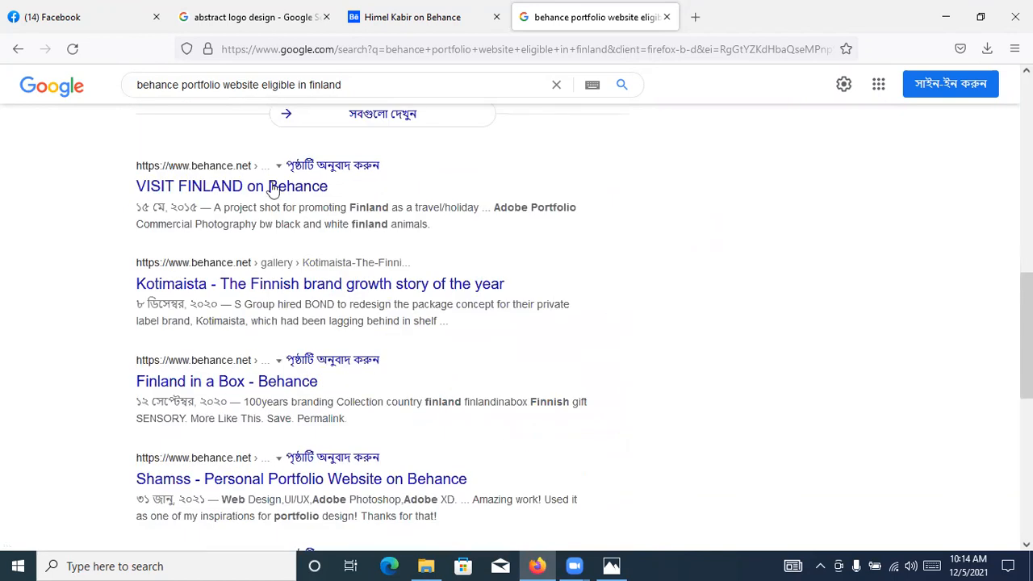
scroll(414, 247, down, 2)
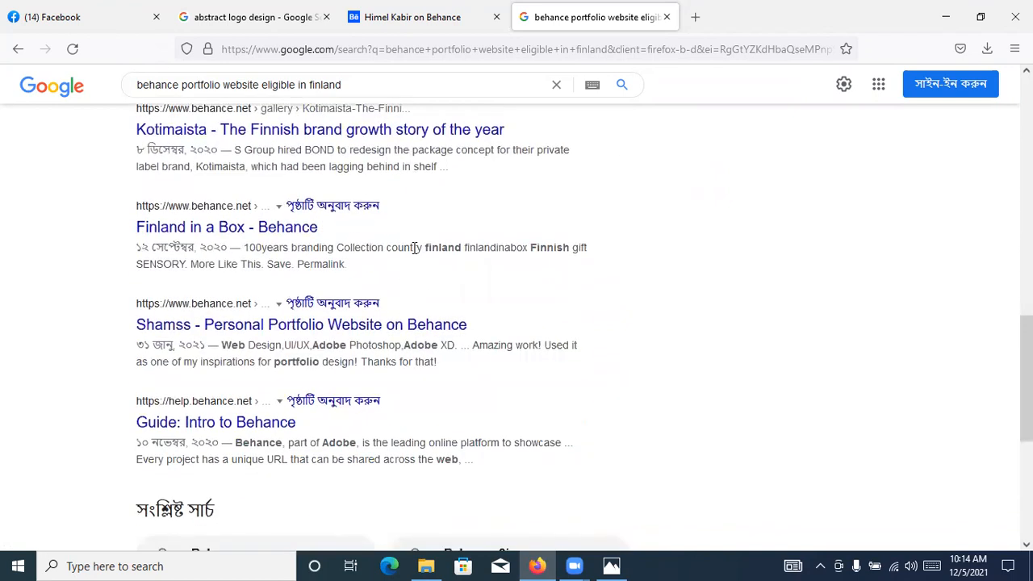
scroll(323, 250, up, 10)
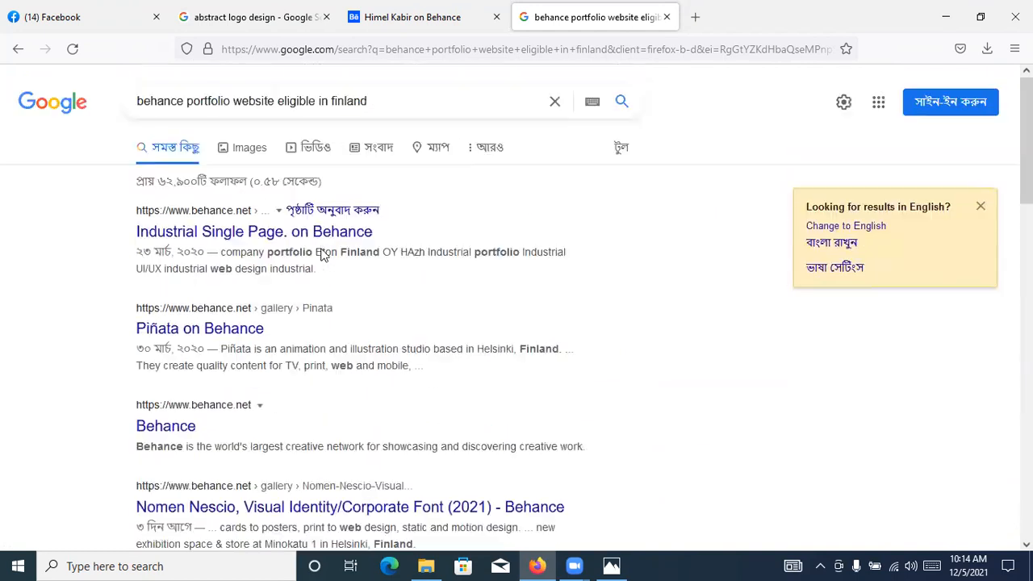
Close the Behance profile and Finland search tabs, minimize the browser, and close the Santa Co logo image
click(450, 14)
click(604, 11)
key(ctrl+w)
key(ctrl+w)
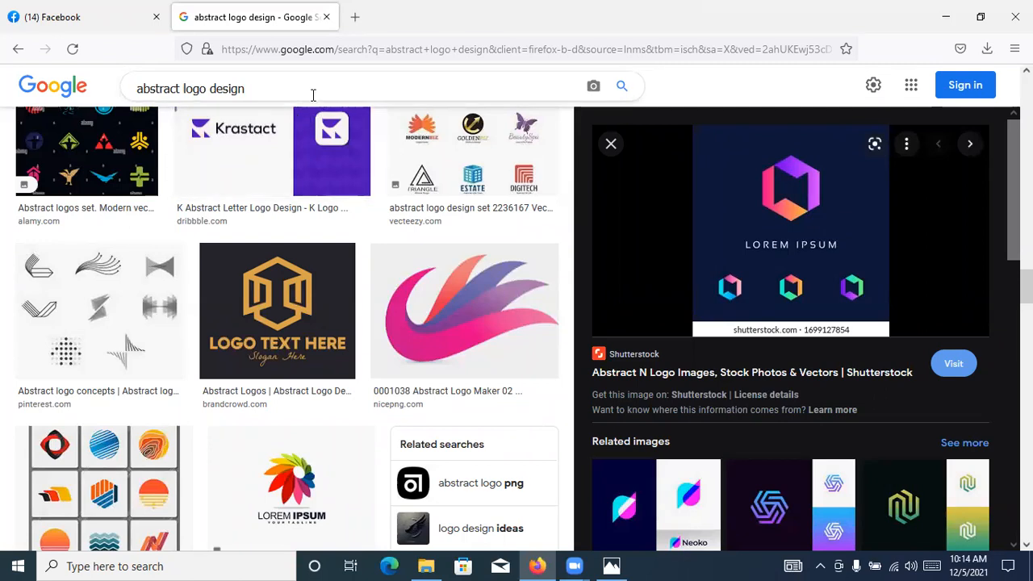
click(75, 16)
click(267, 8)
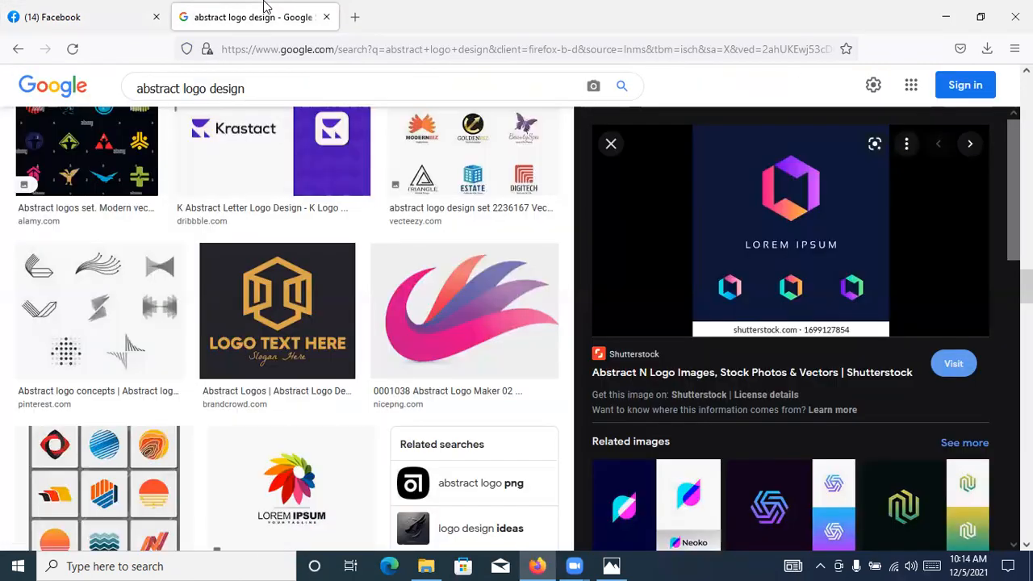
click(946, 16)
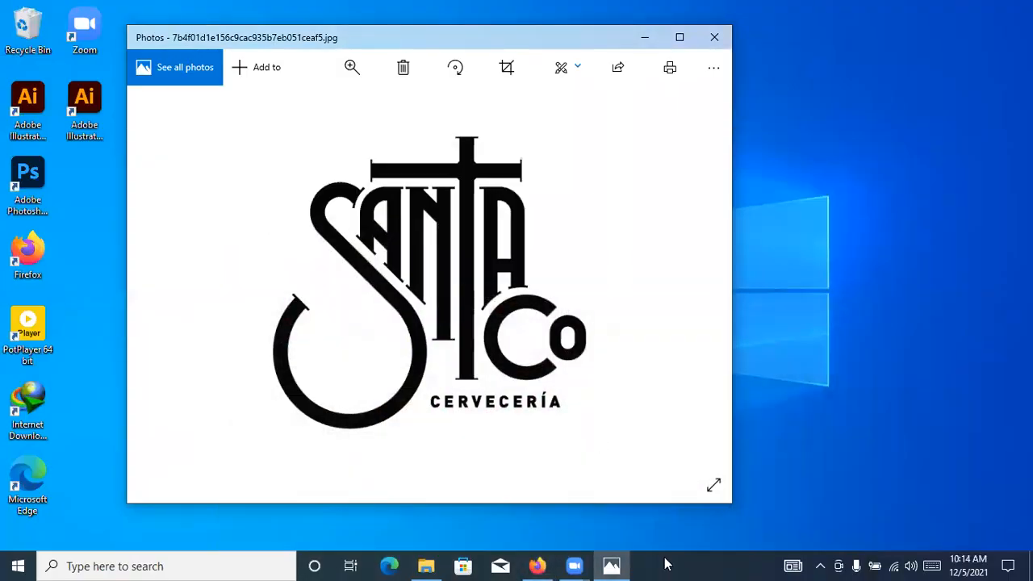
click(715, 37)
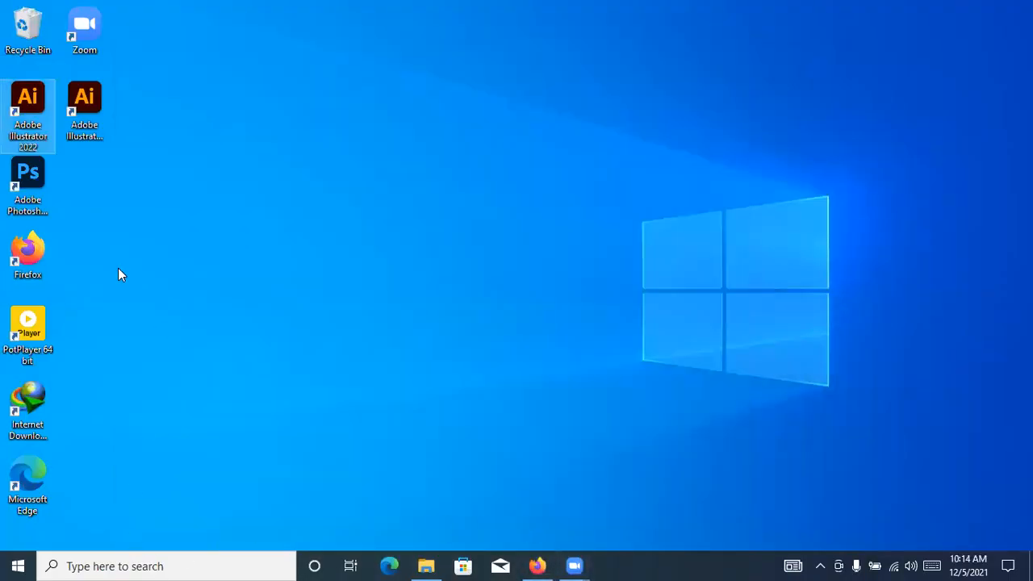
Launch Adobe Illustrator 2021 and create a new document 500 px wide and 500 px high
click(18, 566)
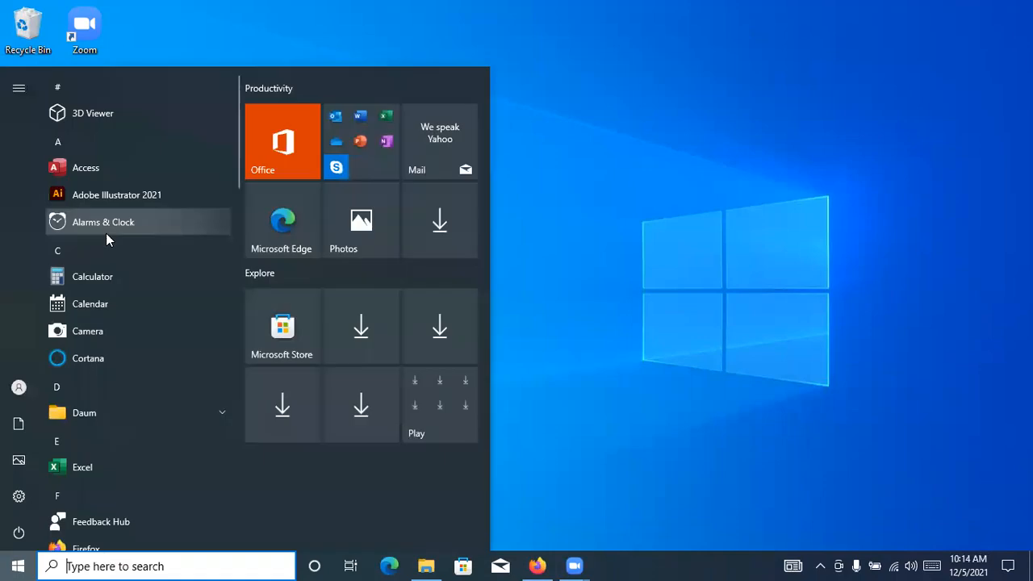
click(105, 196)
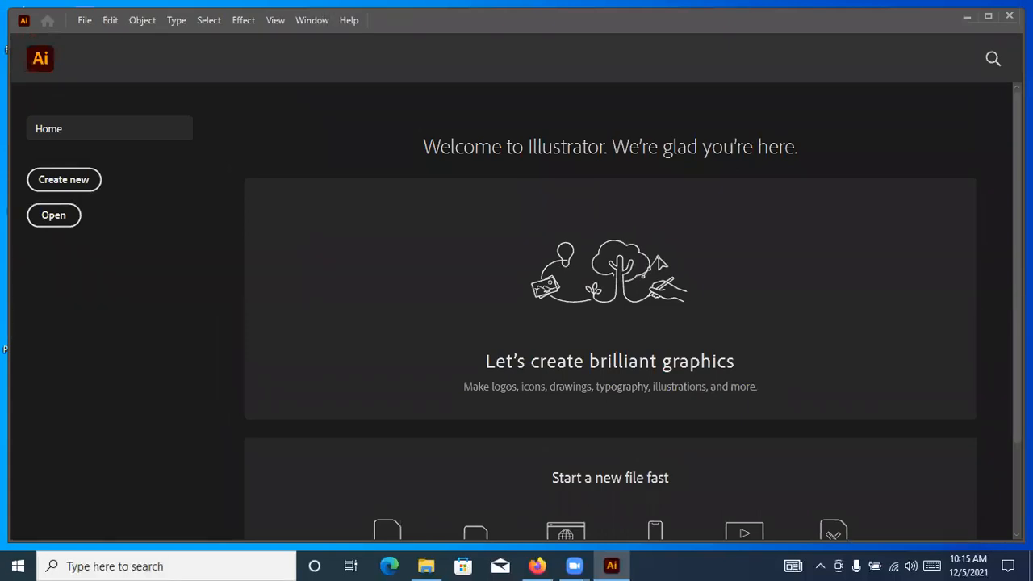
click(88, 19)
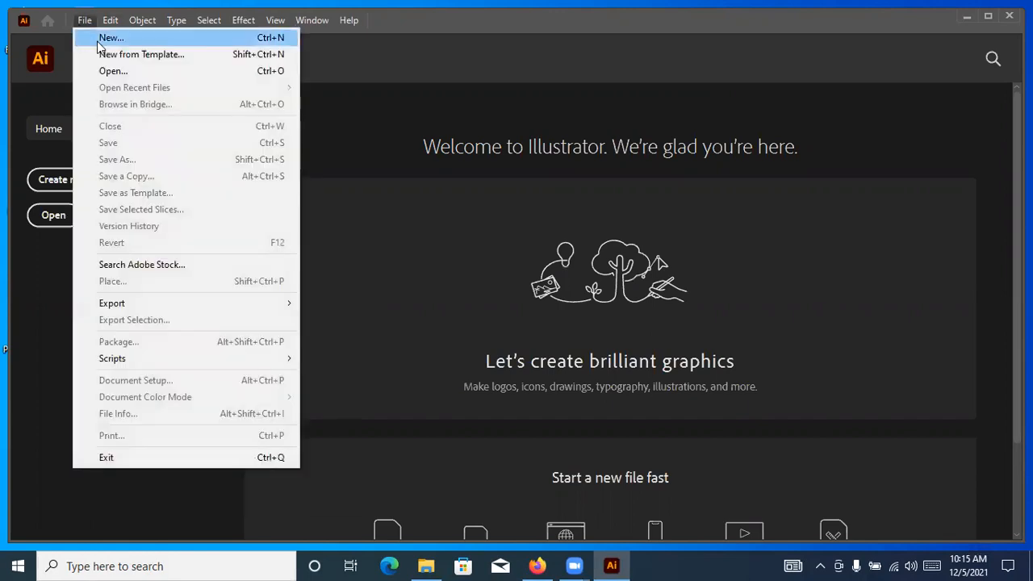
click(98, 40)
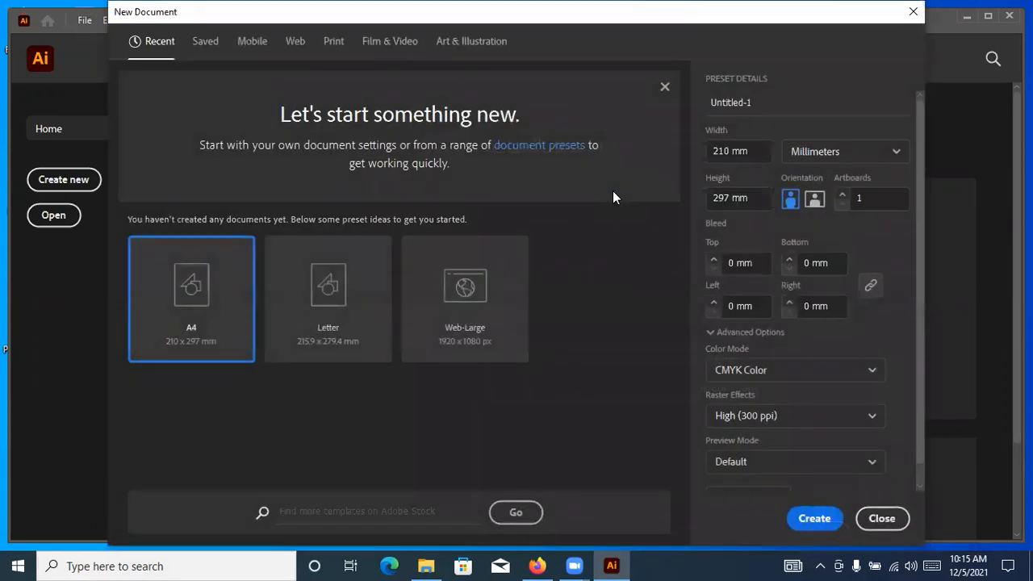
click(805, 153)
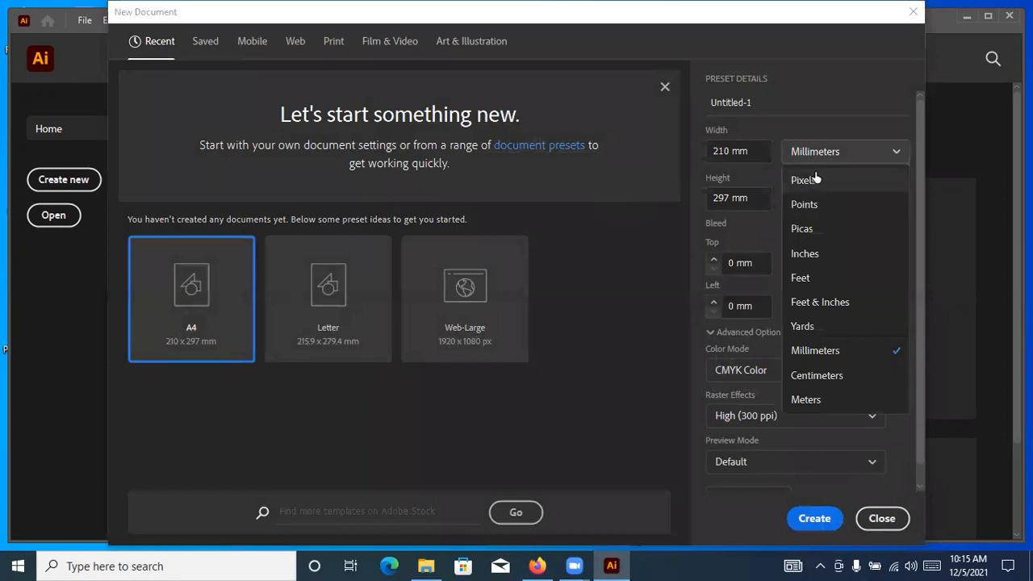
click(805, 180)
double_click(763, 146)
text(500)
click(755, 196)
double_click(754, 196)
text(500)
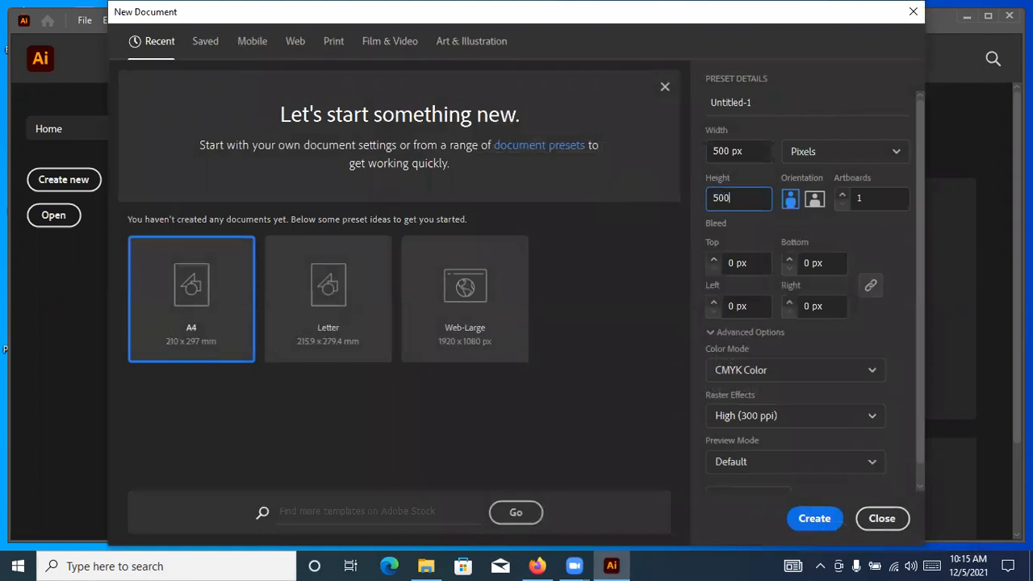
click(808, 518)
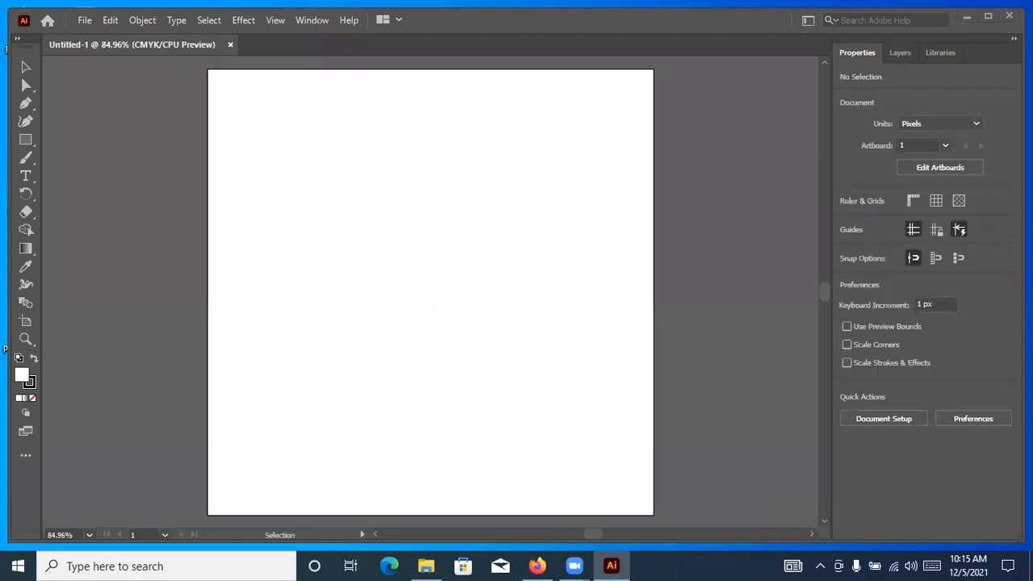
Draw a circle about 11.5 px in diameter in the upper right part of the artboard with the Ellipse tool
scroll(333, 232, up, 1)
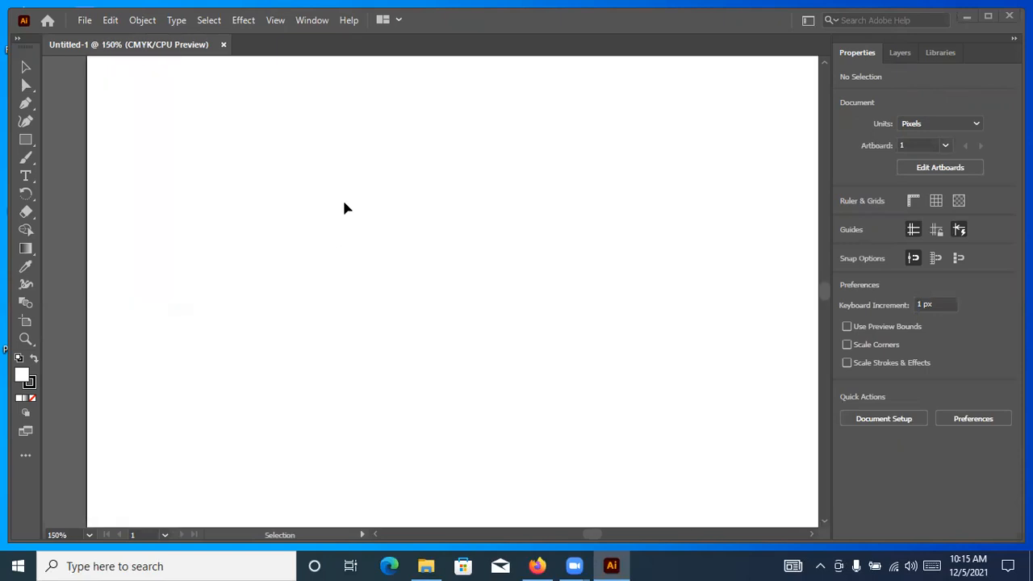
click(25, 140)
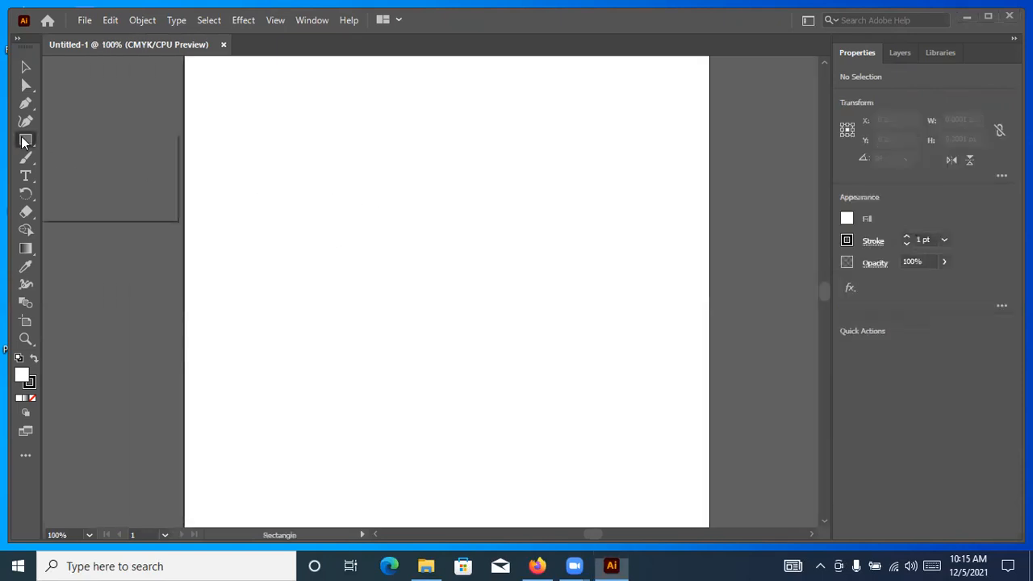
click(72, 159)
drag(557, 109, 567, 118)
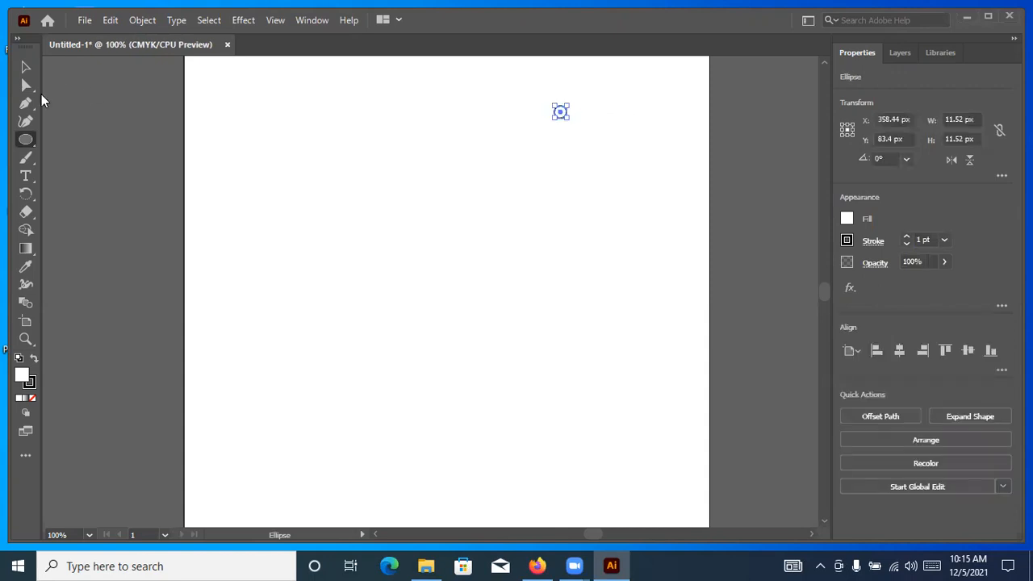
Give the small circle a solid black fill with no stroke and maximize the application window
click(23, 70)
scroll(536, 90, up, 3)
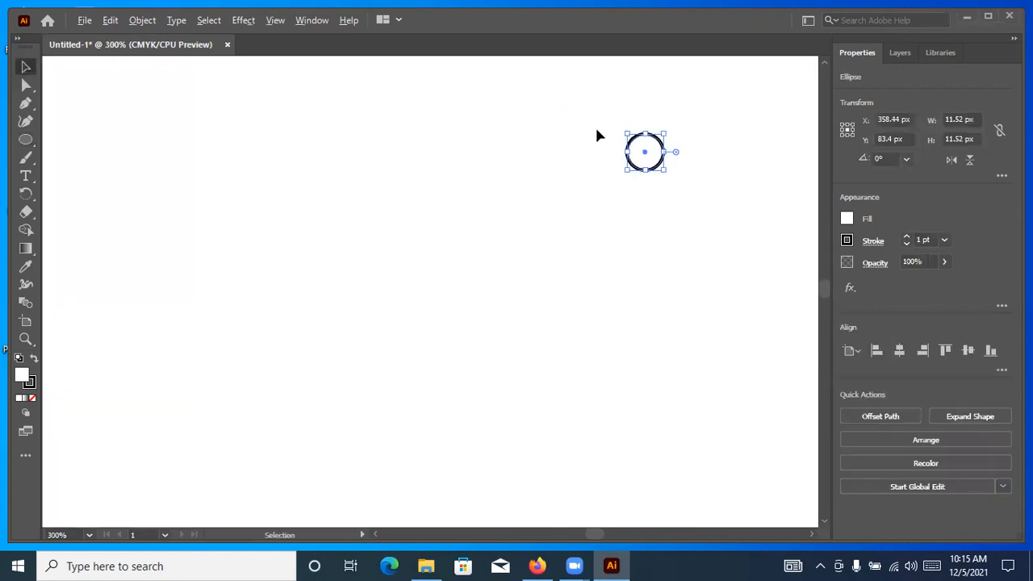
click(34, 359)
click(33, 397)
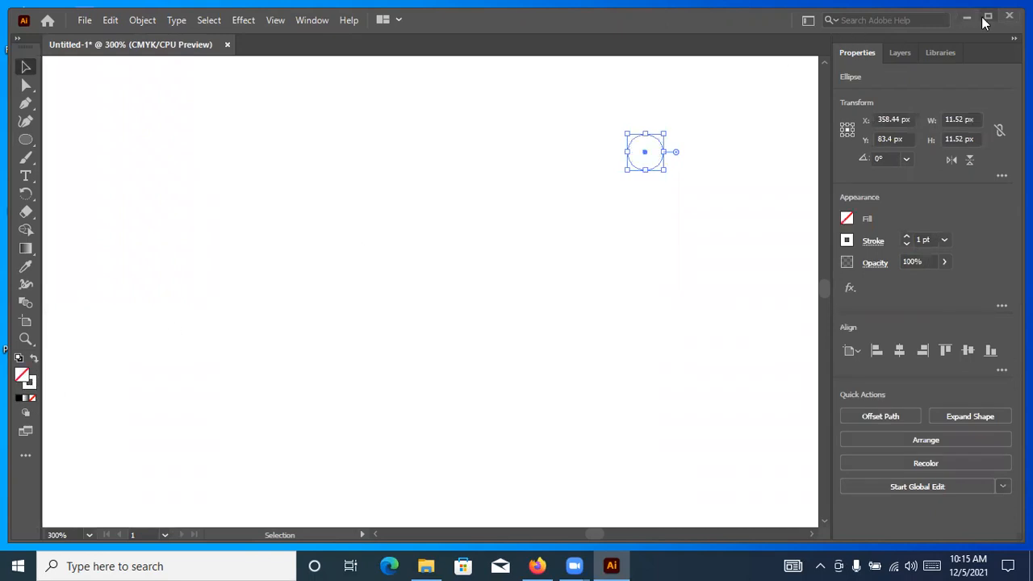
click(986, 20)
click(23, 348)
click(8, 388)
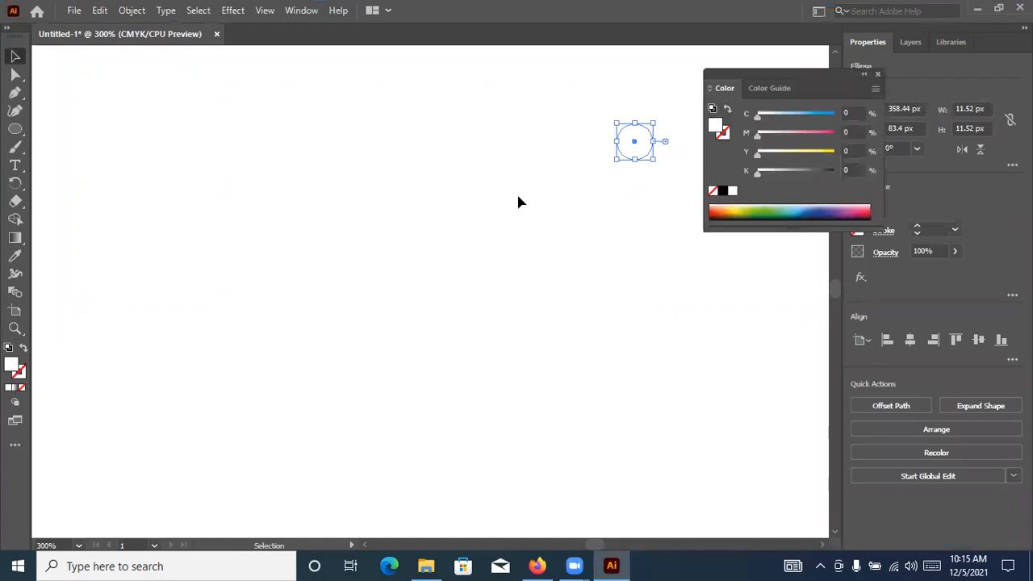
click(722, 191)
click(877, 73)
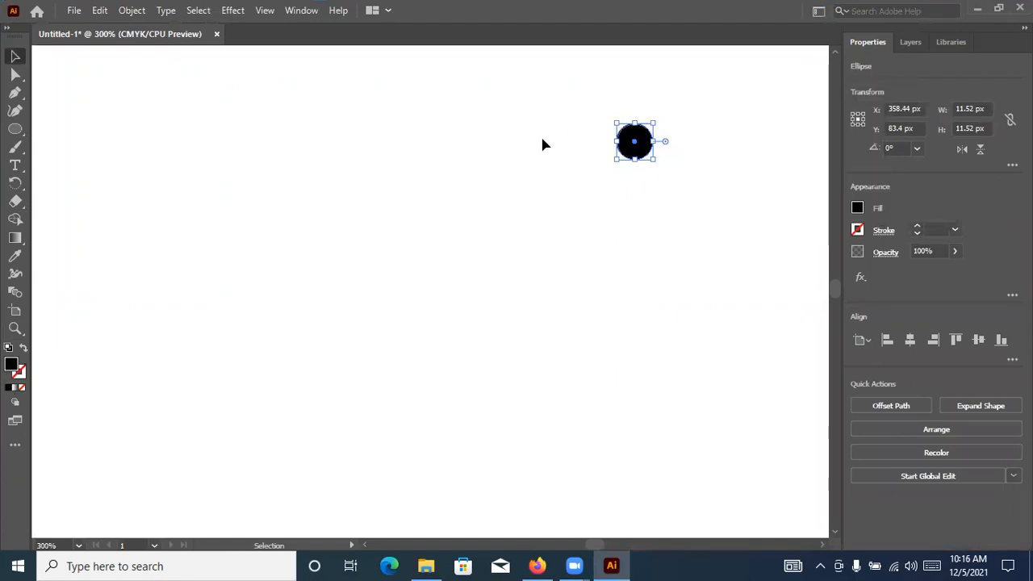
Enlarge the black circle proportionally to about 14.6 px in diameter
click(542, 145)
drag(634, 143, 658, 186)
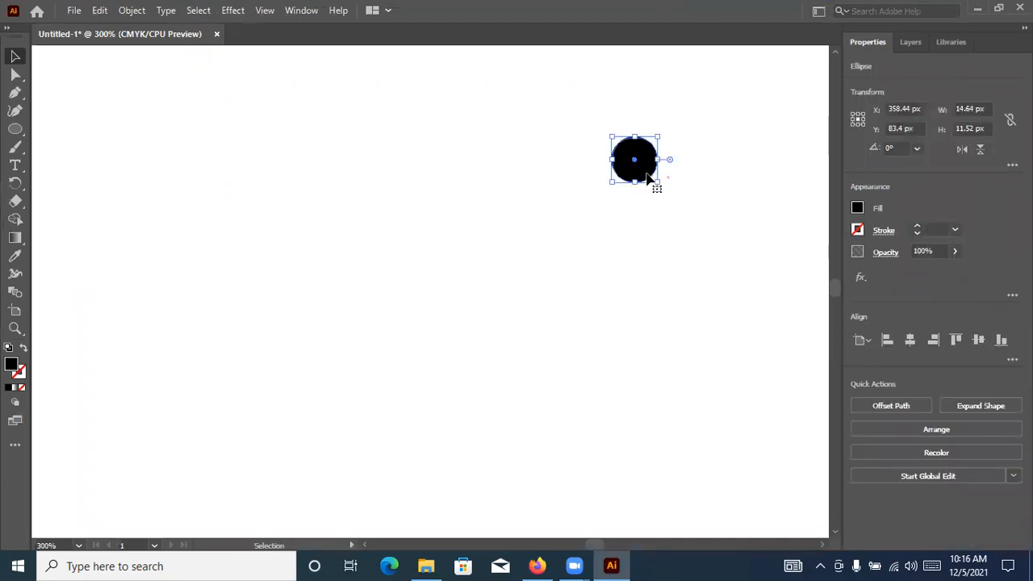
key(ctrl+minus)
key(ctrl+minus)
key(ctrl+plus)
click(538, 219)
Duplicate the black circle sideways and repeat the copy to make an evenly spaced horizontal row of four
drag(502, 214, 546, 210)
key(ctrl+d)
key(ctrl+d)
click(589, 294)
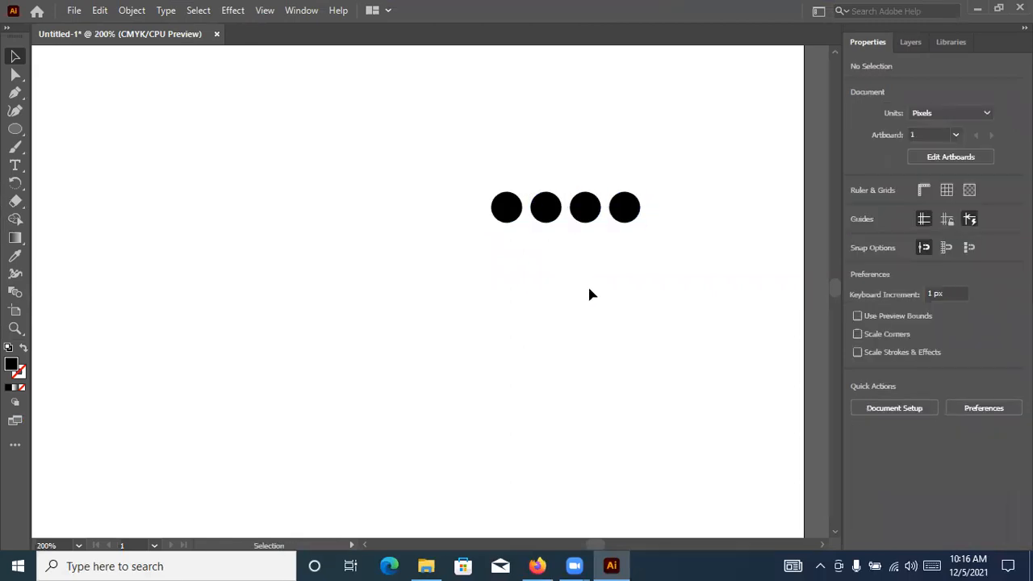
Start a Transform effect on the leftmost circle and set its horizontal and vertical scale to 90%
click(502, 214)
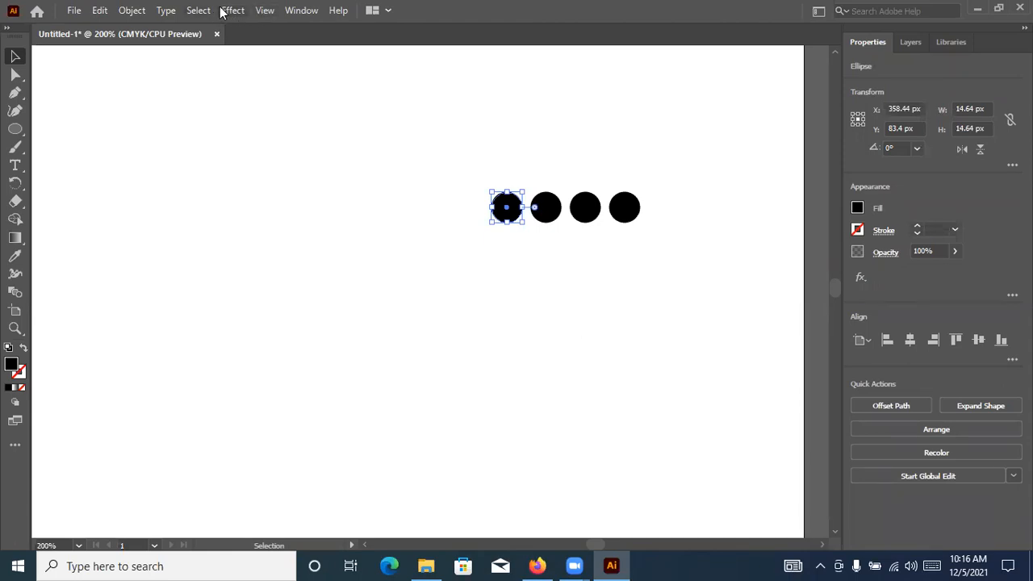
click(242, 10)
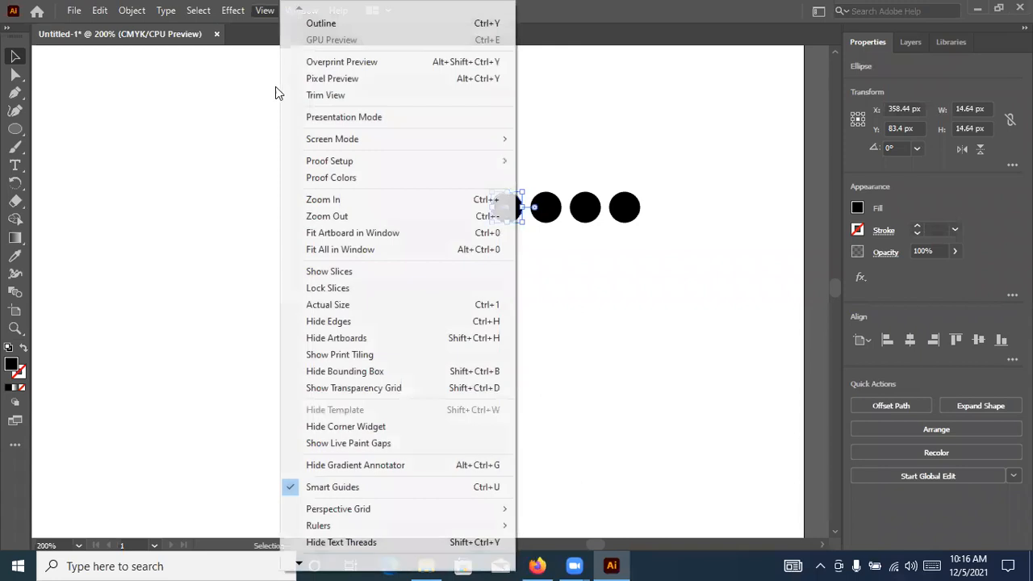
mouse_move(258, 135)
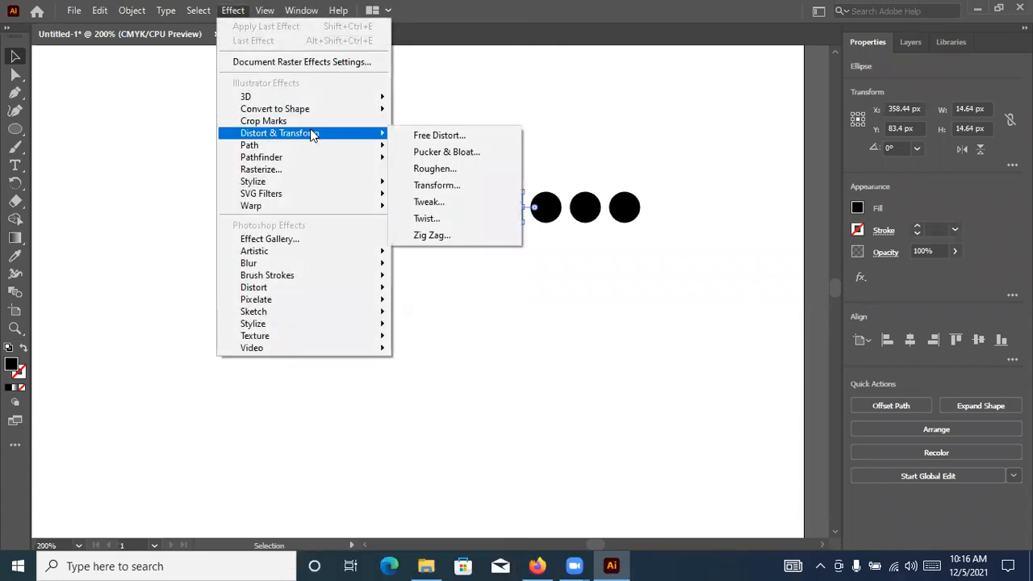
click(436, 185)
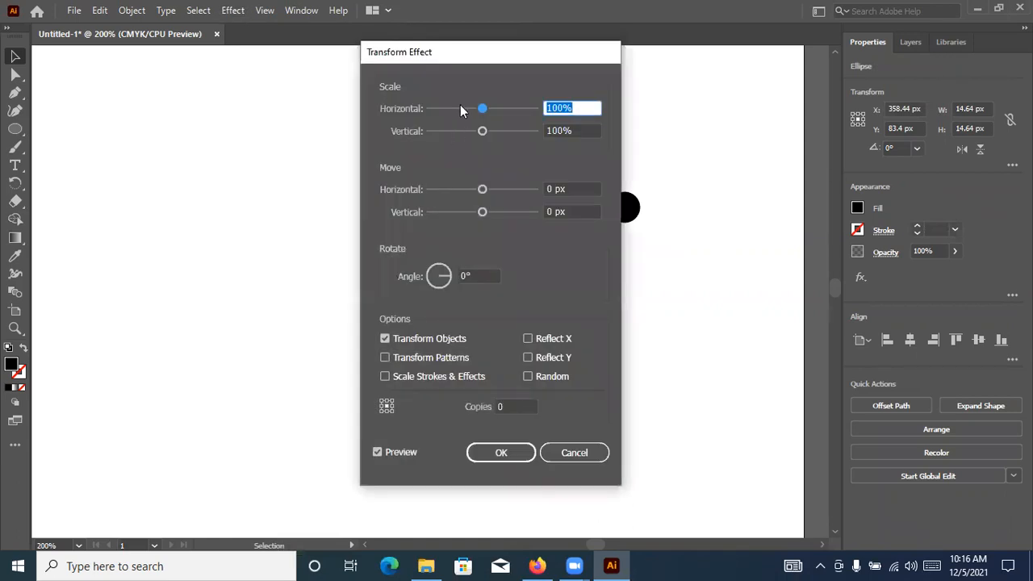
drag(477, 62, 761, 55)
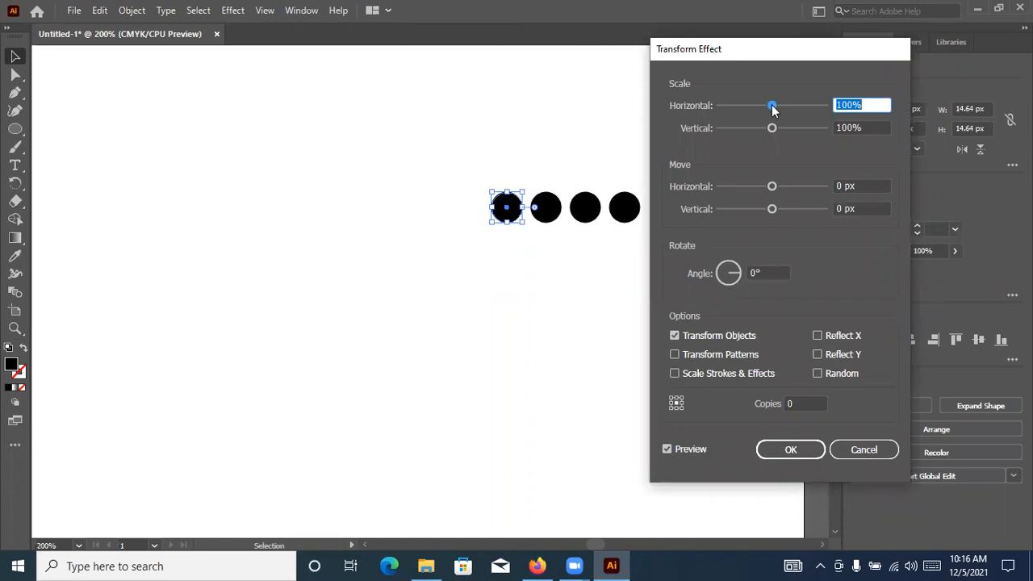
drag(773, 110, 765, 110)
key(Up)
key(Up)
key(Up)
key(Tab)
key(Down)
key(Down)
key(Down)
key(Down)
key(Down)
key(Down)
key(Down)
key(Down)
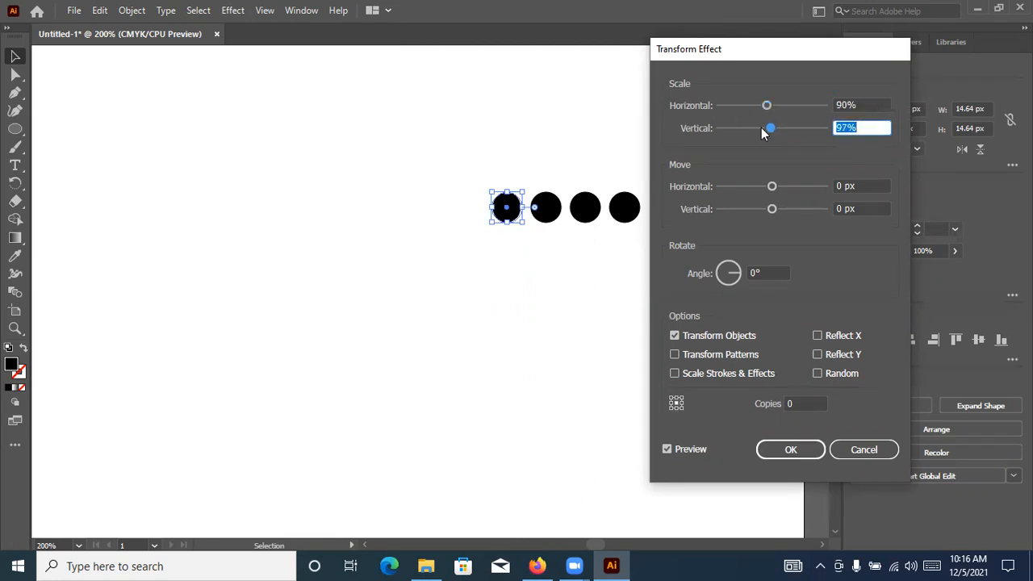
key(Down)
Set the Transform effect to 30 copies and try a horizontal move of 14 px
click(860, 186)
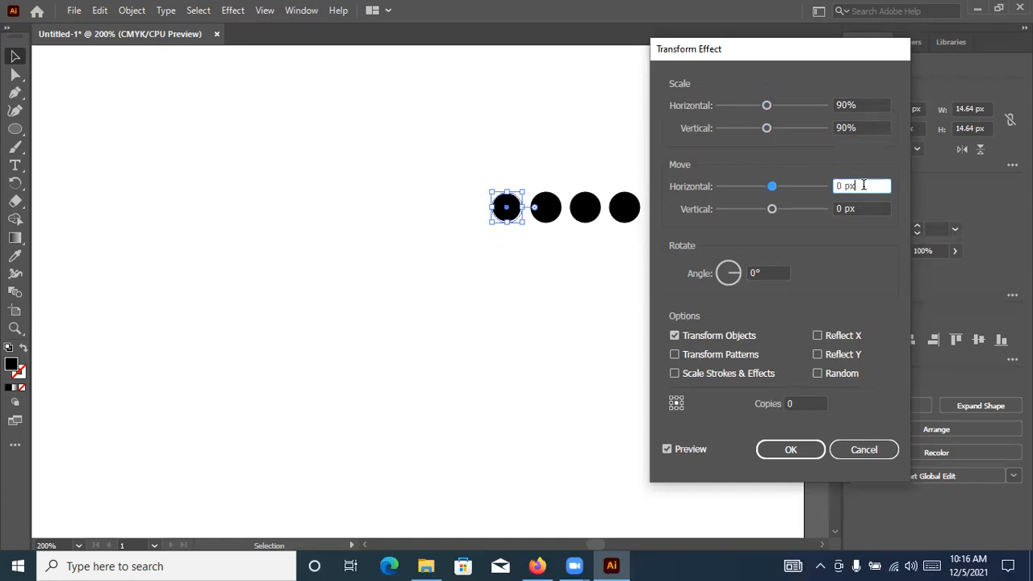
click(870, 207)
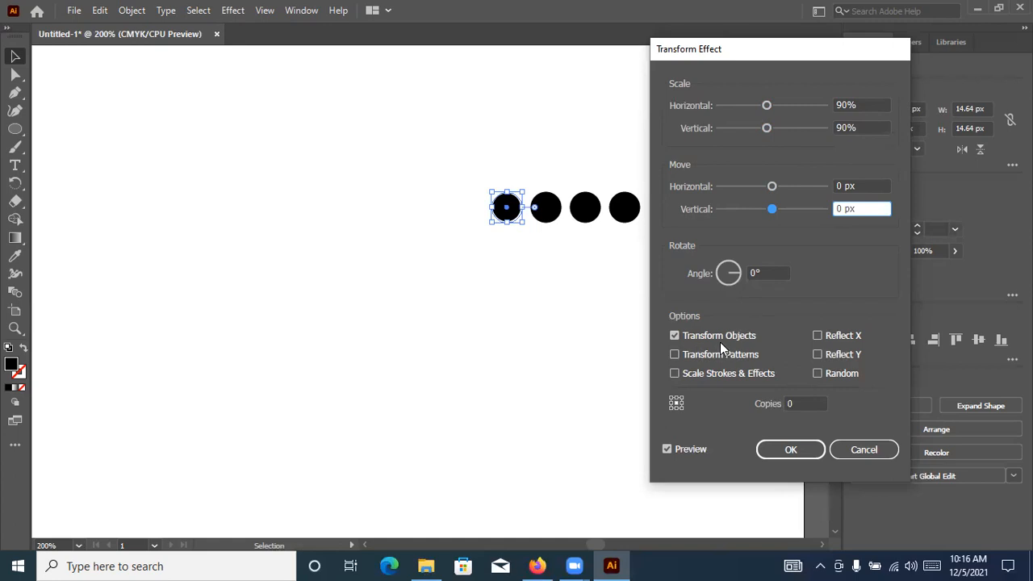
click(798, 403)
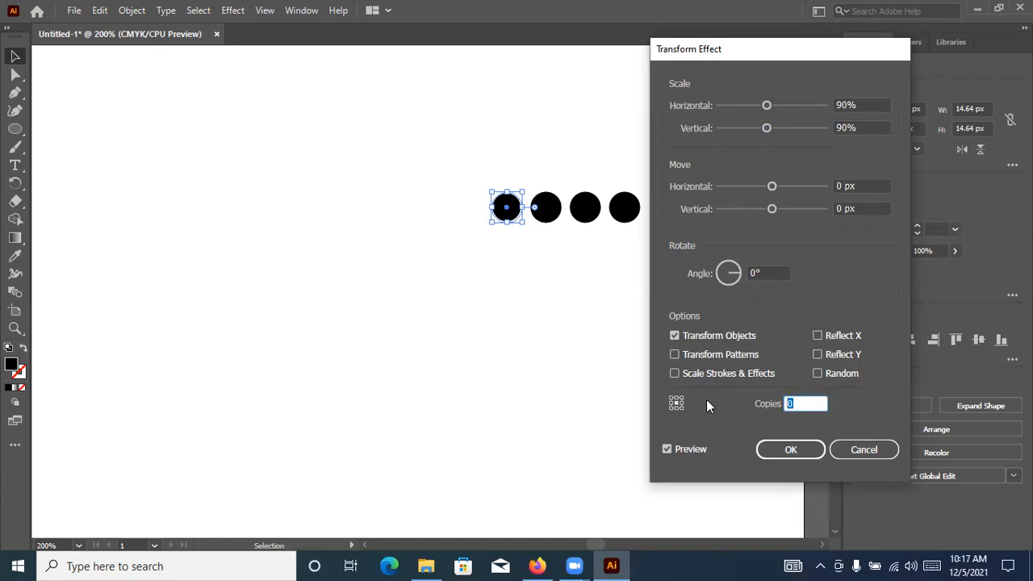
text(30)
click(862, 185)
drag(773, 187, 779, 189)
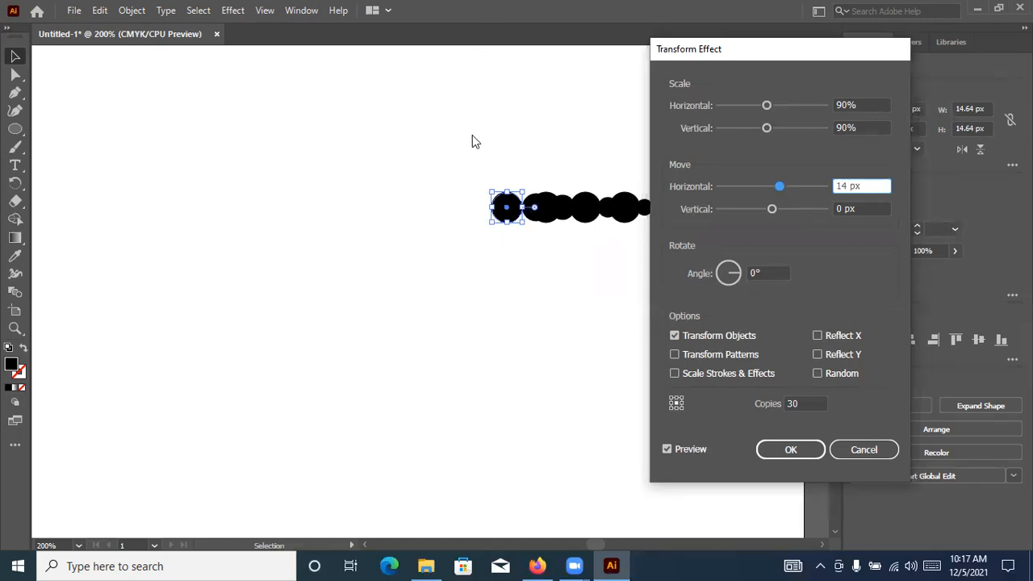
Set the Transform effect's horizontal move to -20 px so the shrinking copies run leftward
drag(780, 187, 761, 183)
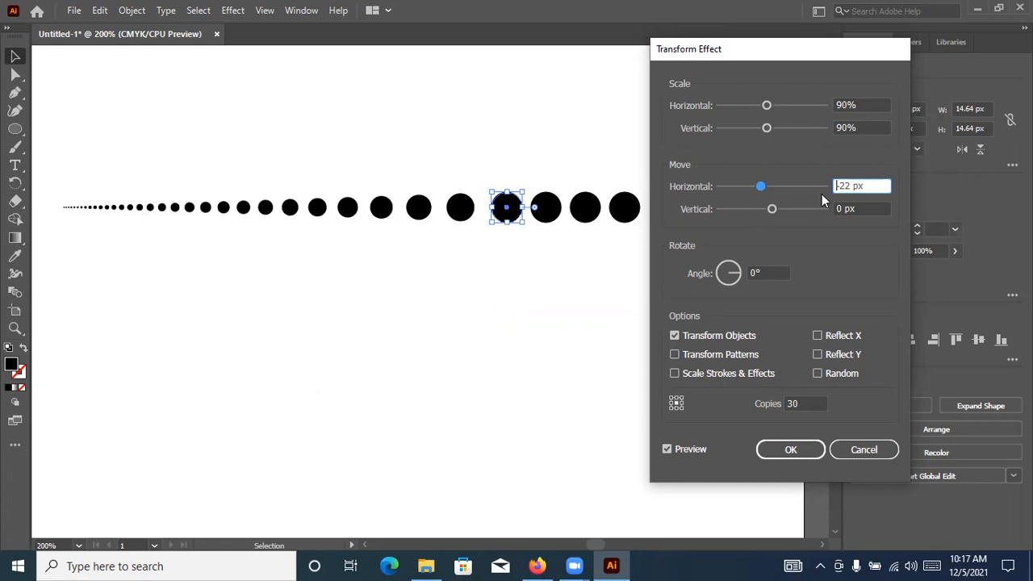
drag(759, 190, 764, 190)
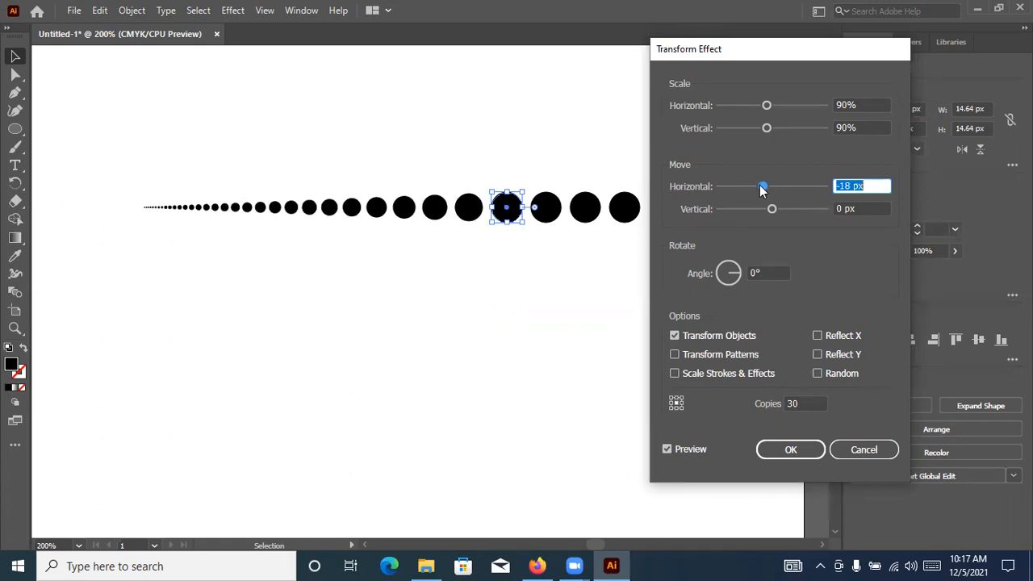
drag(764, 190, 763, 185)
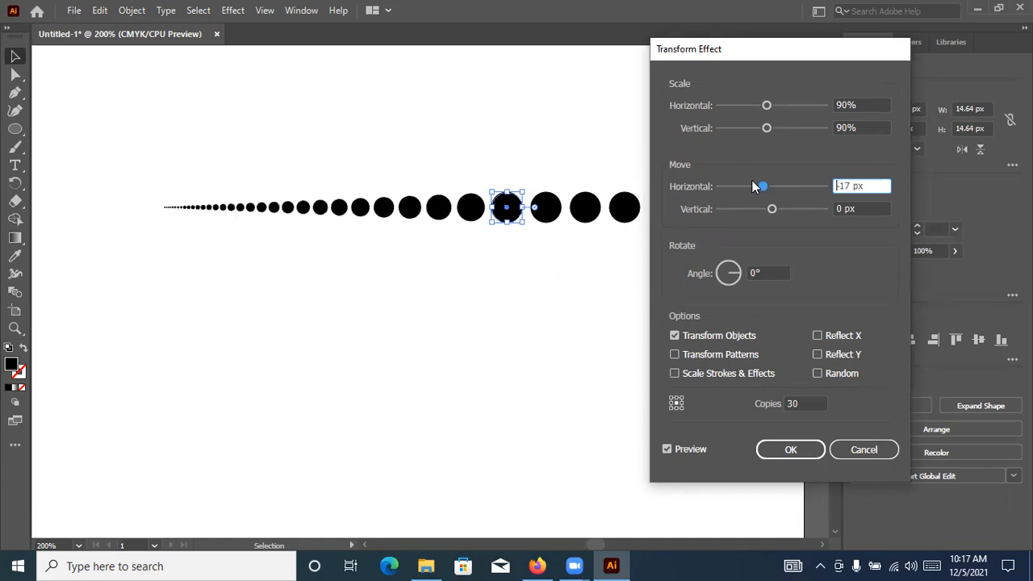
key(Up)
key(Up)
key(Down)
key(Down)
key(Down)
key(Down)
key(Down)
Set the number of copies in the Transform effect to 20
key(Down)
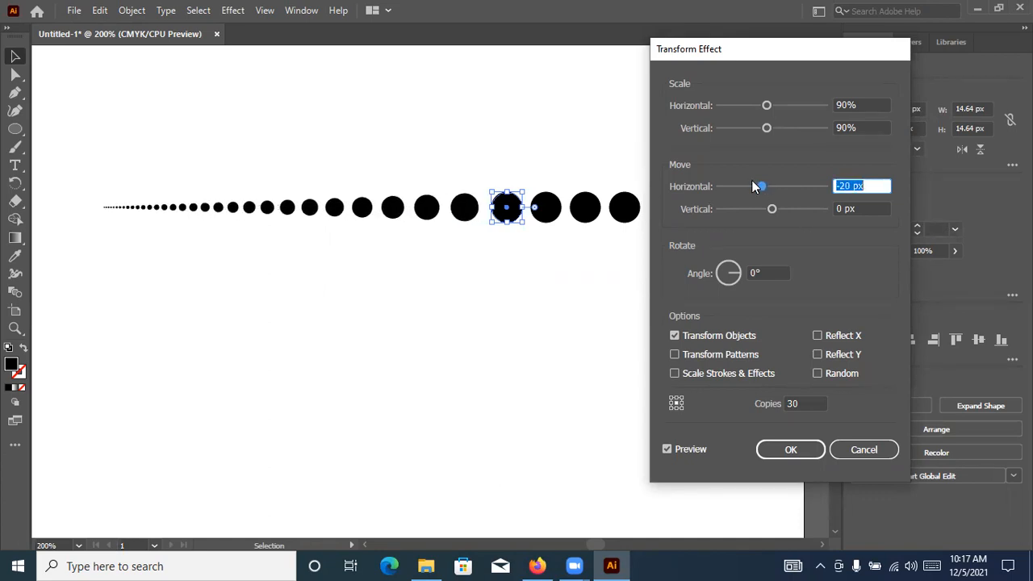
click(795, 403)
key(Up)
key(Up)
key(Up)
key(Up)
key(Up)
key(Up)
key(Up)
key(Down)
key(Down)
key(Down)
key(Down)
key(Down)
key(Down)
key(Down)
key(Down)
key(Down)
key(Down)
key(Down)
key(Down)
key(Down)
key(Down)
key(Down)
key(Down)
key(Down)
key(Down)
key(Up)
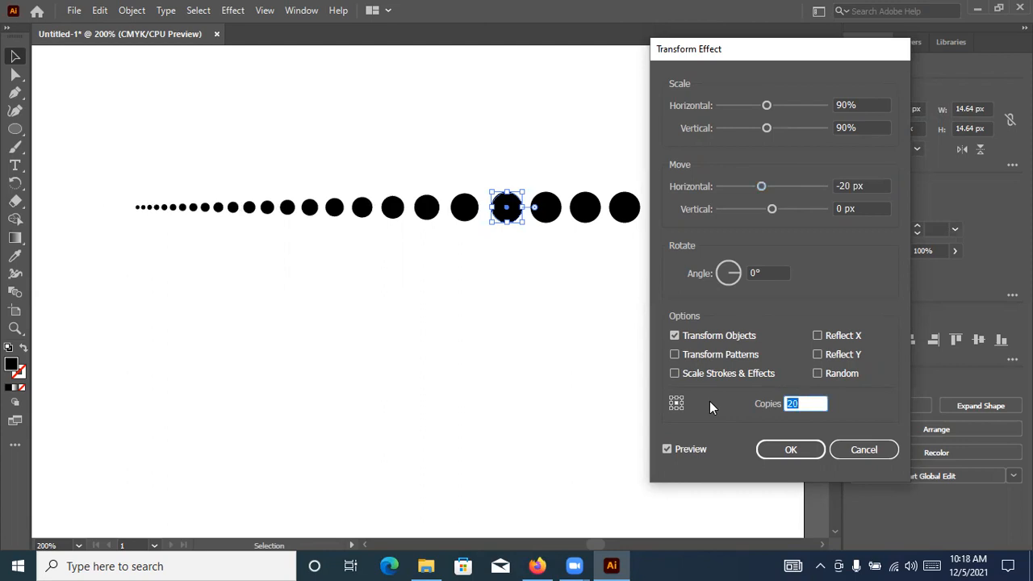
Apply the Transform effect with 20 copies, 90% scale and a -20 px horizontal move to the selected circle
click(788, 449)
click(570, 373)
scroll(570, 374, down, 3)
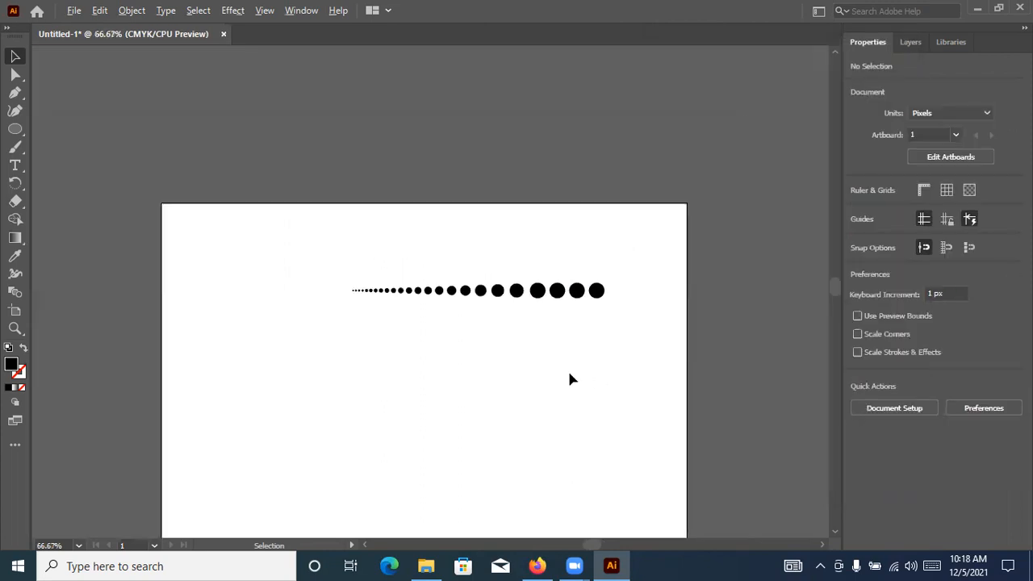
scroll(524, 389, up, 3)
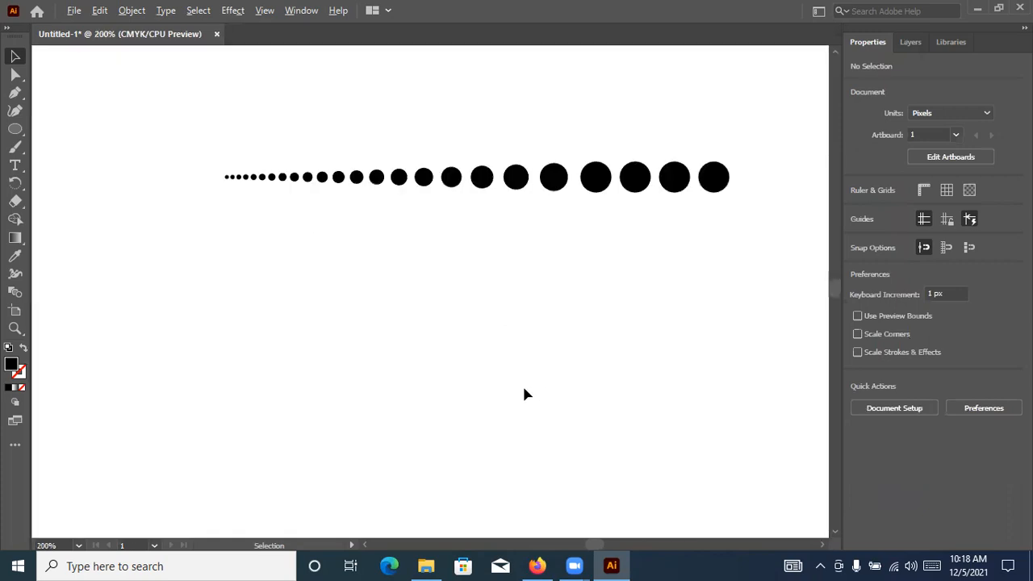
Try moving the circle that carries the Transform effect down by about 18 px, and undo the move
click(633, 178)
click(706, 184)
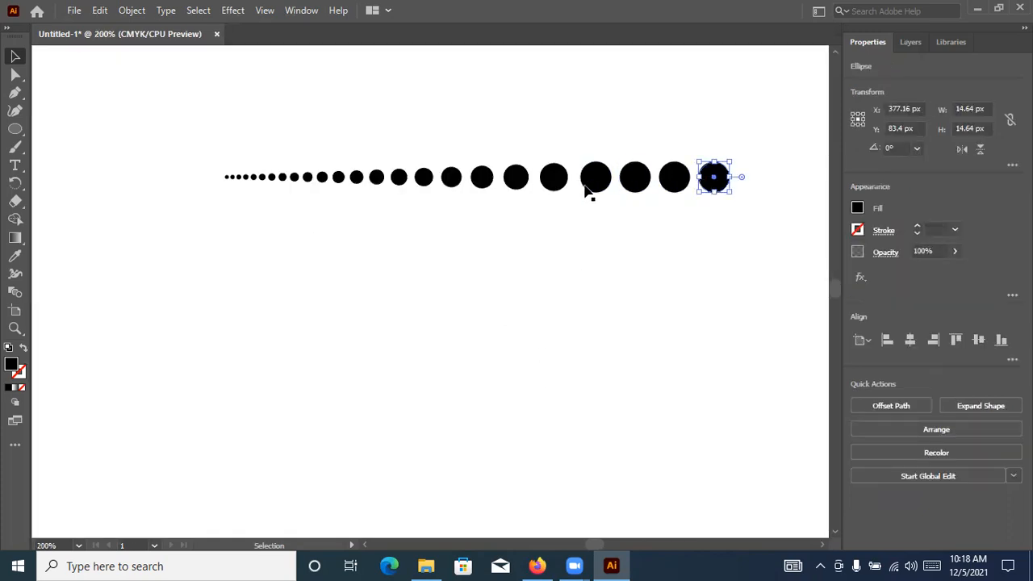
click(590, 187)
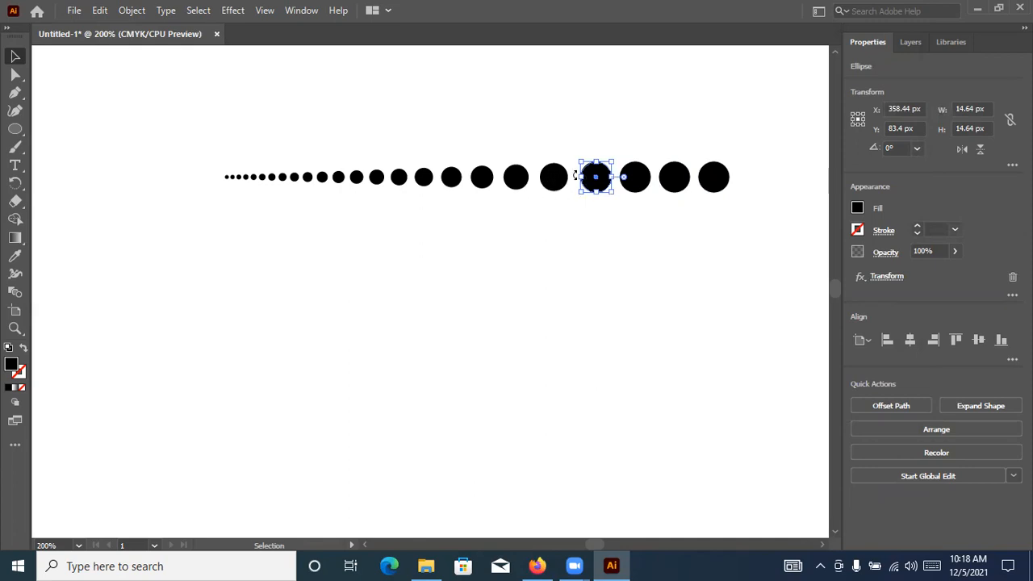
drag(599, 187, 597, 226)
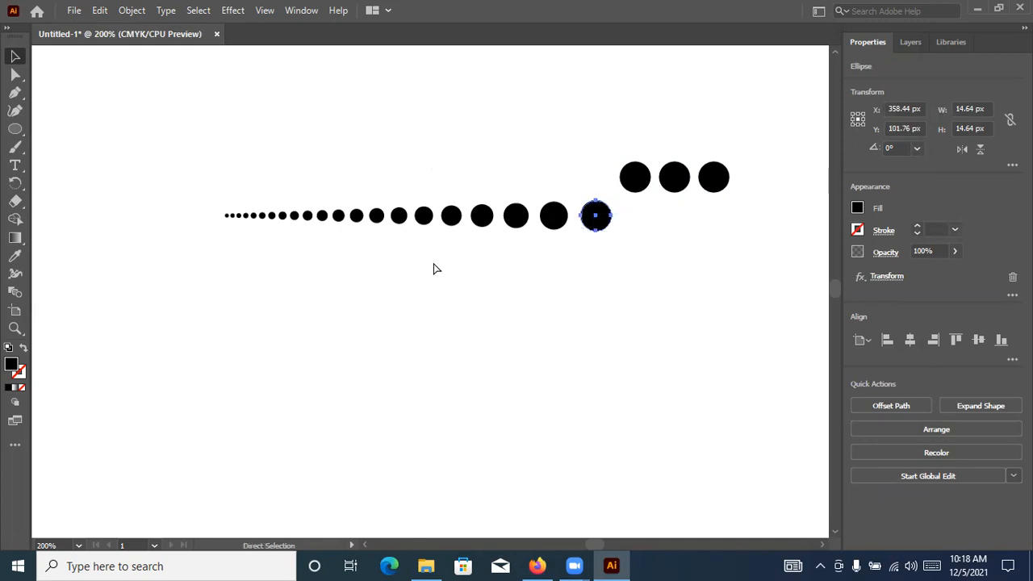
key(ctrl+z)
Group the row of circles and duplicate it twice, each copy about 15 px further left and 21 px lower
drag(221, 133, 743, 280)
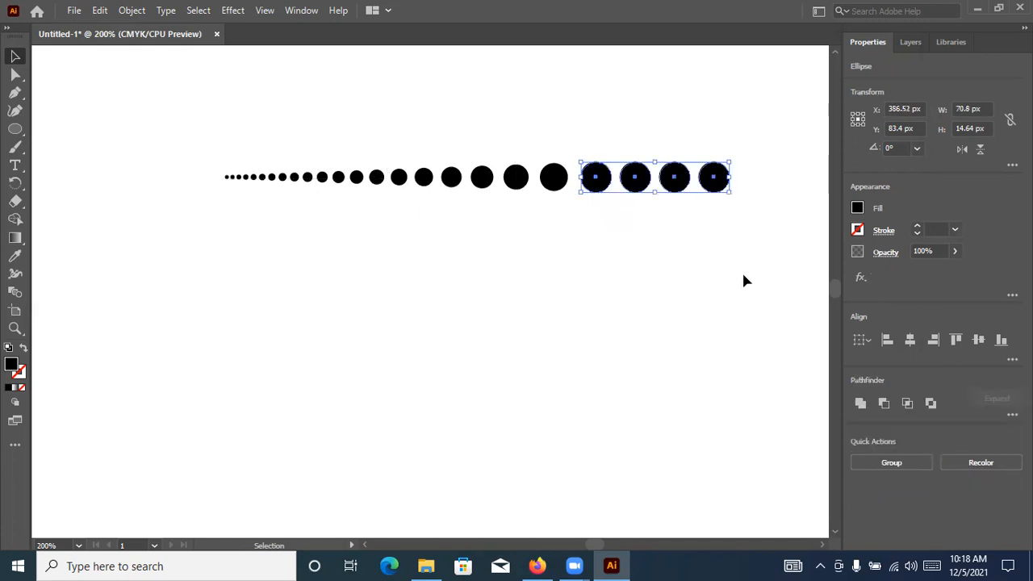
key(ctrl+g)
drag(711, 196, 682, 230)
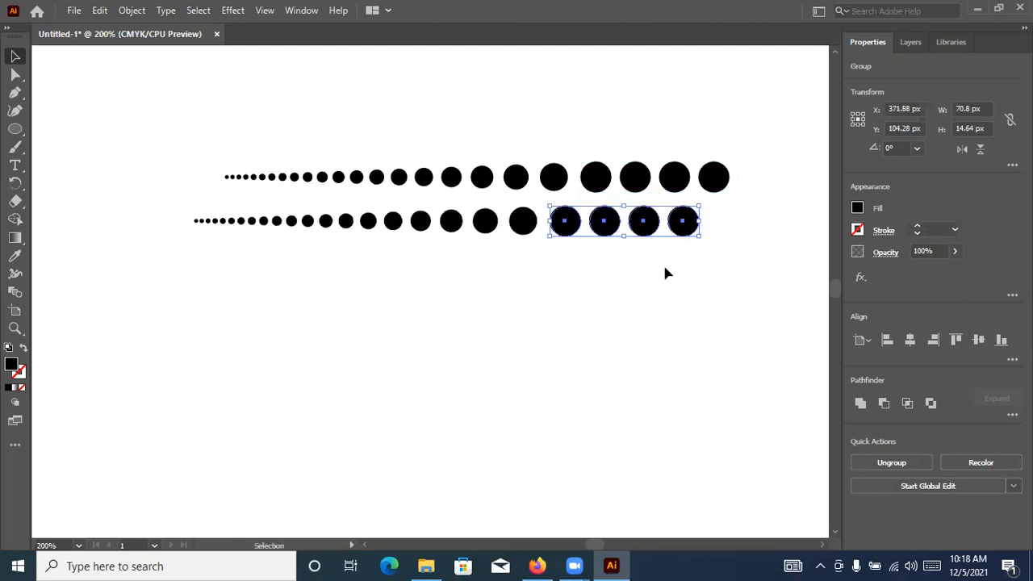
key(ctrl+d)
click(694, 365)
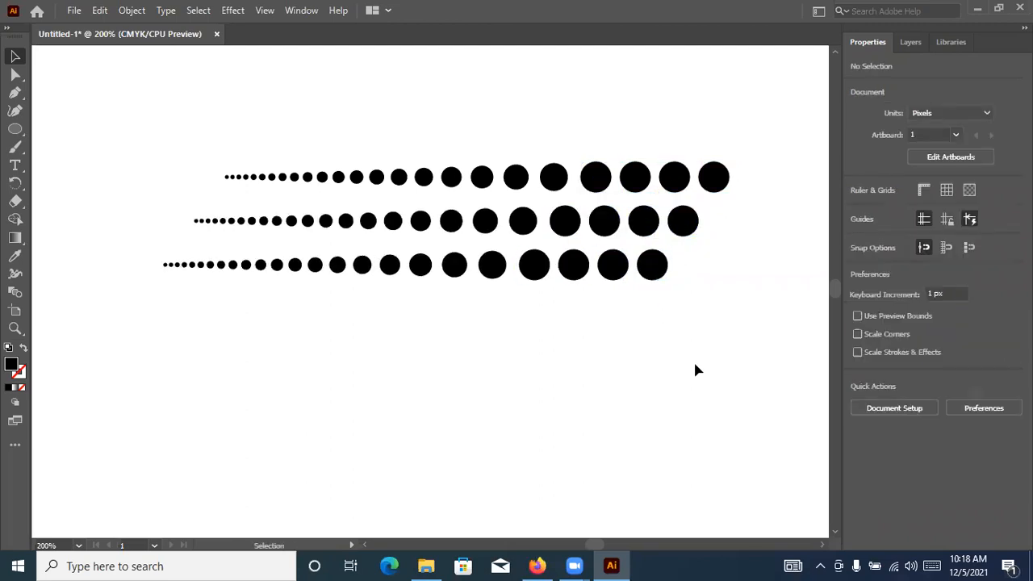
scroll(694, 359, down, 3)
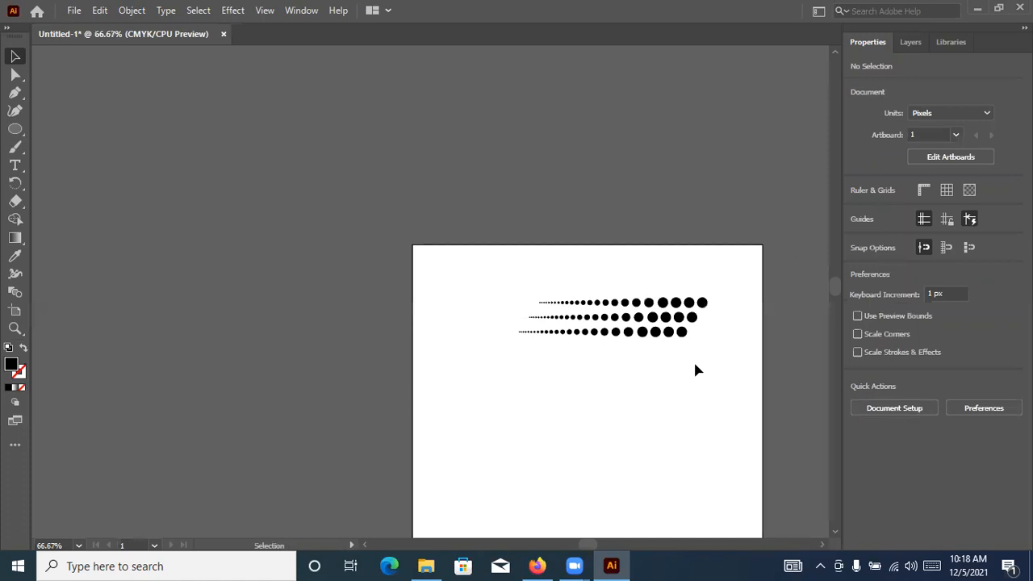
scroll(693, 359, up, 1)
drag(730, 234, 562, 413)
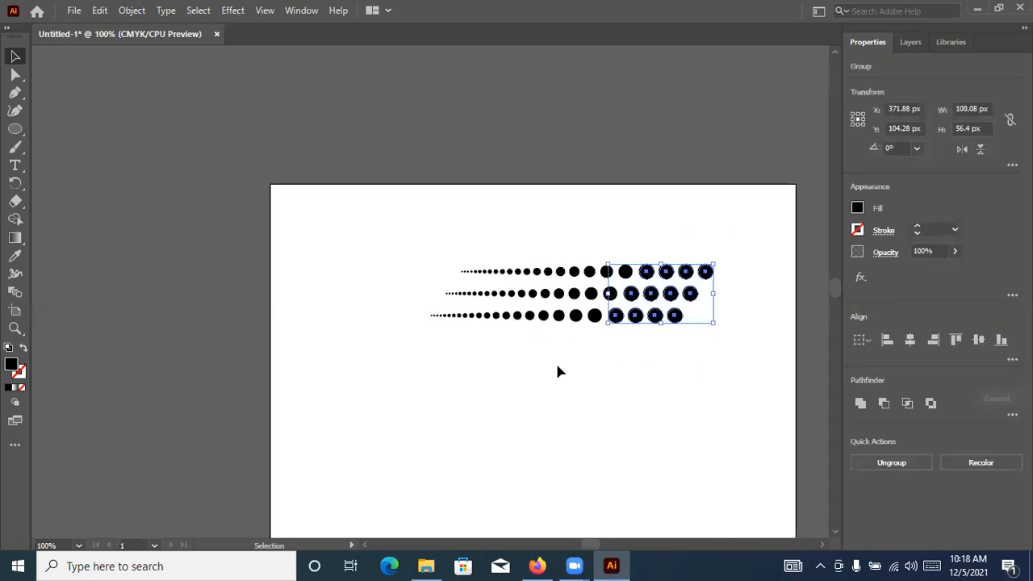
click(643, 378)
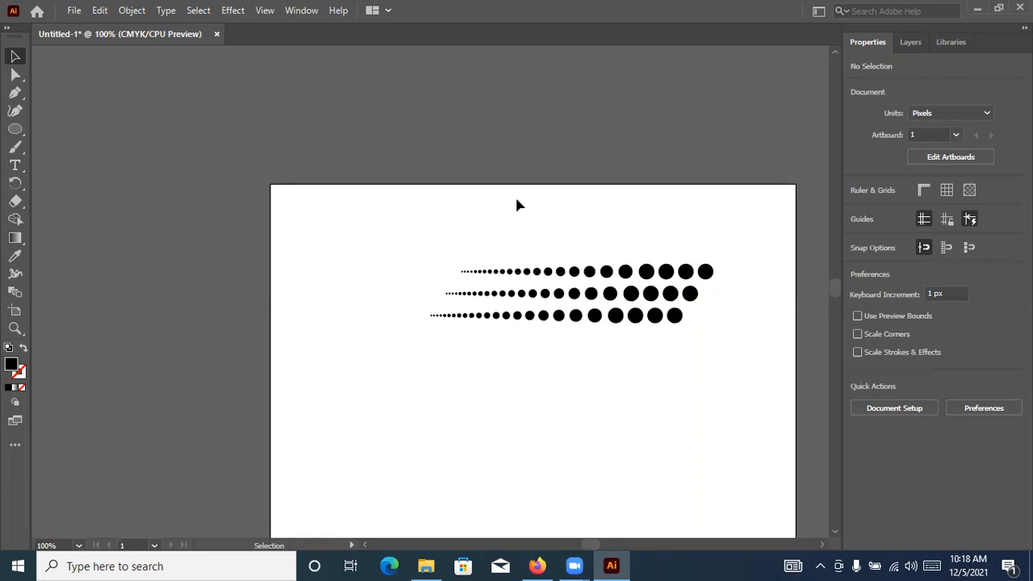
Display the document's brushes and enlarge their list so that all of them fit
click(298, 12)
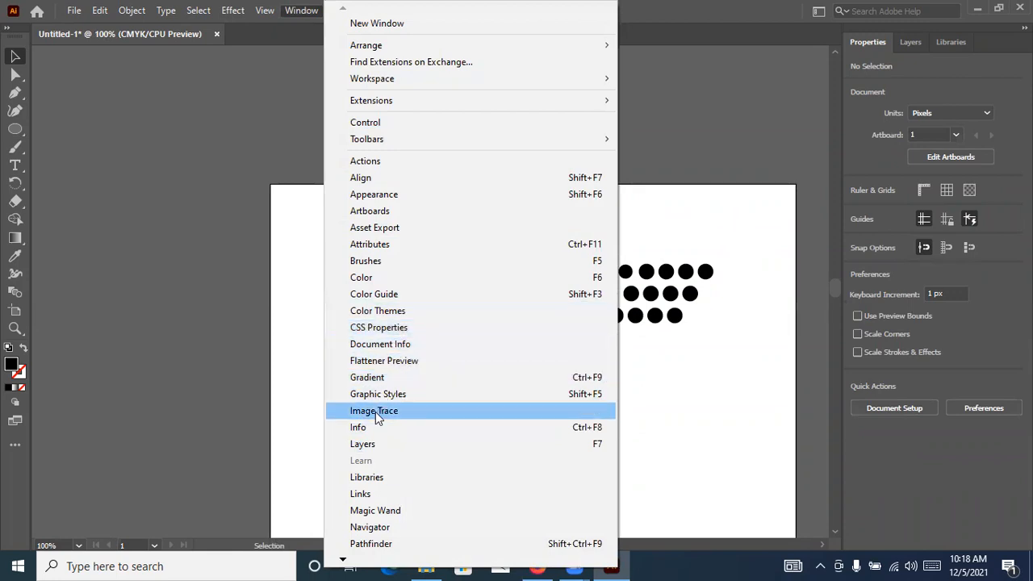
mouse_move(341, 563)
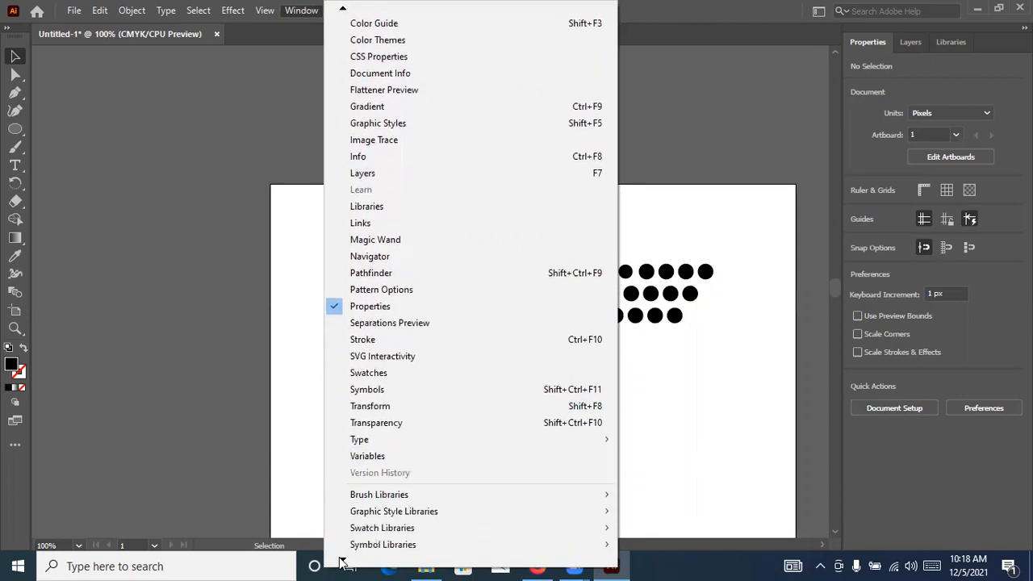
mouse_move(387, 413)
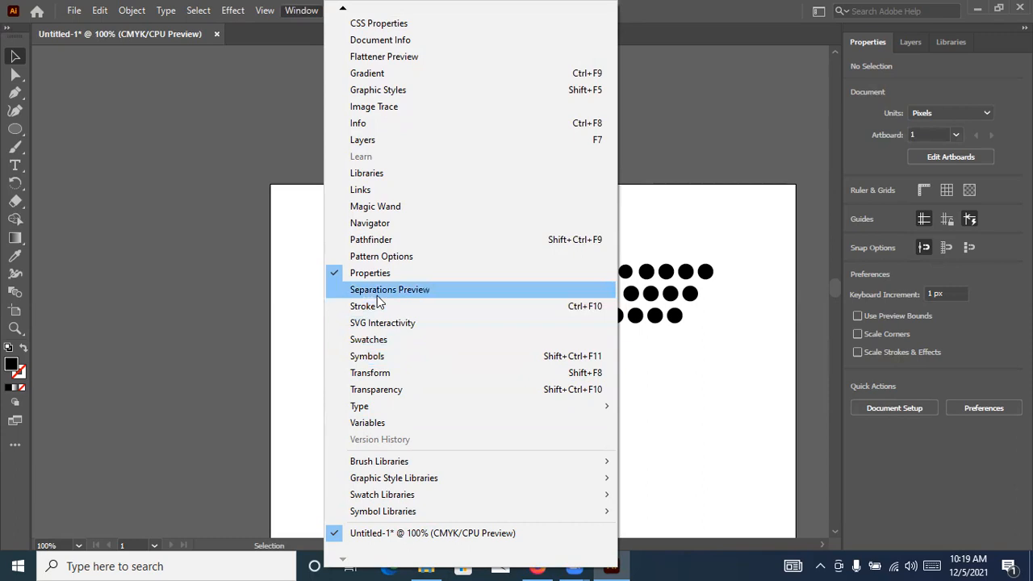
click(379, 341)
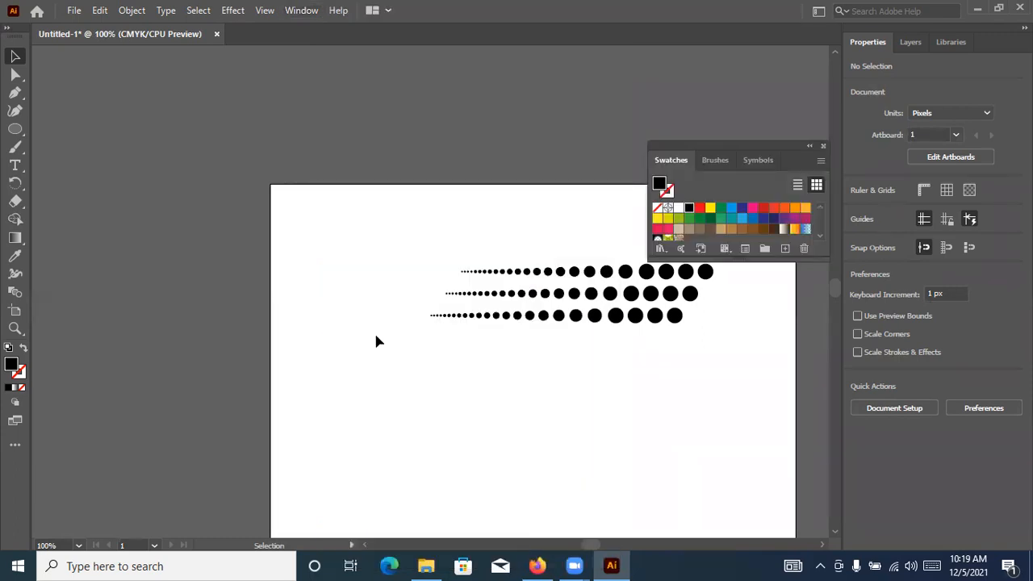
click(714, 160)
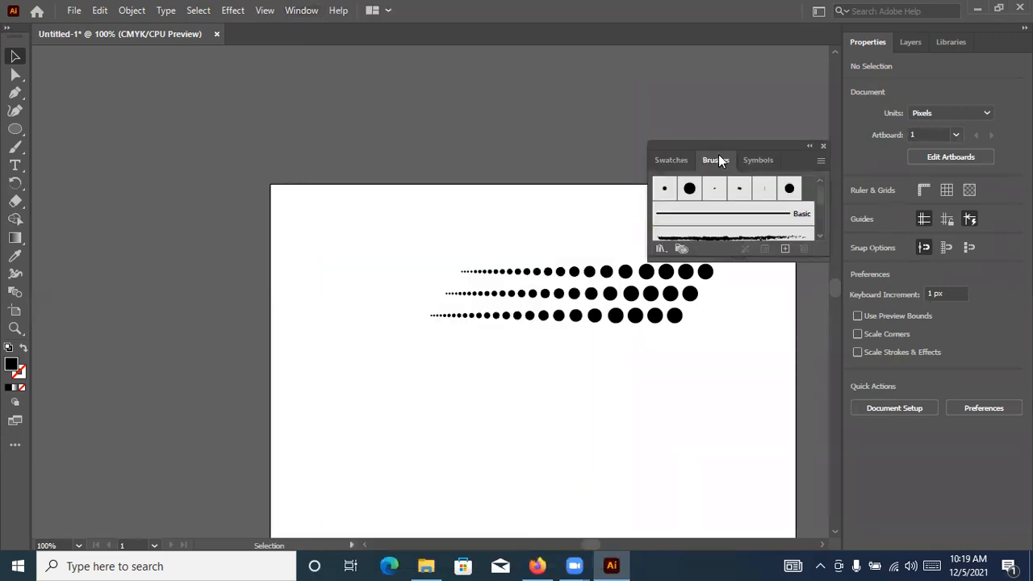
drag(744, 269, 741, 450)
Start a new art brush from the three rows of dots
click(606, 271)
mouse_move(606, 271)
mouse_down()
mouse_move(632, 269)
mouse_move(673, 330)
mouse_move(727, 368)
mouse_up()
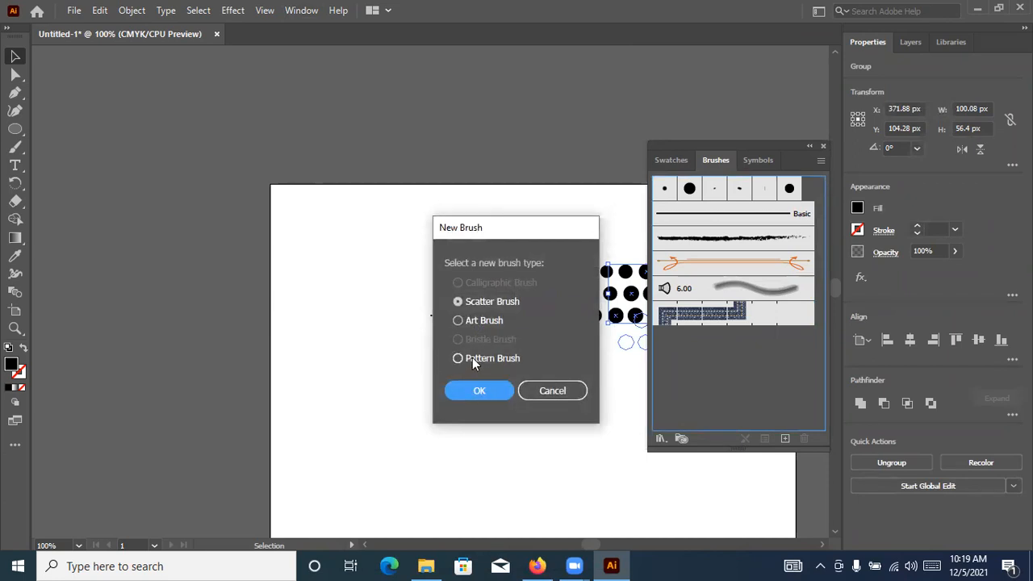
click(486, 325)
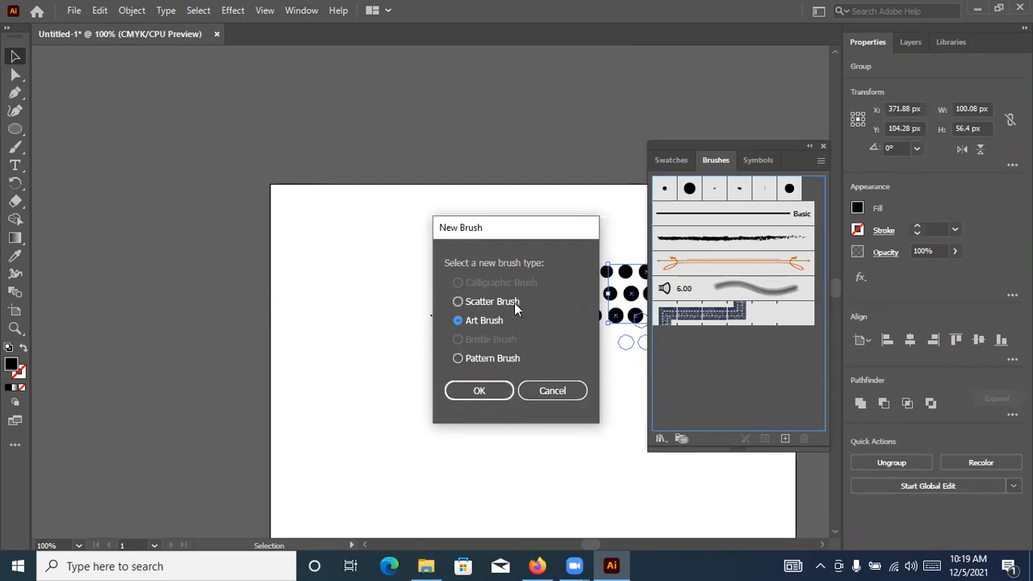
click(480, 391)
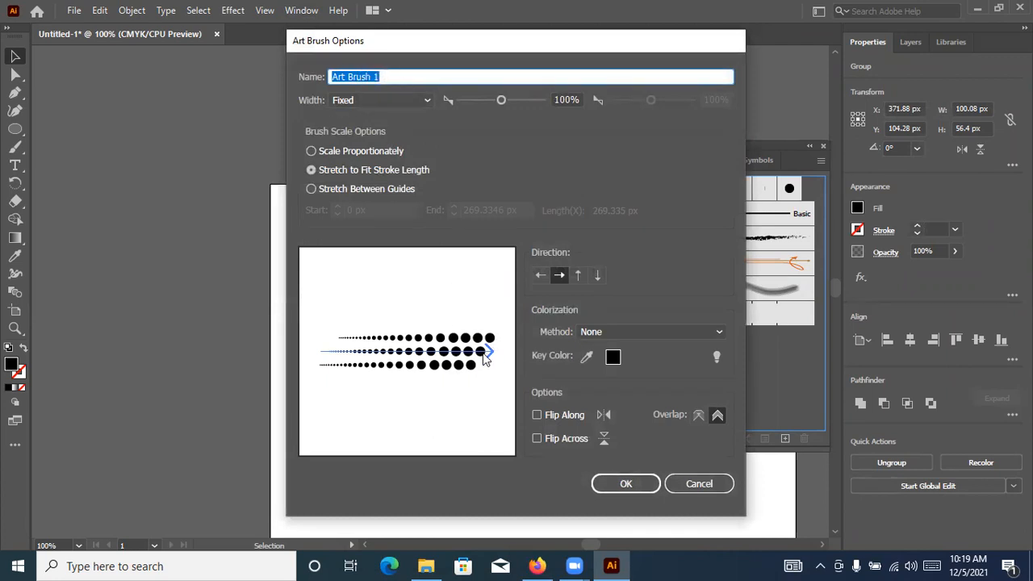
Create Art Brush 1 with 100% fixed width, a rightward direction toward the large dots, colorization None and no flipping
mouse_move(501, 105)
mouse_down()
mouse_move(525, 106)
mouse_move(449, 105)
mouse_move(499, 105)
mouse_up()
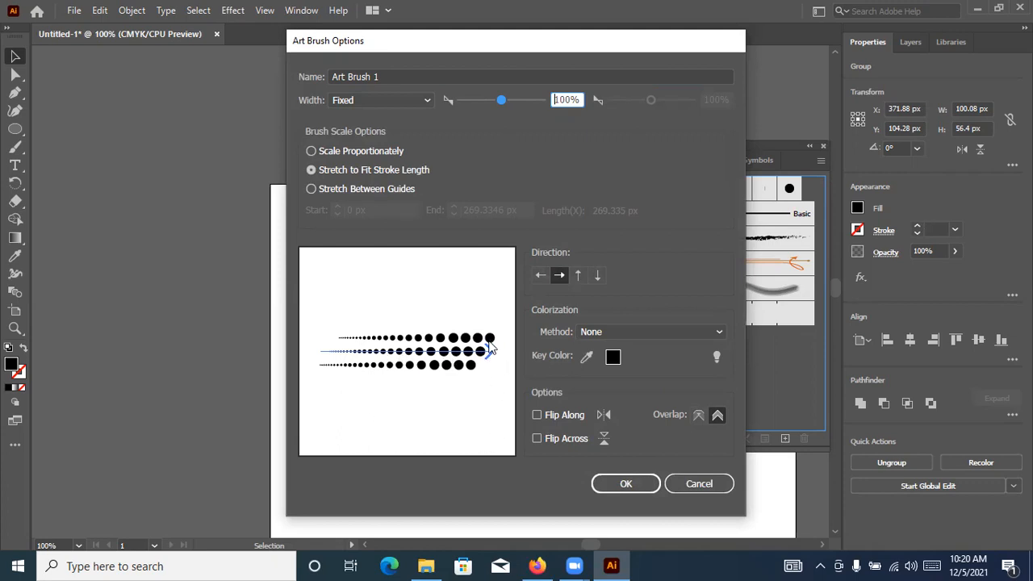
click(541, 275)
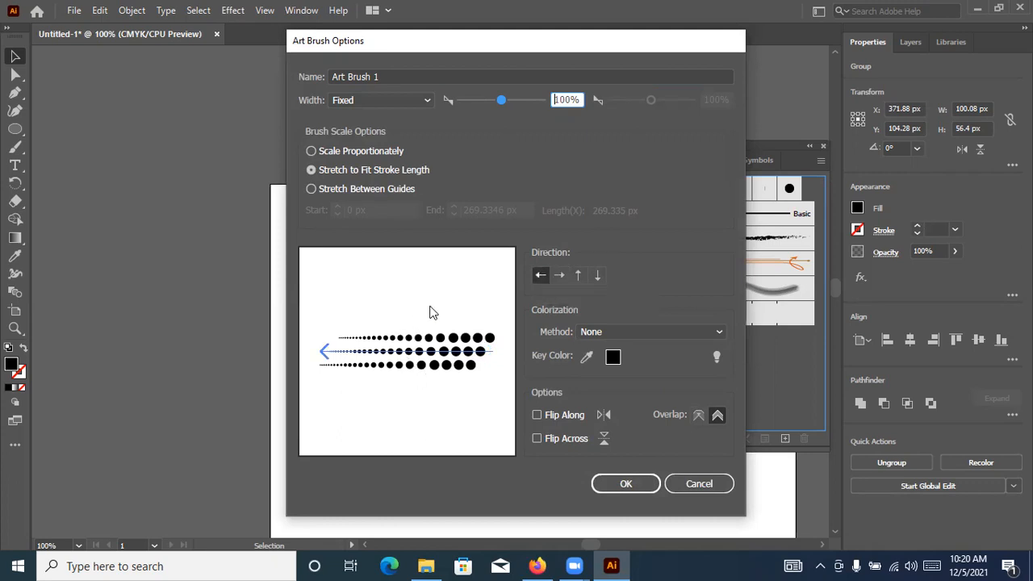
click(559, 276)
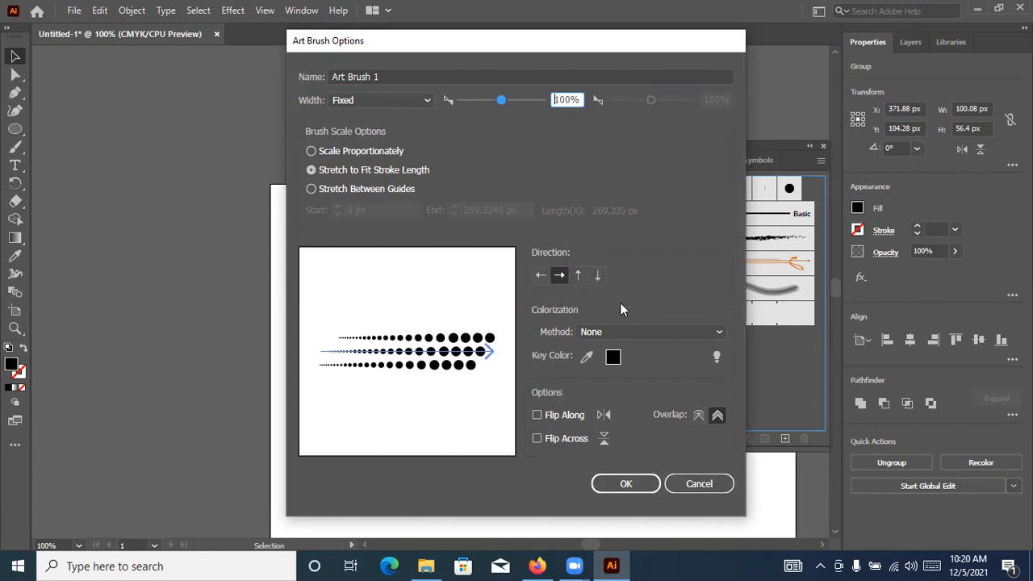
click(606, 331)
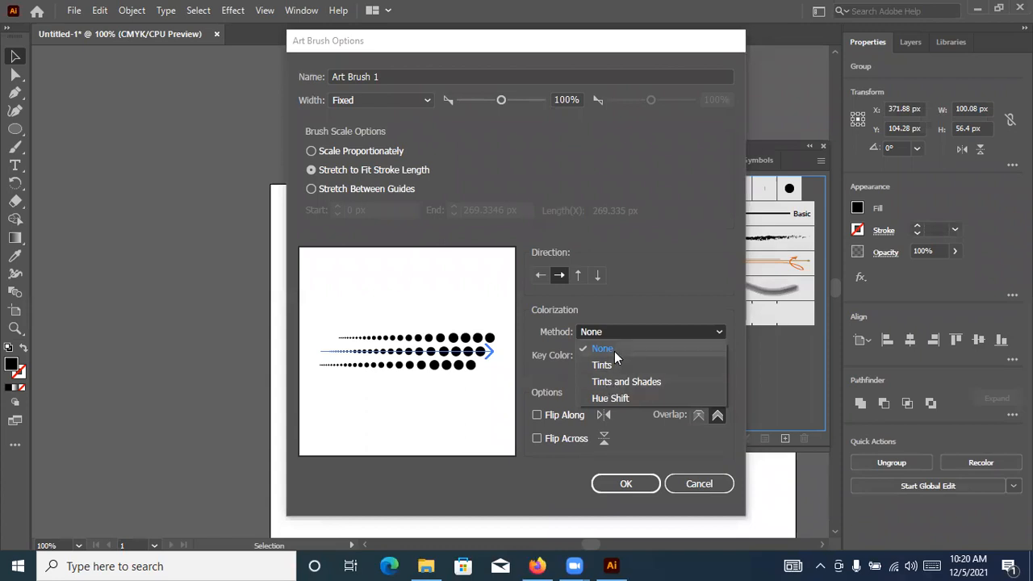
click(604, 350)
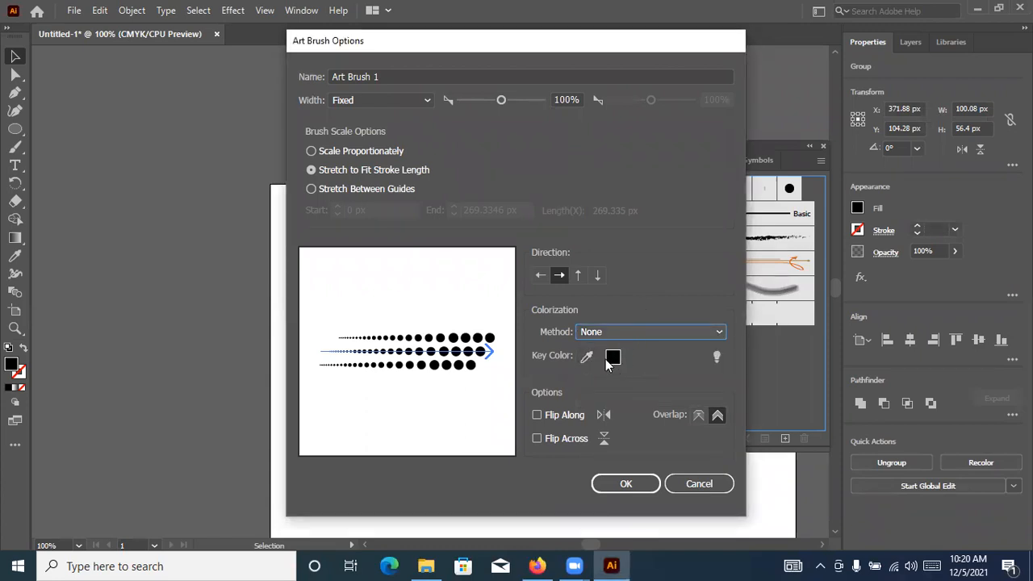
click(543, 416)
click(544, 416)
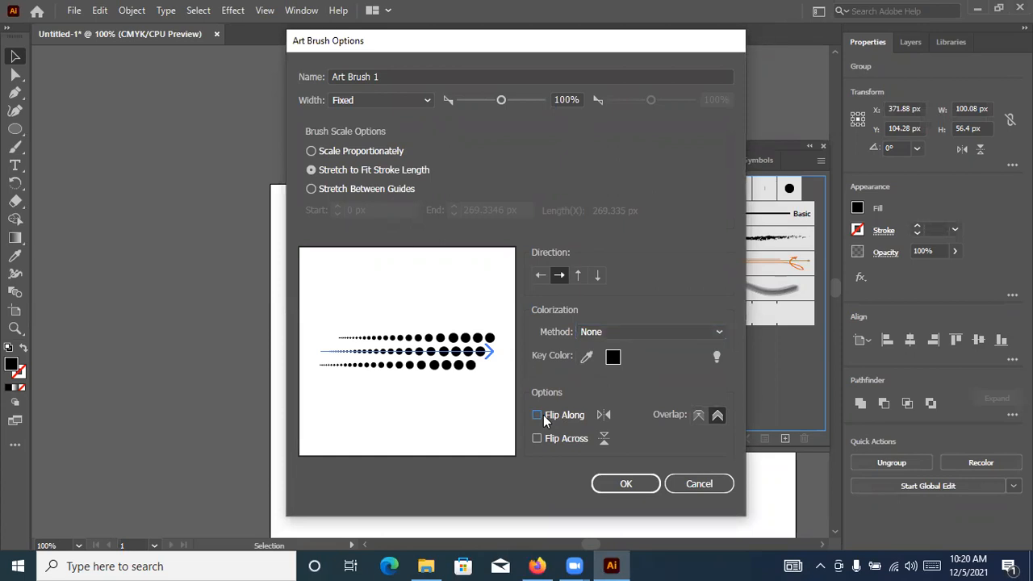
click(624, 485)
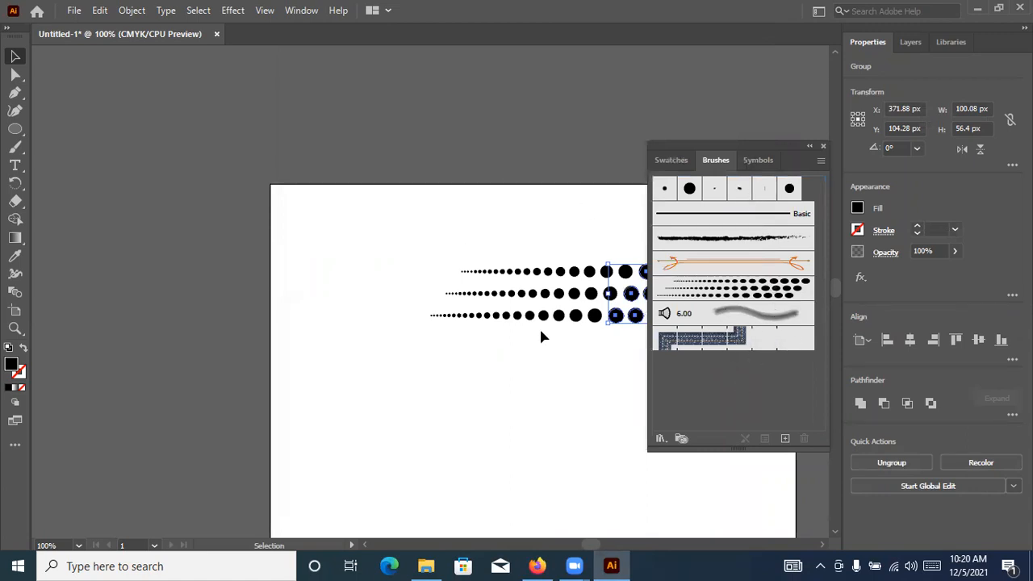
Draw a black circle about 200 px in diameter below the rows of dots
drag(566, 352, 429, 176)
click(430, 176)
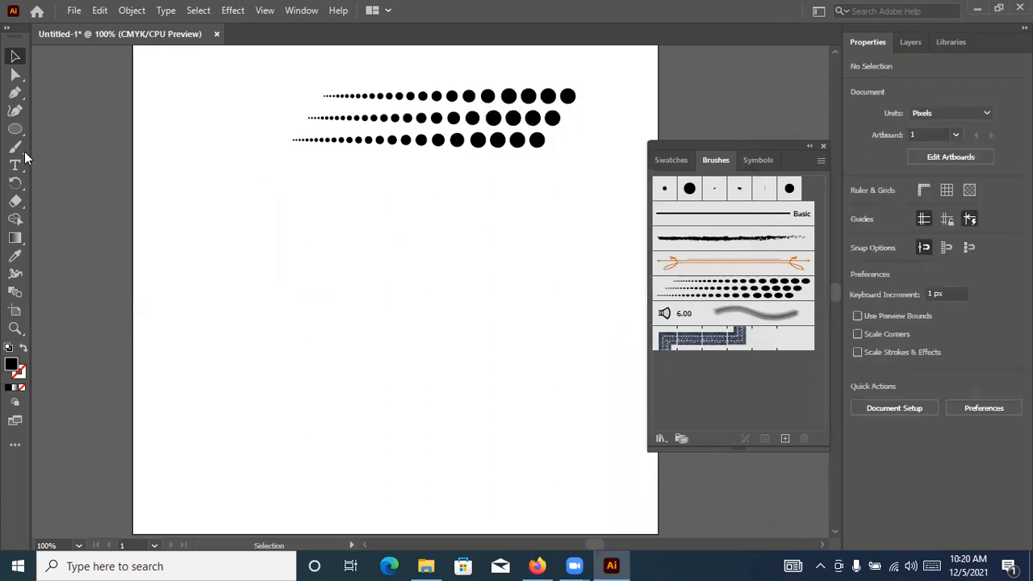
drag(14, 130, 73, 144)
drag(307, 280, 368, 380)
click(22, 60)
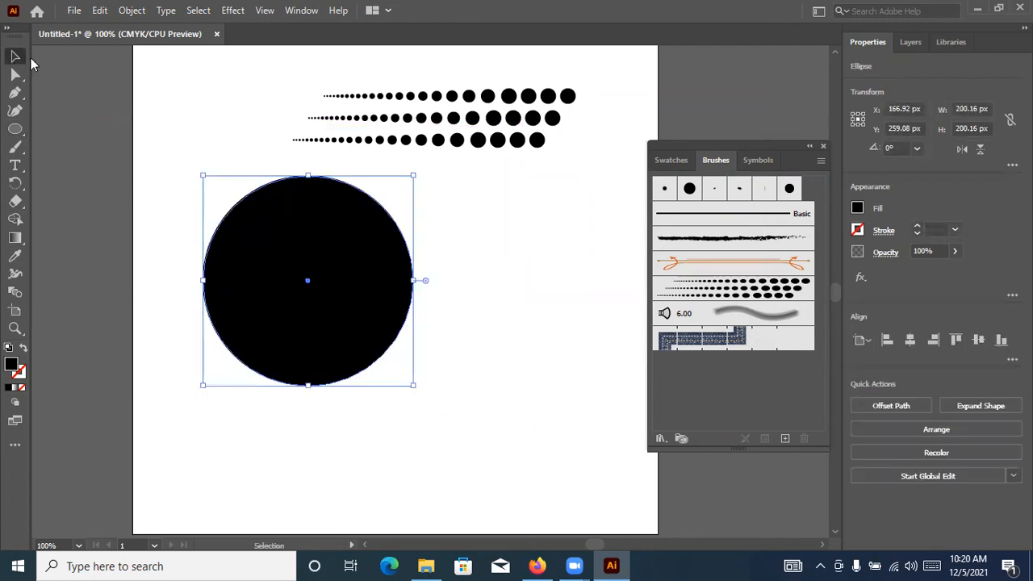
Apply the new dotted art brush to the large circle's stroke and remove the circle's black fill
click(737, 299)
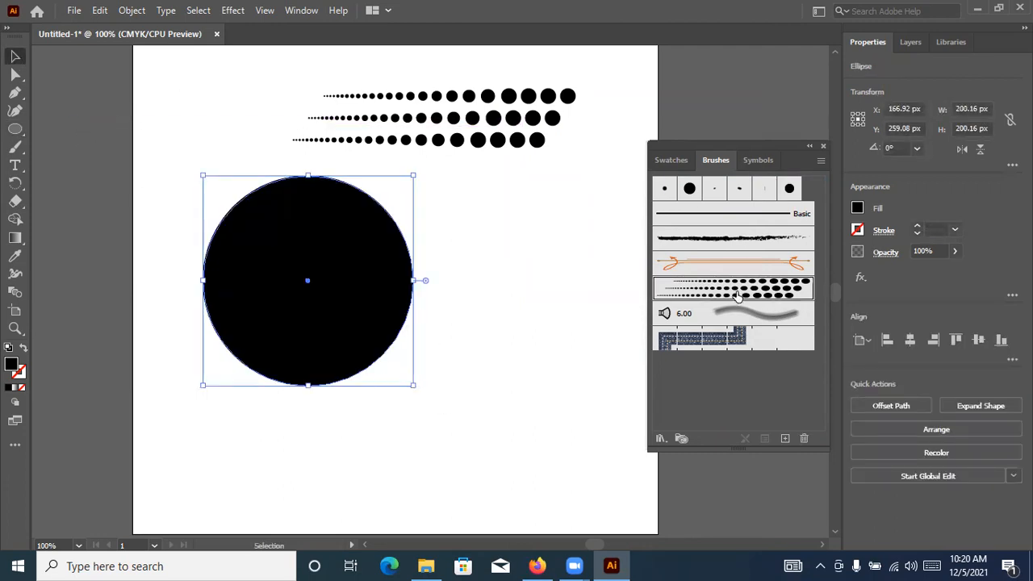
click(577, 276)
click(330, 329)
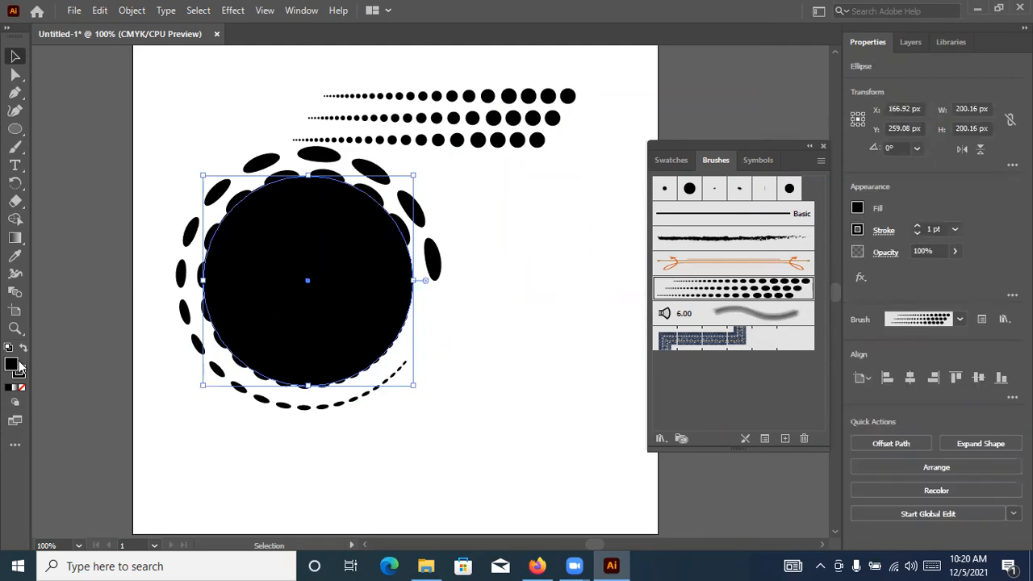
click(24, 388)
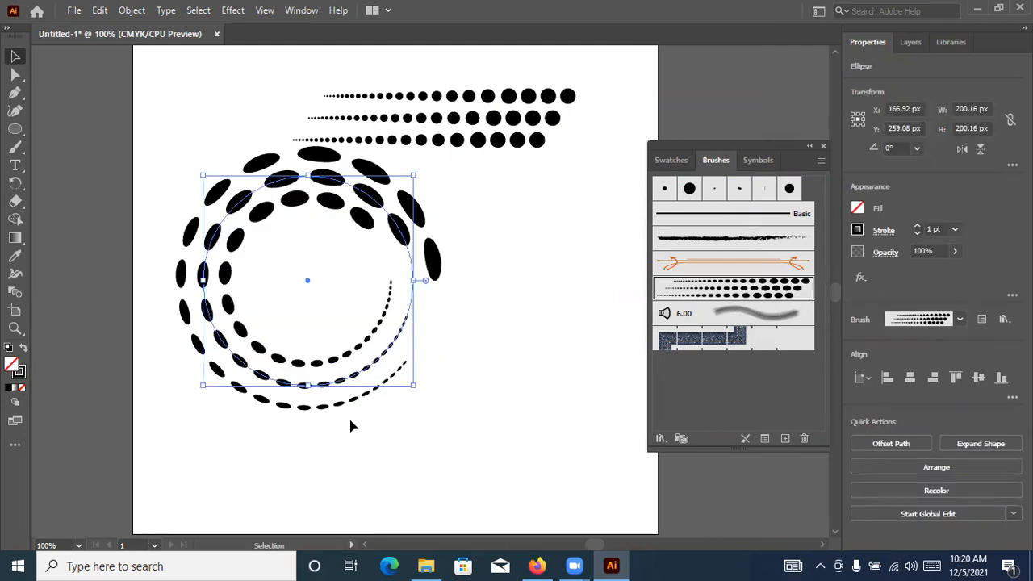
click(462, 400)
scroll(475, 367, down, 1)
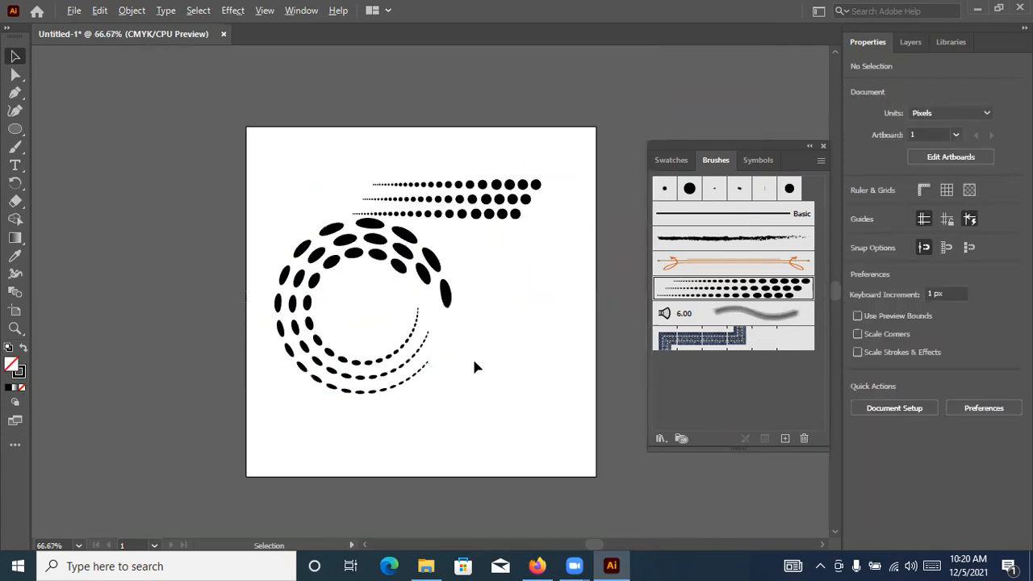
Set the dotted art brush on the large circle to Scale Proportionately, choosing to leave existing strokes
click(426, 252)
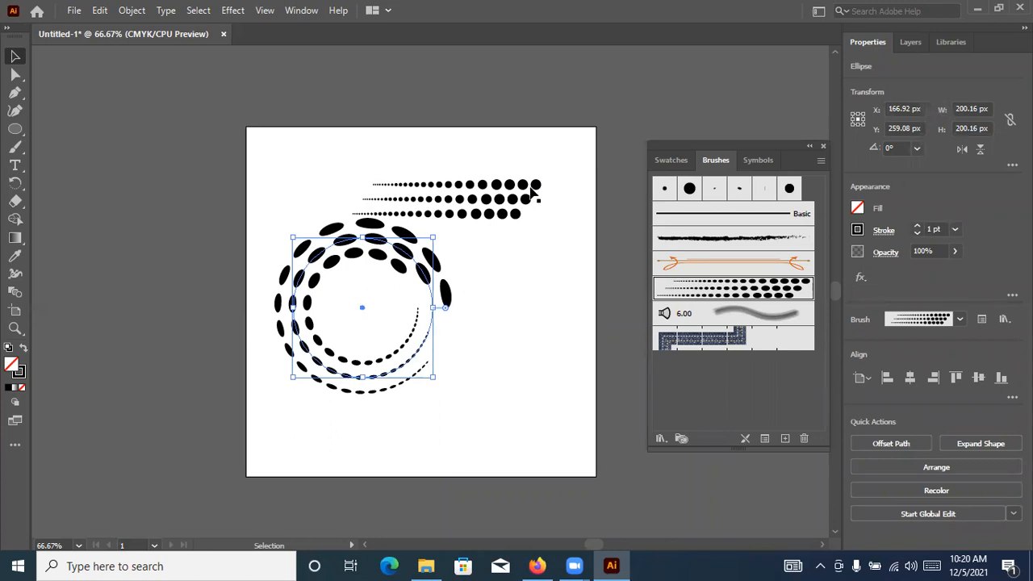
double_click(749, 292)
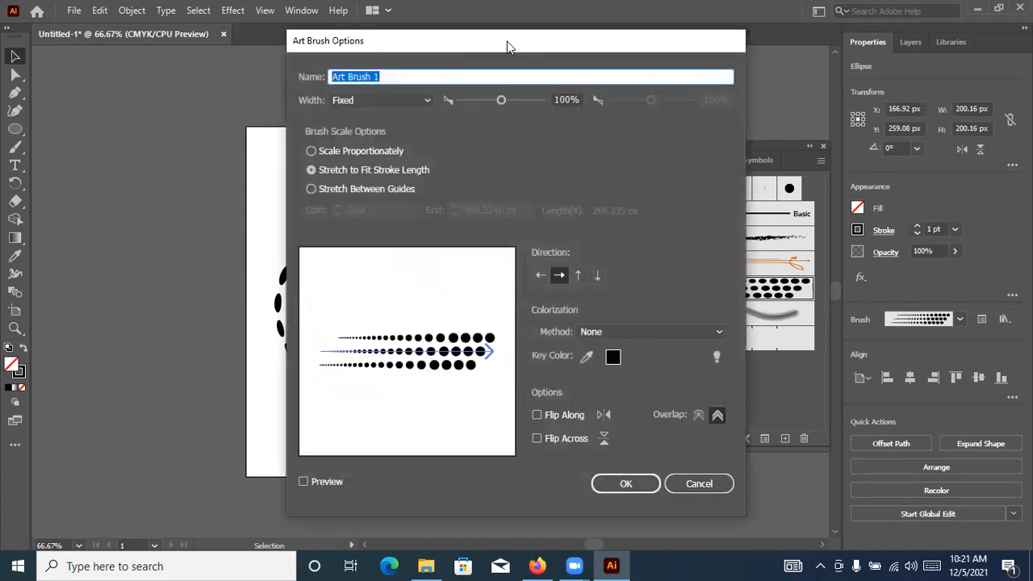
drag(508, 46, 755, 42)
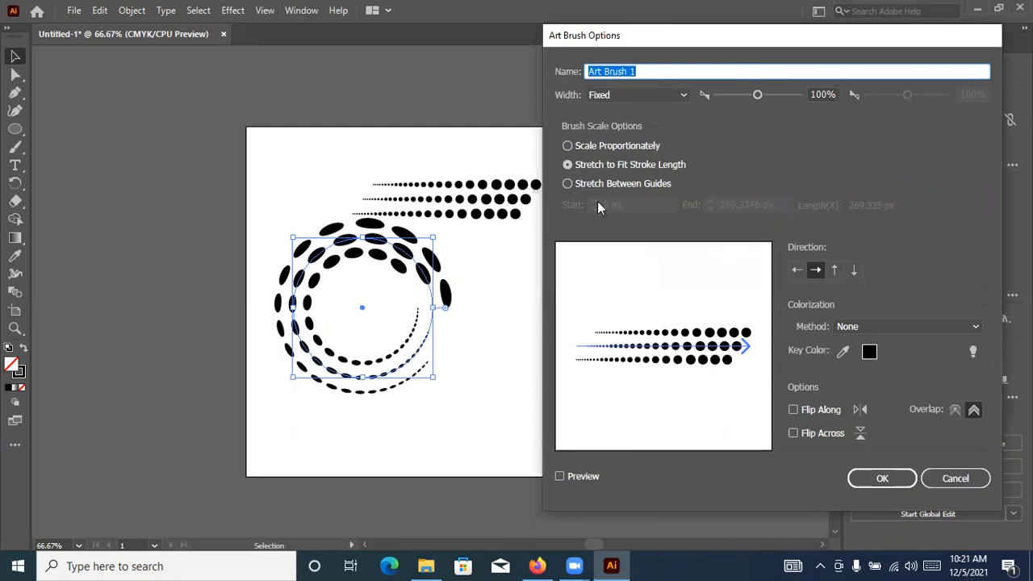
click(599, 148)
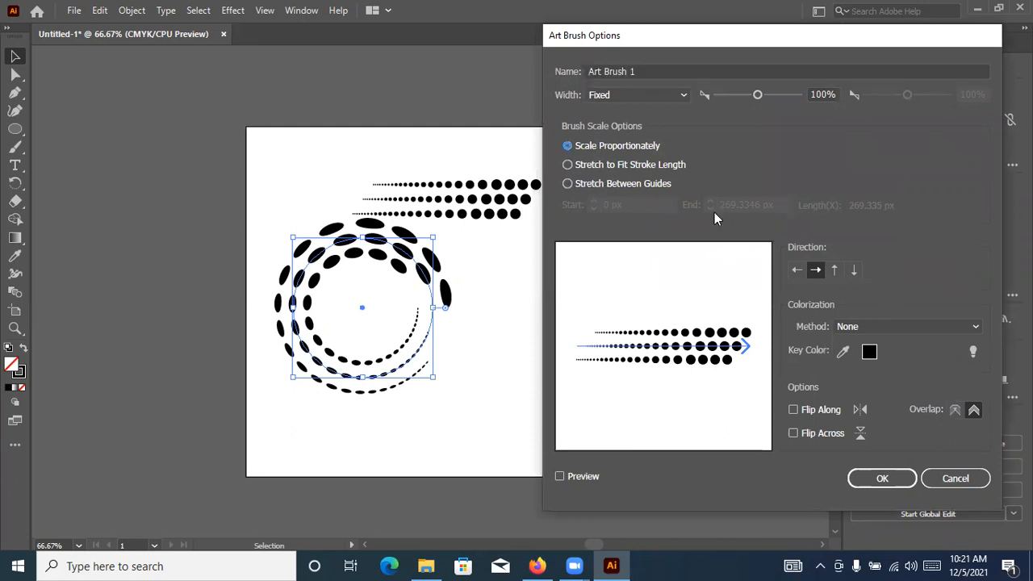
click(895, 477)
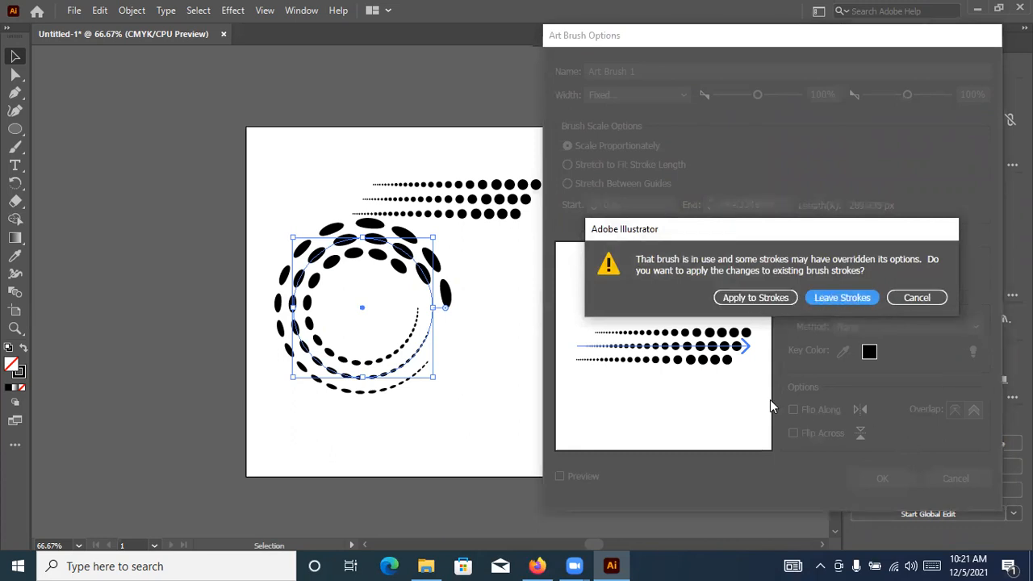
click(862, 298)
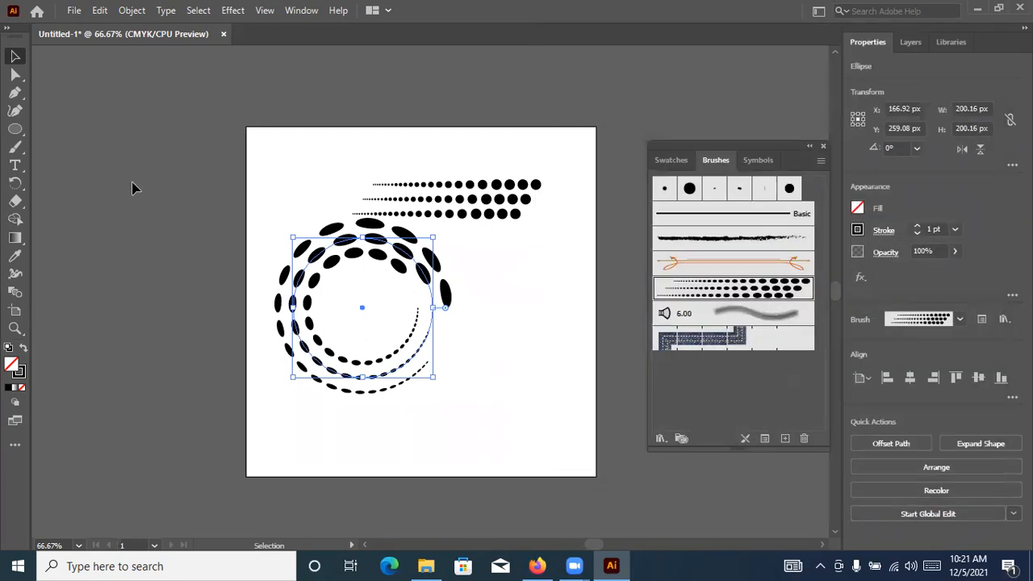
Draw a second circle about 149 px in diameter beside the dotted ring and apply the dotted art brush to it
drag(14, 129, 64, 147)
mouse_move(504, 353)
mouse_down()
mouse_move(487, 353)
mouse_move(487, 339)
mouse_move(557, 403)
mouse_up()
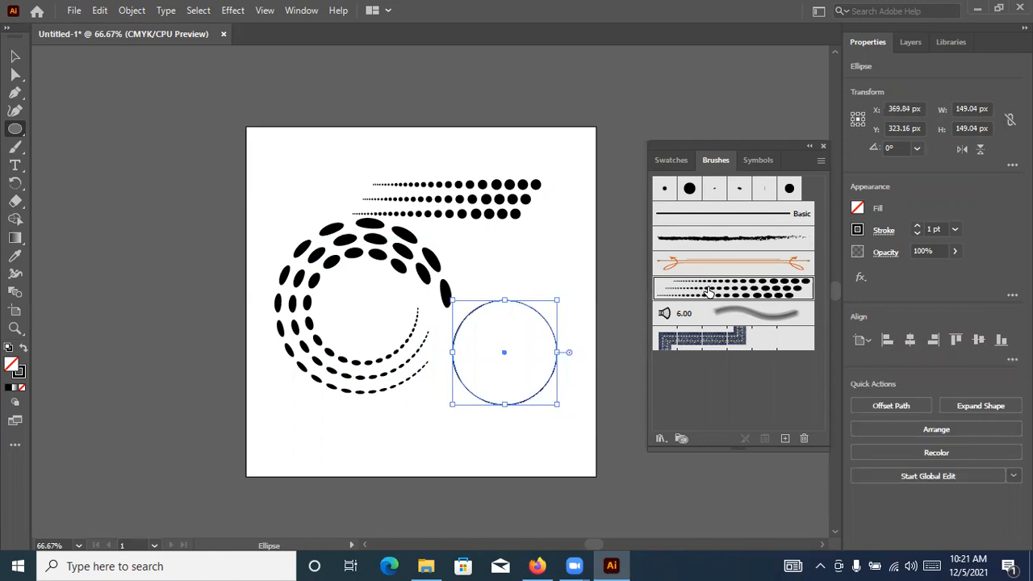
click(692, 287)
click(13, 57)
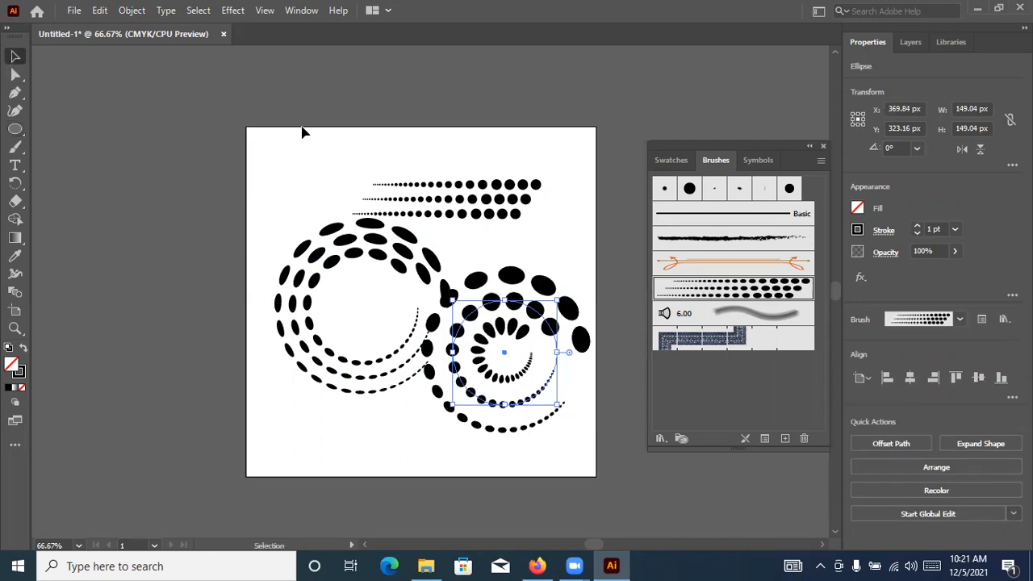
click(352, 113)
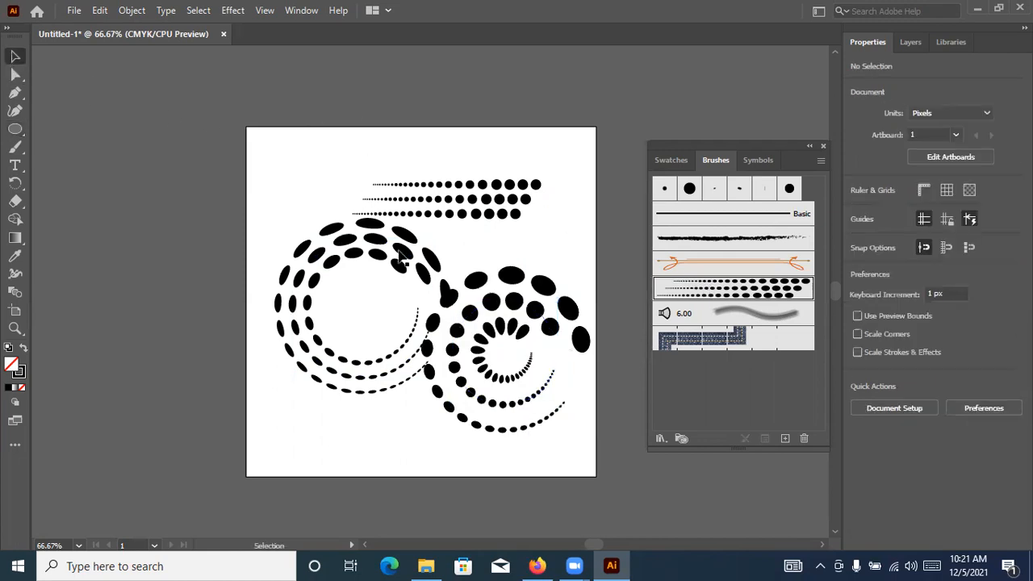
Enlarge the second dotted circle, and undo back to before that circle was drawn
click(513, 323)
drag(556, 404, 591, 468)
click(590, 176)
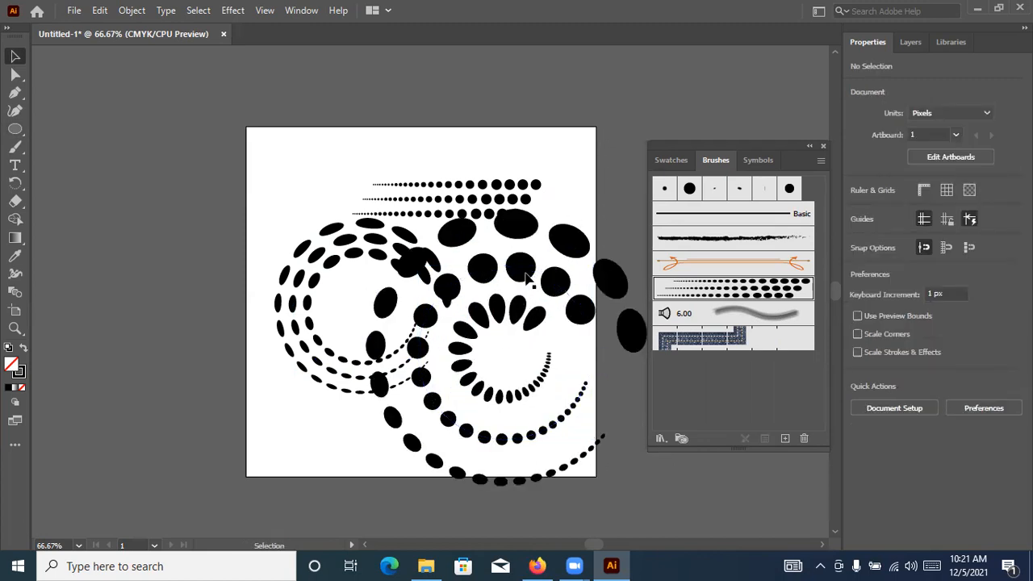
key(ctrl+z)
key(ctrl+z)
key(ctrl+z)
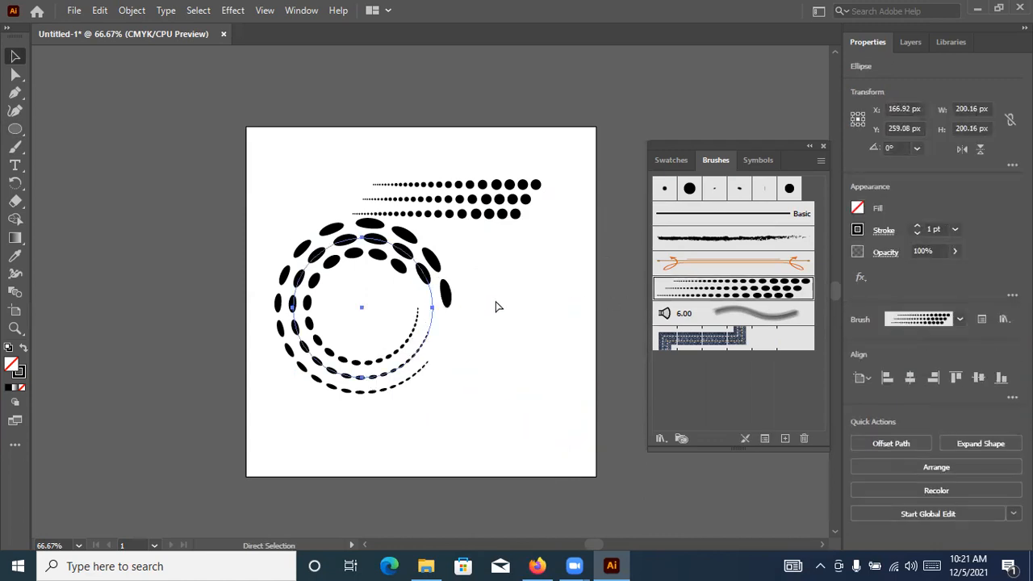
Reapply the dotted brush to the large circle and save a brush copy set to Stretch Between Guides, choosing to leave existing strokes
double_click(717, 288)
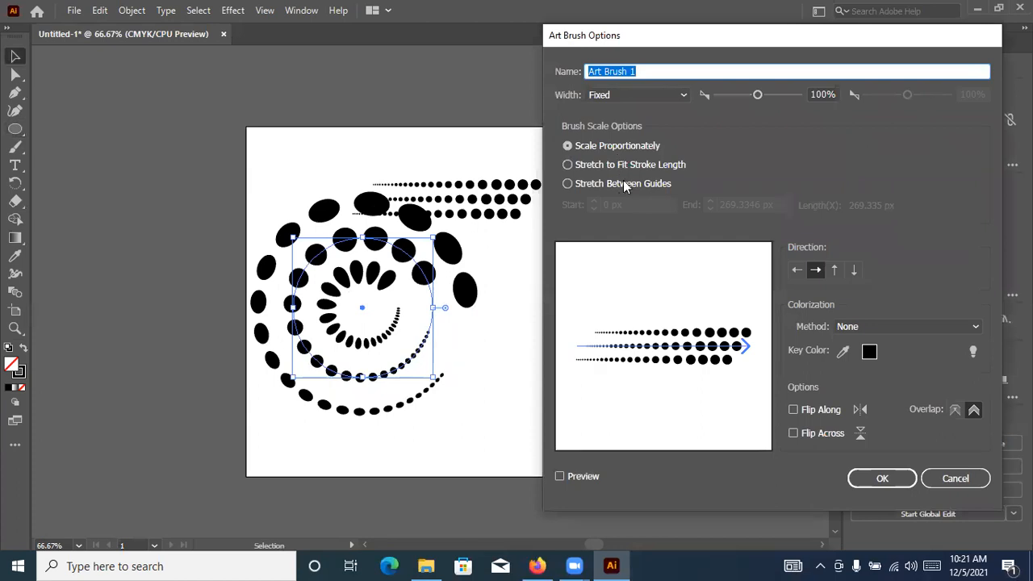
click(616, 185)
click(879, 482)
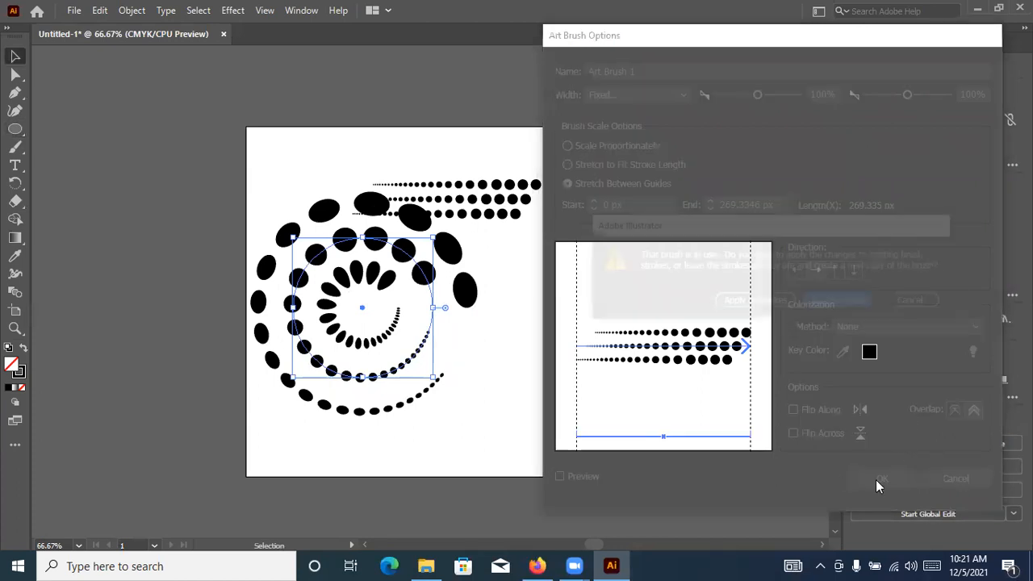
click(845, 306)
click(510, 290)
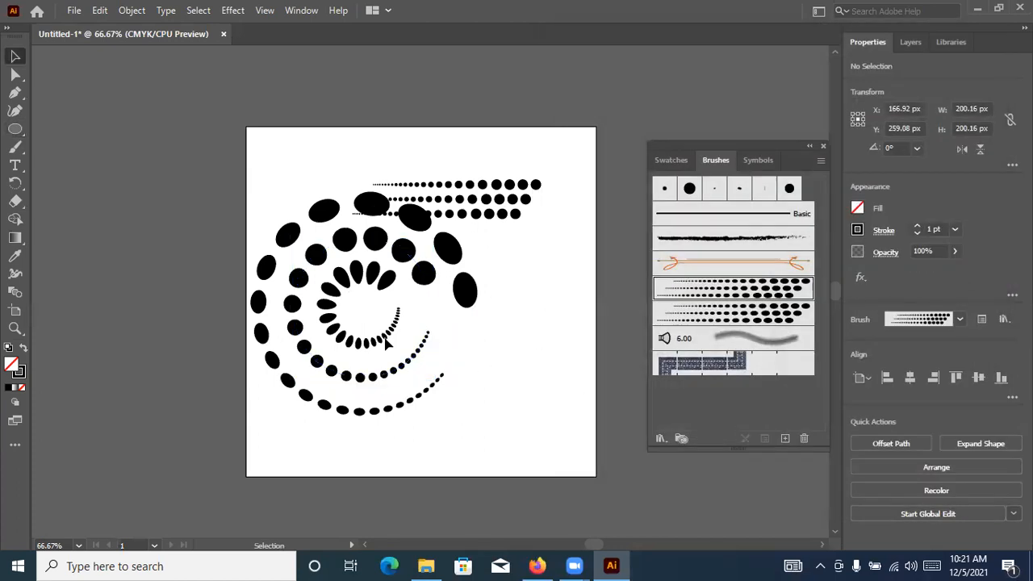
Select the large dotted circle, swap its fill and stroke, and swap them back
click(389, 280)
click(23, 349)
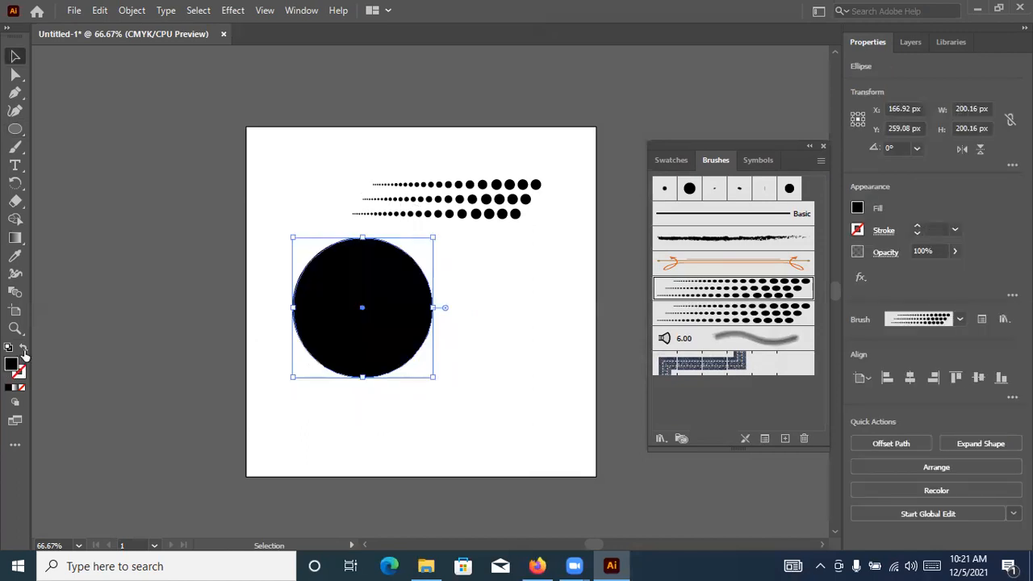
click(23, 350)
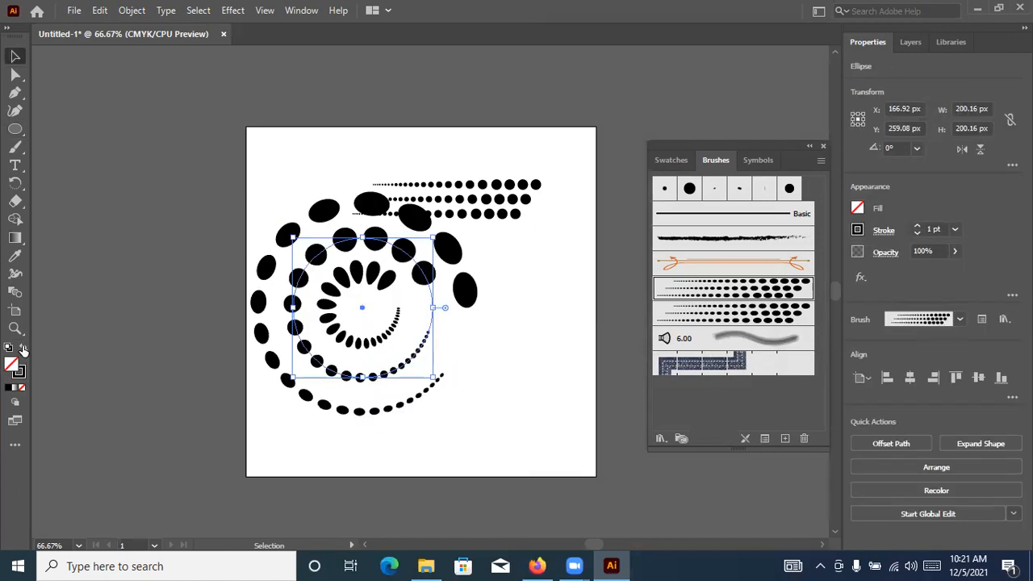
Review the options of Art Brush 1 and Art Brush 2, and apply Art Brush 2 to the large circle
double_click(732, 285)
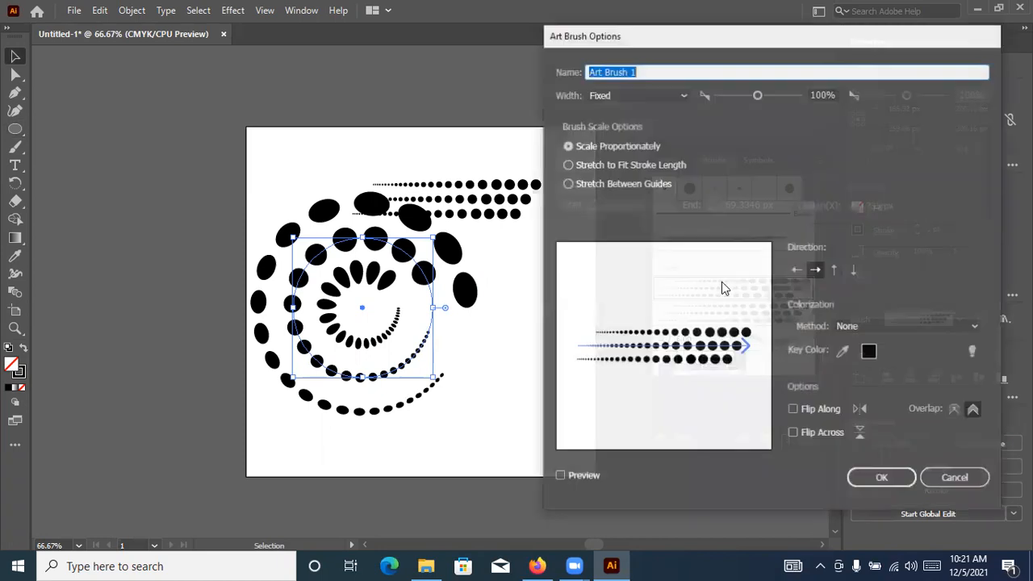
click(891, 476)
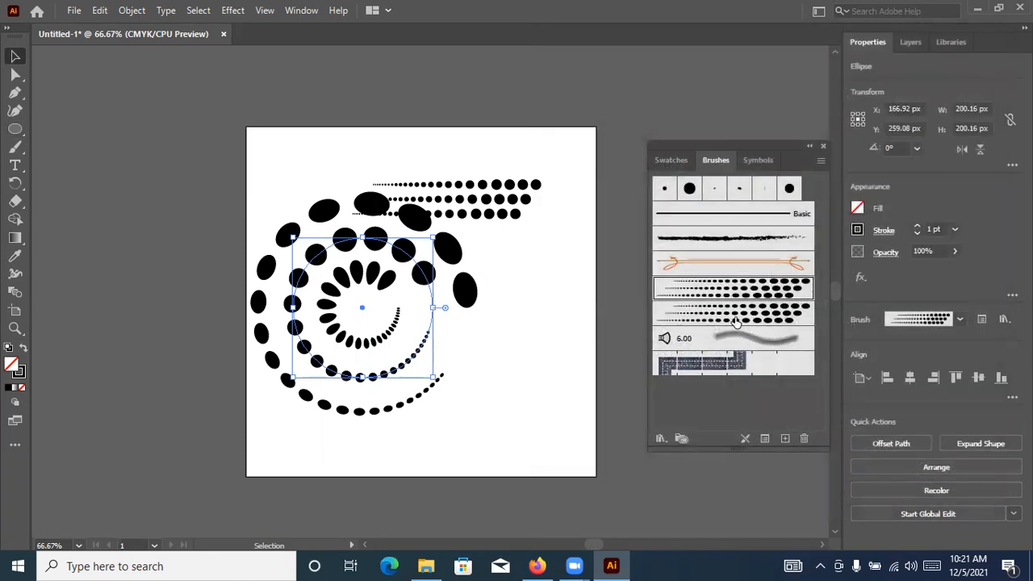
click(736, 320)
click(741, 288)
double_click(749, 315)
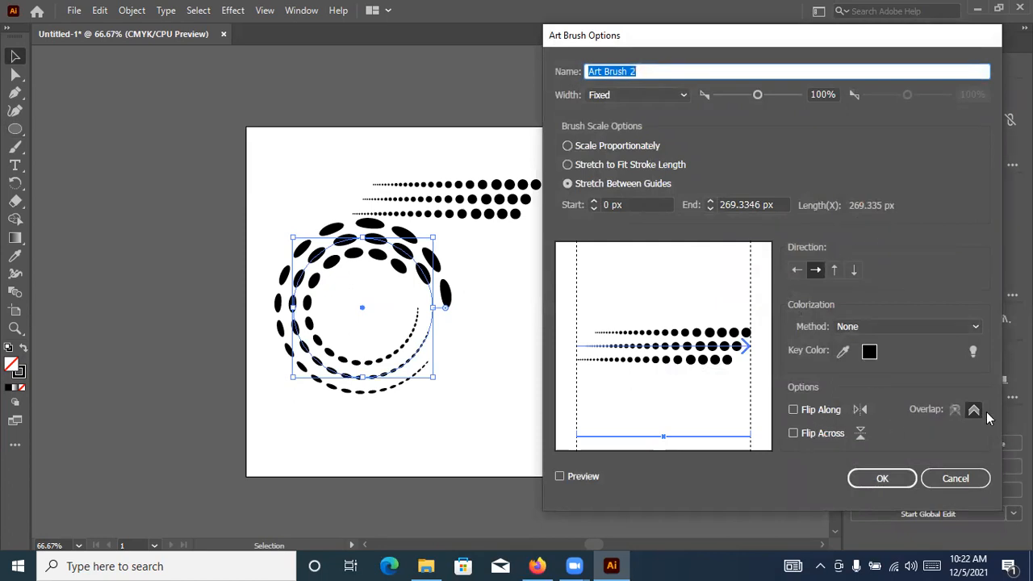
click(893, 479)
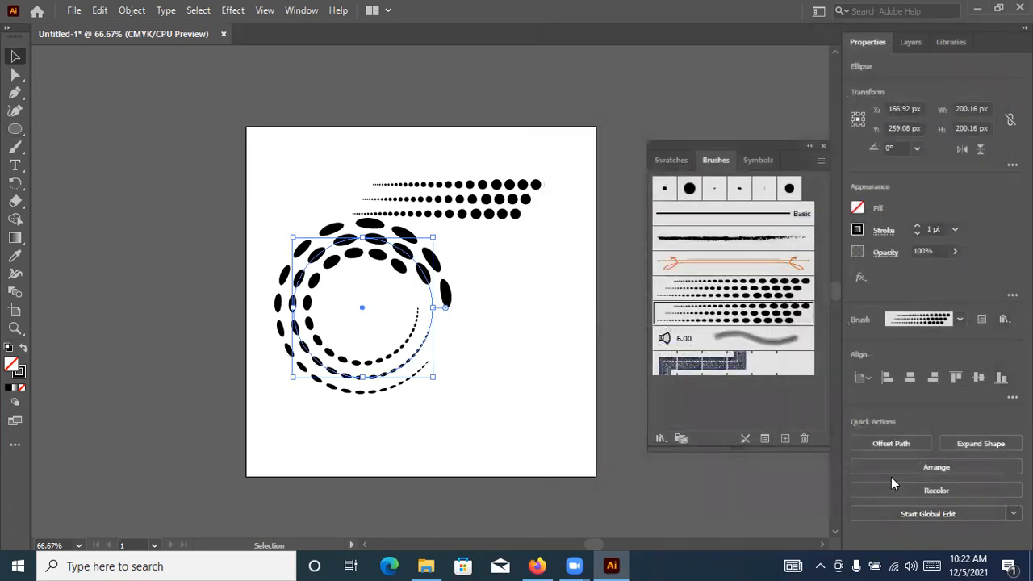
click(536, 352)
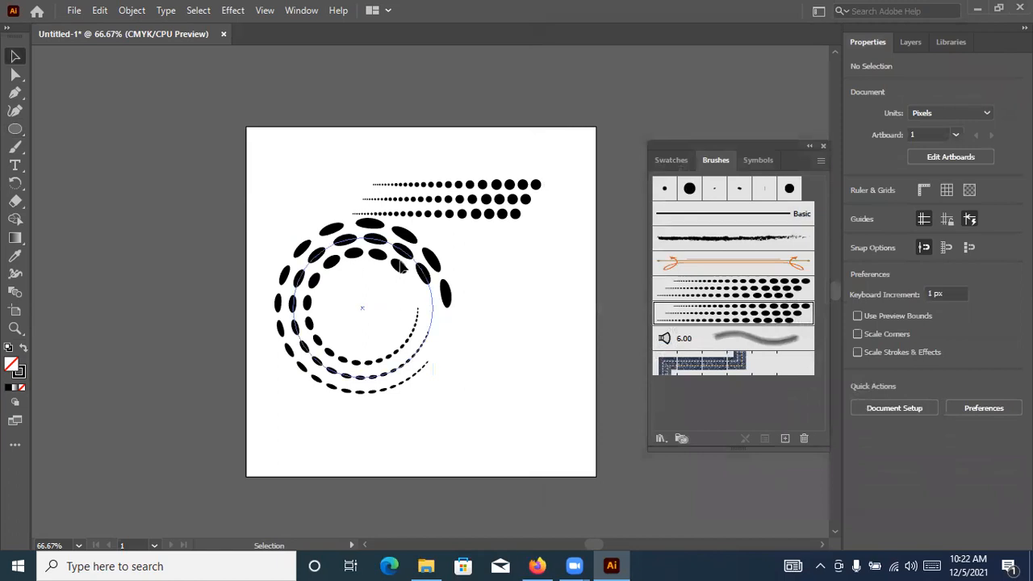
Compare Art Brush 1 and Art Brush 2 by alternating them on the large circle, ending with Art Brush 2
click(424, 277)
click(760, 289)
click(761, 312)
click(762, 289)
click(761, 312)
click(545, 172)
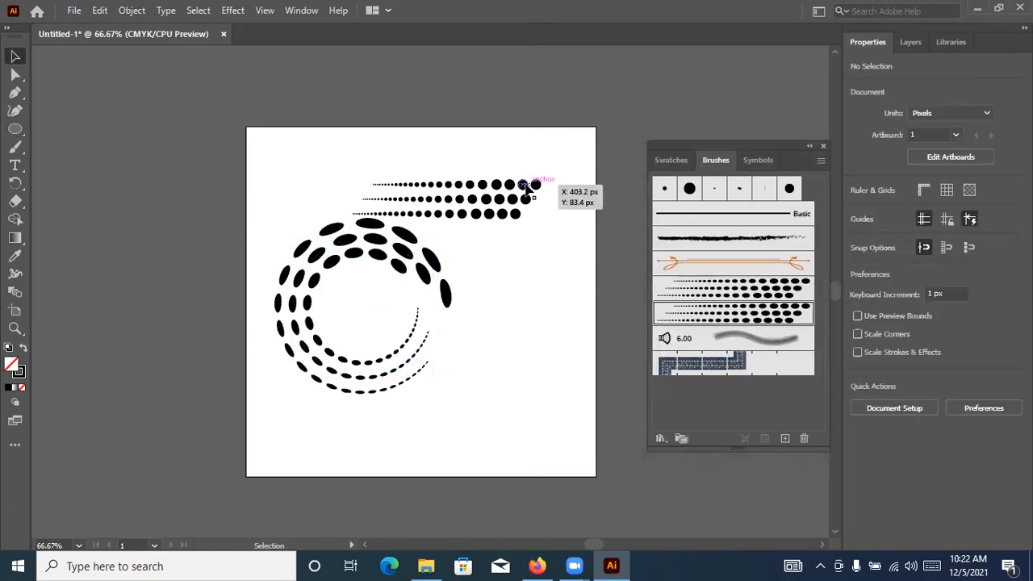
Switch to Firefox, browse the abstract logo design image results, and open the 99designs and Shutterstock logo set previews for reference
click(539, 566)
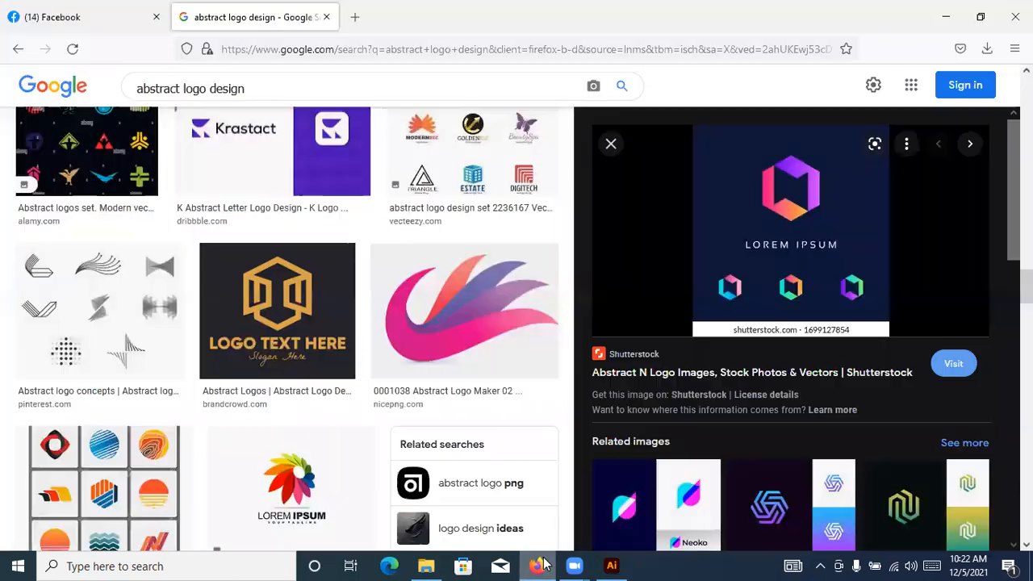
scroll(865, 388, down, 5)
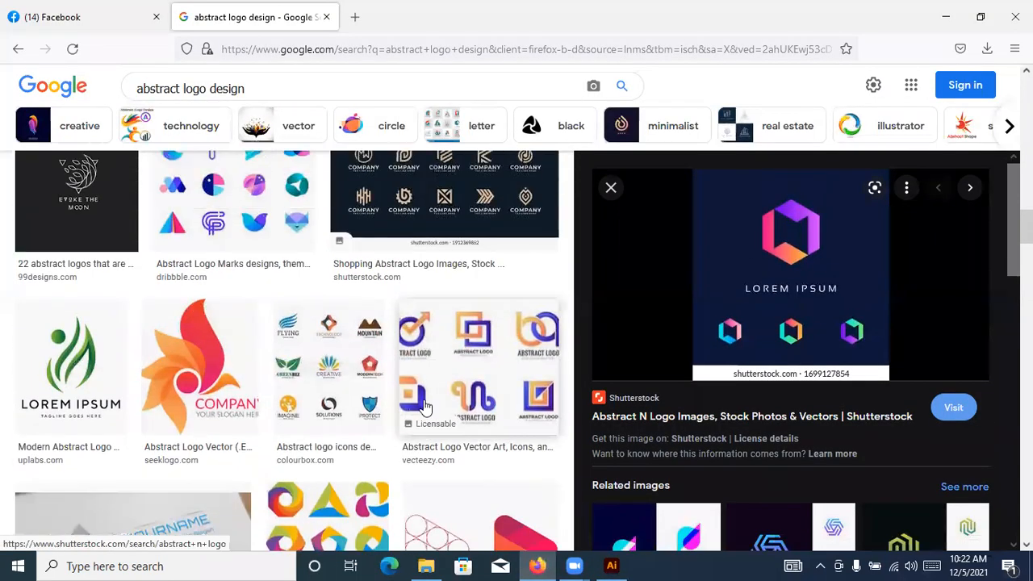
scroll(425, 408, down, 10)
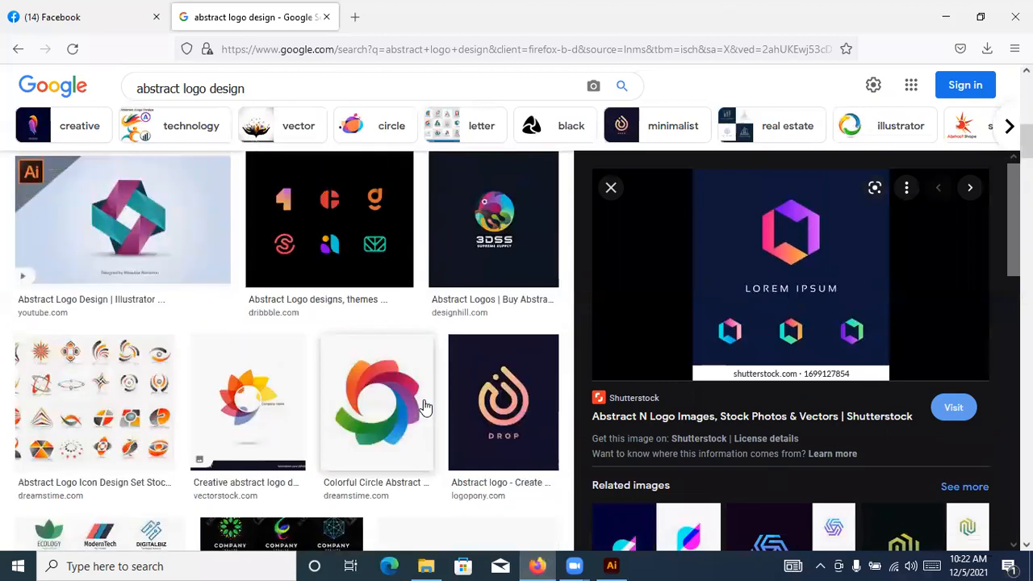
scroll(425, 408, up, 3)
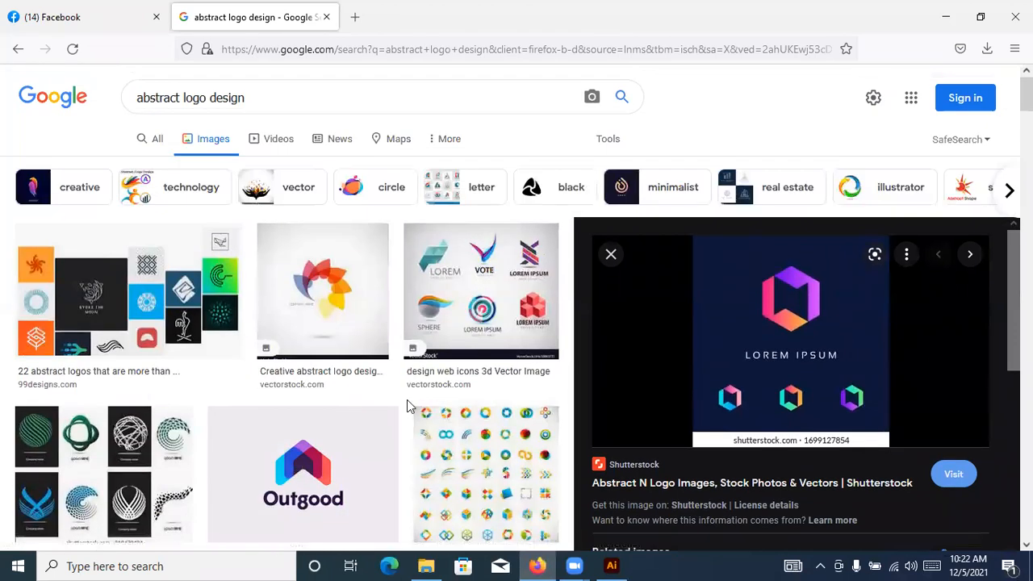
click(86, 259)
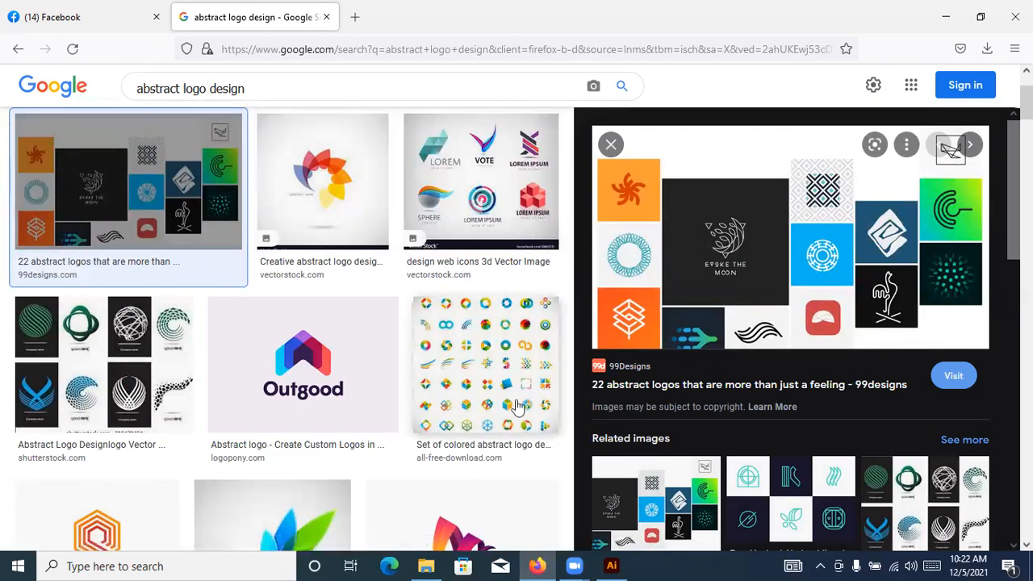
scroll(517, 406, down, 5)
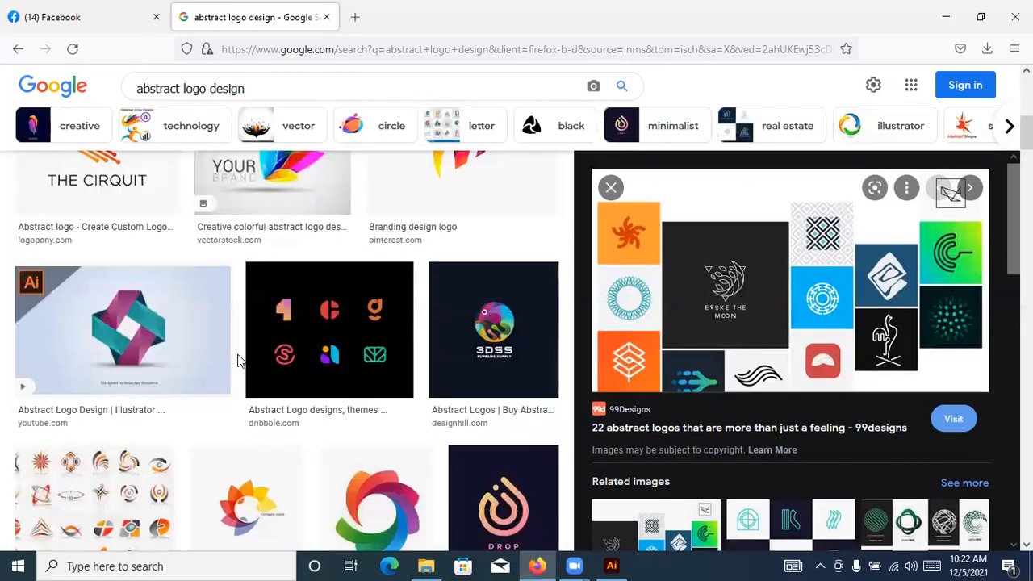
scroll(239, 361, up, 3)
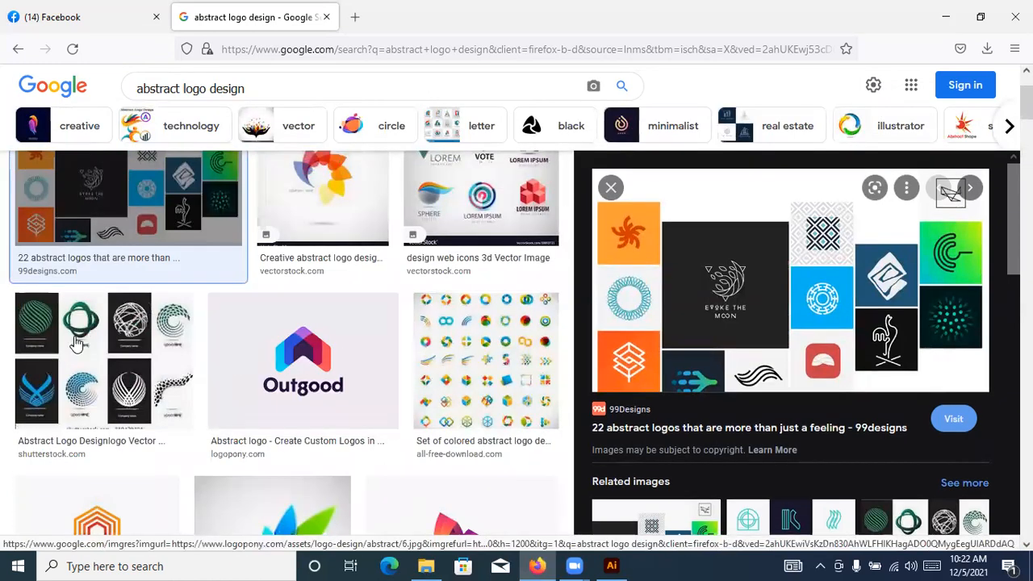
click(75, 390)
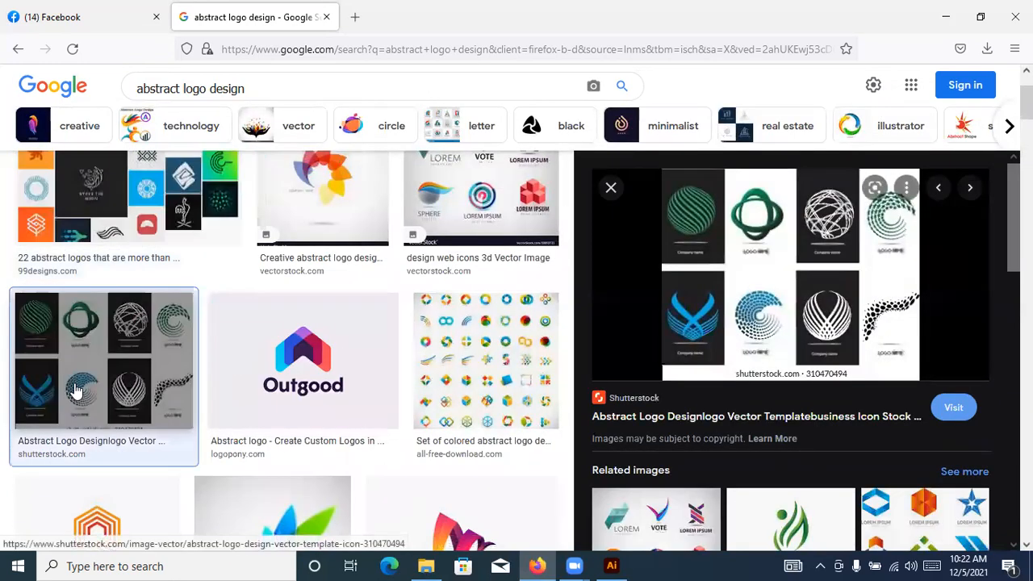
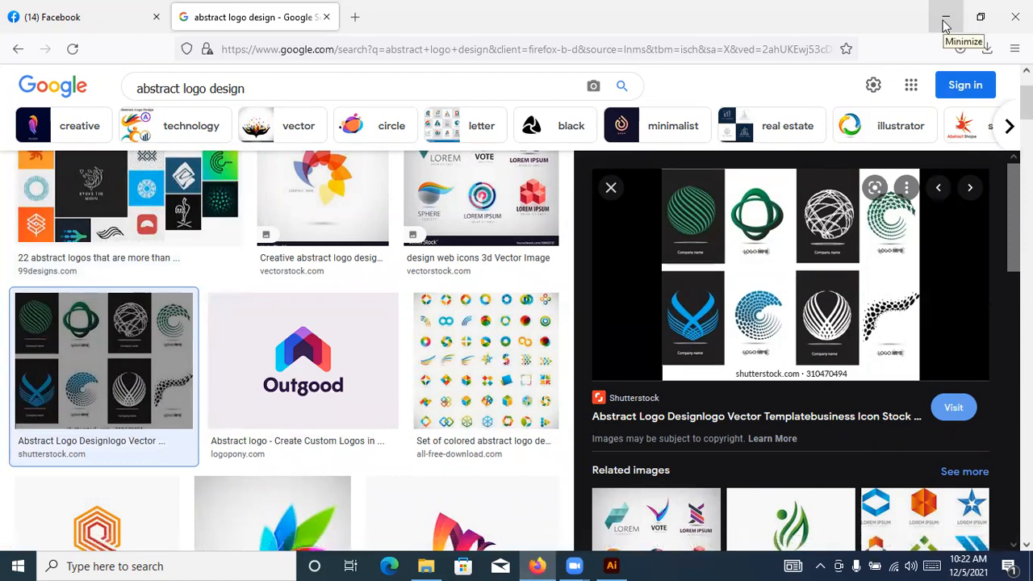
Switch back to Illustrator and delete the dotted lines and the dotted circle from the artboard
click(947, 24)
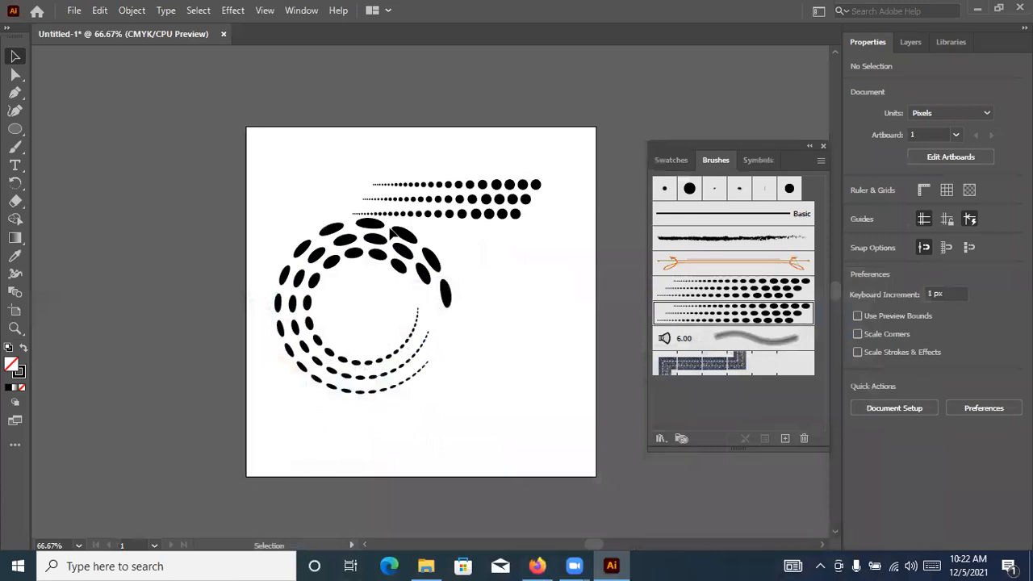
drag(323, 151, 511, 358)
key(Delete)
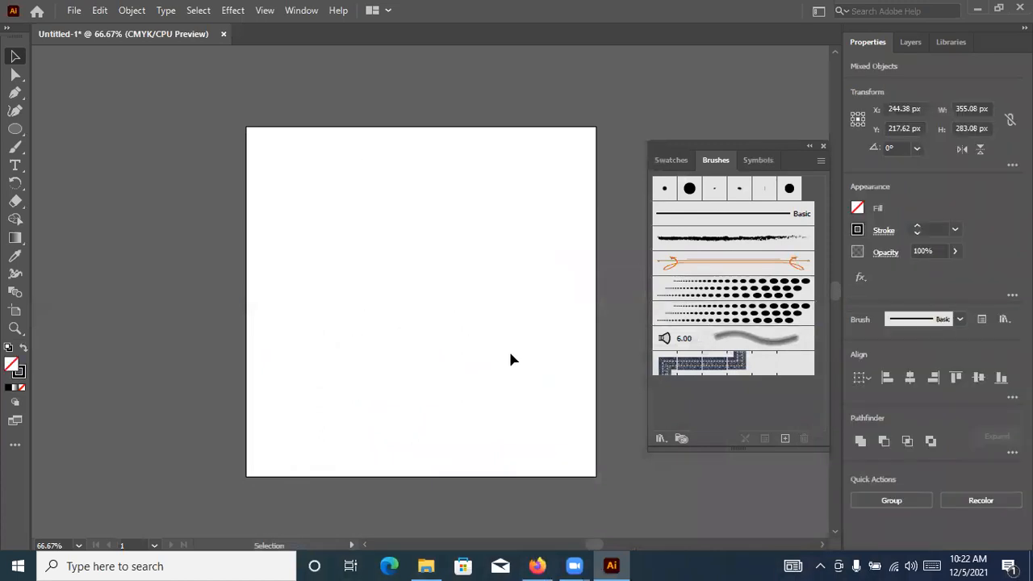
Place the Santa Co Cervecería logo image from the Course Tutorials drive and centre it roughly on the artboard
click(976, 8)
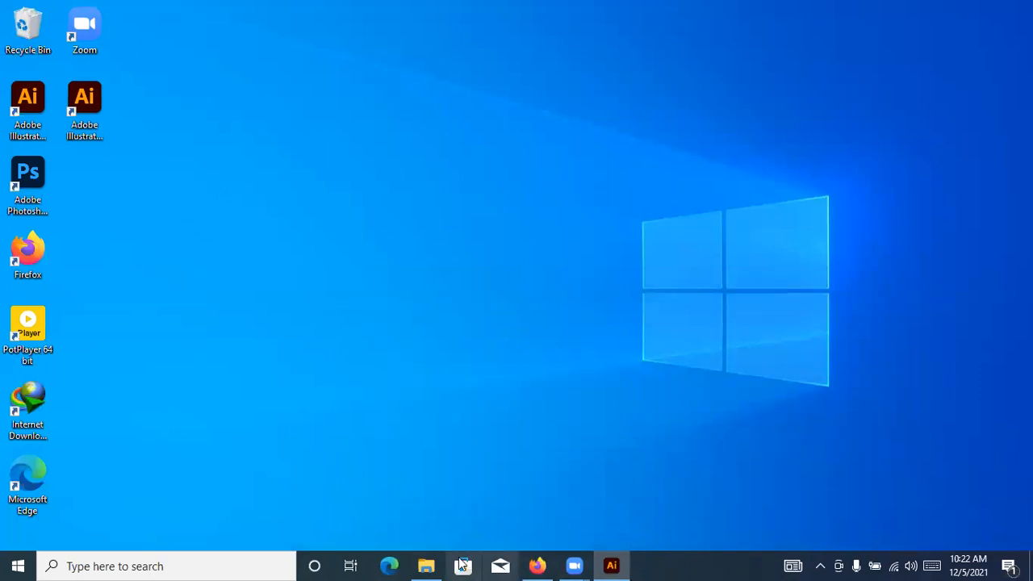
click(428, 566)
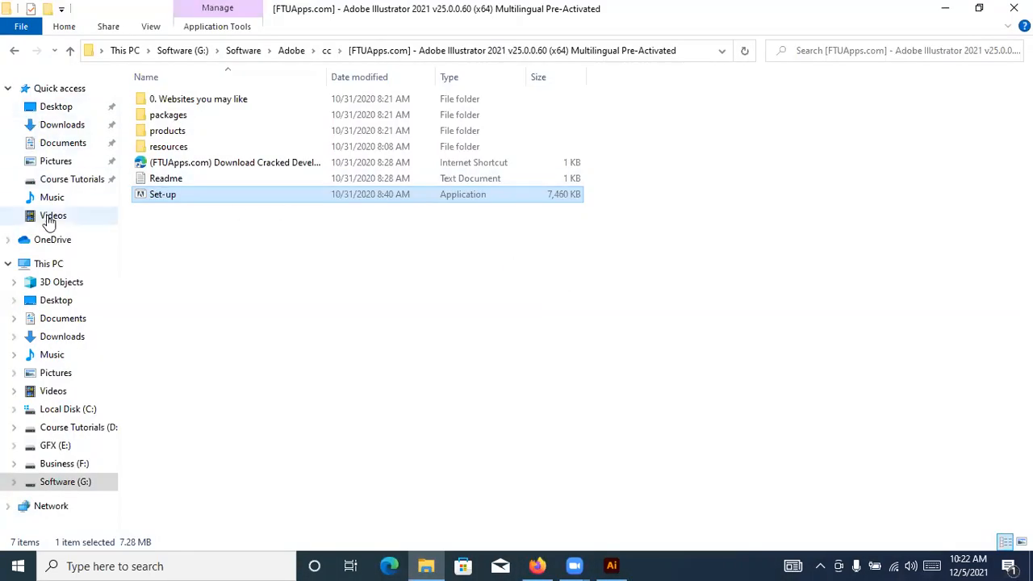
click(52, 427)
mouse_move(743, 121)
mouse_down()
mouse_move(743, 293)
mouse_move(609, 535)
mouse_move(611, 565)
mouse_move(655, 363)
mouse_move(484, 300)
mouse_up()
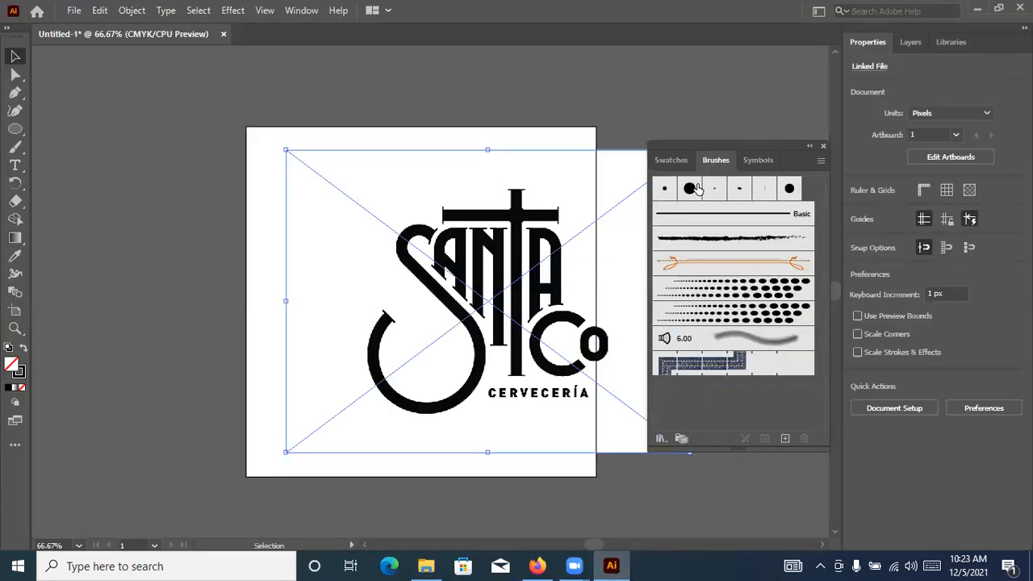
click(823, 146)
drag(617, 234, 573, 234)
drag(544, 272, 535, 273)
key(ctrl+shift+a)
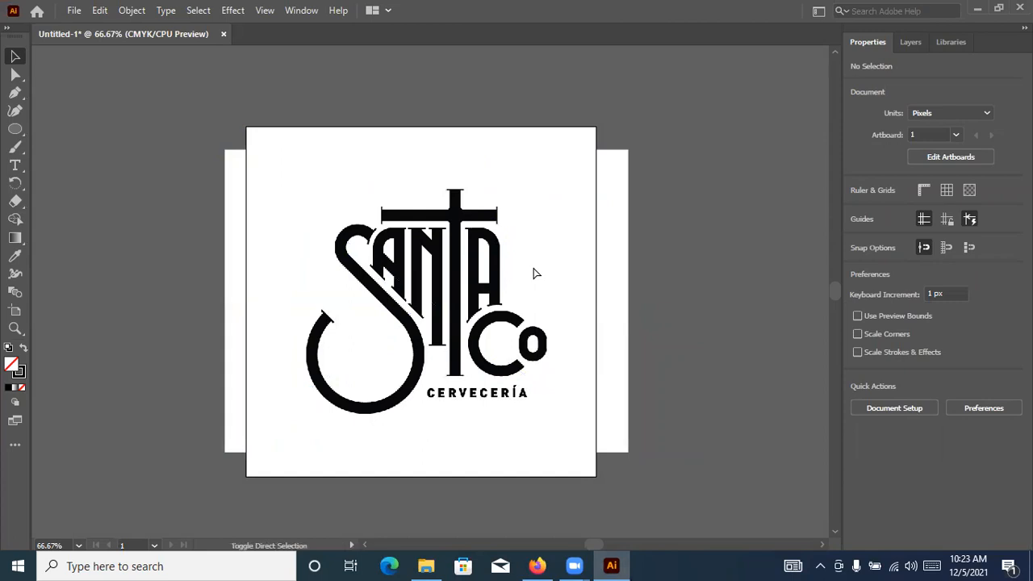
Reduce the Santa Co logo image's opacity to 38% and lock it as a tracing template
click(534, 273)
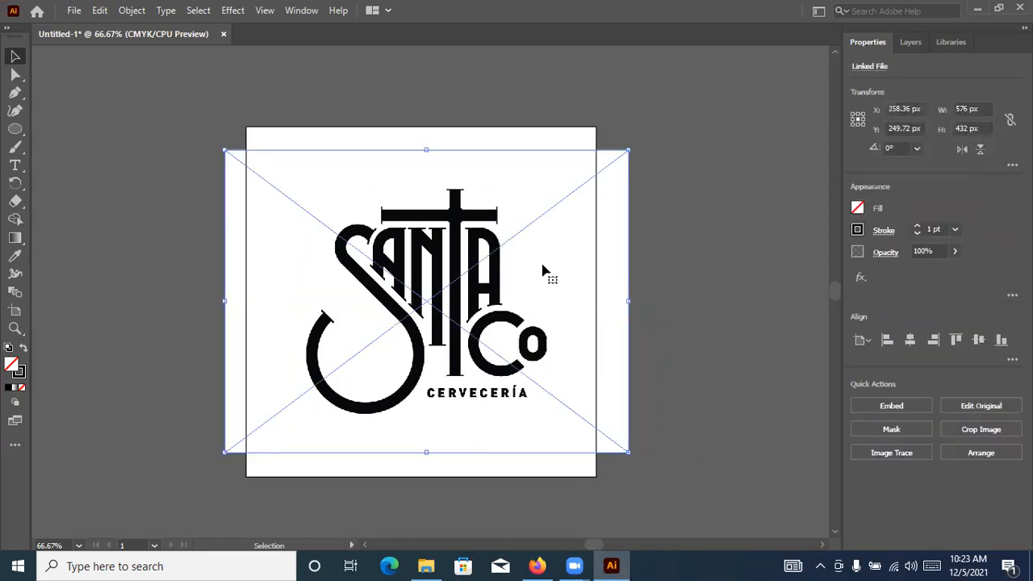
click(955, 251)
drag(938, 270, 917, 276)
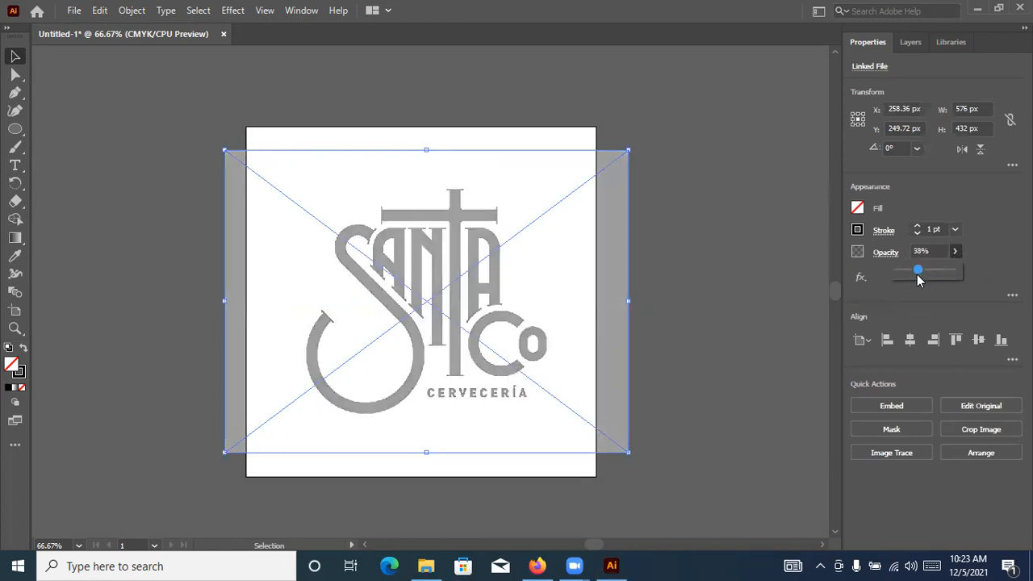
click(747, 268)
click(545, 284)
key(ctrl+2)
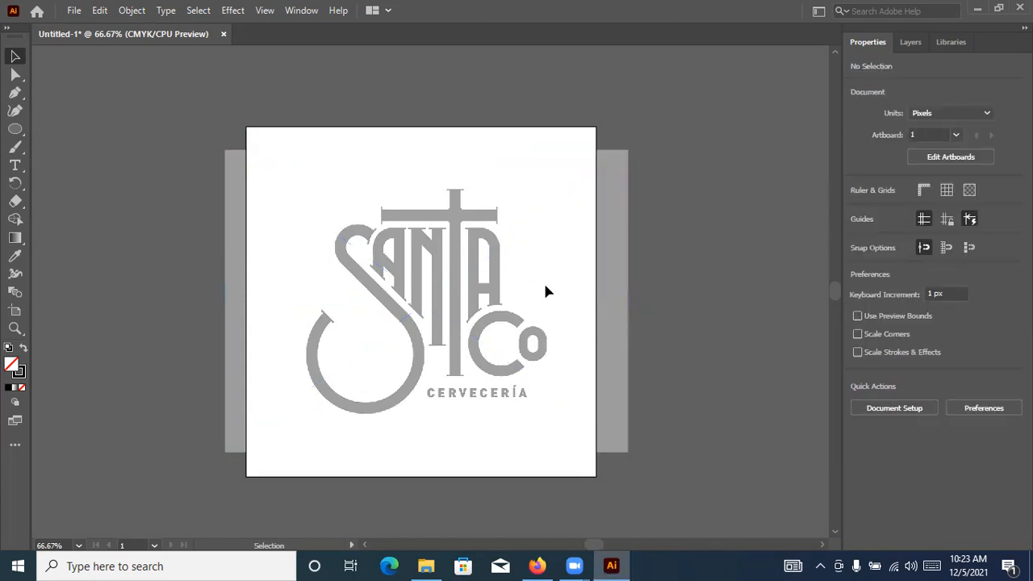
Draw a rectangle about 40.5 by 49 px around the outer edge of the small letter o
scroll(302, 298, up, 4)
scroll(398, 305, down, 2)
key(space)
drag(637, 259, 526, 180)
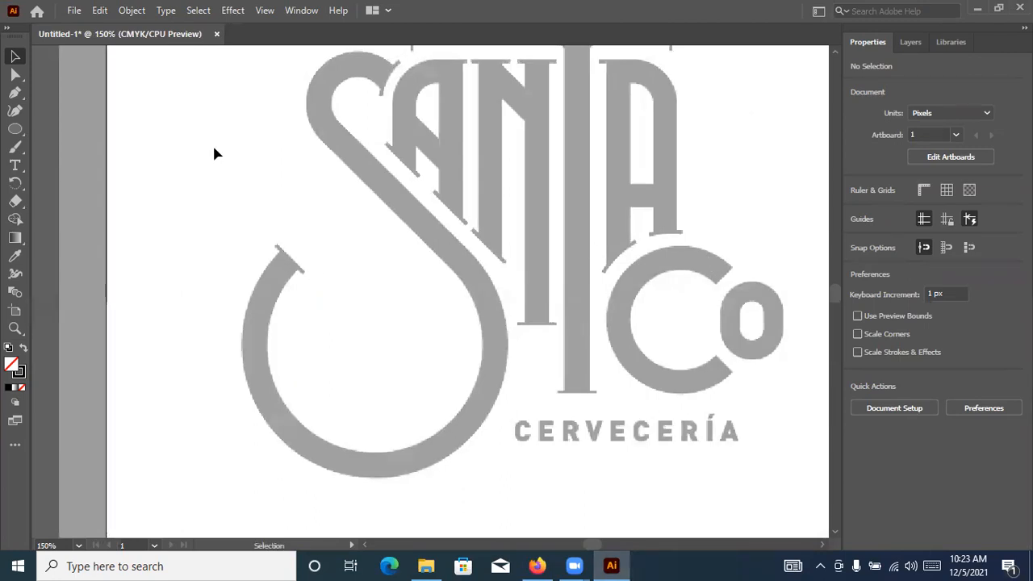
scroll(490, 308, up, 3)
scroll(495, 309, left, 4)
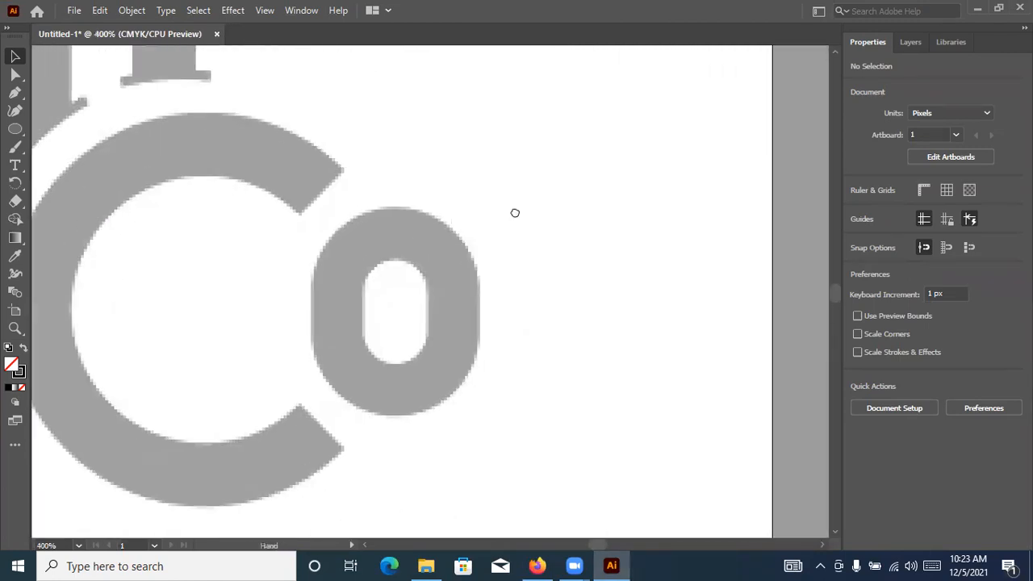
click(14, 131)
drag(15, 131, 95, 141)
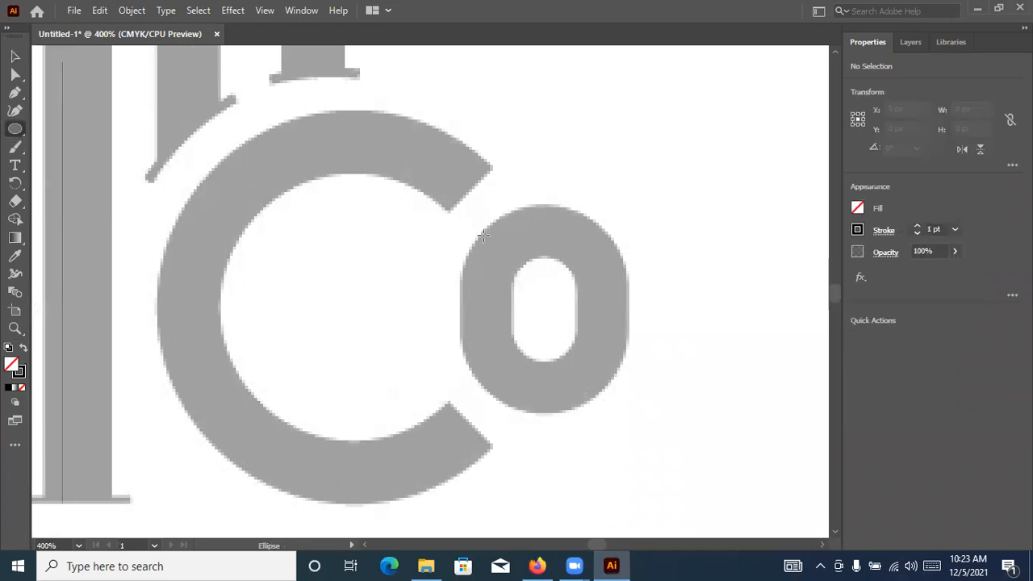
drag(15, 129, 81, 134)
mouse_move(462, 208)
mouse_down()
mouse_move(635, 385)
mouse_move(617, 406)
mouse_move(629, 413)
mouse_up()
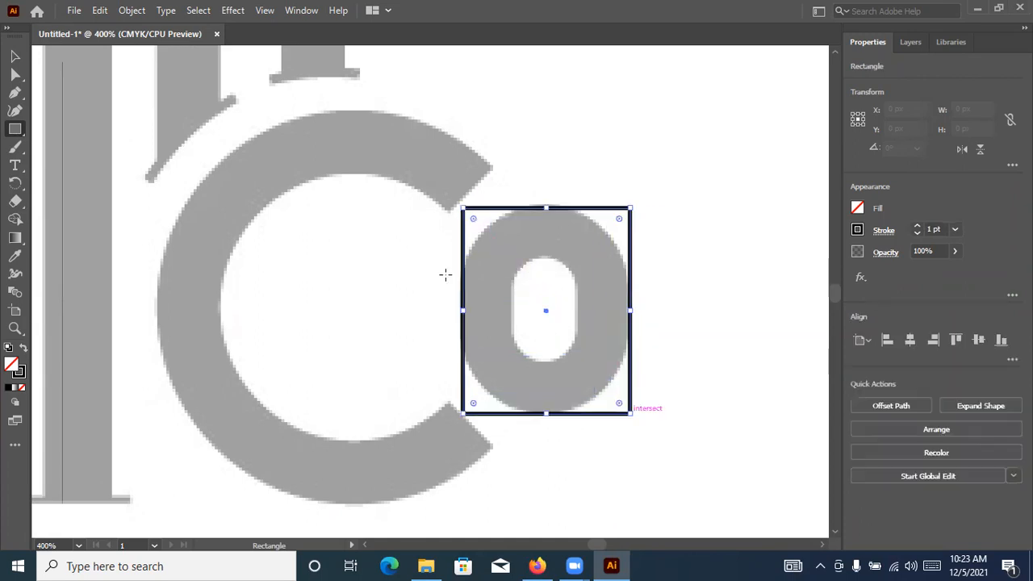
click(14, 56)
drag(466, 310, 460, 310)
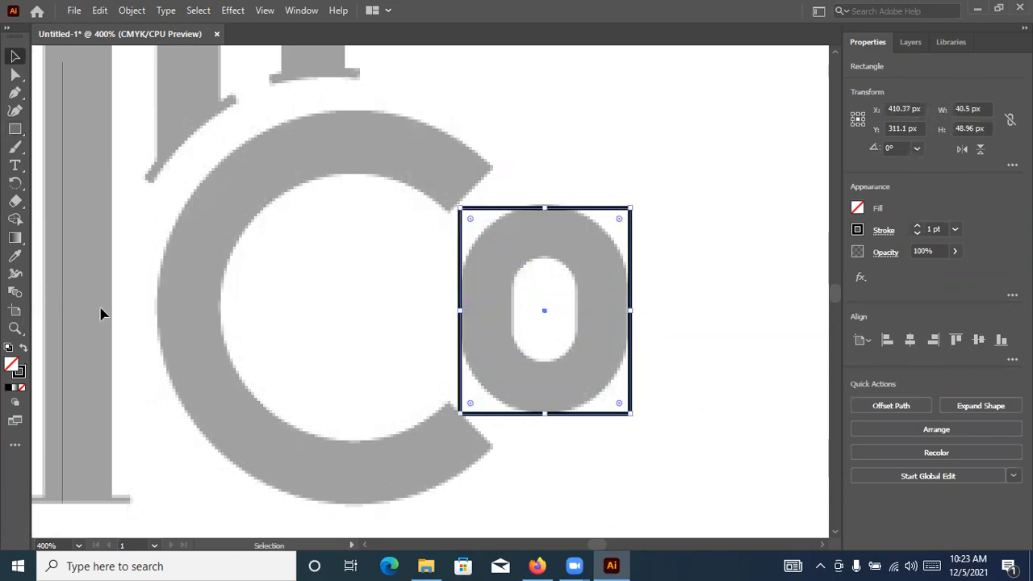
Change the rectangle's stroke colour to yellow (C 8.02, M 0, Y 88.08, K 0)
double_click(20, 373)
click(498, 182)
click(654, 188)
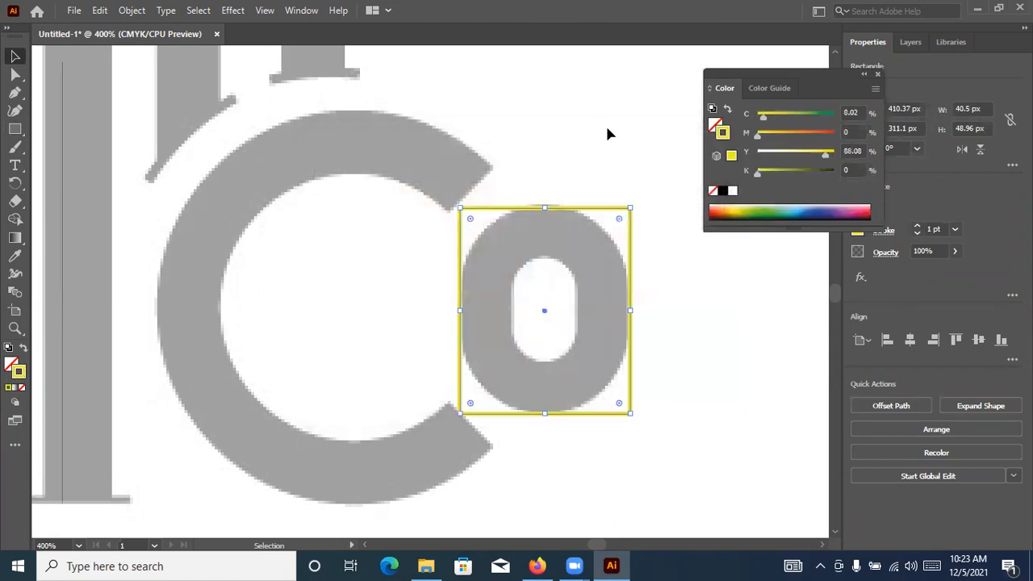
click(606, 131)
Round the rectangle's corners fully so it follows the outer contour of the letter o
click(554, 209)
drag(470, 219, 524, 302)
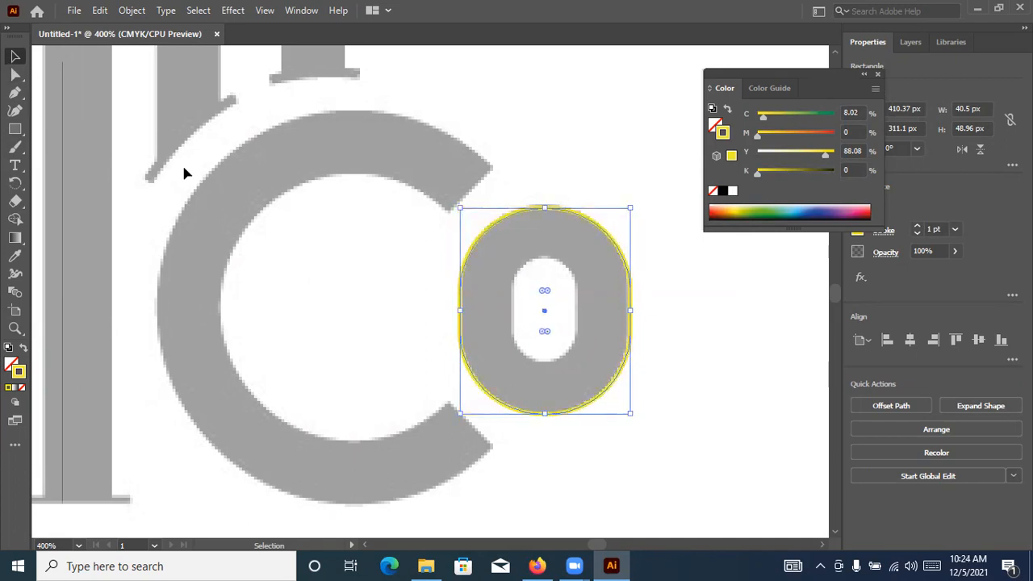
key(a)
key(v)
Add a second rounded rectangle about 15.3 by 25.2 px fitted to the inner opening of the letter o
drag(630, 415, 671, 465)
drag(501, 238, 406, 122)
drag(672, 155, 544, 257)
drag(544, 335, 545, 361)
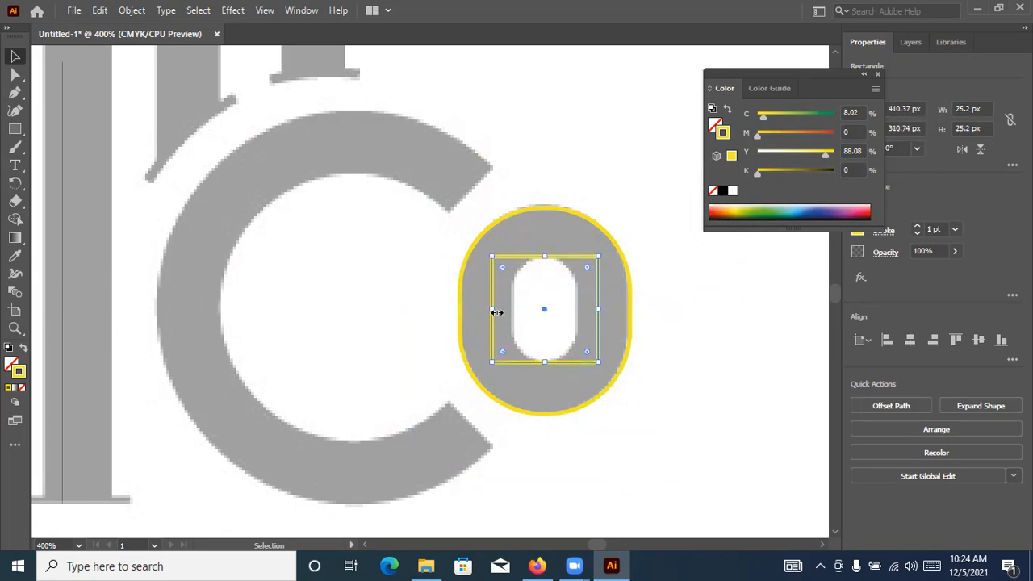
drag(491, 309, 521, 307)
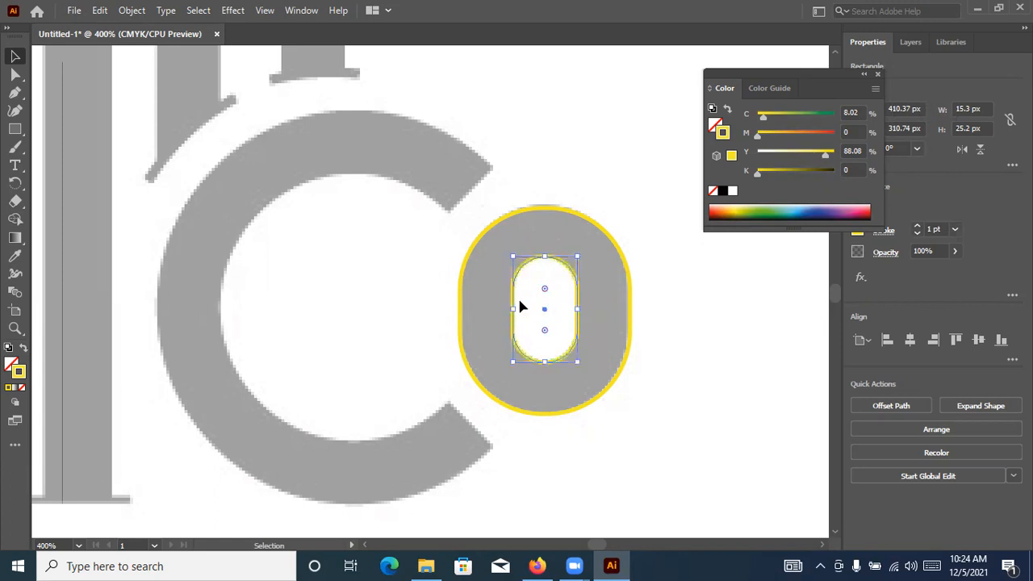
Swap the inner shape's fill and stroke, and make its fill black with no stroke
click(23, 349)
click(24, 354)
click(22, 353)
click(23, 353)
click(22, 353)
click(11, 364)
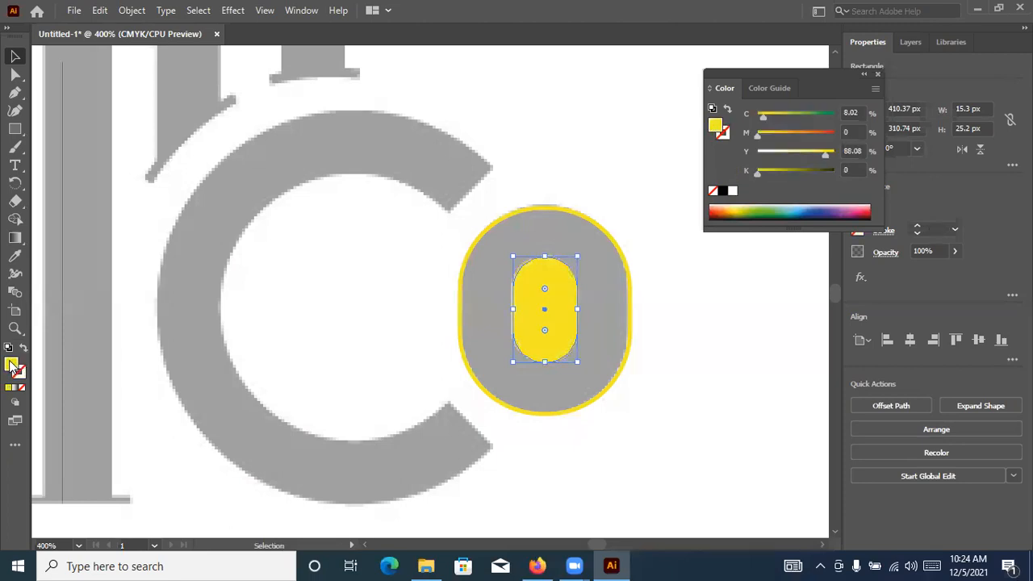
click(722, 191)
click(14, 58)
Swap the outer o shape's fill and stroke so it has a yellow fill and no stroke
click(562, 181)
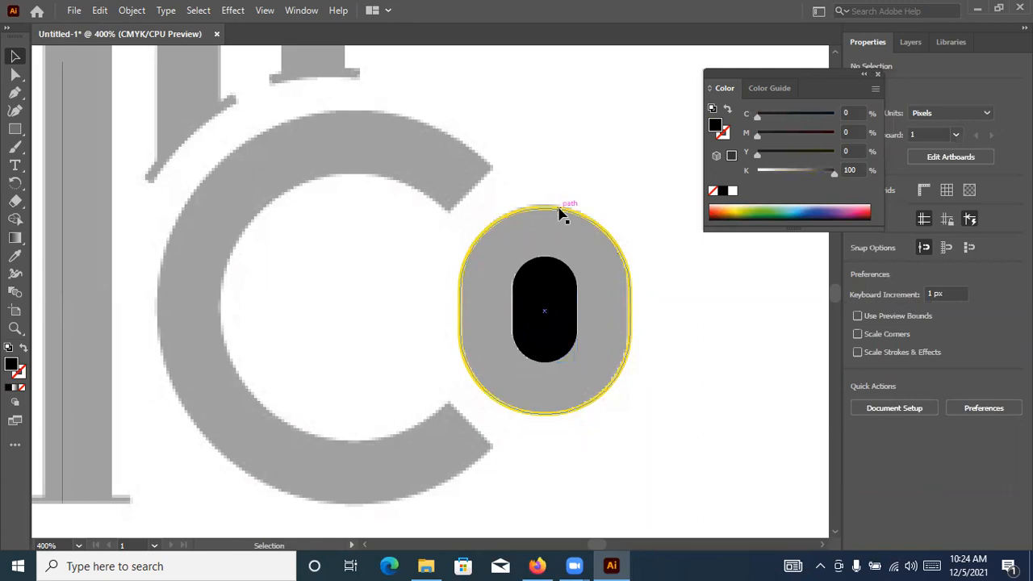
click(562, 214)
click(23, 348)
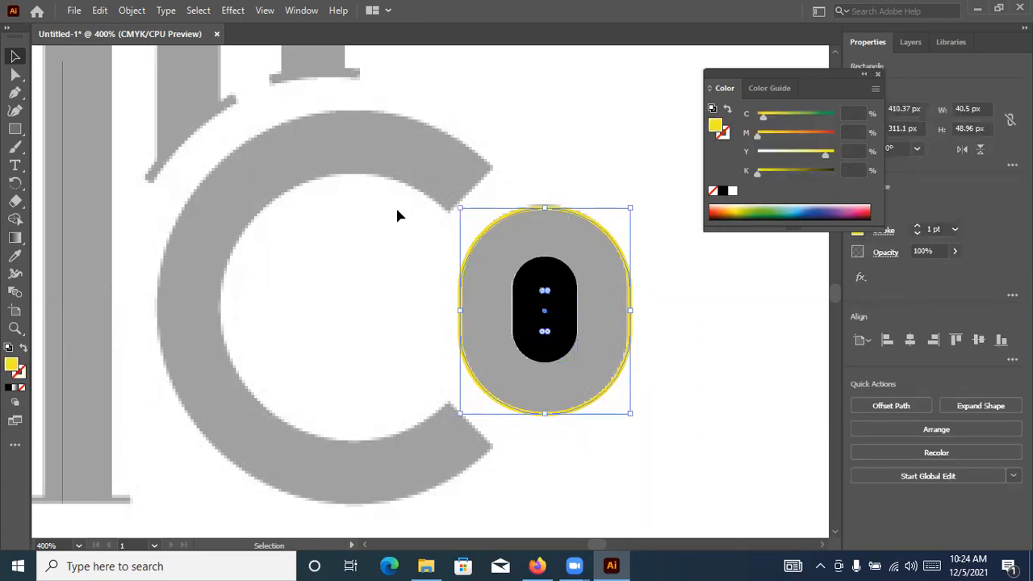
click(592, 127)
Draw a circle about 94 px in diameter over the letter C, give it a yellow stroke without fill, and align it to the letter's outer edge
scroll(594, 129, down, 2)
scroll(595, 137, down, 2)
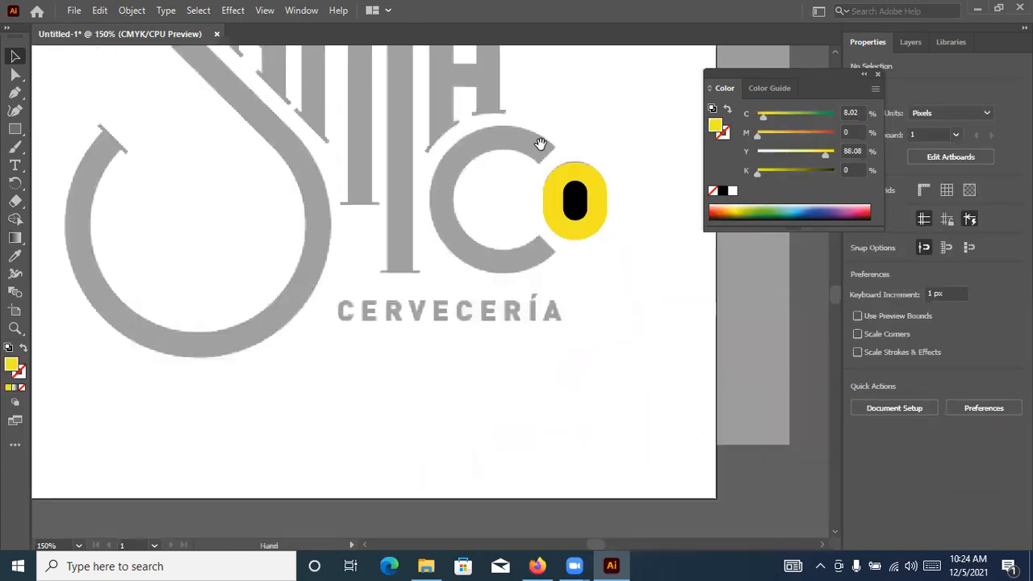
scroll(553, 315, up, 4)
scroll(569, 342, down, 2)
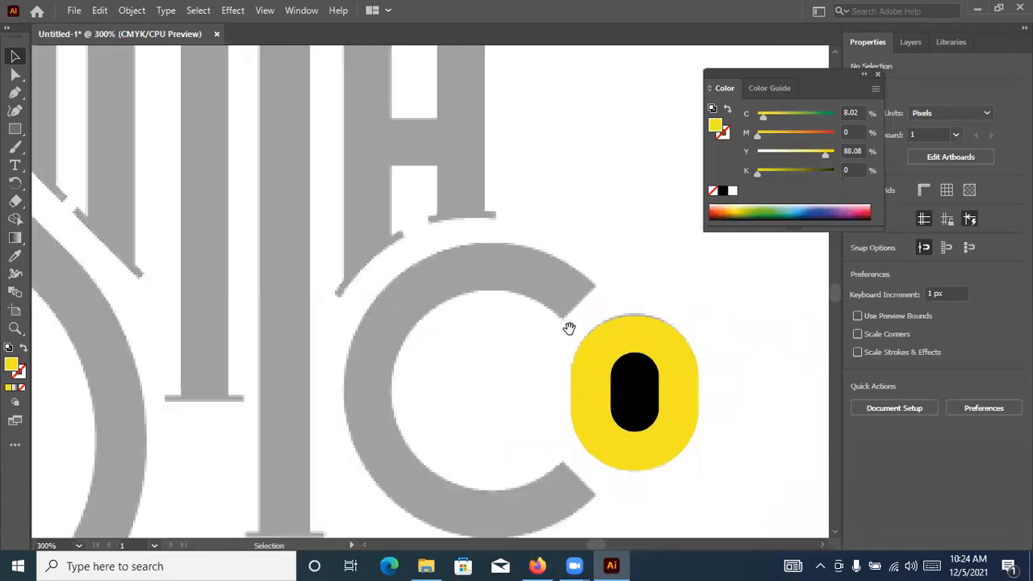
scroll(484, 296, up, 1)
click(15, 130)
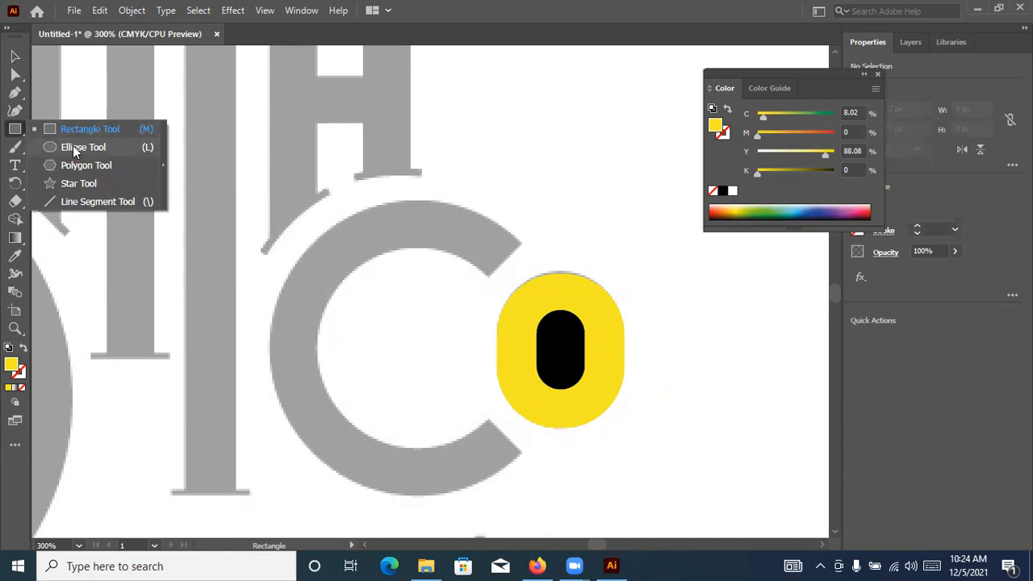
click(74, 148)
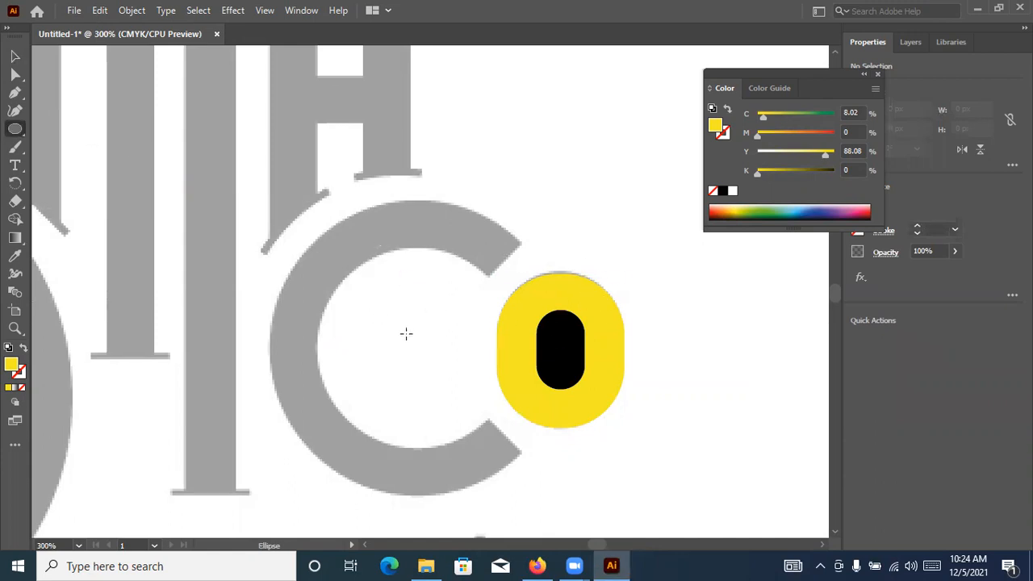
drag(413, 339, 522, 487)
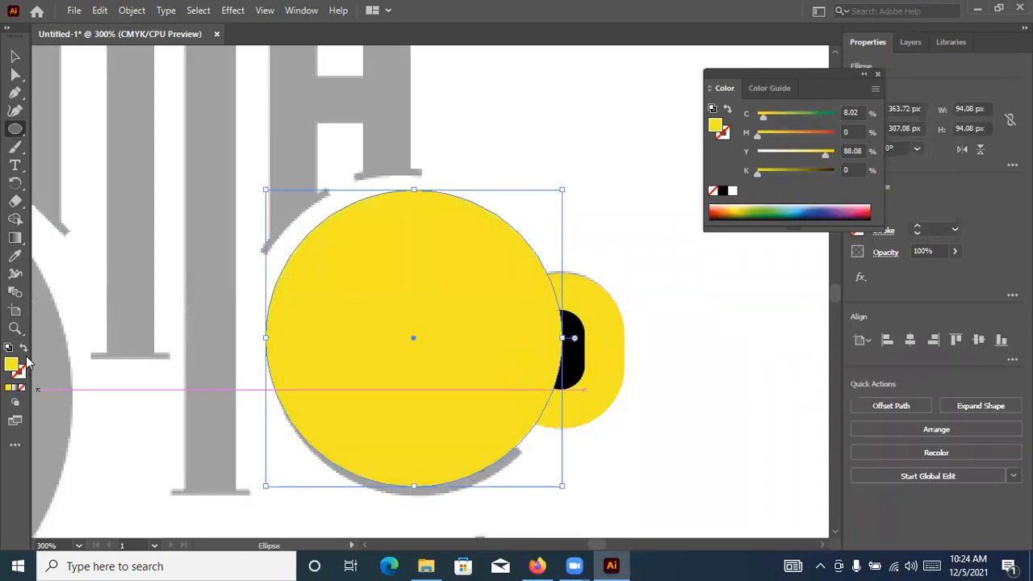
click(24, 348)
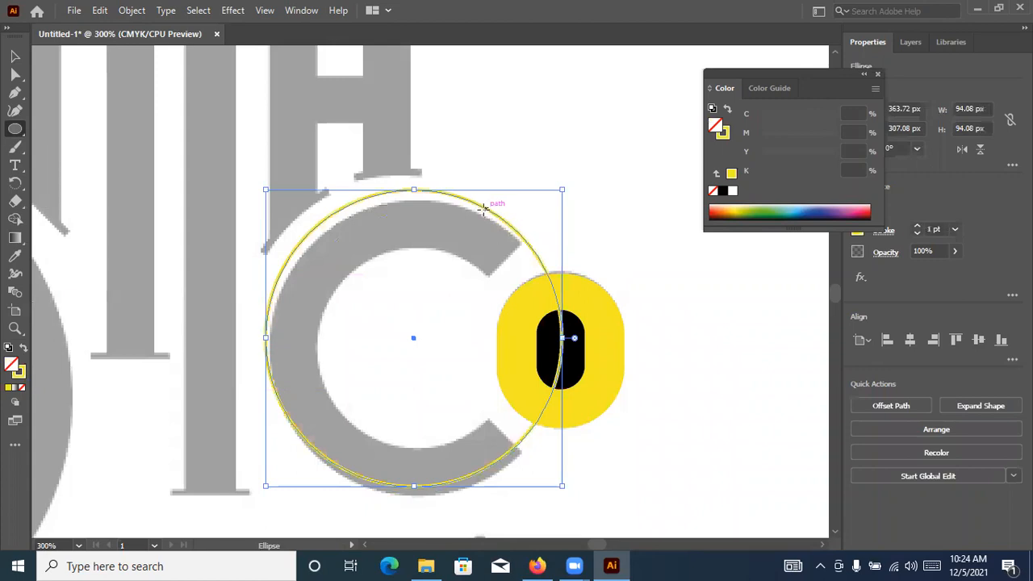
click(15, 56)
drag(471, 210, 476, 215)
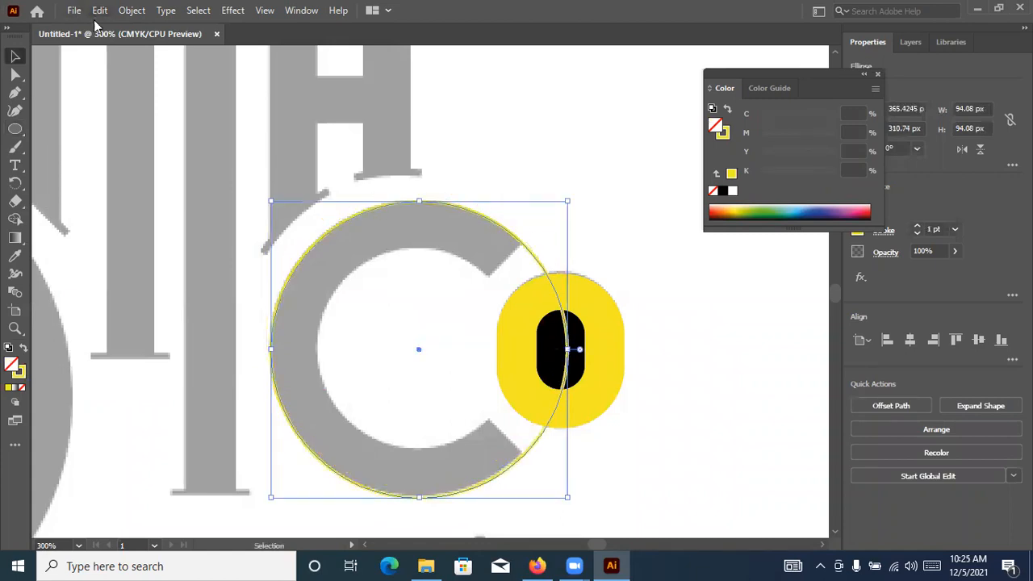
Expand the toolbar to two columns and raise the circle's stroke weight to 10 pt
click(9, 31)
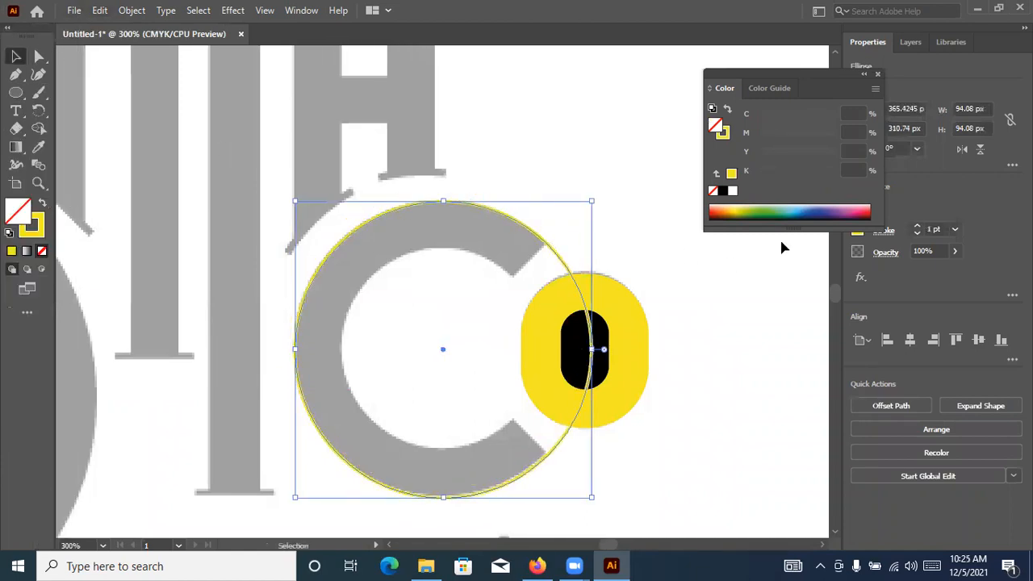
click(916, 229)
click(916, 228)
click(916, 229)
click(916, 229)
Align the circle's stroke to the inside and increase its weight to 15 pt
click(882, 237)
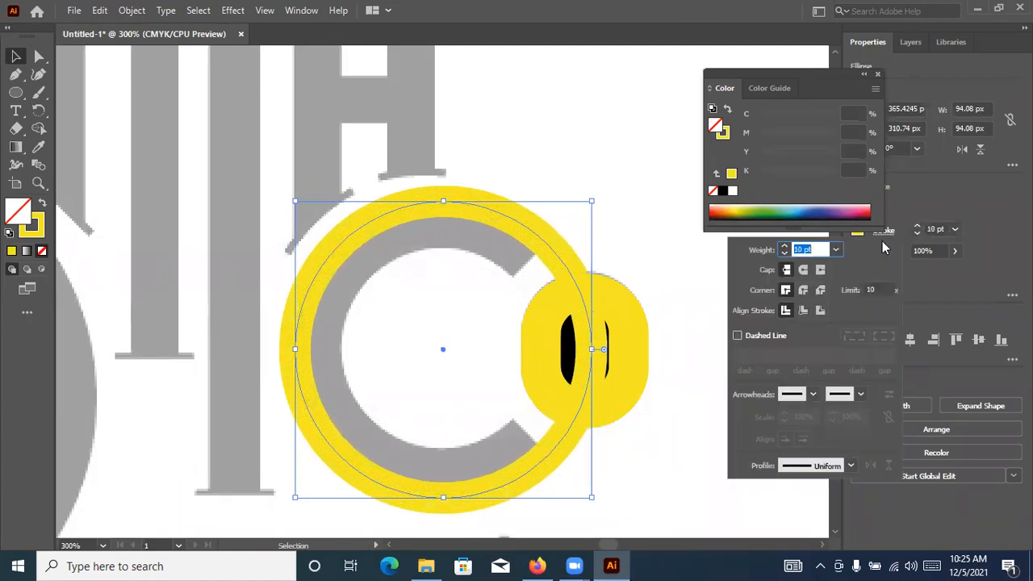
click(802, 311)
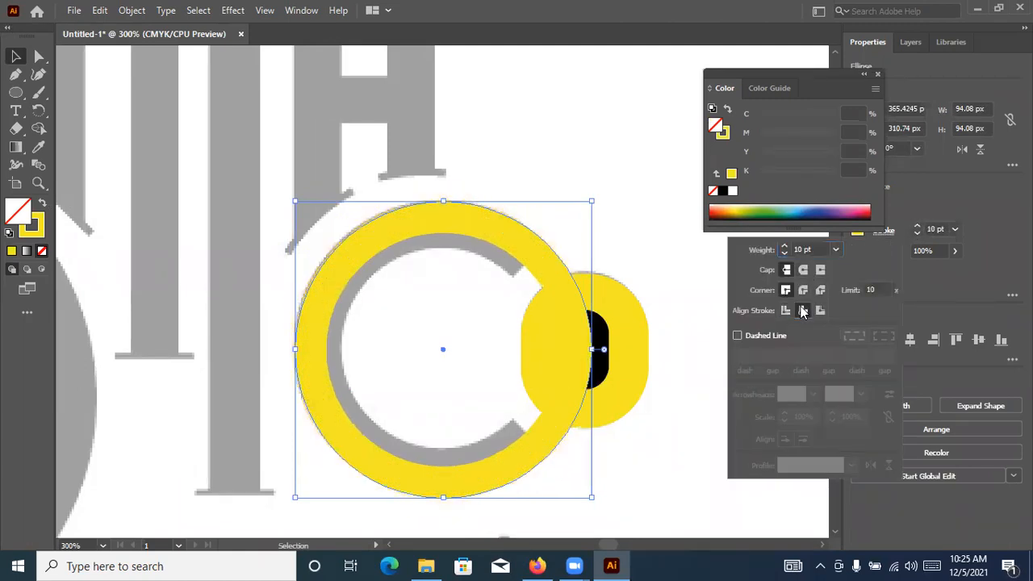
click(918, 229)
click(918, 227)
click(918, 227)
click(918, 227)
click(918, 228)
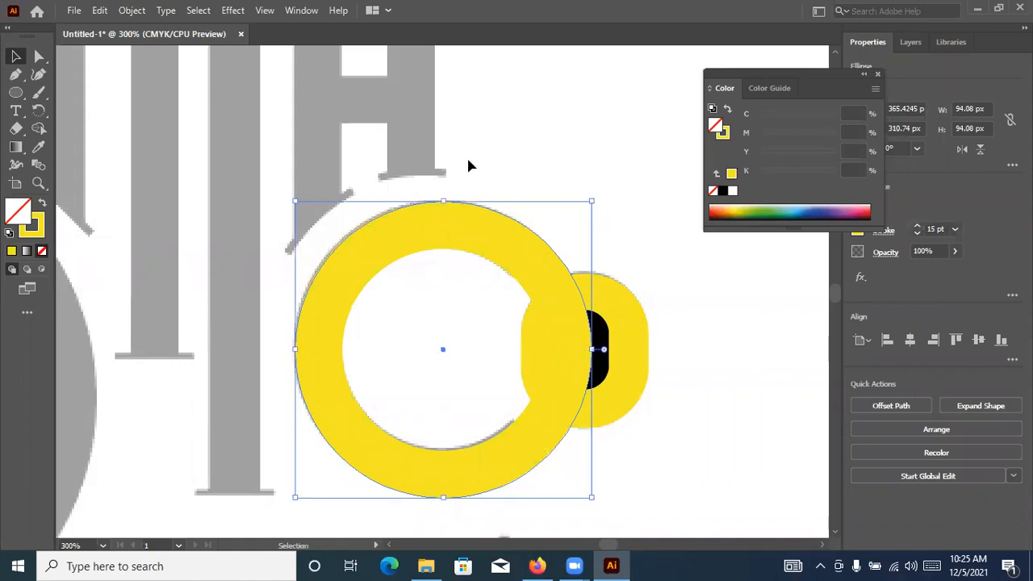
Align the circle's stroke to the centre and scale the circle from its centre to about 80.4 px to match the letter C
click(884, 231)
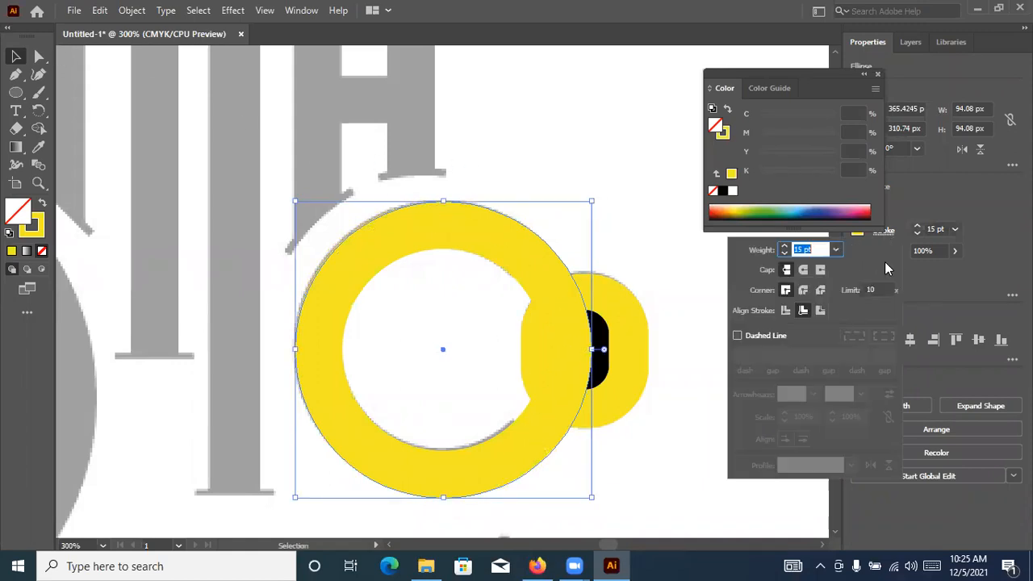
click(787, 310)
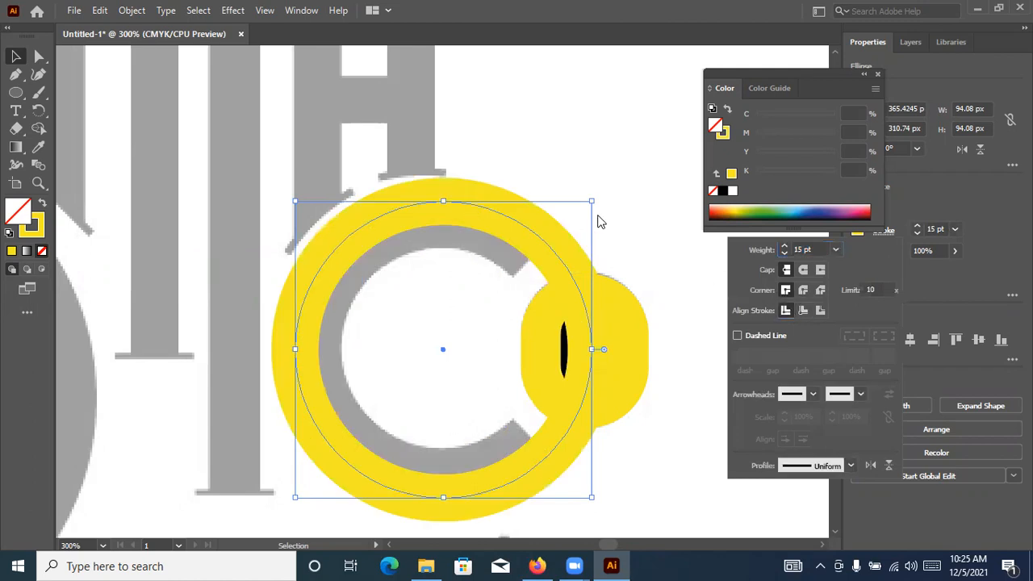
drag(590, 203, 569, 227)
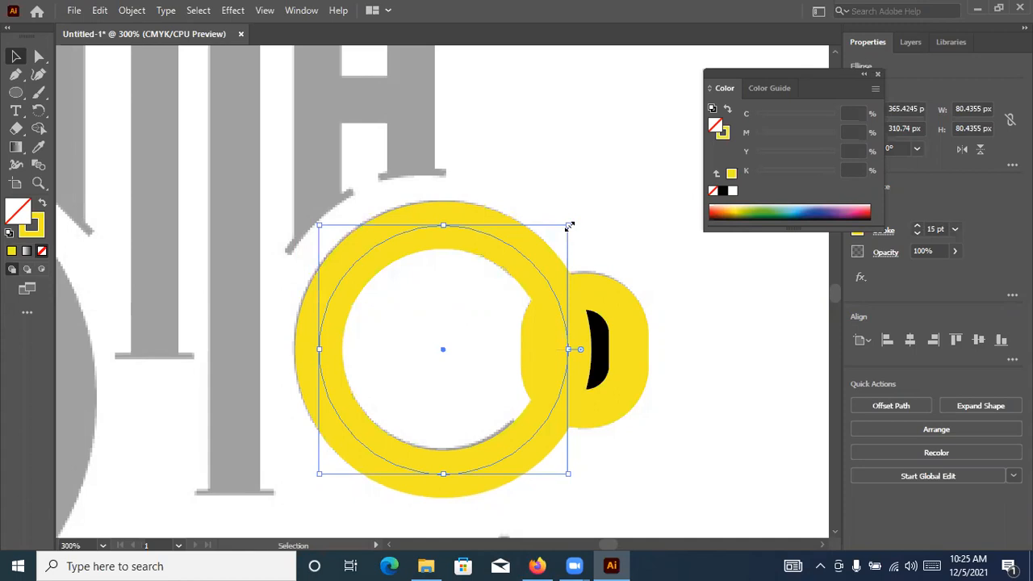
Scale the yellow circle to about 79 px and nudge it into line with the letter C's outline
drag(530, 266, 530, 270)
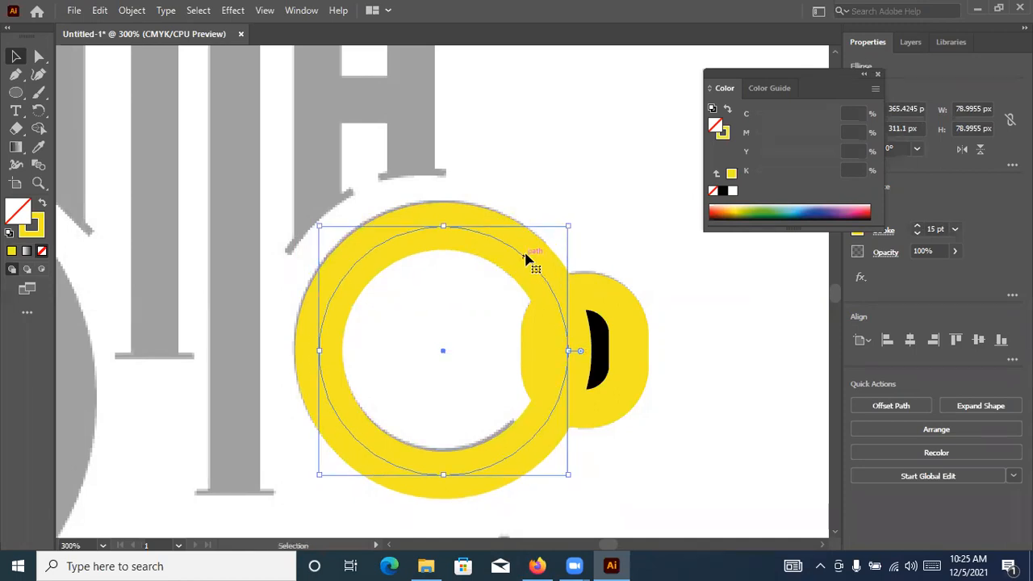
key(Down)
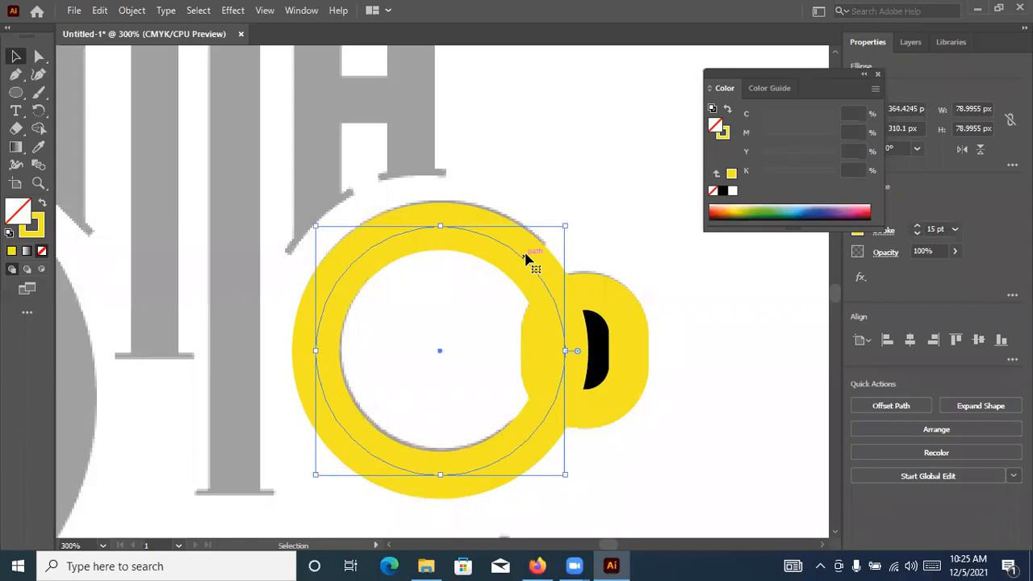
key(Up)
click(648, 230)
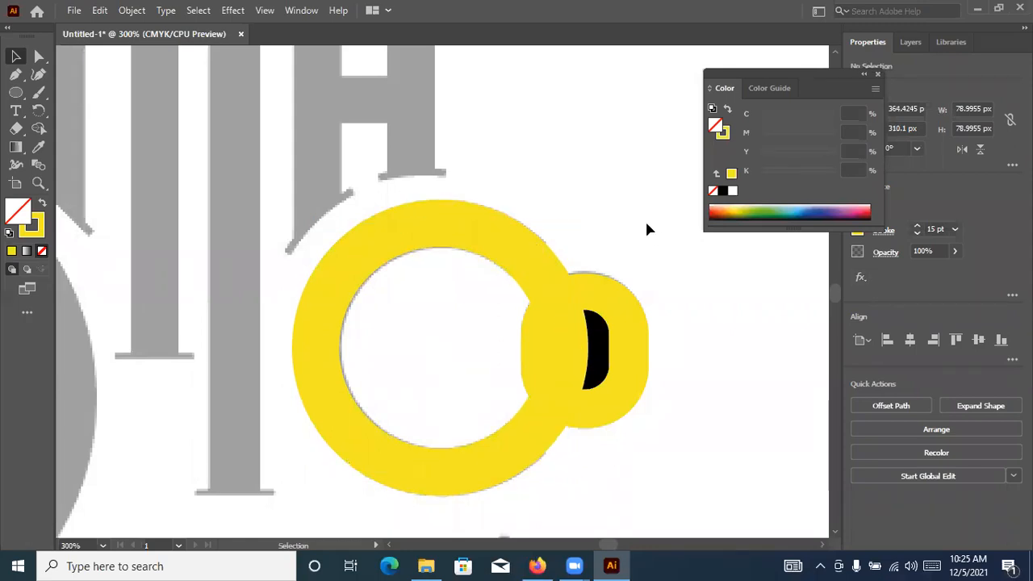
Lower the yellow circle's opacity to 33% and check it against both open ends of the letter C
click(539, 271)
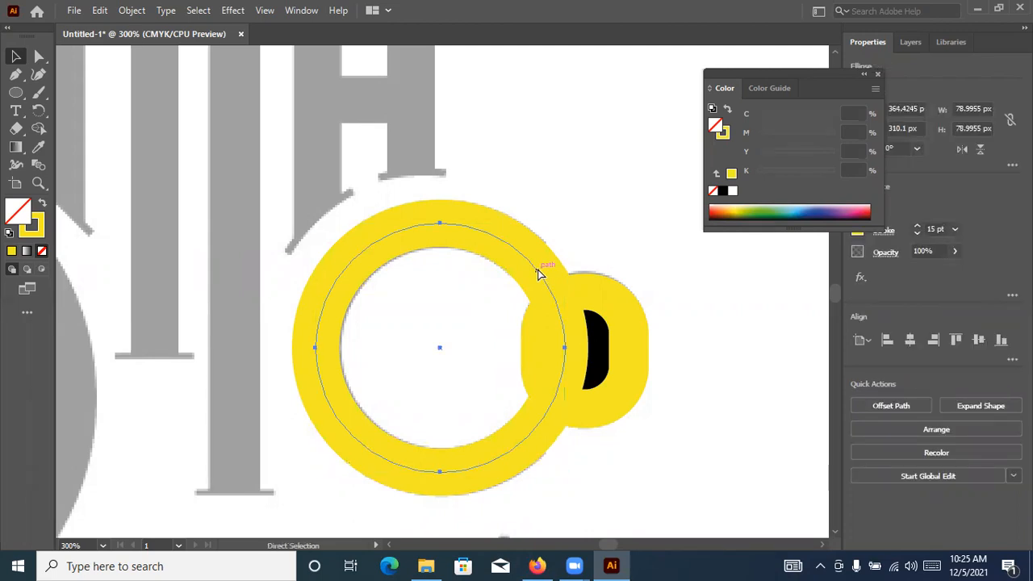
key(ctrl+y)
key(v)
key(ctrl+y)
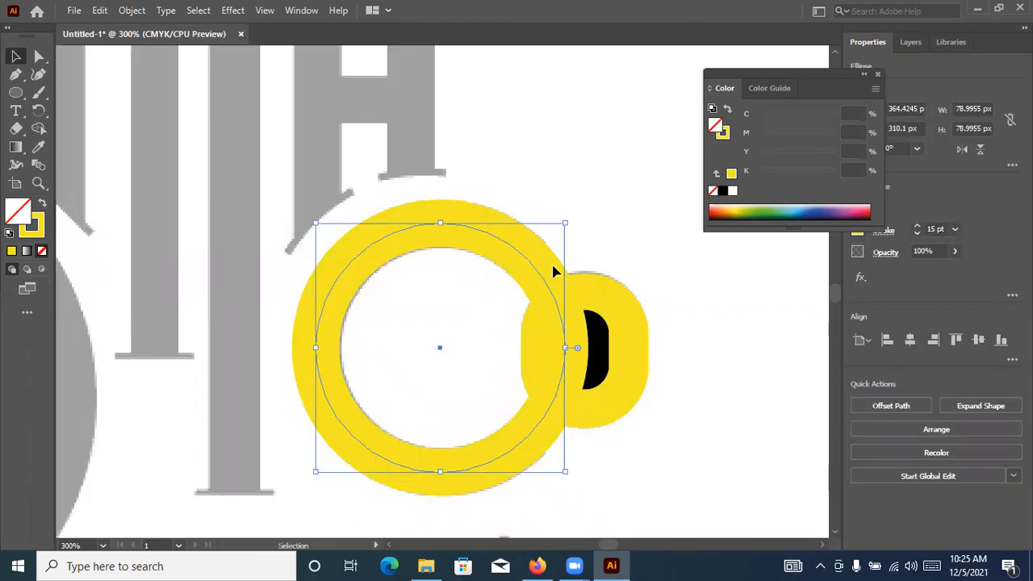
click(954, 251)
drag(905, 274, 917, 275)
click(610, 166)
scroll(561, 255, up, 2)
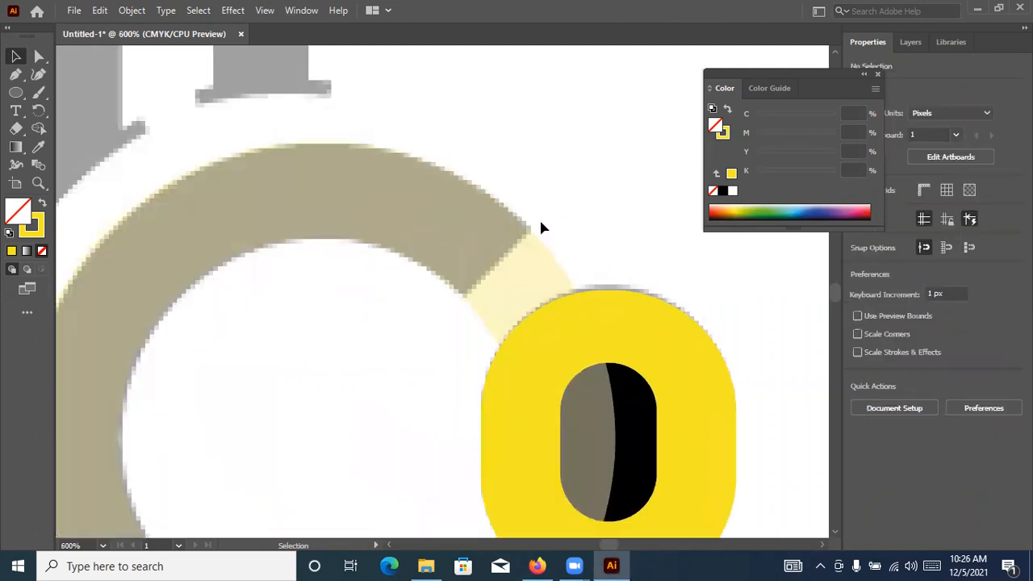
scroll(446, 325, down, 5)
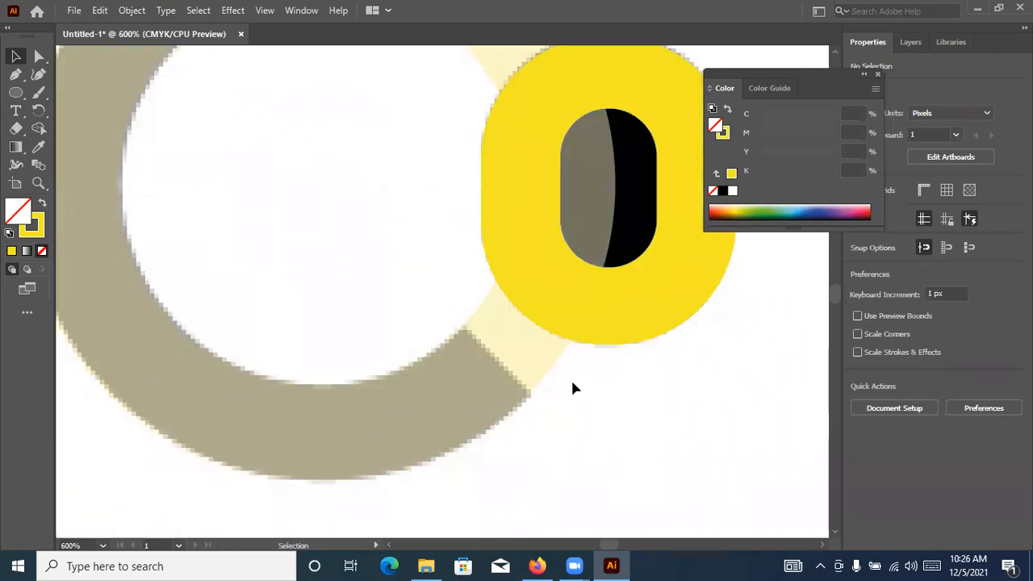
scroll(573, 381, up, 1)
scroll(572, 330, down, 2)
drag(572, 272, 540, 331)
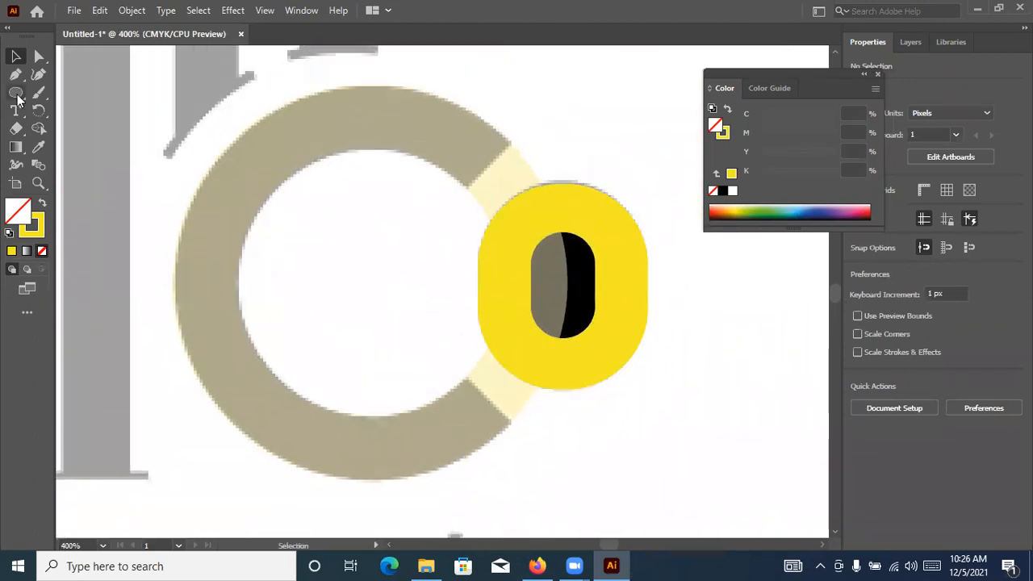
Draw a diagonal line segment about 14.9 px wide and 14.9 px high along the upper cut of the letter C
click(17, 95)
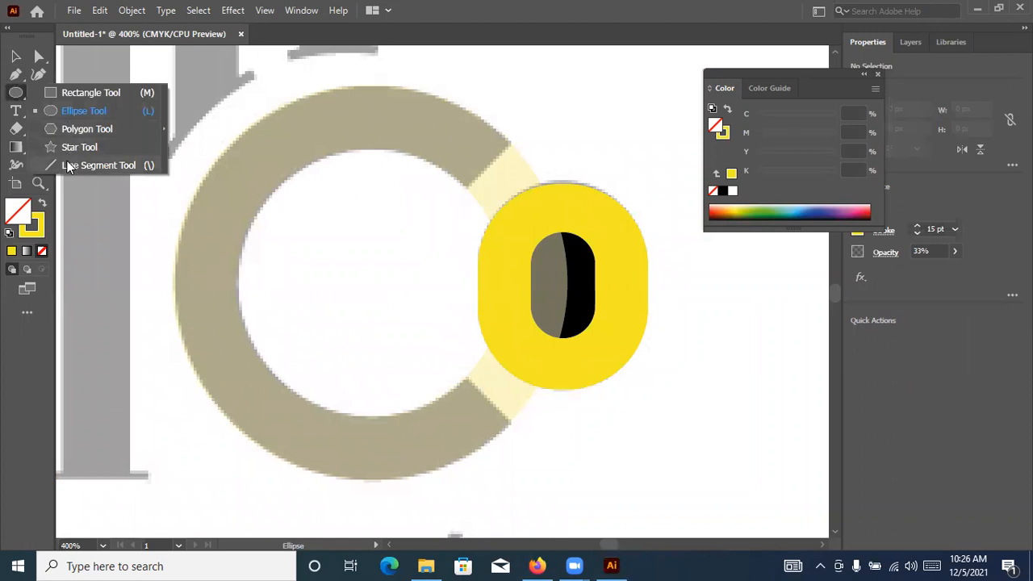
click(98, 165)
scroll(508, 142, up, 4)
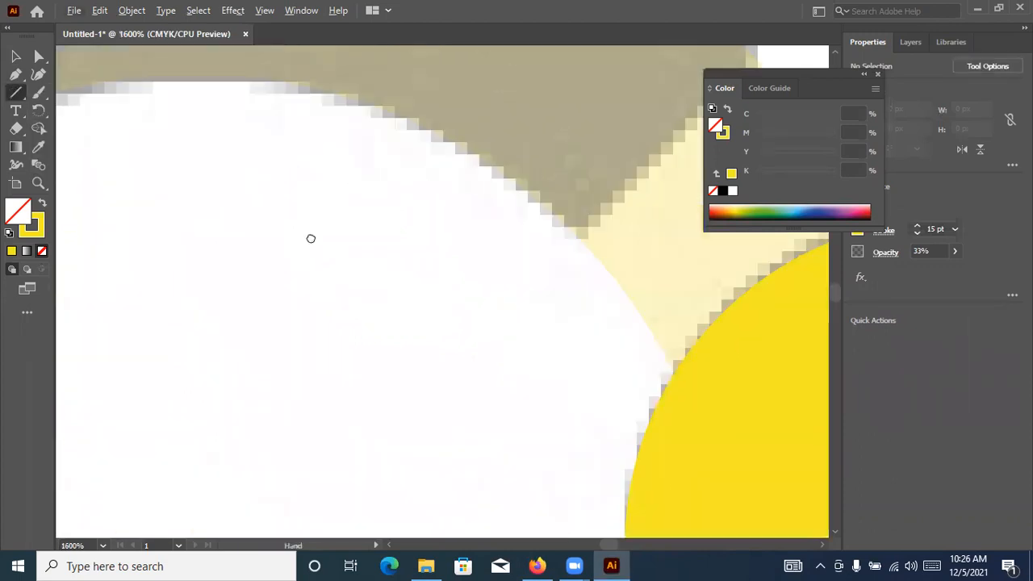
scroll(462, 184, up, 2)
drag(530, 164, 280, 414)
scroll(380, 345, down, 6)
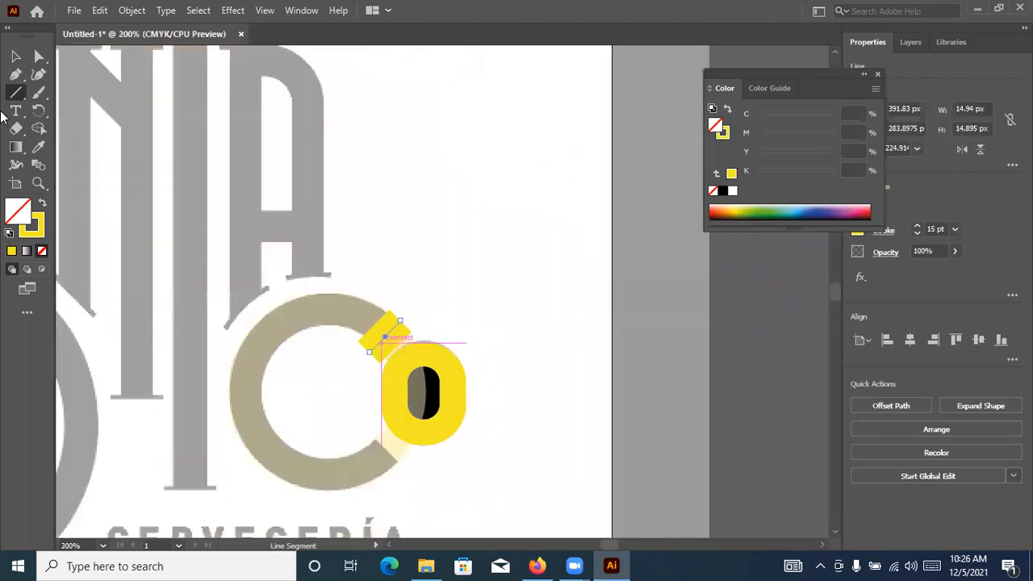
Draw a second diagonal line segment about 14.2 px wide and 14.7 px high along the lower cut of the letter C
key(v)
scroll(352, 365, up, 2)
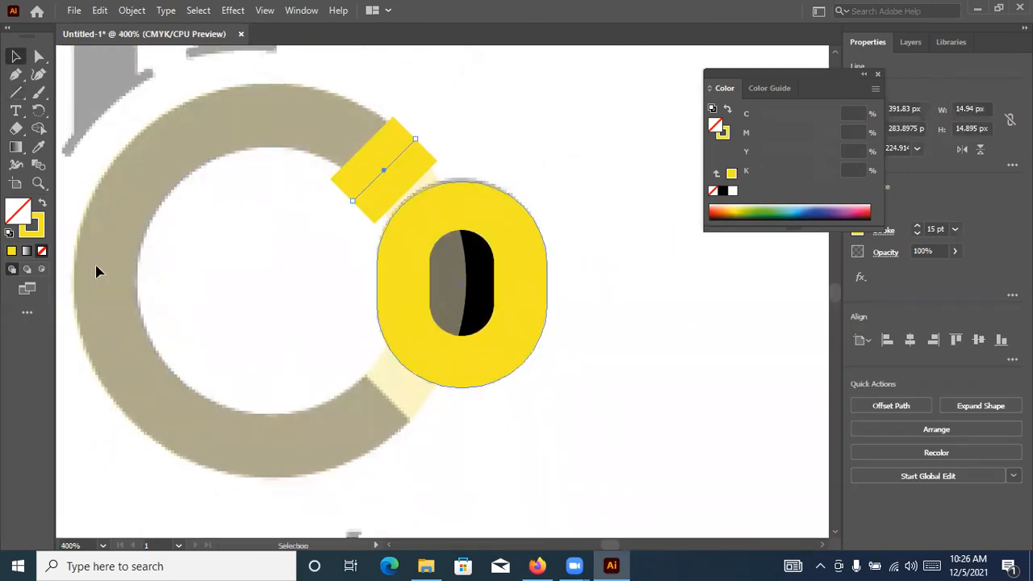
click(13, 97)
scroll(392, 374, up, 3)
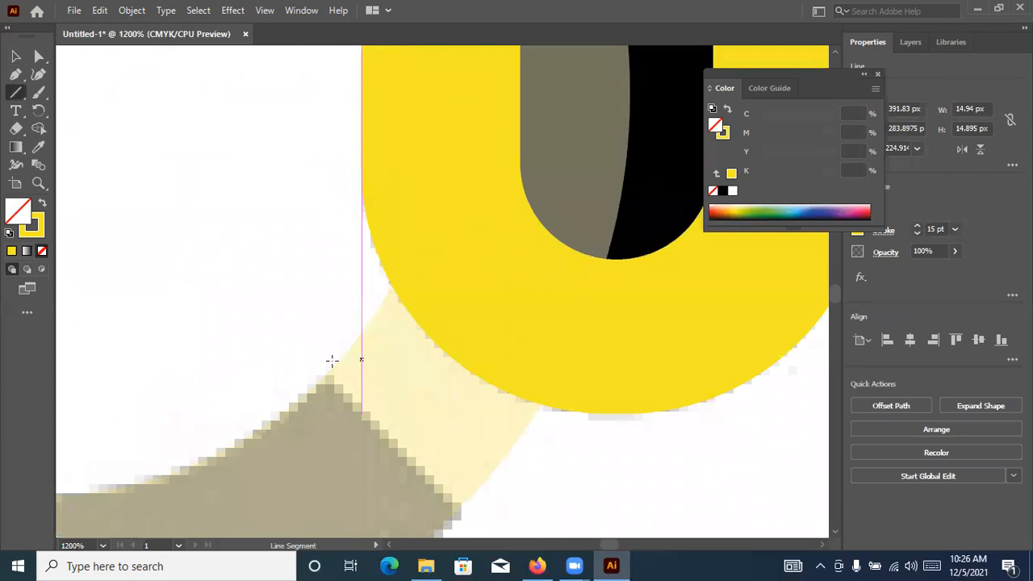
scroll(355, 284, down, 2)
scroll(355, 285, down, 1)
drag(311, 154, 490, 340)
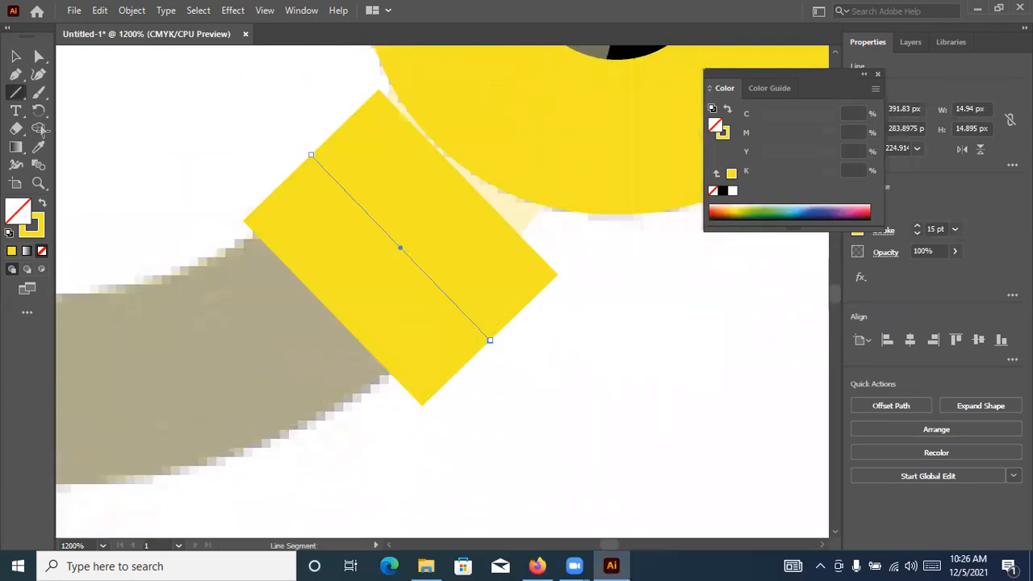
click(16, 55)
Restore the yellow circle's opacity to 100%
key(ctrl+1)
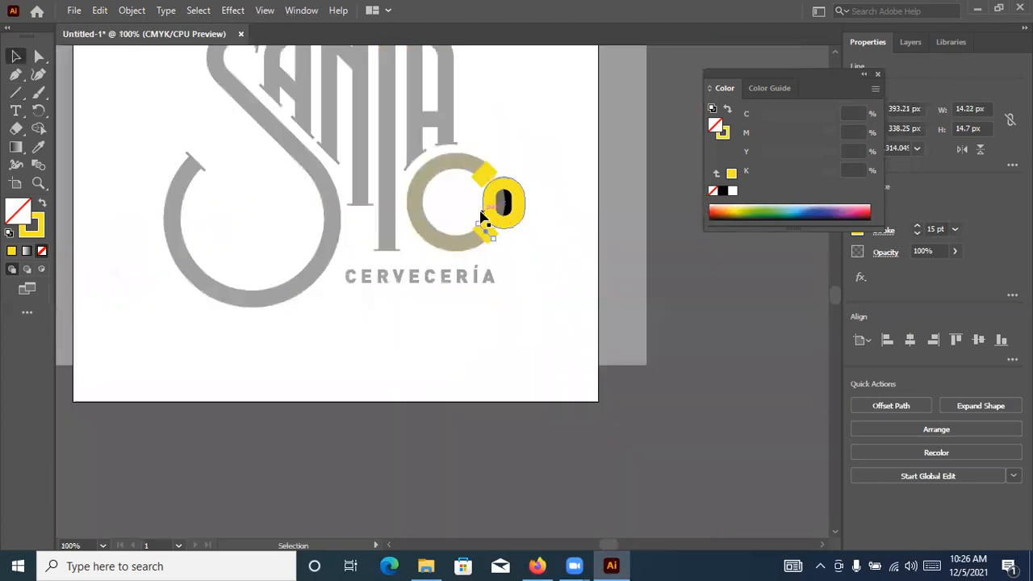
key(ctrl+plus)
key(ctrl+shift+a)
click(396, 121)
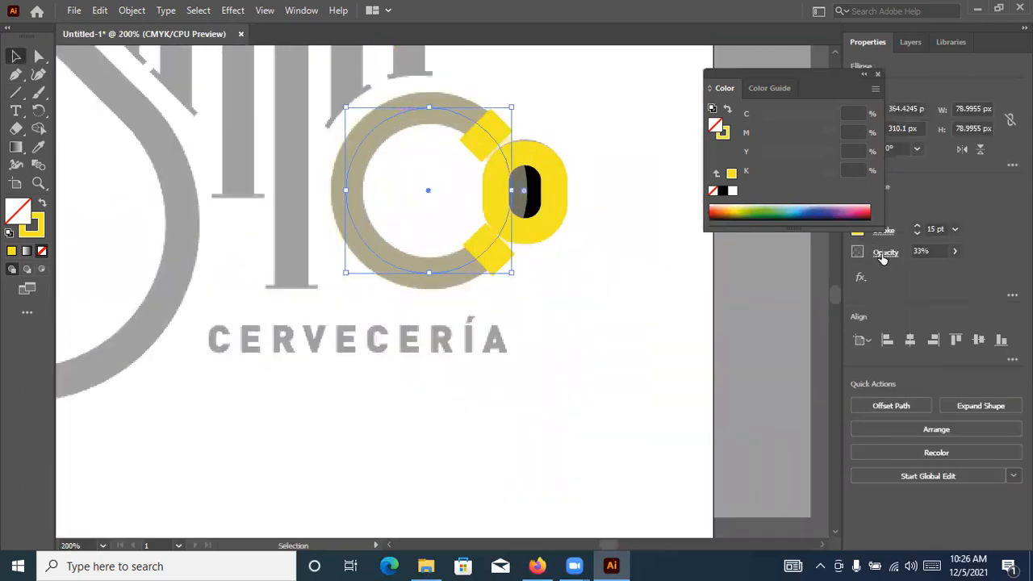
click(955, 251)
drag(928, 273, 958, 271)
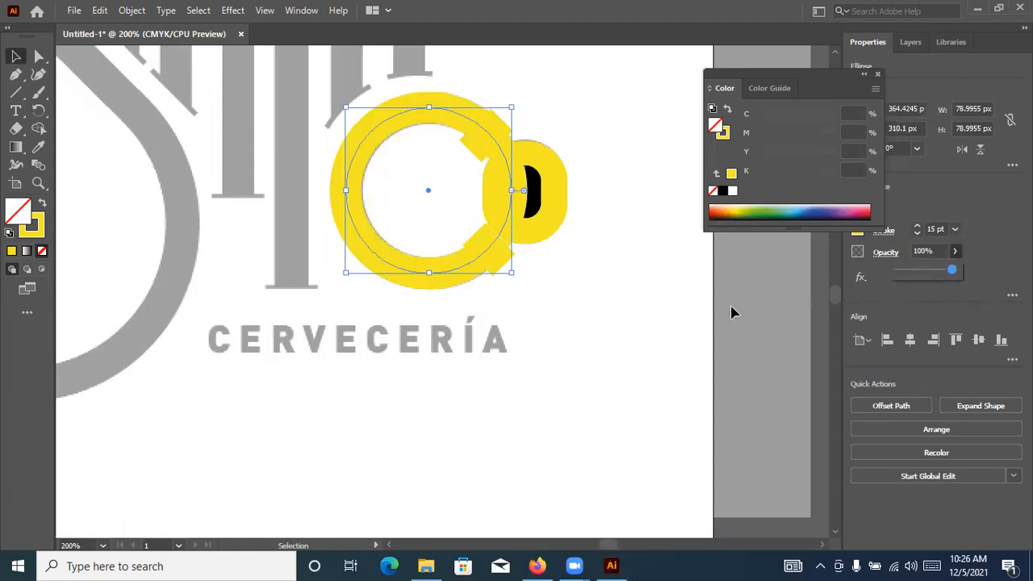
Select the circle with both diagonal lines and remove the arc between the lines using Shape Builder
click(495, 93)
click(487, 135)
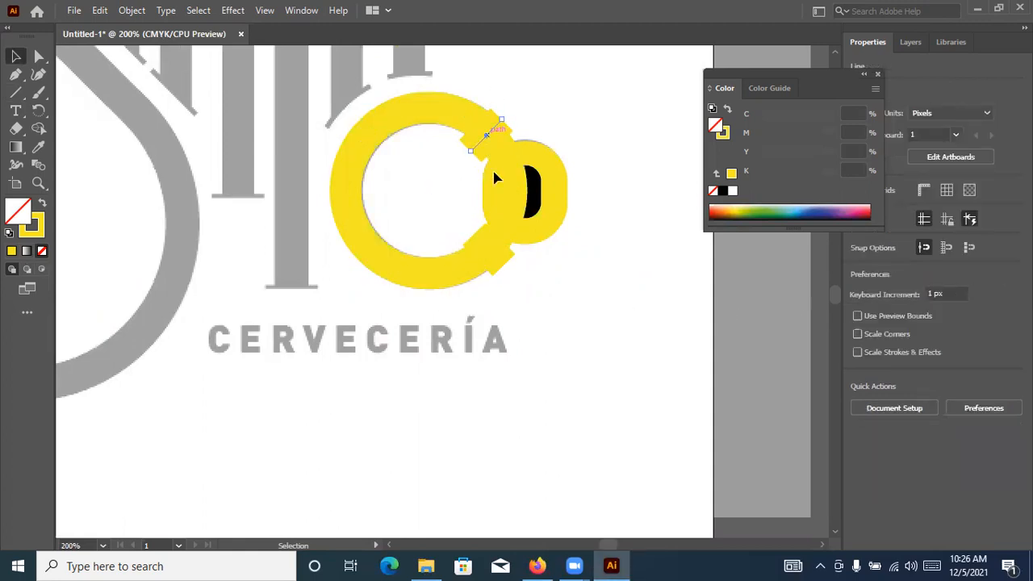
shift+click(492, 259)
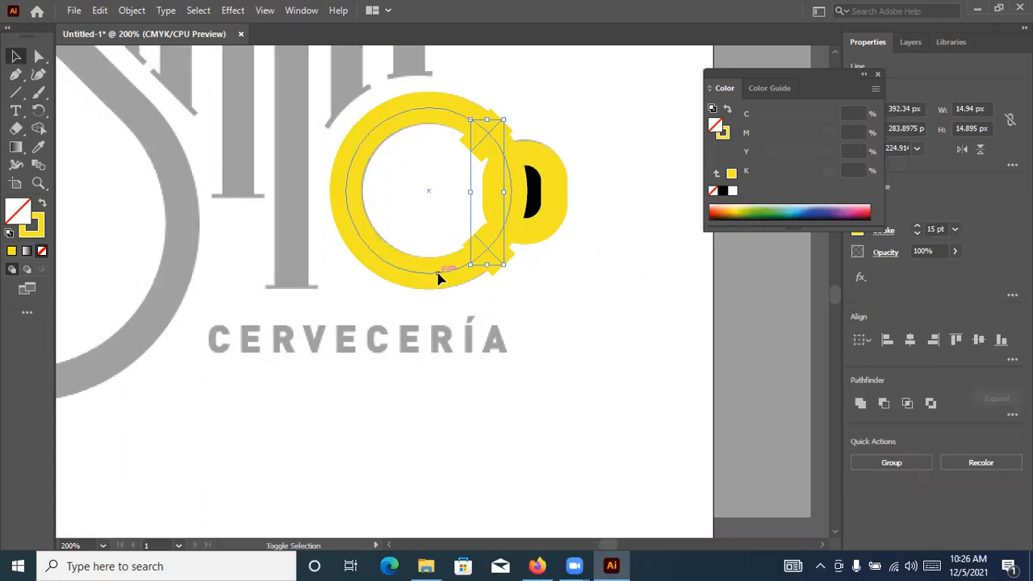
click(383, 260)
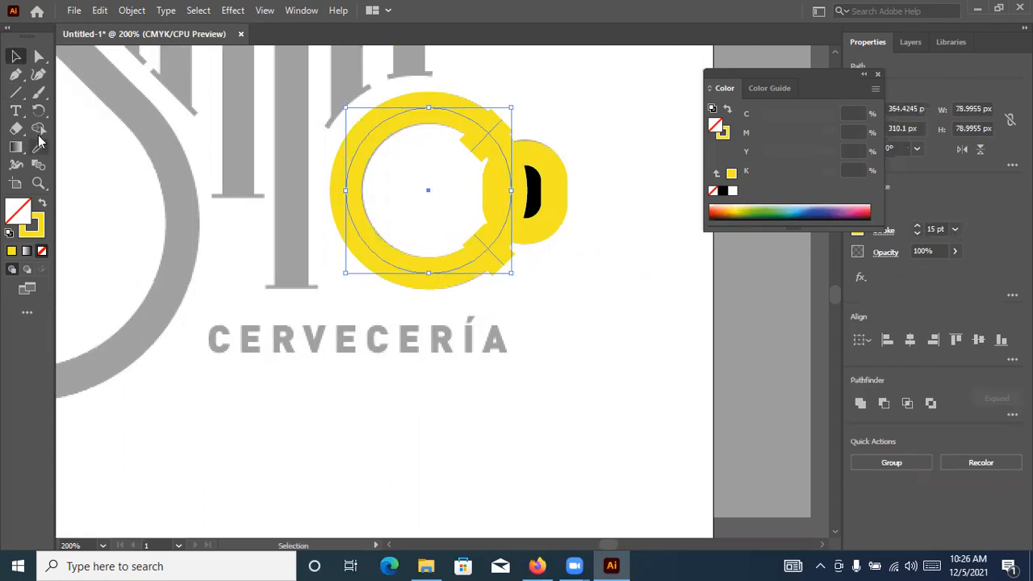
key(shift+m)
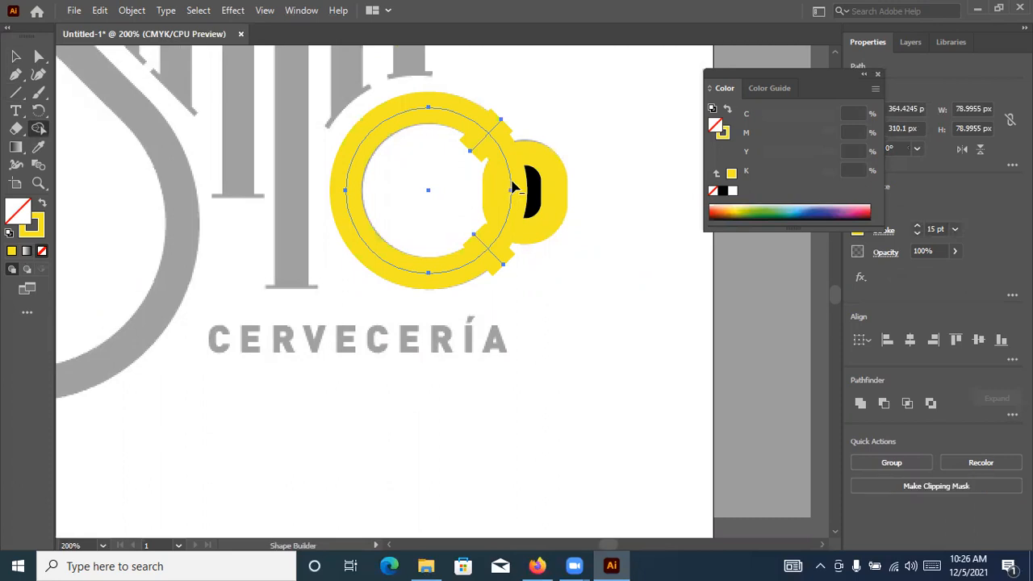
key(v)
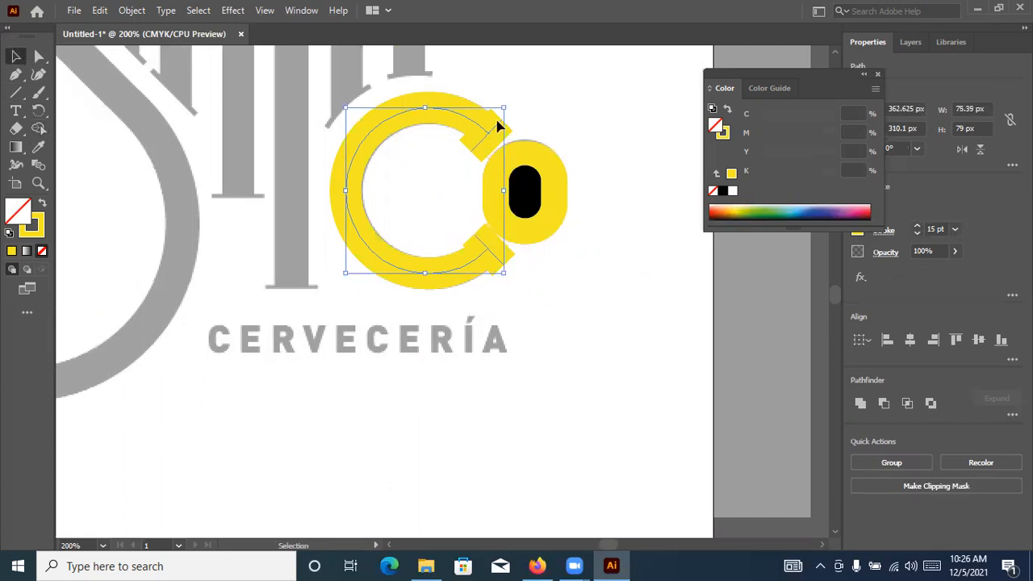
Delete the two diagonal cutting lines from the open ends of the C
key(ctrl+shift+a)
click(494, 142)
key(Delete)
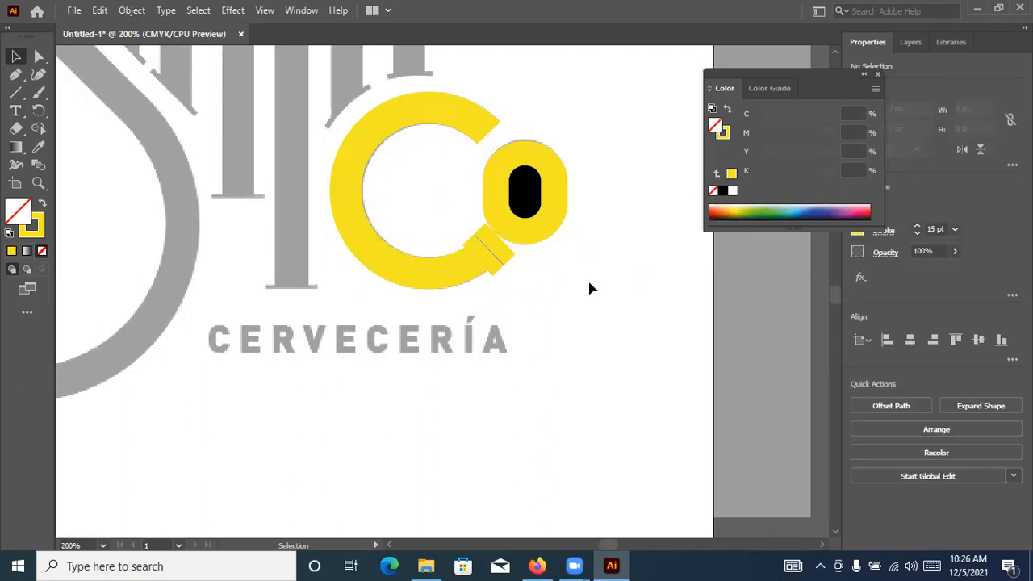
key(Delete)
scroll(528, 288, up, 3)
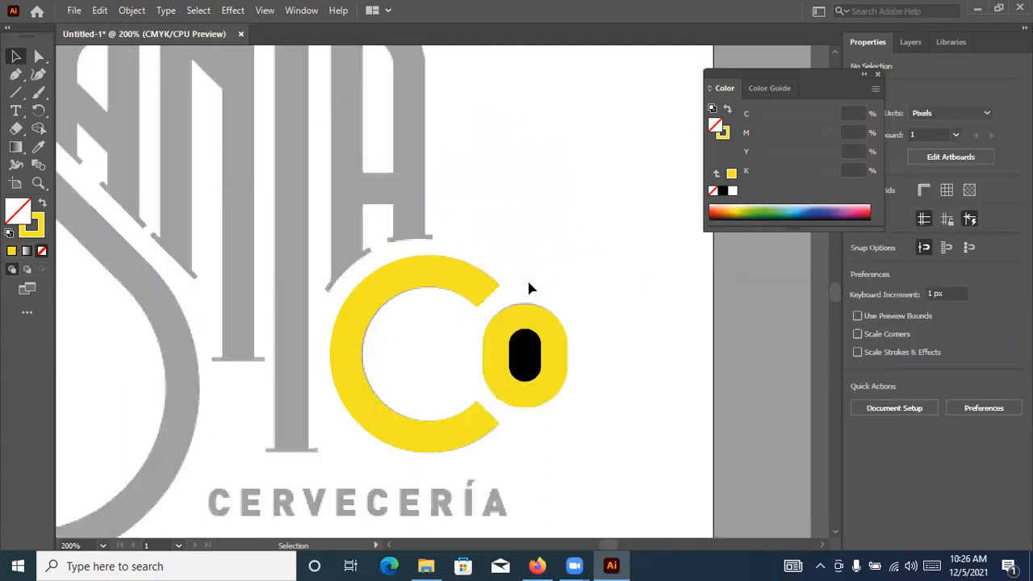
Sample the reference logo's grey onto the C path and swap it from fill to stroke
click(460, 278)
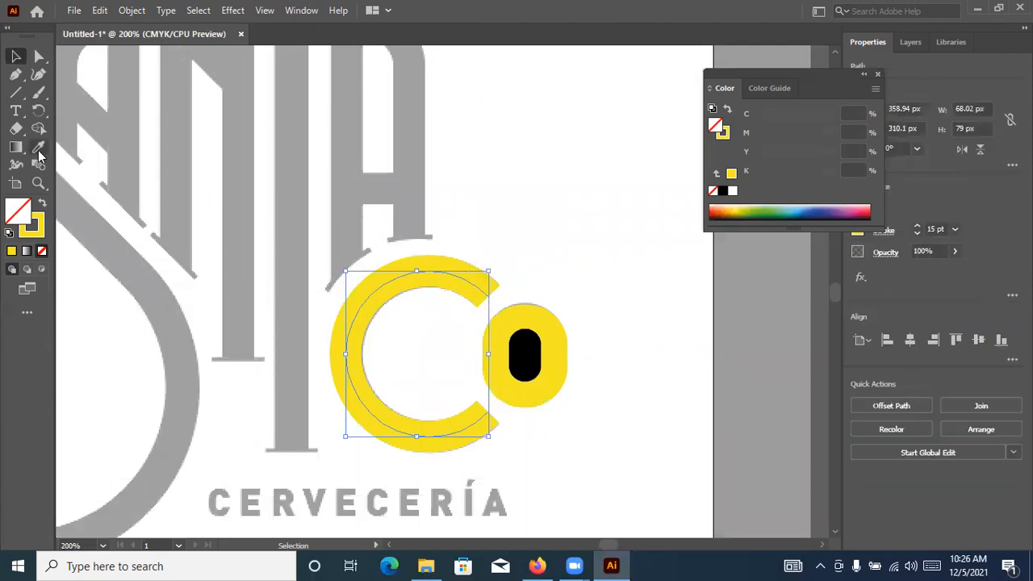
click(38, 148)
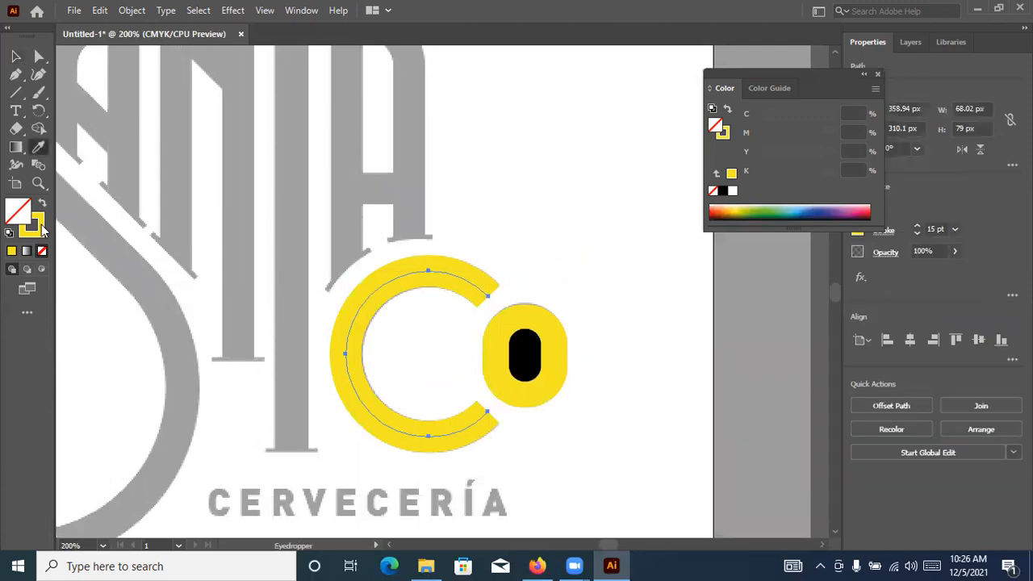
click(134, 110)
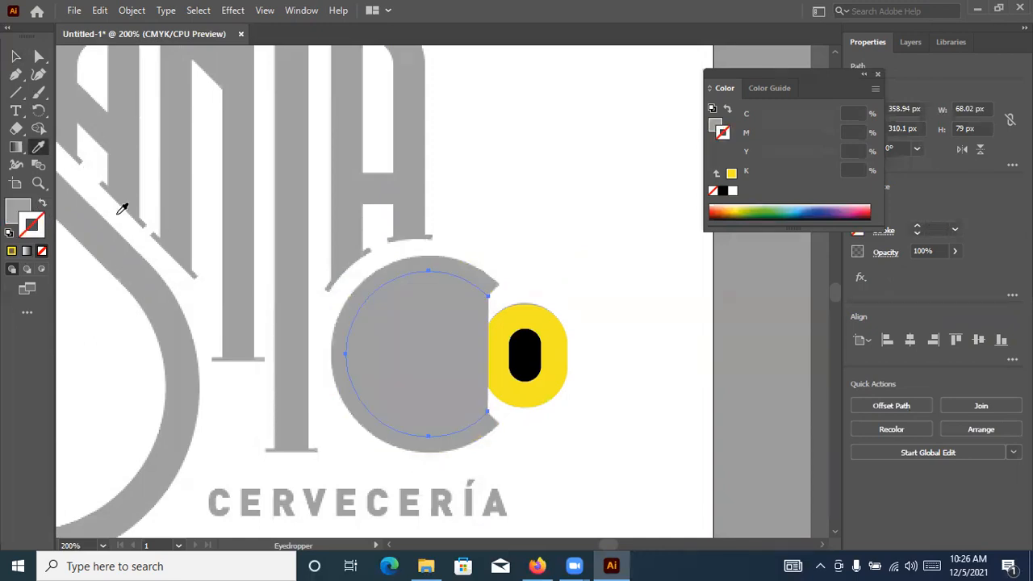
key(shift+x)
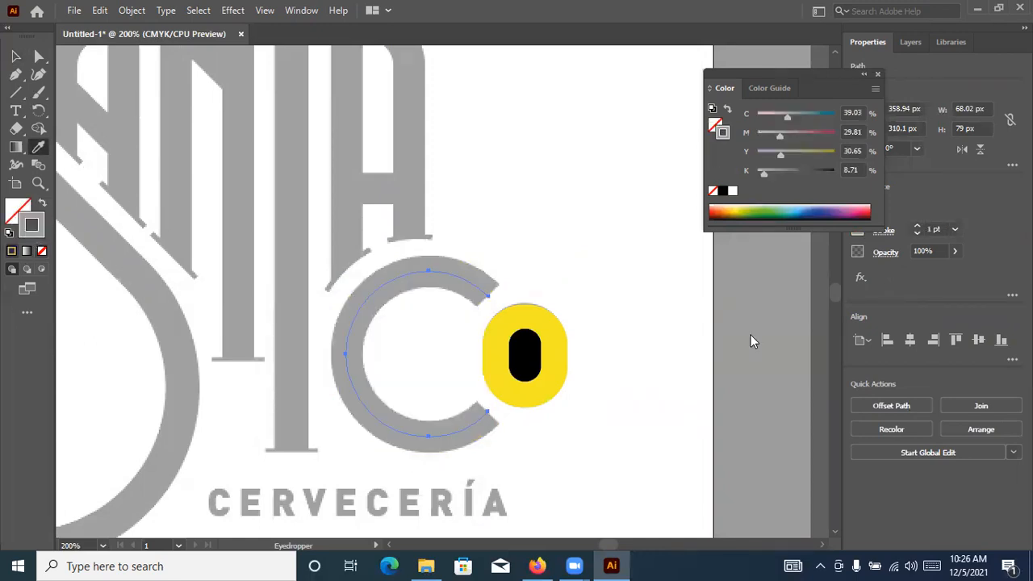
Change the C path's stroke colour to near-black, about C 82, M 72, Y 62, K 91
double_click(31, 224)
click(376, 365)
click(328, 363)
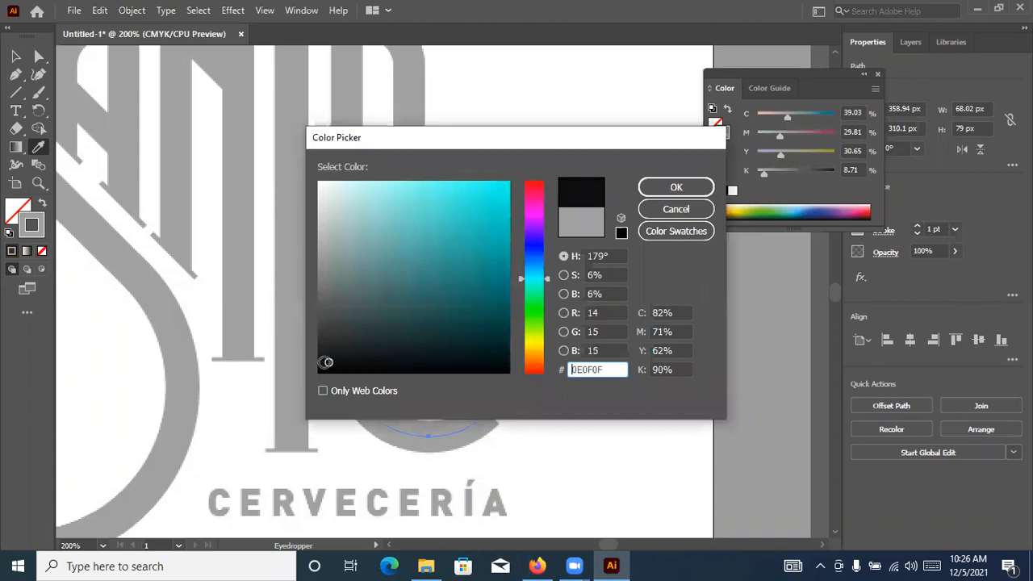
key(Return)
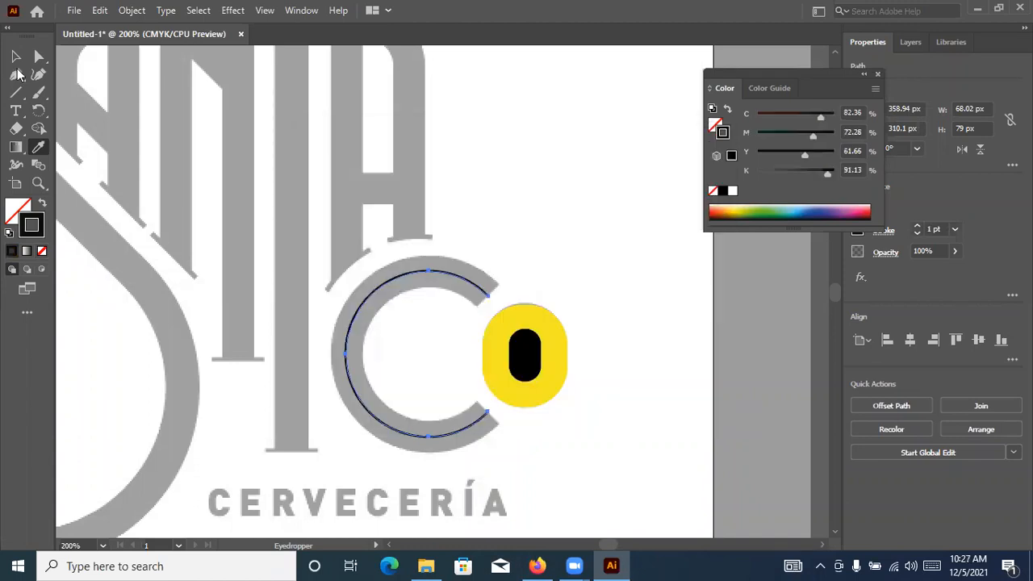
Increase the C path's stroke weight to 15 pt
click(16, 59)
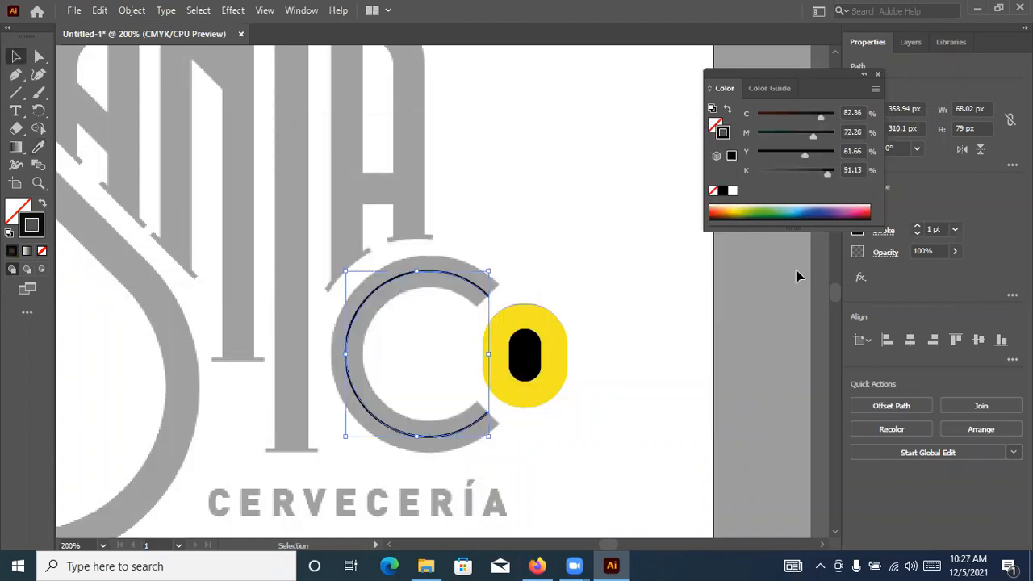
click(917, 230)
click(917, 229)
click(917, 229)
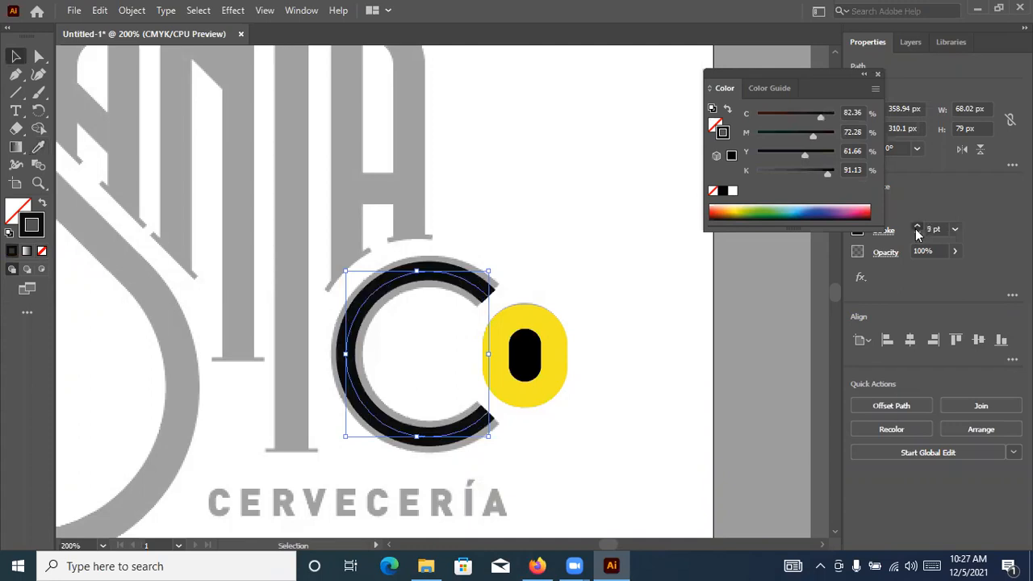
click(918, 229)
click(917, 230)
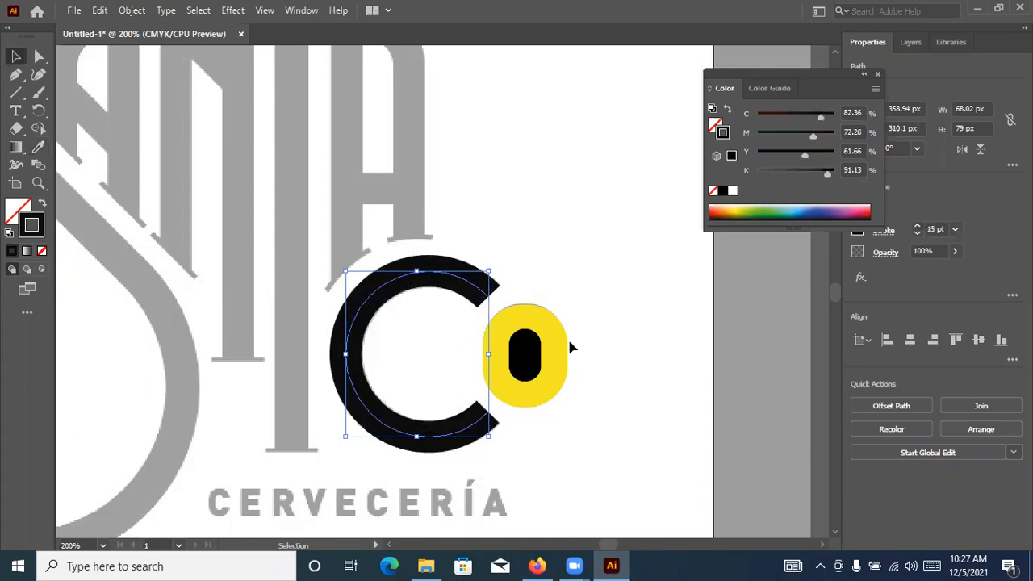
Sample the C's near-black colour onto the inner shape of the o
click(516, 357)
click(527, 356)
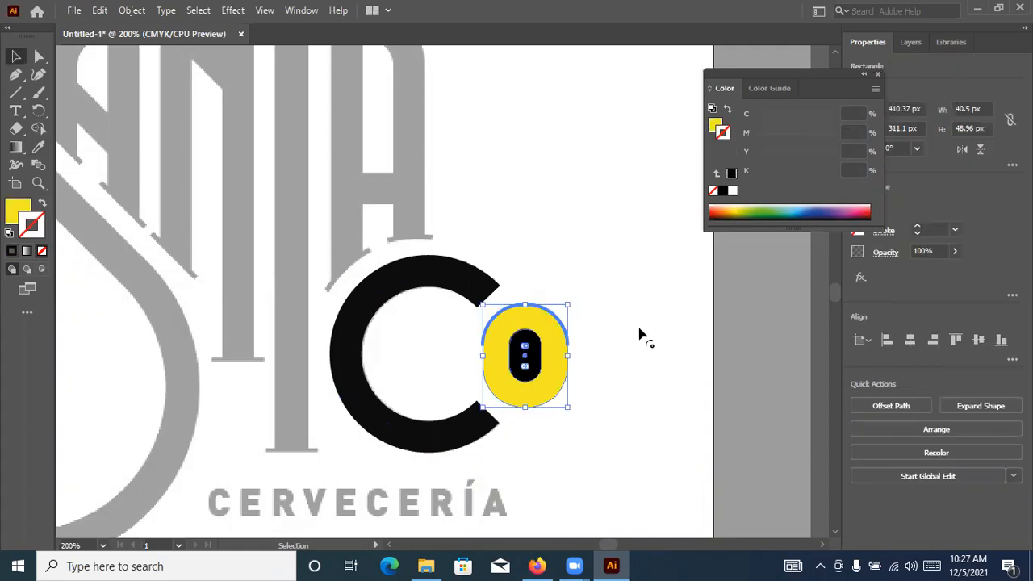
scroll(557, 371, up, 2)
click(487, 341)
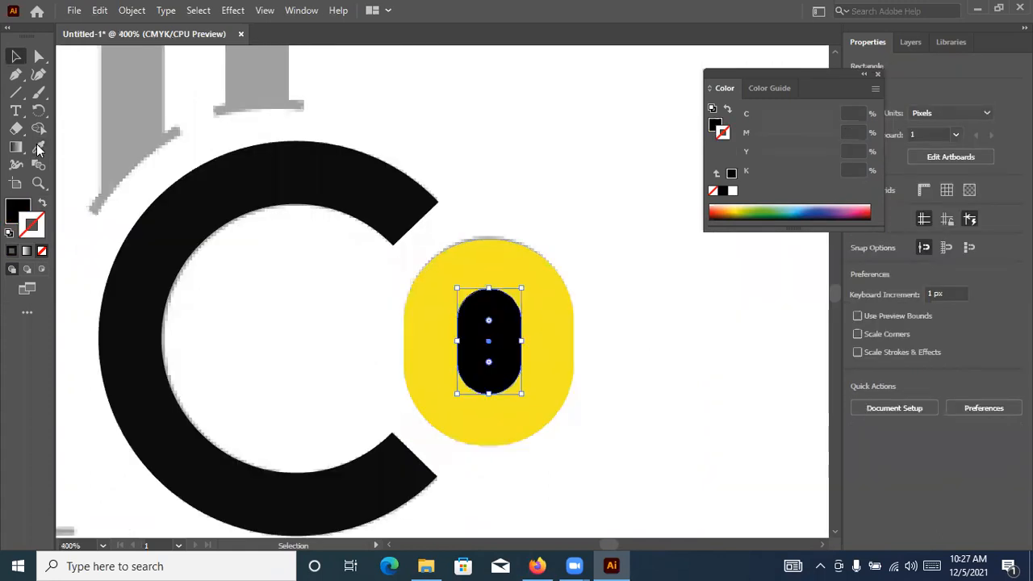
key(i)
click(237, 203)
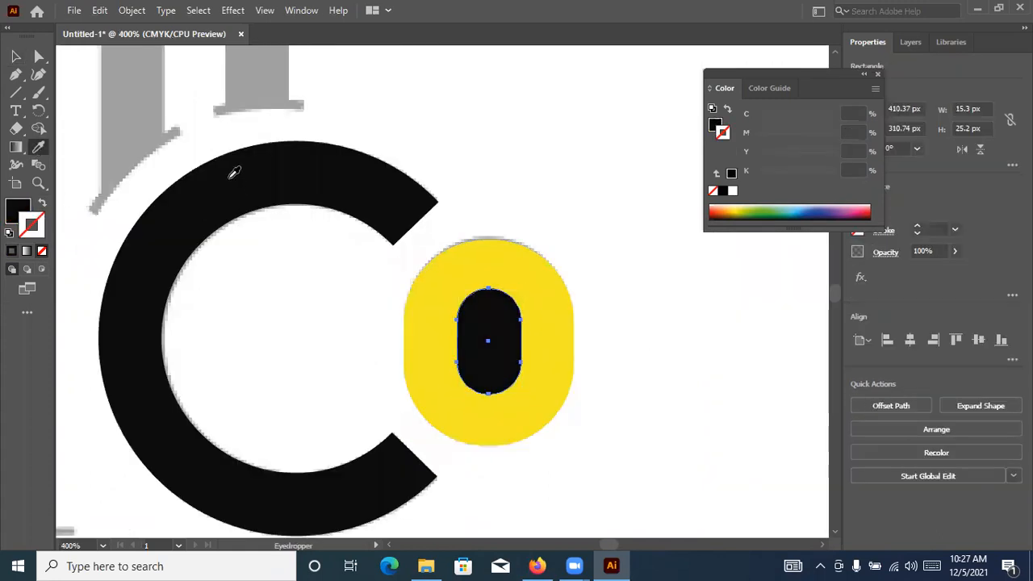
Fill the o's inner shape with white and remove its stroke
click(41, 203)
click(16, 55)
click(482, 328)
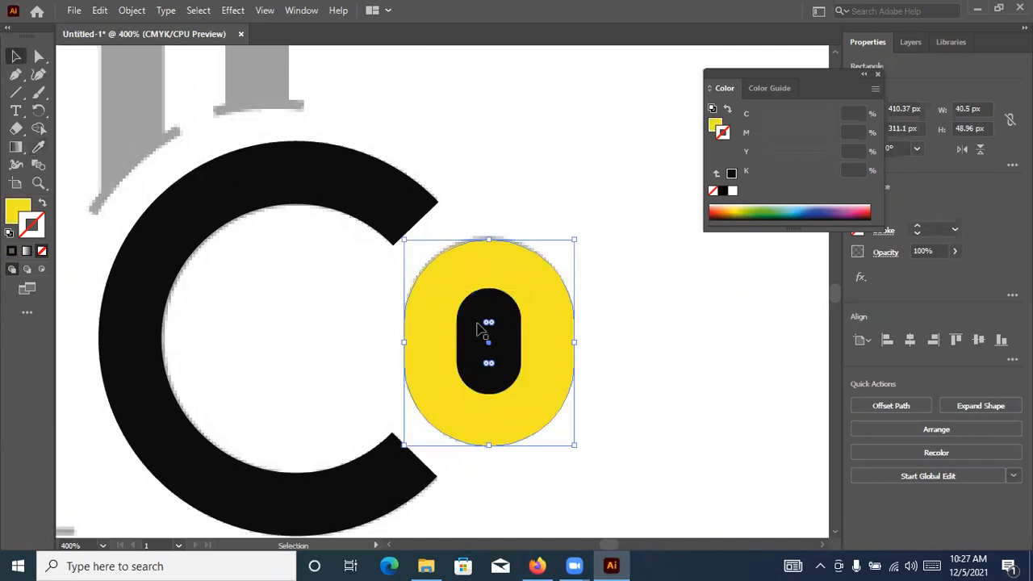
click(733, 194)
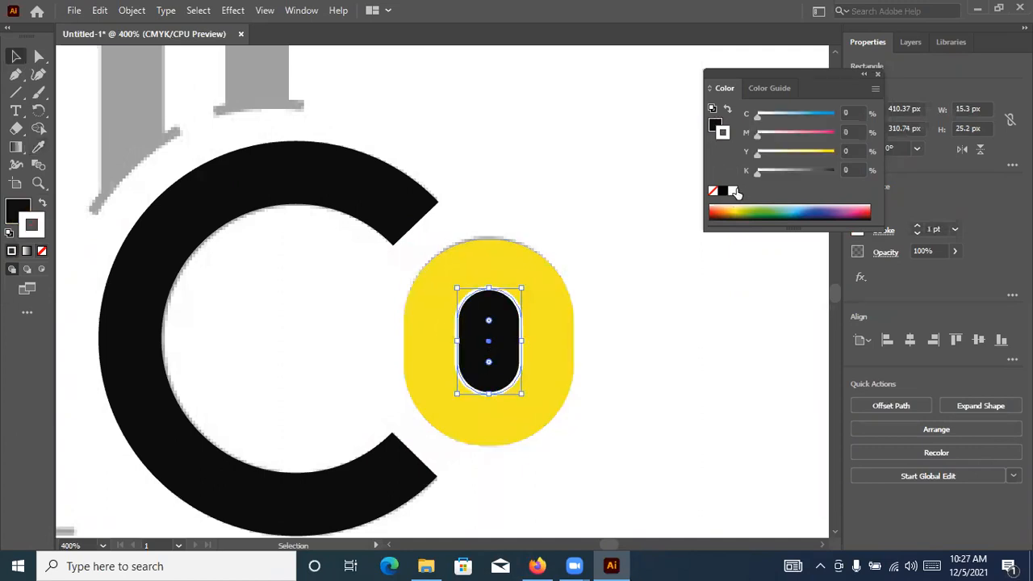
click(42, 203)
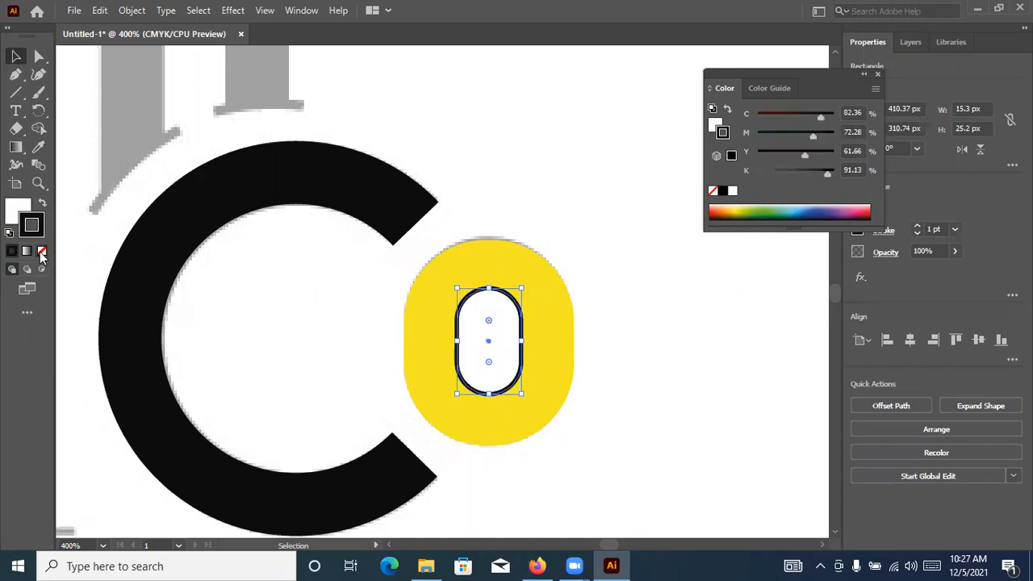
Sample the C's near-black colour onto the o's yellow outer shape and deselect it
click(509, 252)
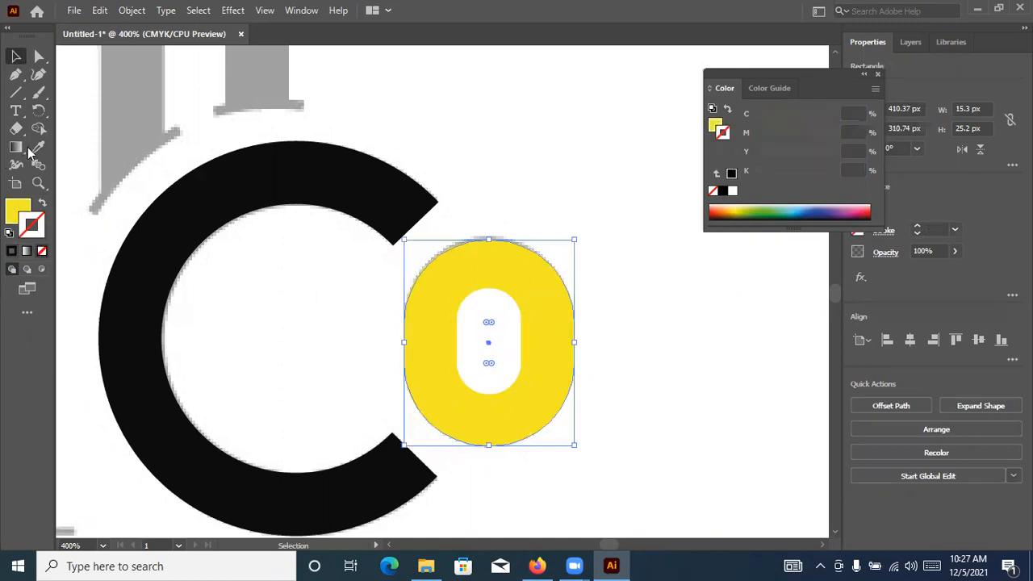
click(209, 189)
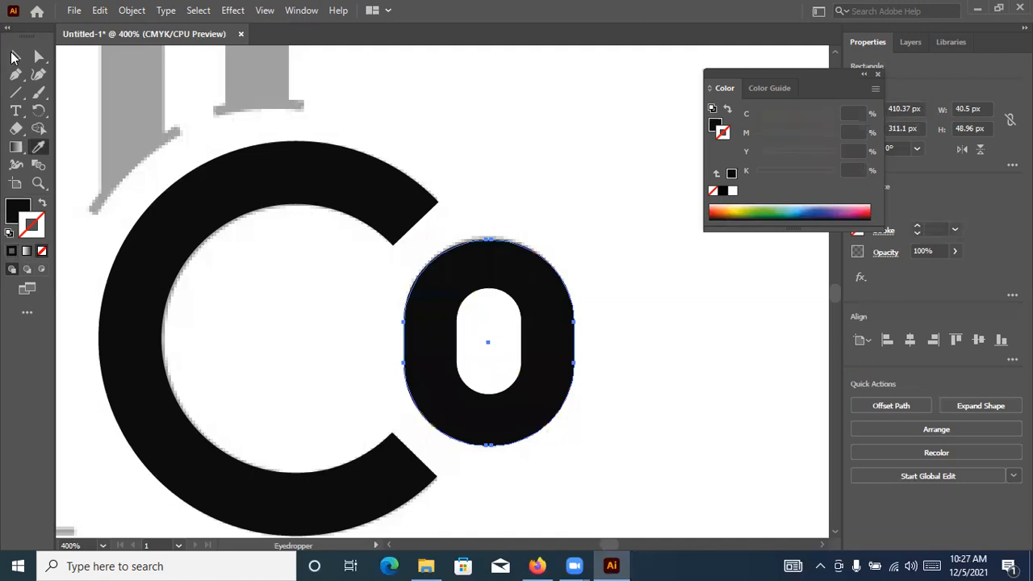
key(v)
click(510, 168)
Draw a rectangle about 44 × 94 px over the upper part of SANTA's final A, ending at the crossbar's lower edge
scroll(510, 168, down, 3)
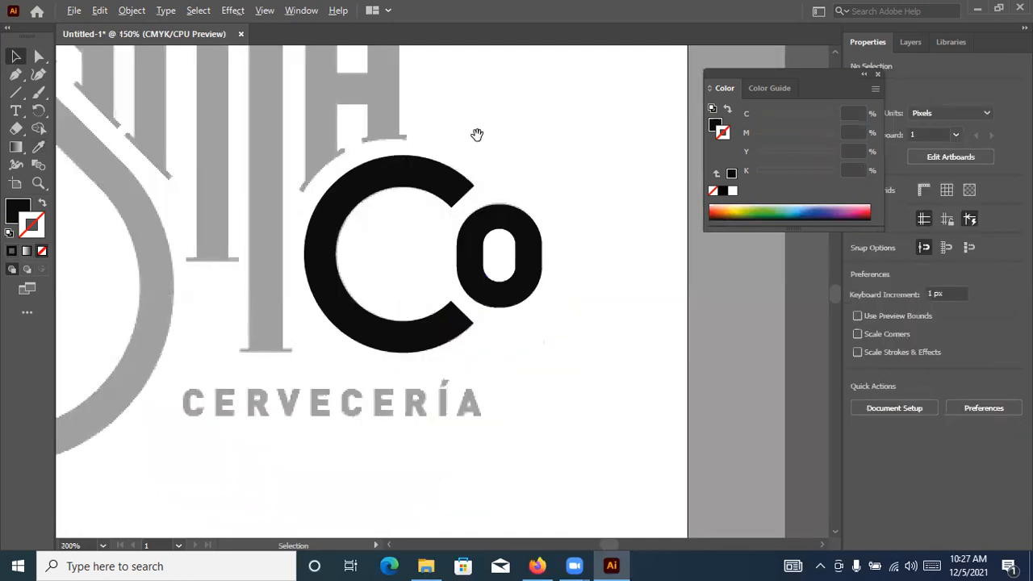
drag(558, 284, 549, 306)
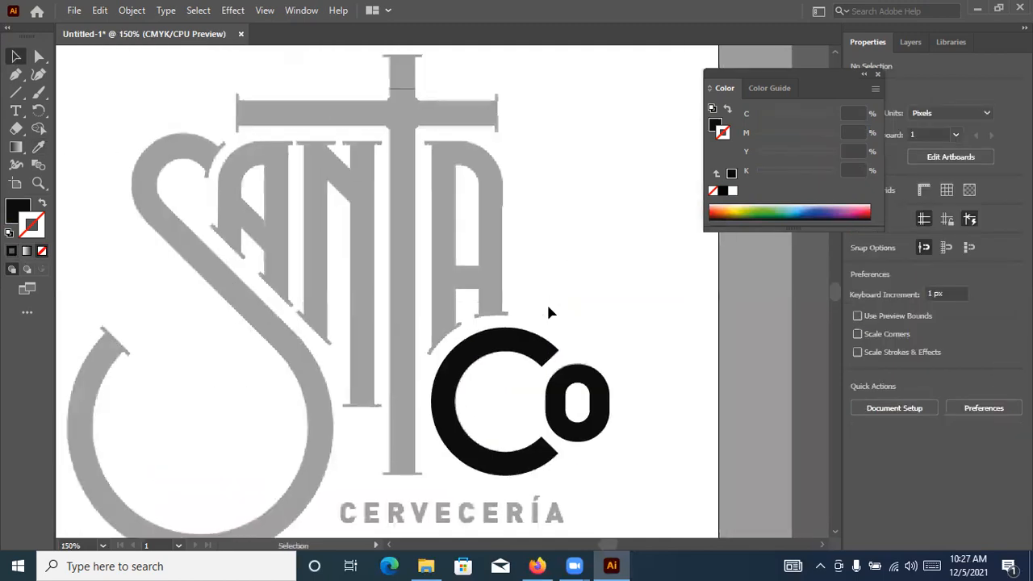
scroll(500, 302, up, 3)
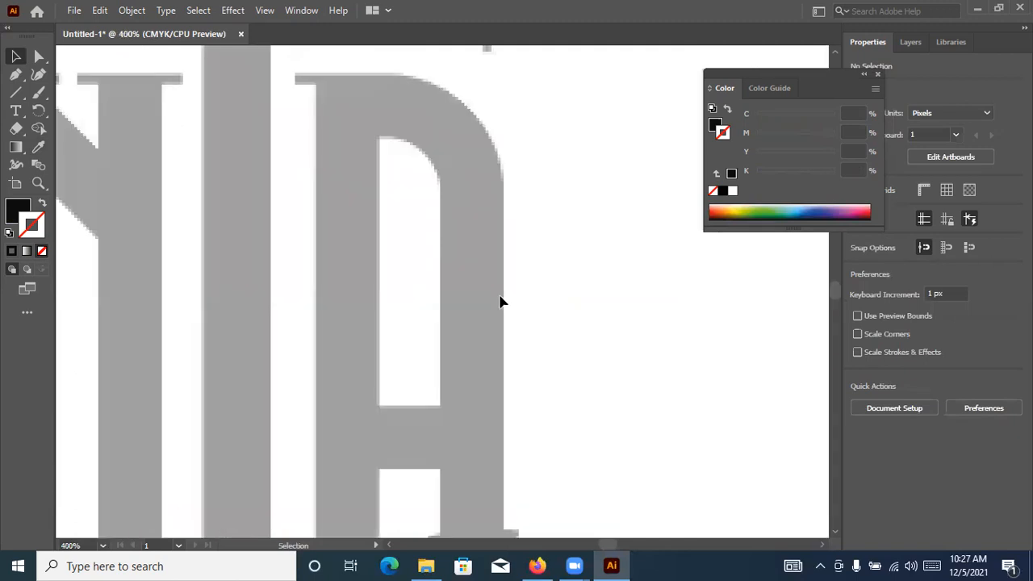
scroll(500, 302, down, 1)
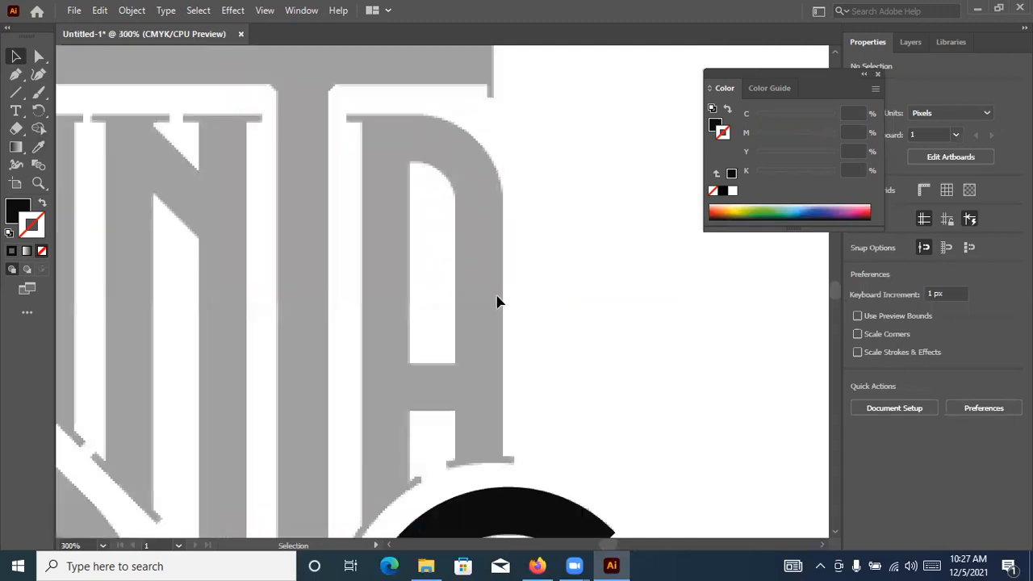
scroll(484, 299, down, 1)
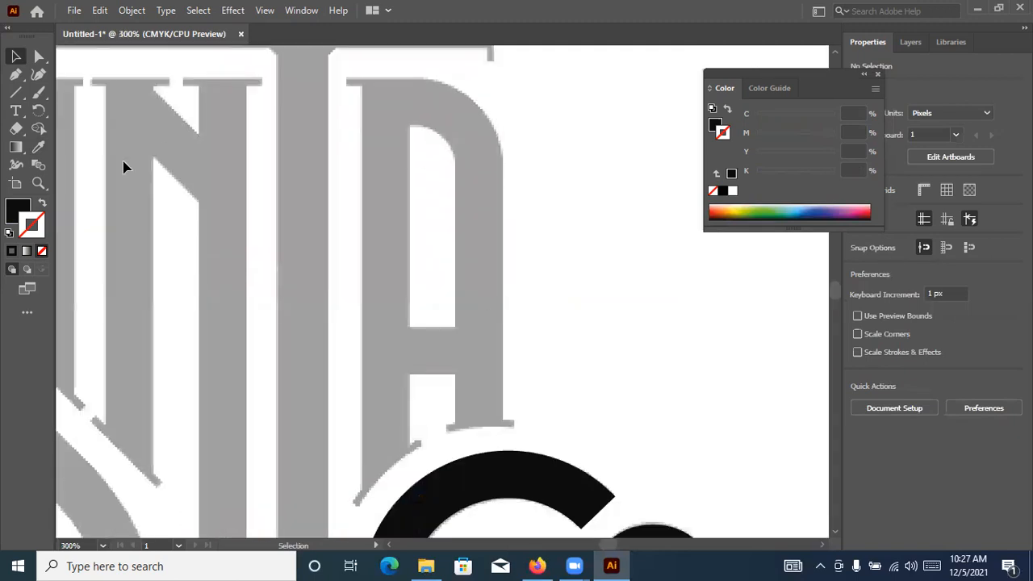
click(15, 91)
key(m)
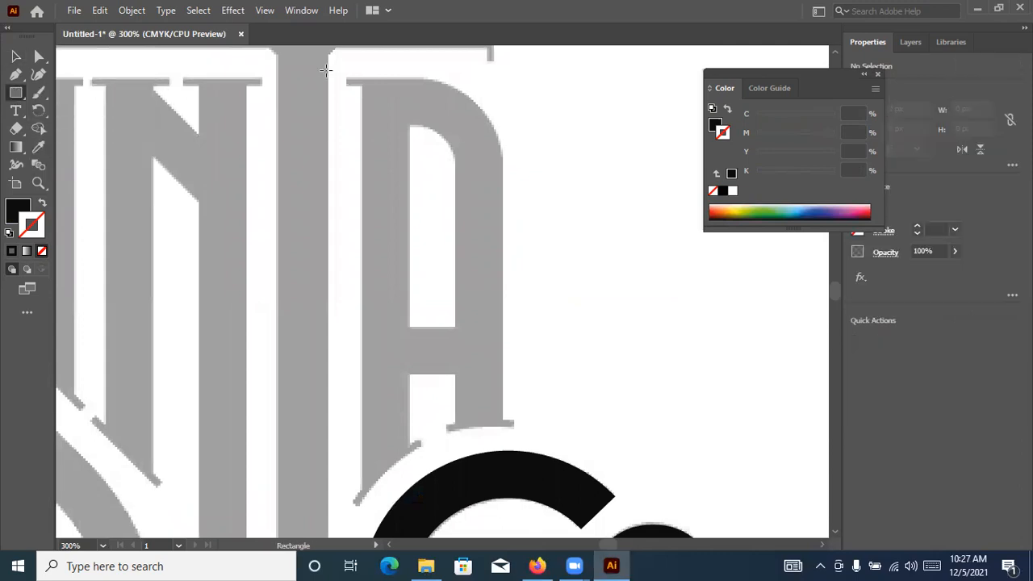
drag(363, 77, 468, 343)
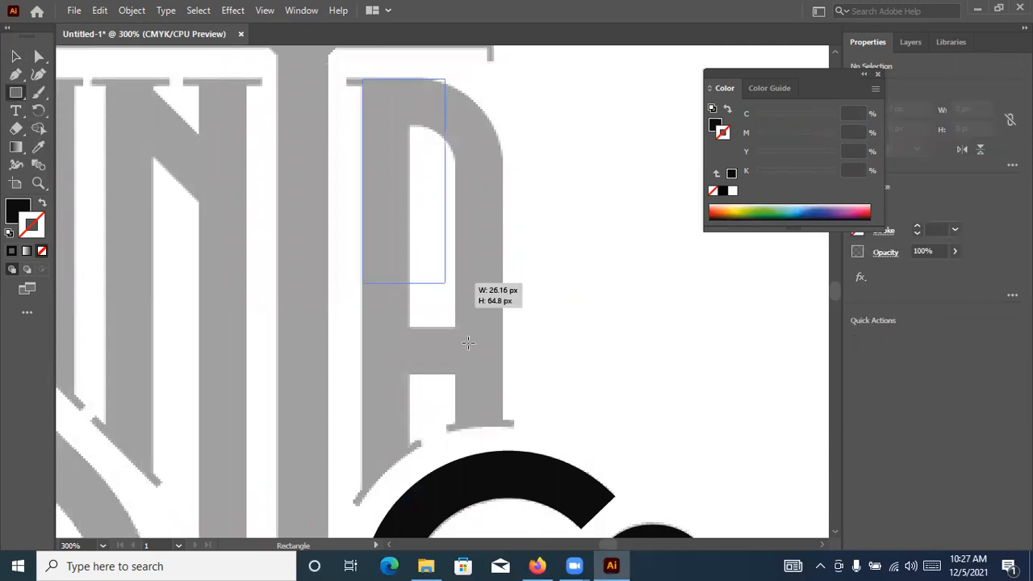
drag(476, 382, 501, 374)
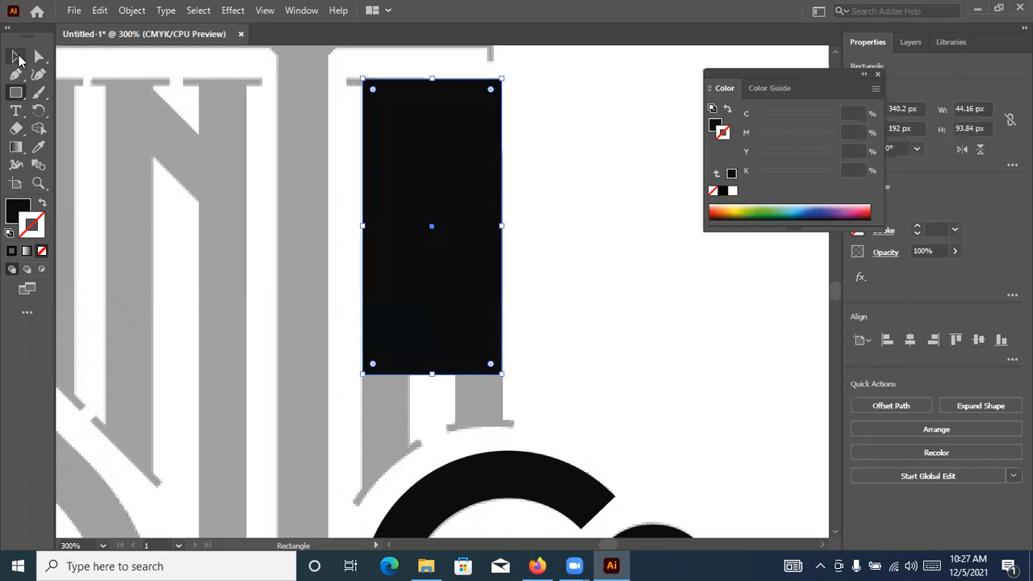
key(v)
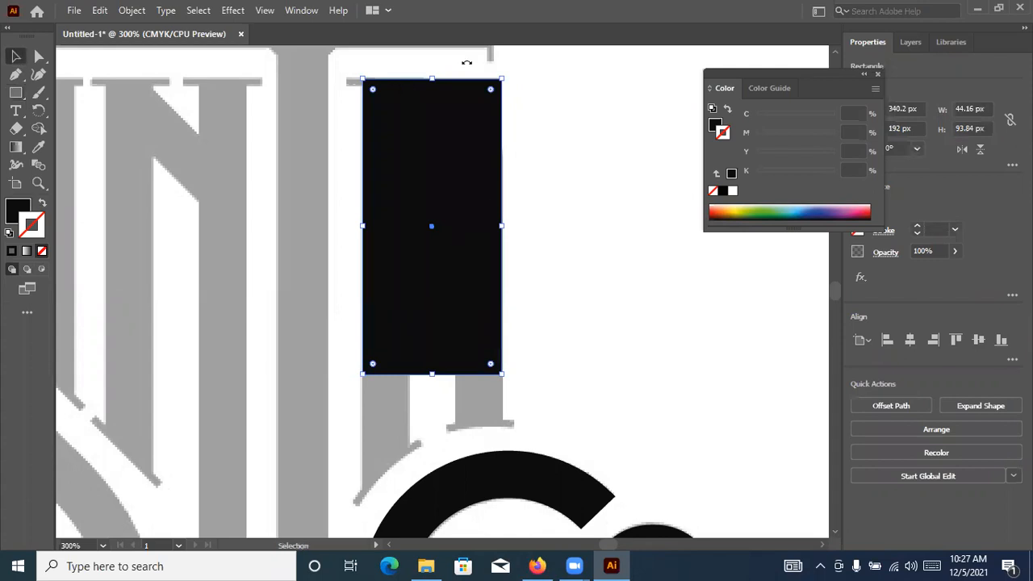
Swap the rectangle's fill to a stroke and round its upper-right corner to follow the A's curve
key(shift+x)
mouse_move(490, 90)
mouse_down()
mouse_move(429, 170)
mouse_move(431, 185)
mouse_up()
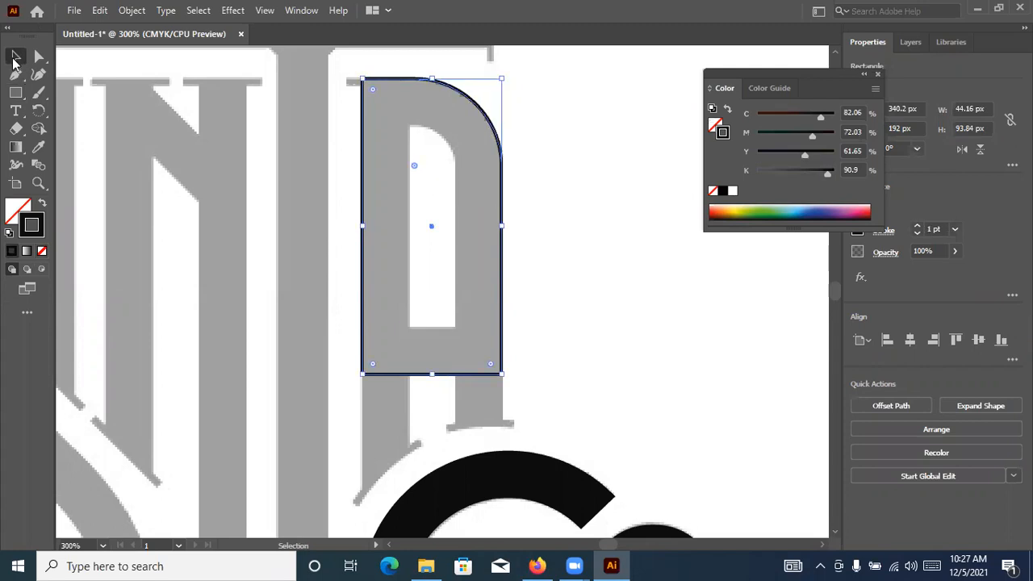
key(a)
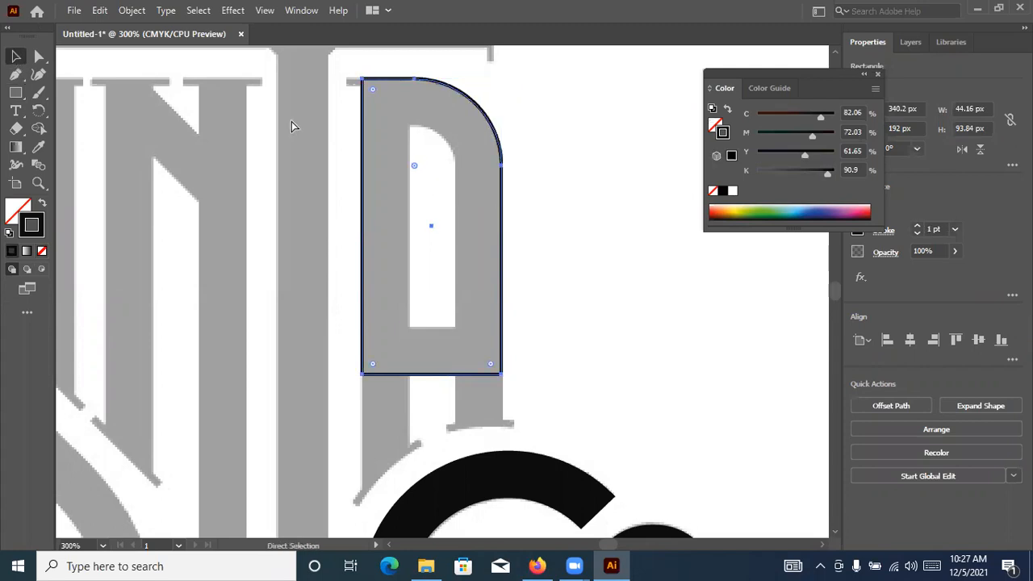
key(v)
Add an inner rectangle about 28 × 55 px over the A's counter, undoing its trial move and corner rounding
drag(495, 121, 473, 187)
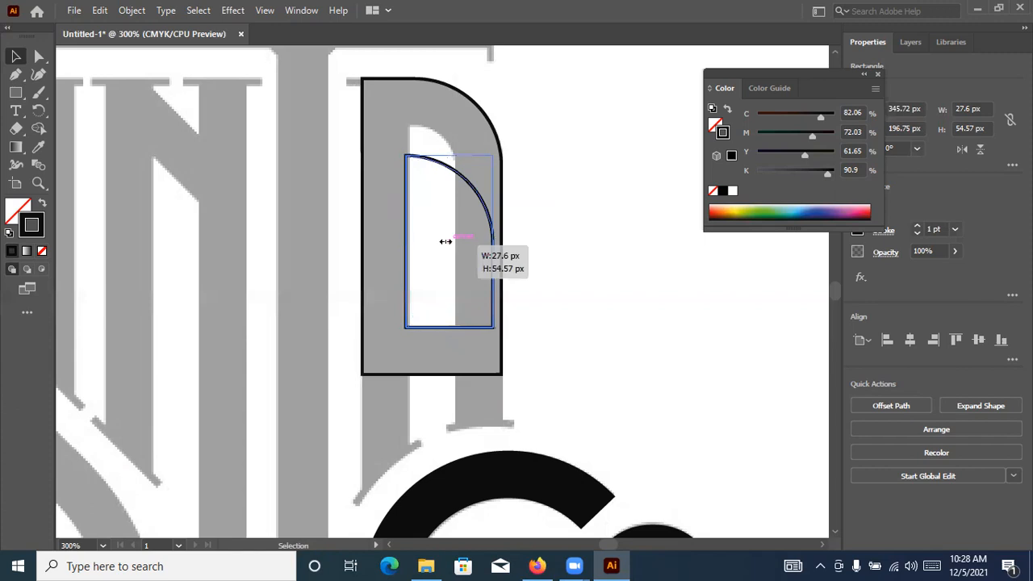
drag(452, 241, 461, 218)
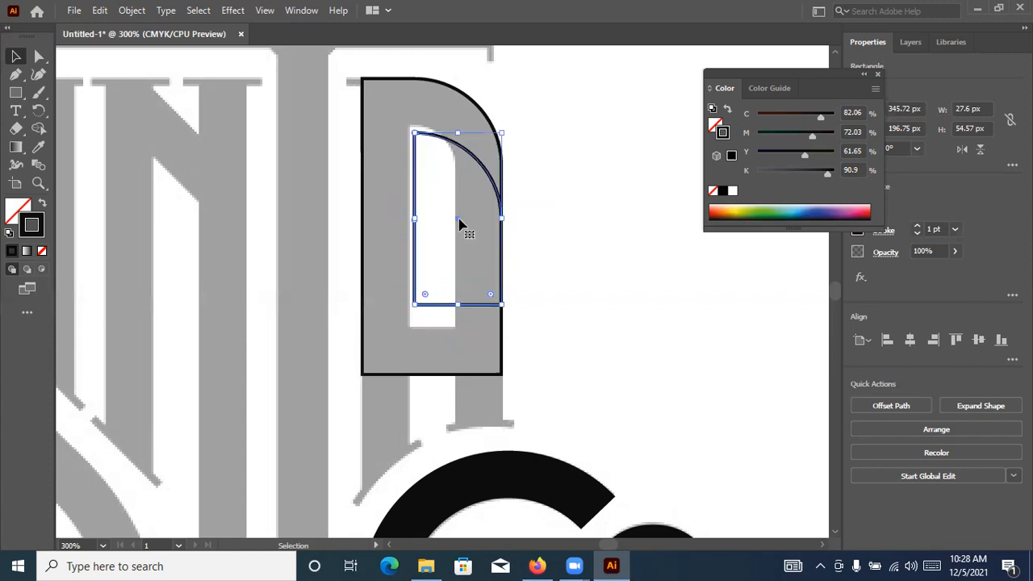
key(ctrl+z)
click(476, 196)
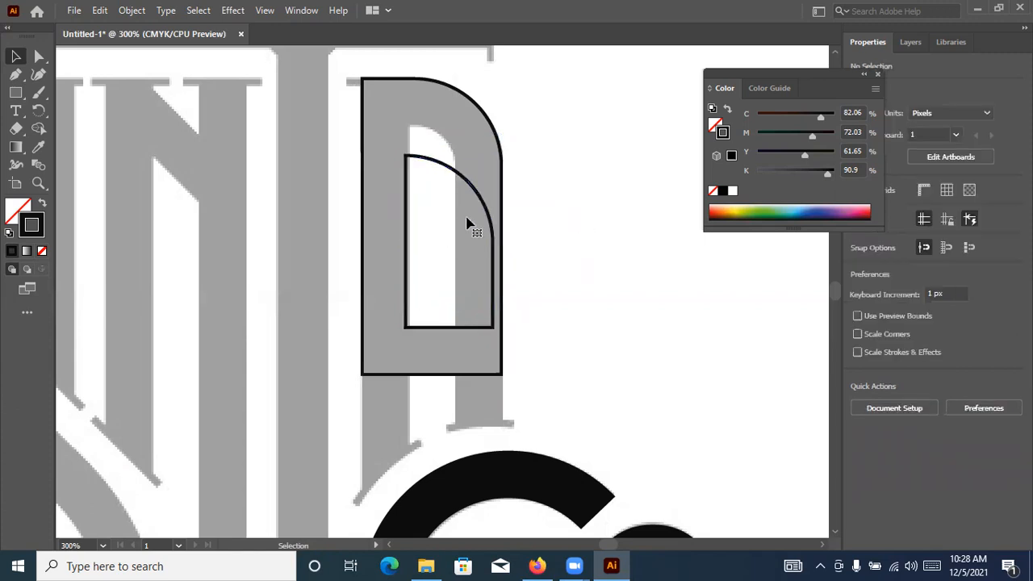
click(404, 208)
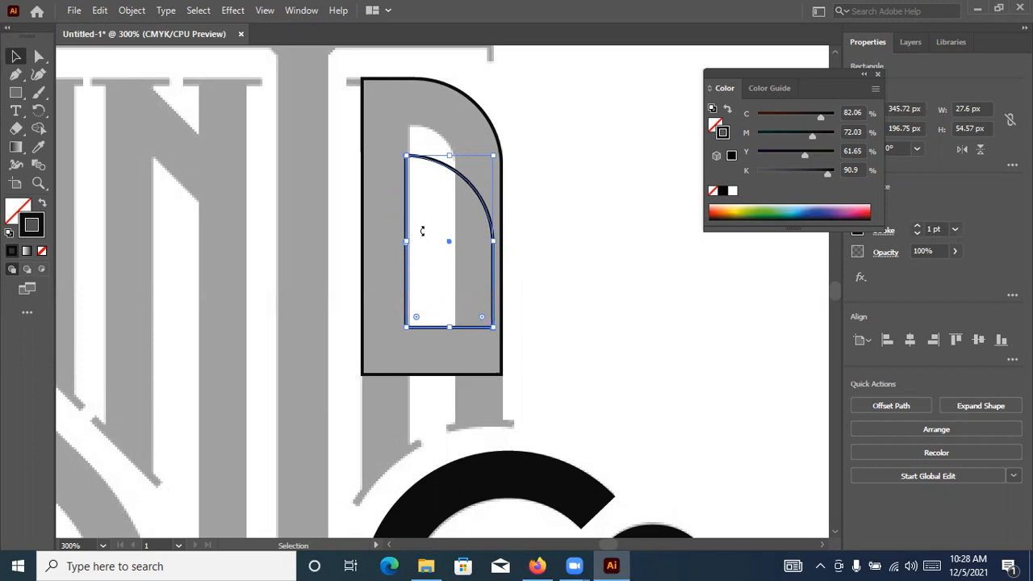
click(474, 191)
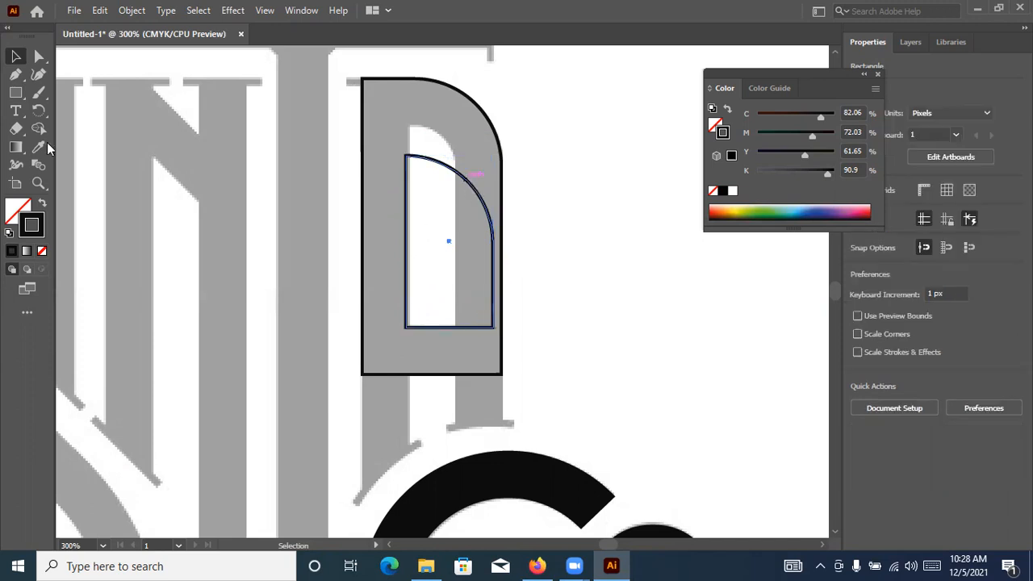
key(a)
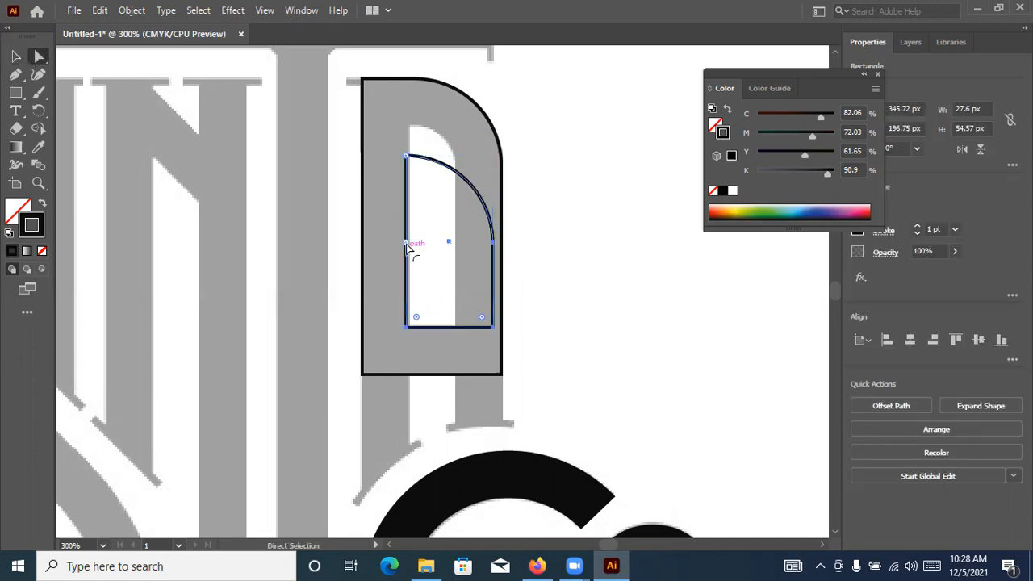
key(ctrl+z)
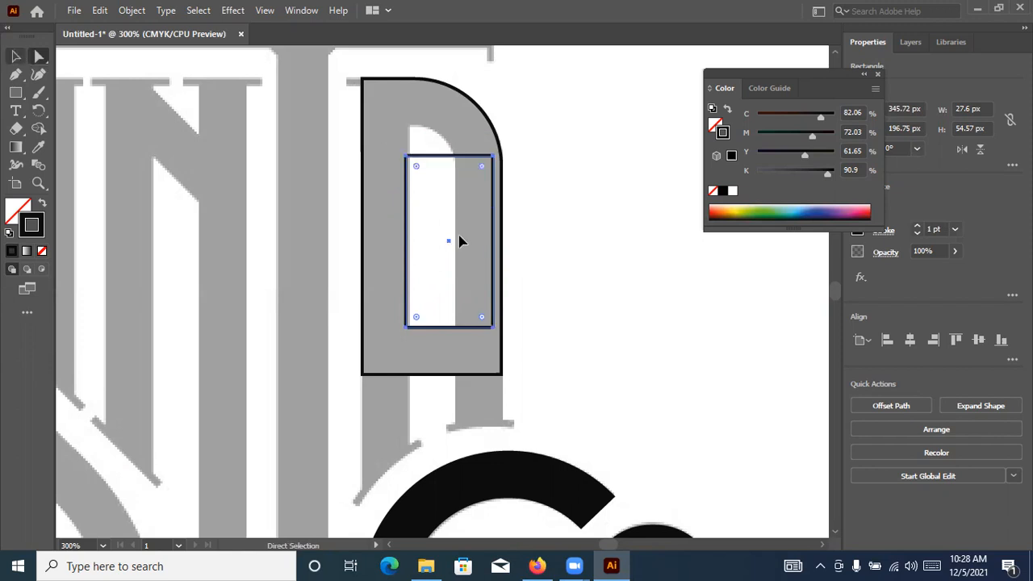
Resize the inner rectangle to about 16 × 64 px and round its upper-right corner to match the A's counter
key(v)
drag(492, 242, 457, 242)
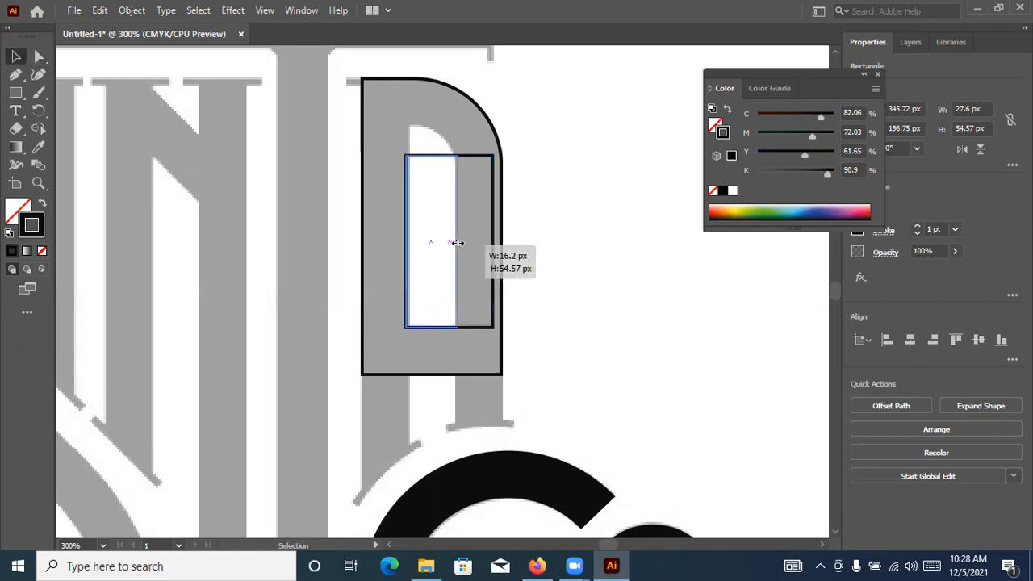
drag(432, 151, 431, 128)
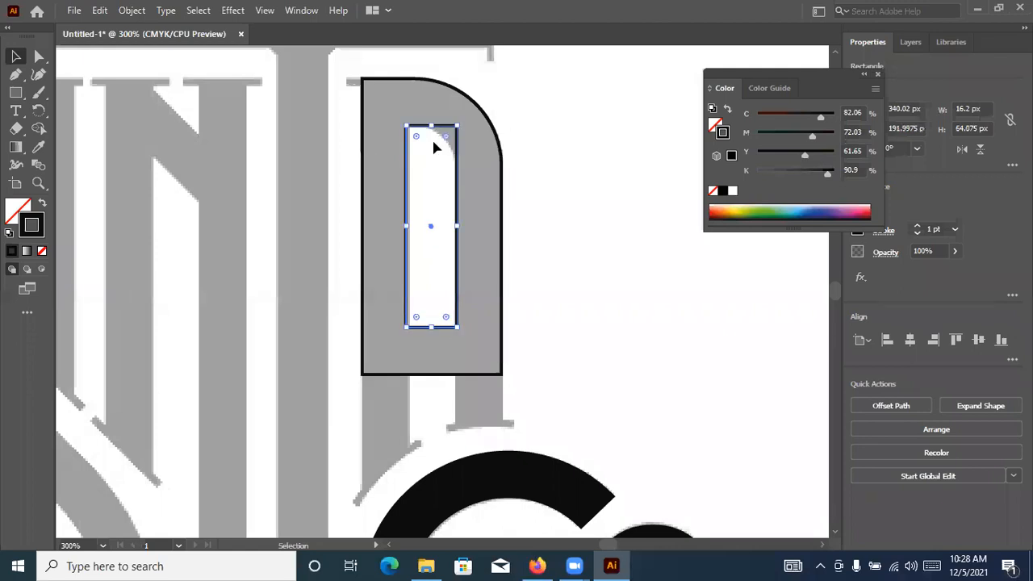
drag(428, 177, 424, 157)
click(393, 155)
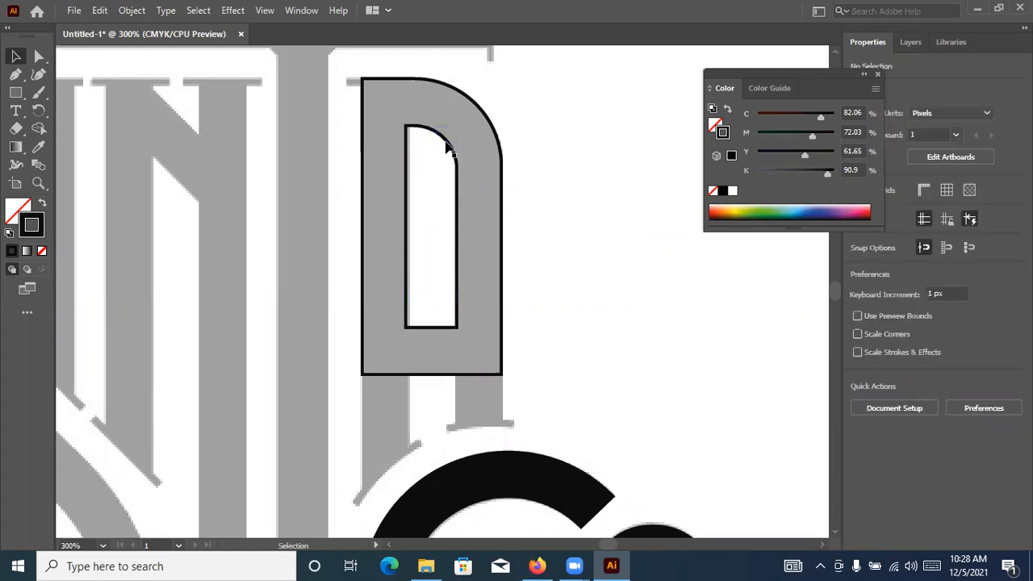
Sample white from the empty background onto the A's inner counter shape, replacing its outline with a fill
click(443, 140)
click(38, 146)
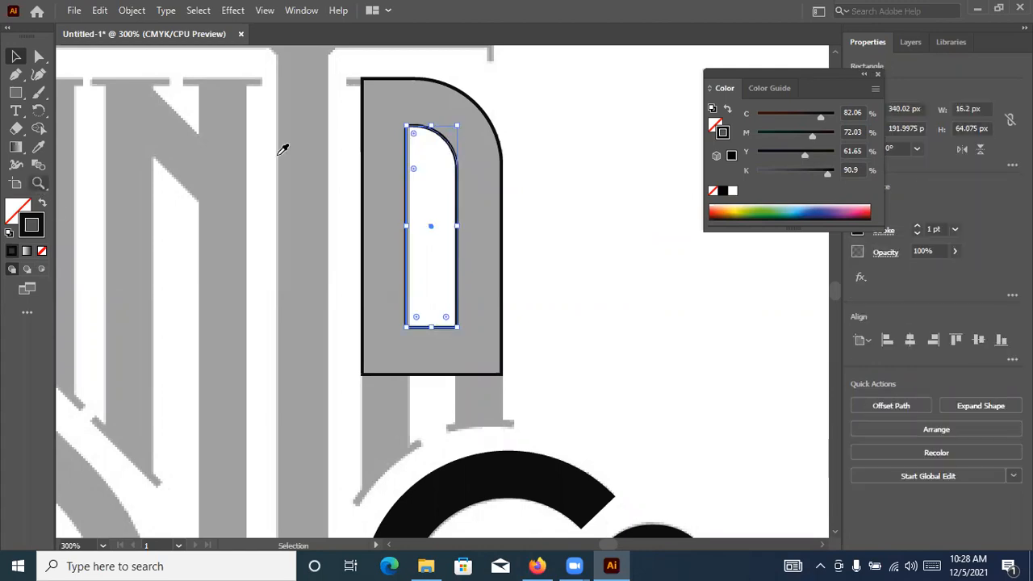
click(567, 190)
click(16, 58)
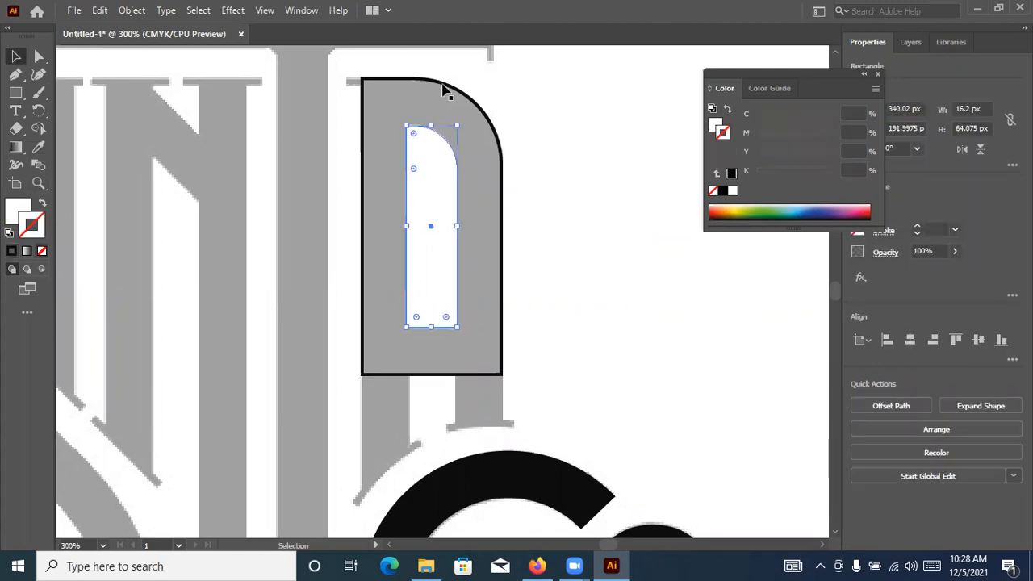
Add two anchor points on the A rectangle's bottom edge, one at the inner edge of each leg
click(442, 82)
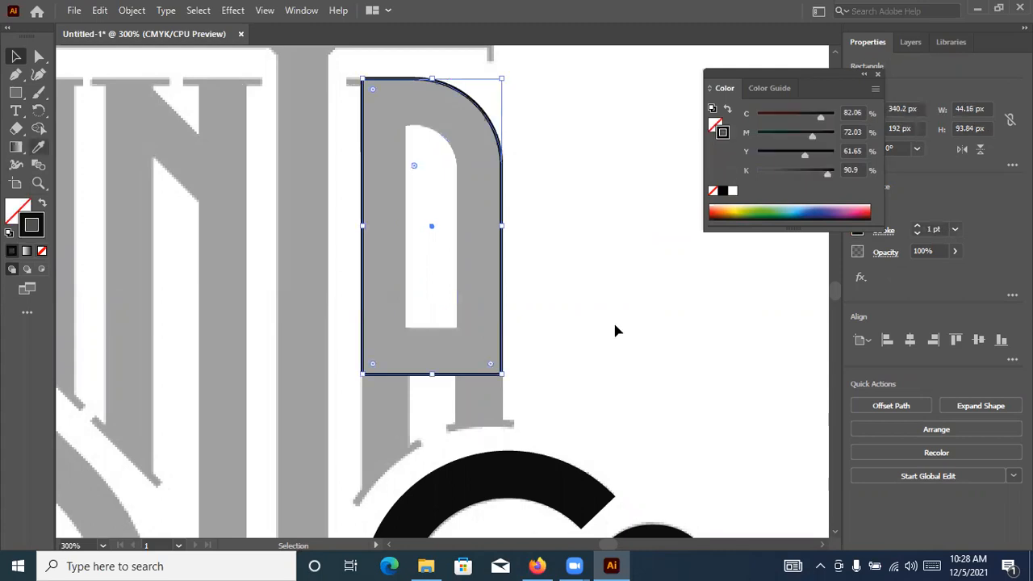
scroll(619, 304, down, 3)
click(385, 282)
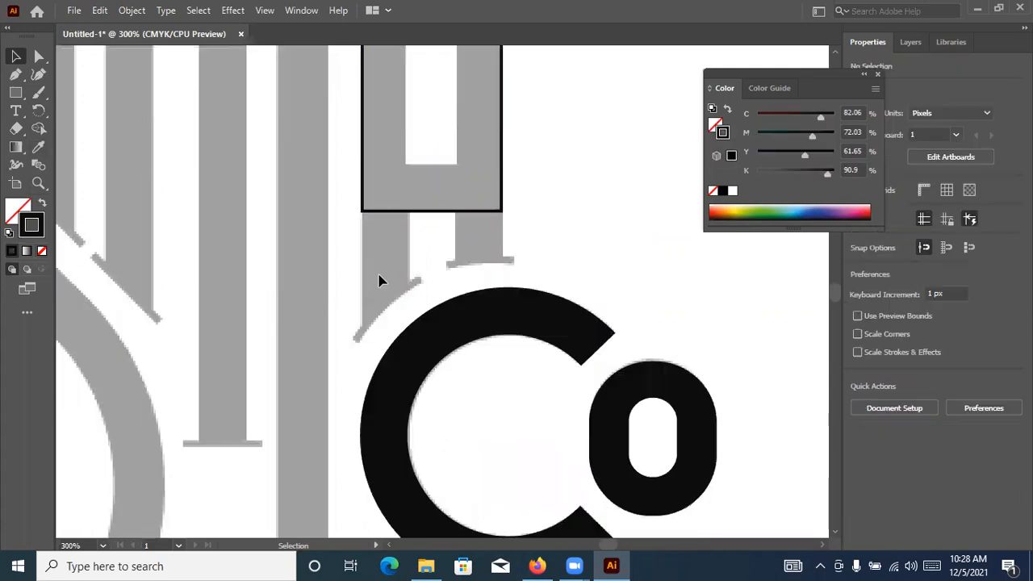
scroll(415, 222, up, 3)
scroll(420, 145, down, 1)
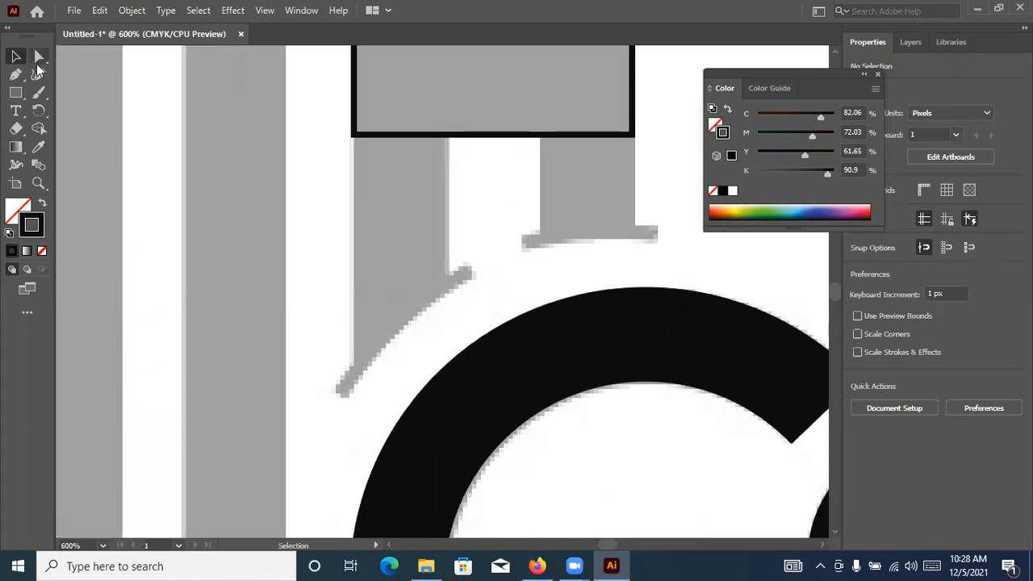
click(16, 76)
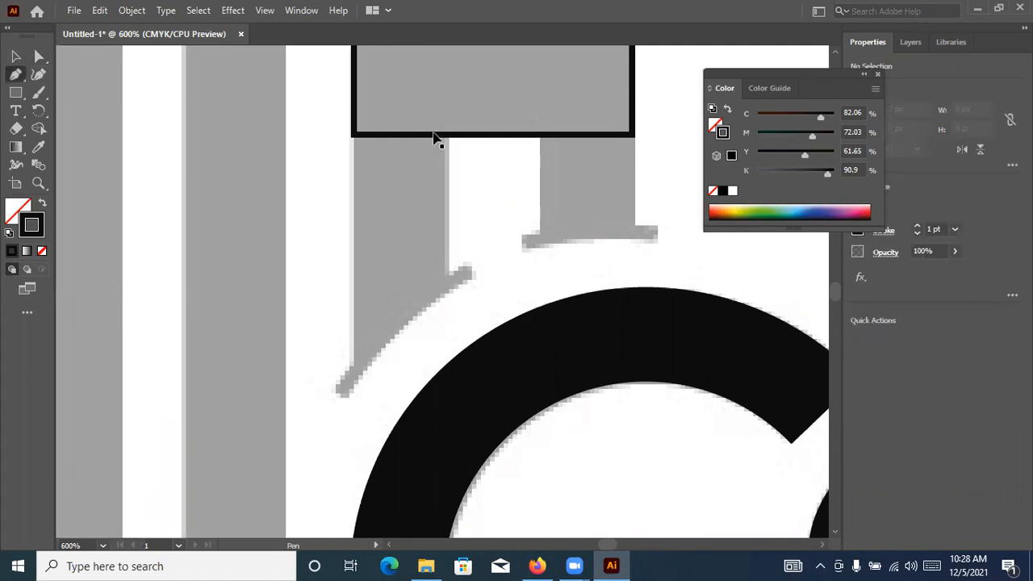
ctrl+click(472, 139)
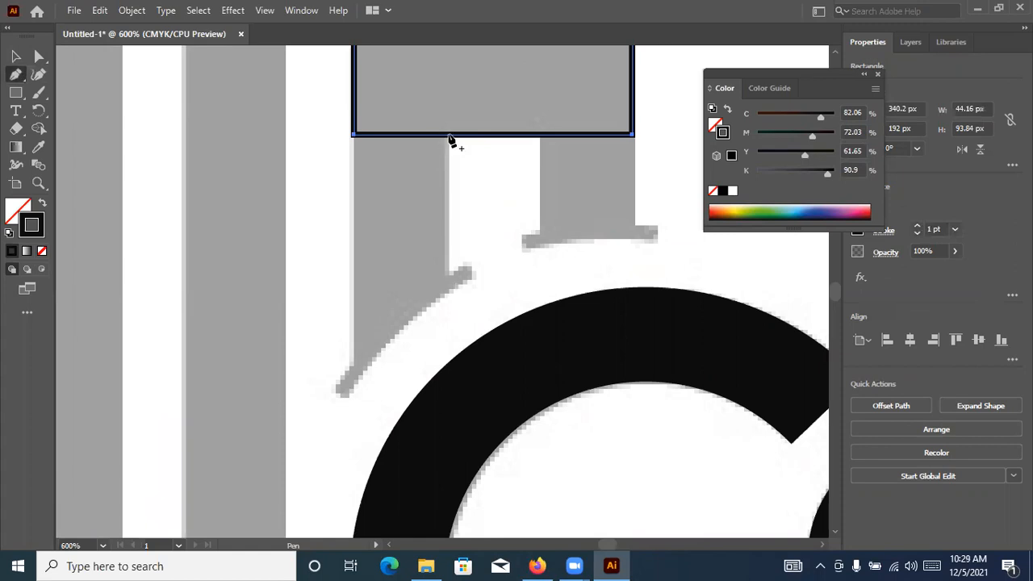
click(445, 134)
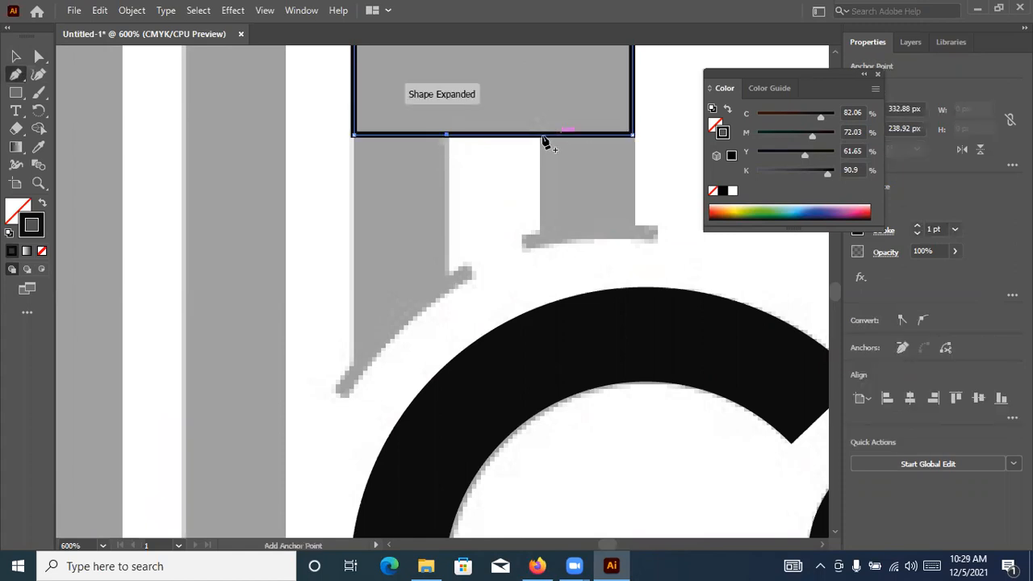
click(541, 135)
Move the bottom edge's left segment down along the A's left leg, making the outline about 108 px tall
click(36, 56)
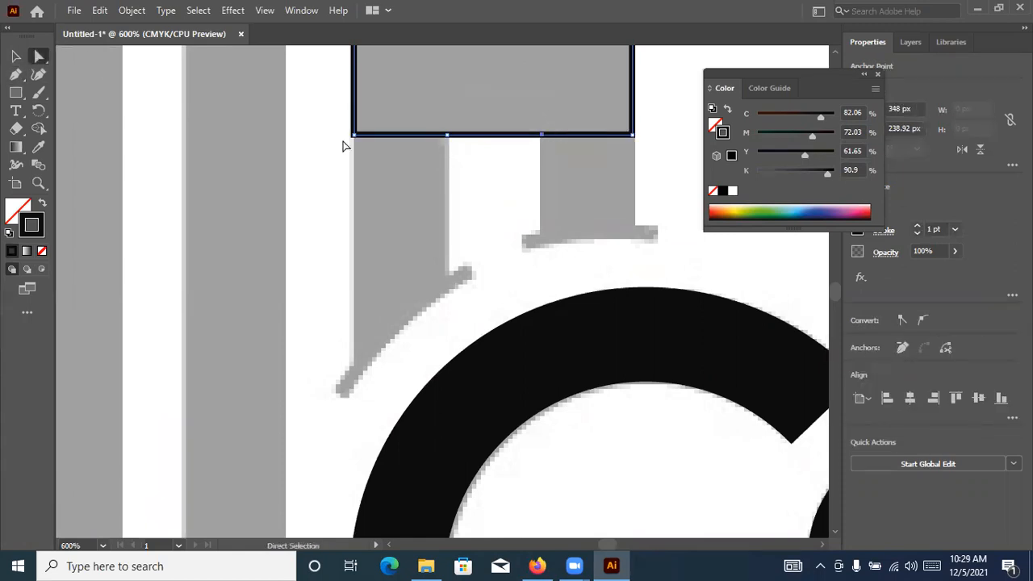
click(448, 136)
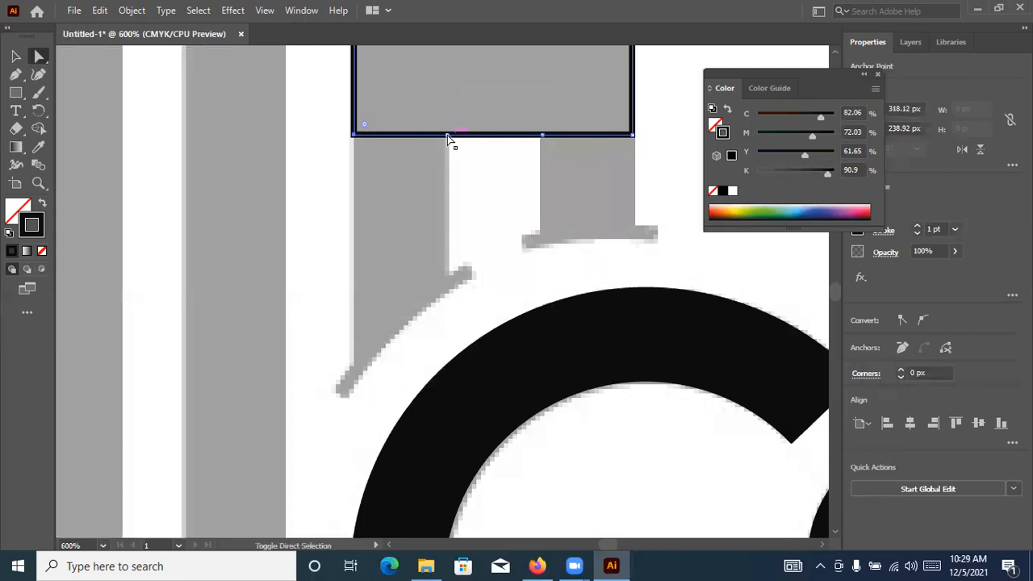
key(Down)
key(Down)
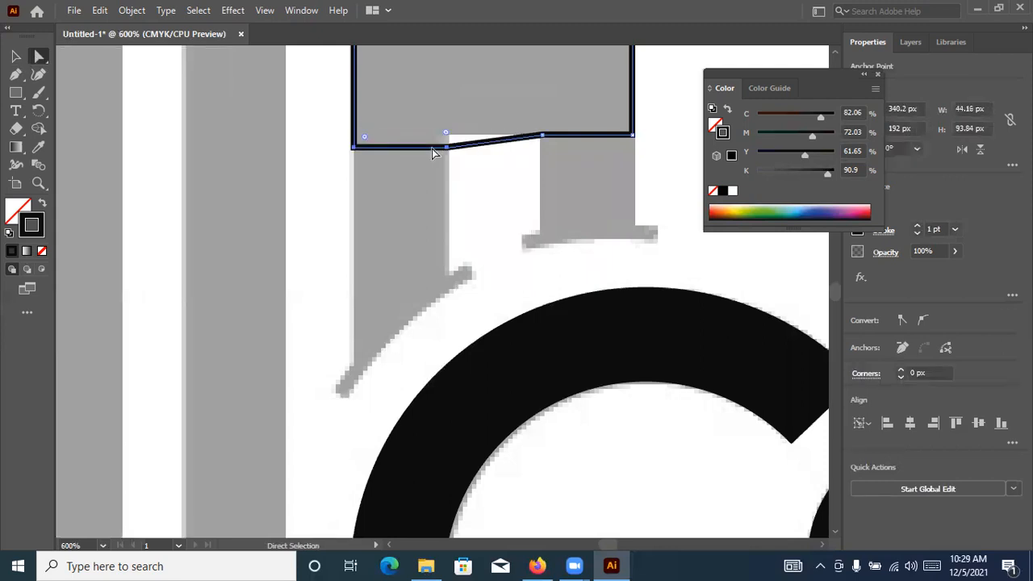
key(Down)
key(Down)
key(Down)
key(Down)
key(Down)
key(Down)
key(Down)
key(Down)
key(Down)
key(Down)
key(Down)
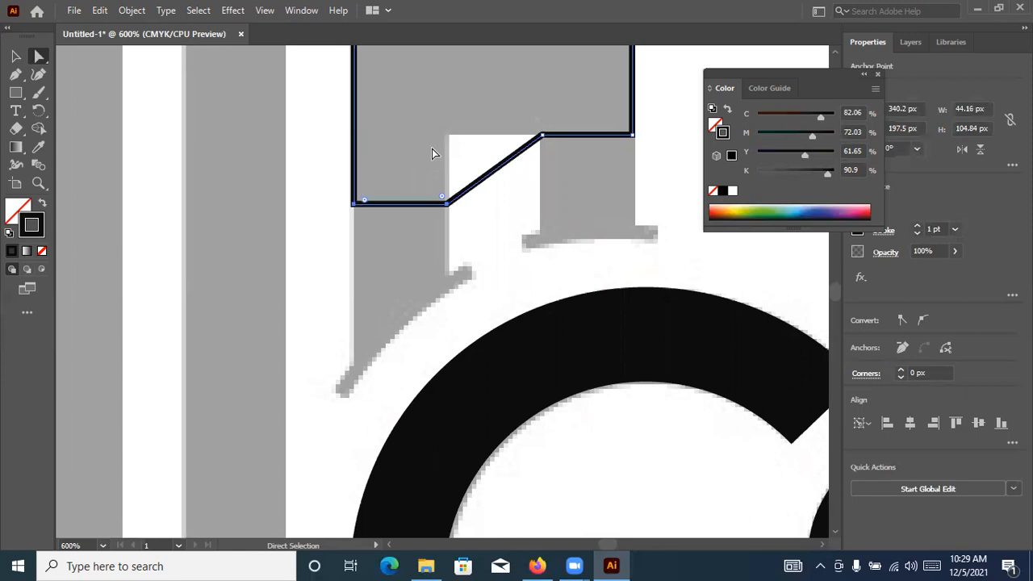
key(Down)
key(Down)
key(Down)
key(ctrl)
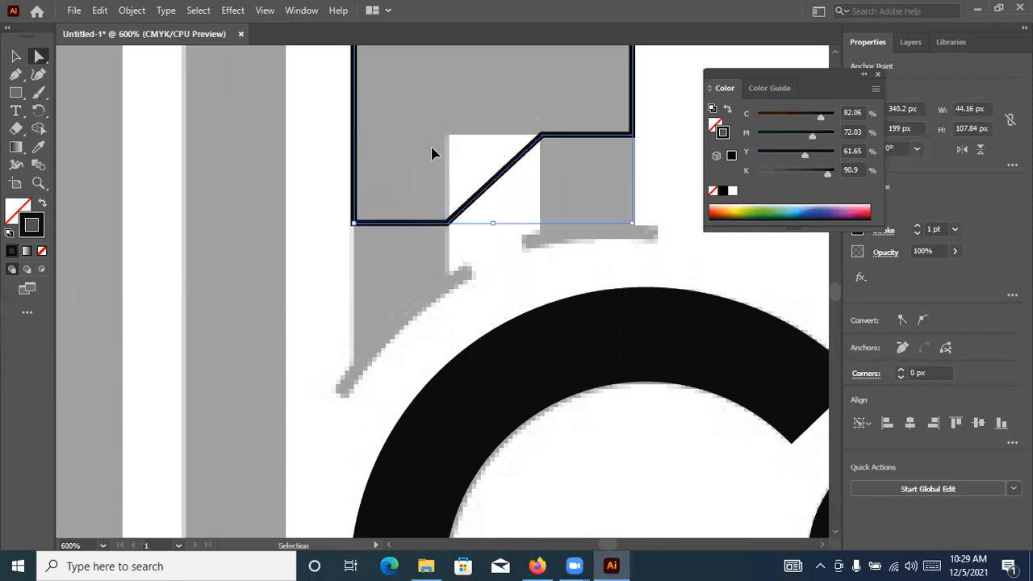
Undo the downward moves of the outline's left segment
key(ctrl+z)
key(ctrl+z)
key(ctrl+z)
key(ctrl+z)
key(ctrl+z)
key(ctrl+z)
key(ctrl+z)
key(ctrl+z)
key(ctrl+z)
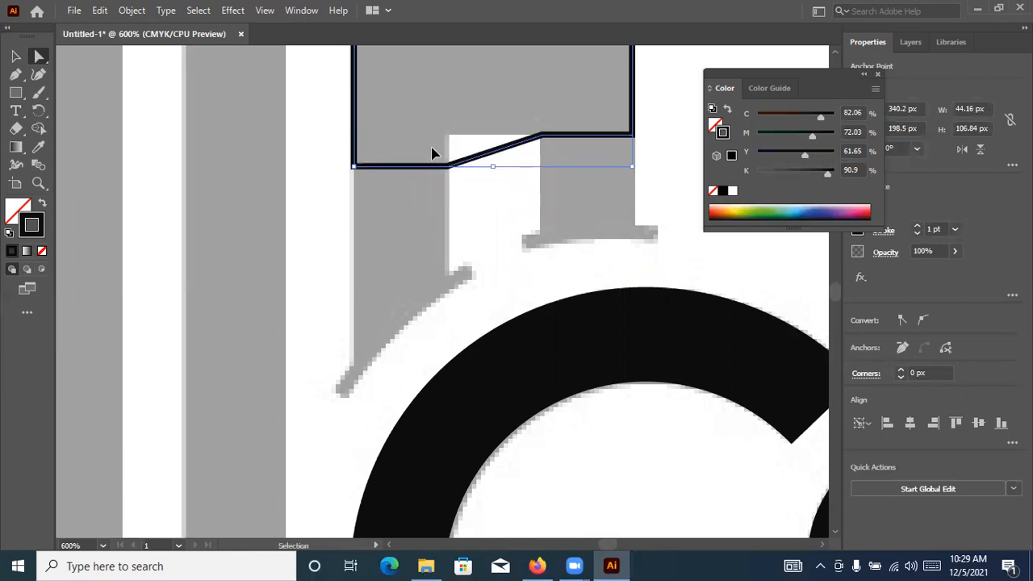
key(ctrl+z)
key(ctrl+z)
key(ctrl+z)
key(ctrl+z)
key(ctrl+z)
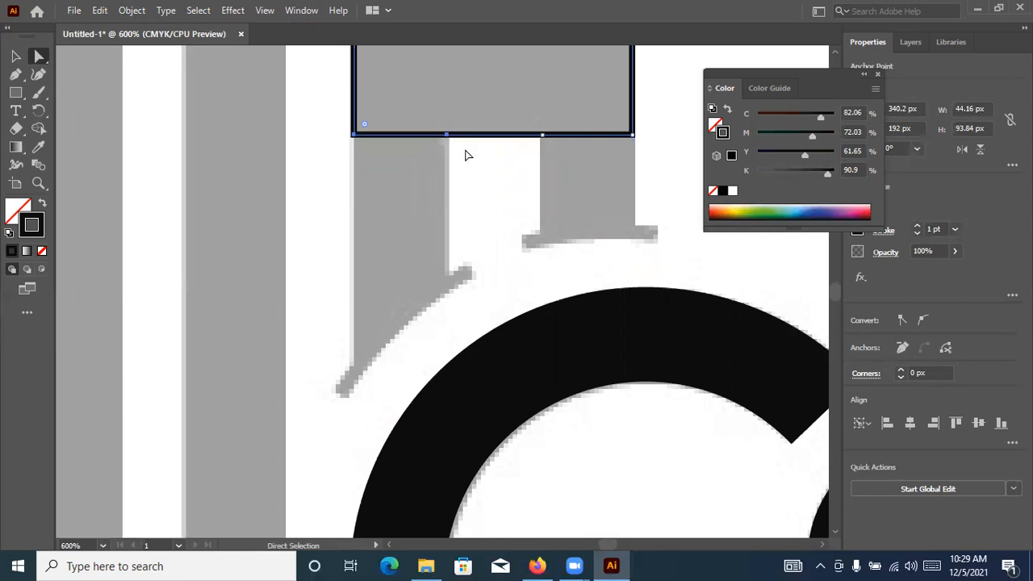
Add a second anchor point close beside each existing one on the bottom edge, at the legs' inner edges
key(ctrl+equal)
key(ctrl+equal)
key(ctrl+equal)
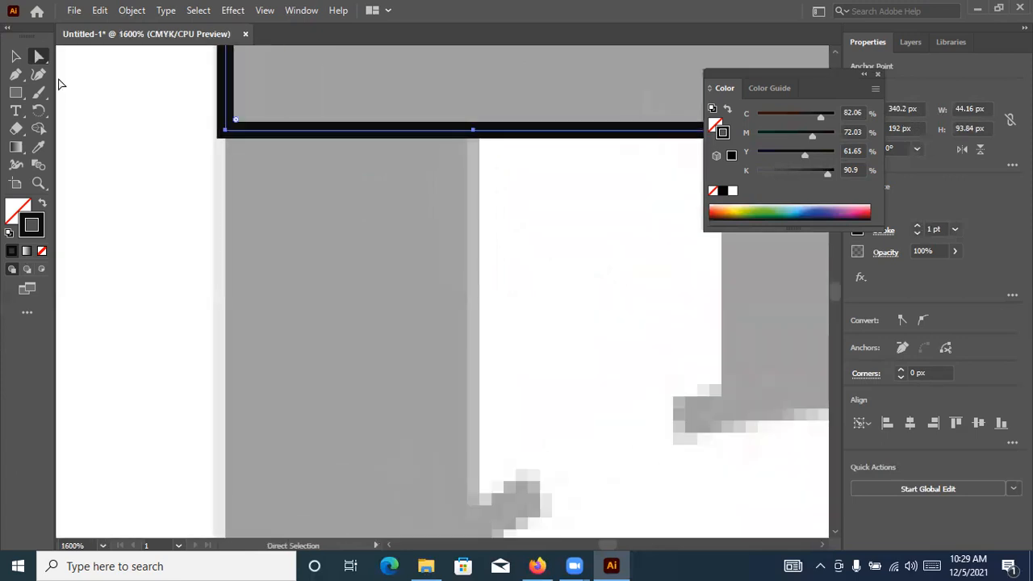
click(16, 74)
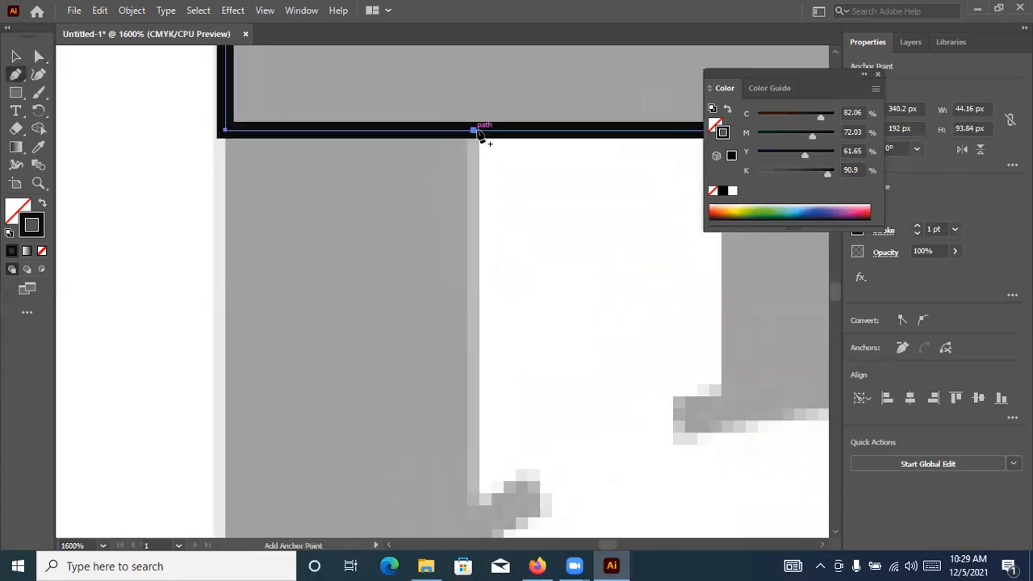
click(477, 131)
scroll(419, 154, right, 5)
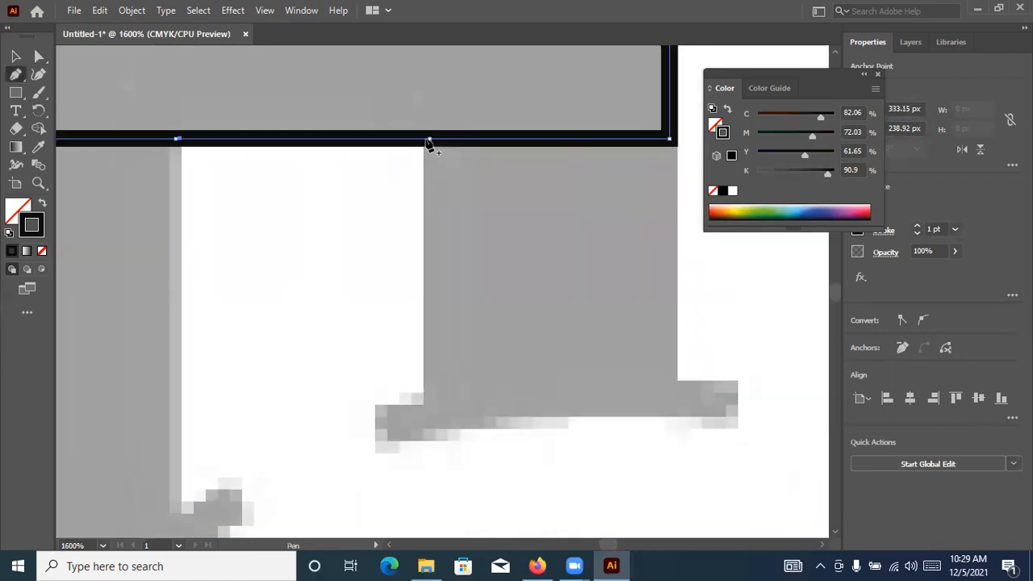
click(423, 139)
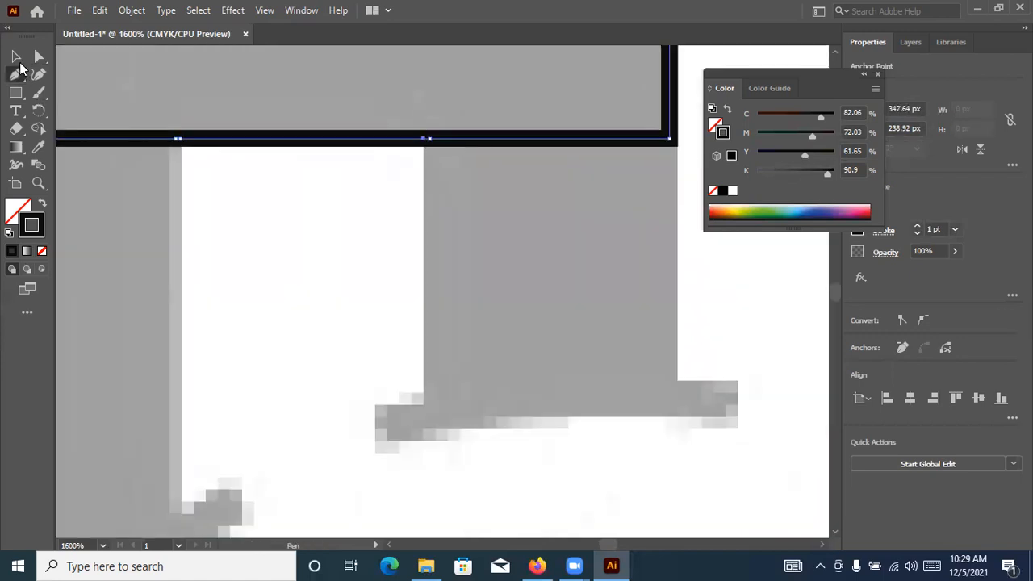
Move the left segment between its corner and the nearest anchor straight down, making the outline about 132 px tall
key(a)
scroll(253, 134, left, 5)
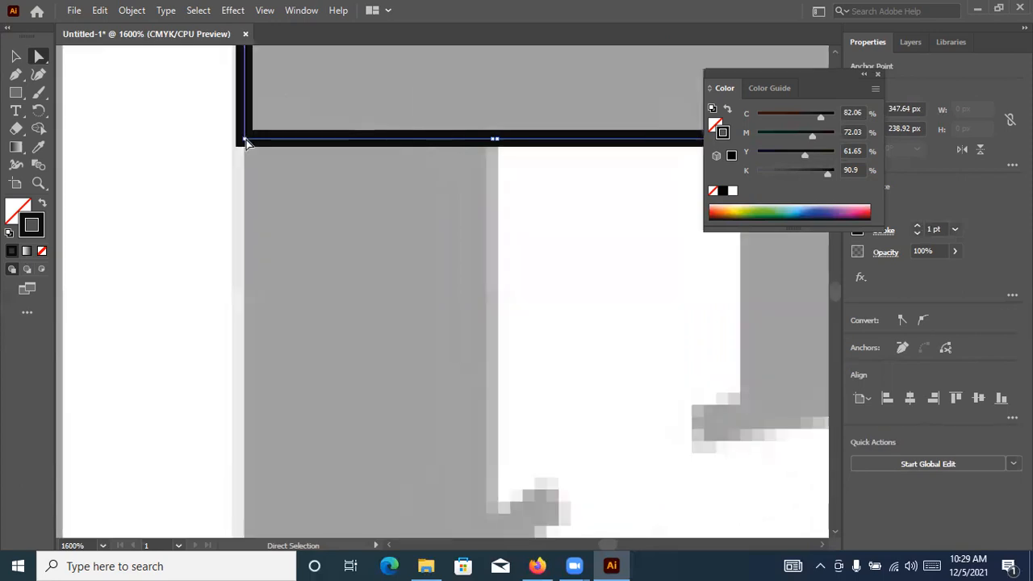
click(494, 140)
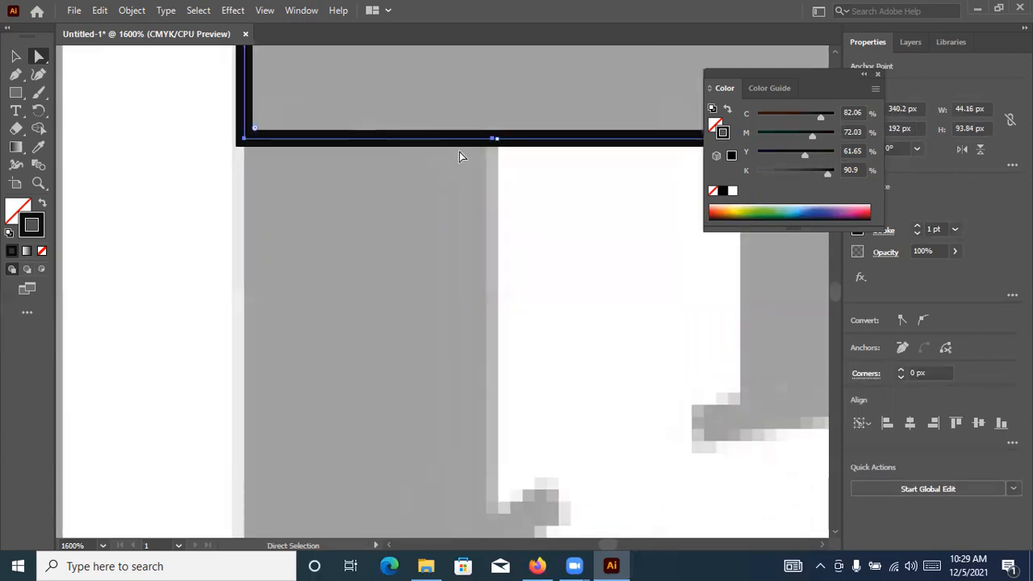
key(Down)
key(Down)
key(Down)
key(Down)
key(Down)
key(Down)
key(Down)
key(Down)
key(Down)
key(Down)
key(Down)
key(Down)
key(Down)
key(Down)
key(Down)
key(Down)
key(Down)
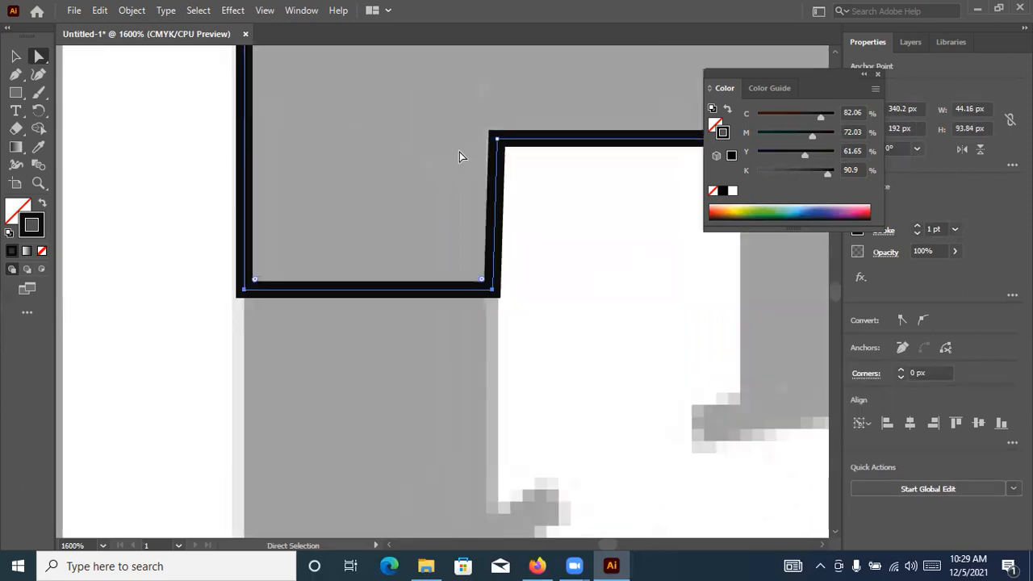
key(Down)
key(Down)
key(Down)
key(Down)
key(Down)
key(Down)
key(Down)
key(Down)
key(Down)
key(Down)
key(Down)
key(Down)
key(Down)
key(Down)
key(Down)
key(Down)
key(Down)
key(Down)
key(Down)
key(Down)
key(Down)
key(Down)
key(Down)
key(Down)
key(Down)
key(Down)
key(Down)
key(Down)
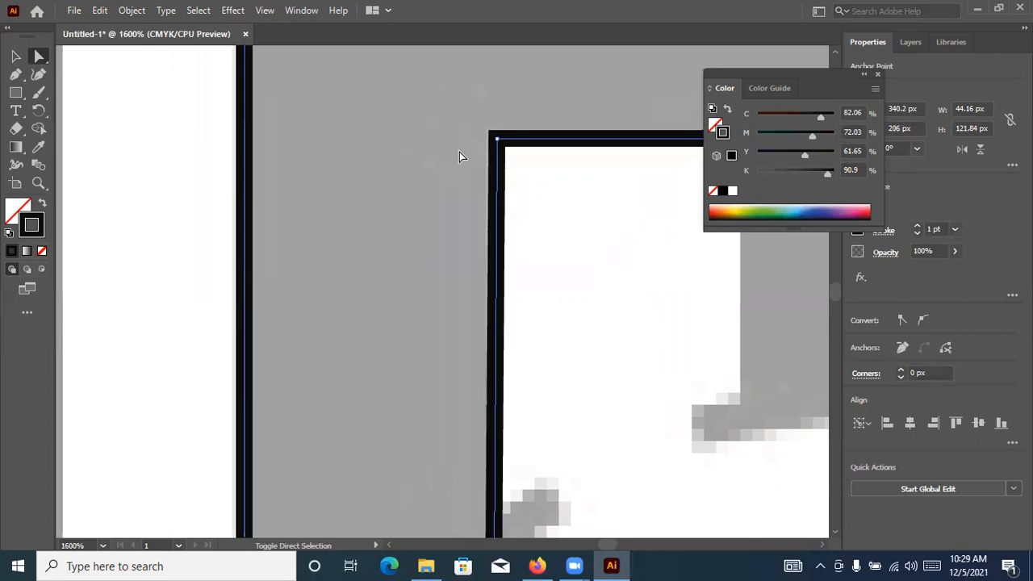
Extend the outline's left leg further down, past the slanted serif and over the C
scroll(438, 231, down, 3)
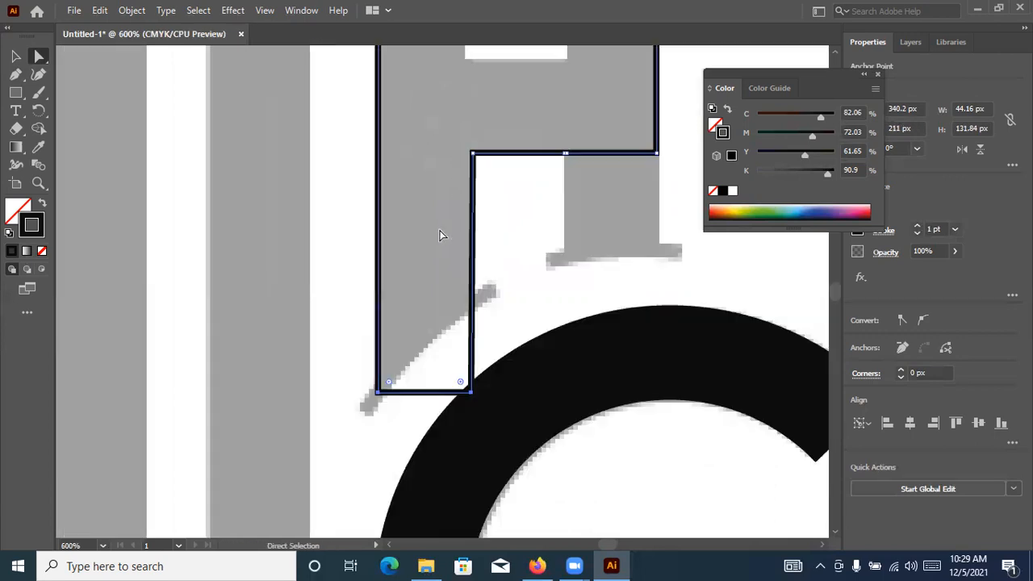
scroll(481, 174, up, 1)
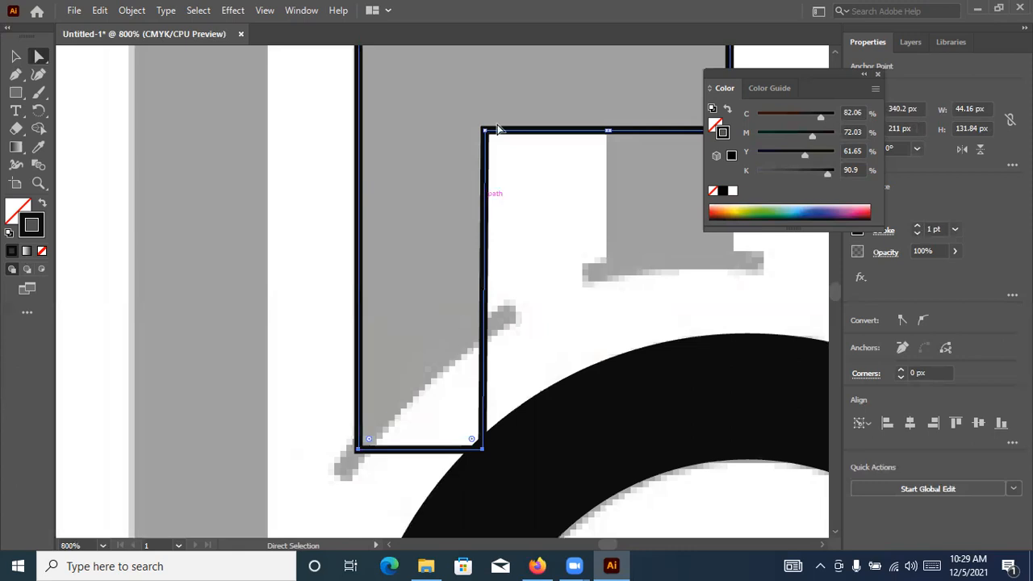
scroll(491, 123, up, 1)
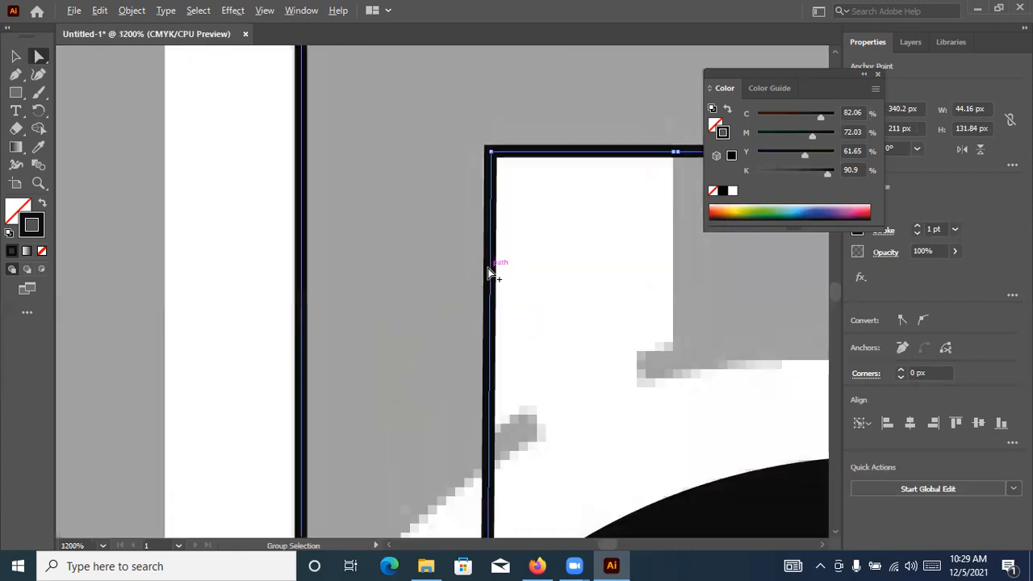
scroll(489, 273, down, 1)
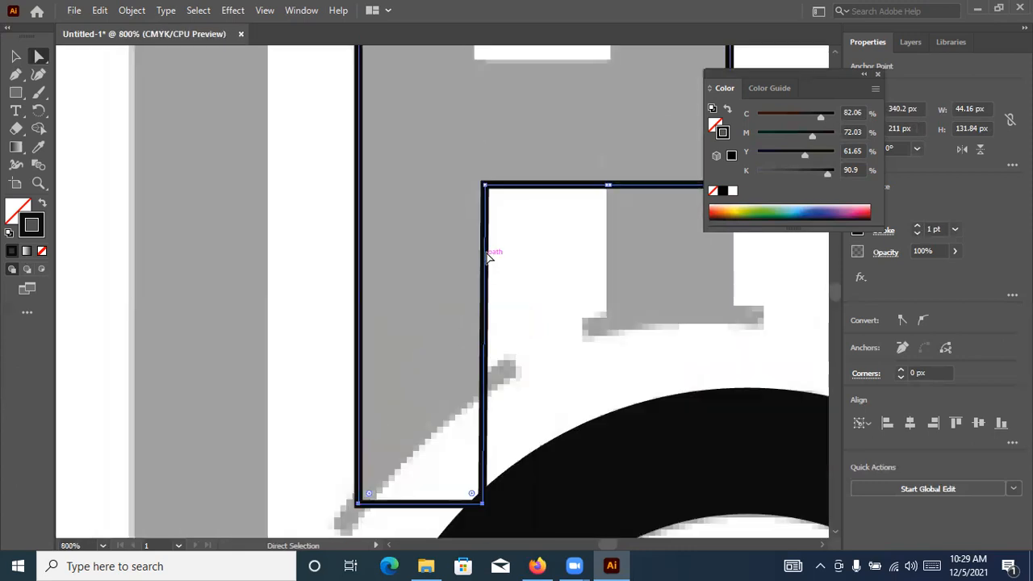
scroll(488, 253, down, 1)
scroll(488, 253, down, 1)
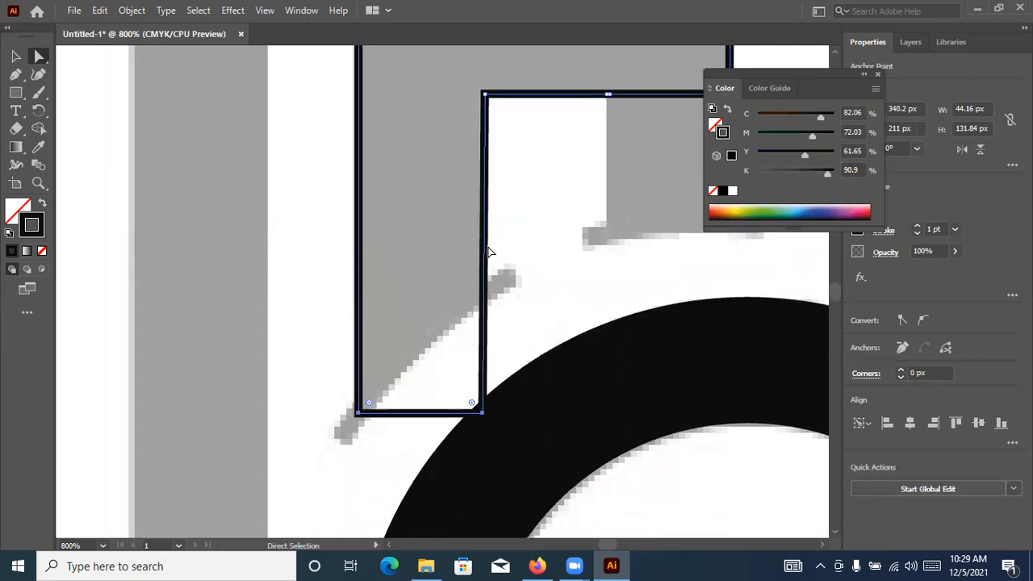
key(Down)
key(Down)
key(Down)
key(Down)
key(Down)
key(Down)
key(Down)
key(Down)
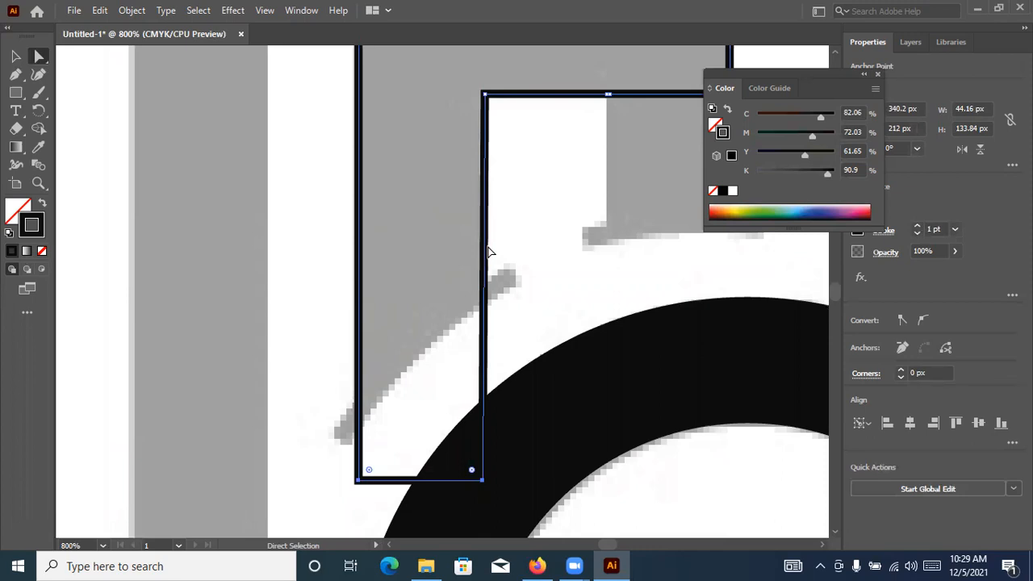
key(Down)
key(Down)
key(Down)
key(Down)
key(Down)
key(Down)
key(Down)
key(Down)
key(Down)
key(Down)
key(Down)
key(Down)
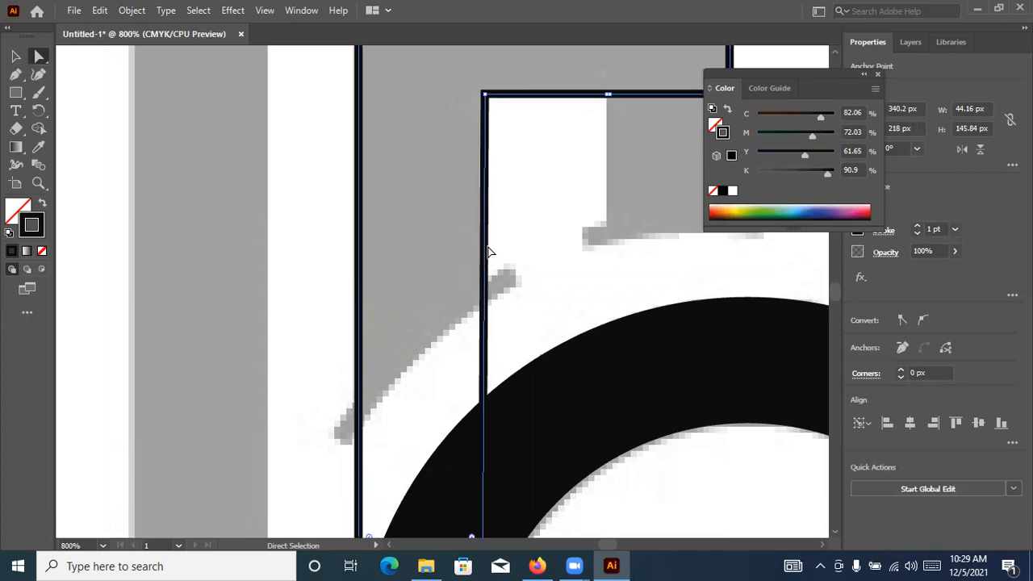
key(Down)
key(Down)
key(Down)
Step the extended left leg back up to the rectangle's bottom edge
key(Up)
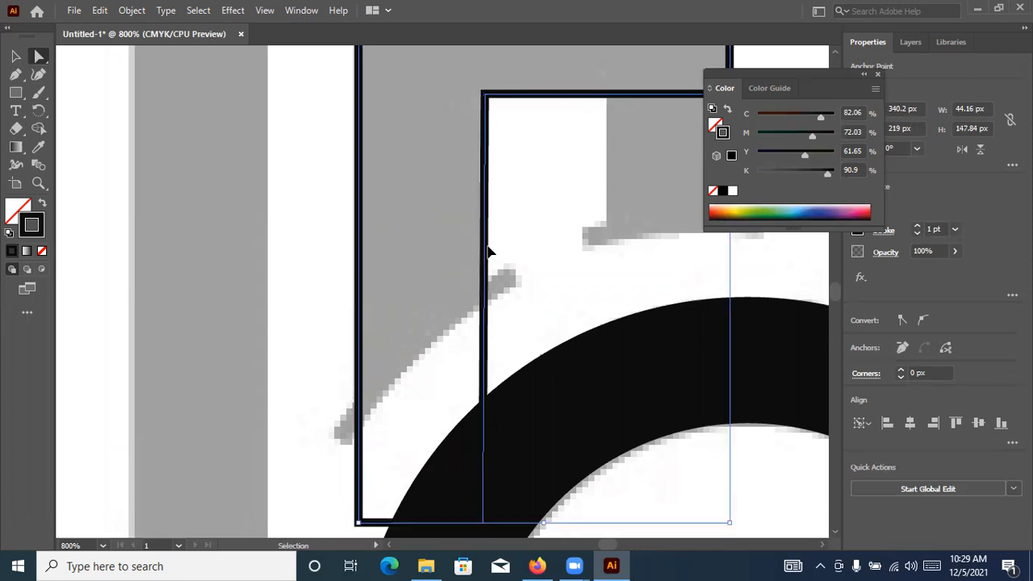
key(Up)
key(Up)
key(Up)
key(Up)
key(Up)
key(Up)
key(Up)
key(Up)
key(Up)
key(Up)
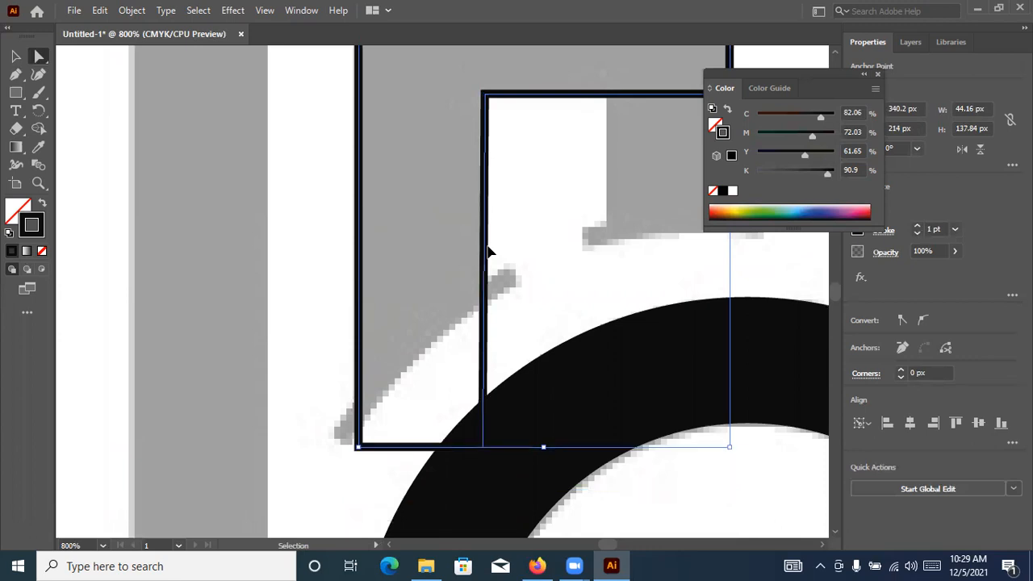
key(shift+Up)
key(shift+Up)
key(shift+Up)
key(Up)
key(Up)
key(Up)
key(Up)
key(Up)
key(Up)
key(Up)
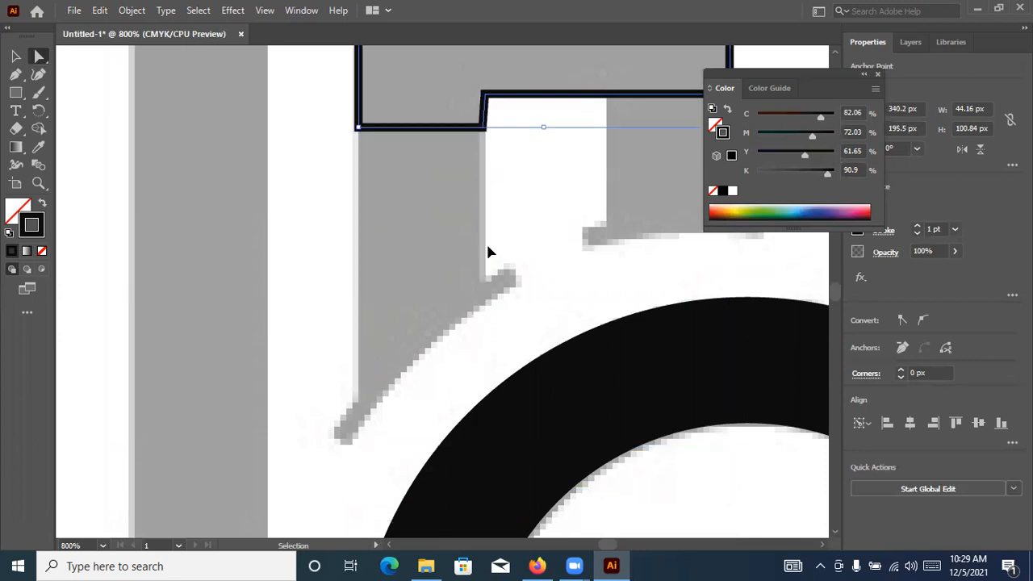
key(Up)
key(Up)
key(Up)
key(Up)
key(Up)
key(Up)
key(Up)
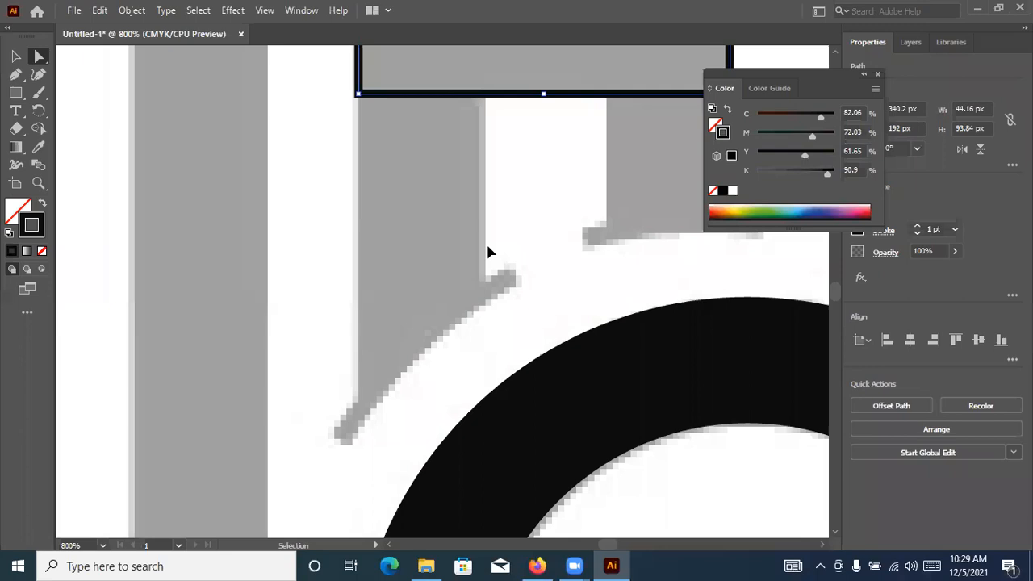
Undo the added anchor points to restore the A's plain rectangle
scroll(495, 241, left, 1)
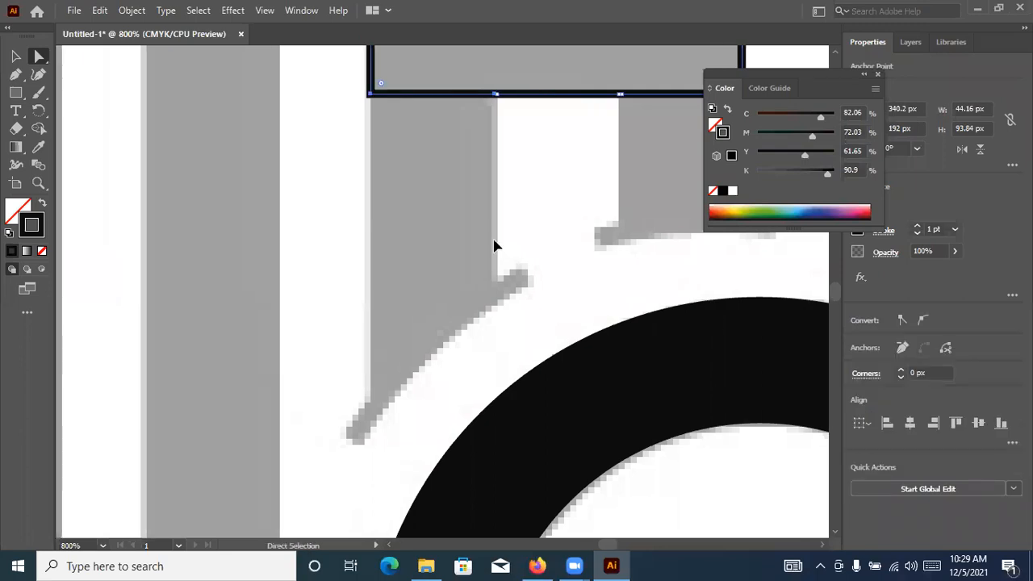
drag(481, 239, 478, 240)
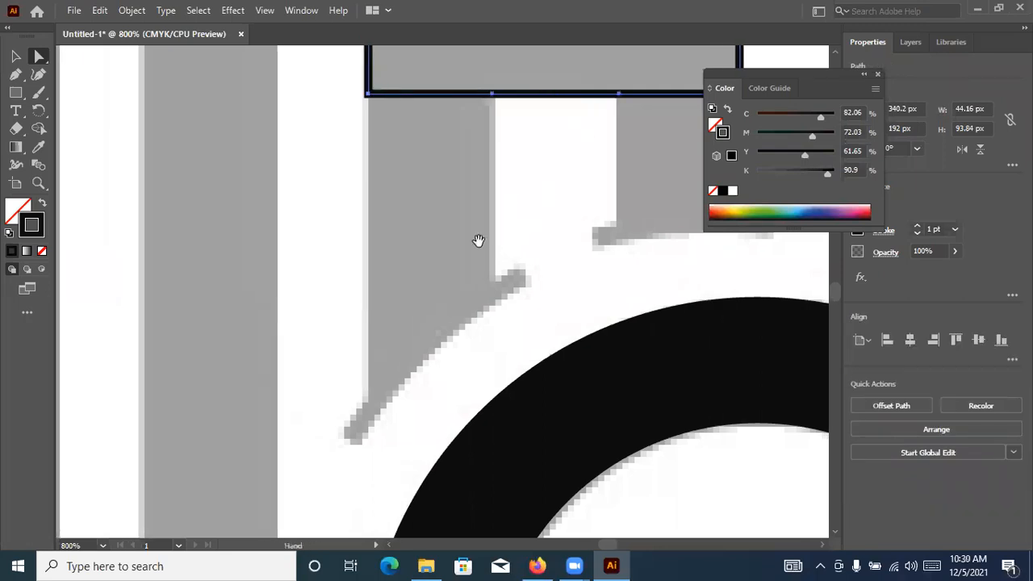
key(ctrl+z)
key(ctrl+z)
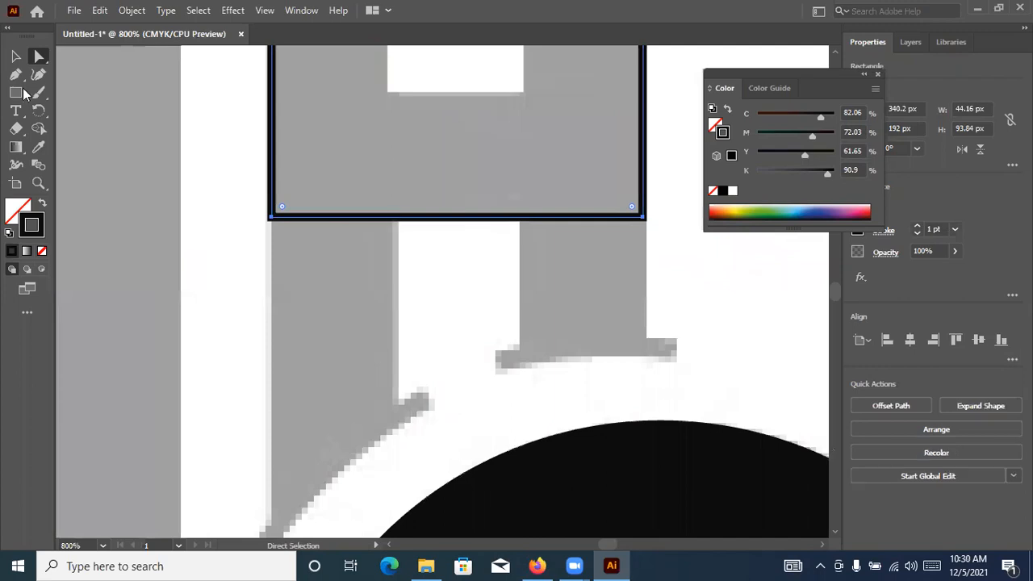
Draw a rectangle about 15 px wide over the A's left leg and duplicate it straight across onto the right leg
click(16, 73)
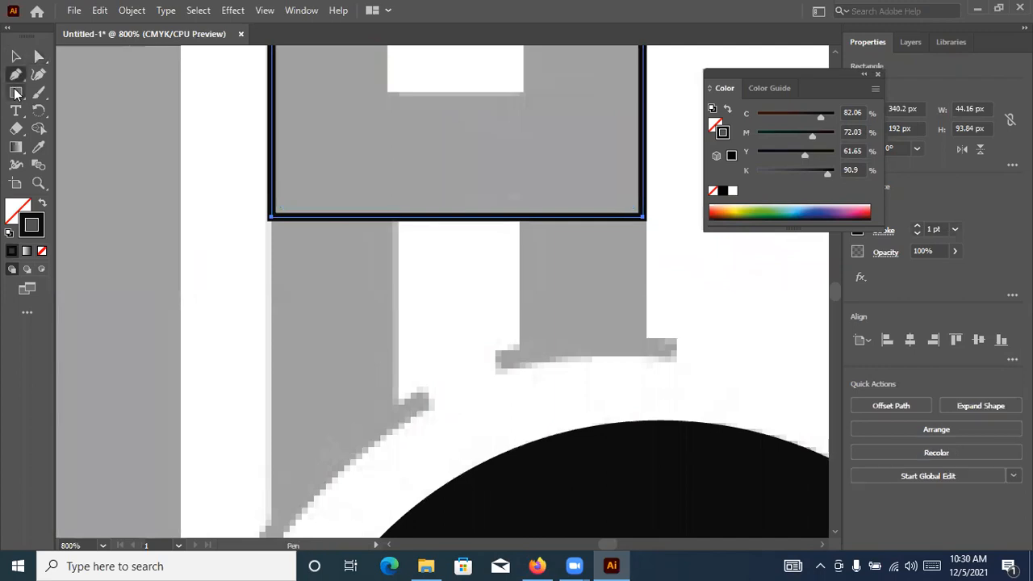
right_click(16, 92)
click(84, 110)
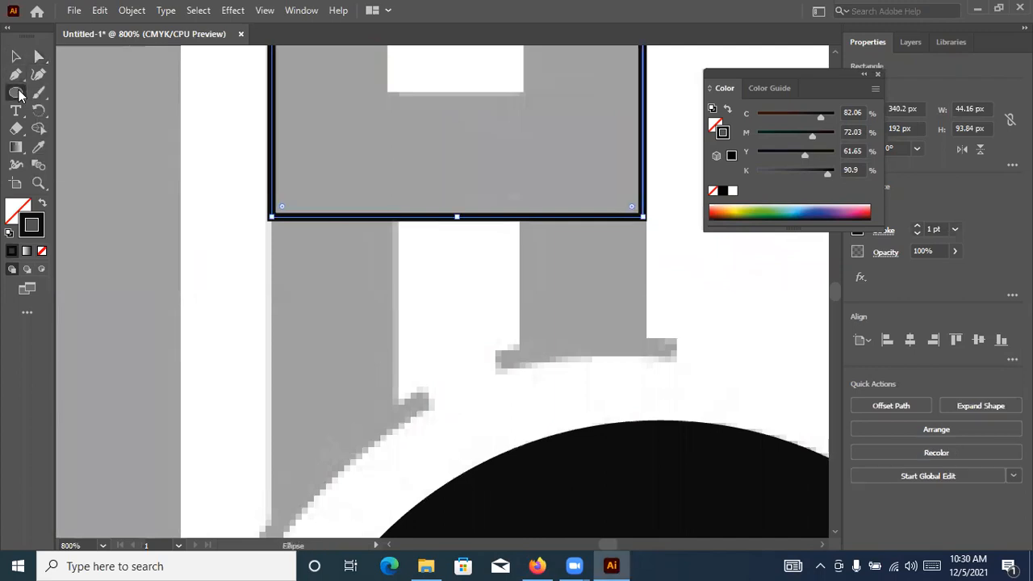
key(m)
drag(382, 484, 394, 547)
drag(387, 460, 396, 481)
key(v)
drag(398, 180, 656, 177)
Shorten the right leg rectangle to about 31 px tall and the left one to about 52 px tall
click(570, 478)
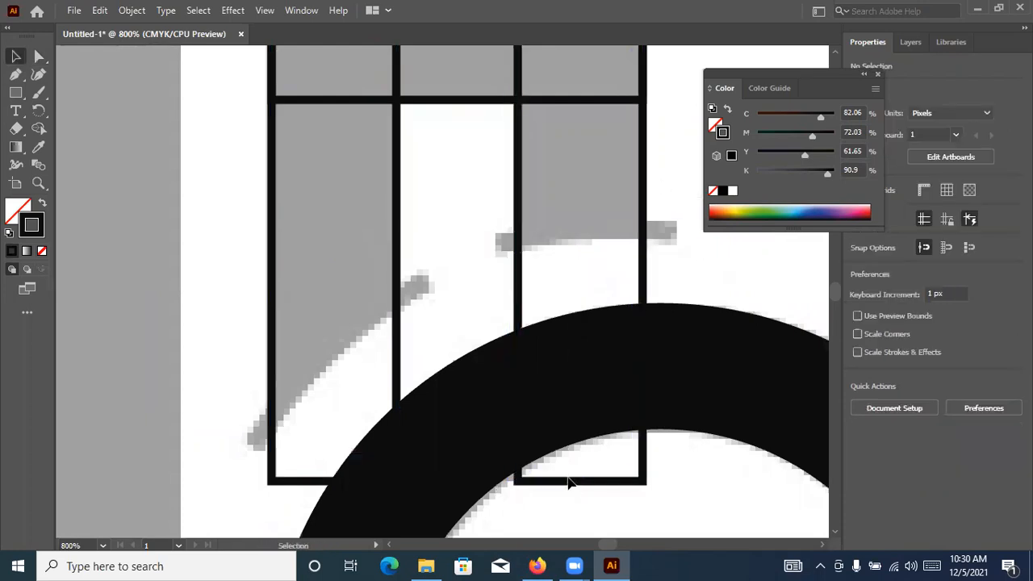
click(580, 483)
drag(580, 483, 590, 289)
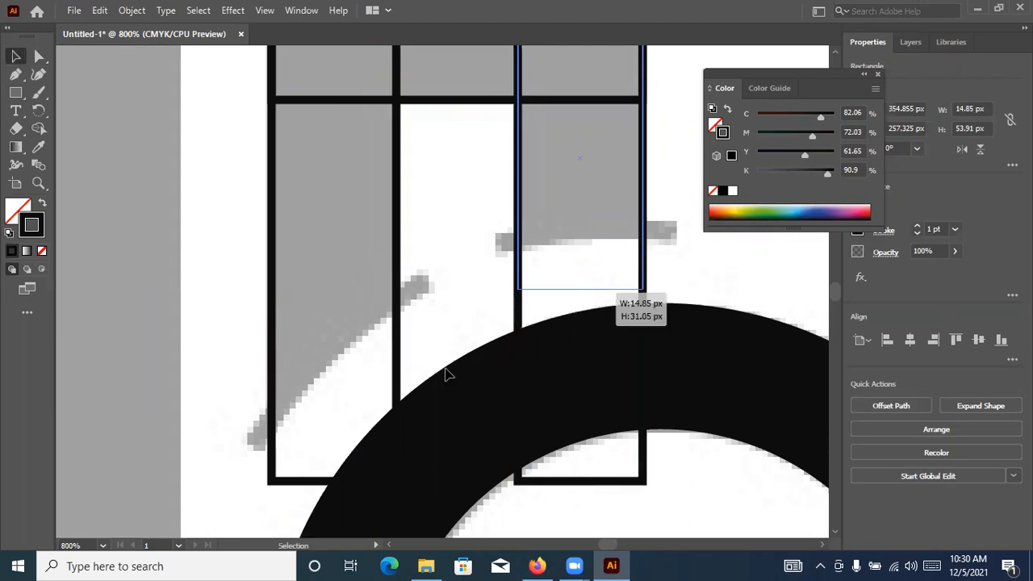
click(333, 482)
drag(334, 481, 334, 464)
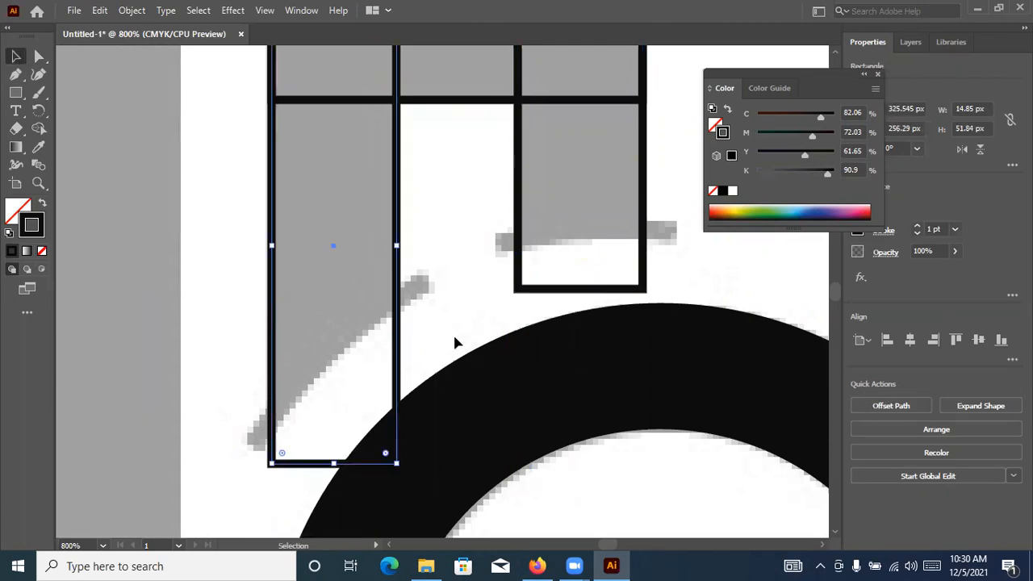
Unite the two leg rectangles with the A's rounded outline into a single shape
click(441, 252)
key(ctrl+minus)
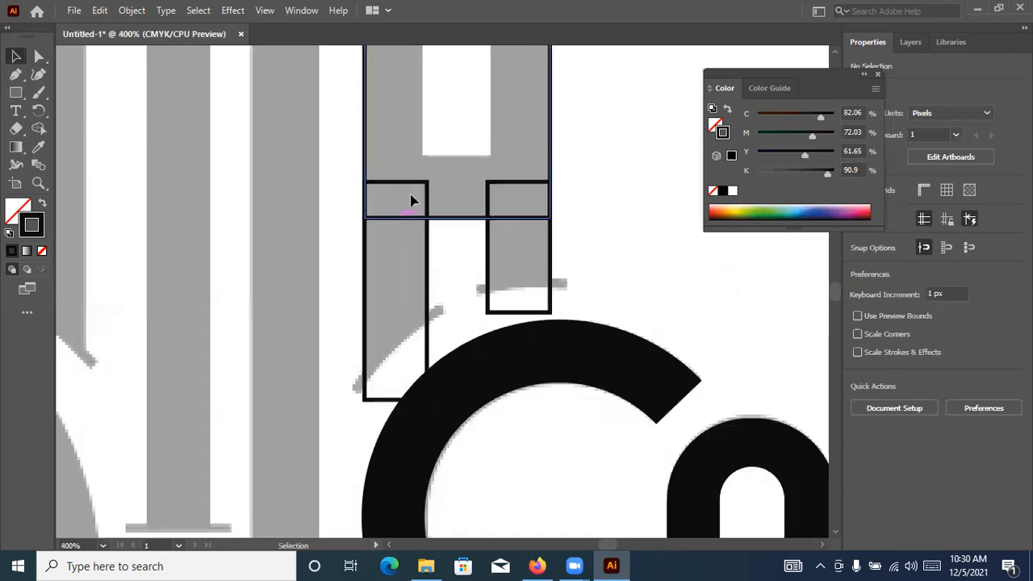
click(413, 189)
shift+click(508, 189)
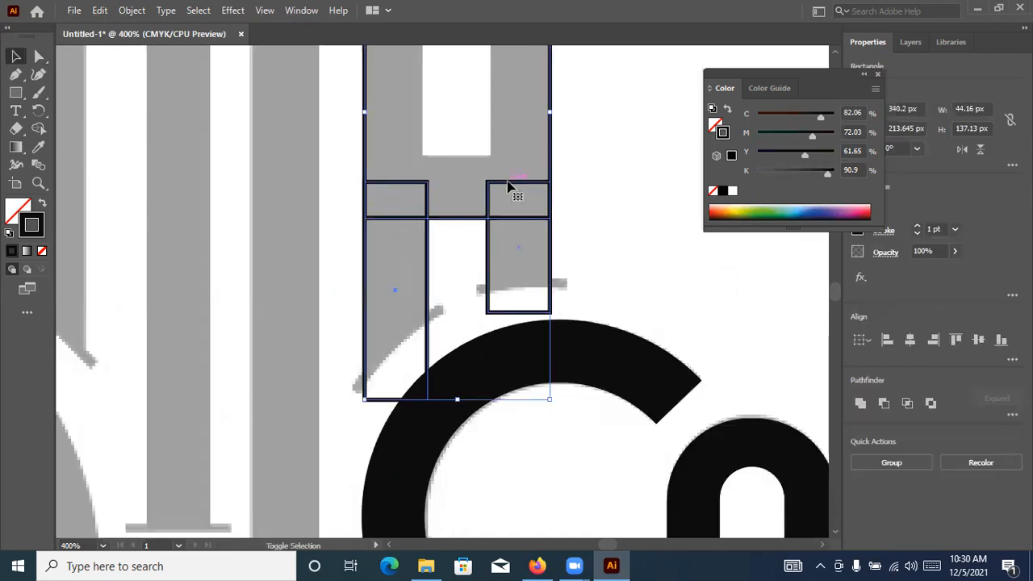
click(38, 129)
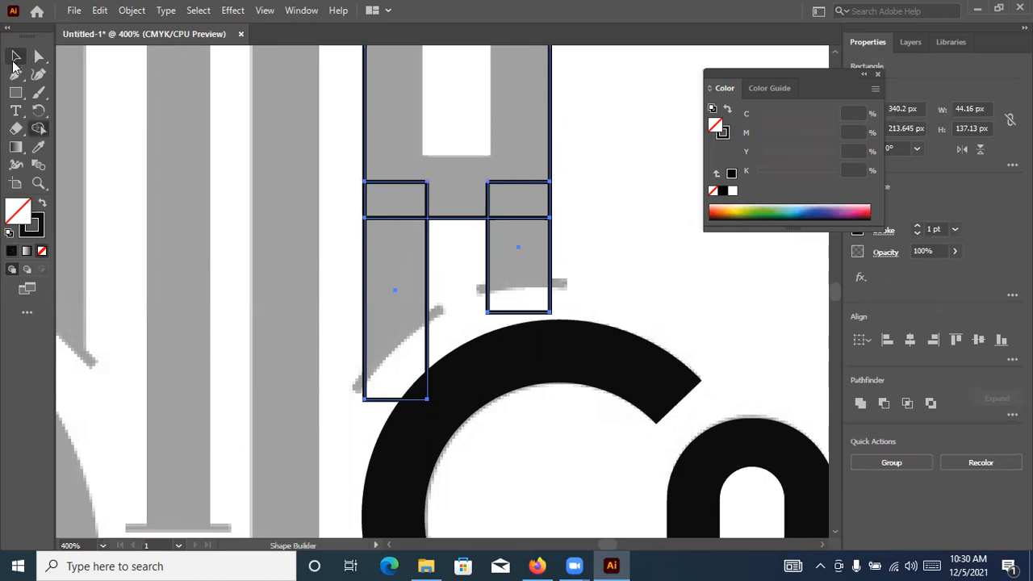
key(v)
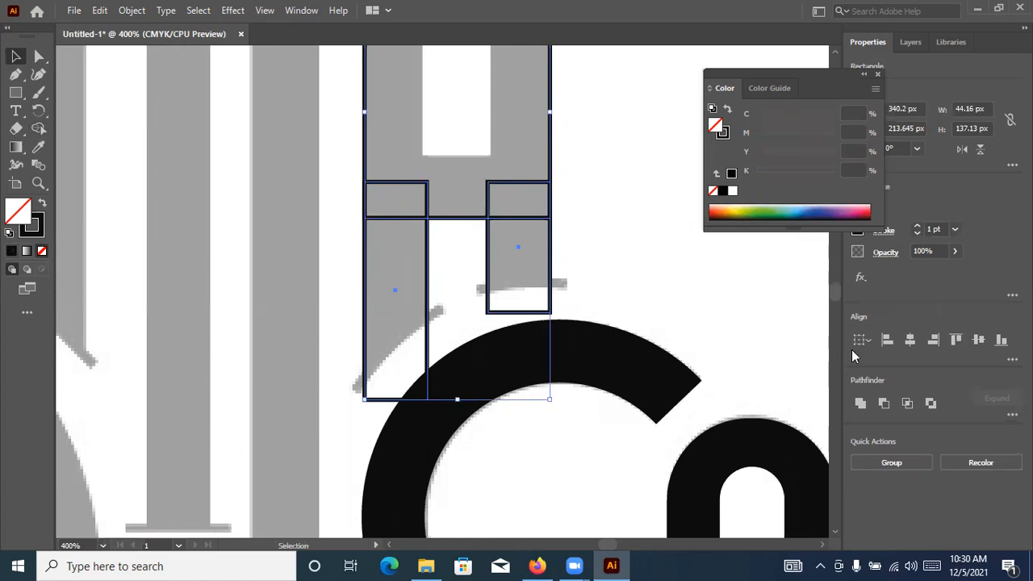
click(860, 403)
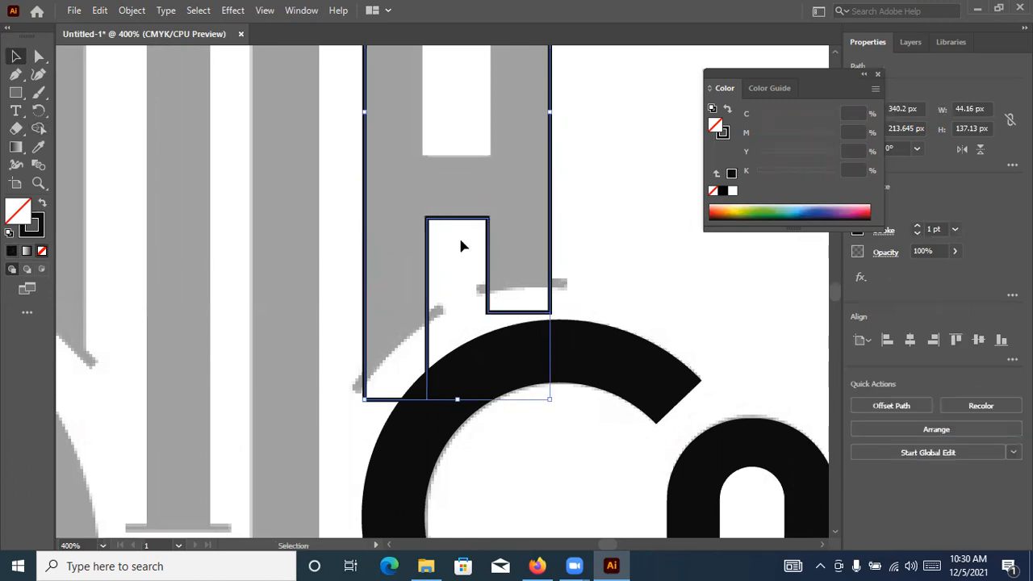
key(ctrl+shift+a)
Duplicate the C's path in place, directly in front of the original
key(l)
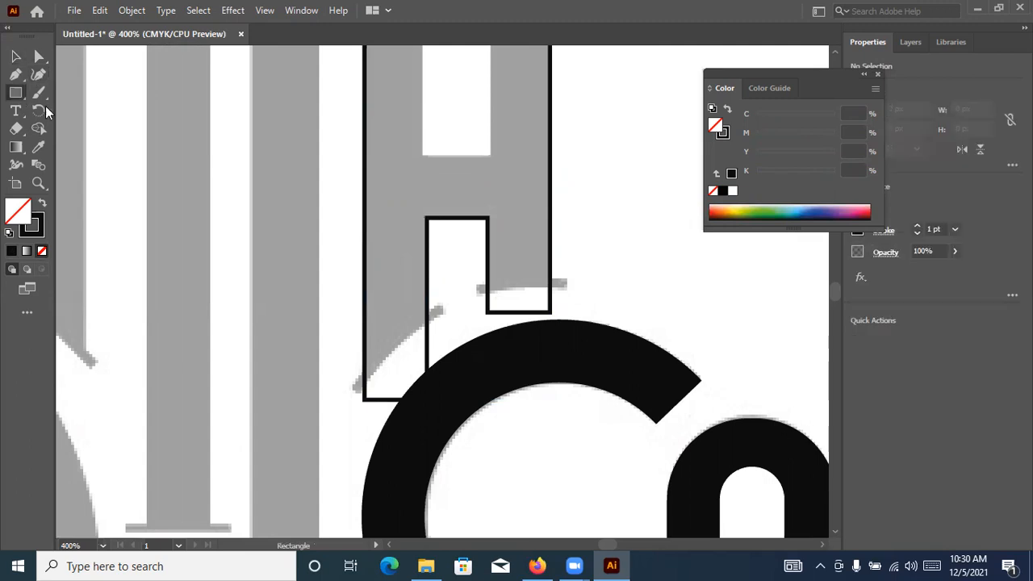
scroll(3, 37, down, 3)
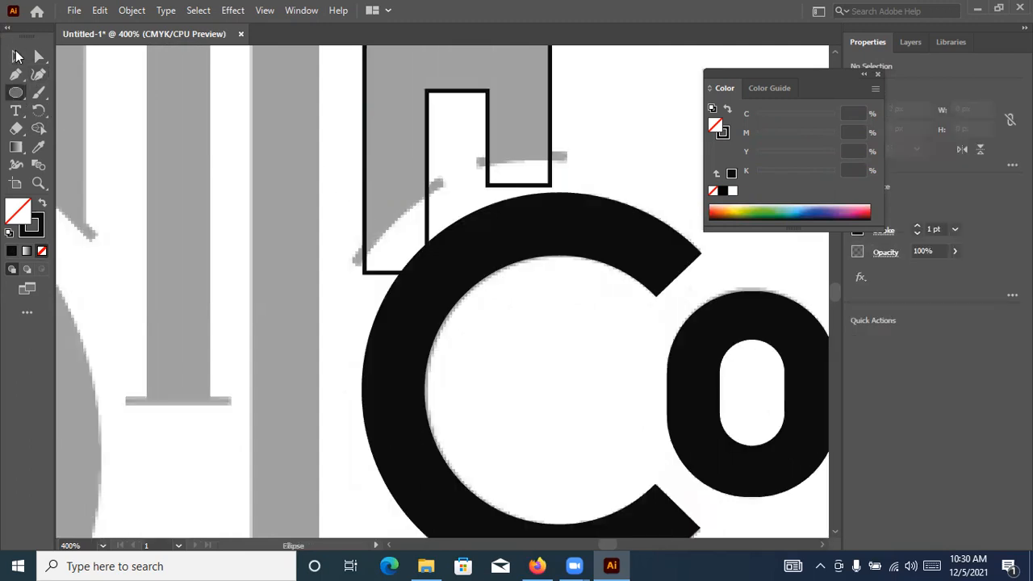
click(15, 58)
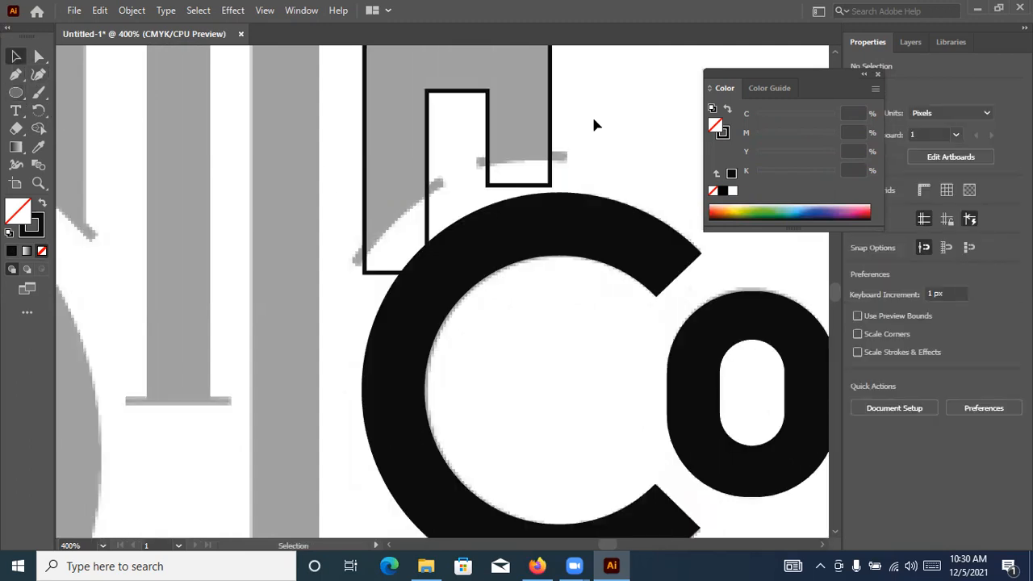
click(557, 232)
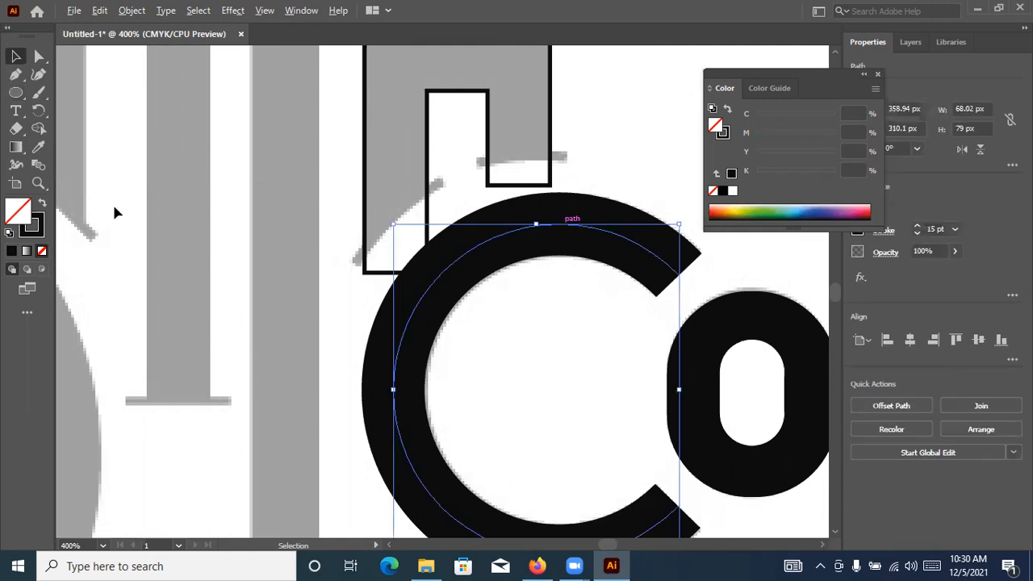
key(ctrl)
Give the copied C path no fill and a 0.5 pt stroke in the grey sampled from the reference
ctrl+click(449, 267)
click(224, 94)
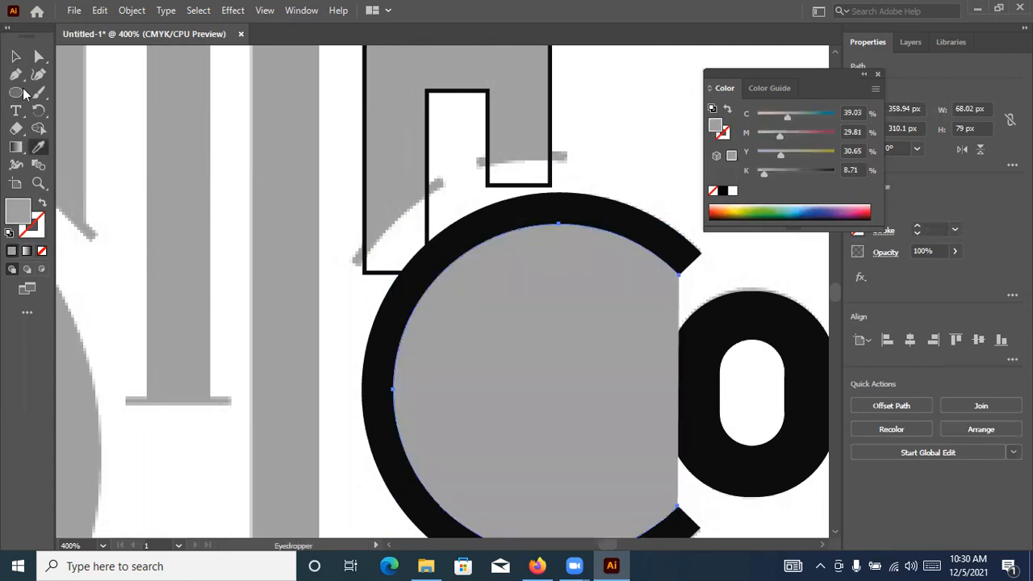
click(16, 58)
click(42, 203)
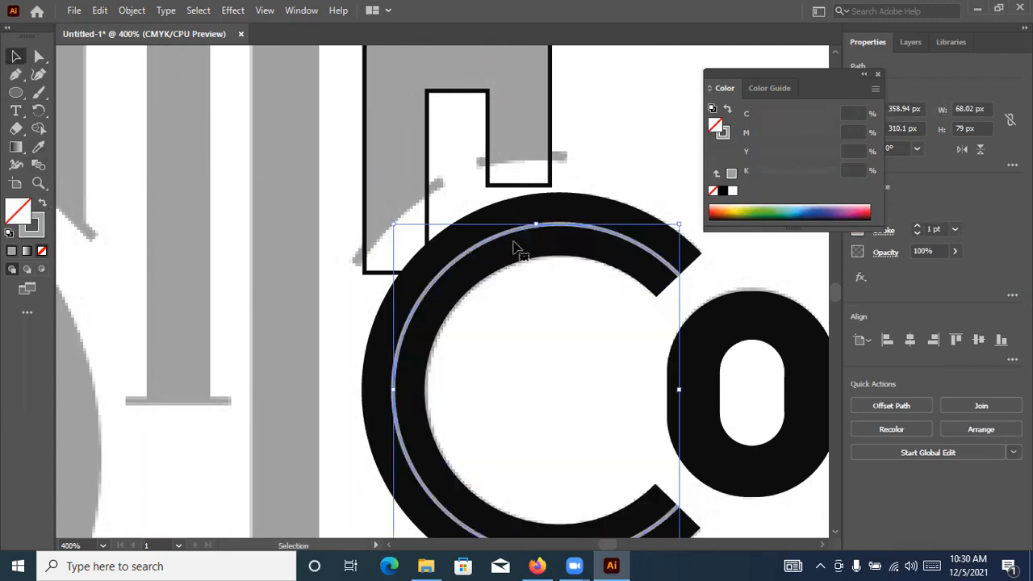
scroll(540, 354, down, 1)
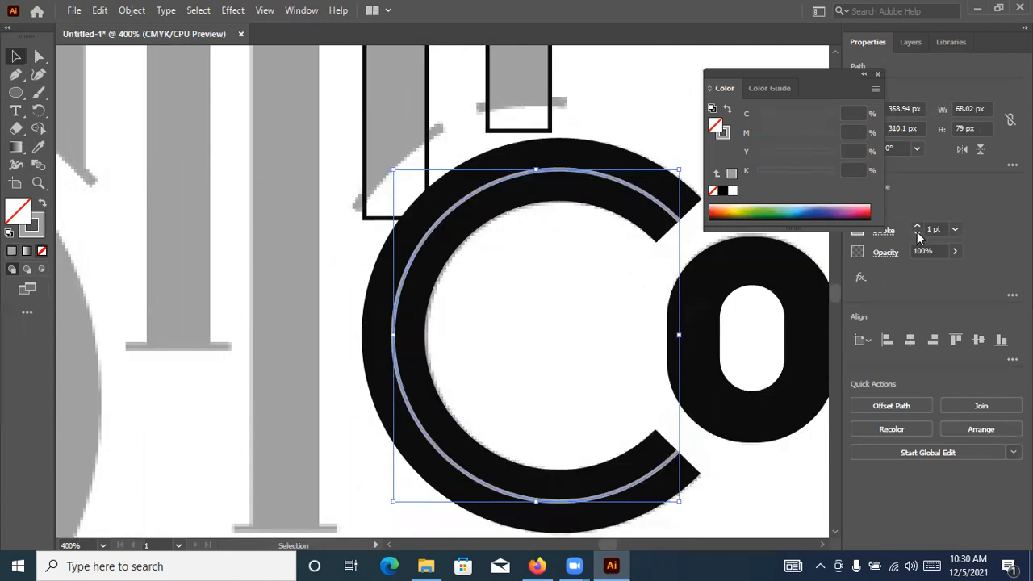
key(ctrl+z)
click(438, 164)
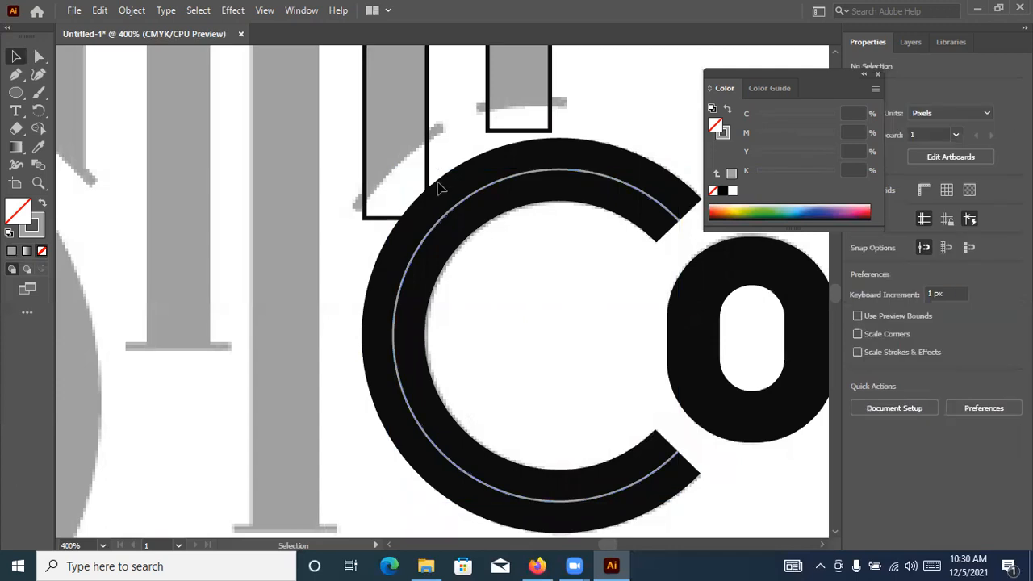
Move the thin grey C path up and left so its curve crosses the lower ends of the A's legs
key(ctrl+plus)
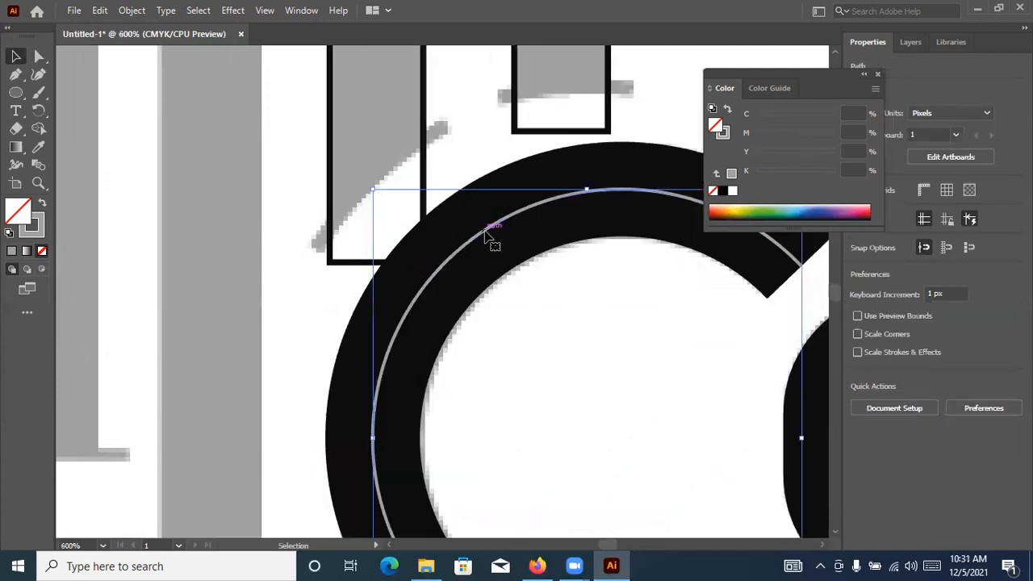
drag(468, 214, 549, 114)
scroll(549, 114, down, 2)
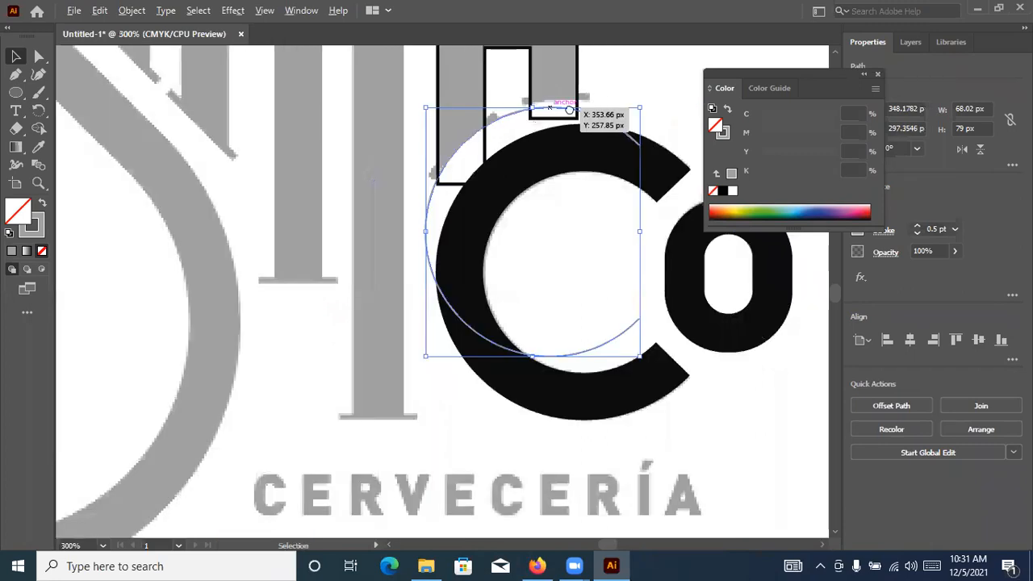
drag(464, 196, 403, 229)
scroll(417, 232, up, 1)
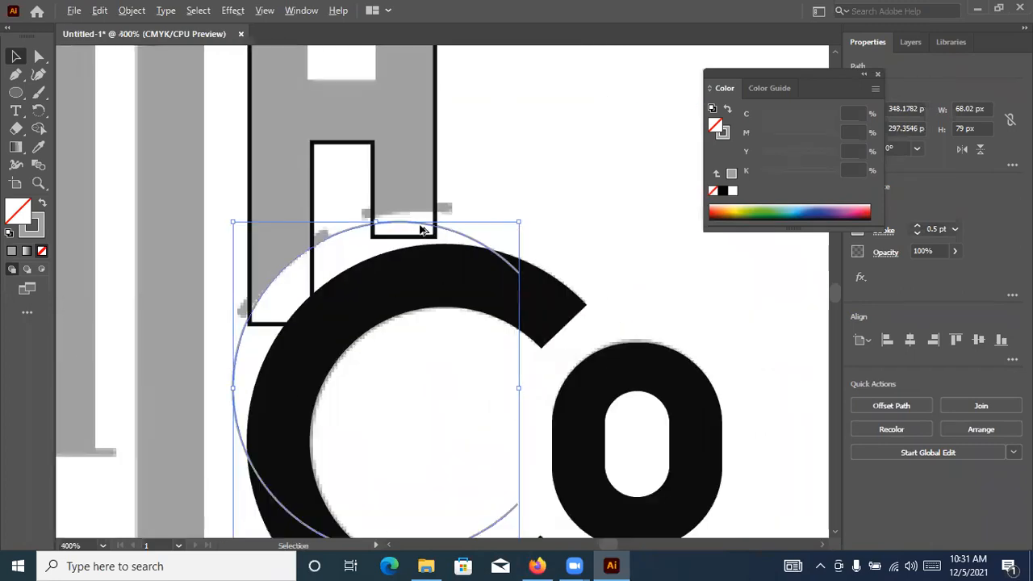
Enlarge the thin arc proportionally to about 71 × 82 px and shift it slightly down toward the legs' curved edge
drag(523, 219, 565, 209)
scroll(339, 209, up, 2)
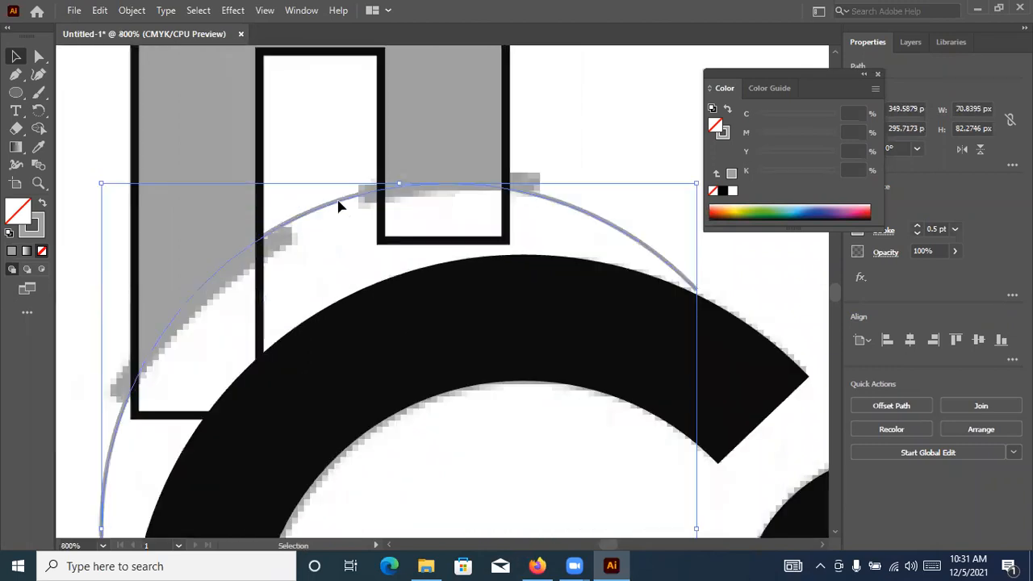
drag(338, 218, 520, 214)
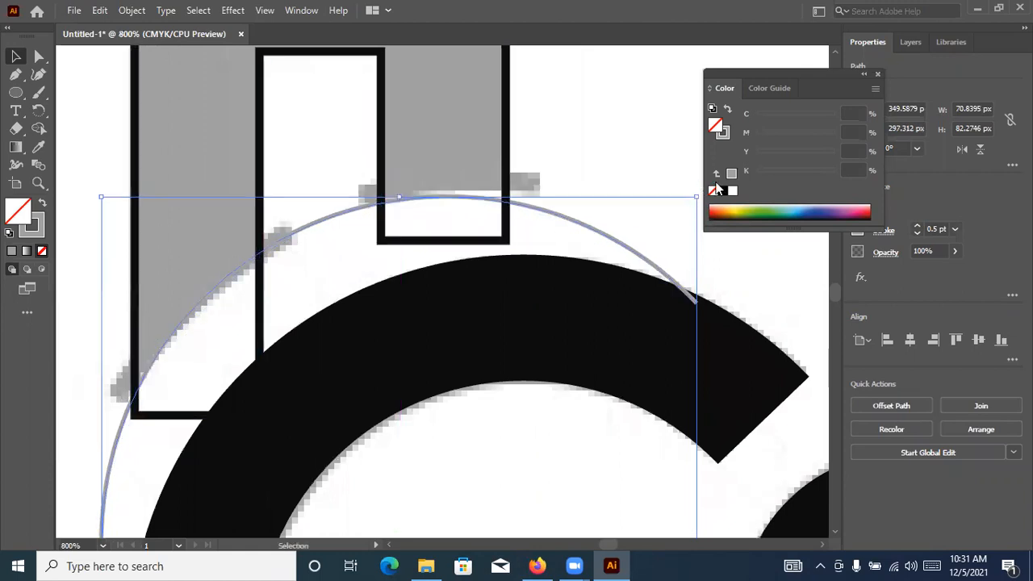
Enlarge the arc to about 73 × 85 px and fine-tune its position along the curved lower edges of both legs
drag(697, 197, 715, 175)
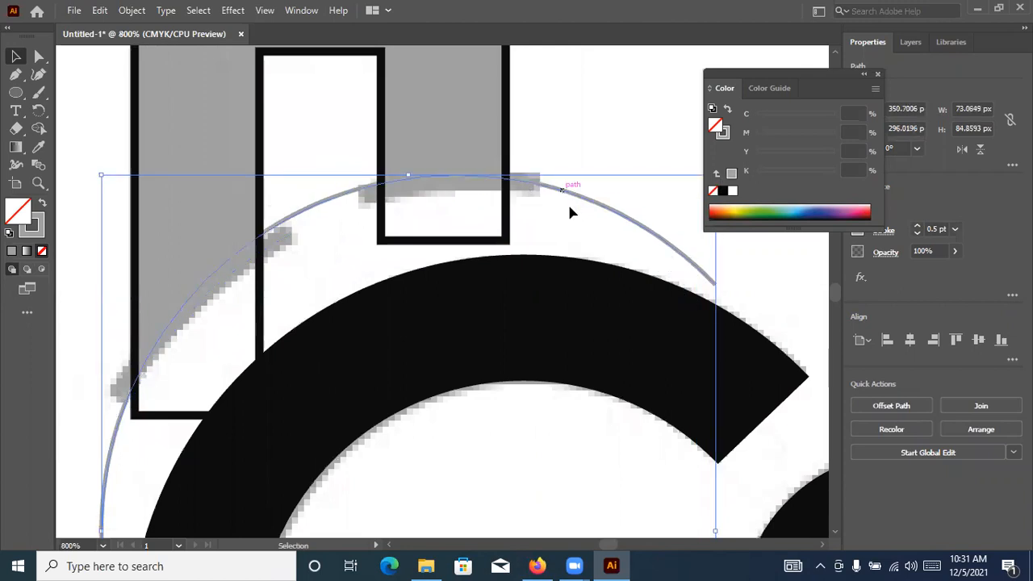
drag(571, 209, 563, 177)
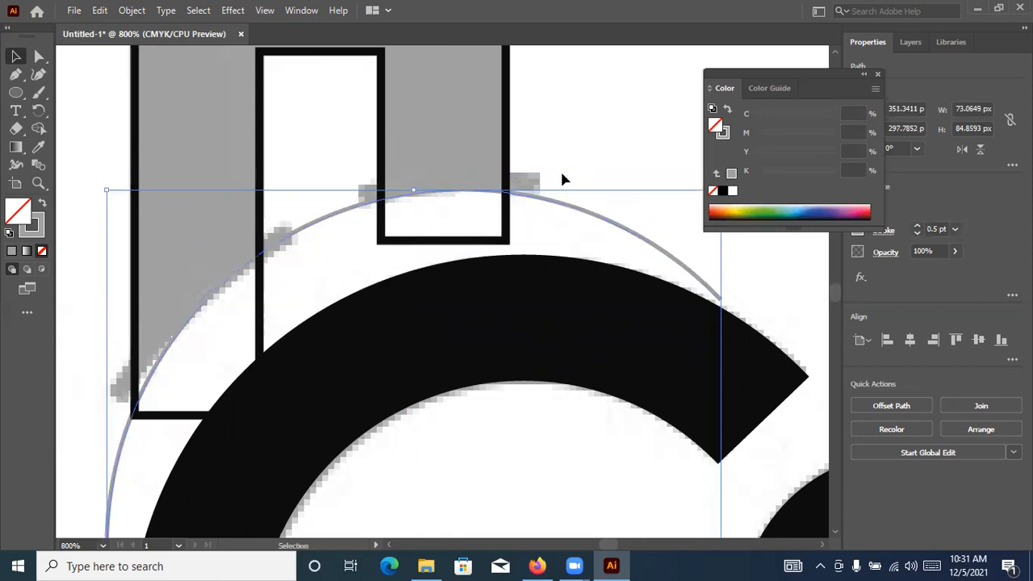
key(ctrl+minus)
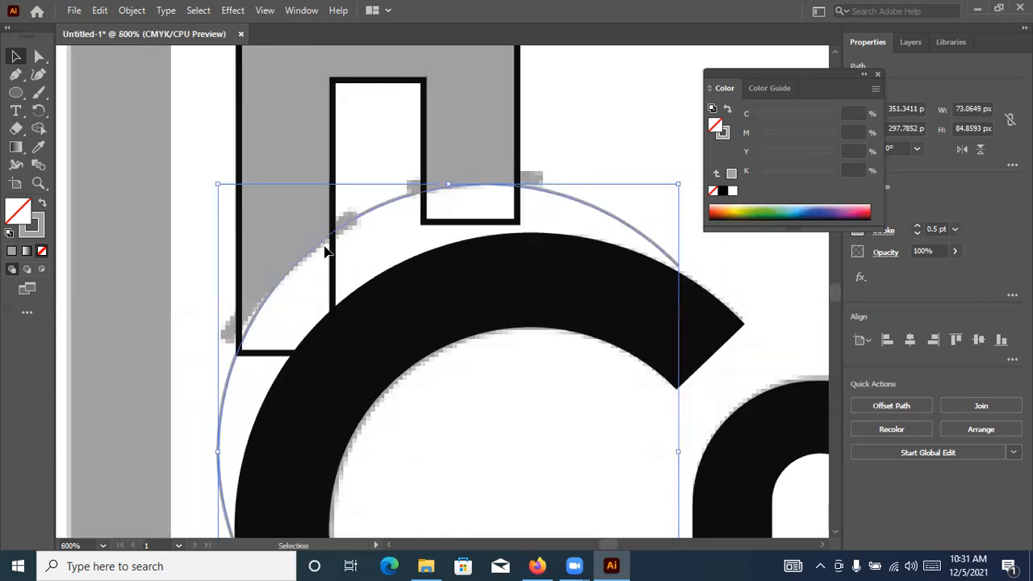
key(ctrl+plus)
key(ctrl+plus)
drag(396, 196, 385, 195)
key(ctrl+minus)
key(ctrl+minus)
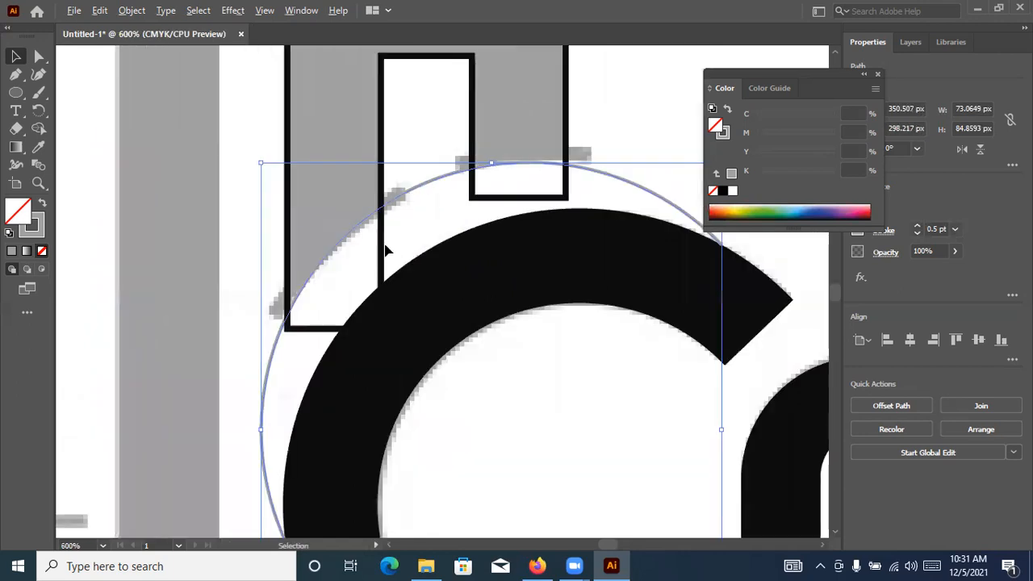
Trim off the parts of both A legs that lie below the arc with Shape Builder
shift+click(381, 241)
click(39, 133)
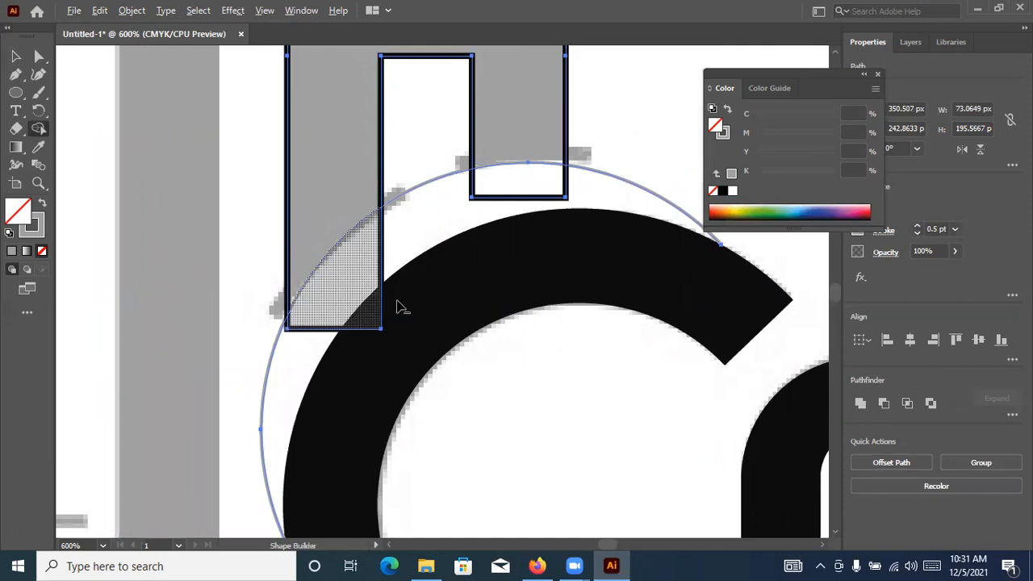
alt+click(517, 196)
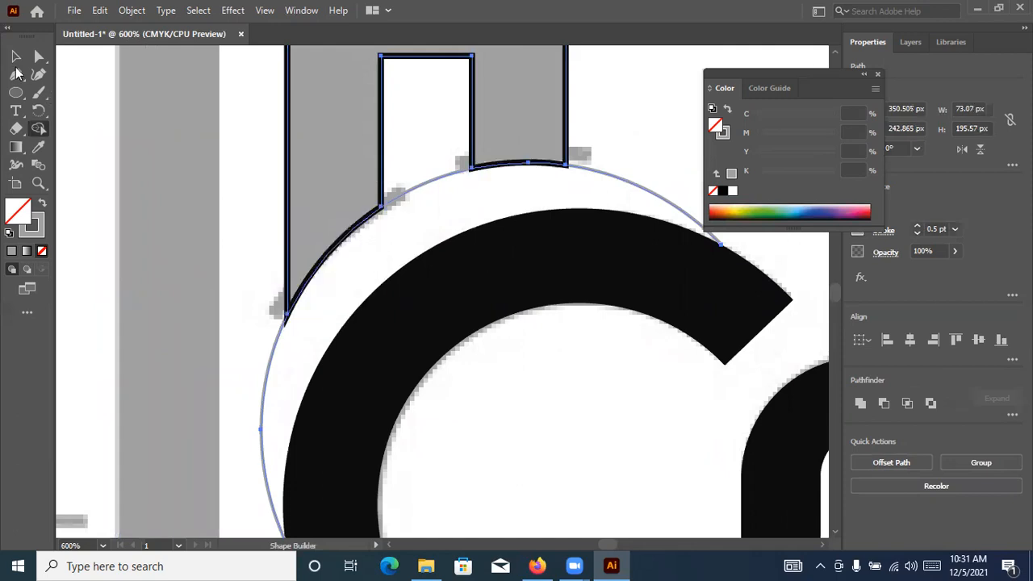
Delete the leftover thin arc around the C
key(v)
click(273, 365)
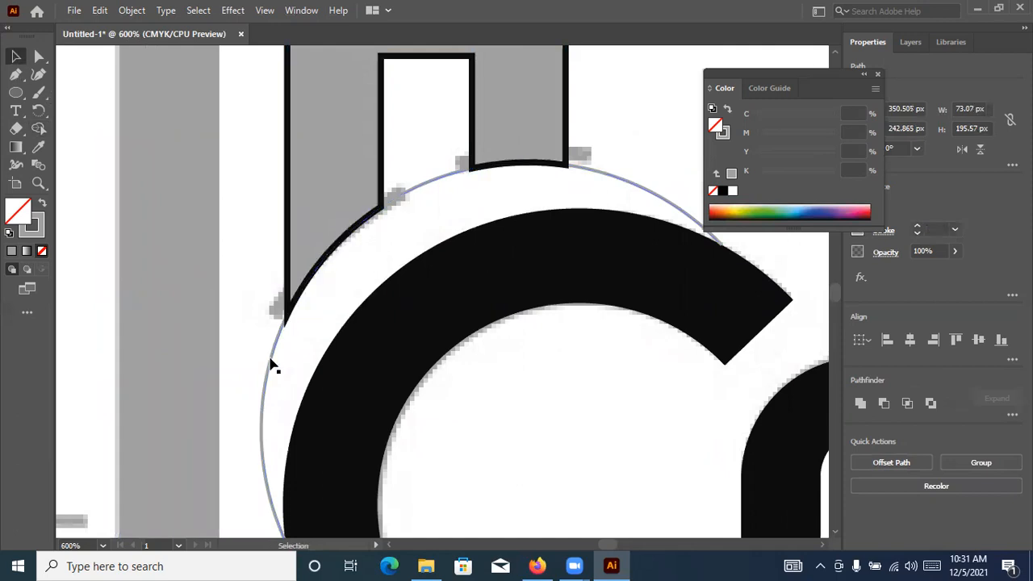
click(272, 365)
key(Delete)
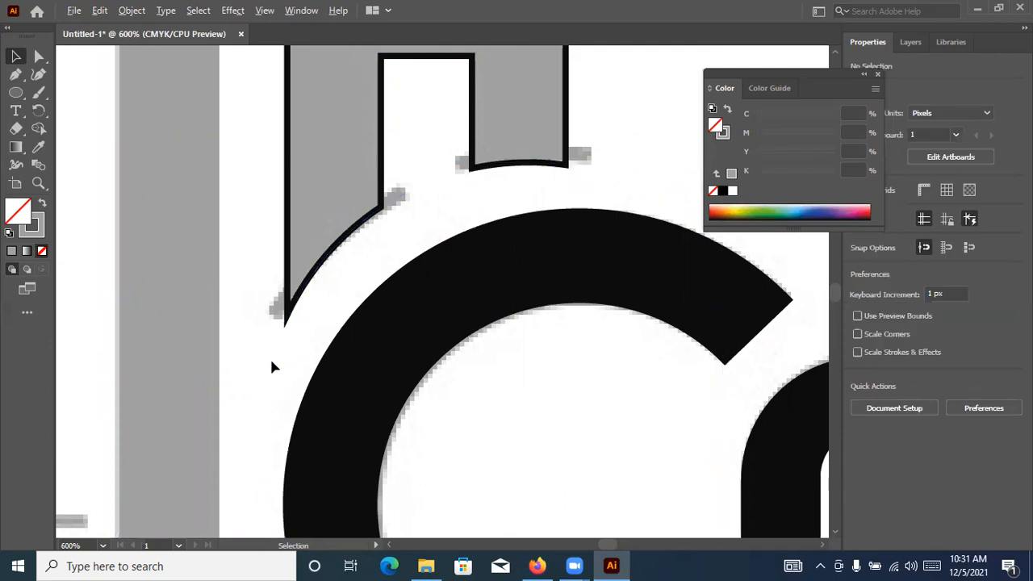
Draw a rectangle about 165 × 16 px over the T's horizontal crossbar
scroll(276, 356, down, 4)
scroll(436, 373, up, 2)
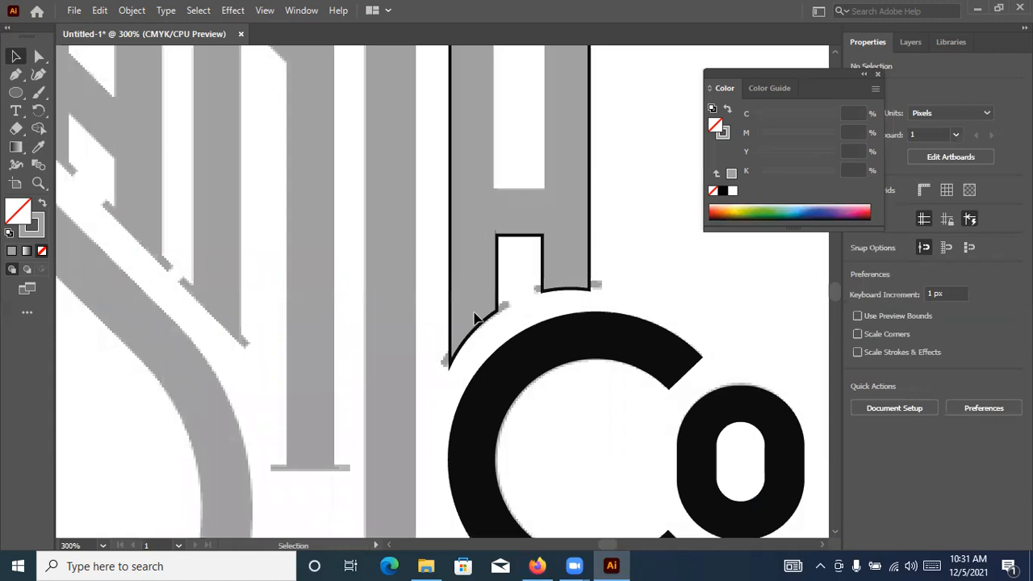
scroll(475, 307, up, 3)
scroll(428, 233, up, 2)
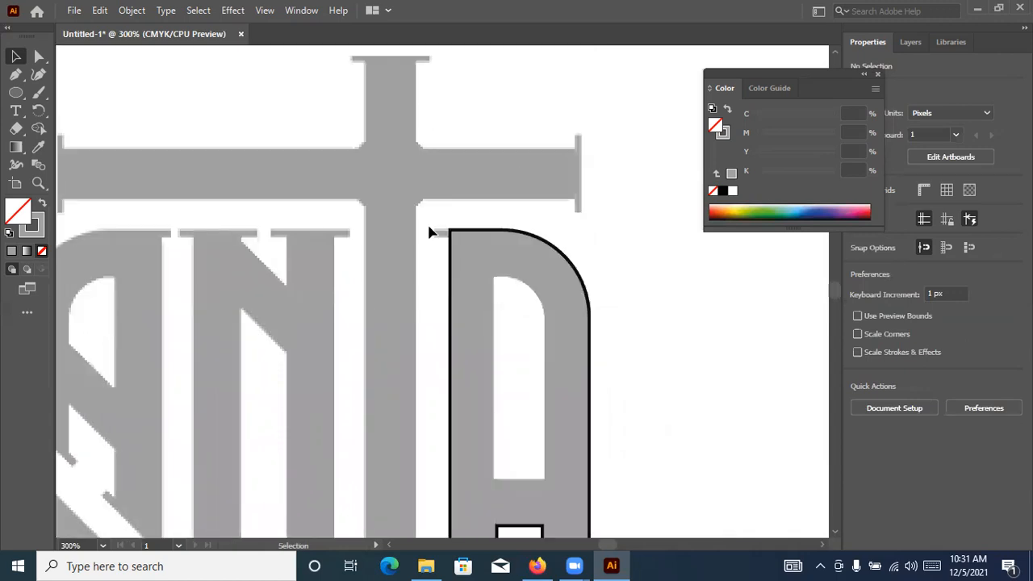
scroll(388, 216, down, 3)
scroll(288, 149, up, 2)
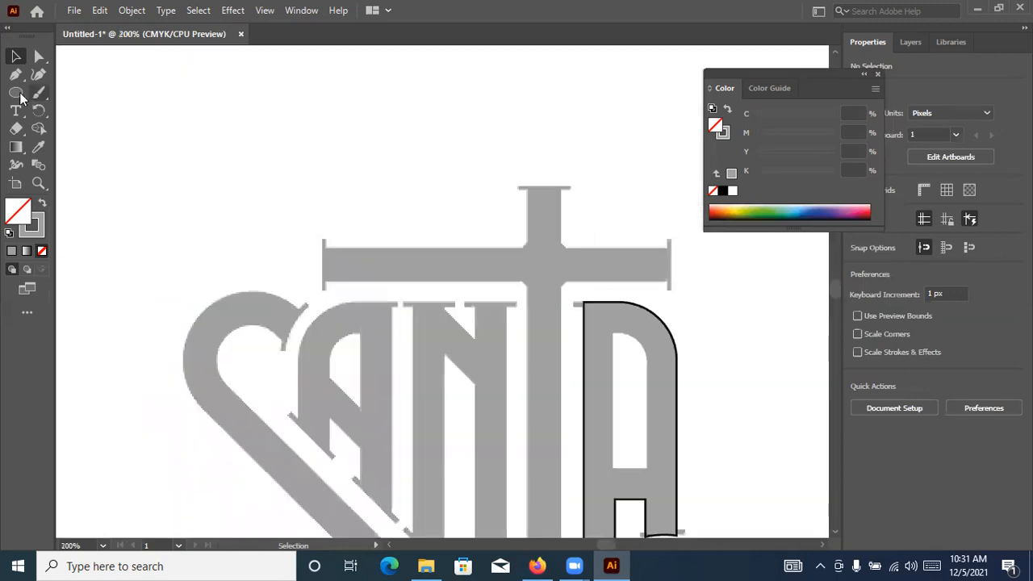
drag(19, 97, 63, 97)
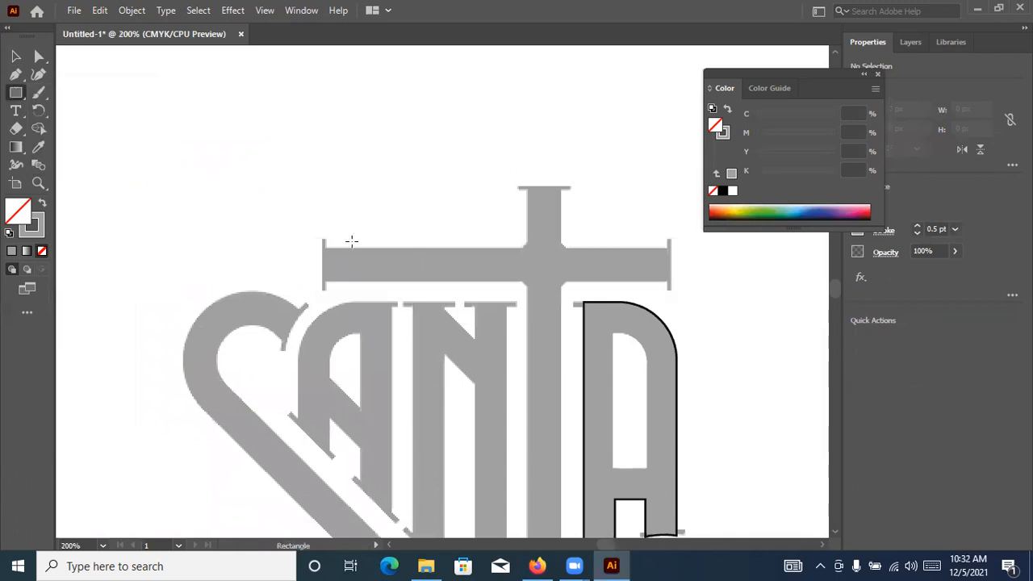
scroll(338, 216, up, 1)
drag(243, 237, 201, 232)
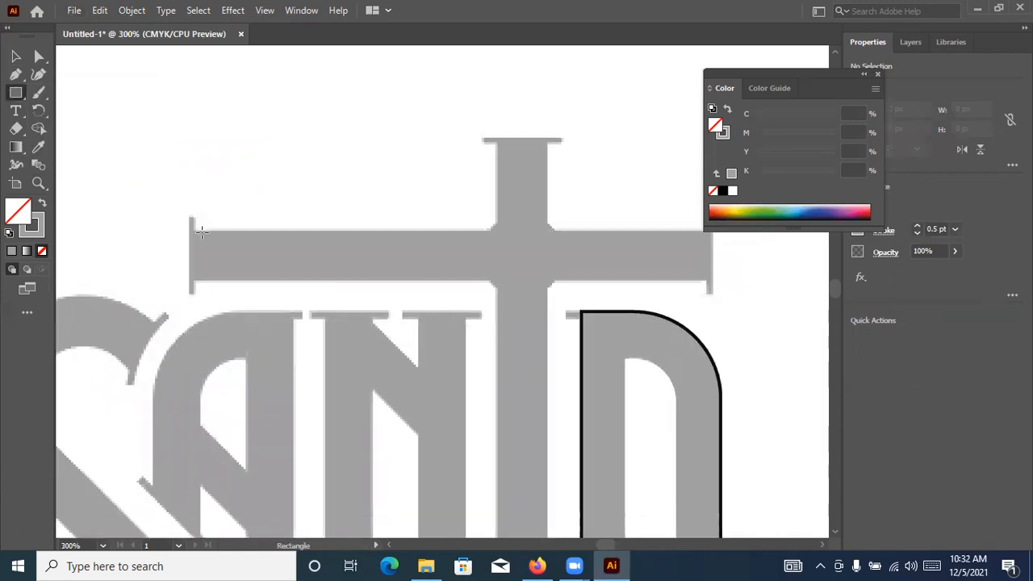
drag(649, 274, 709, 279)
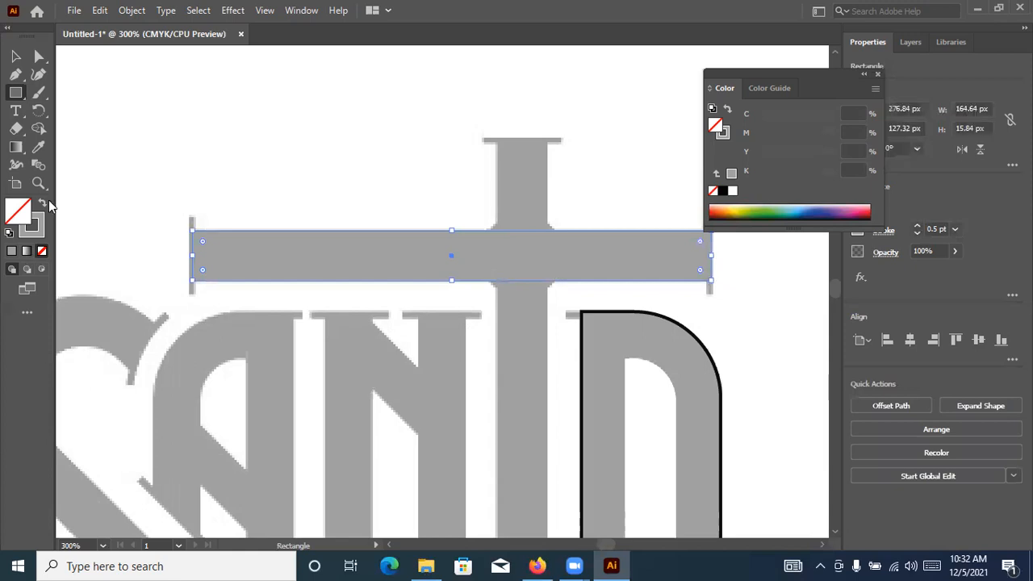
Give the crossbar rectangle the same 1 pt black outline as the last A by sampling it with the Eyedropper
key(i)
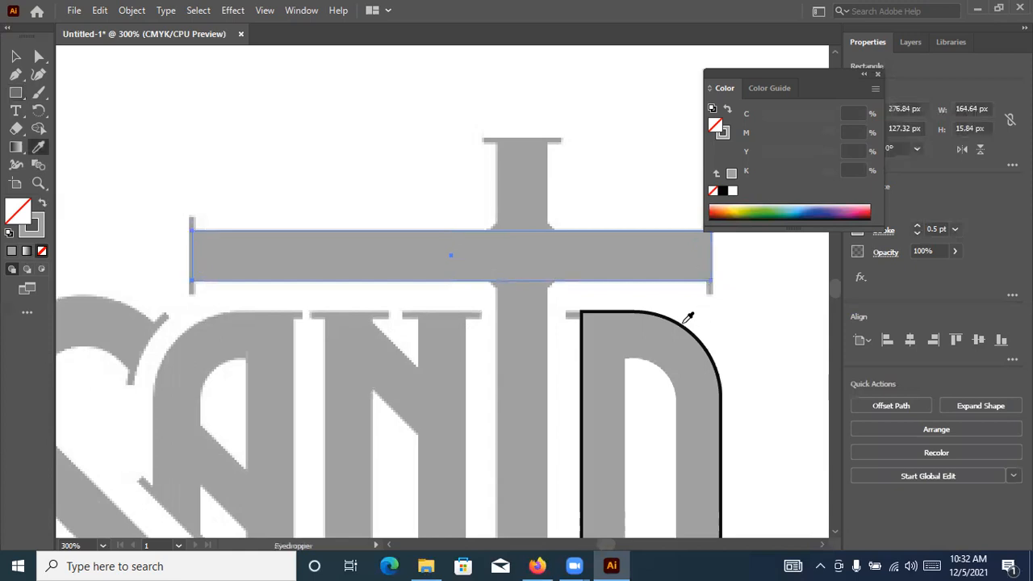
click(622, 318)
key(v)
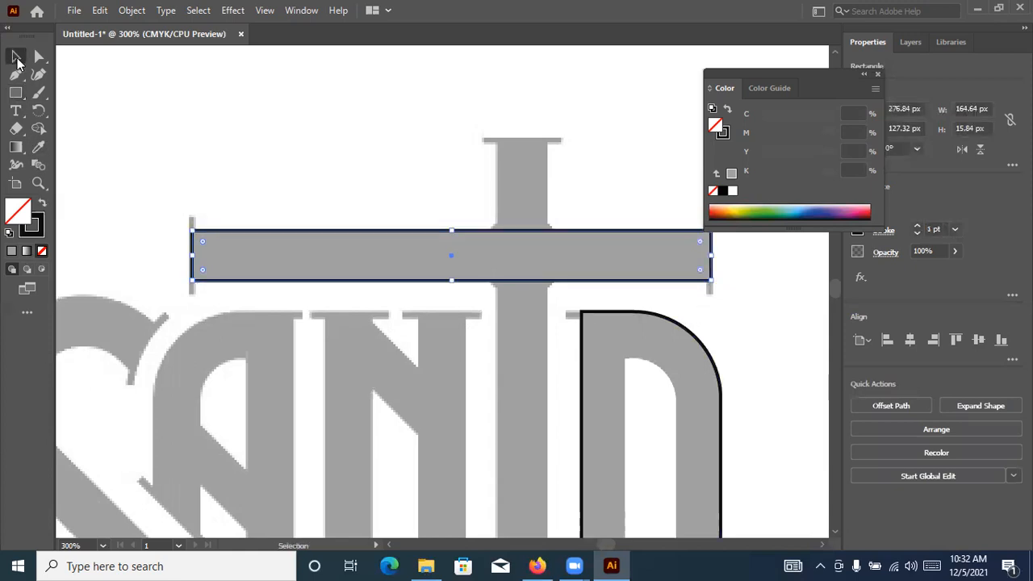
Place a copy of the crossbar rectangle, rotated upright, over the upper part of the T's vertical stem
scroll(502, 215, down, 2)
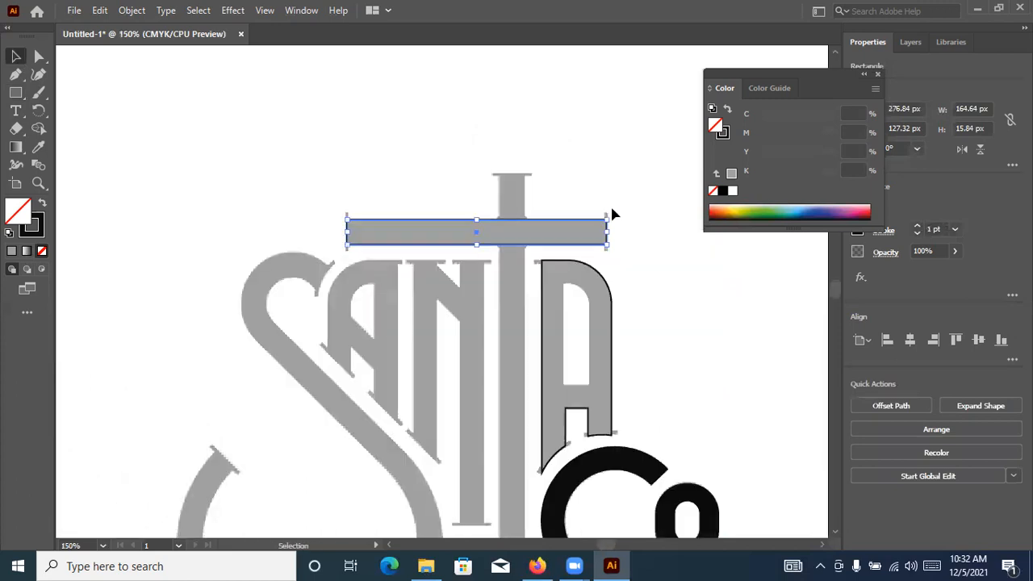
drag(545, 331, 511, 197)
scroll(511, 196, up, 4)
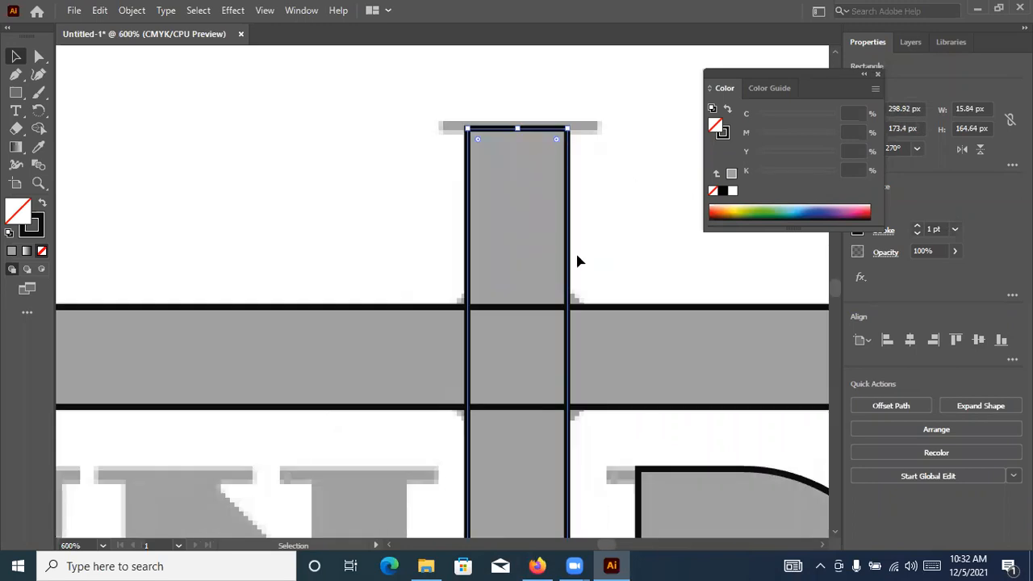
Stretch the upright rectangle to the T stem's foot and top edge, making it about 266 px tall
scroll(577, 255, down, 5)
scroll(544, 289, down, 1)
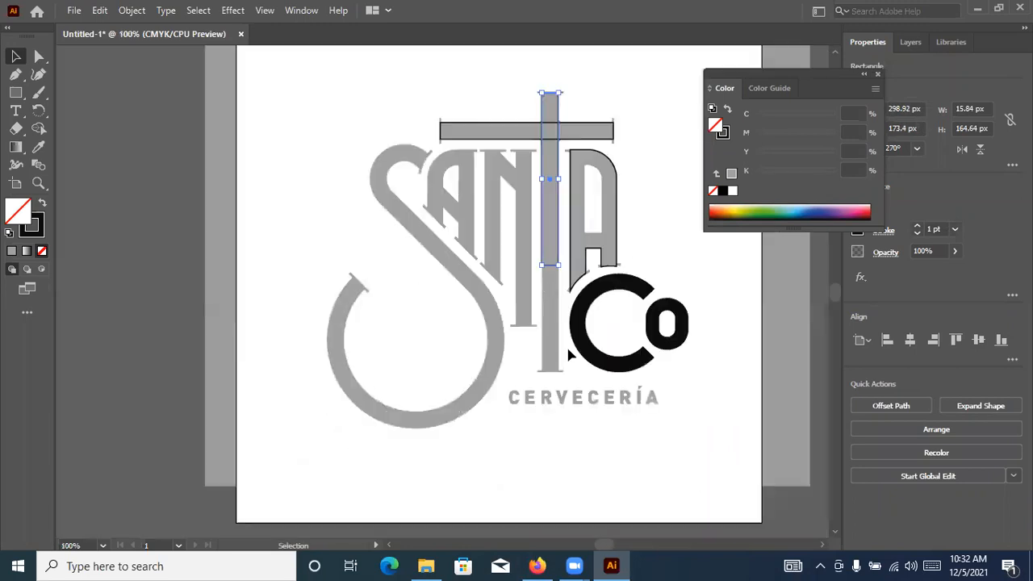
scroll(566, 344, up, 4)
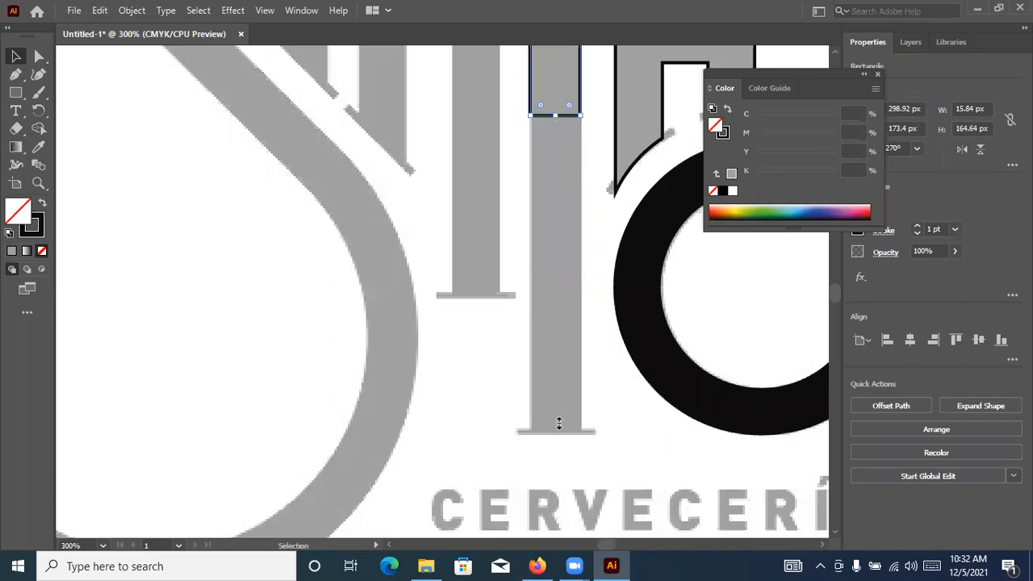
drag(564, 429, 565, 436)
scroll(587, 398, up, 5)
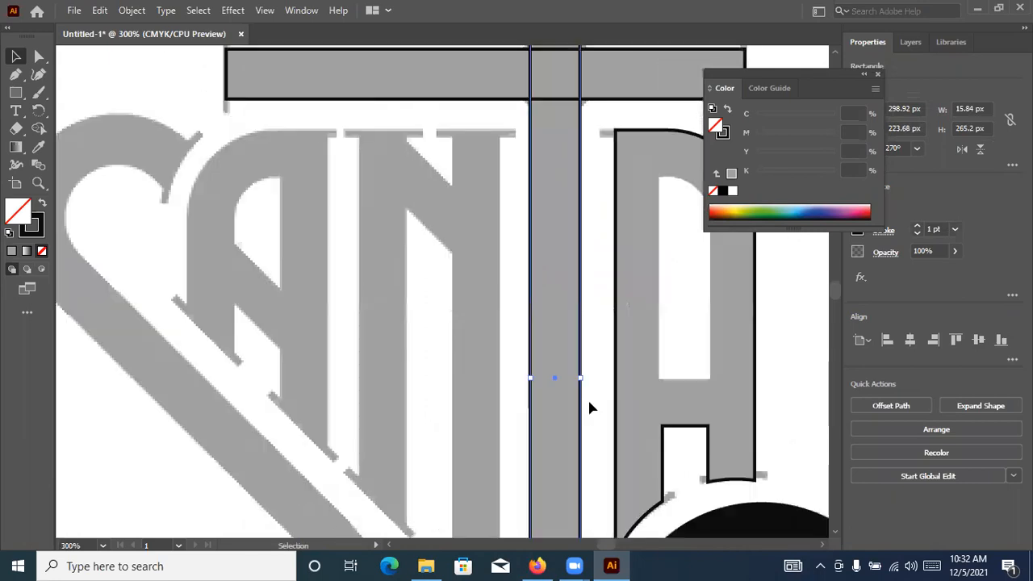
scroll(546, 197, up, 3)
scroll(544, 214, up, 2)
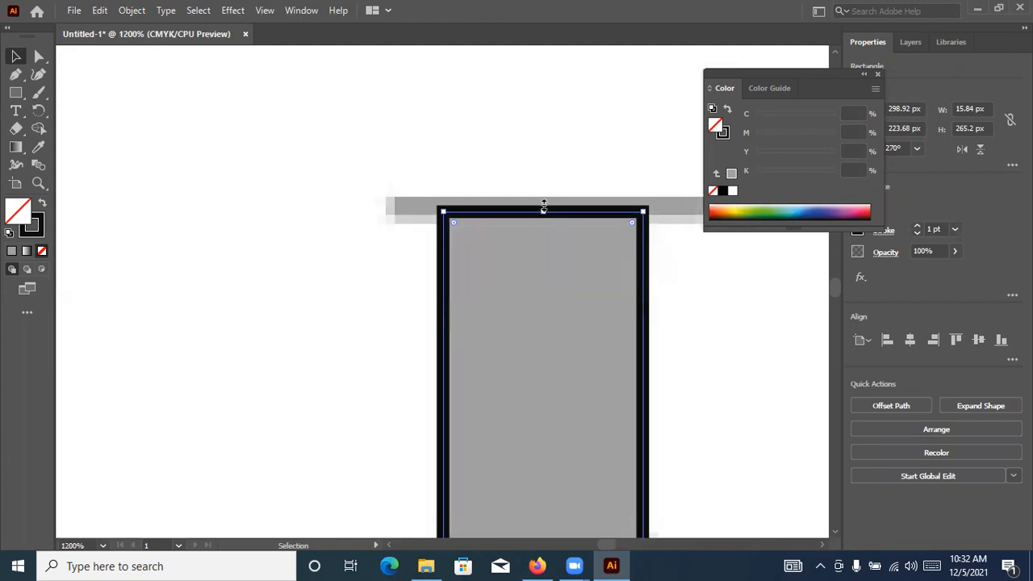
drag(544, 201, 545, 197)
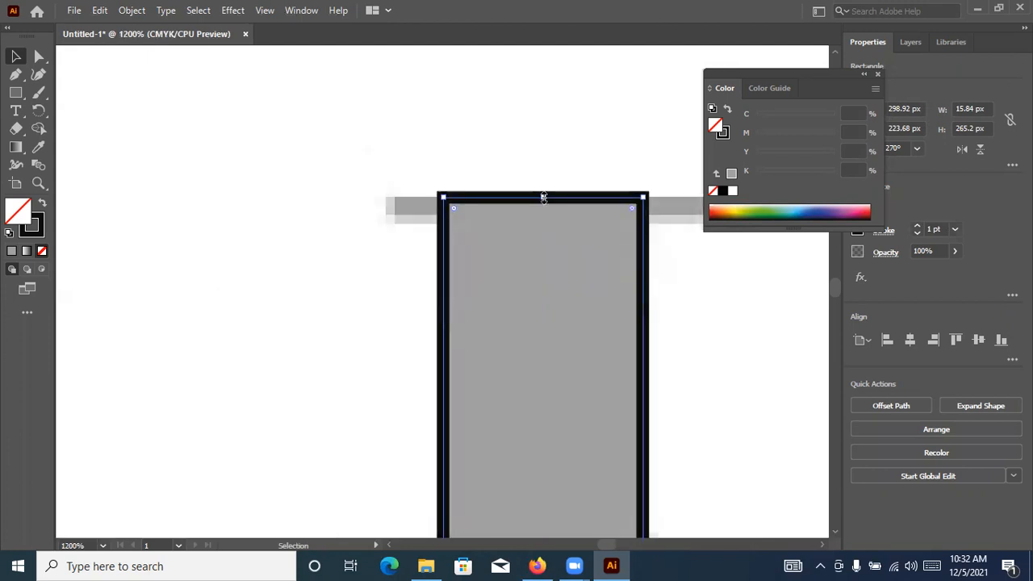
Swap fill and stroke on the T's stem and crossbar so both are solid black without an outline
click(41, 205)
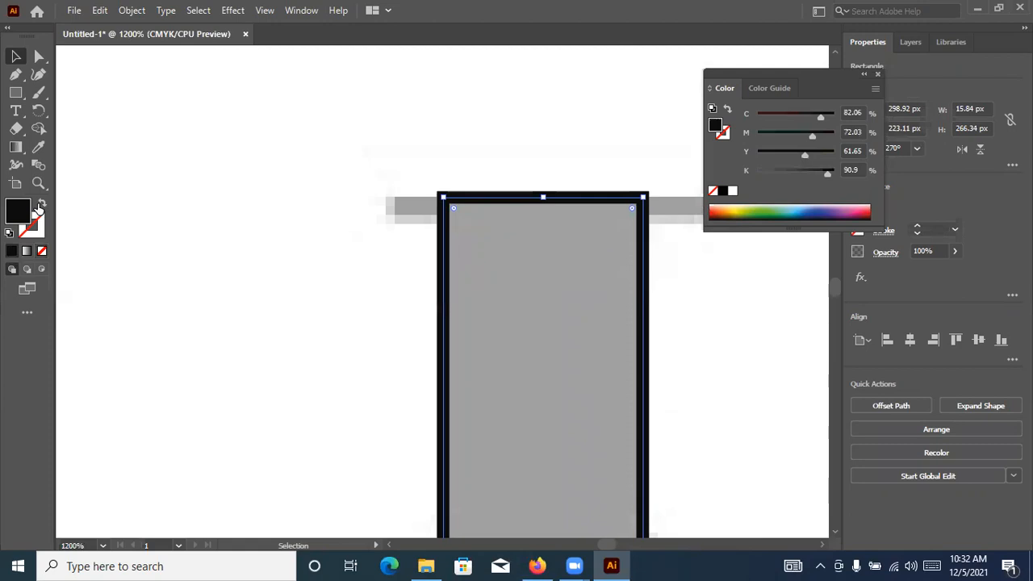
scroll(470, 263, down, 3)
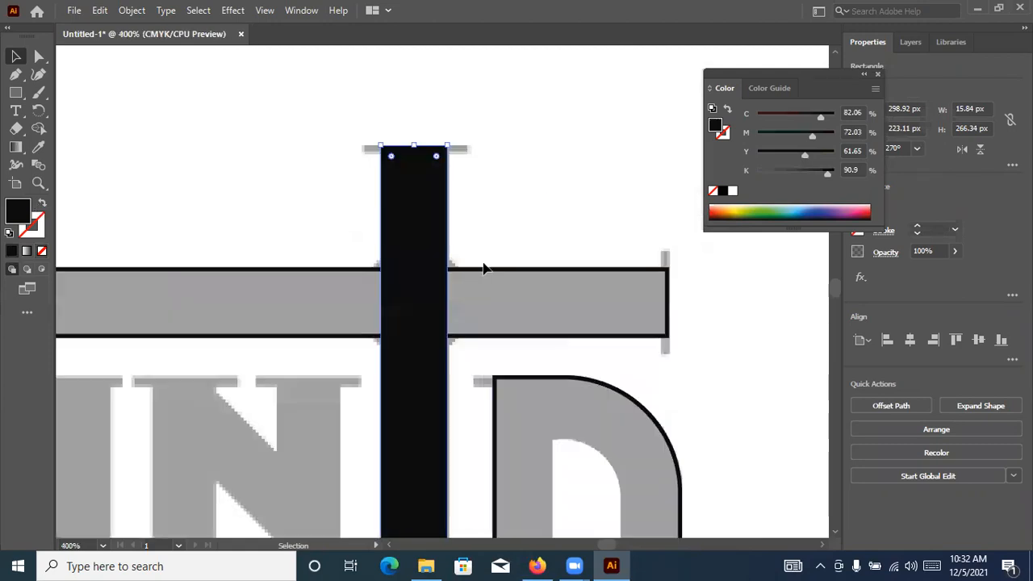
click(472, 271)
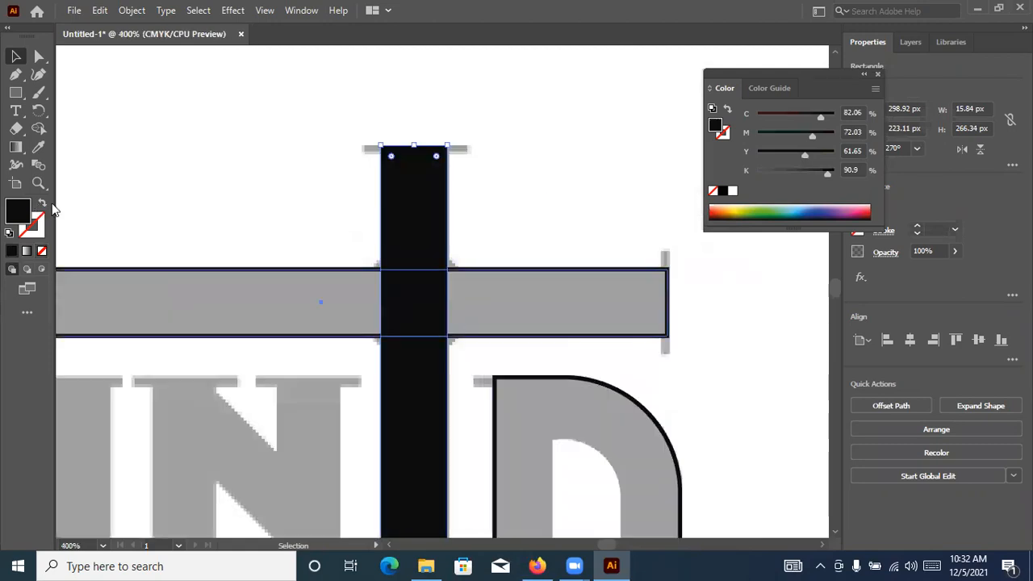
click(511, 190)
Swap fill and stroke on the last A to make it solid black, keeping its inner counter white
scroll(510, 189, down, 2)
click(583, 311)
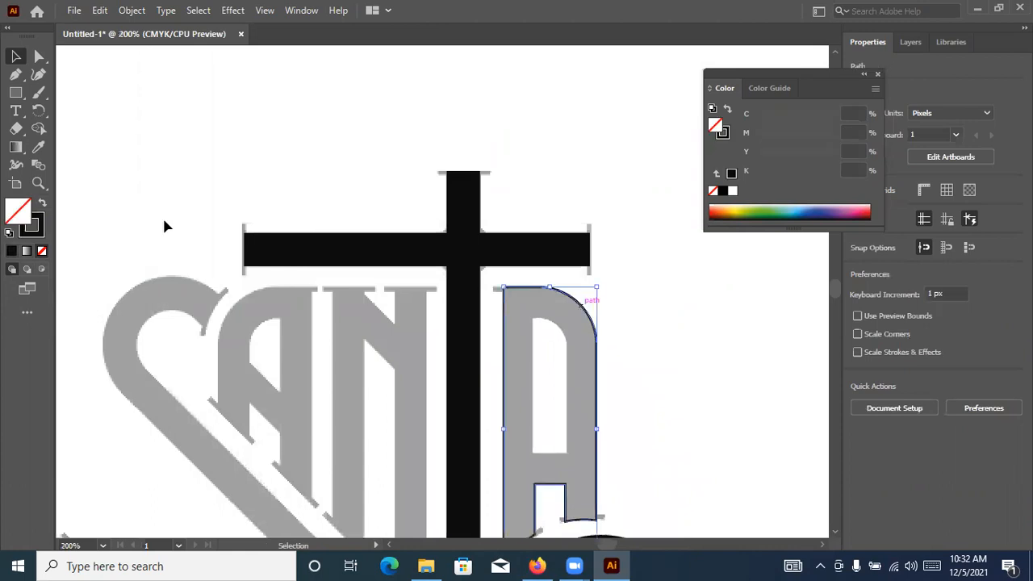
key(shift+x)
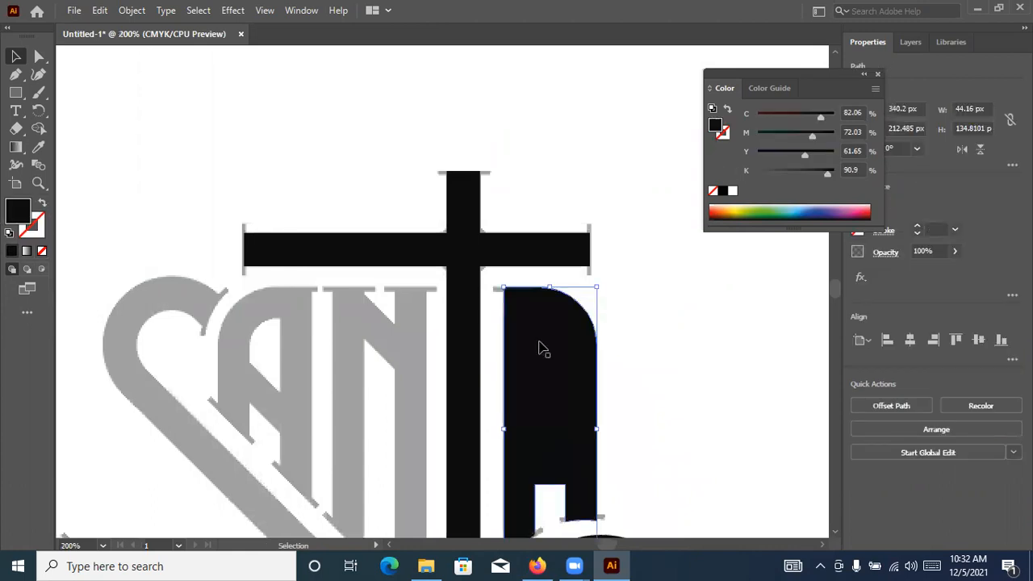
key(a)
key(v)
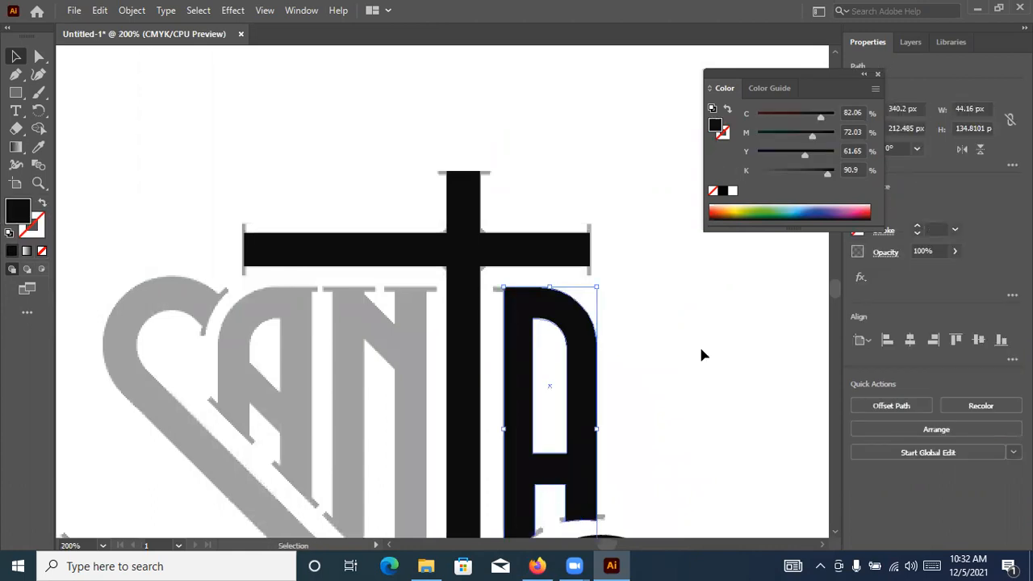
scroll(699, 347, down, 3)
key(ctrl+shift+a)
Draw a black circle about 26 px wide centred on the T's crossing to form the small rounded corners
scroll(539, 347, up, 4)
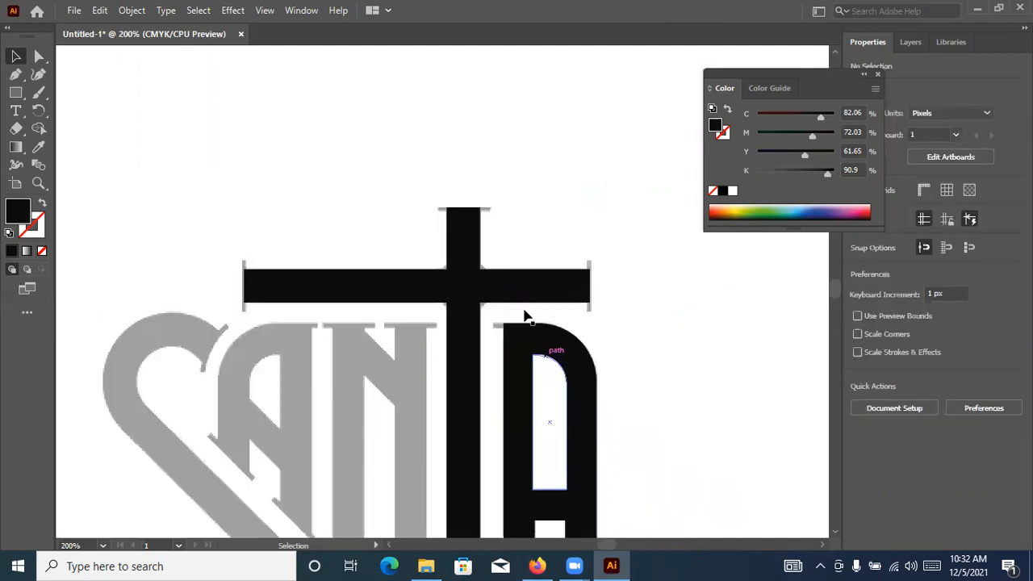
scroll(489, 278, up, 4)
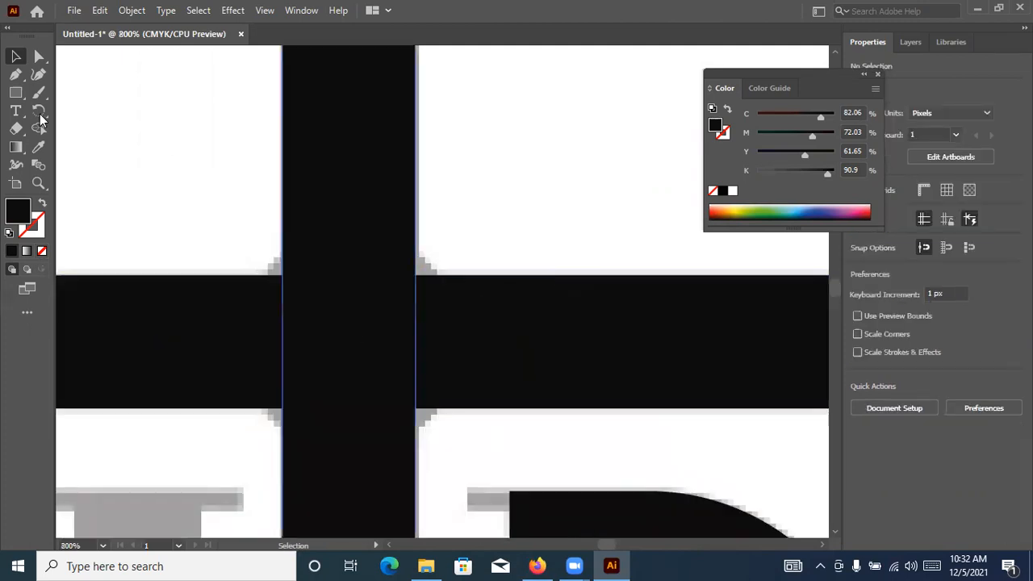
click(16, 93)
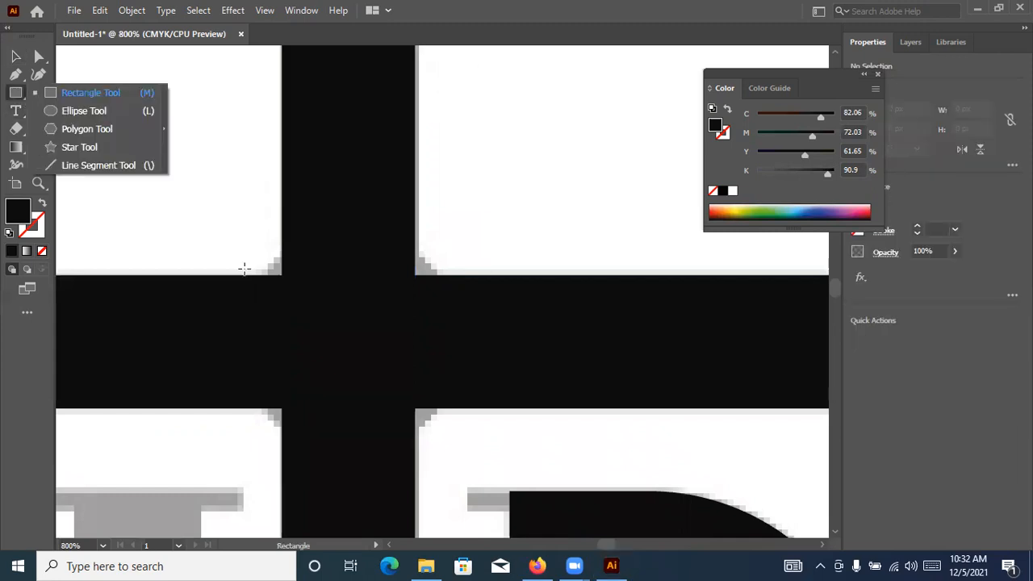
key(l)
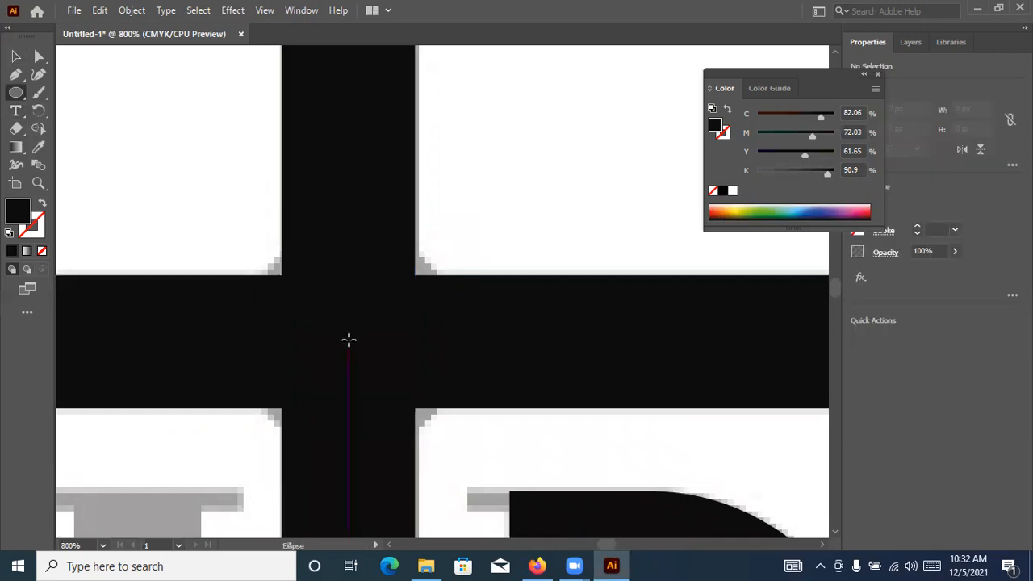
drag(348, 343, 449, 455)
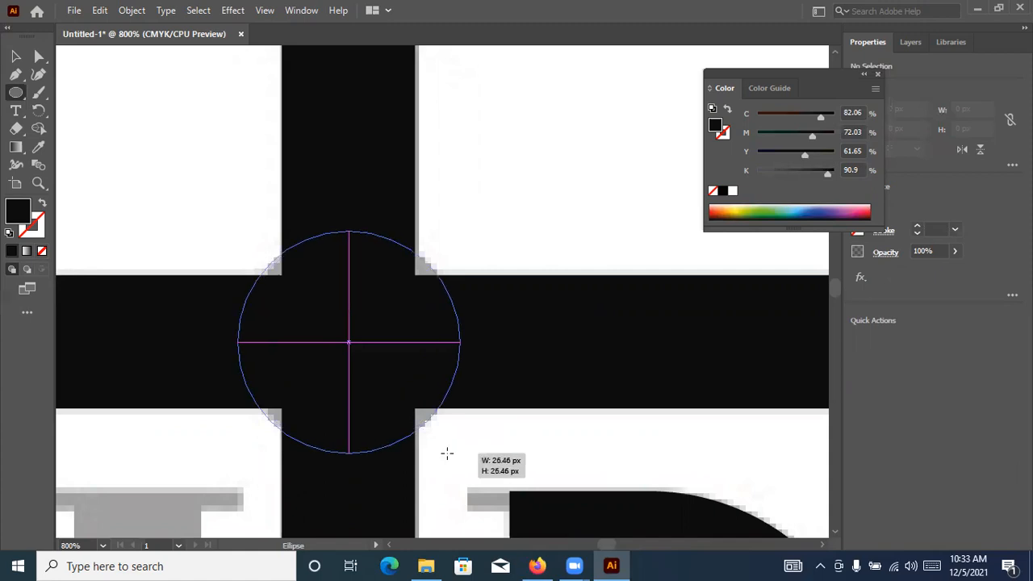
click(22, 59)
click(100, 112)
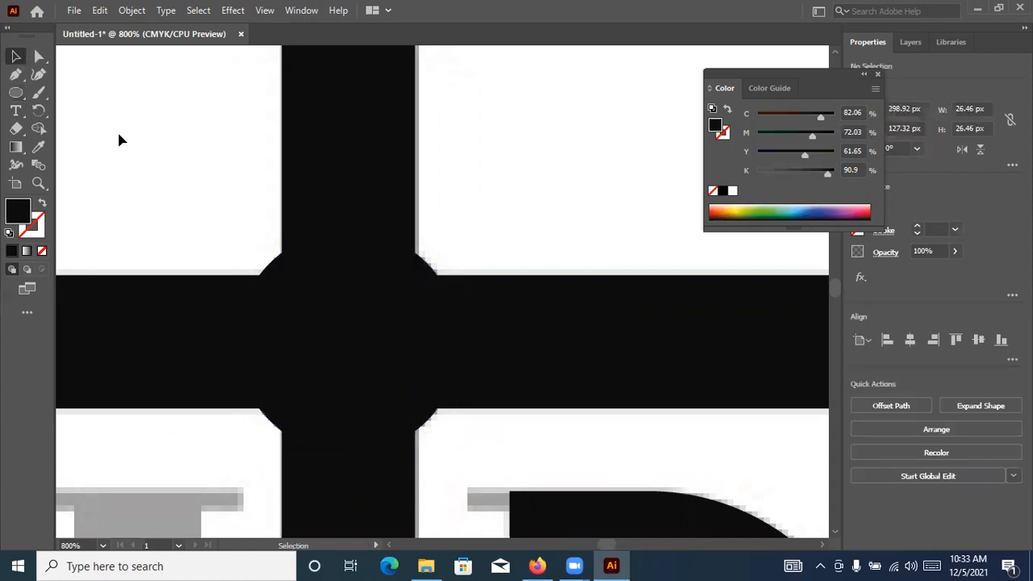
scroll(119, 140, down, 5)
scroll(518, 166, down, 2)
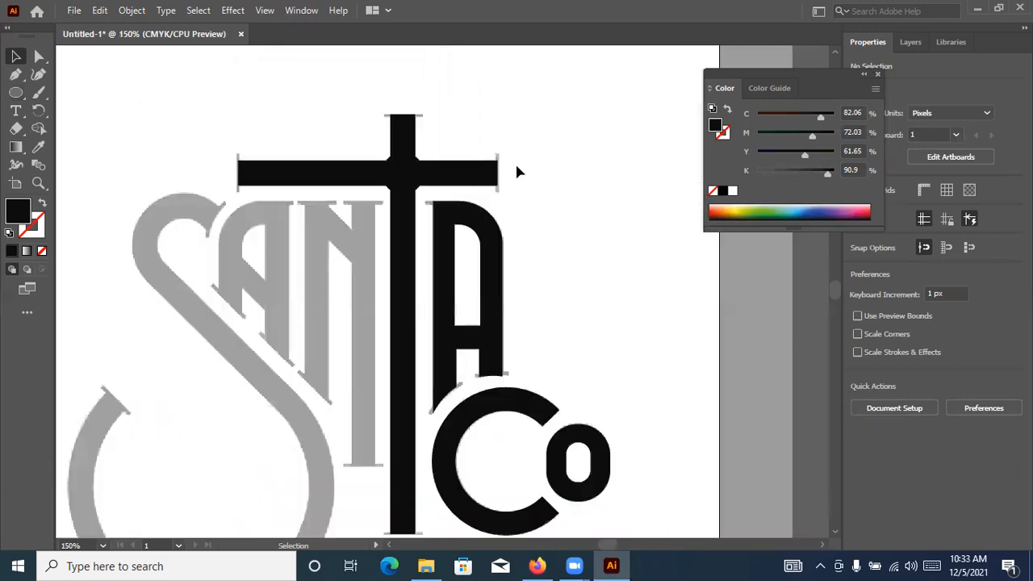
scroll(502, 158, up, 5)
scroll(496, 240, down, 4)
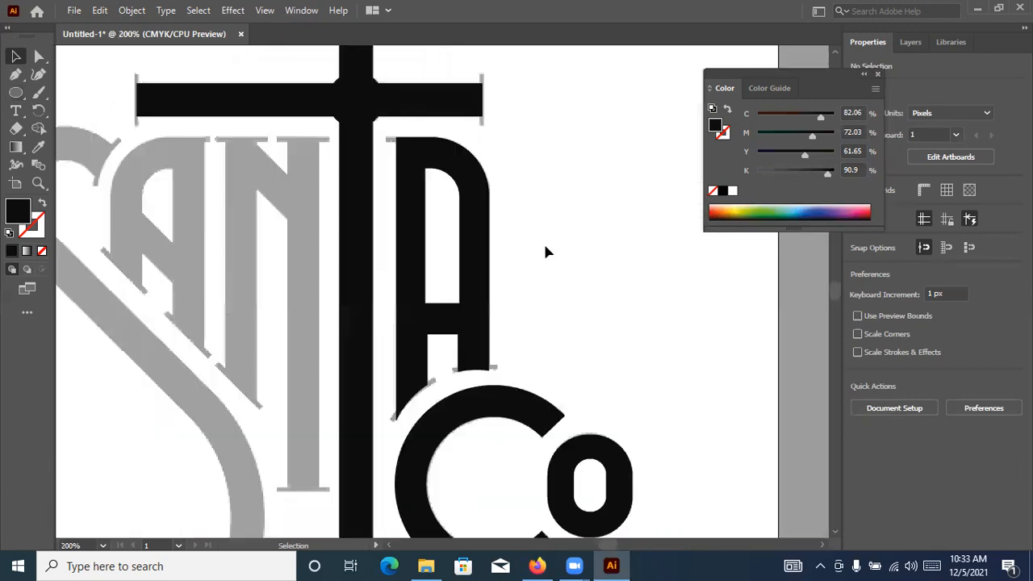
scroll(477, 305, up, 1)
scroll(477, 256, up, 5)
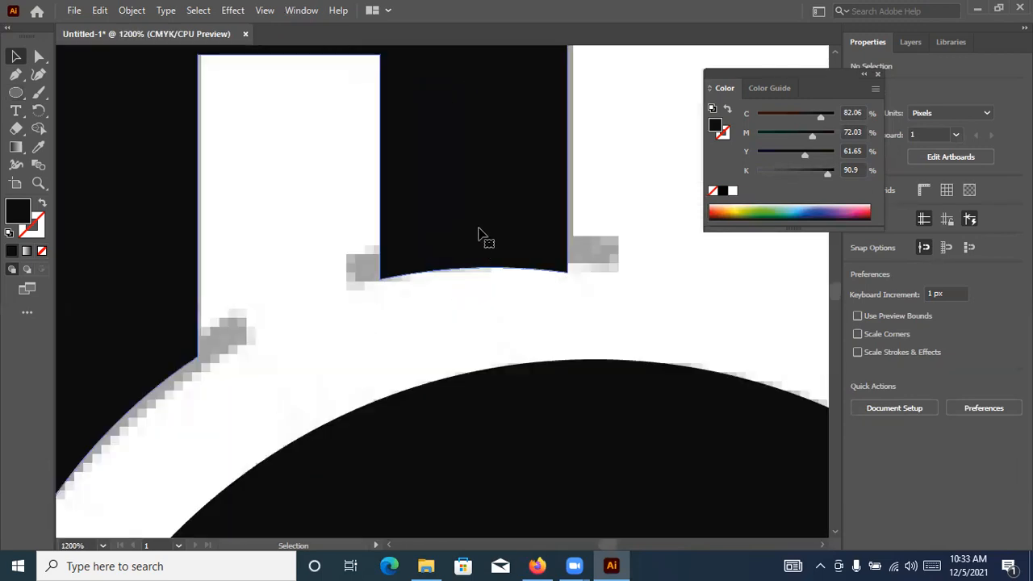
drag(497, 159, 566, 143)
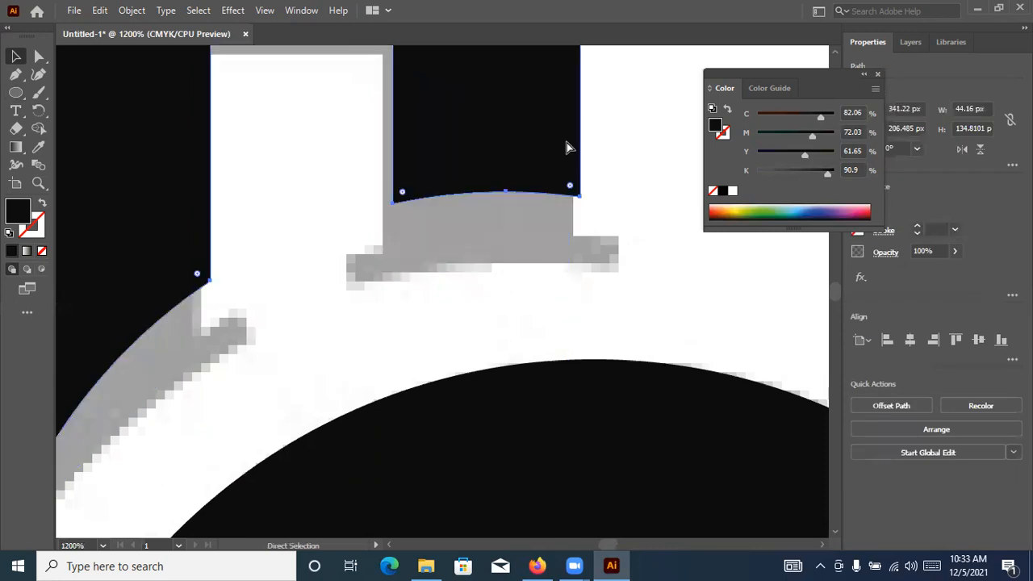
click(643, 195)
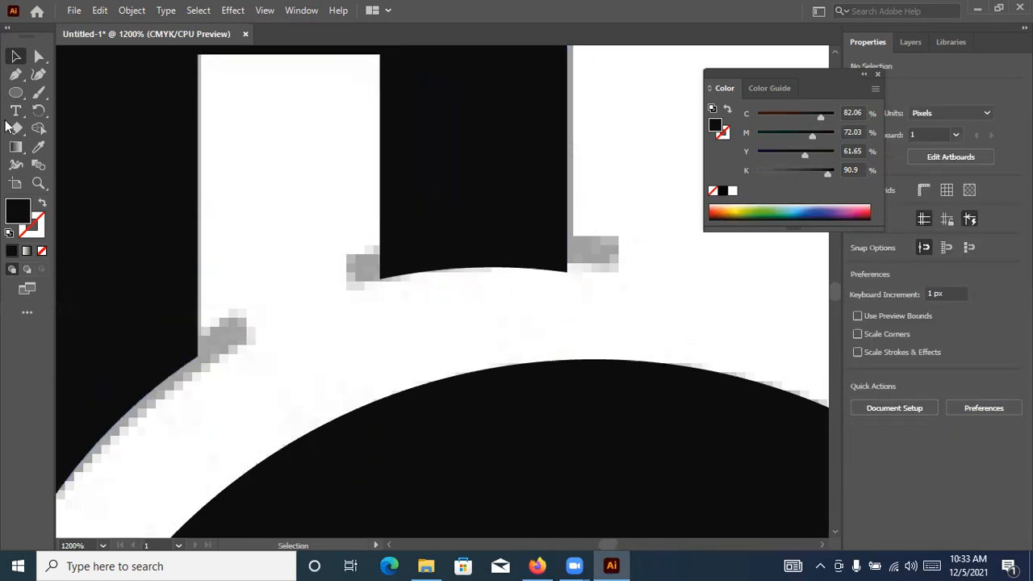
Draw a circle about 20 px wide, give it a 1 pt black outline without fill, and move it to the A's shorter leg end
drag(16, 93, 91, 109)
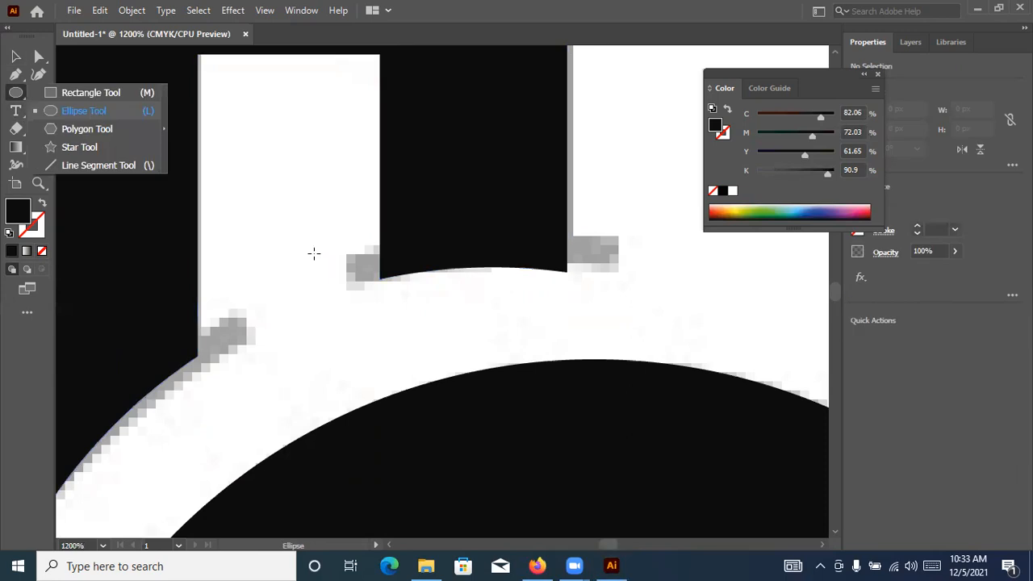
drag(454, 320, 539, 444)
click(41, 203)
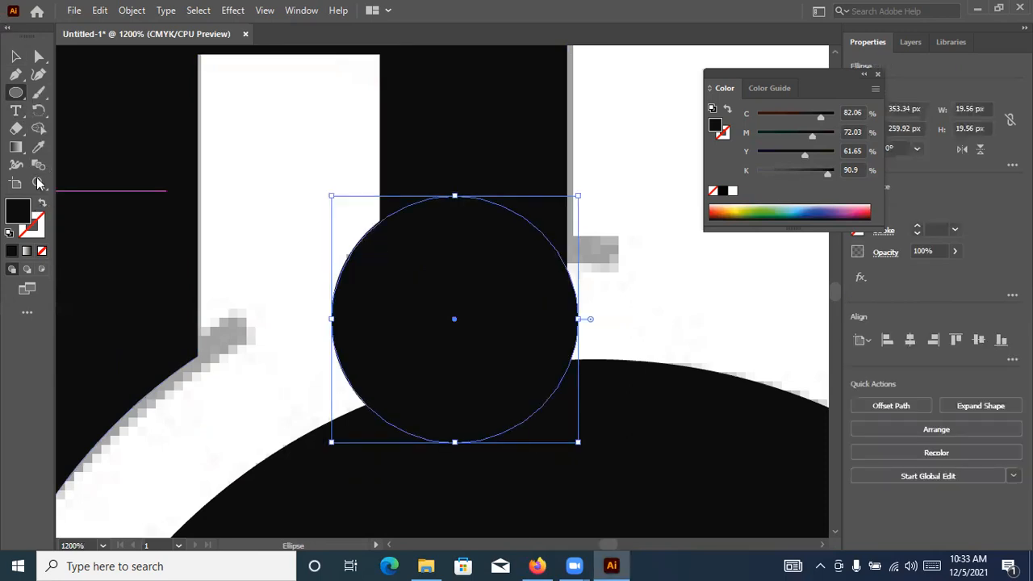
click(11, 56)
drag(493, 204, 533, 233)
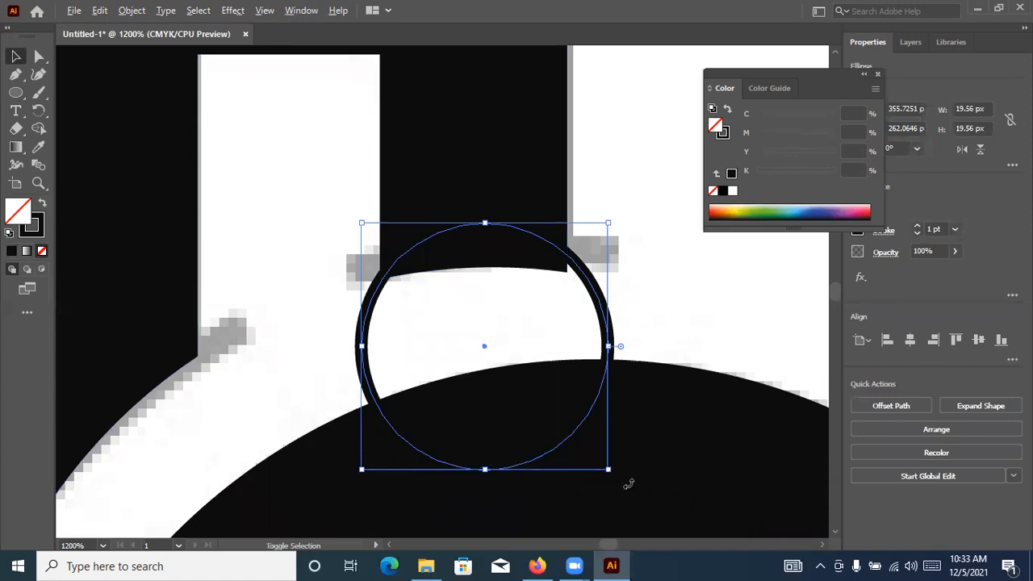
Enlarge the outlined circle at the A's shorter leg end to about 24.75 px across and lower it so its arc spans the leg
drag(619, 479, 651, 507)
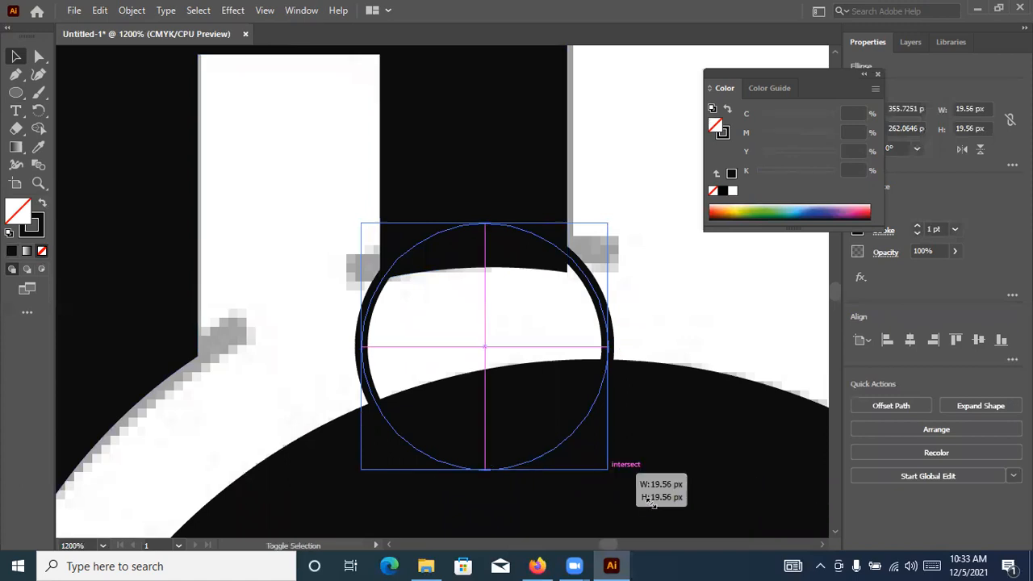
drag(563, 230, 552, 264)
key(ctrl+plus)
key(ctrl+plus)
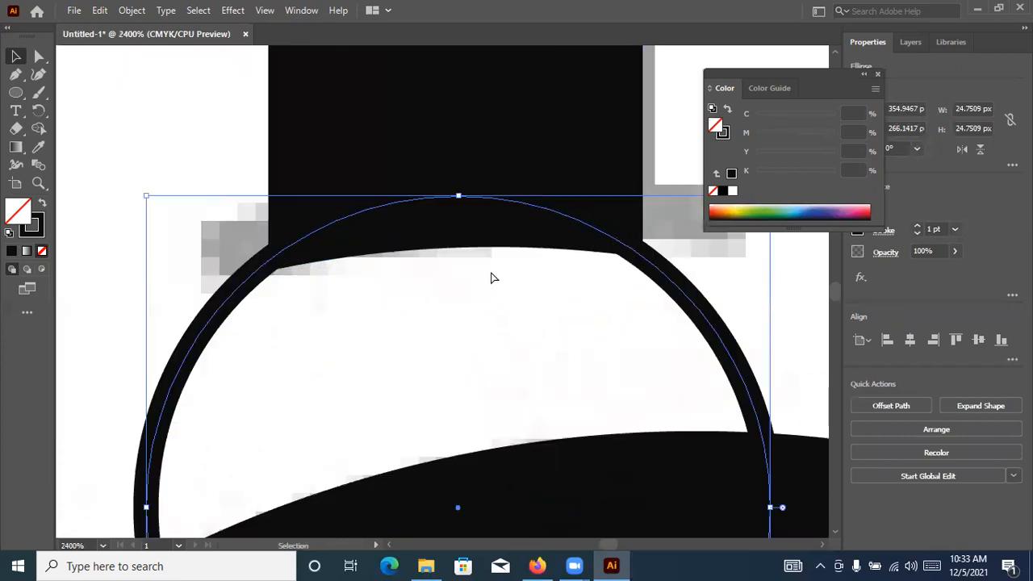
In outline view, nudge the circle so its edge meets the shorter leg's bottom corner on the side facing away from the longer leg
key(ctrl+y)
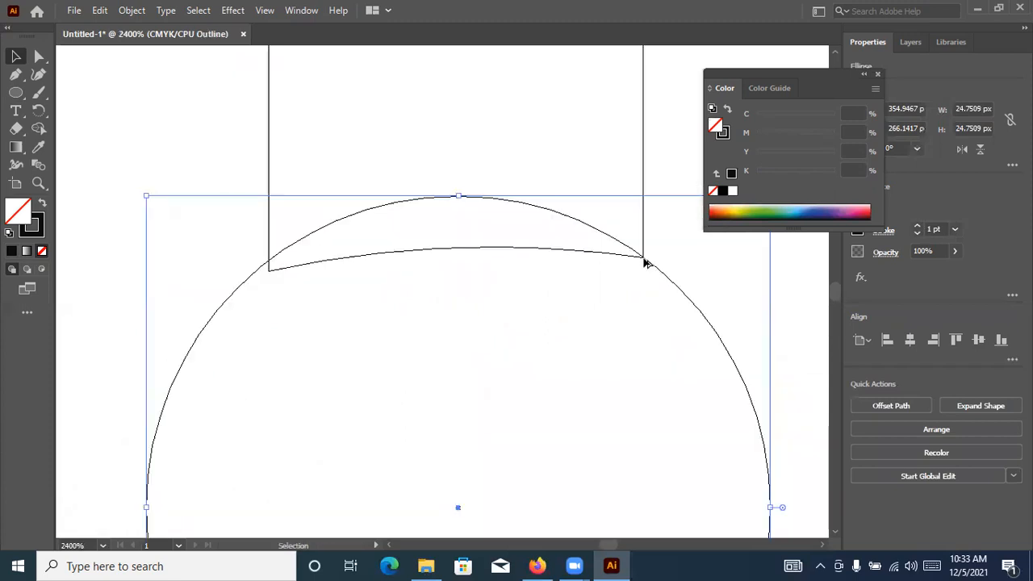
key(ctrl+plus)
key(ctrl+plus)
key(ctrl+plus)
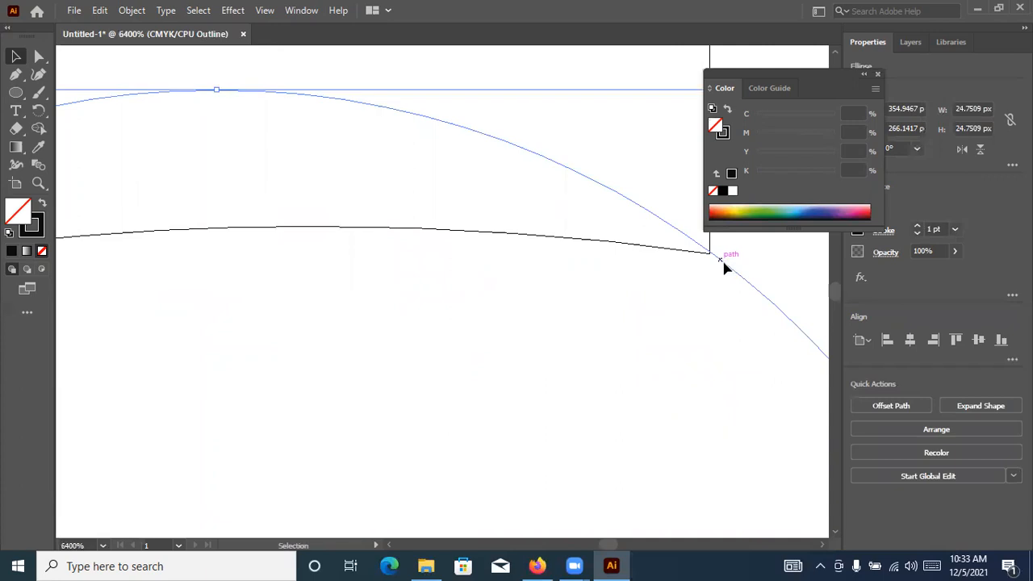
drag(723, 270, 722, 266)
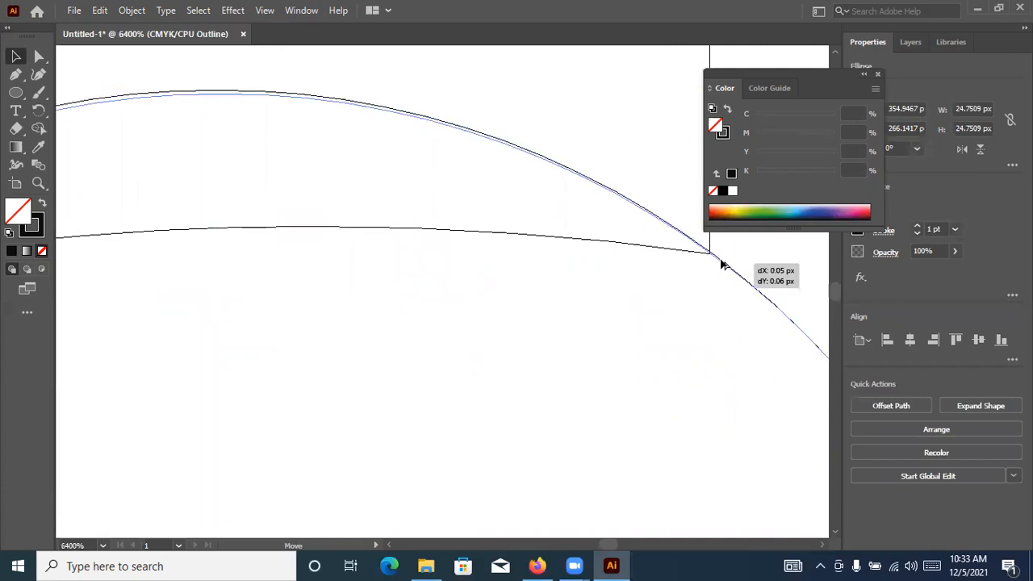
scroll(420, 318, up, 5)
scroll(425, 314, down, 4)
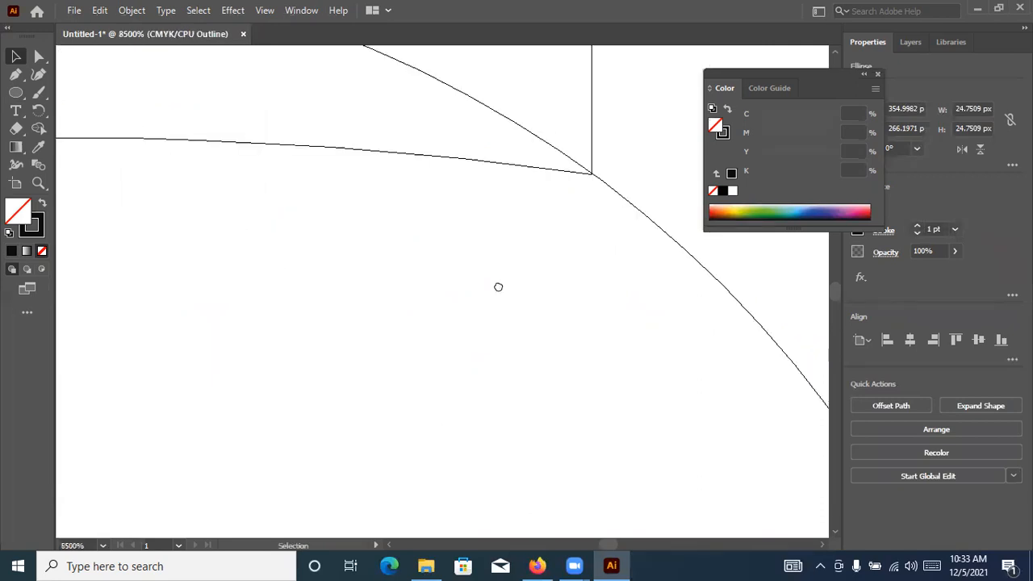
scroll(514, 277, up, 2)
scroll(514, 277, right, 2)
drag(520, 283, 525, 286)
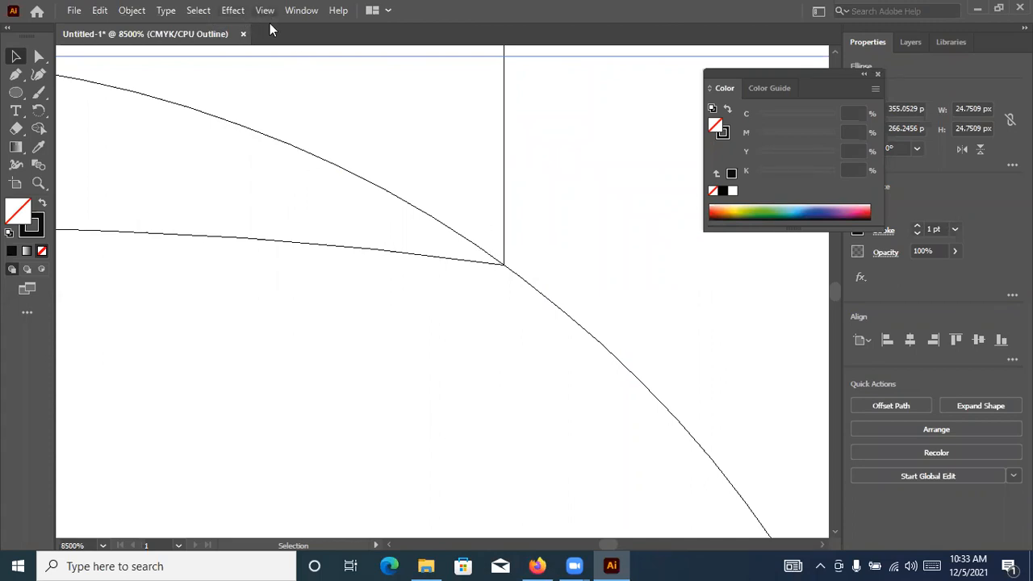
key(alt+v)
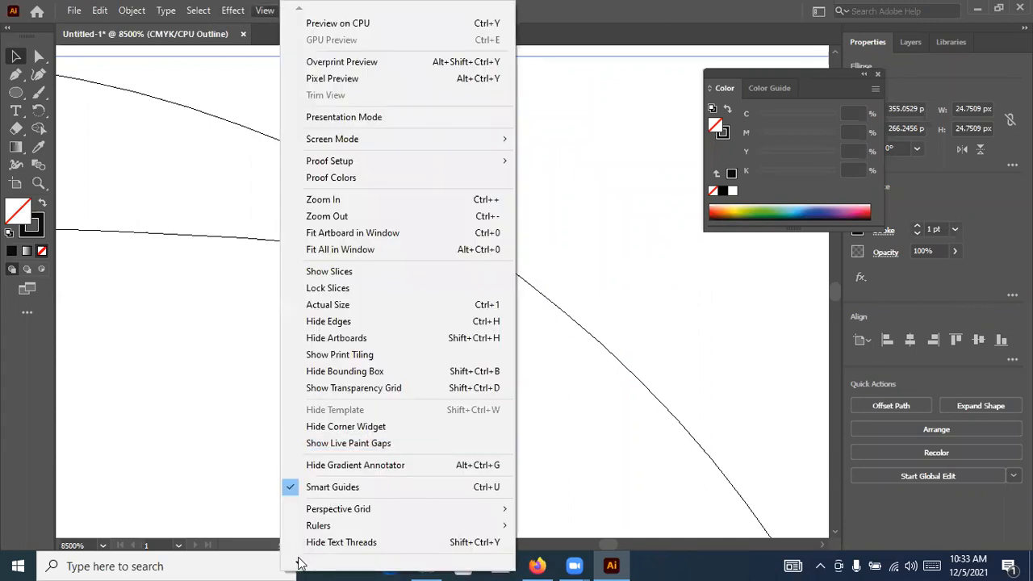
mouse_move(299, 561)
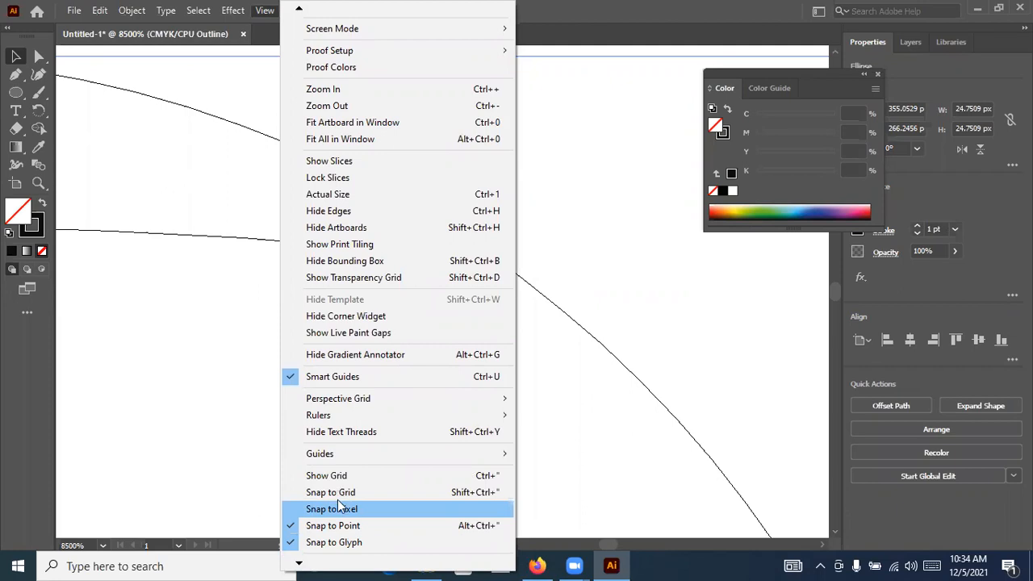
click(536, 259)
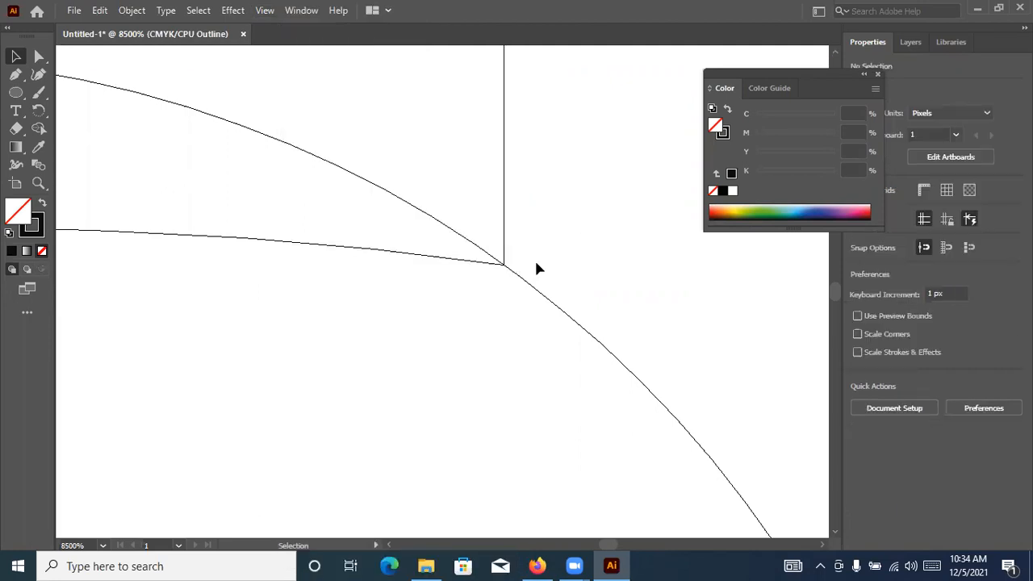
Shrink the circle to about 24.6 px so its edge passes near the shorter leg's other bottom corner, and return to preview view
scroll(498, 297, down, 2)
scroll(245, 301, up, 1)
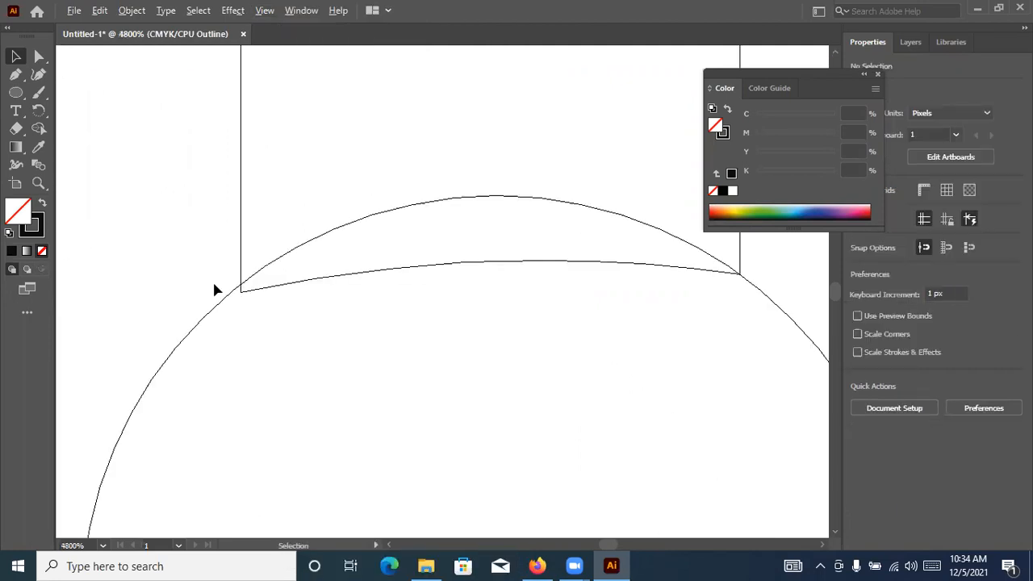
scroll(252, 322, down, 1)
drag(206, 343, 436, 208)
click(432, 200)
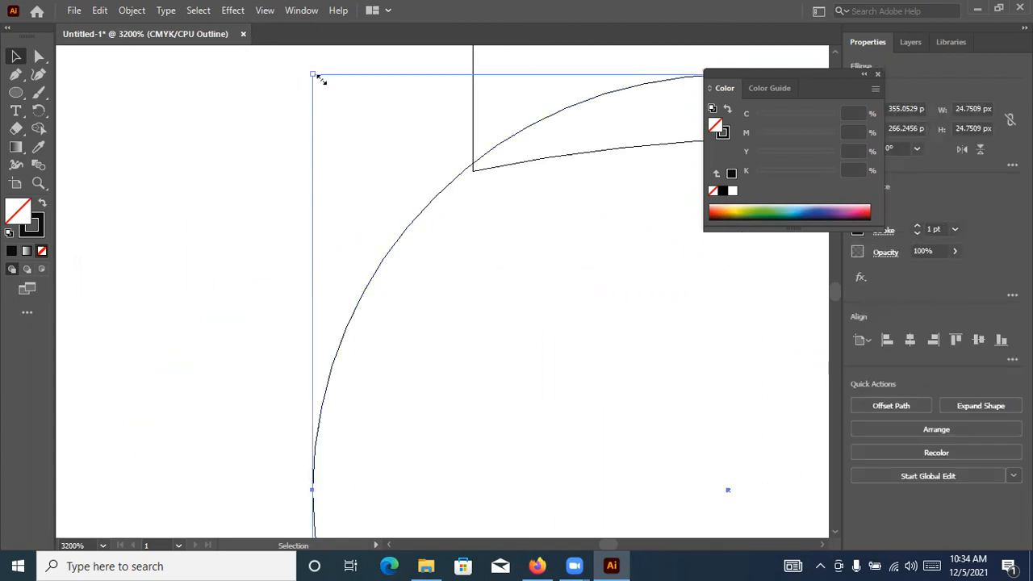
drag(316, 76, 315, 77)
scroll(315, 85, down, 4)
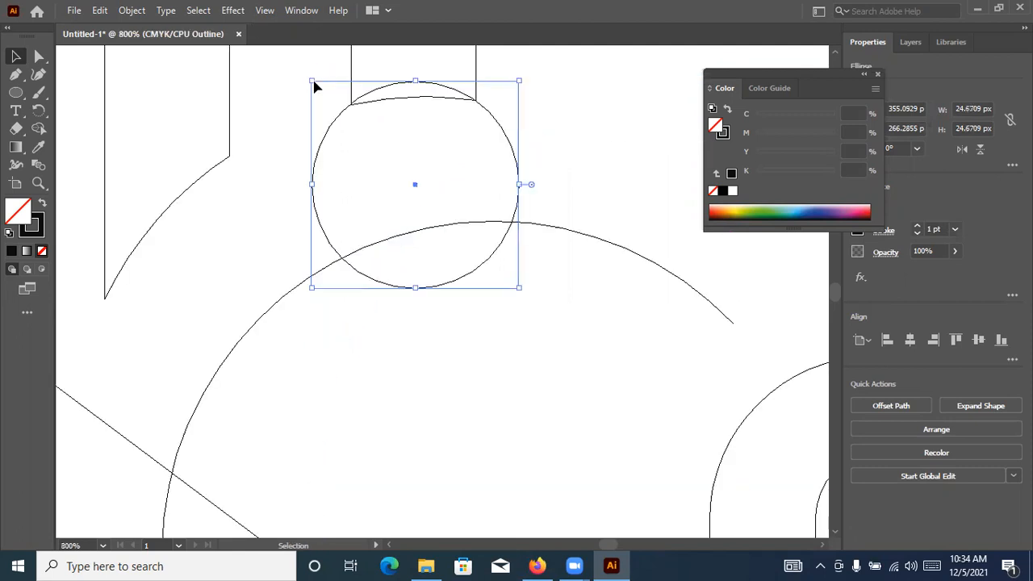
scroll(278, 113, up, 4)
drag(280, 117, 286, 125)
scroll(286, 125, down, 5)
key(a)
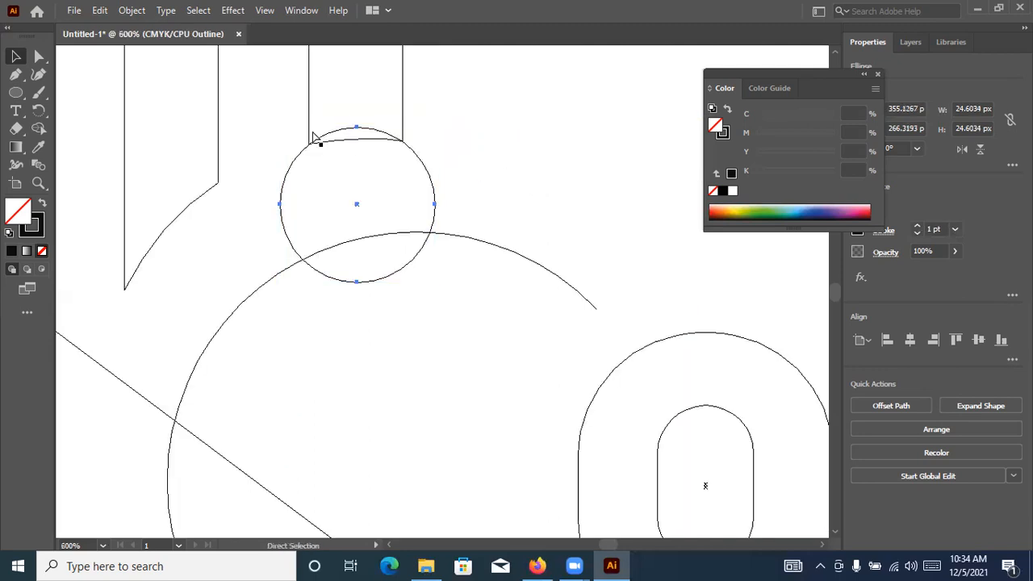
key(ctrl+y)
key(ctrl+plus)
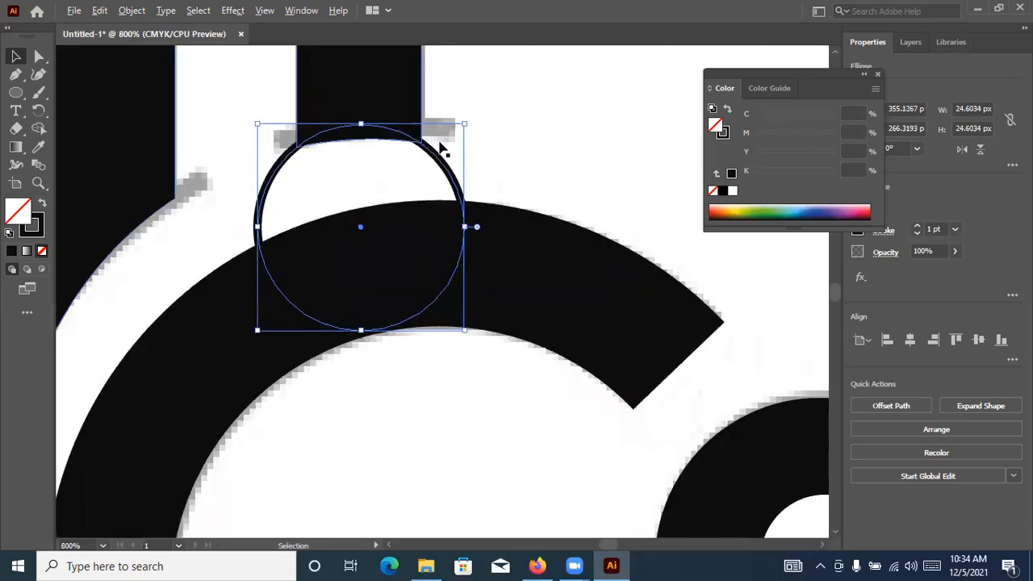
key(ctrl+plus)
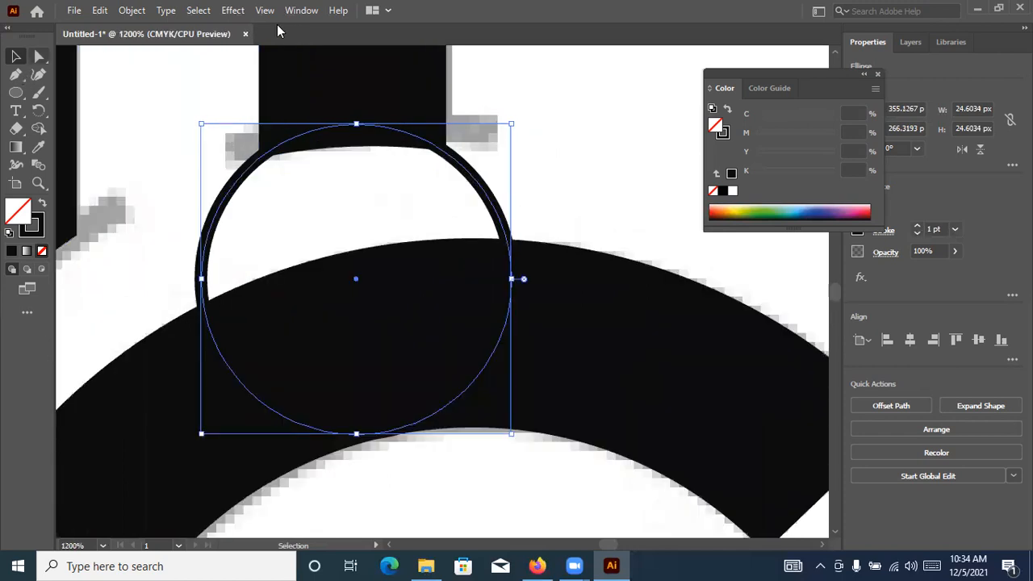
key(a)
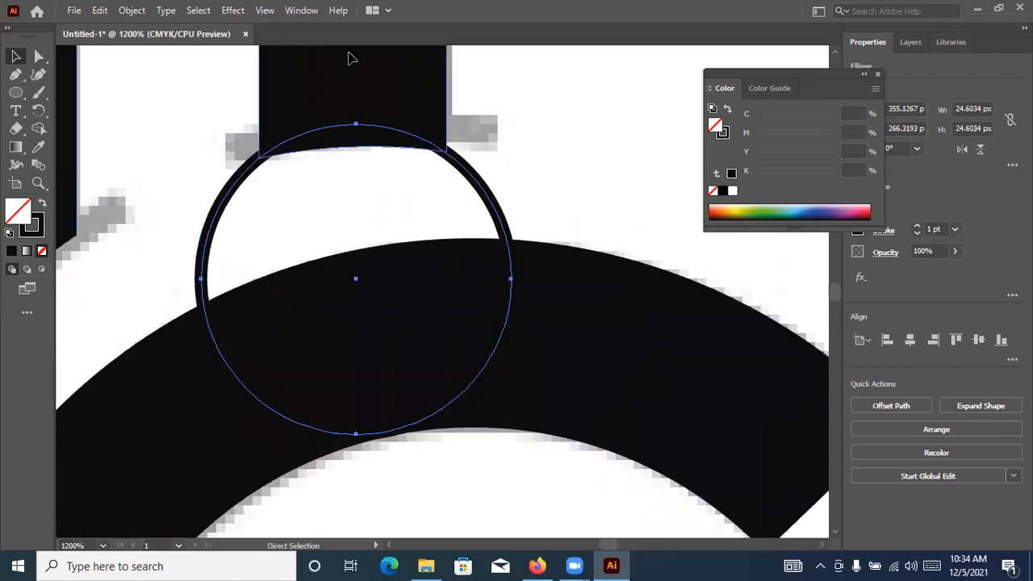
Show the rulers and place a horizontal guide across the circle just below the shorter leg's end
key(ctrl+r)
drag(414, 55, 379, 185)
click(38, 56)
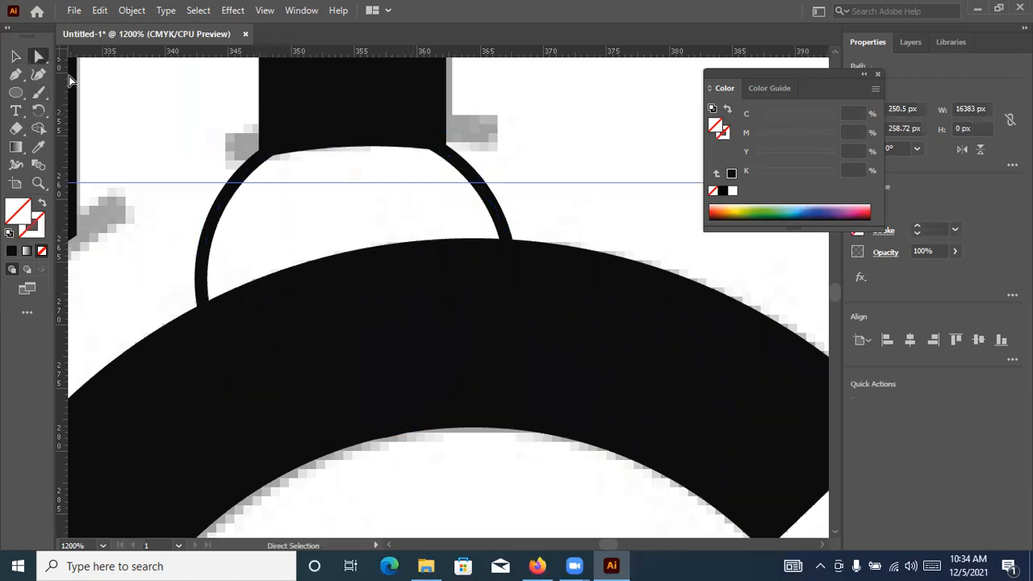
click(15, 74)
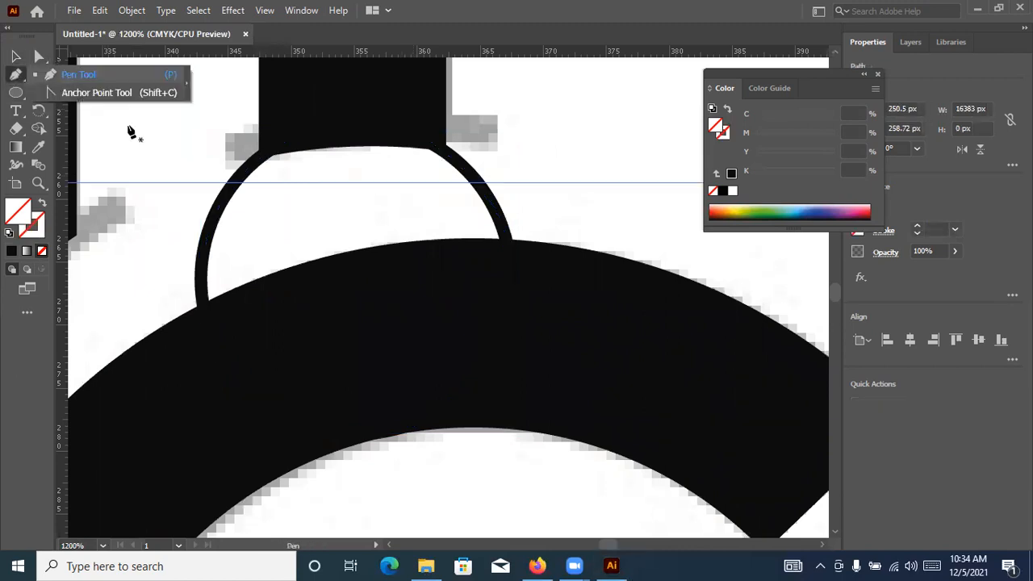
click(237, 181)
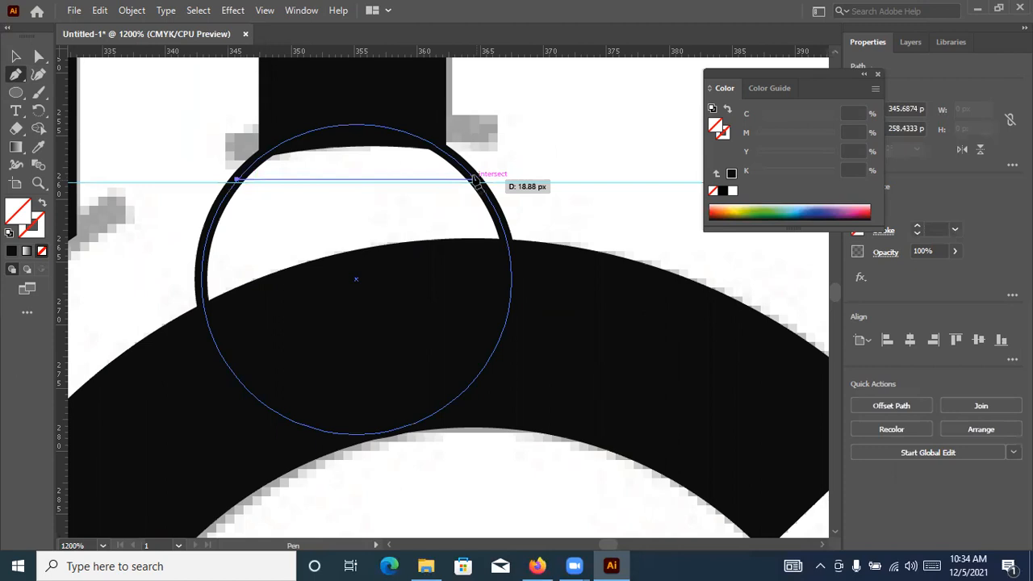
key(Escape)
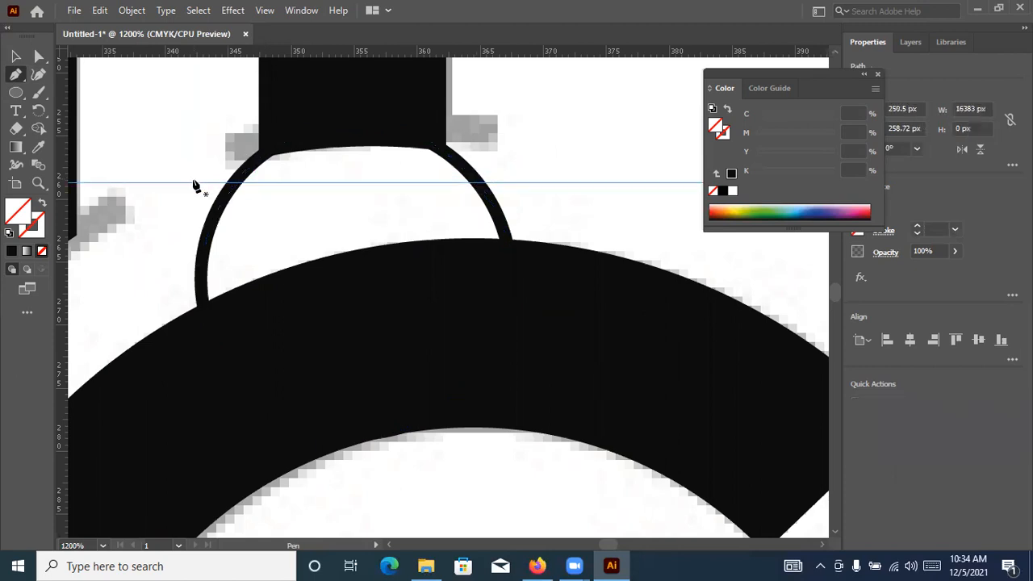
key(ctrl+a)
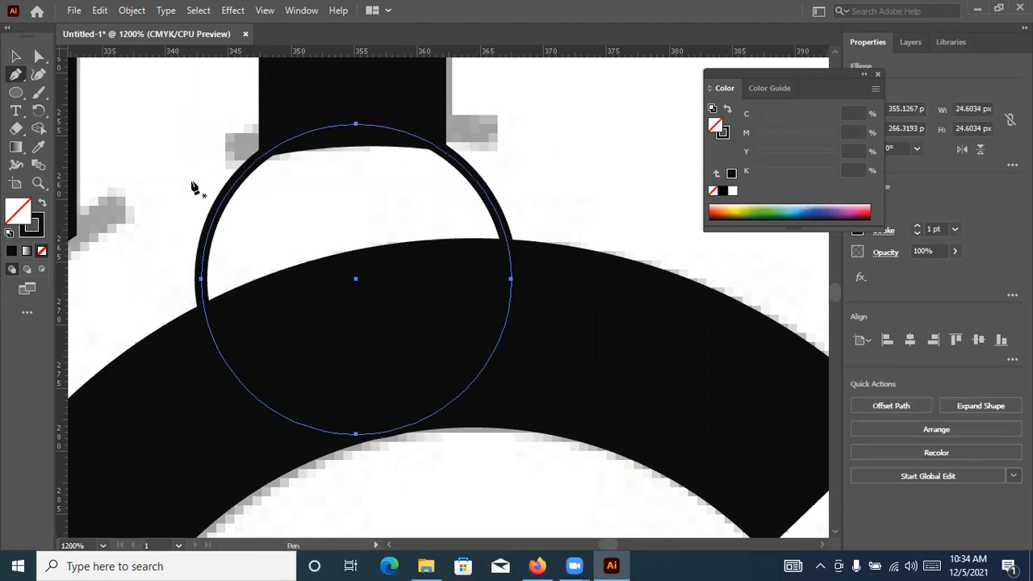
click(191, 180)
key(ctrl+z)
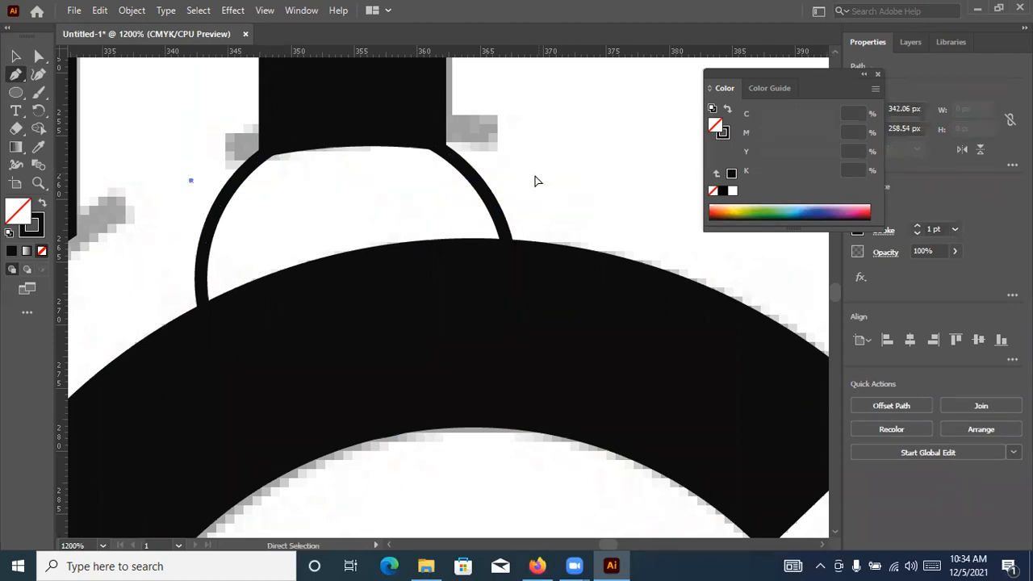
Draw a horizontal line about 30 px wide across the circle just below the leg and remove the arc beneath it with Shape Builder
click(211, 170)
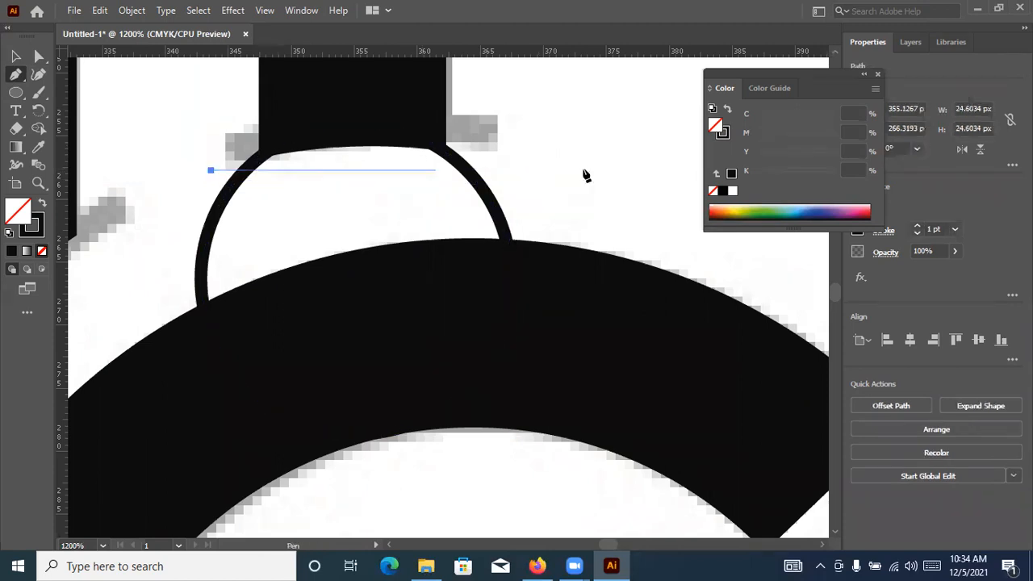
click(14, 58)
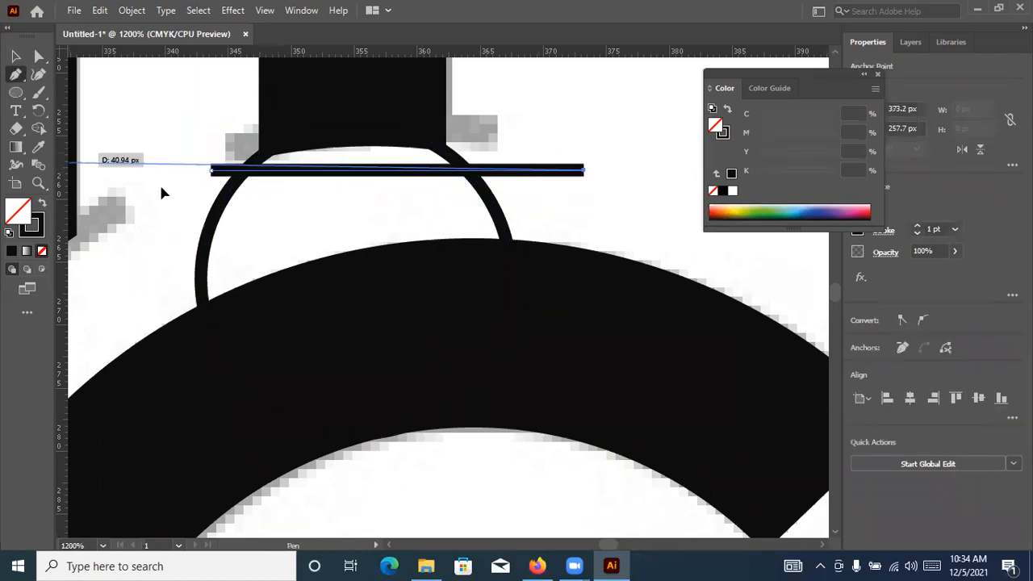
shift+click(218, 208)
click(38, 129)
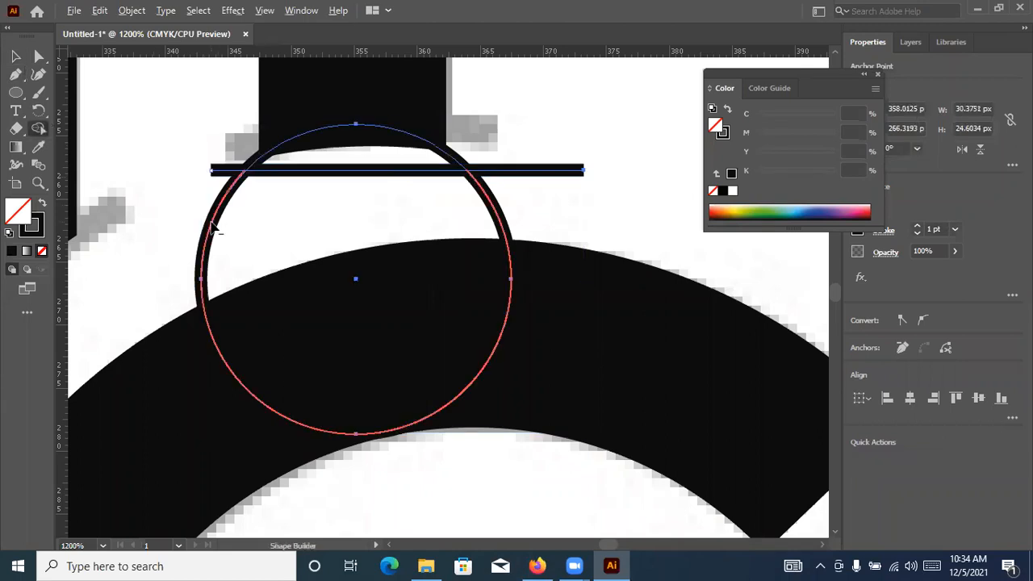
alt+click(215, 216)
key(v)
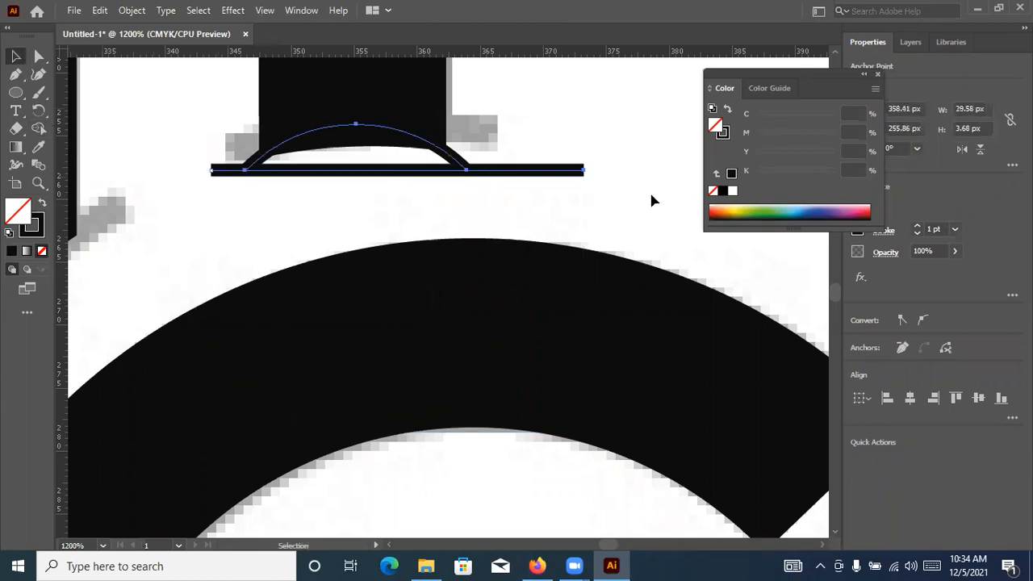
Delete the horizontal cutting line, leaving only the short arc at the shorter leg's end
click(567, 176)
click(568, 176)
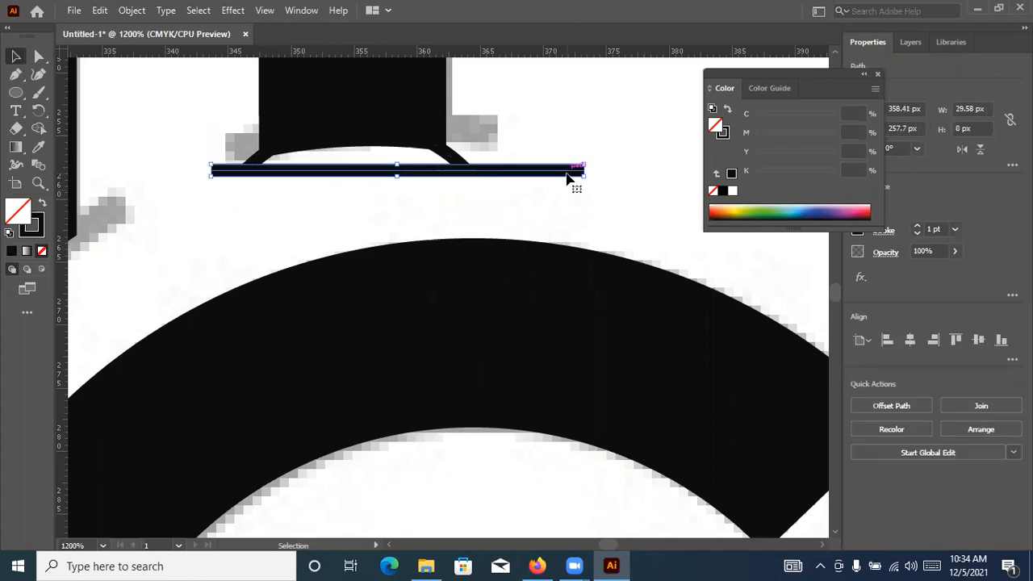
key(Delete)
Draw an outlined circle about 35 px across over the slanted end of the A's longer leg
key(ctrl+minus)
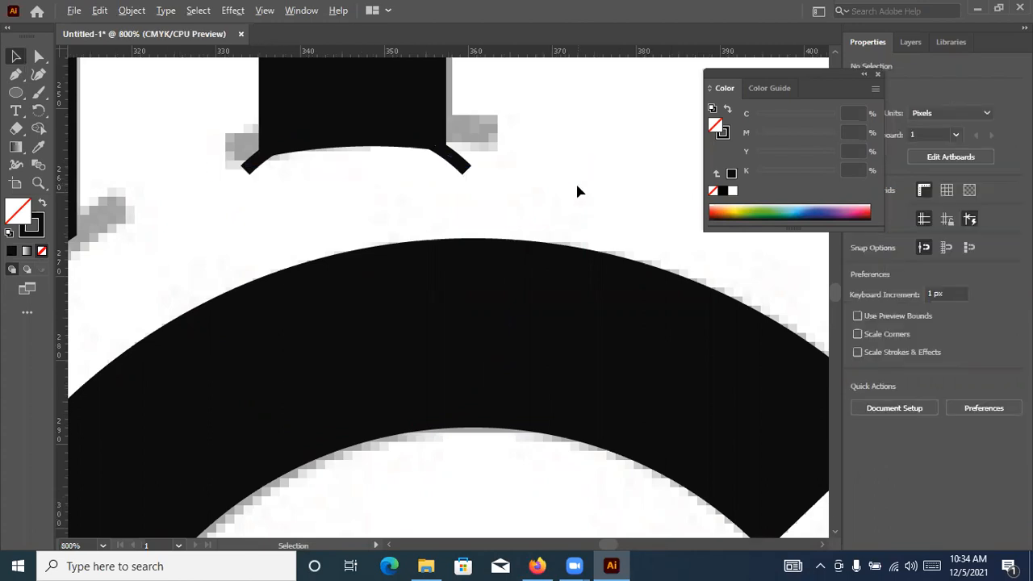
scroll(577, 185, down, 3)
scroll(408, 237, up, 2)
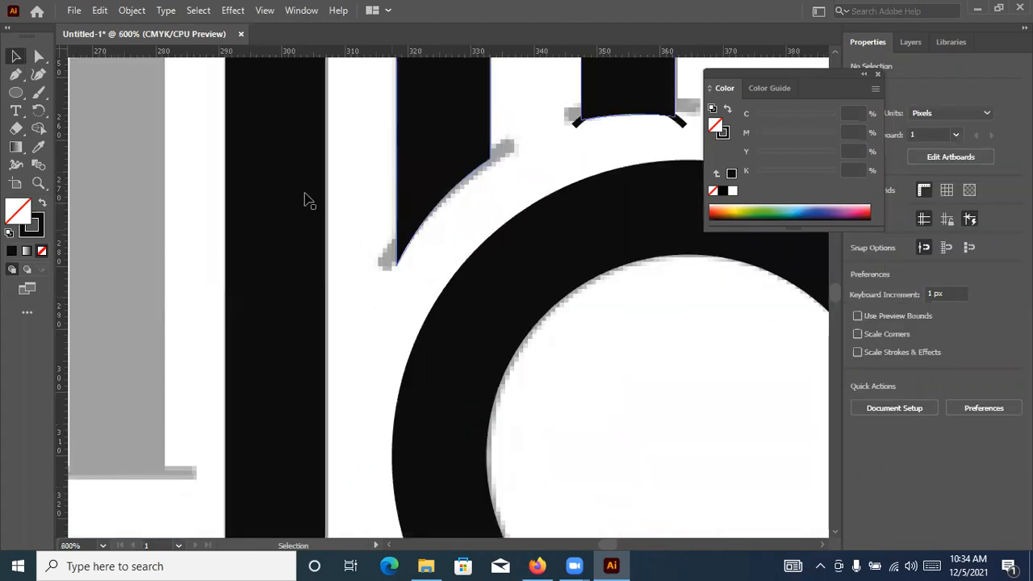
drag(16, 95, 71, 109)
drag(600, 344, 615, 362)
click(13, 54)
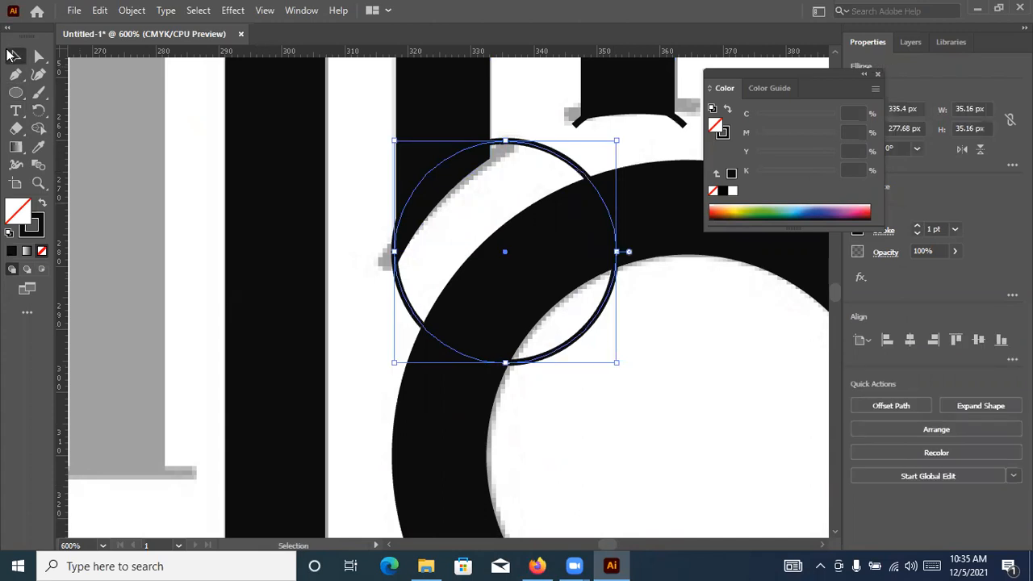
In outline view, move the circle so its edge meets both corners of the longer leg's curved end
key(ctrl+y)
scroll(563, 150, up, 2)
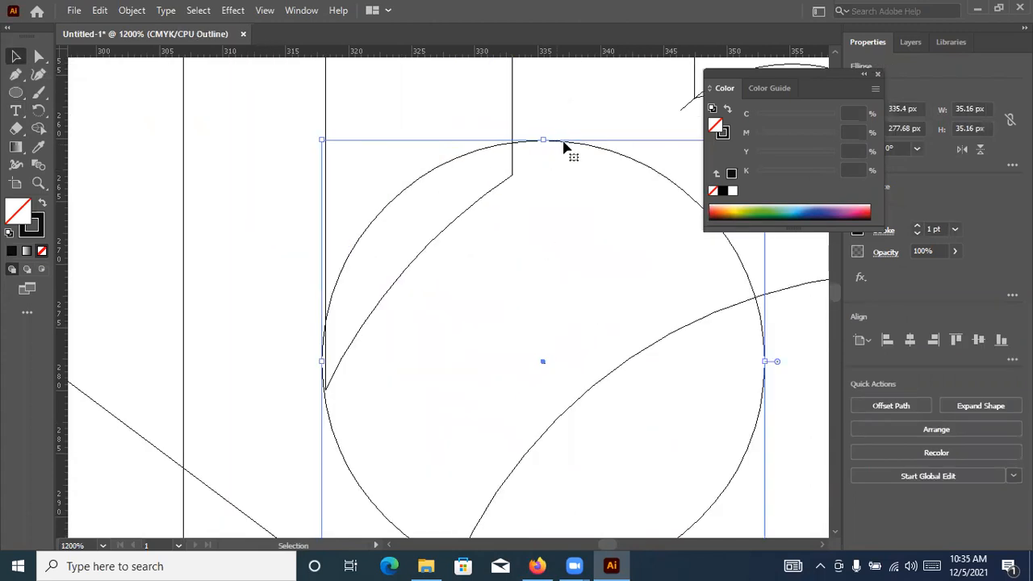
drag(568, 162, 472, 190)
key(space)
scroll(406, 205, up, 3)
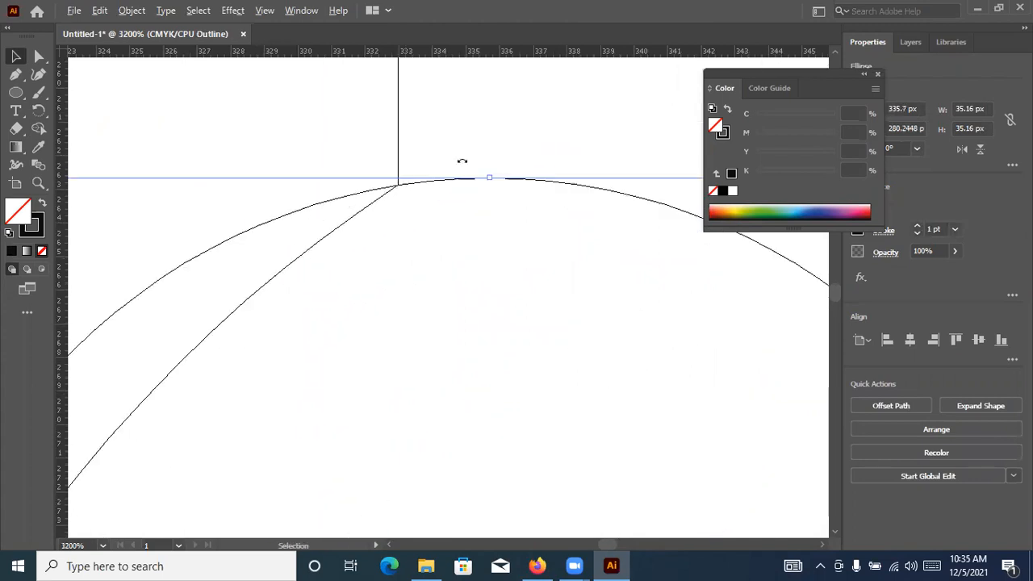
scroll(460, 163, down, 2)
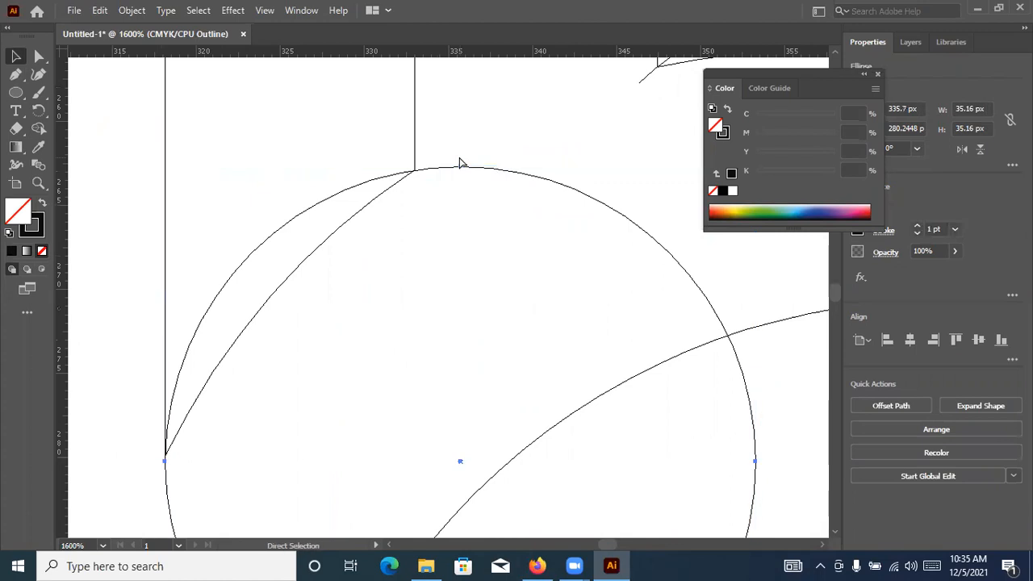
Return to preview view and start a Pen cutting line across the circle at the longer leg's end
key(ctrl+y)
key(ctrl+minus)
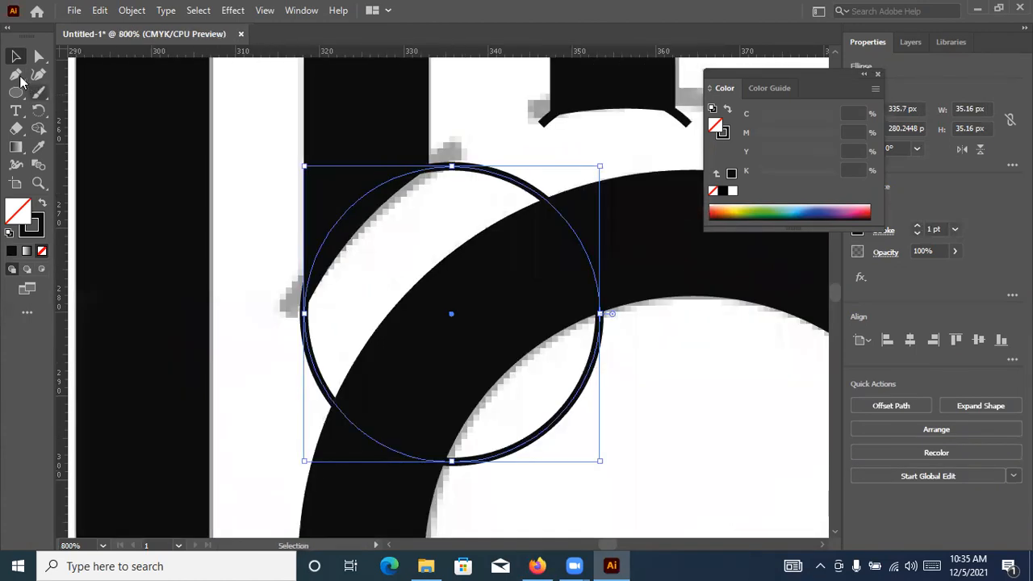
key(p)
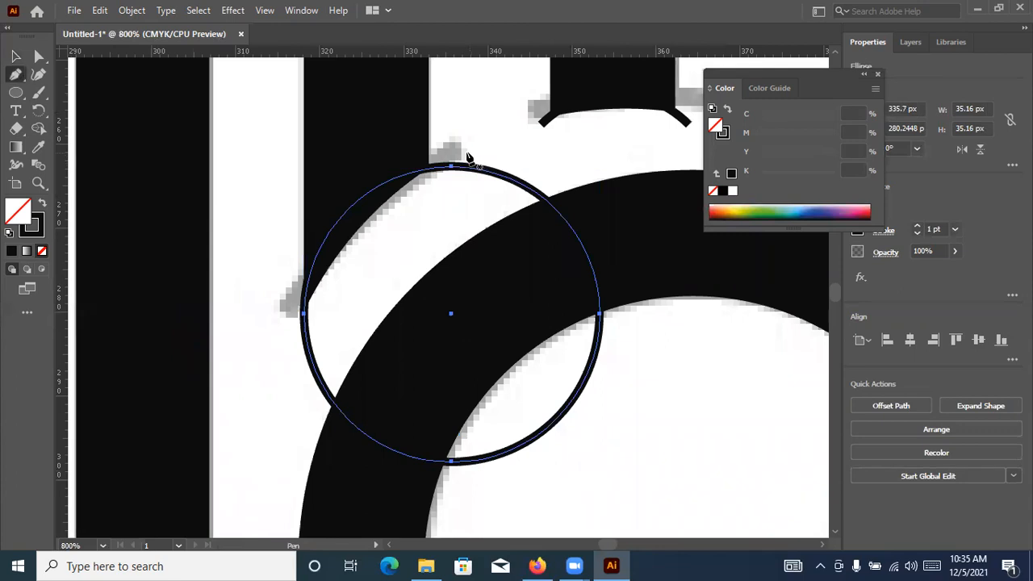
Draw a diagonal Pen line through the circle at the longer leg's end and remove the circle's larger portion beyond it with Shape Builder
drag(328, 289, 282, 339)
click(14, 58)
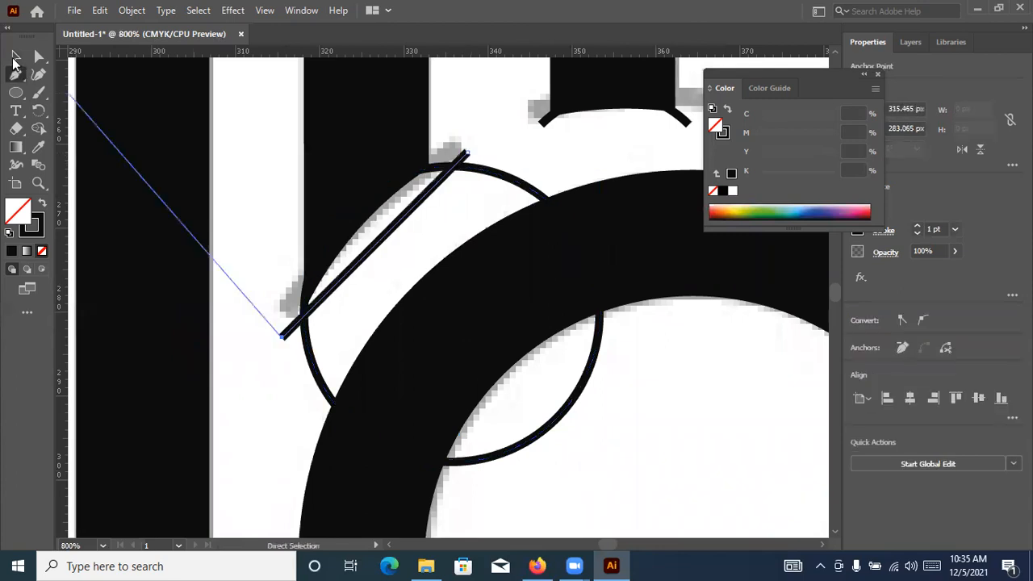
key(ctrl+a)
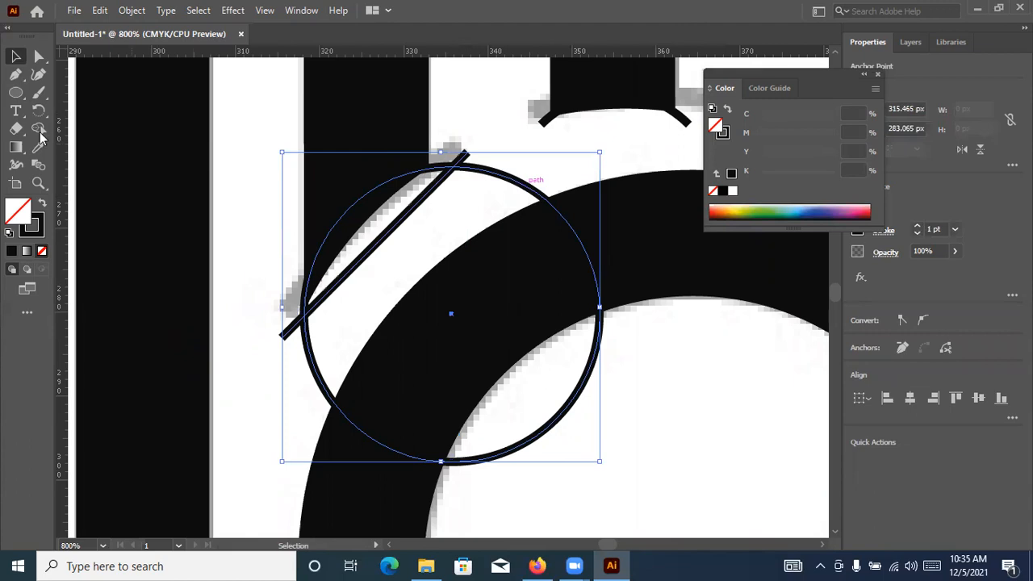
key(shift+m)
alt+click(574, 234)
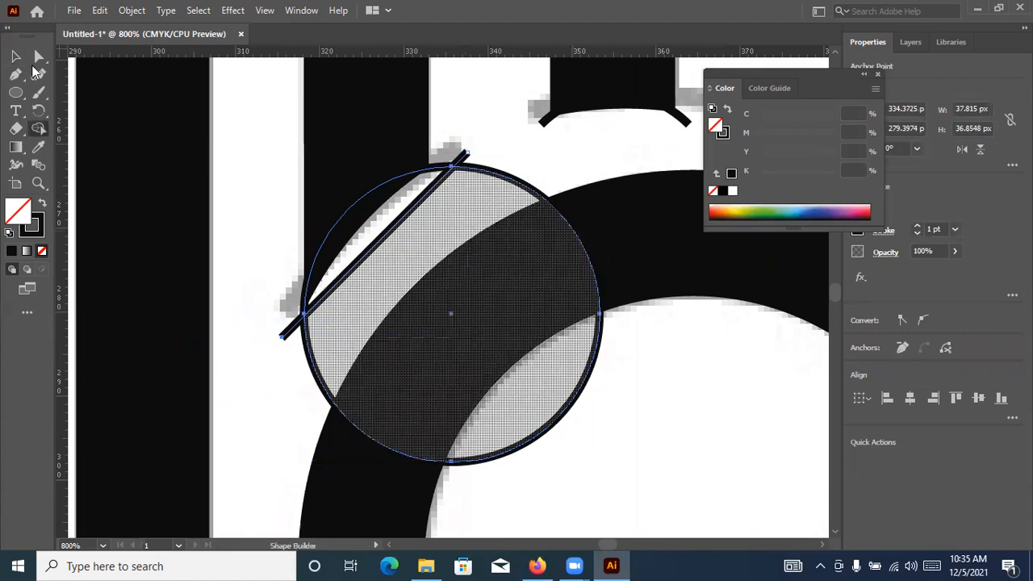
Delete the diagonal cutting line, leaving only the arc at the longer leg's end
click(16, 58)
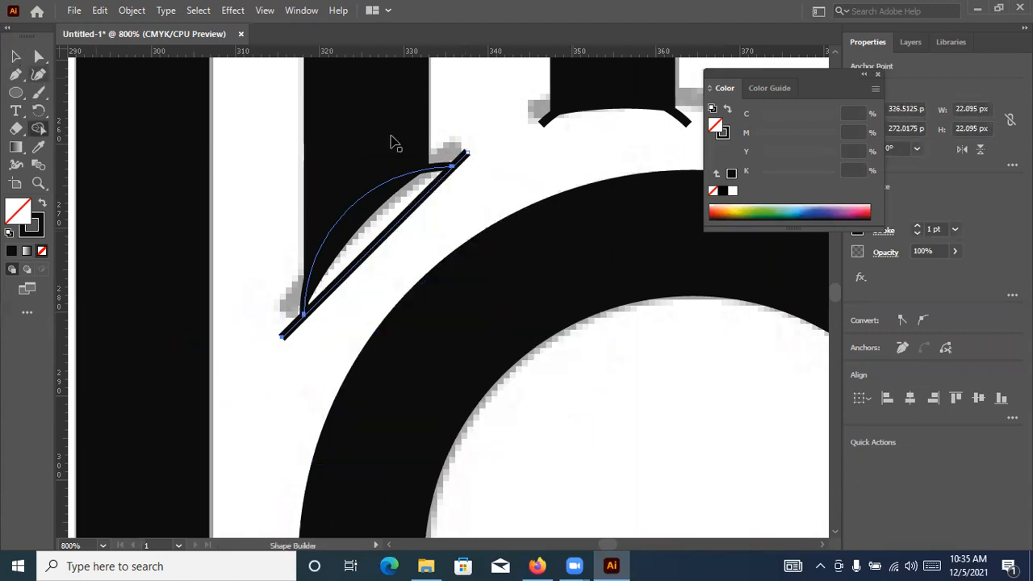
click(442, 185)
key(Delete)
scroll(439, 184, down, 1)
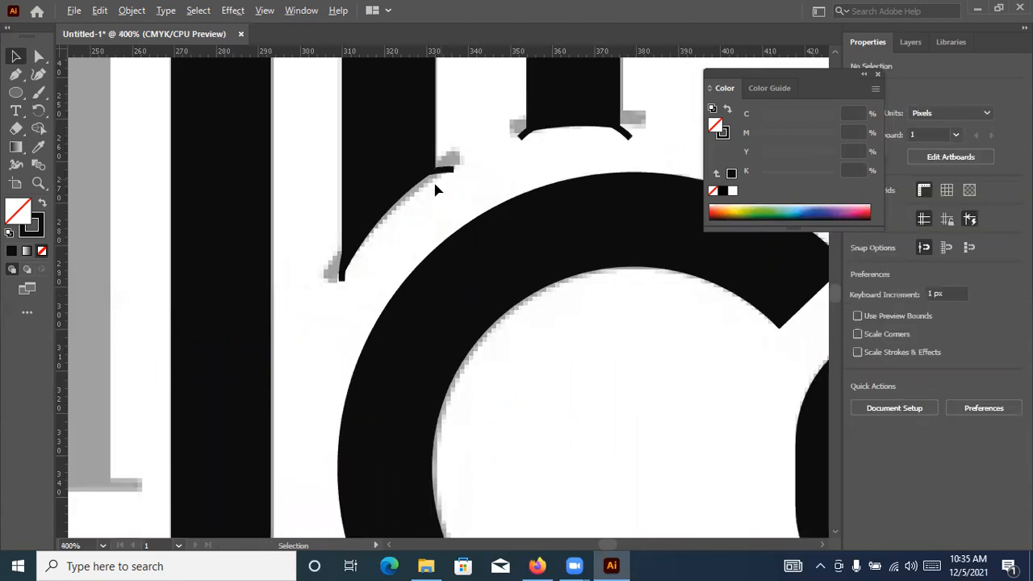
Apply the lens-shaped width profile, tapered at both ends, to the arc on the longer leg
scroll(337, 273, up, 3)
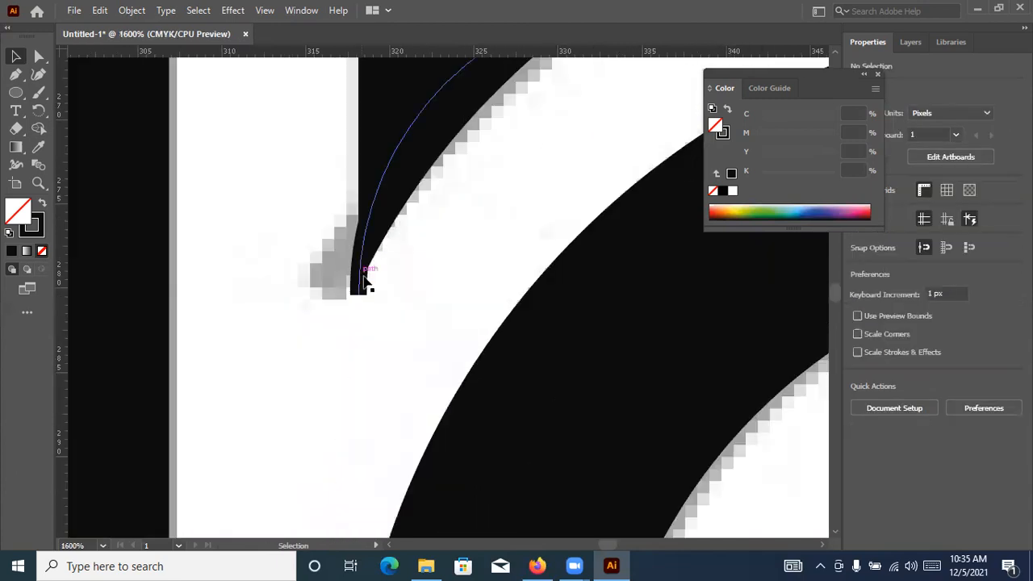
click(362, 280)
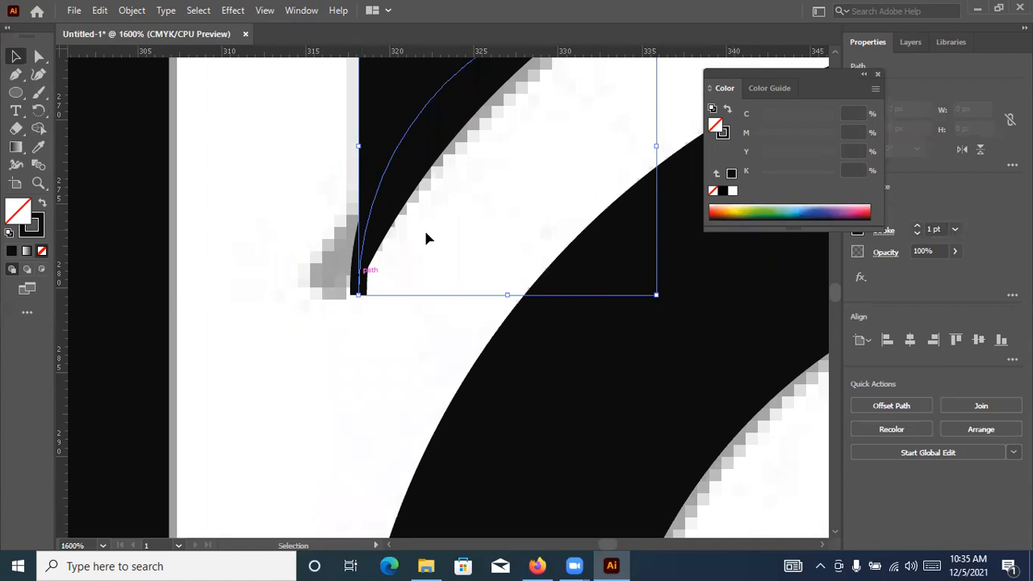
scroll(500, 177, down, 3)
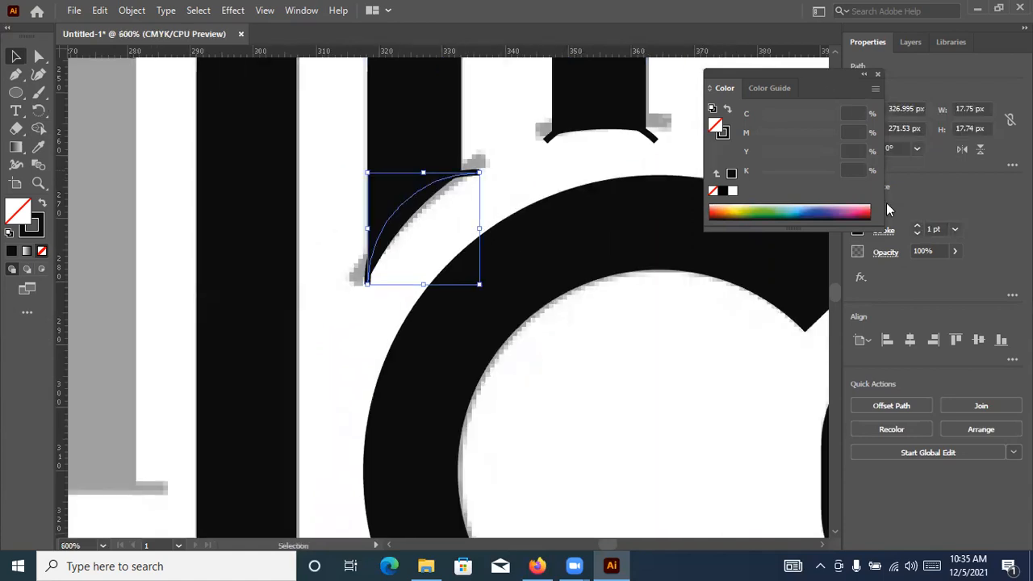
click(885, 230)
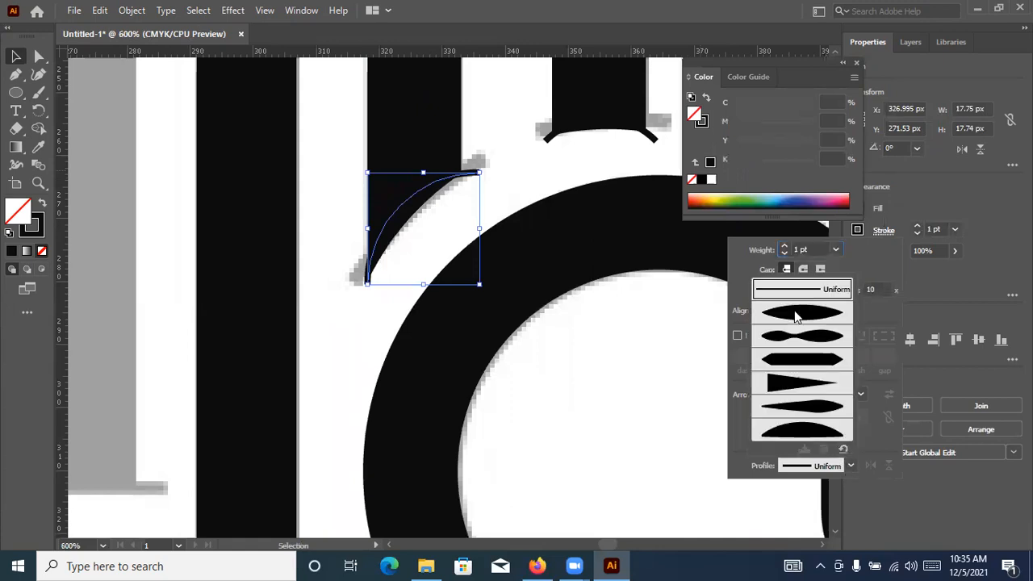
click(544, 171)
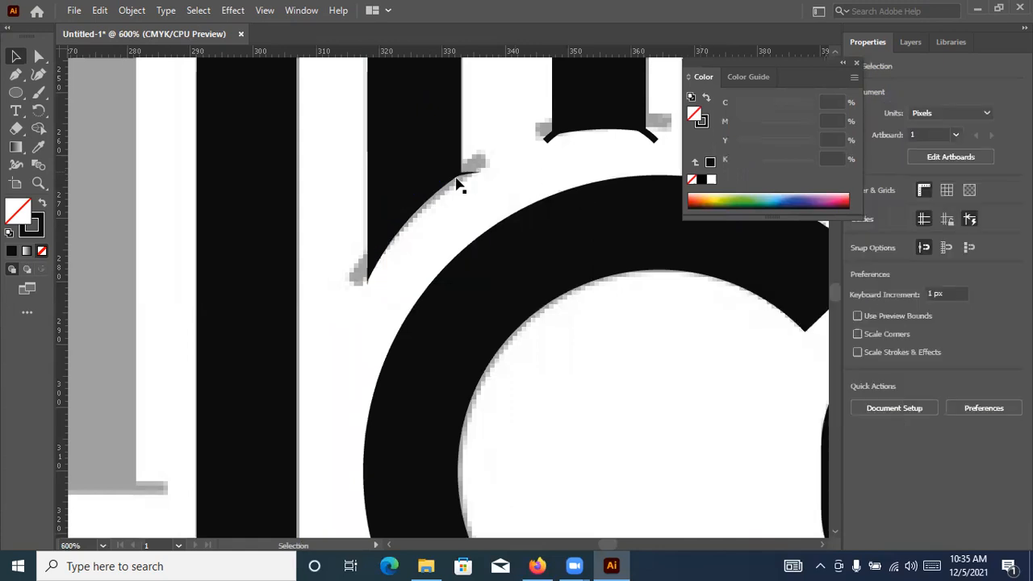
Try moving the tapered arc off the longer leg, and undo the moves and the arc's width profile
click(446, 186)
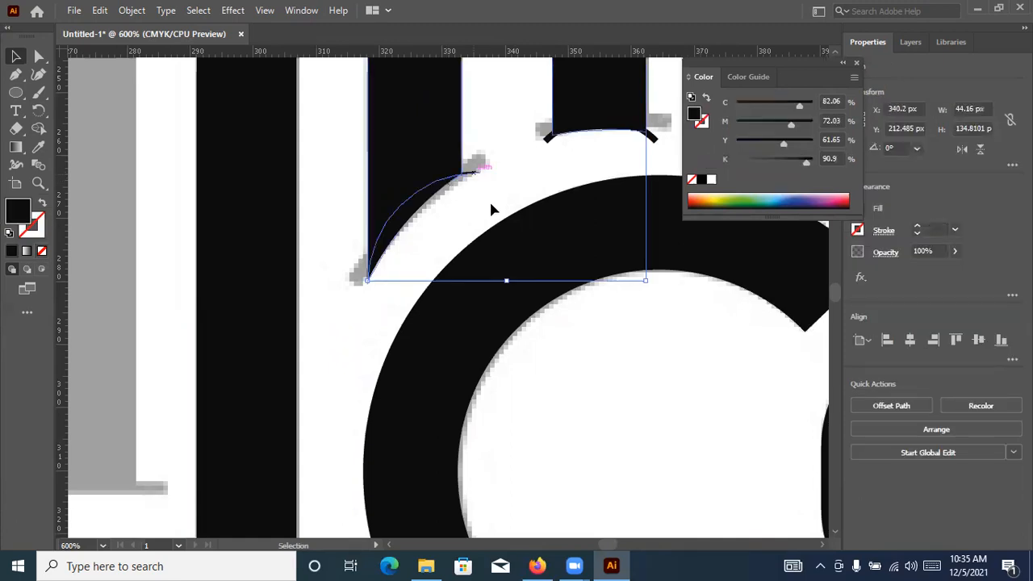
drag(473, 173, 497, 206)
click(494, 257)
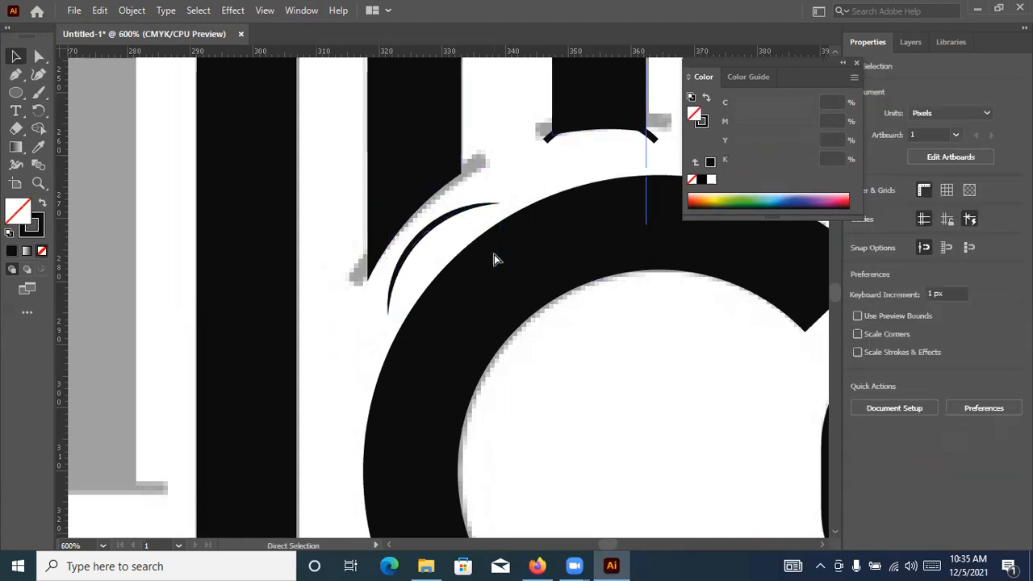
key(ctrl+z)
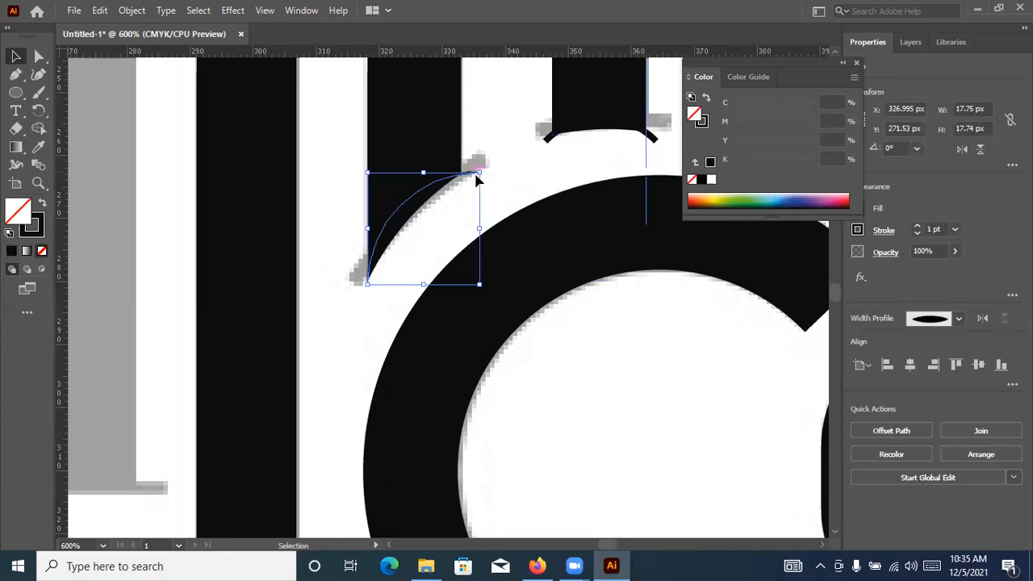
drag(499, 215, 499, 212)
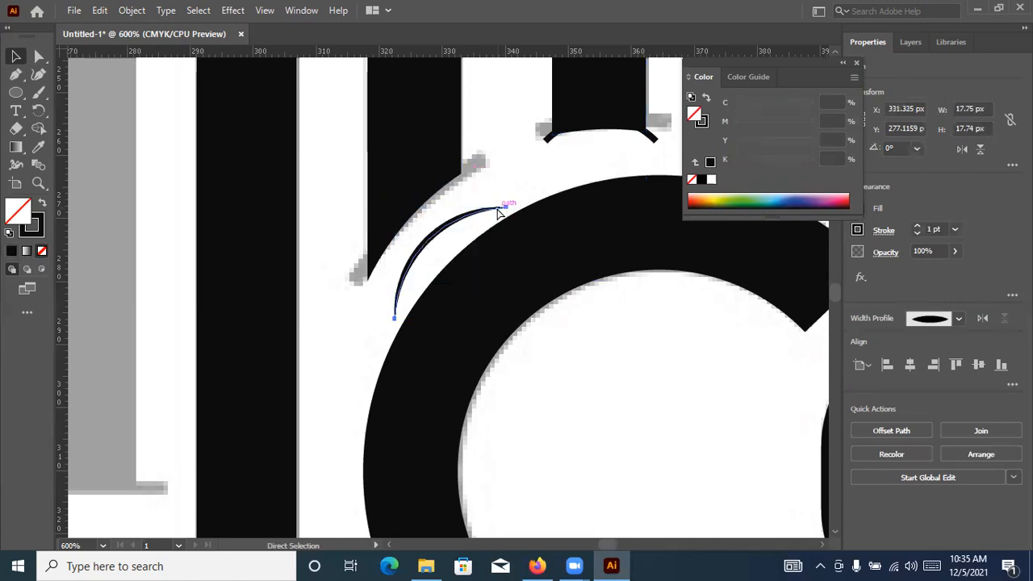
key(ctrl+z)
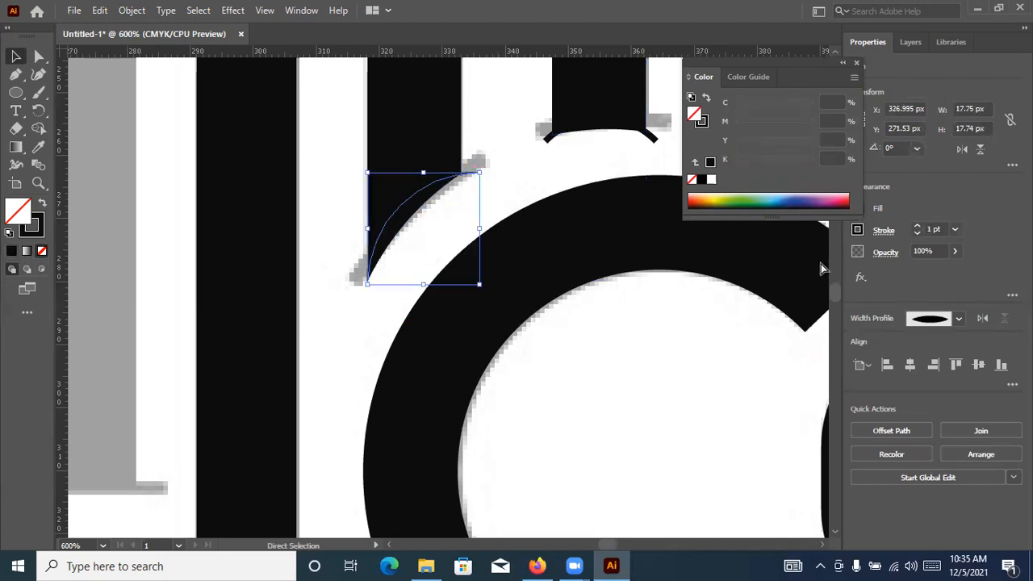
key(ctrl+z)
Select the A and the longer leg's arc, and remove the part of the leg outside the arc with Shape Builder
click(432, 199)
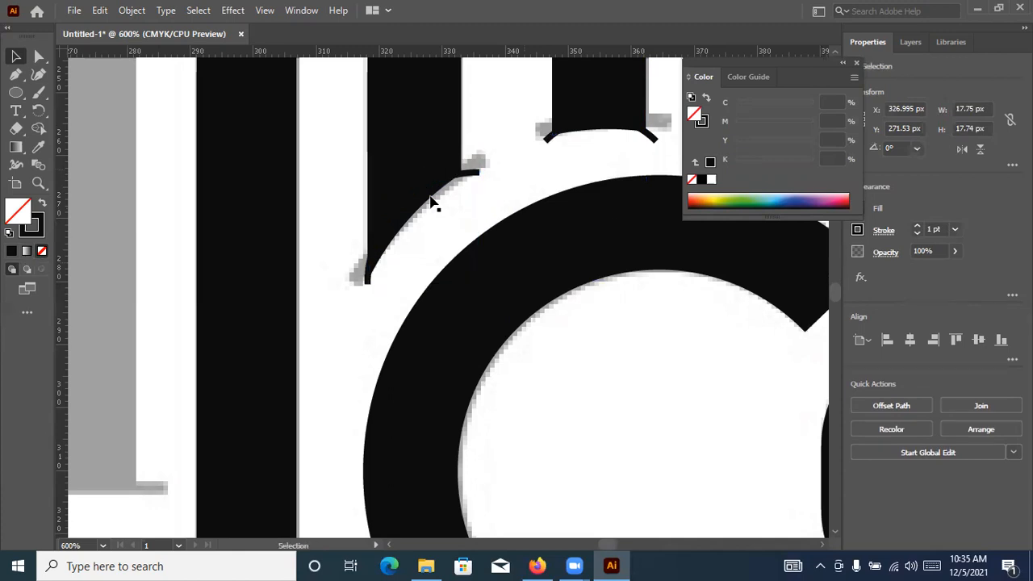
scroll(422, 209, up, 2)
drag(171, 162, 323, 252)
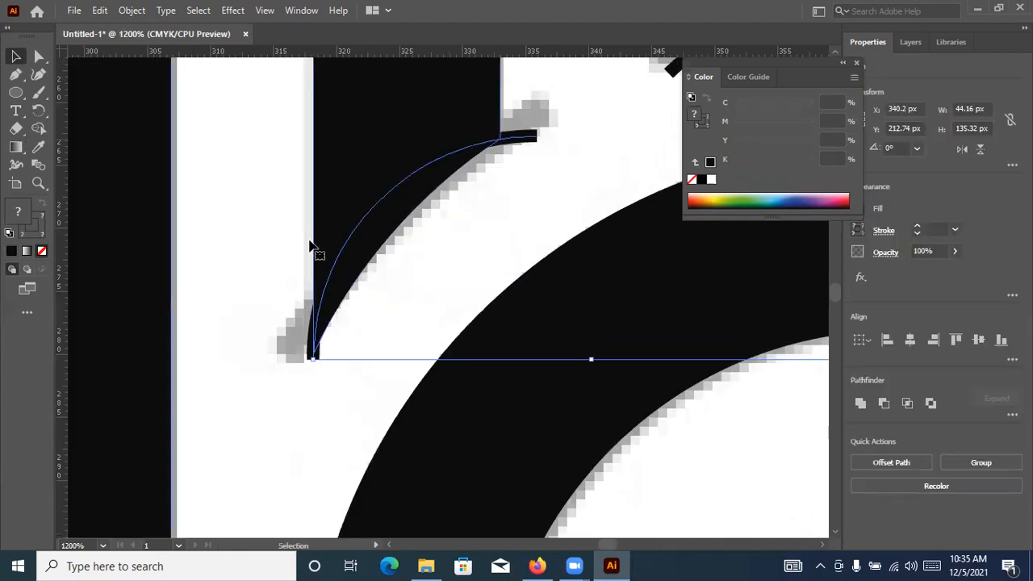
click(312, 348)
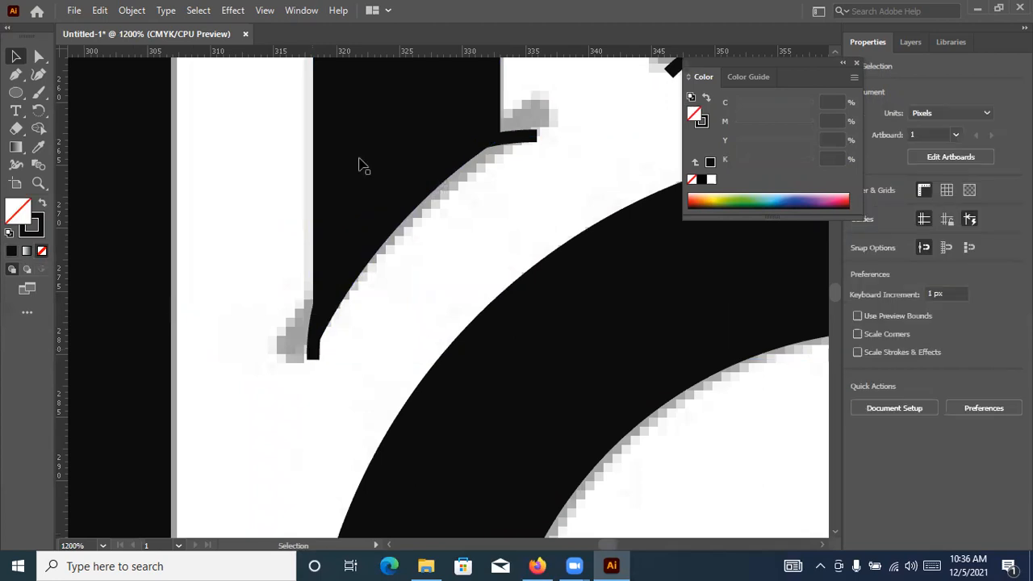
drag(291, 176, 420, 326)
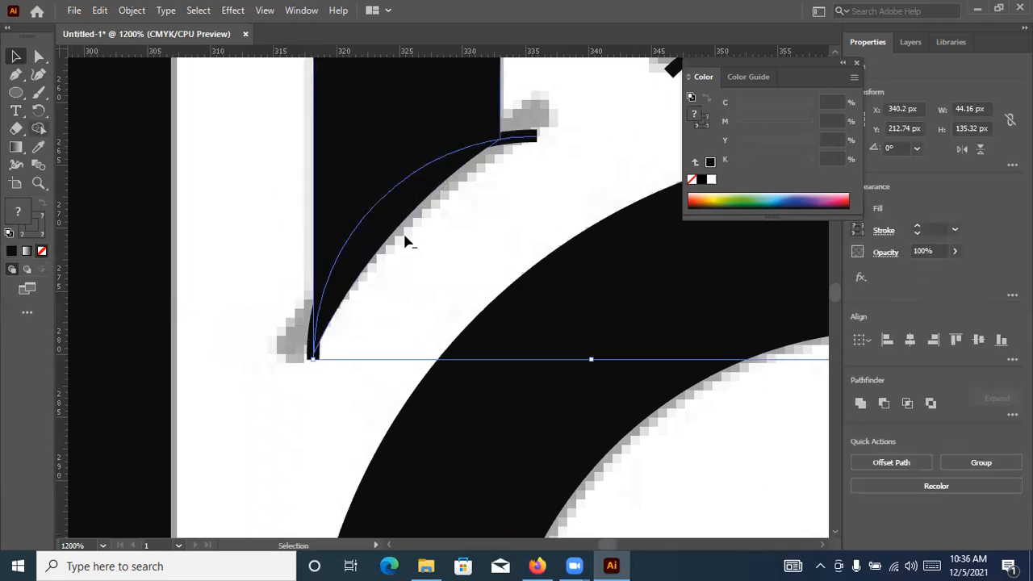
key(shift+m)
key(shift+x)
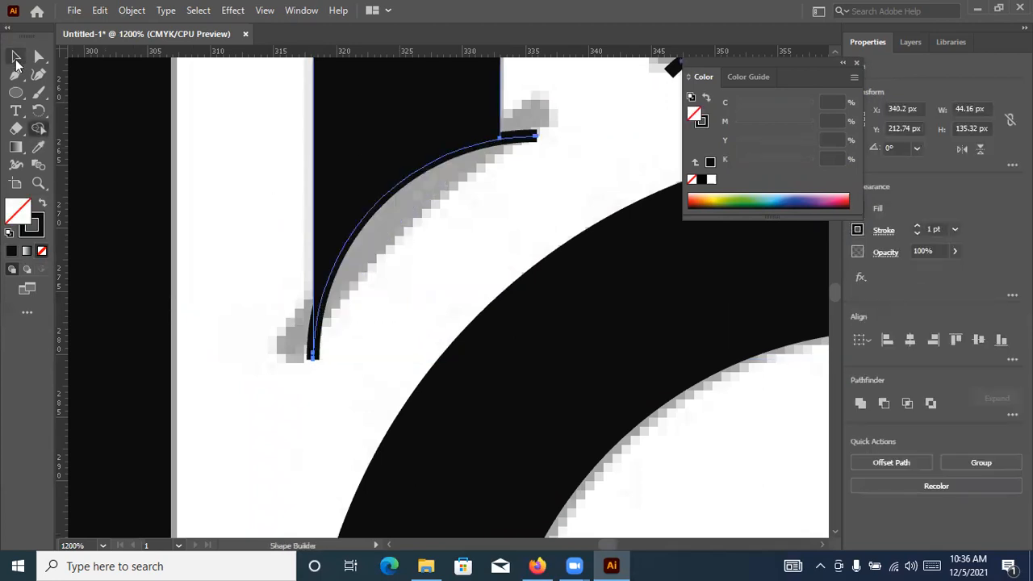
key(v)
click(230, 167)
Trim the shorter leg's end to its arc with Shape Builder by removing the sliver below the curve
scroll(229, 168, down, 2)
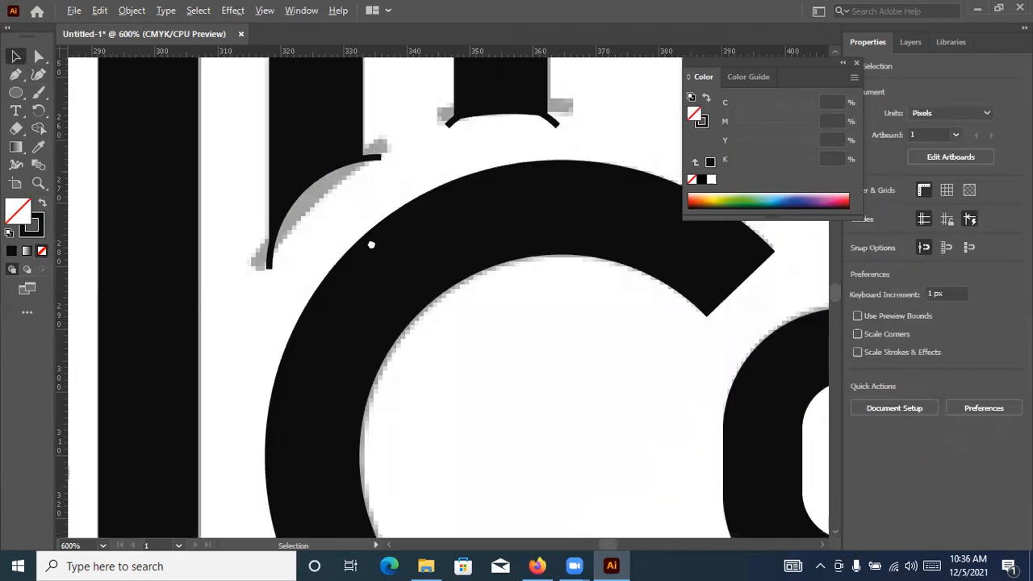
drag(376, 233, 287, 331)
key(ctrl+a)
click(38, 132)
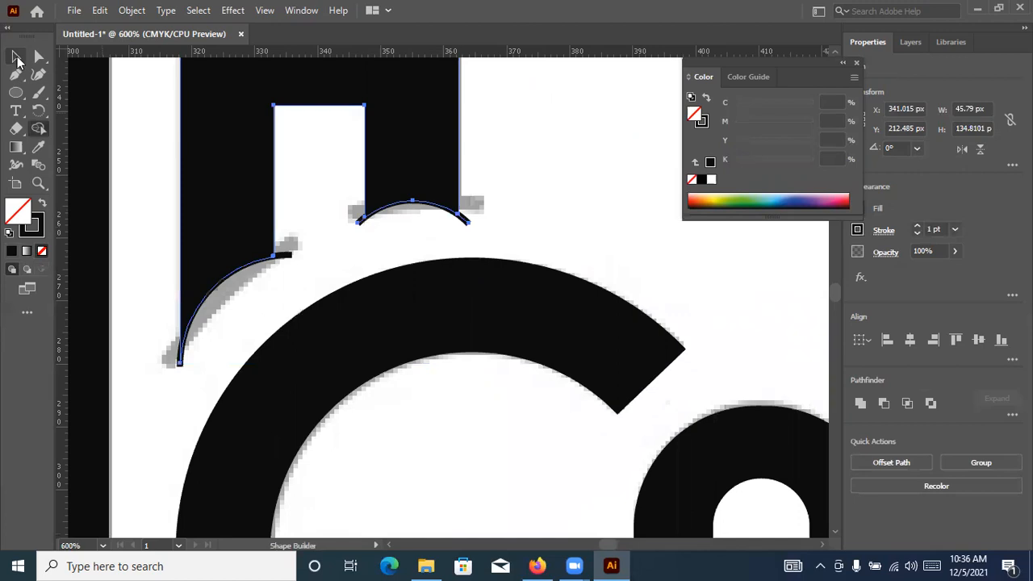
key(v)
click(444, 218)
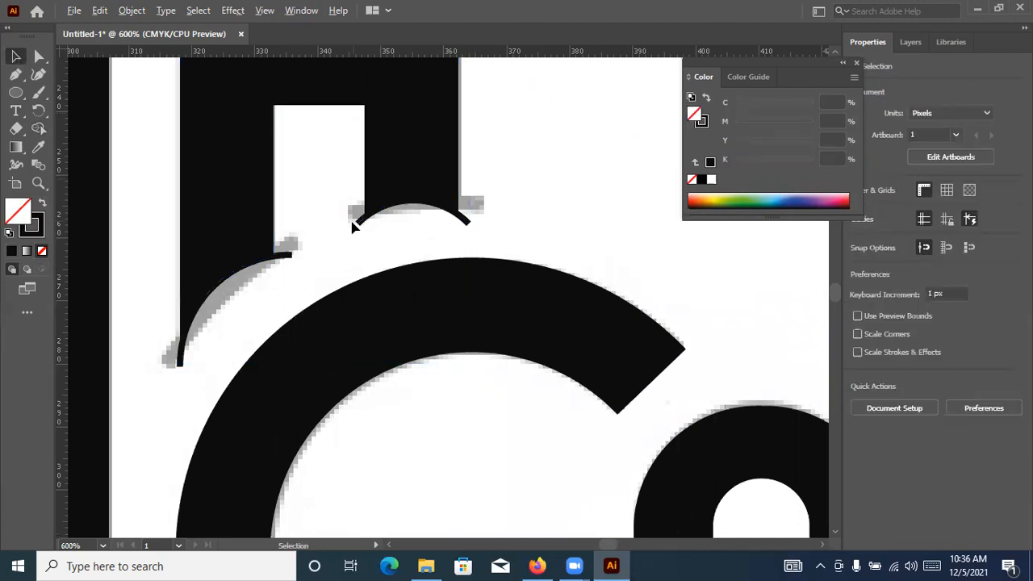
Examine the anchor points and overhanging ends of the arc on the shorter leg
alt+scroll(380, 223, down, 5)
alt+scroll(323, 202, up, 6)
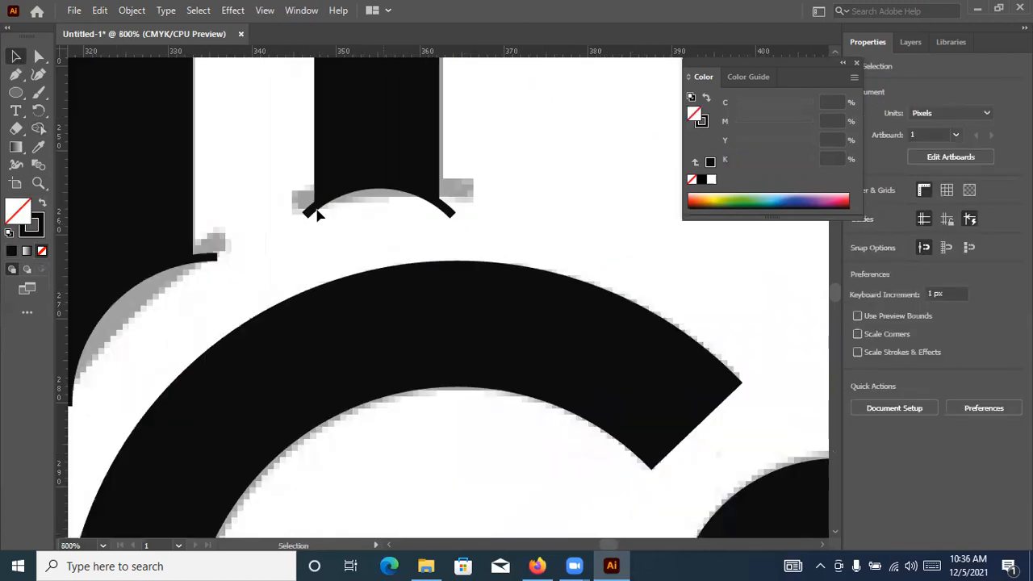
click(388, 193)
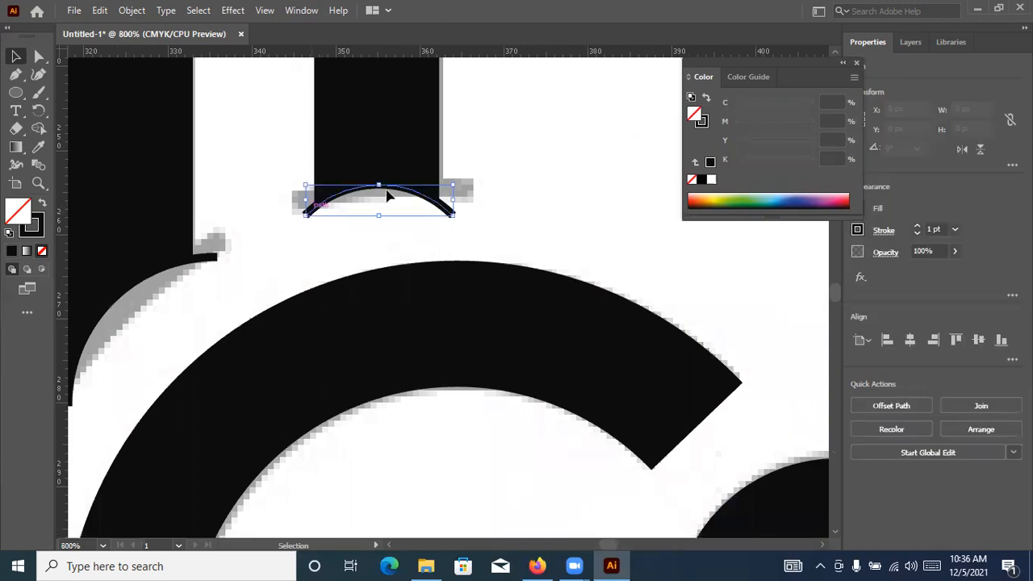
key(a)
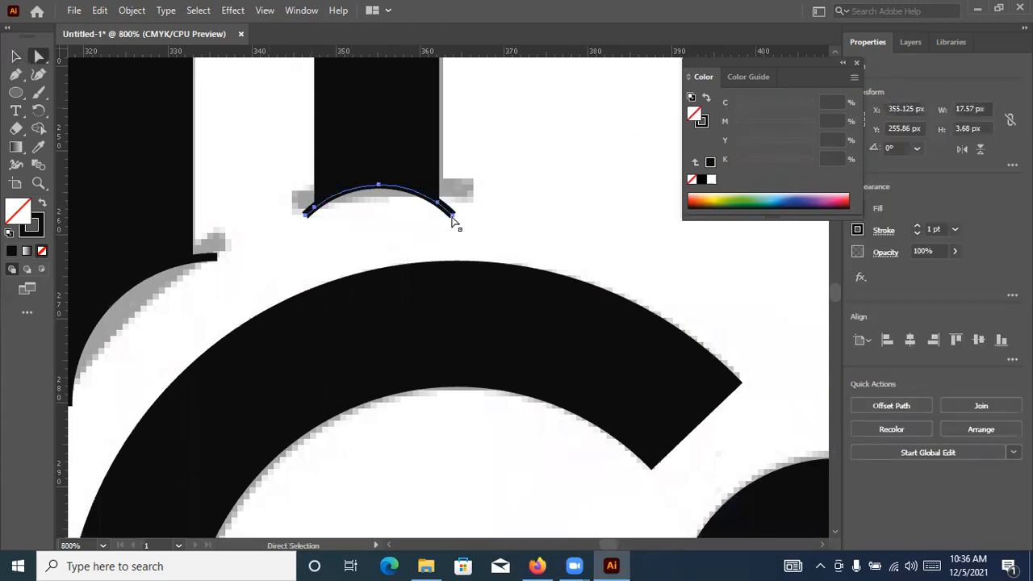
alt+scroll(115, 75, up, 2)
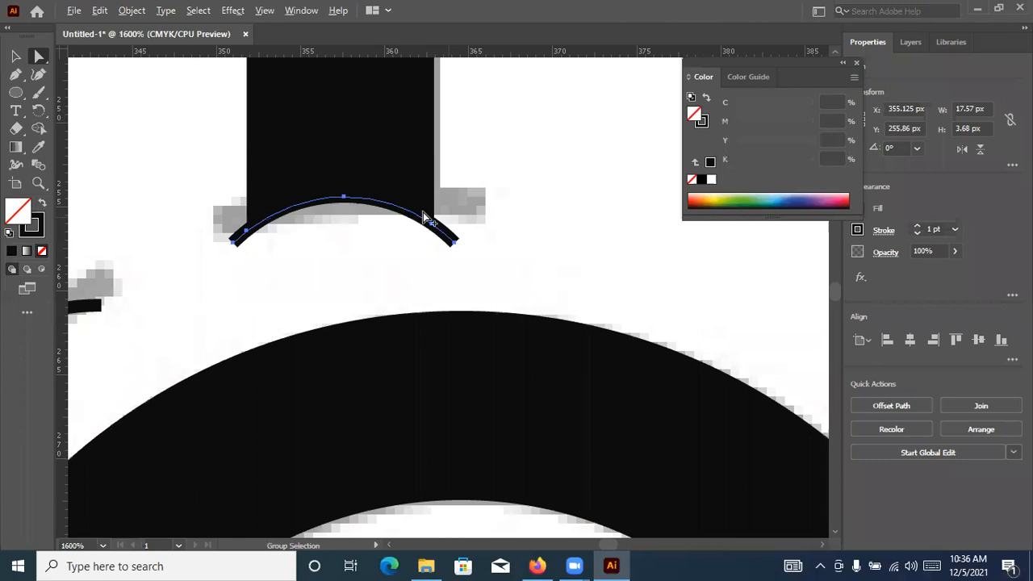
alt+scroll(93, 95, down, 2)
click(15, 56)
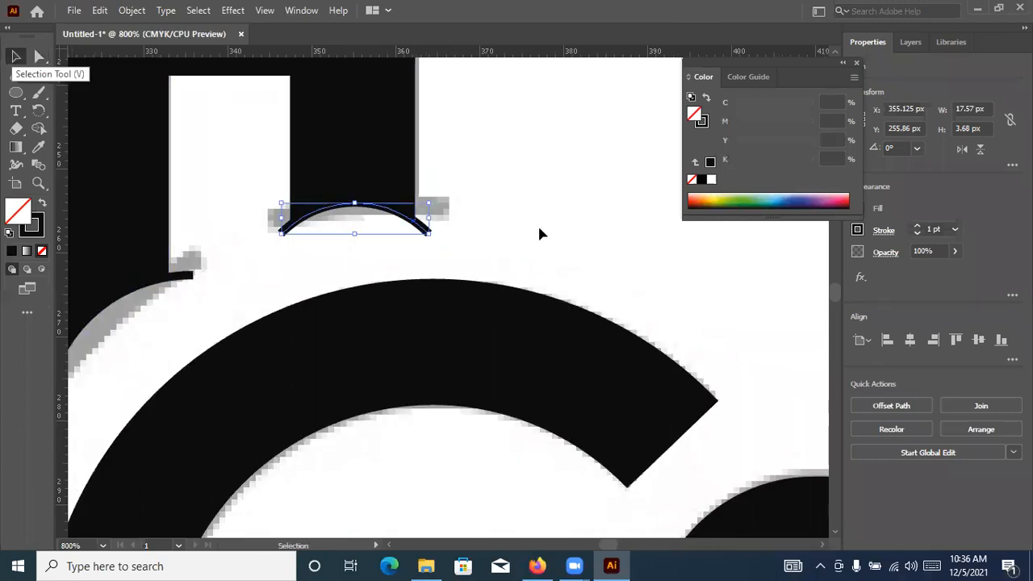
click(541, 225)
Draw a thin outlined vertical rectangle about 1.9 by 24.5 px over the serif at the right end of the cross's horizontal bar
alt+scroll(557, 212, down, 4)
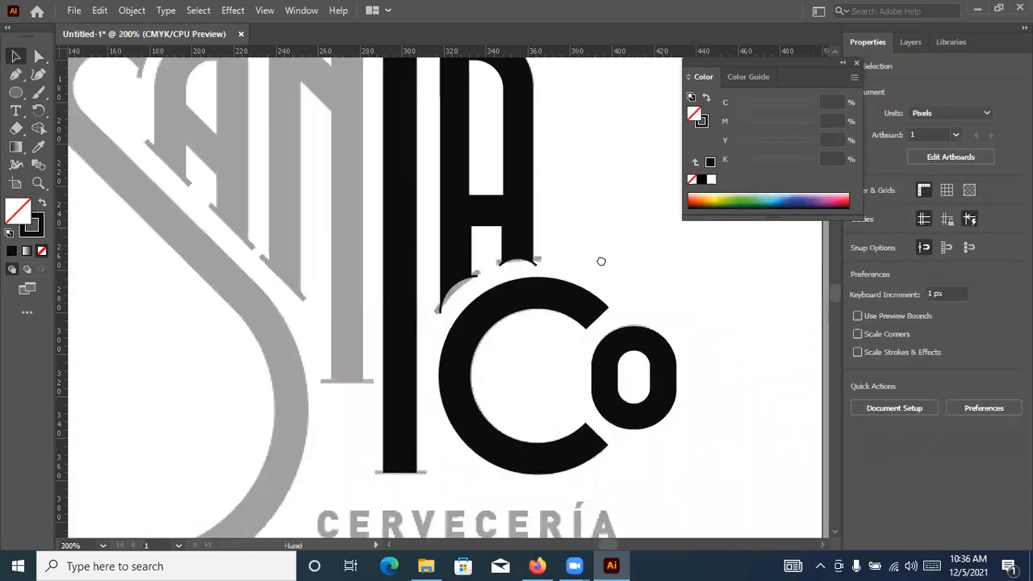
drag(573, 224, 583, 249)
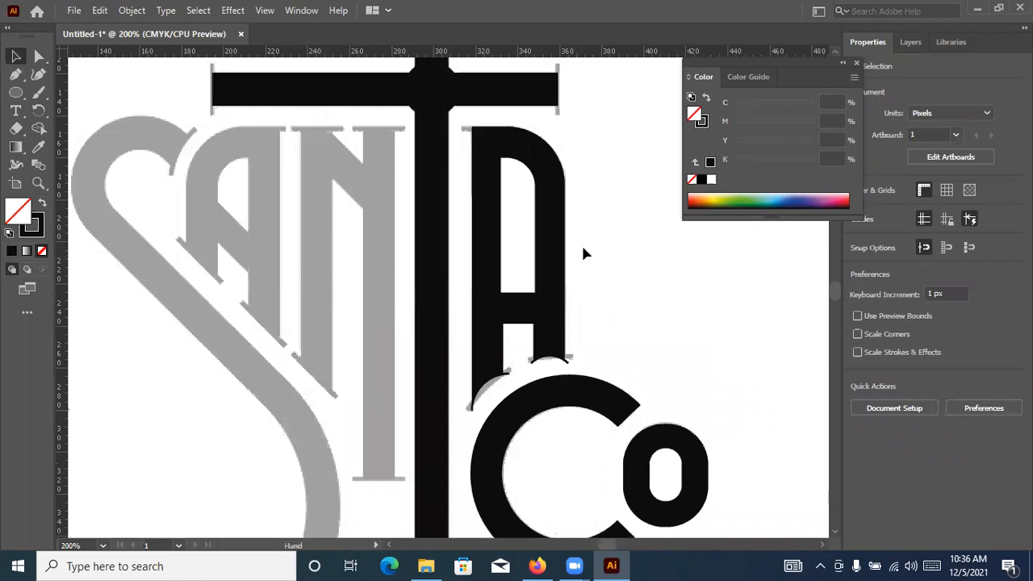
scroll(473, 194, up, 3)
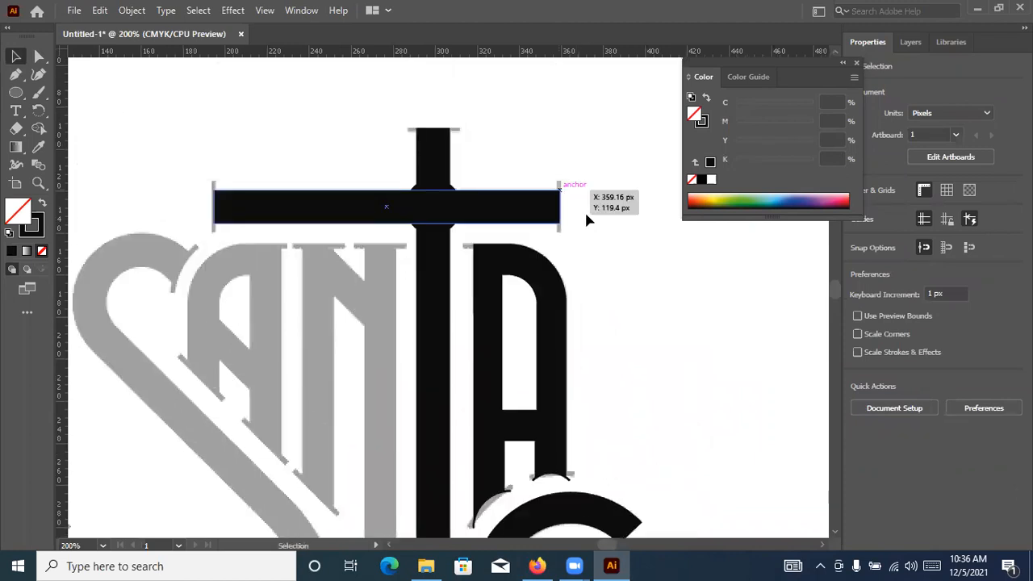
alt+scroll(586, 211, up, 4)
key(l)
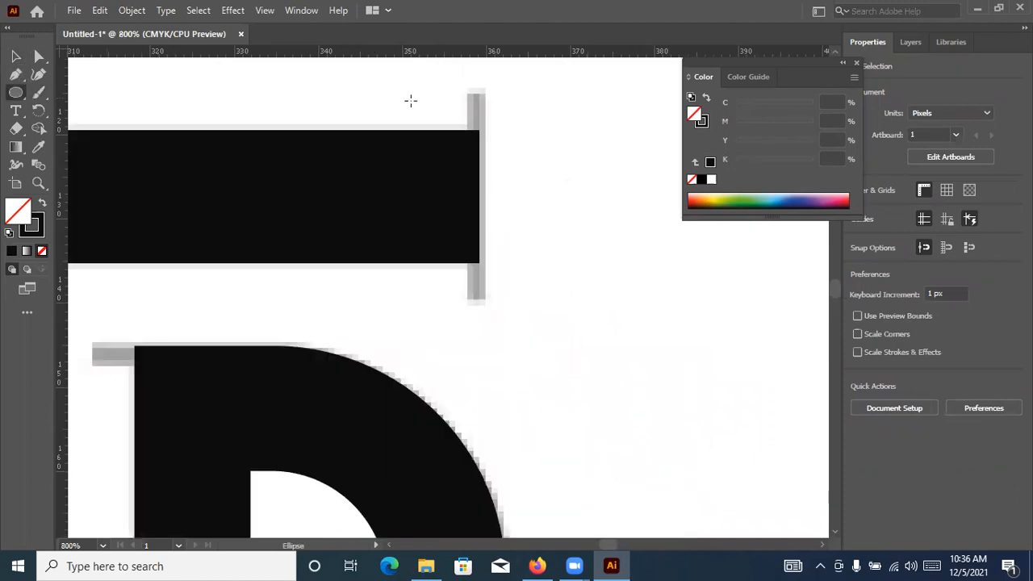
drag(467, 93, 485, 263)
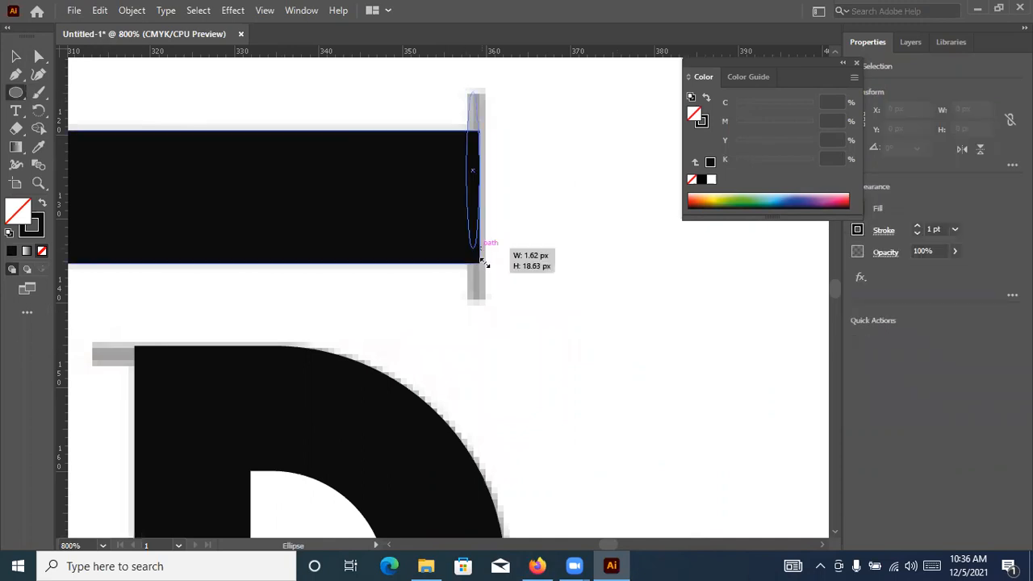
right_click(15, 93)
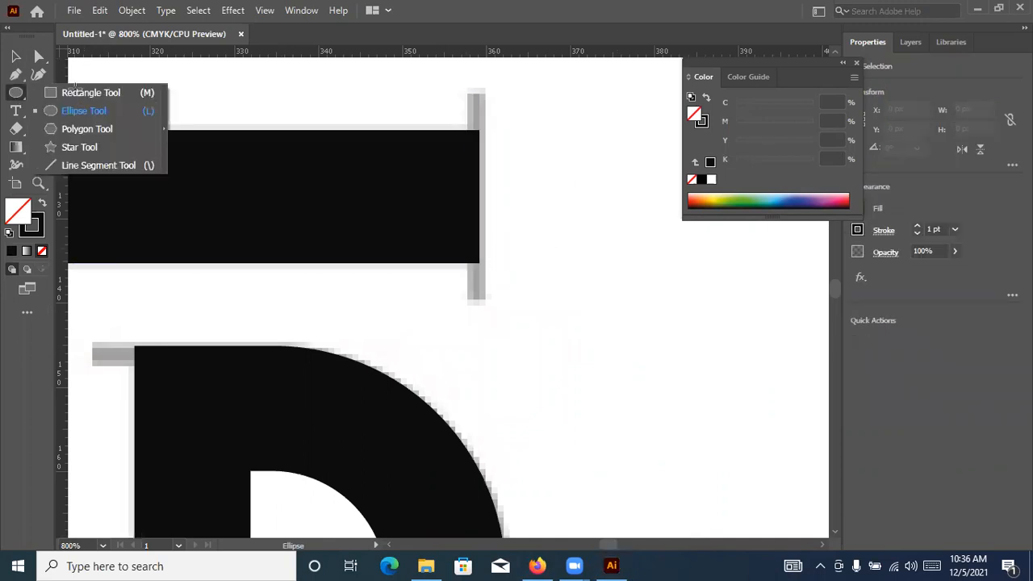
key(m)
drag(472, 101, 482, 300)
scroll(433, 216, down, 2)
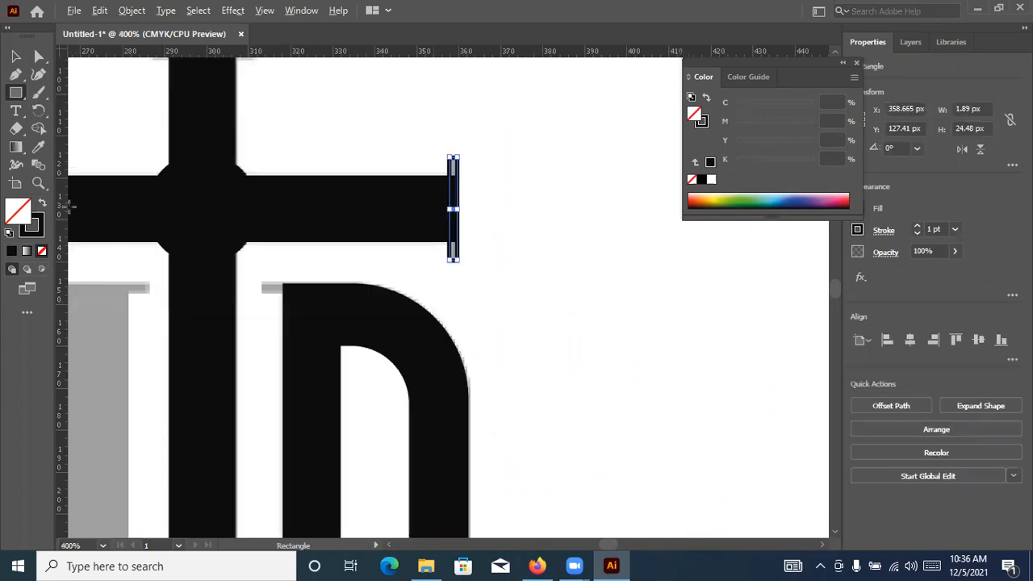
Give the serif rectangle a solid black fill without stroke, and duplicate it onto the left end of the cross's horizontal bar
key(shift+x)
scroll(277, 177, down, 3)
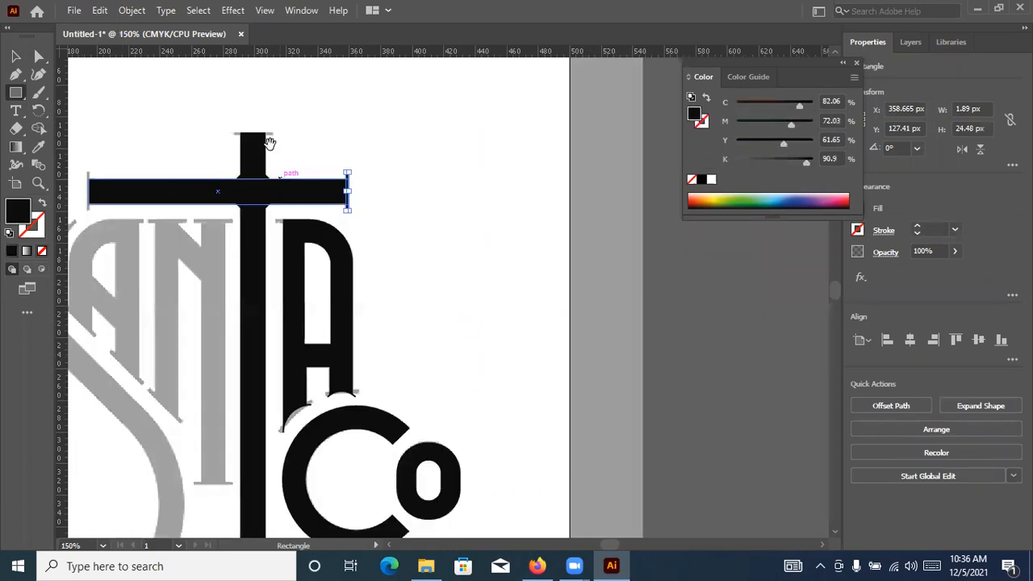
key(v)
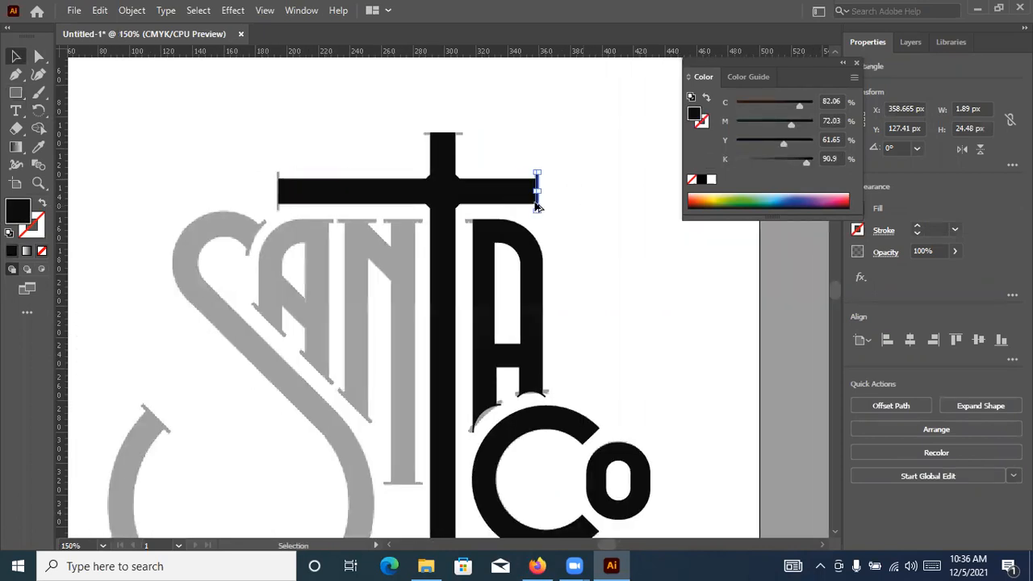
scroll(601, 220, up, 3)
scroll(646, 260, down, 1)
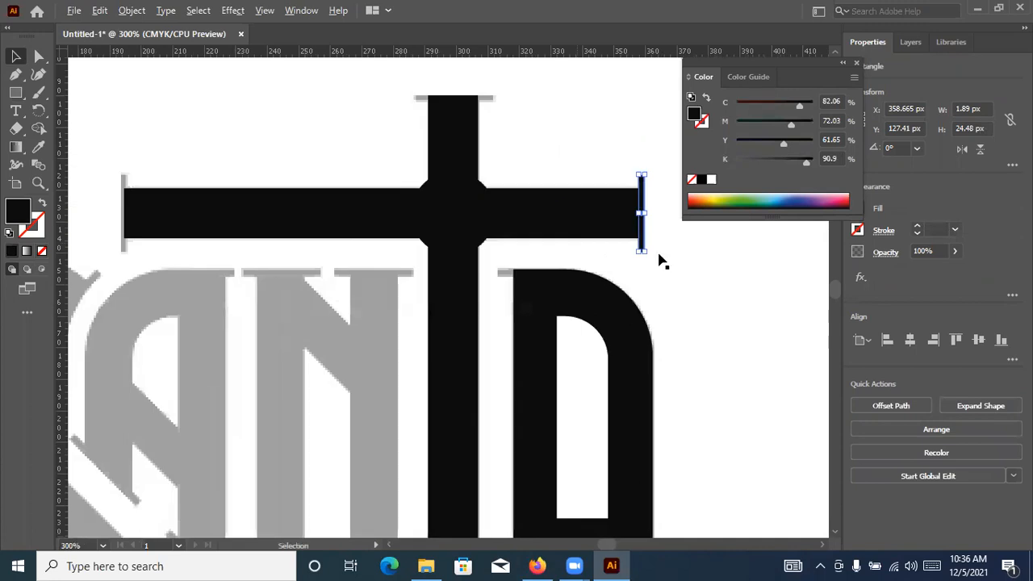
drag(690, 236, 155, 218)
scroll(155, 218, up, 4)
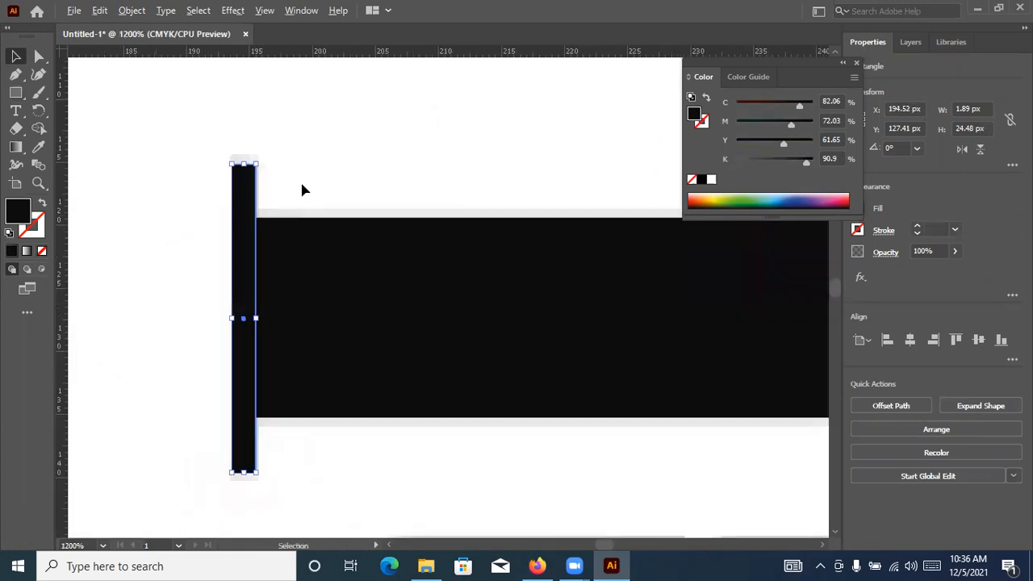
click(371, 172)
Draw a small black rectangle about 5.1 by 2 px over the serif at the upper-left corner of the black A
scroll(382, 227, down, 3)
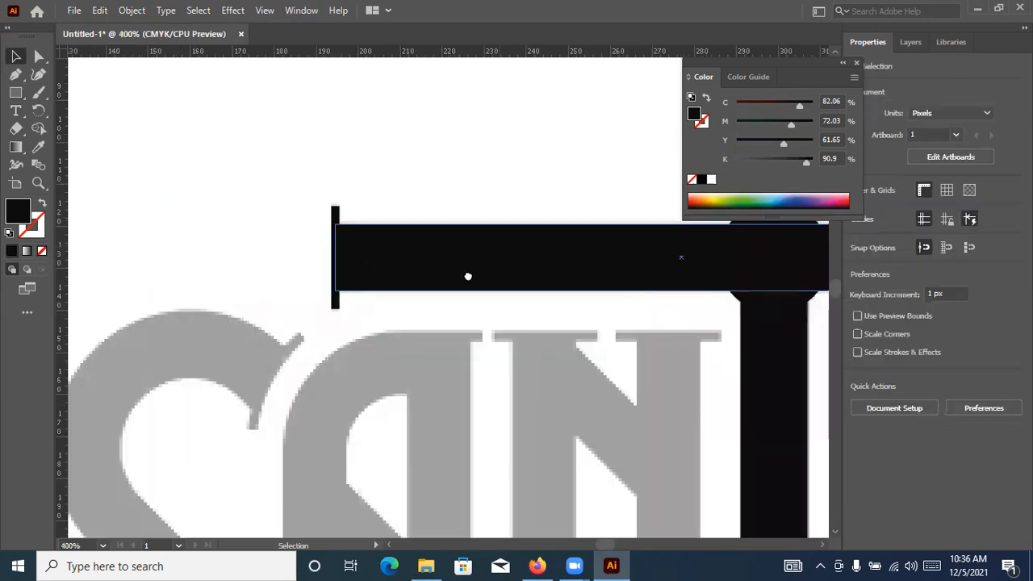
scroll(483, 270, down, 1)
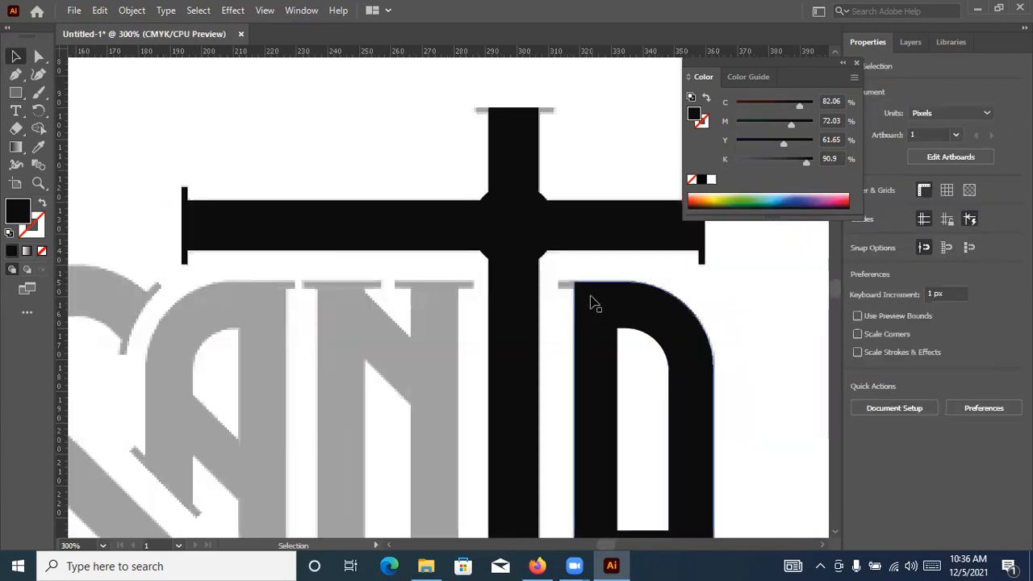
scroll(595, 308, up, 3)
key(m)
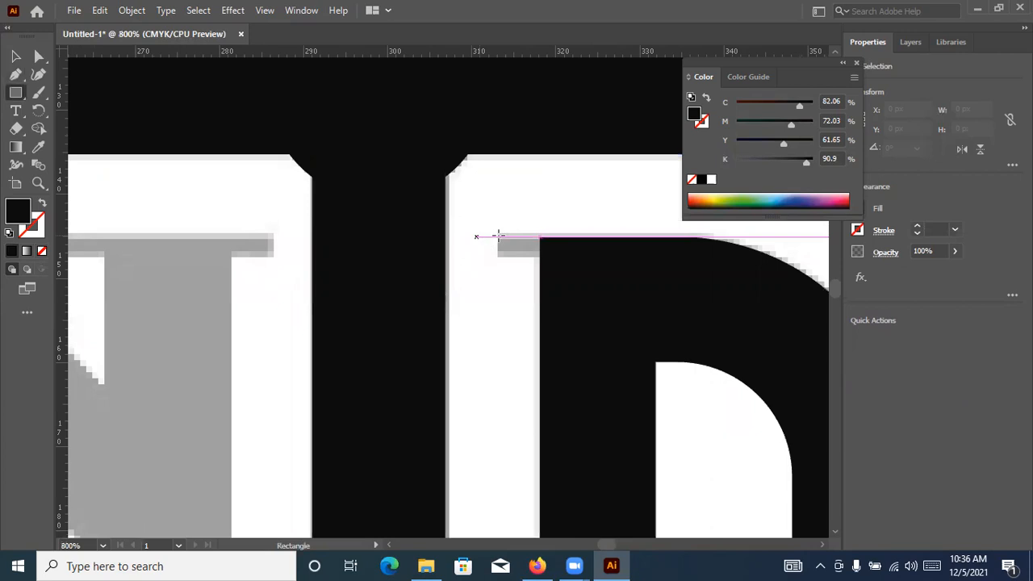
drag(498, 238, 542, 255)
key(v)
click(546, 260)
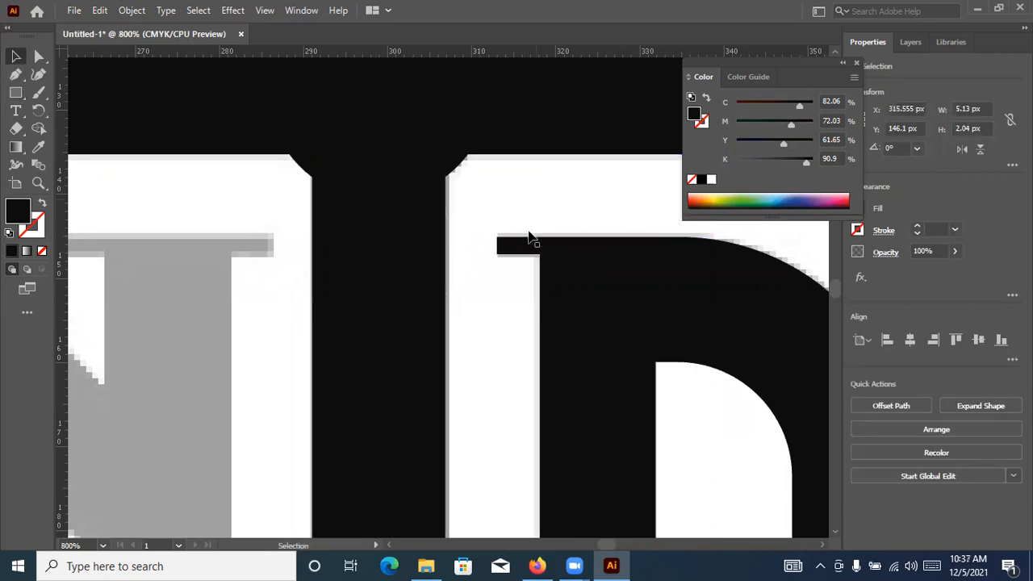
scroll(570, 227, up, 3)
click(578, 233)
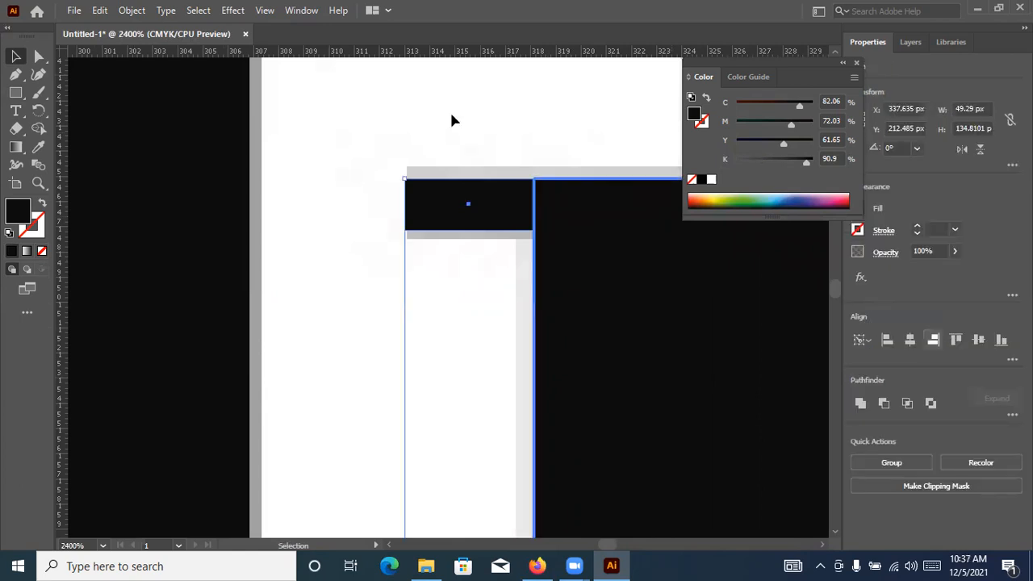
click(431, 162)
Draw a black rectangle about 15.3 by 66.7 px over the upper part of the N's right stem
scroll(431, 162, down, 5)
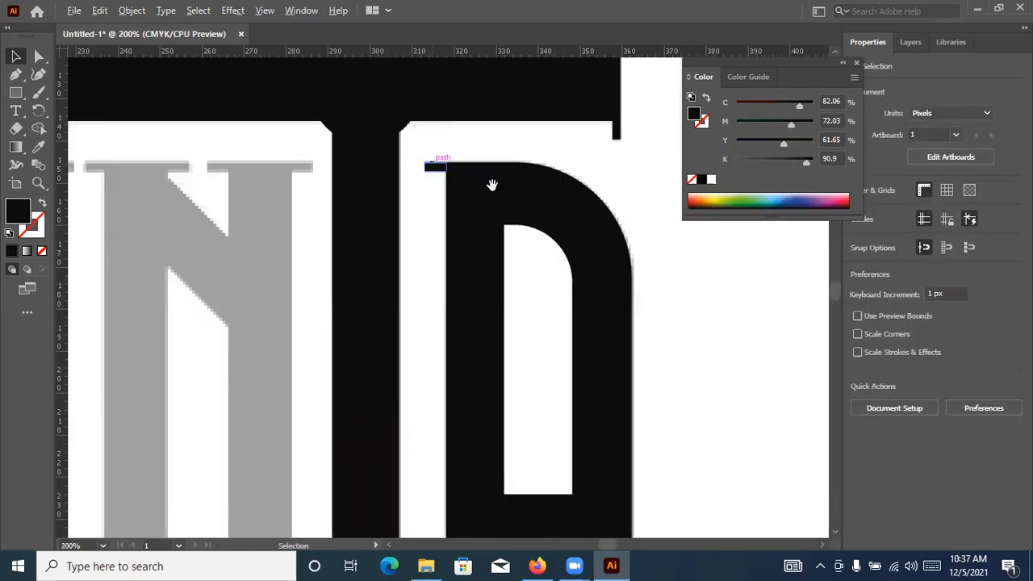
scroll(589, 201, down, 3)
drag(476, 136, 528, 141)
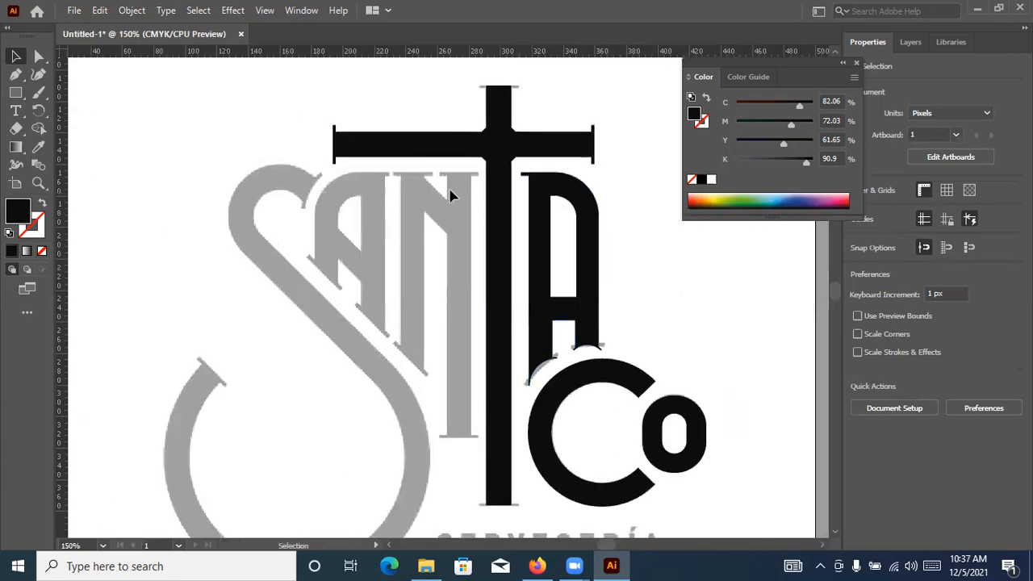
scroll(394, 229, up, 1)
scroll(396, 222, up, 1)
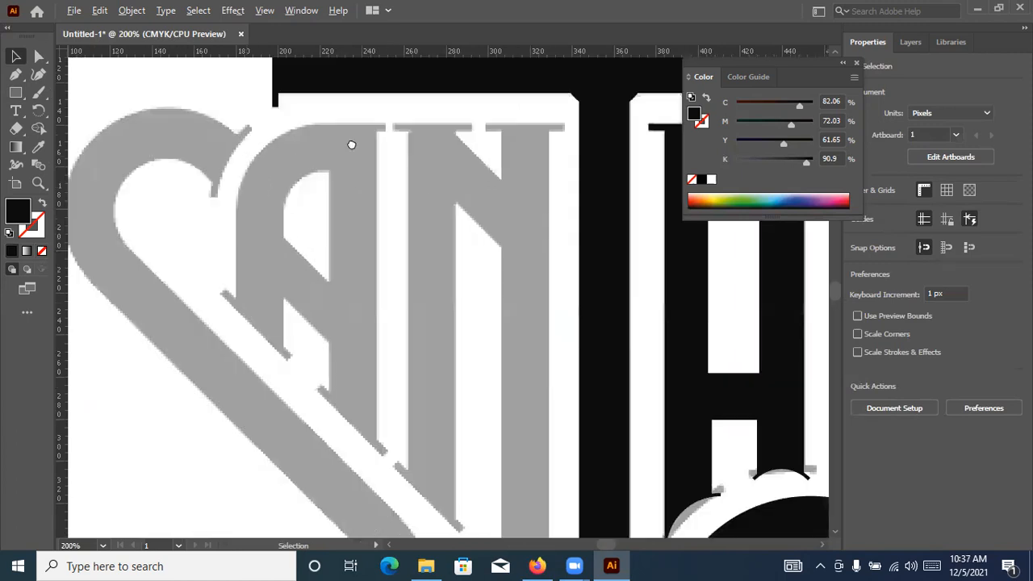
scroll(11, 71, down, 1)
click(16, 94)
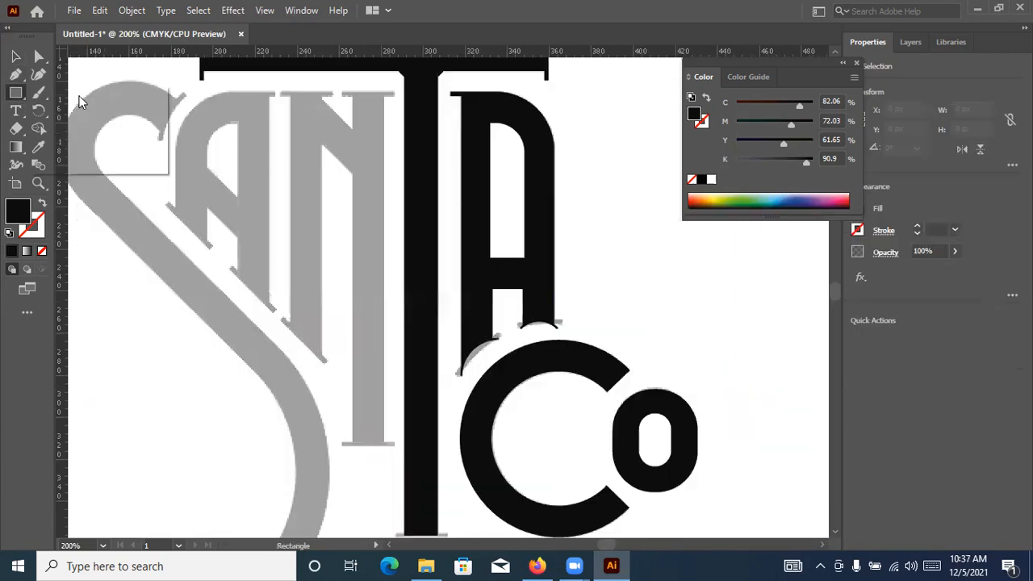
scroll(400, 103, up, 1)
scroll(373, 131, down, 1)
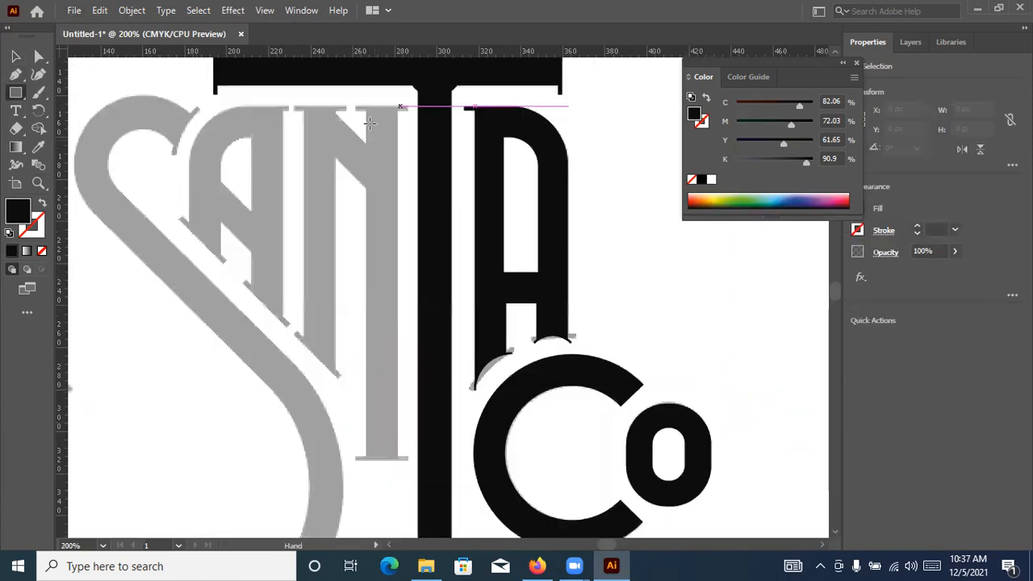
scroll(376, 109, up, 2)
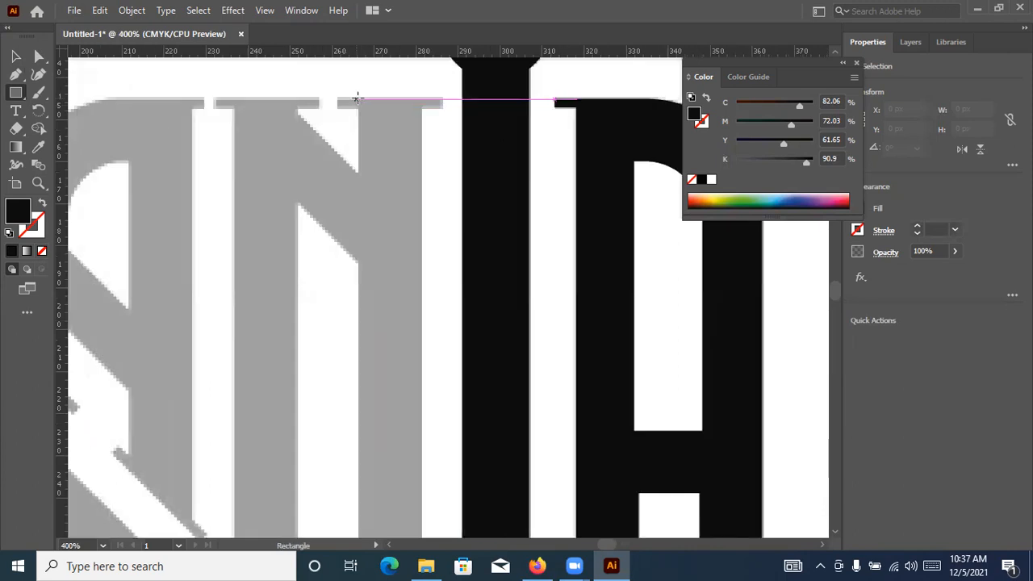
drag(423, 356, 422, 377)
Stretch the N's right stem rectangle down to the foot serif, to a height of about 168 px
scroll(422, 378, down, 2)
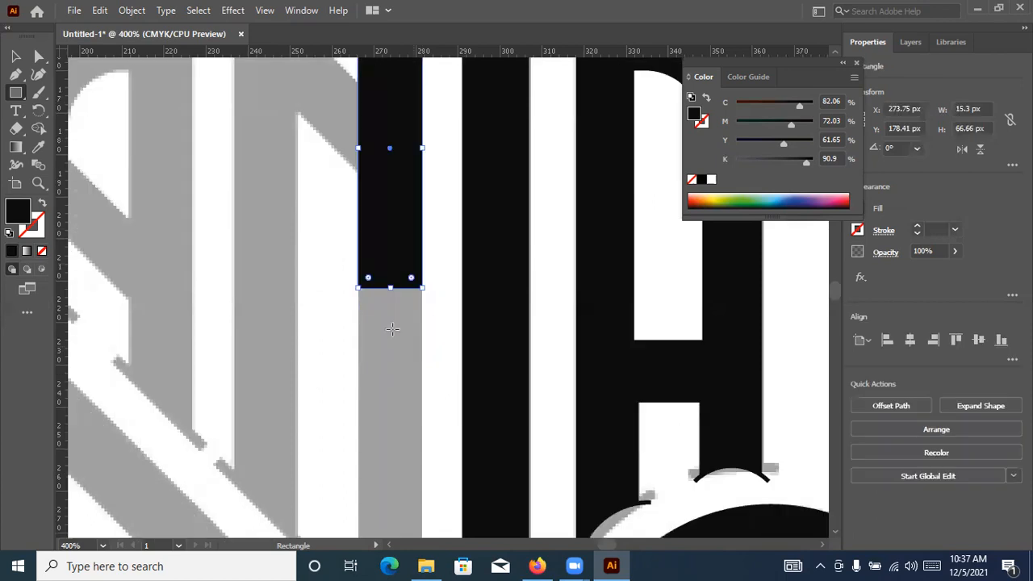
scroll(457, 340, down, 5)
scroll(327, 258, up, 1)
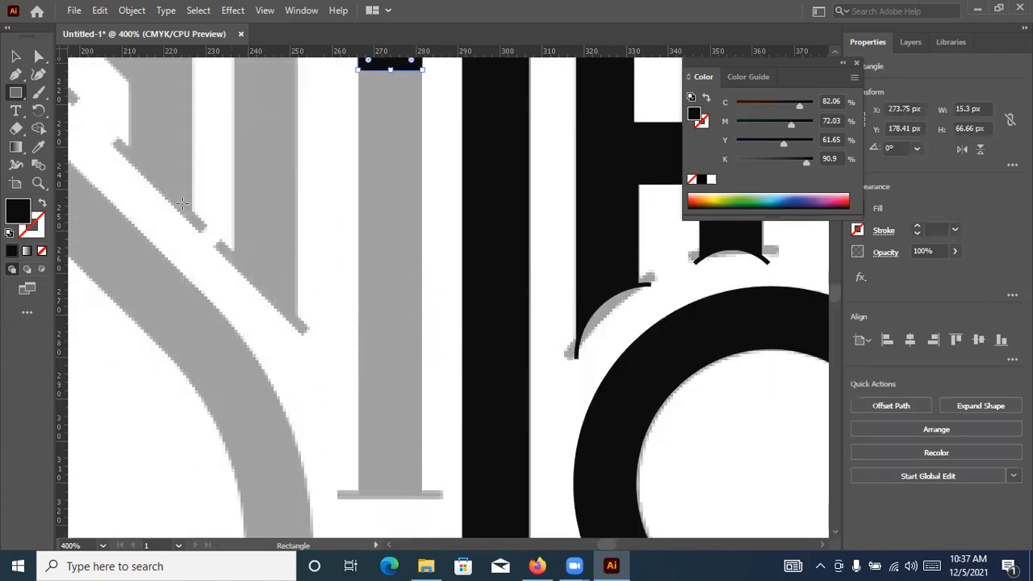
key(v)
drag(390, 69, 386, 496)
click(313, 353)
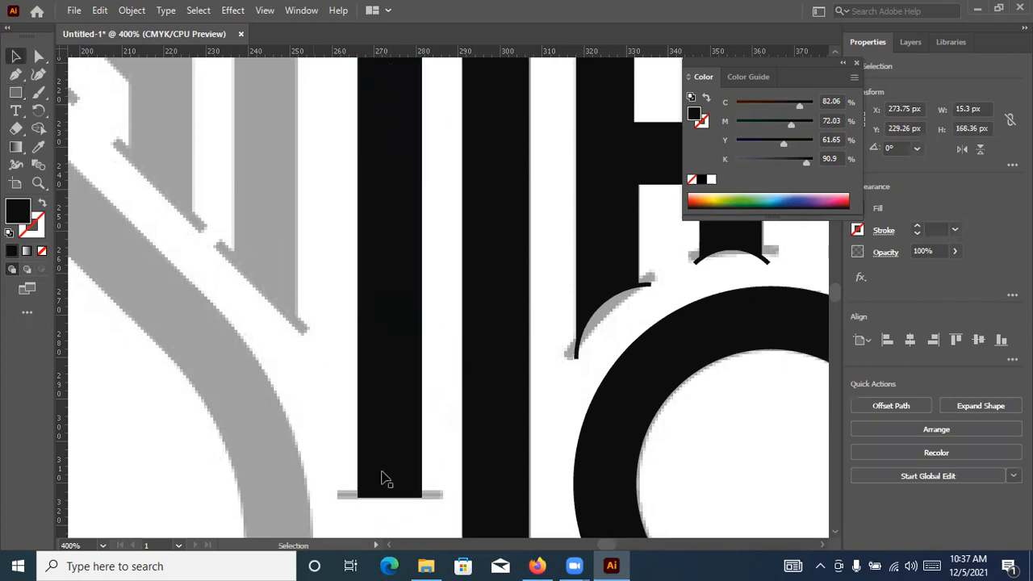
Draw a black horizontal rectangle about 25.2 by 2.2 px over the foot serif of the N's right stem
key(ctrl+equal)
key(ctrl+equal)
key(ctrl+equal)
key(m)
key(ctrl+equal)
drag(182, 305, 529, 342)
drag(609, 335, 614, 336)
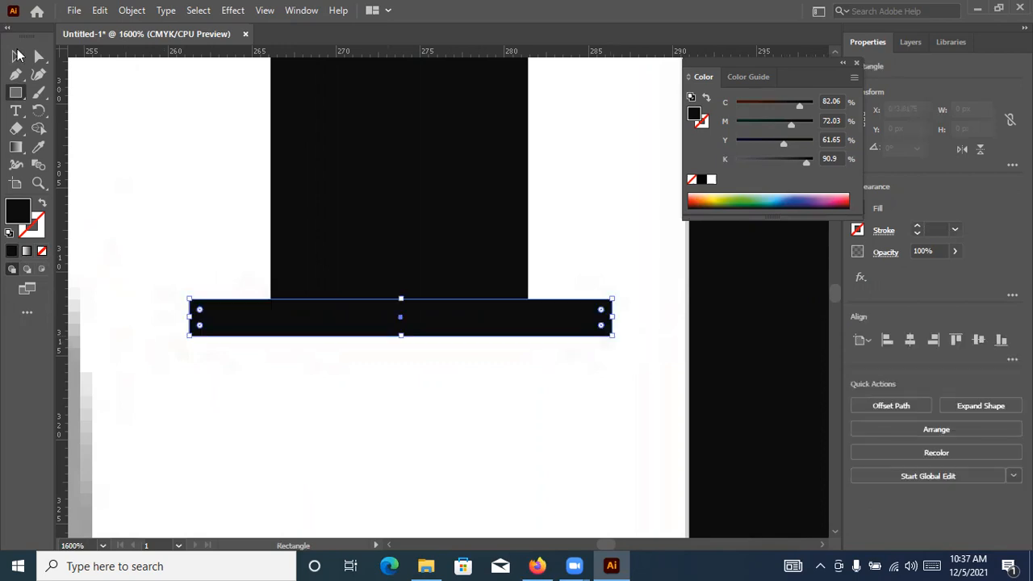
key(v)
Draw a black horizontal rectangle about 25.2 by 2.9 px over the top serif of the N's right stem
scroll(398, 277, up, 2)
scroll(401, 279, up, 4)
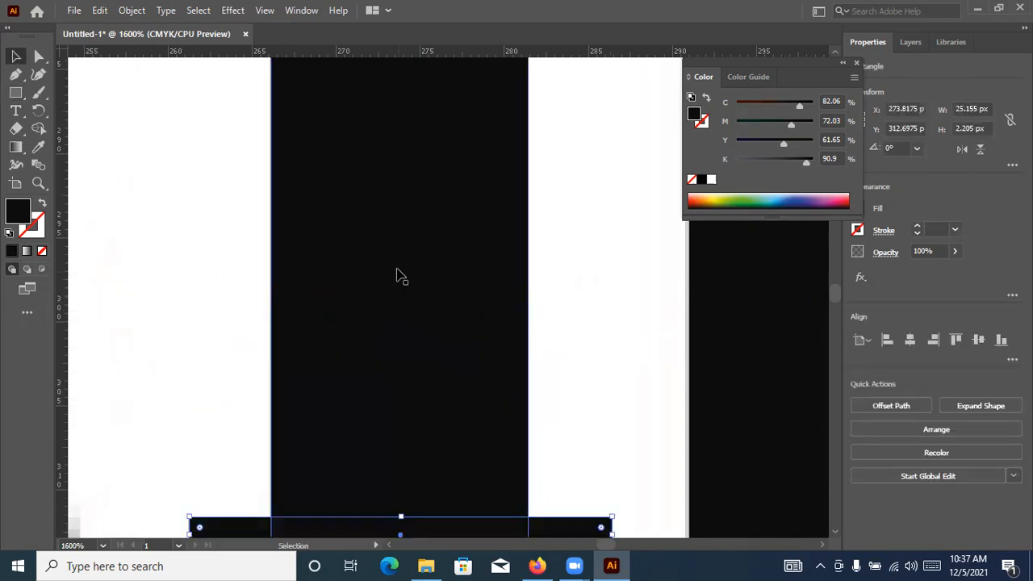
scroll(401, 277, up, 1)
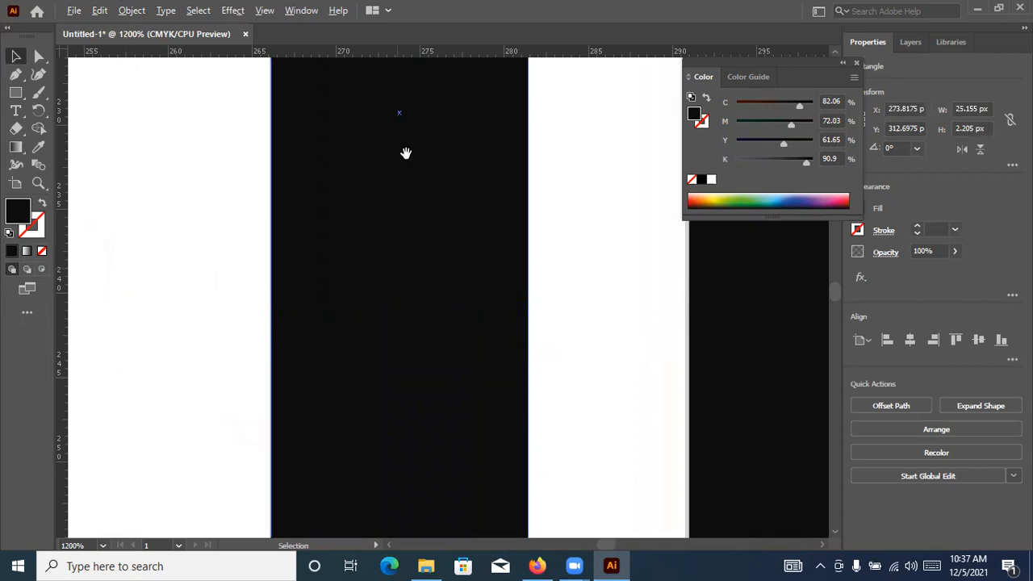
scroll(436, 243, down, 3)
scroll(410, 237, up, 3)
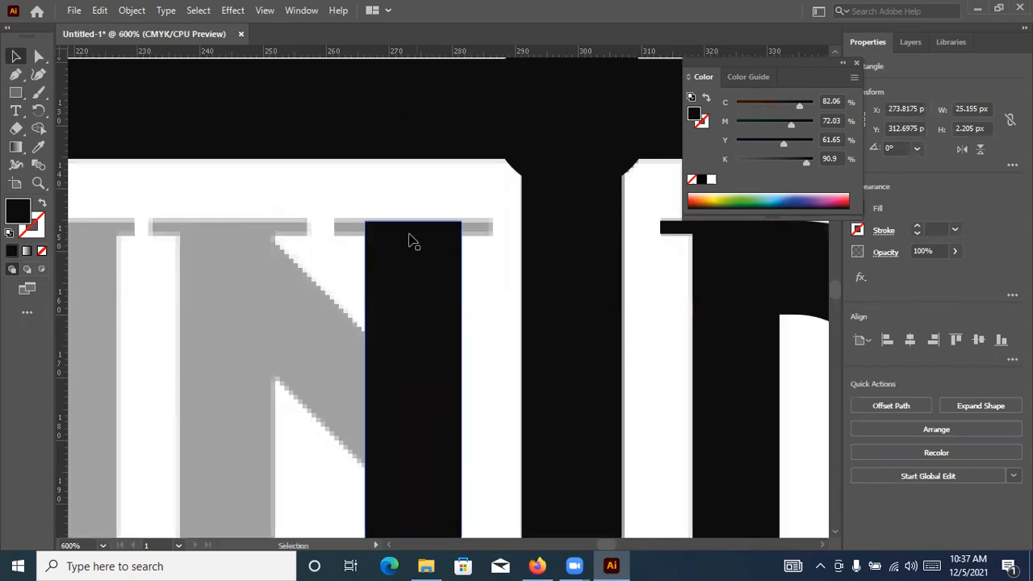
scroll(300, 173, up, 4)
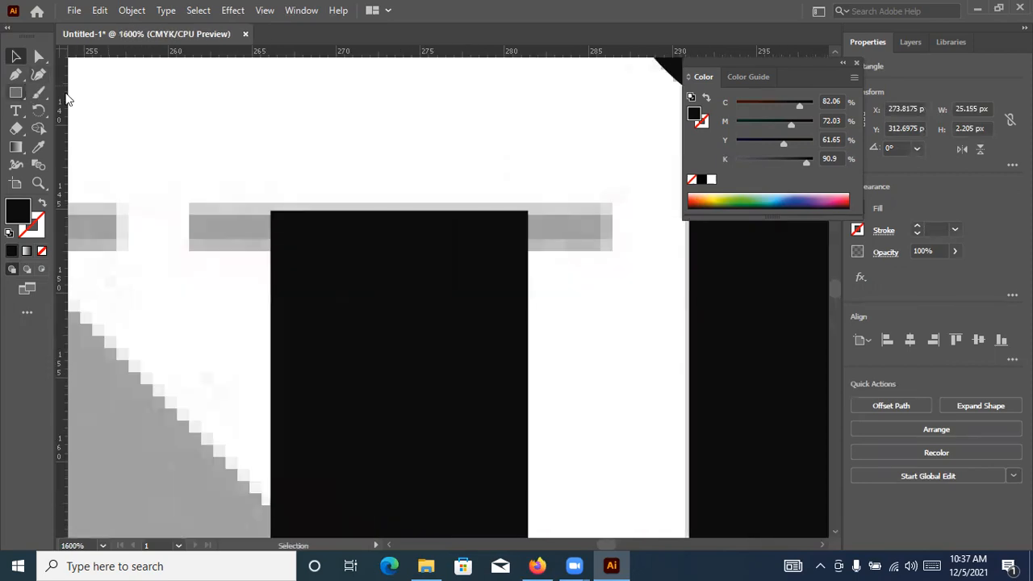
key(m)
click(188, 201)
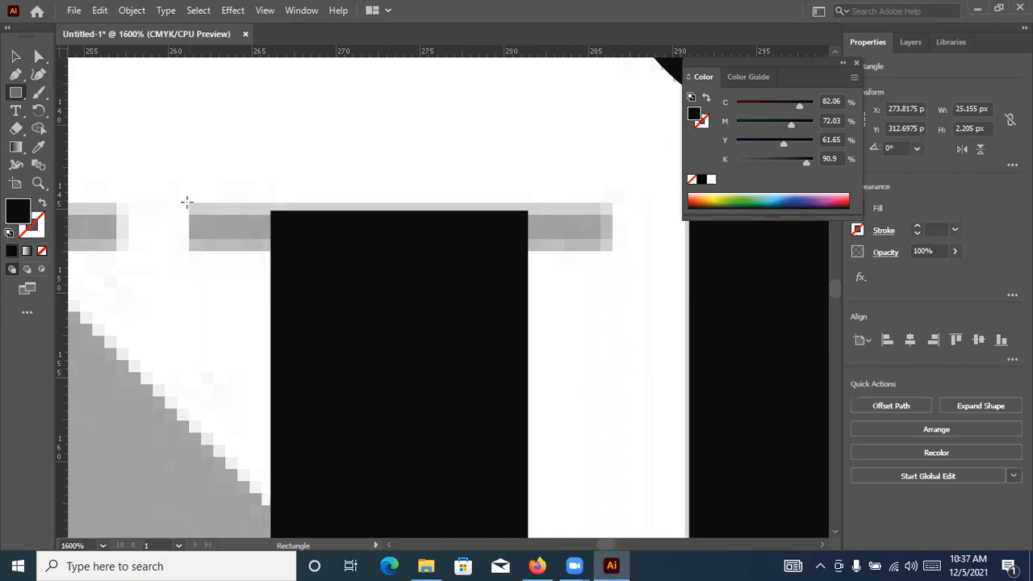
drag(620, 254, 603, 247)
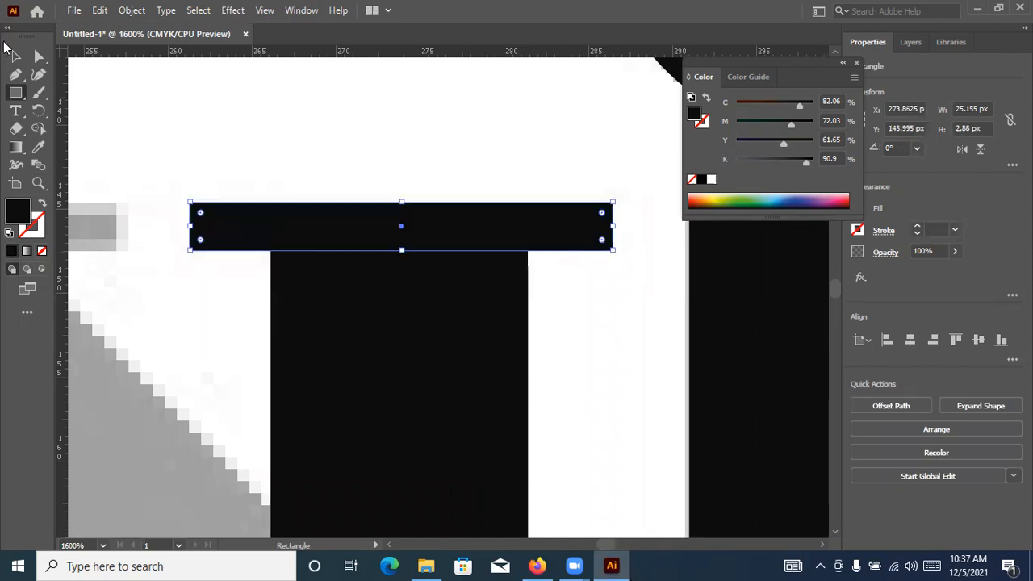
key(v)
Draw a black rectangle about 15.2 by 33 px over the upper part of the N's left stem
scroll(329, 106, down, 2)
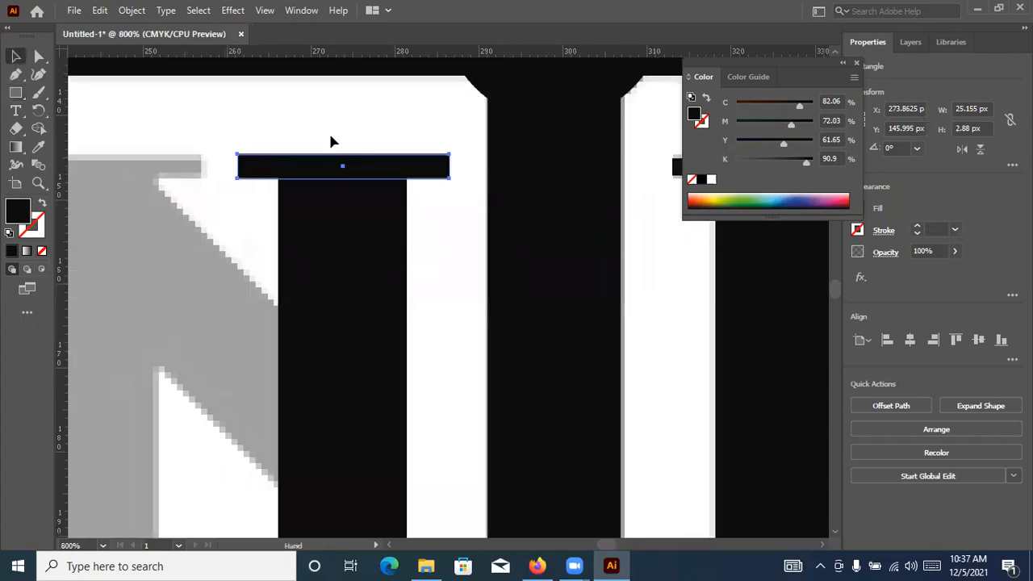
scroll(333, 143, down, 1)
scroll(333, 144, left, 3)
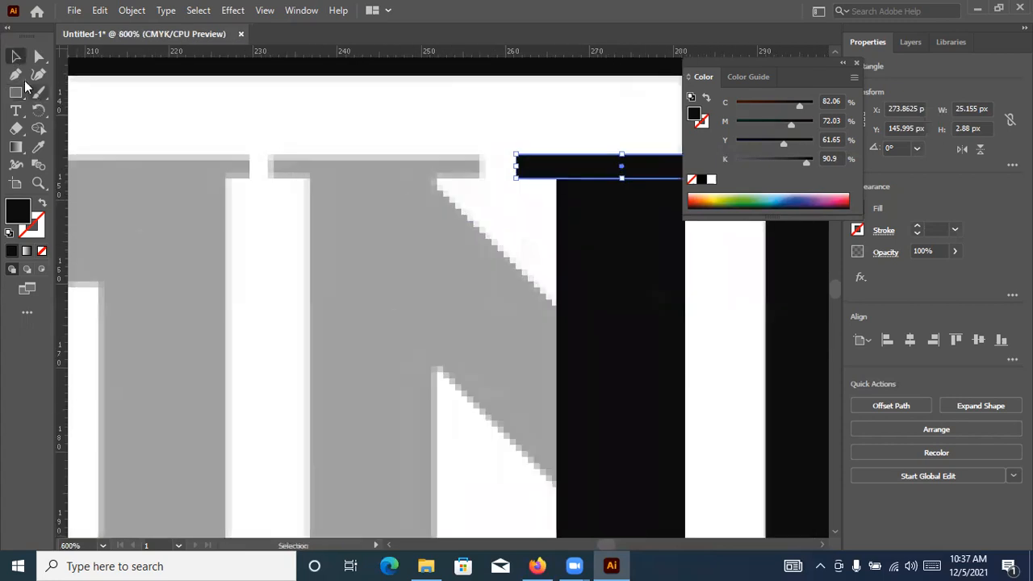
click(21, 94)
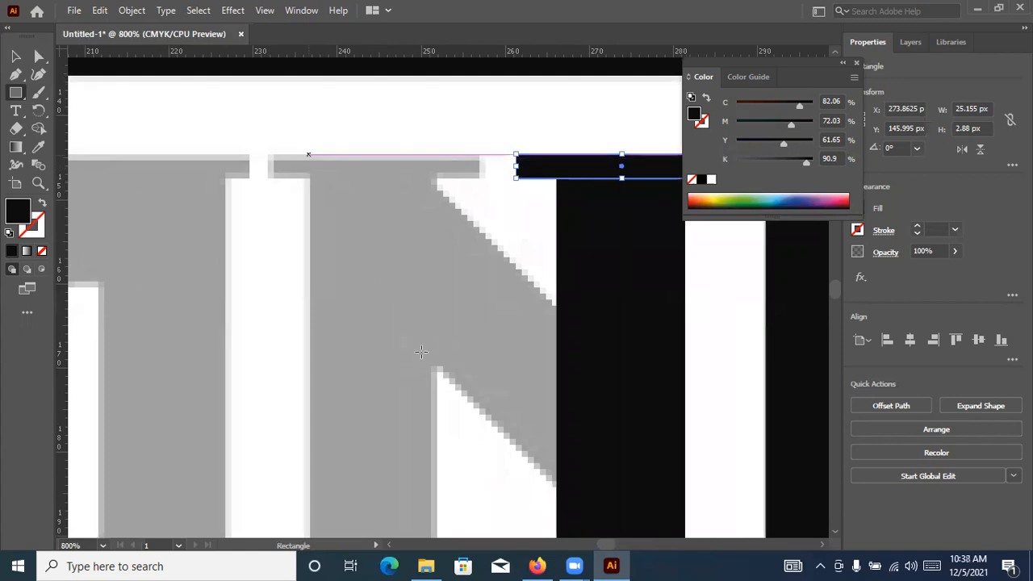
drag(432, 423, 437, 431)
key(v)
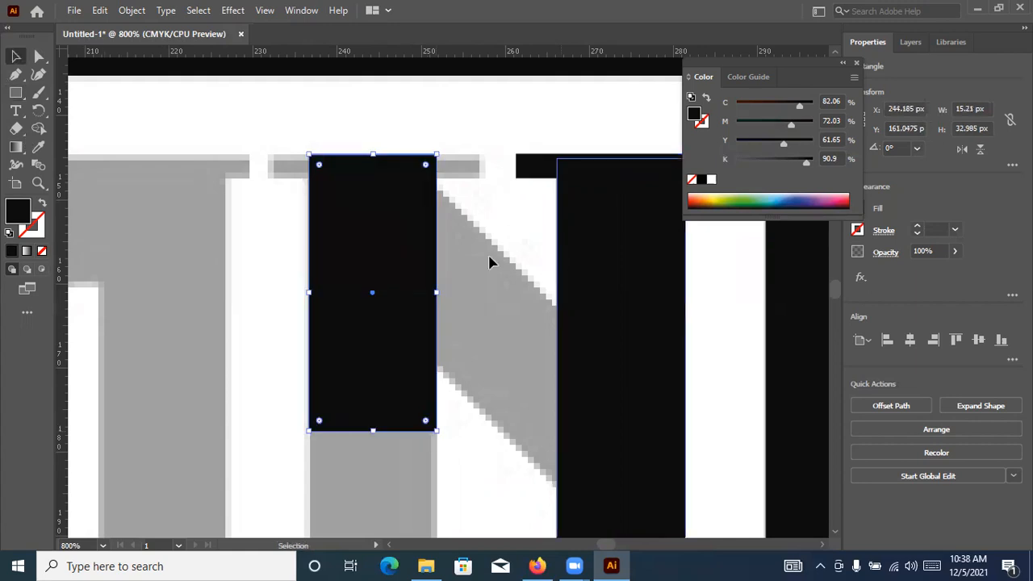
scroll(489, 255, down, 2)
drag(521, 252, 417, 198)
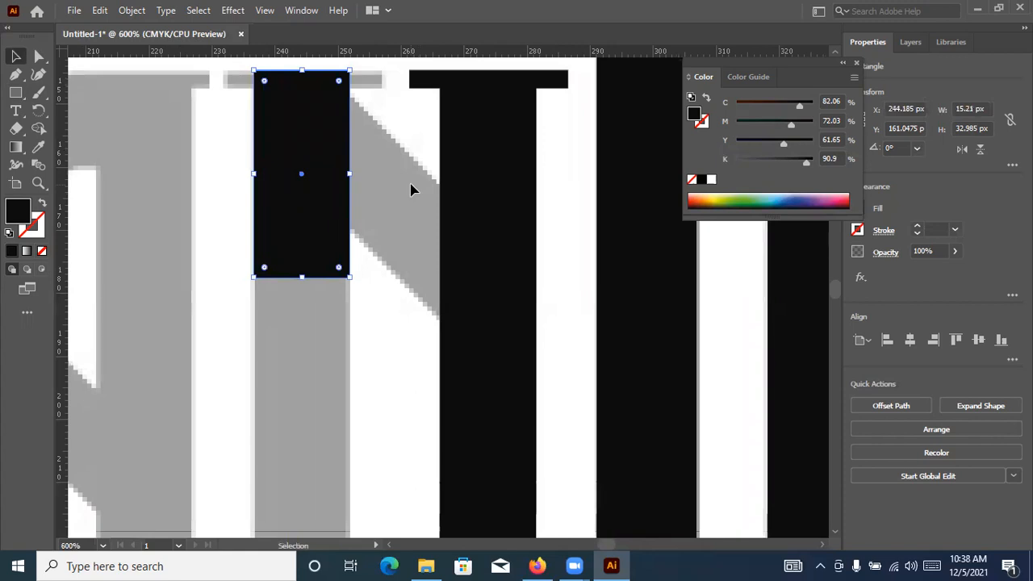
scroll(411, 189, down, 1)
scroll(309, 173, down, 1)
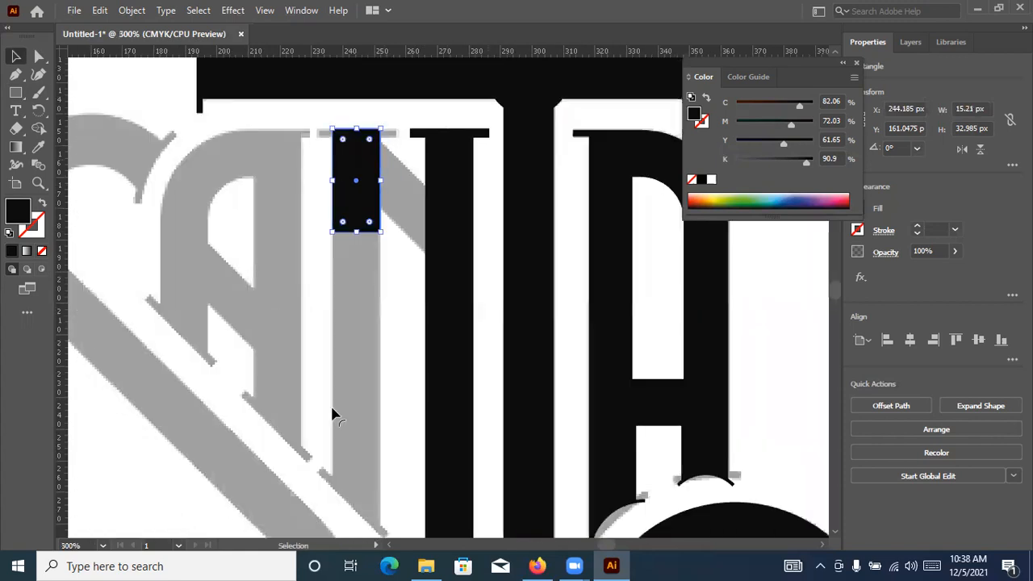
scroll(331, 226, up, 1)
drag(516, 169, 237, 278)
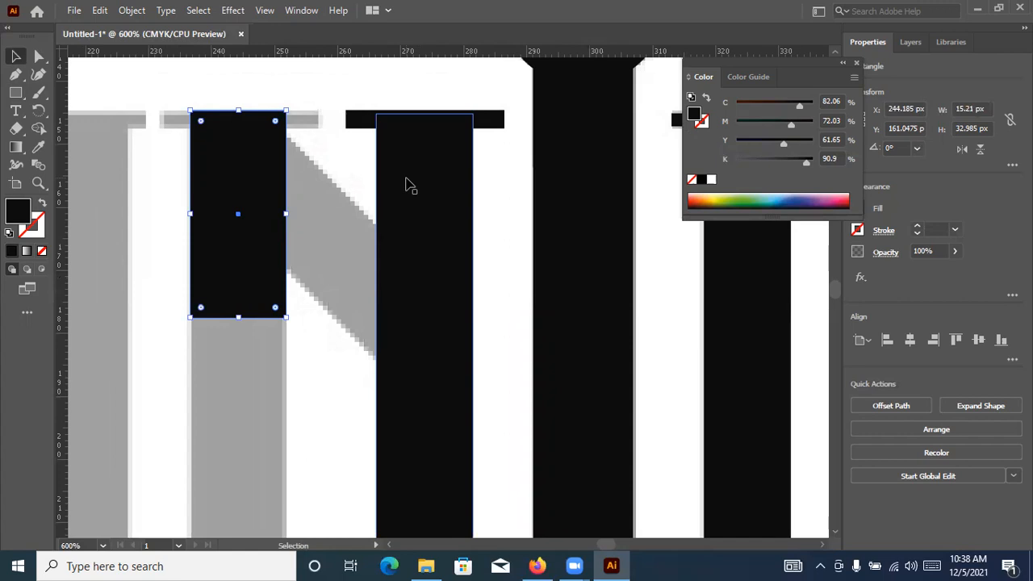
scroll(410, 186, down, 3)
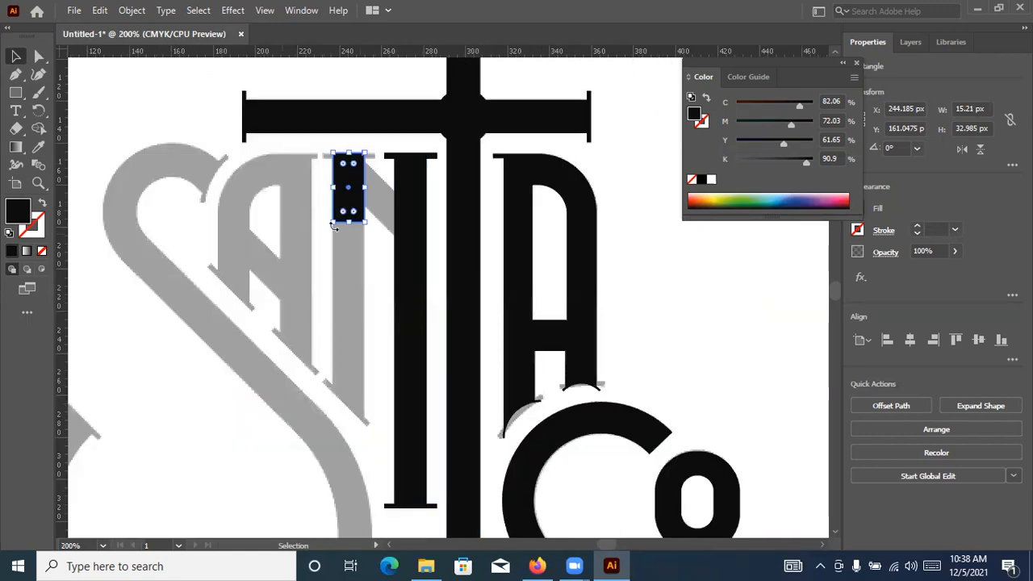
Set the width of the rectangle on the N's left stem to 15.3 px
scroll(397, 180, up, 3)
scroll(517, 216, right, 1)
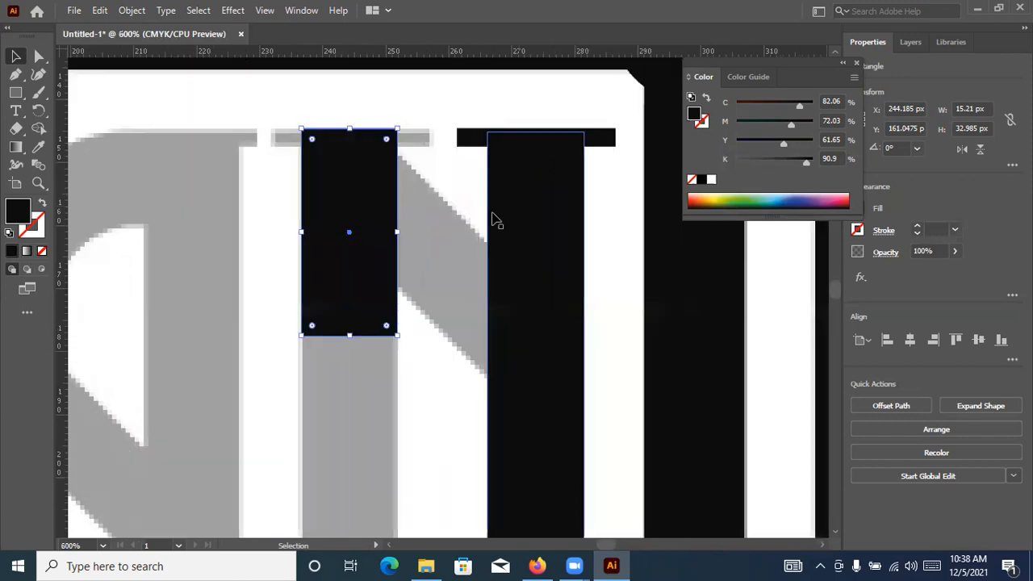
click(545, 214)
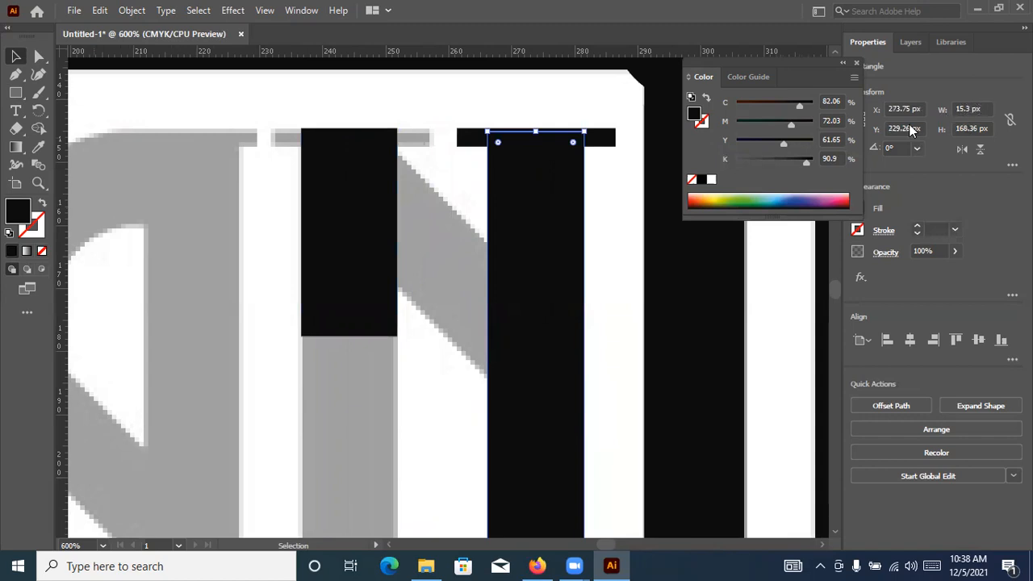
click(350, 232)
drag(983, 108, 877, 116)
text(15)
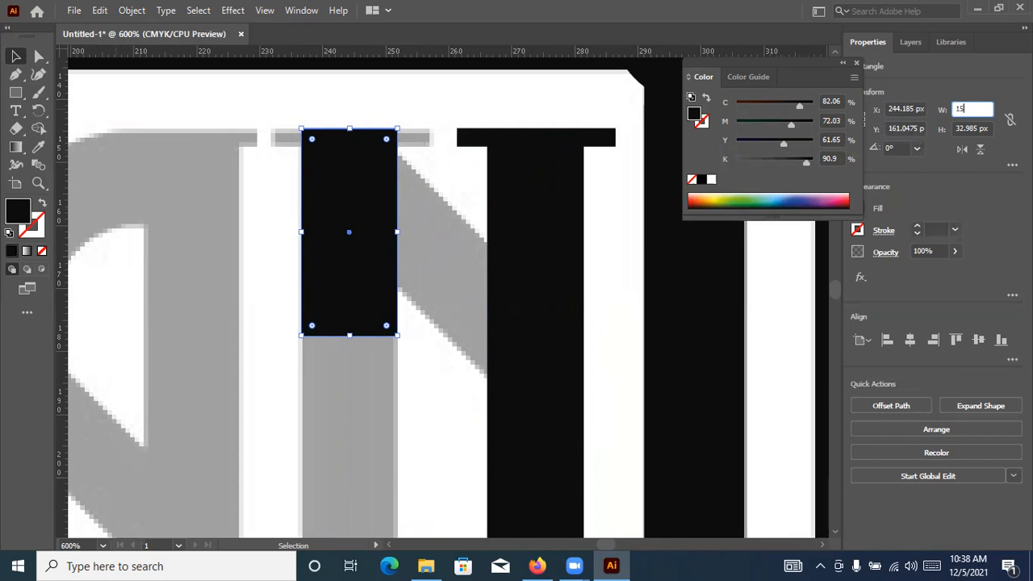
text(.3)
key(Return)
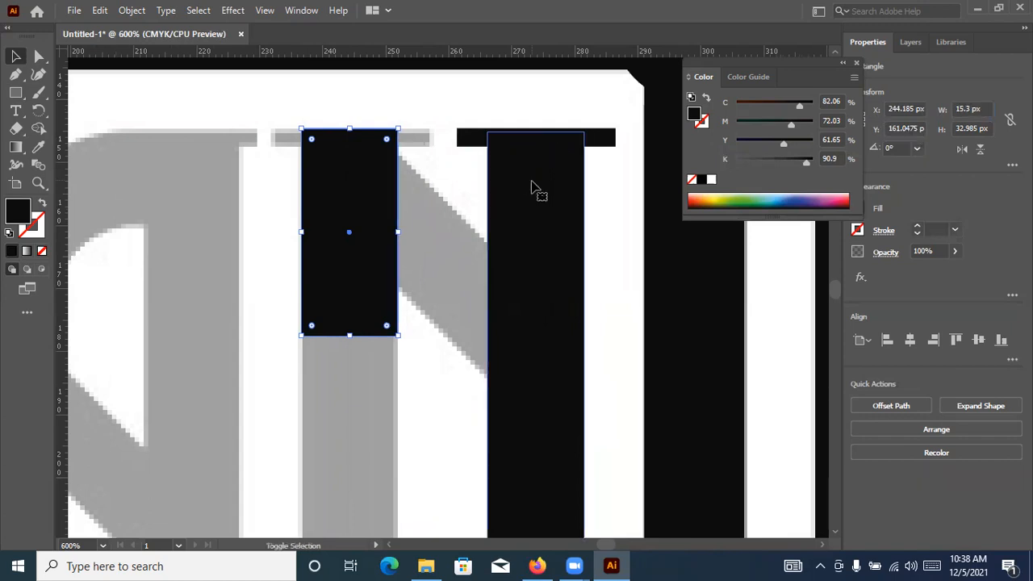
Align the top of the N's left stem rectangle to the right stem, using the right stem as the key object
shift+click(539, 190)
click(535, 152)
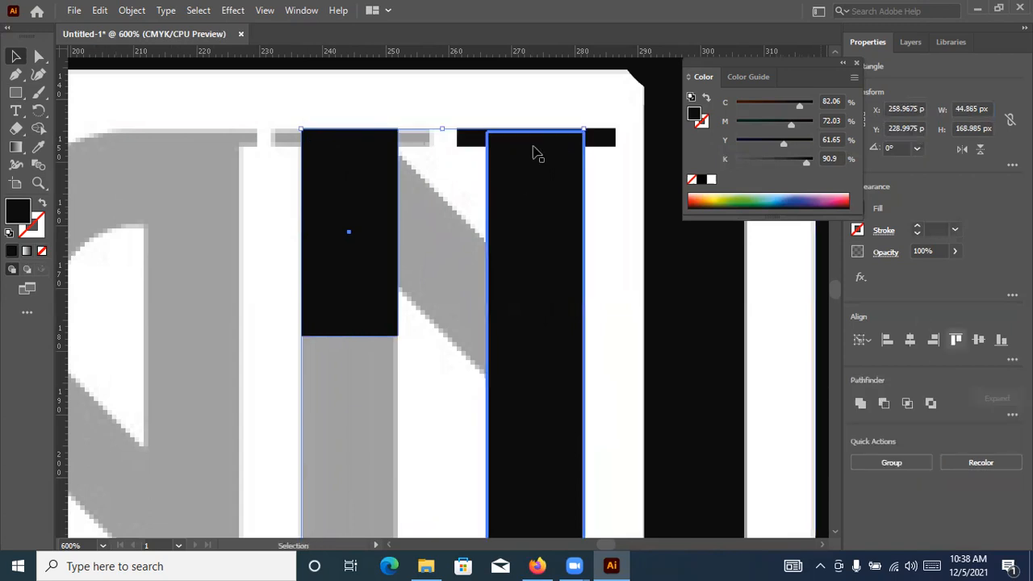
click(497, 109)
Copy the right stem's top serif horizontally onto the top serif of the N's left stem
click(476, 140)
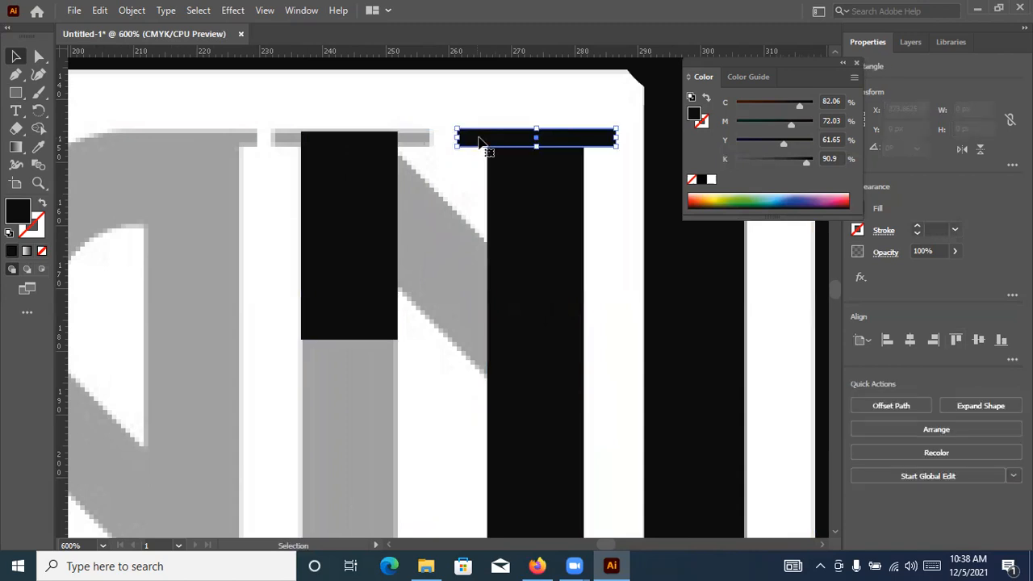
drag(491, 139, 304, 139)
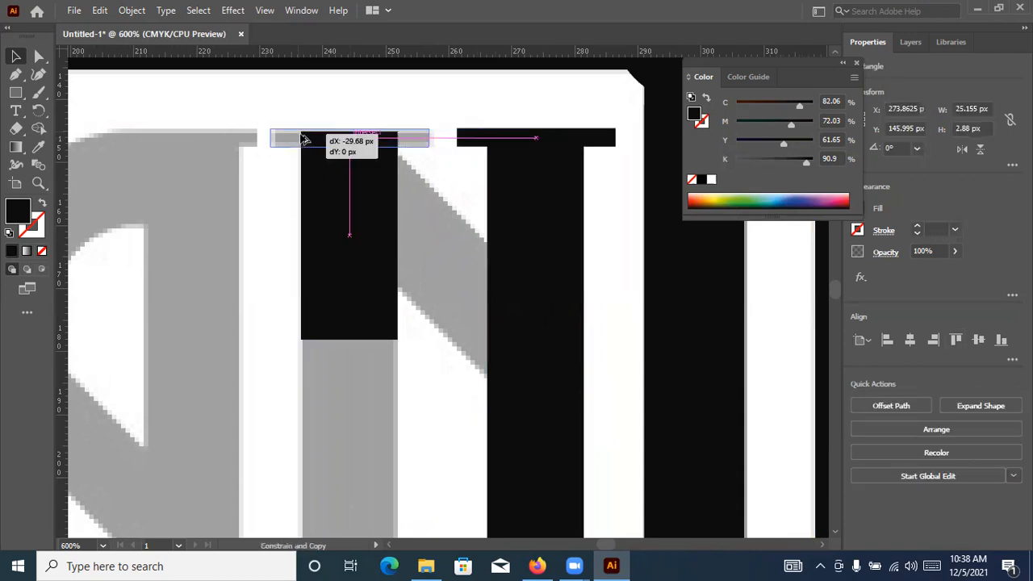
mouse_move(346, 100)
mouse_down()
mouse_move(357, 95)
mouse_move(364, 108)
mouse_up()
click(364, 109)
Stretch the N's left stem rectangle down to where its slanted foot begins, to a height of about 109.8 px
scroll(364, 108, down, 2)
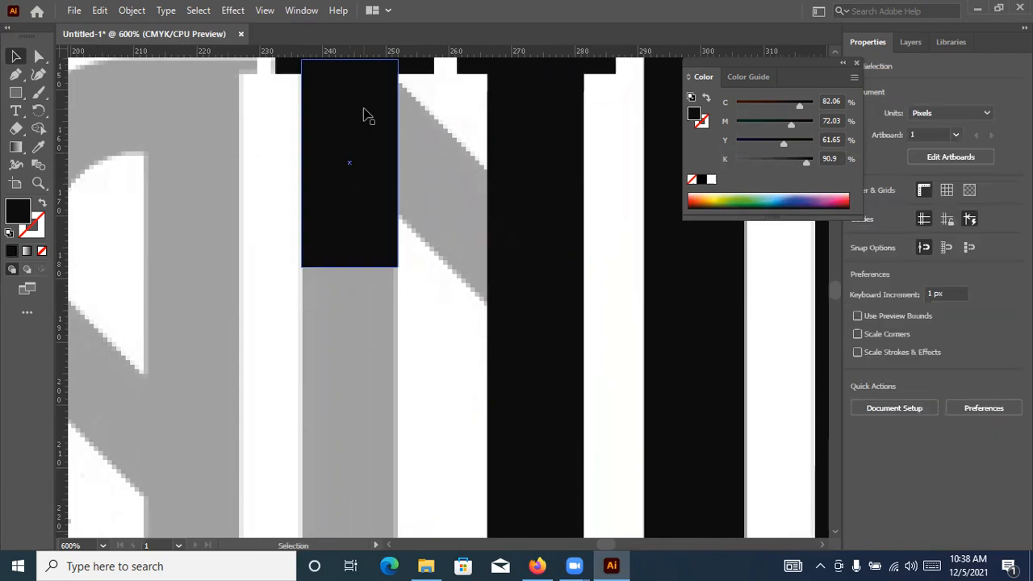
scroll(365, 119, down, 2)
scroll(353, 127, down, 4)
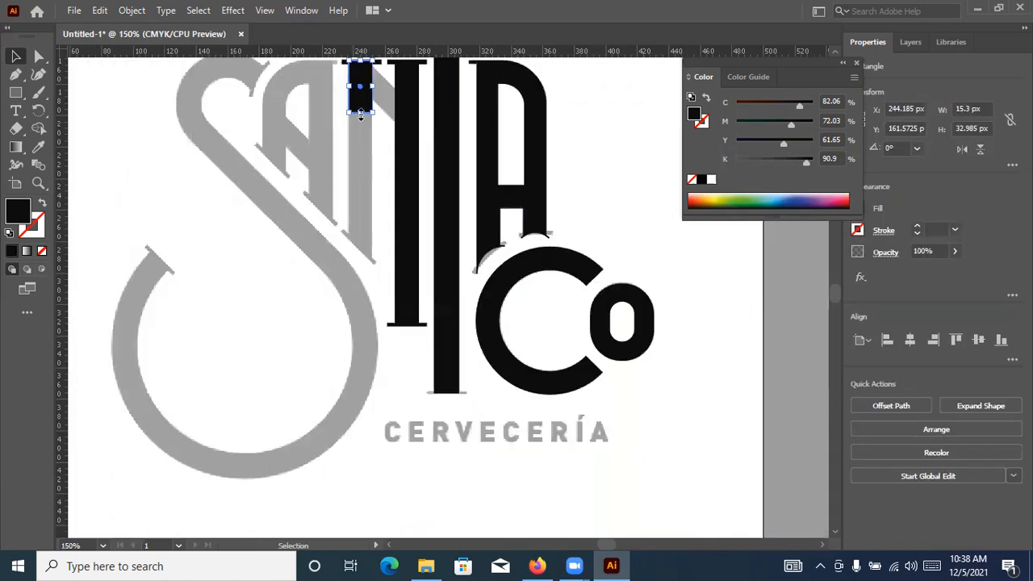
drag(360, 180, 360, 247)
scroll(367, 197, up, 3)
drag(371, 192, 375, 169)
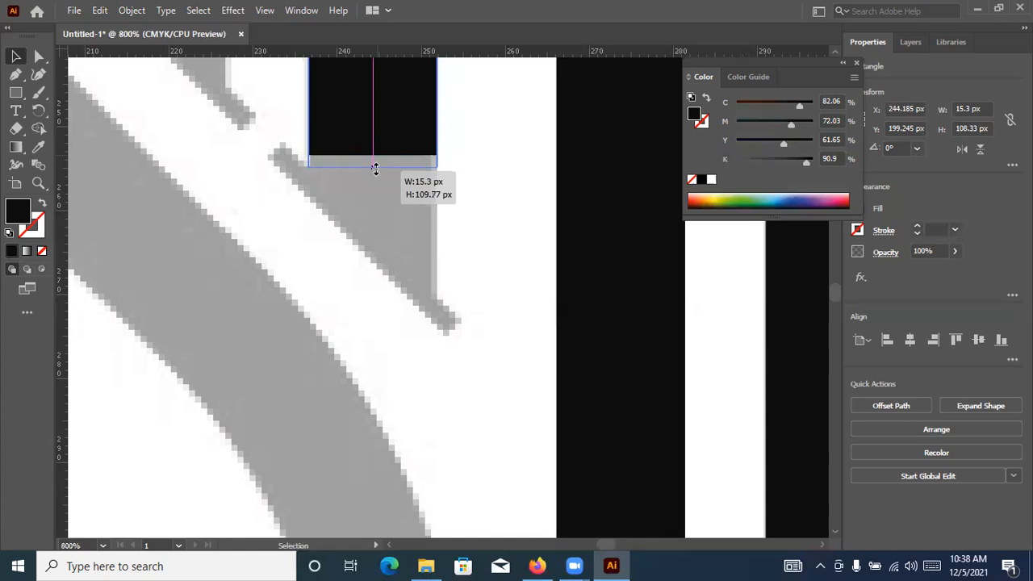
Move the left stem's lower-right anchor point down to Y 269.85 px so the bottom edge follows the slanted foot
click(39, 55)
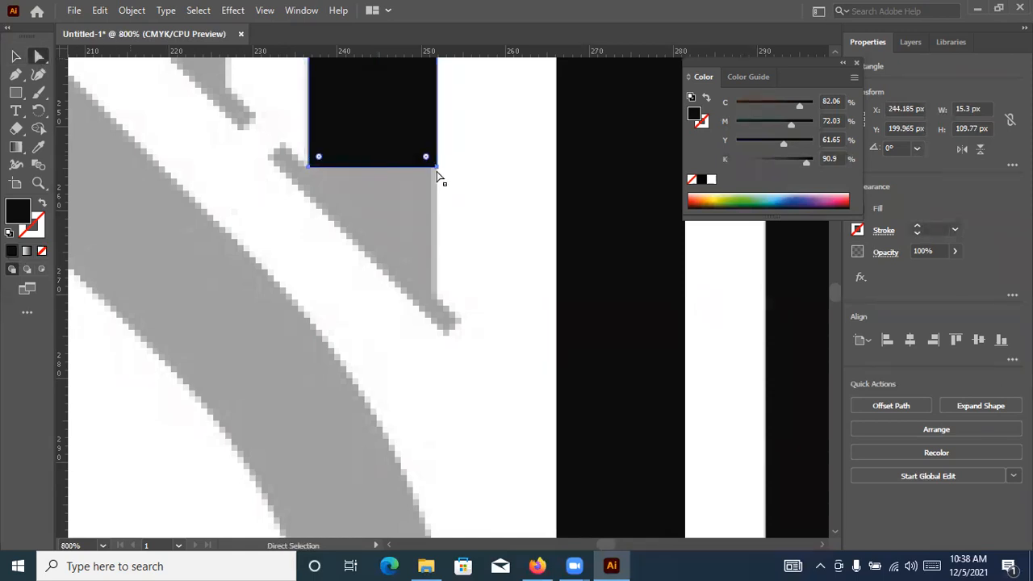
click(439, 169)
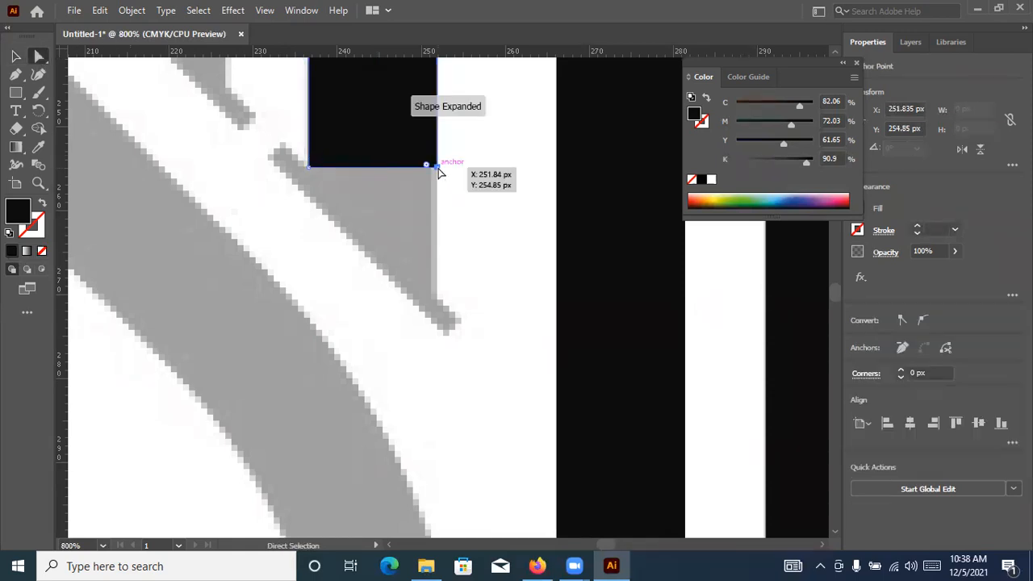
key(Down)
key(Down)
key(Down)
key(Down)
key(Down)
key(Down)
key(Down)
key(Down)
key(Down)
key(Down)
key(Down)
key(Down)
key(Down)
key(Down)
key(Down)
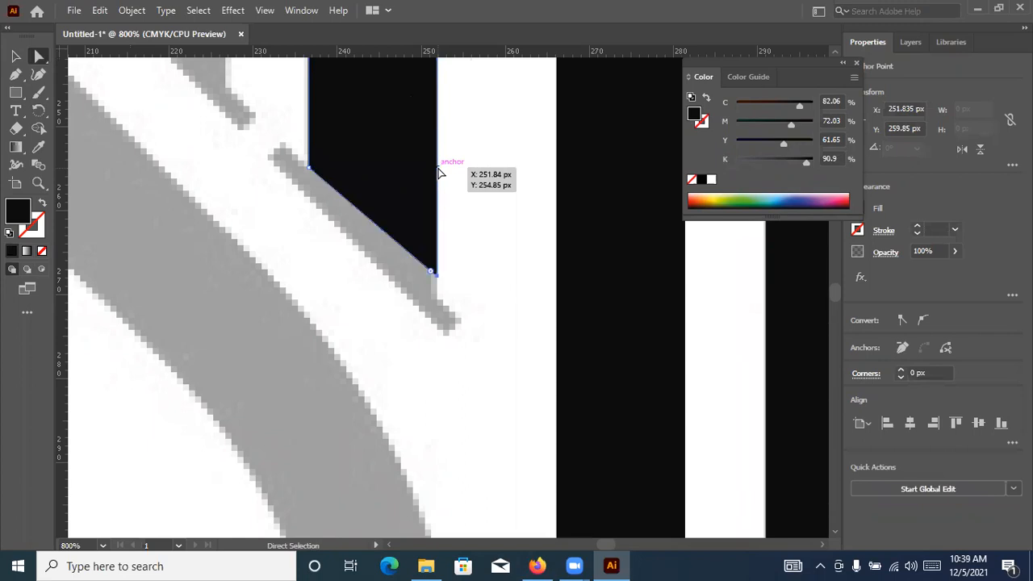
key(Down)
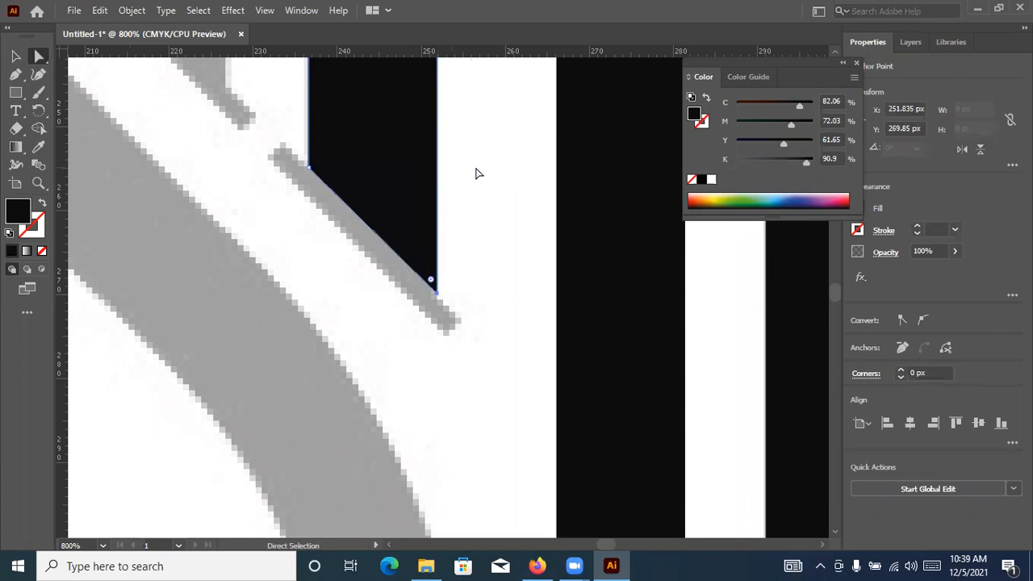
click(477, 171)
Draw a rectangle about 23.1 by 21.7 px over the left stem's slanted foot and give it a black 1 pt outline without fill
click(17, 94)
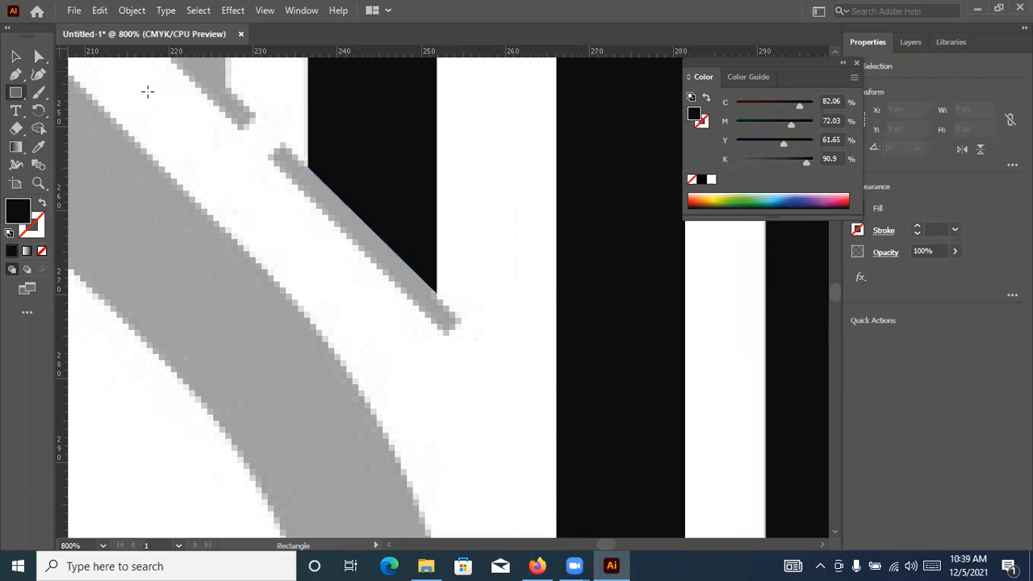
drag(267, 155, 462, 339)
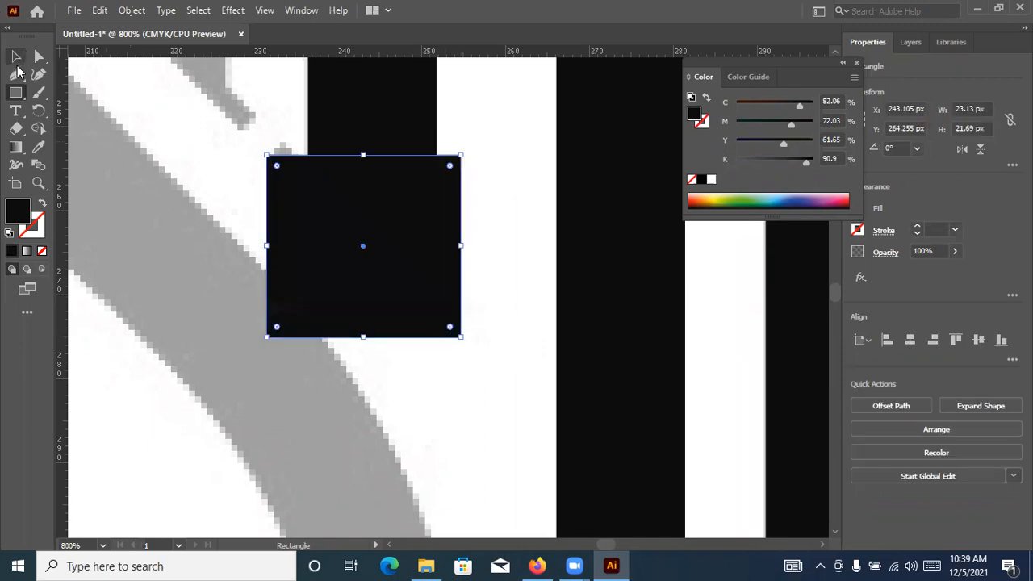
key(v)
key(shift+x)
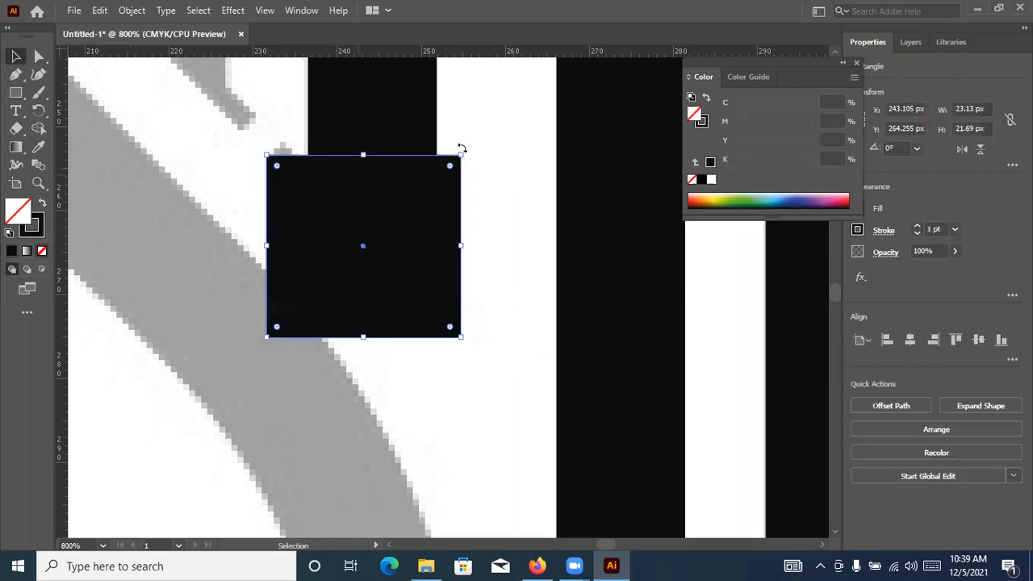
Rotate the outlined rectangle to about 45.8° and move its upper edge onto the left stem's slanted bottom edge
drag(454, 137, 363, 104)
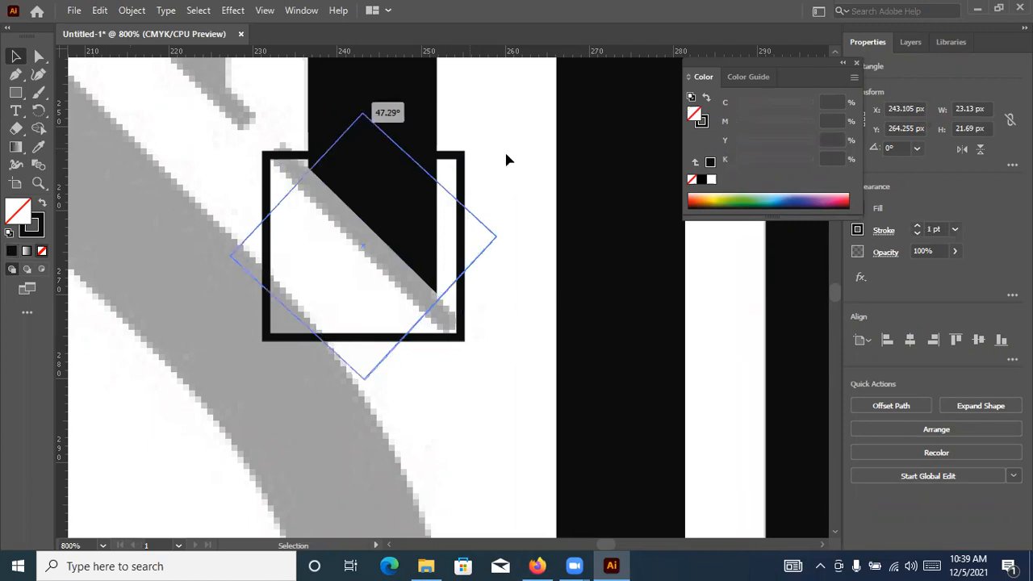
drag(397, 269, 389, 275)
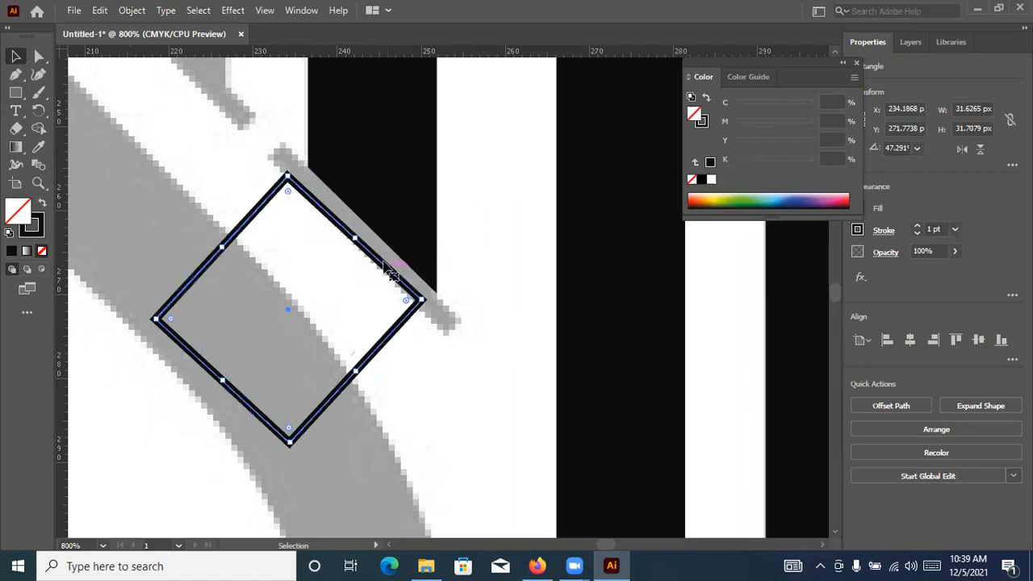
scroll(375, 222, up, 1)
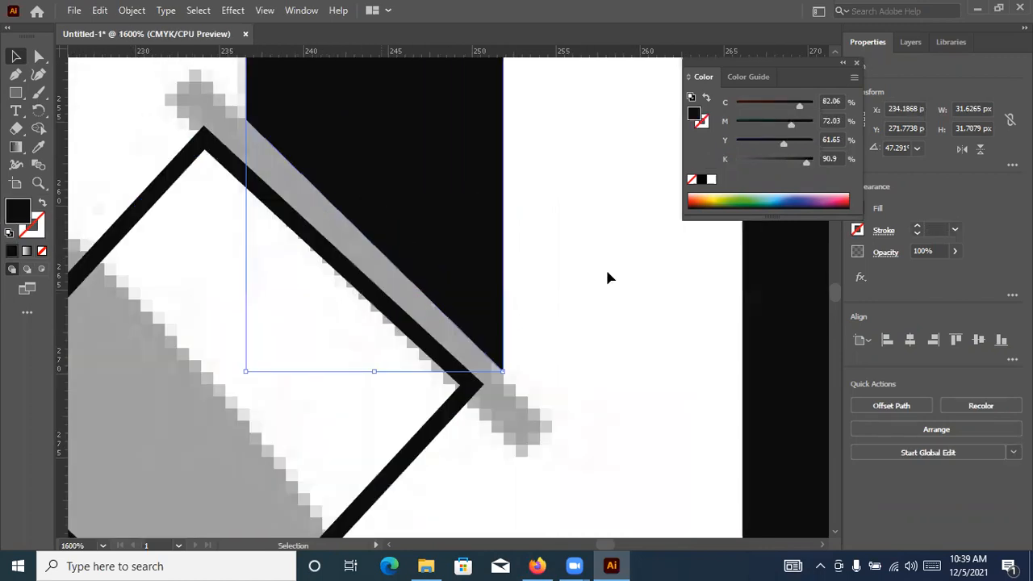
click(606, 269)
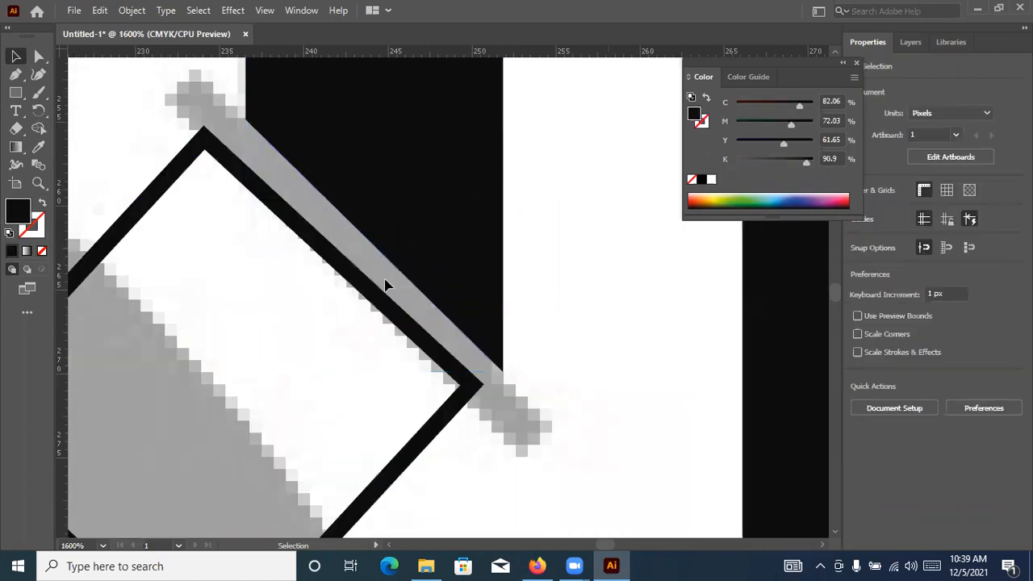
drag(360, 278, 366, 234)
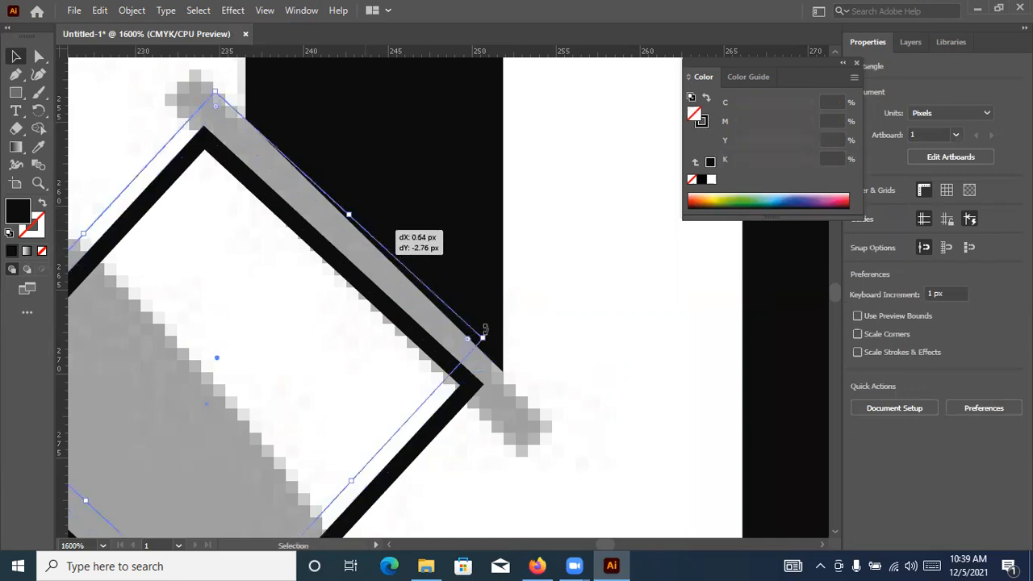
drag(489, 343, 486, 349)
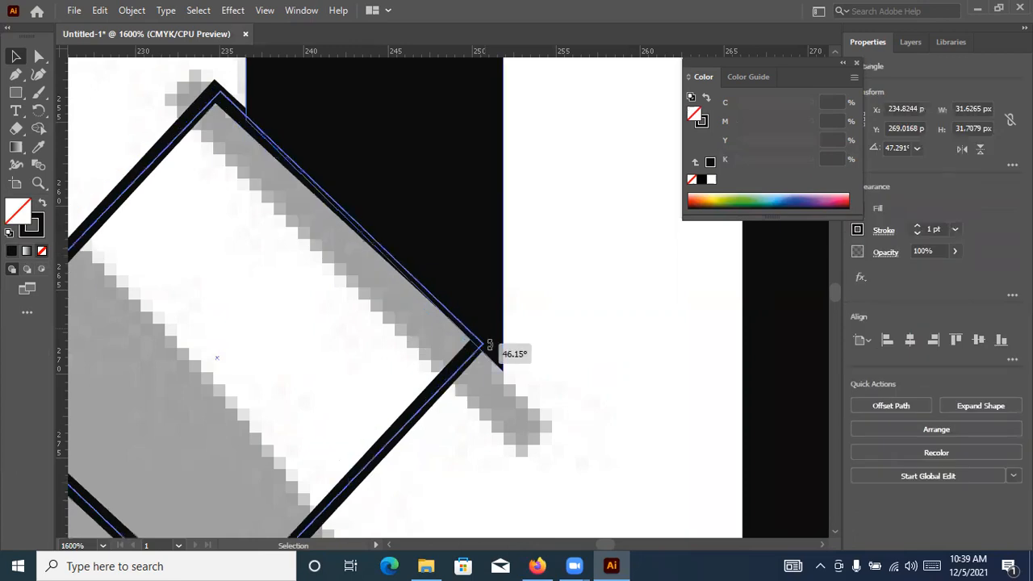
key(ctrl+shift+a)
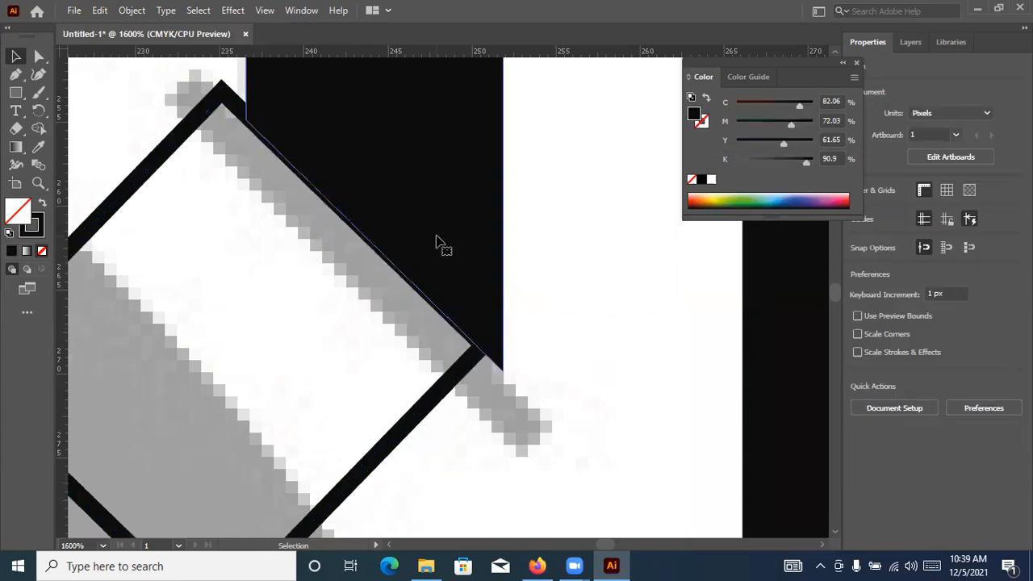
click(468, 282)
click(373, 257)
scroll(373, 257, up, 1)
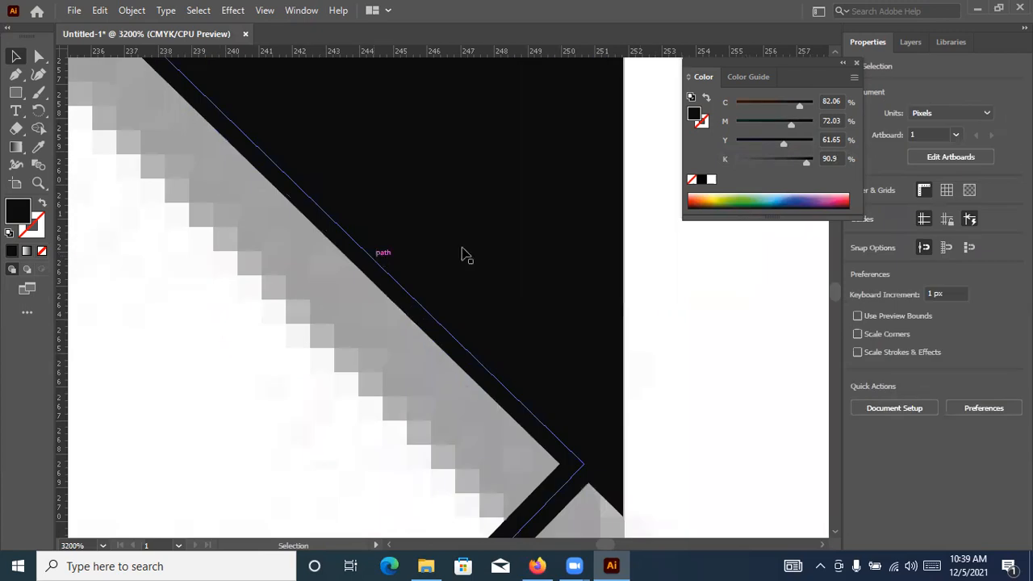
scroll(464, 254, down, 1)
scroll(466, 250, down, 1)
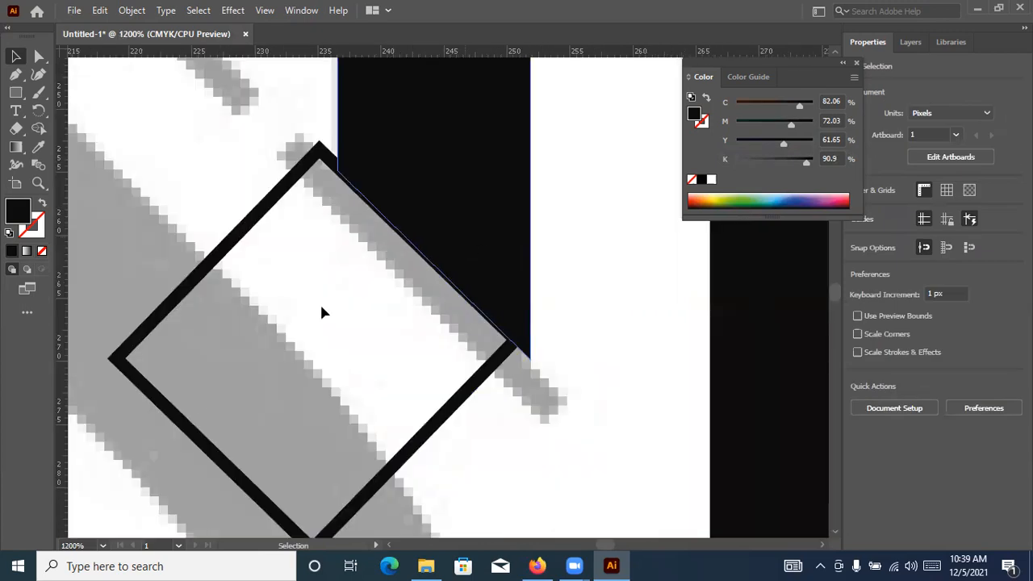
Resize the rotated rectangle into a thin bar covering the left stem's slanted serif, about 23.5 by 22.9 px overall
click(200, 449)
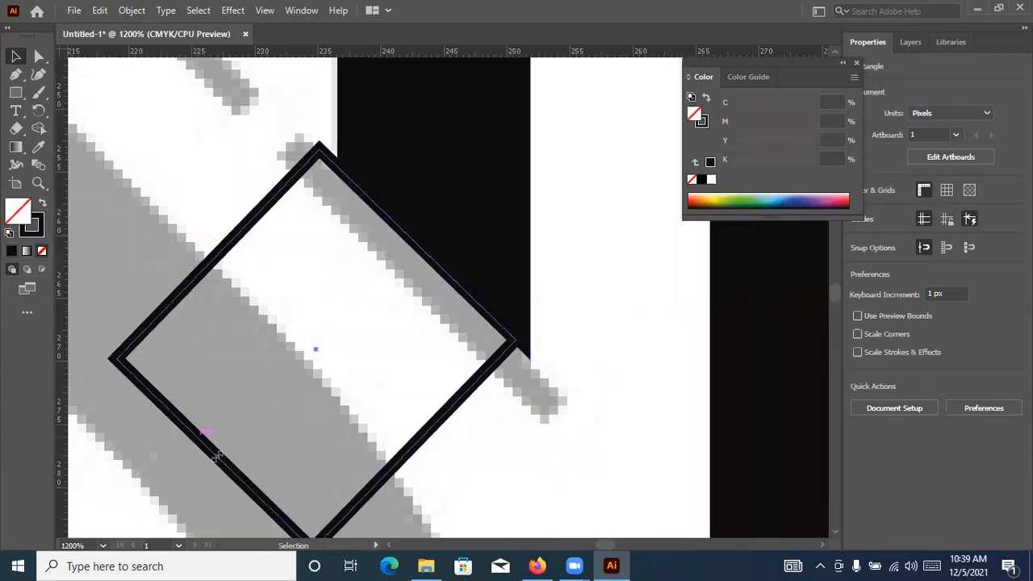
drag(244, 434, 409, 285)
drag(508, 359, 561, 415)
drag(308, 163, 294, 149)
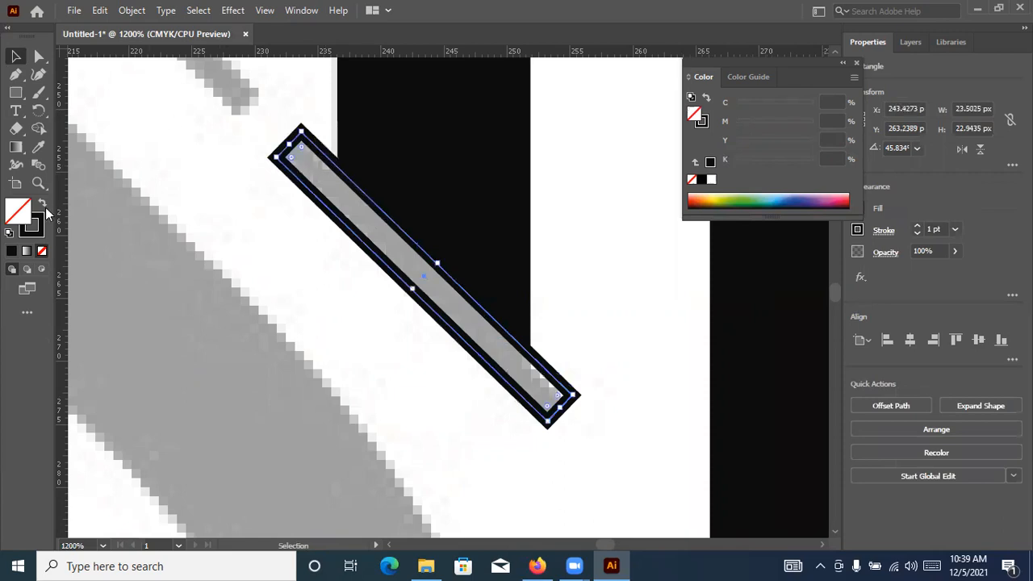
Swap the slanted serif bar's outline for a solid black fill and check it against the reference
key(shift+x)
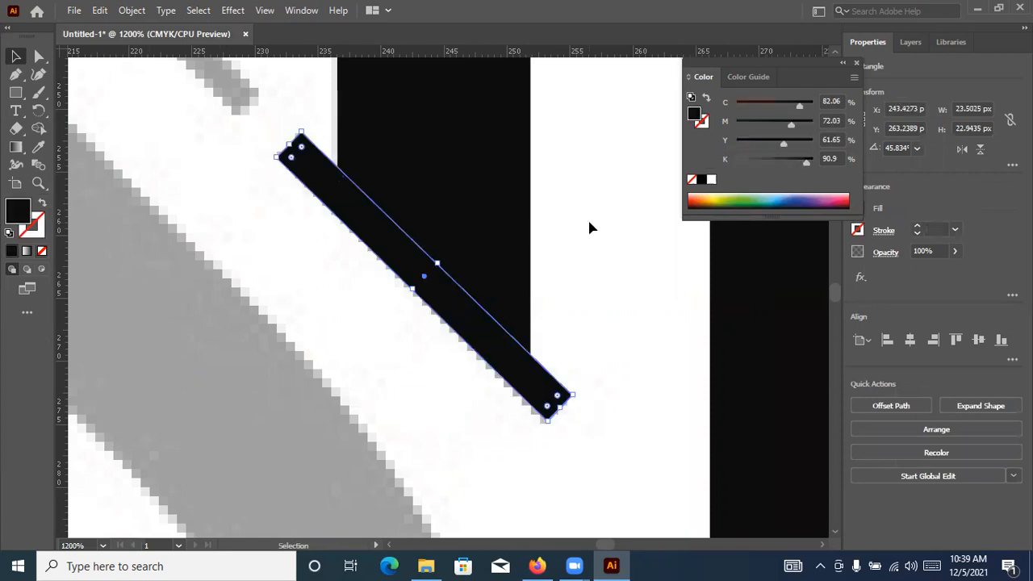
click(589, 223)
scroll(589, 223, down, 2)
scroll(570, 279, up, 2)
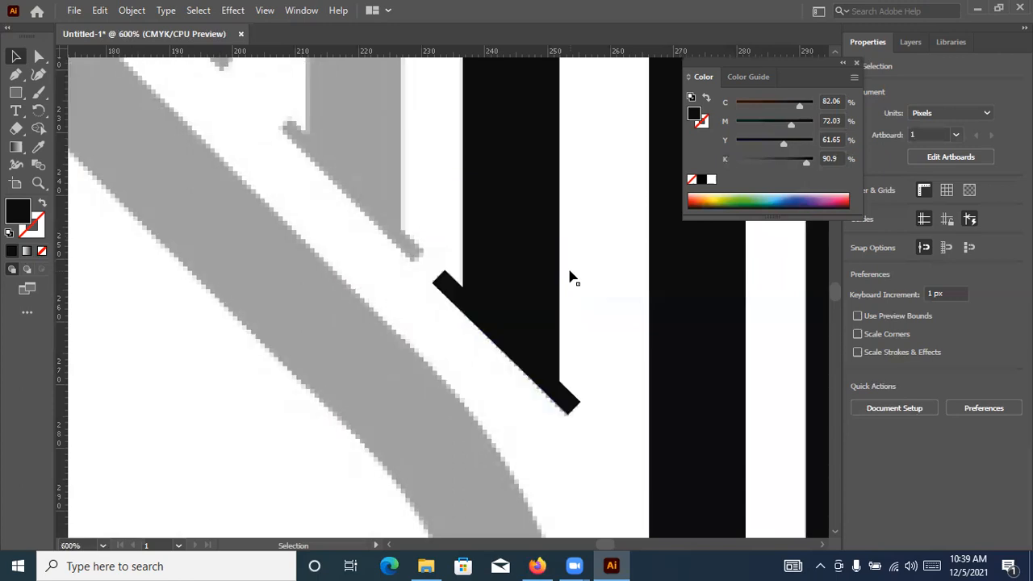
scroll(570, 276, up, 2)
scroll(574, 261, down, 3)
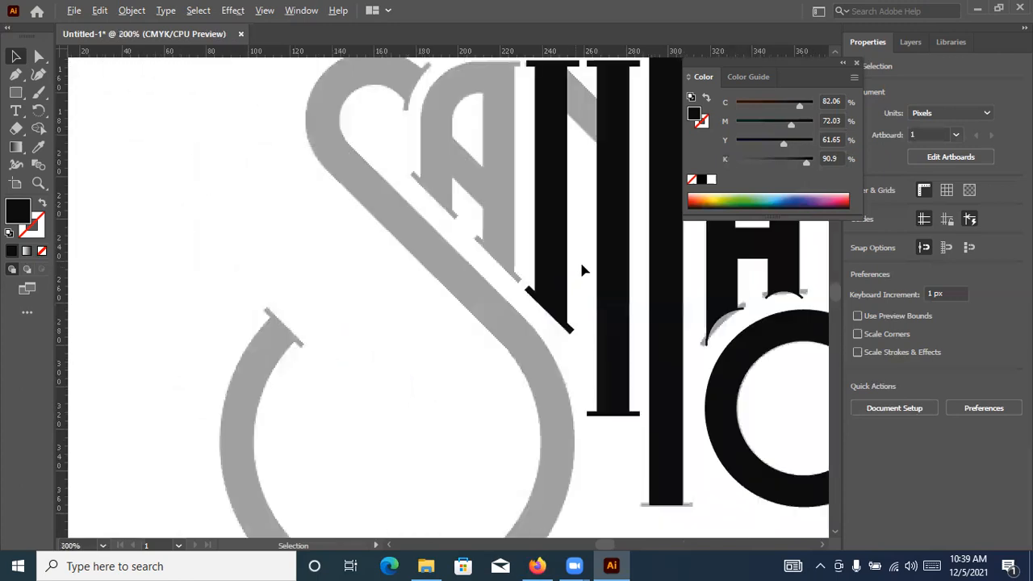
Draw a diagonal guide line about 93 by 92 px along the lower edges of the first A's and left stem's slanted serifs
scroll(599, 269, up, 1)
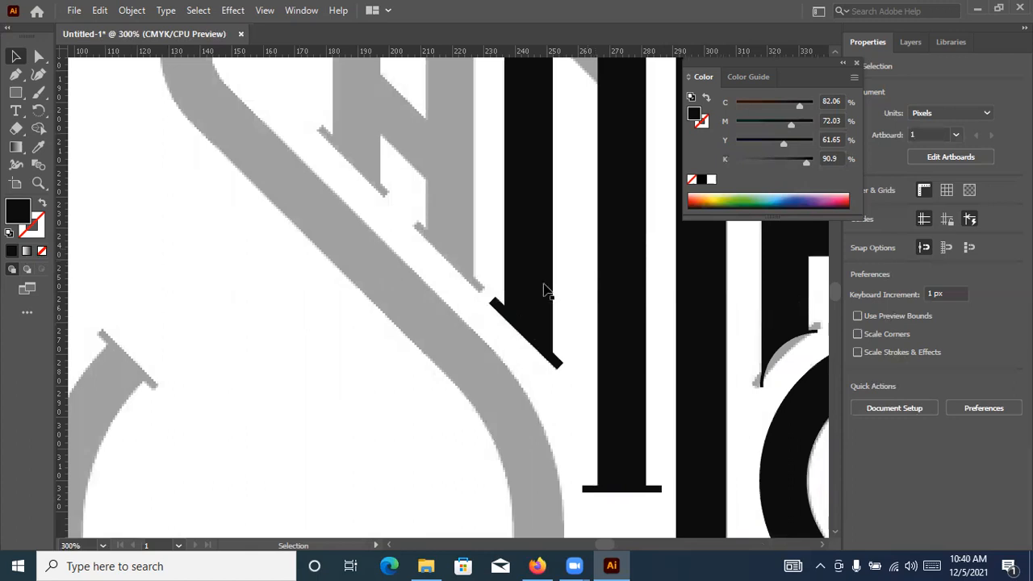
click(500, 315)
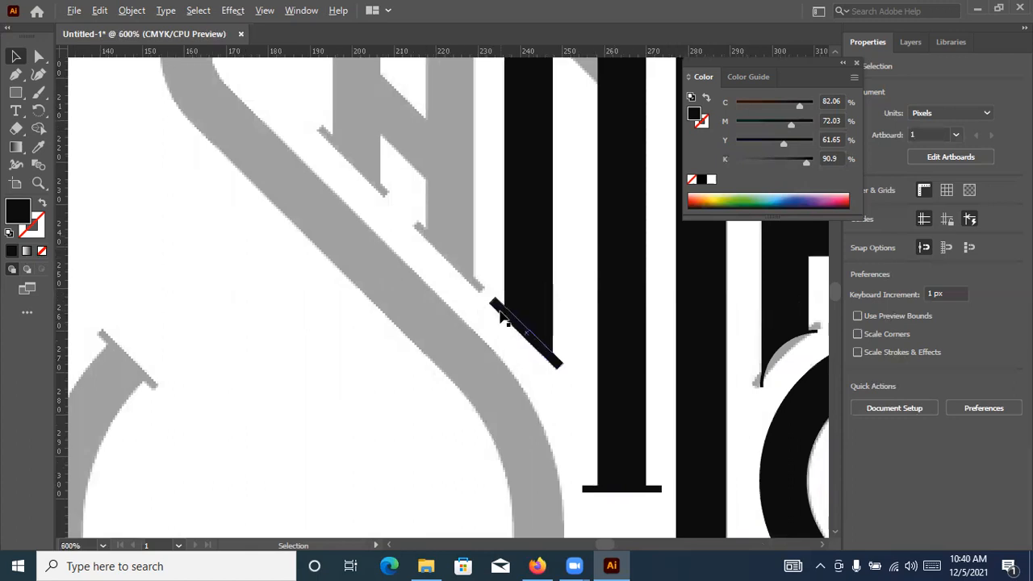
scroll(474, 312, up, 3)
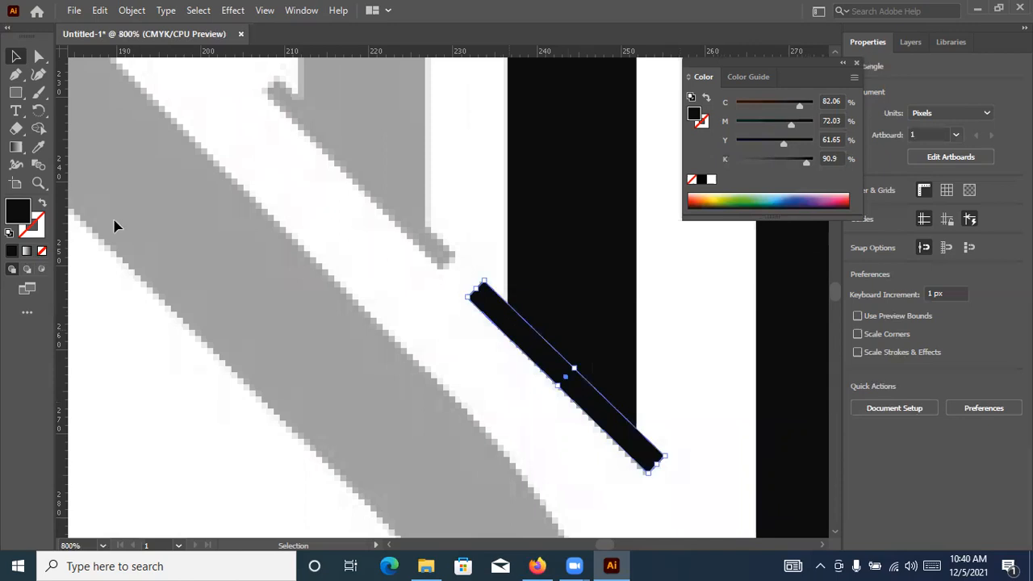
scroll(362, 280, down, 2)
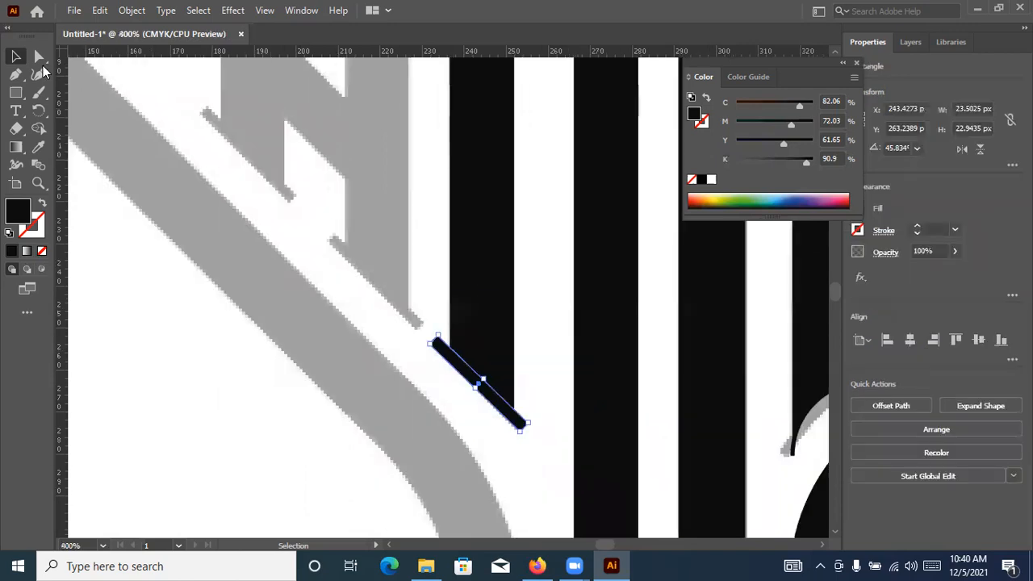
drag(16, 92, 73, 165)
scroll(197, 110, up, 2)
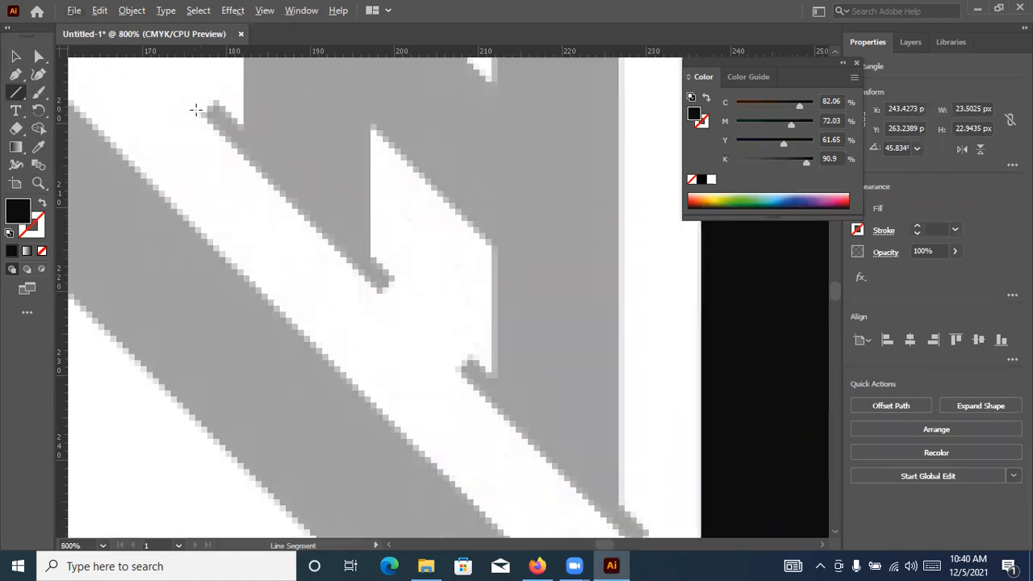
drag(193, 111, 788, 504)
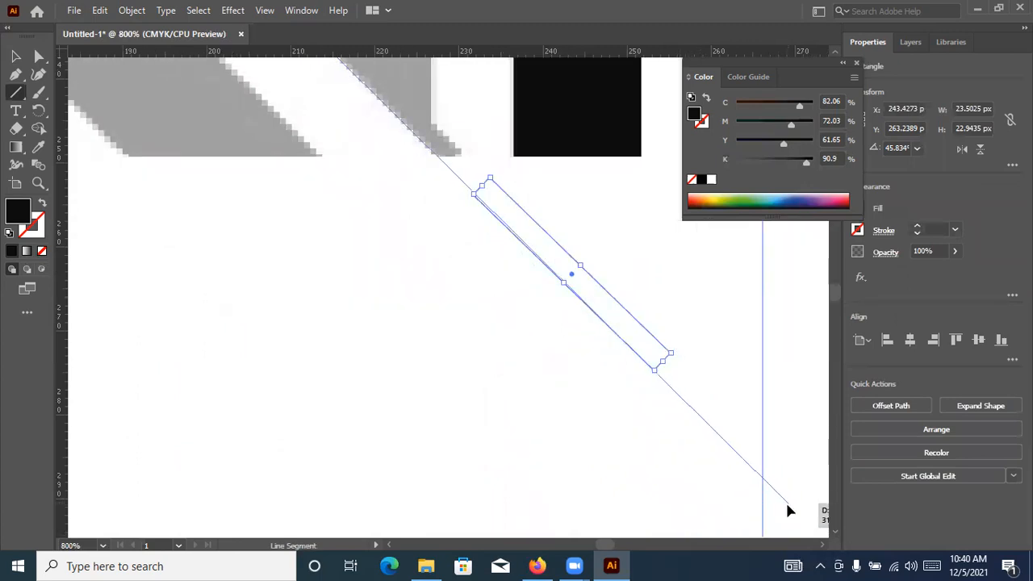
Give the diagonal guide line a black 0.25 pt stroke without fill and deselect it
click(16, 57)
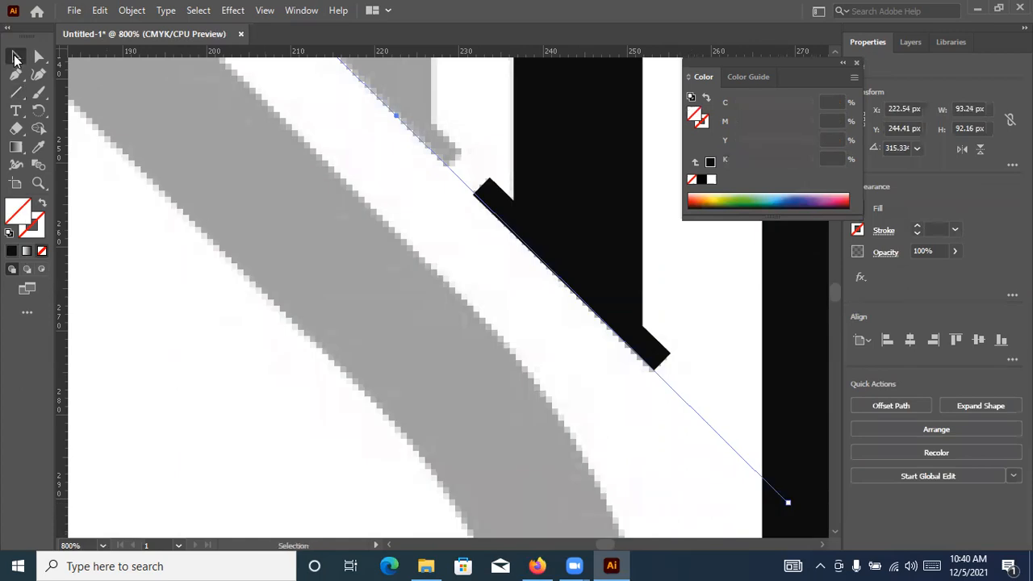
click(44, 226)
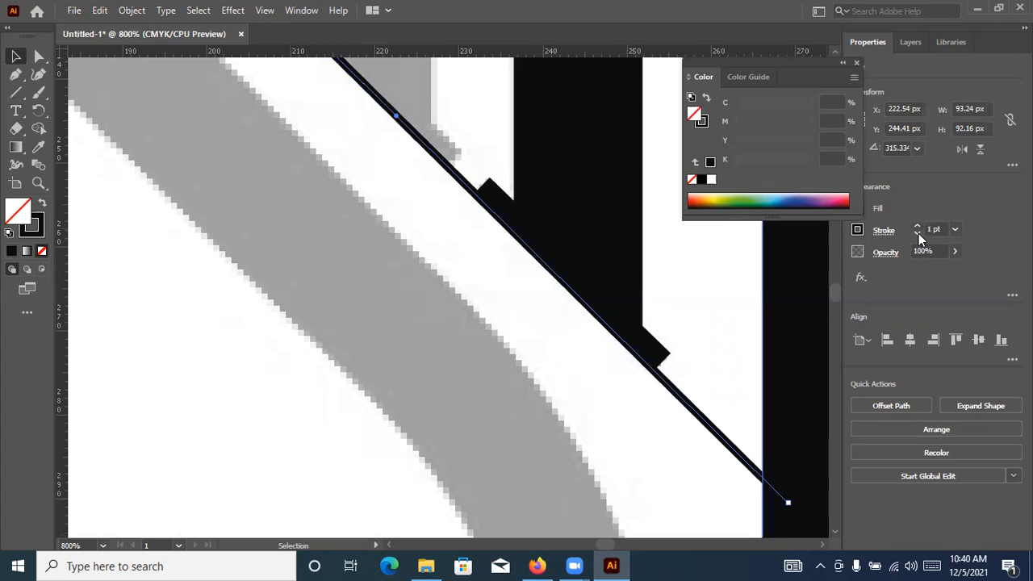
click(917, 233)
click(917, 233)
click(917, 233)
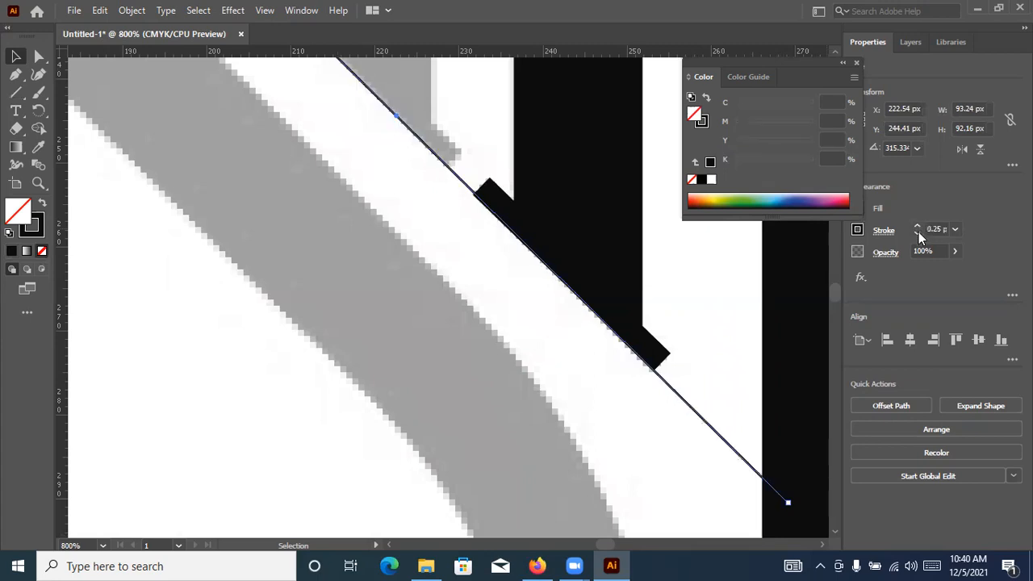
key(a)
click(92, 157)
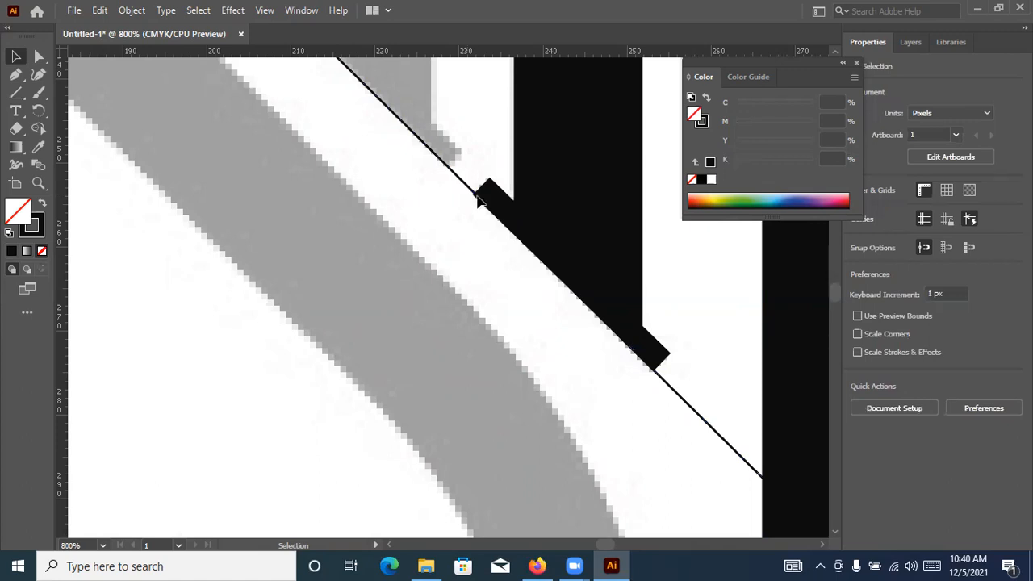
Compare the slanted serif bar with the guide line in outline display and rotate the bar to 45°
scroll(479, 197, up, 2)
key(ctrl+y)
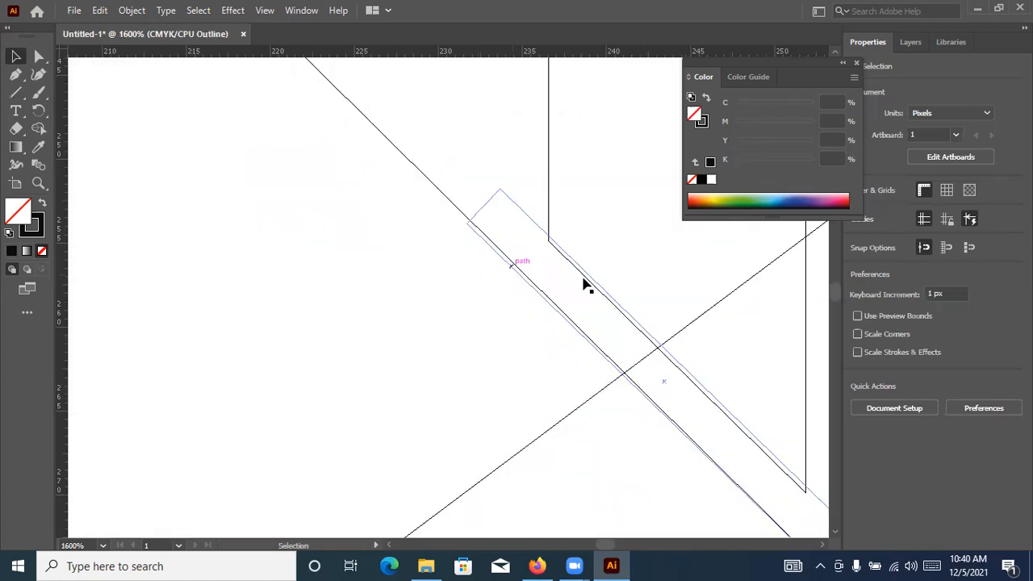
scroll(364, 123, down, 2)
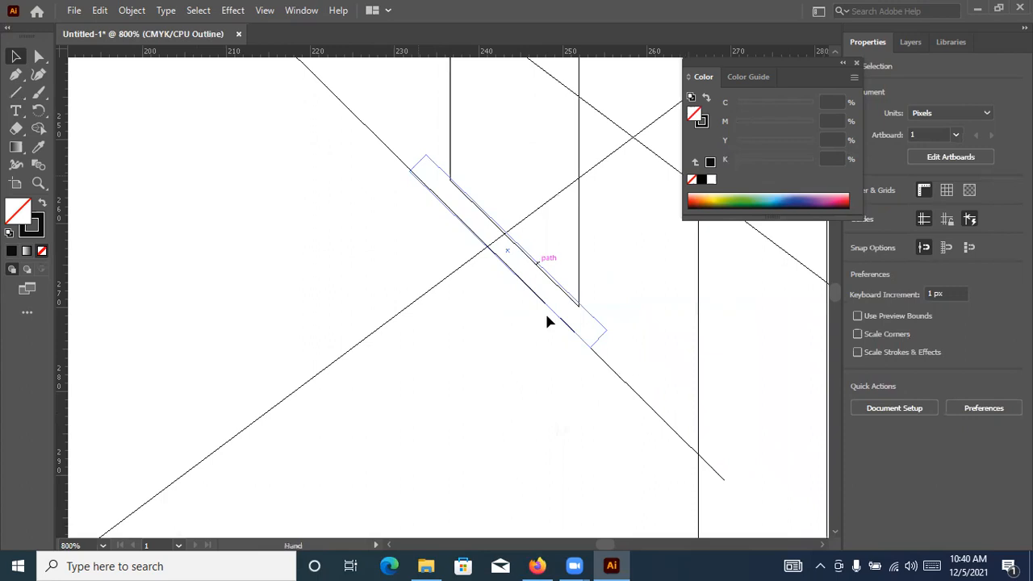
scroll(628, 383, up, 2)
click(411, 187)
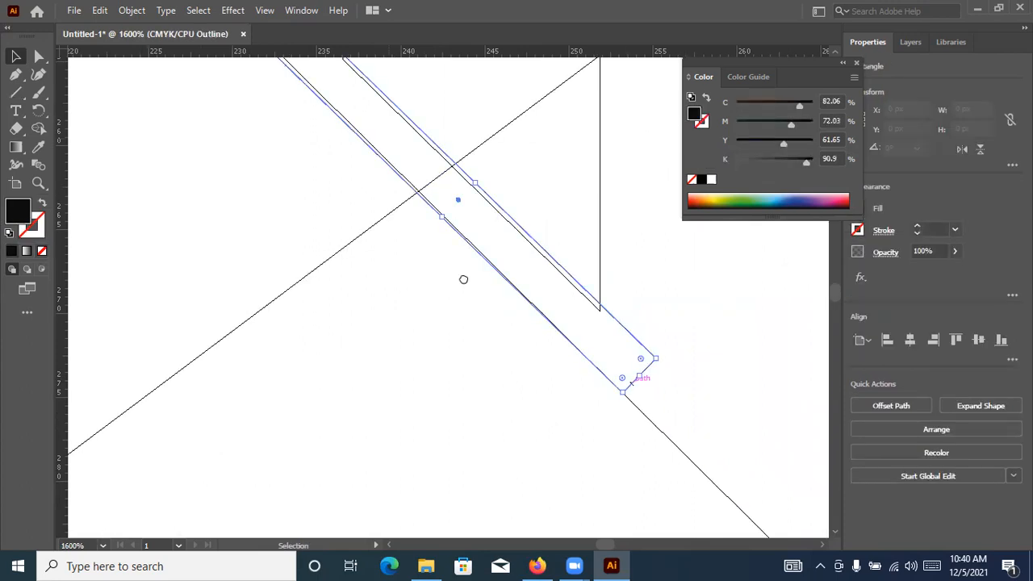
scroll(337, 187, up, 2)
scroll(338, 187, left, 1)
drag(333, 187, 328, 201)
key(ctrl+plus)
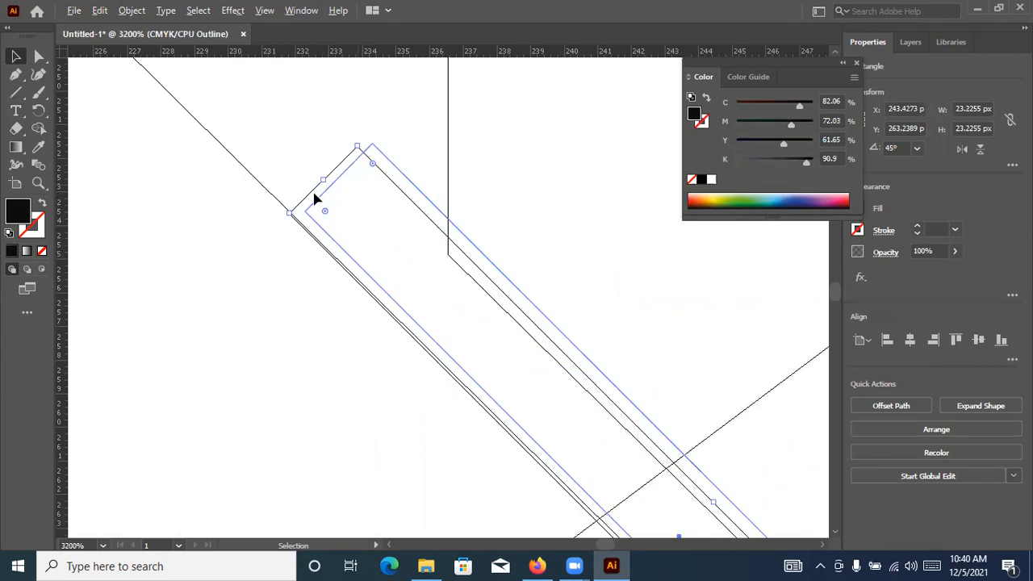
Move the serif bar's upper end onto the guide line and rotate the bar to about 45.8°
drag(316, 185, 312, 191)
drag(548, 326, 355, 215)
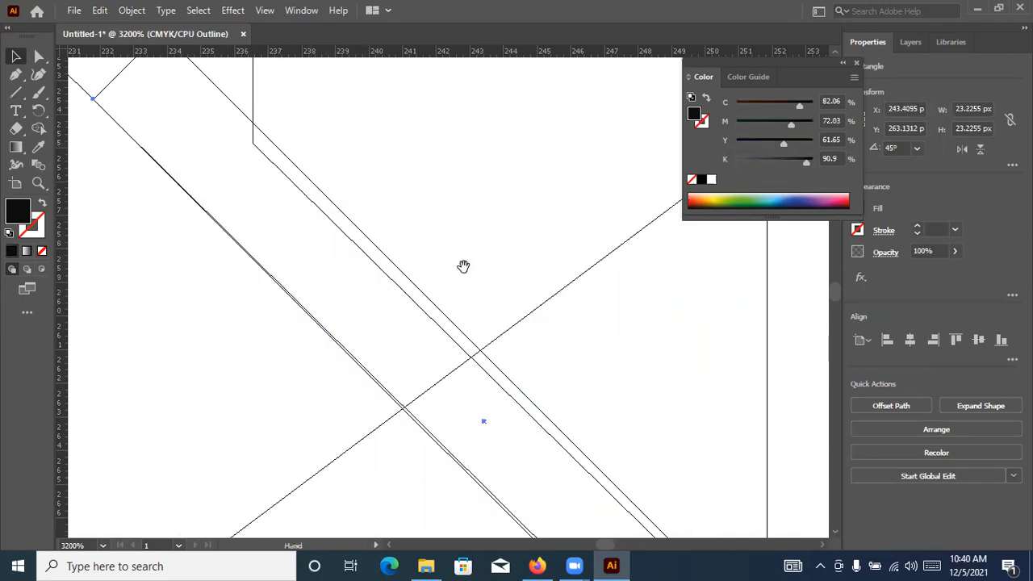
drag(601, 525, 388, 147)
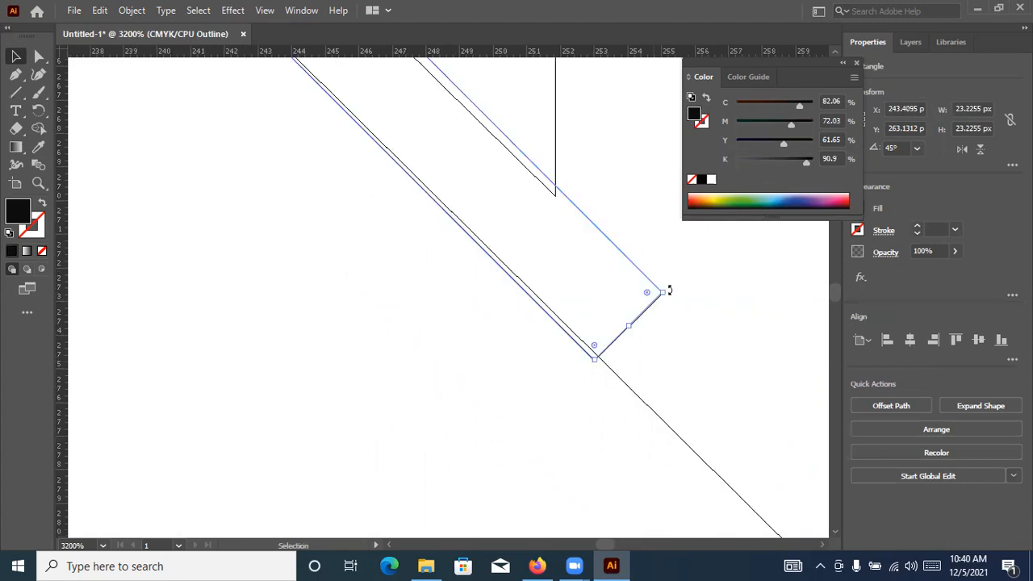
drag(670, 288, 670, 290)
drag(407, 168, 598, 393)
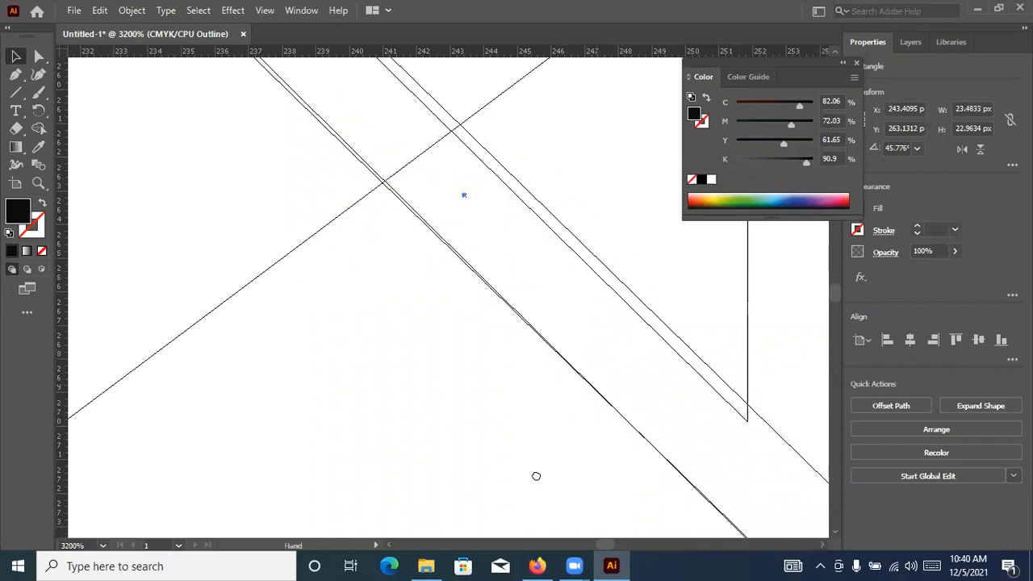
drag(319, 281, 329, 385)
drag(169, 80, 319, 291)
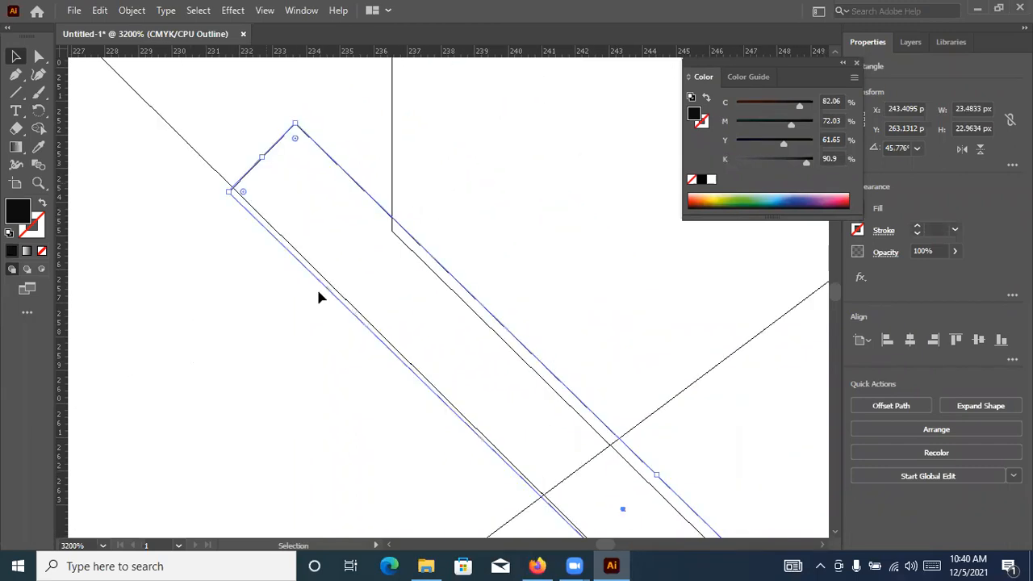
Switch the artwork back from outline to preview display and look over the whole logo
click(190, 157)
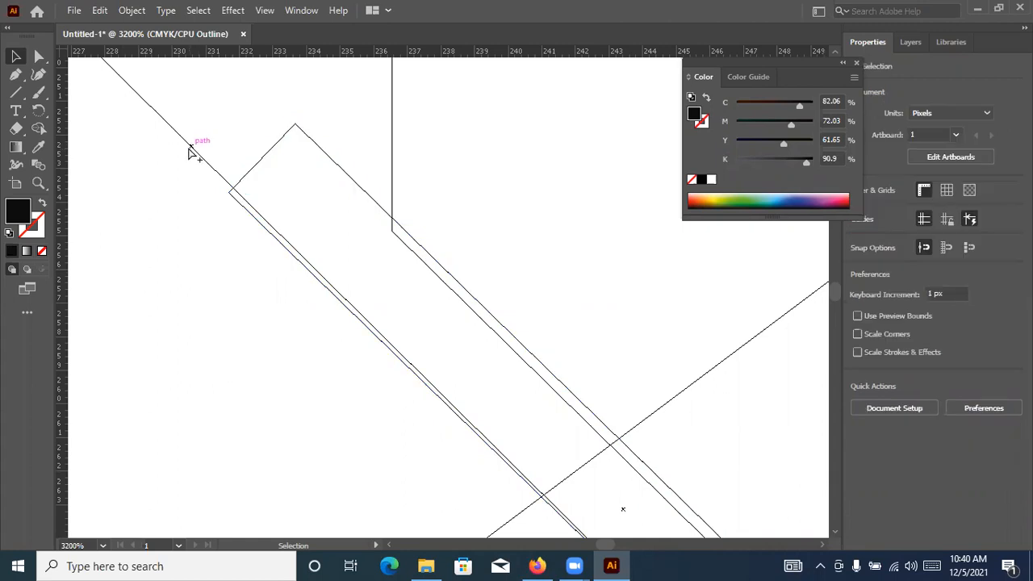
key(ctrl+a)
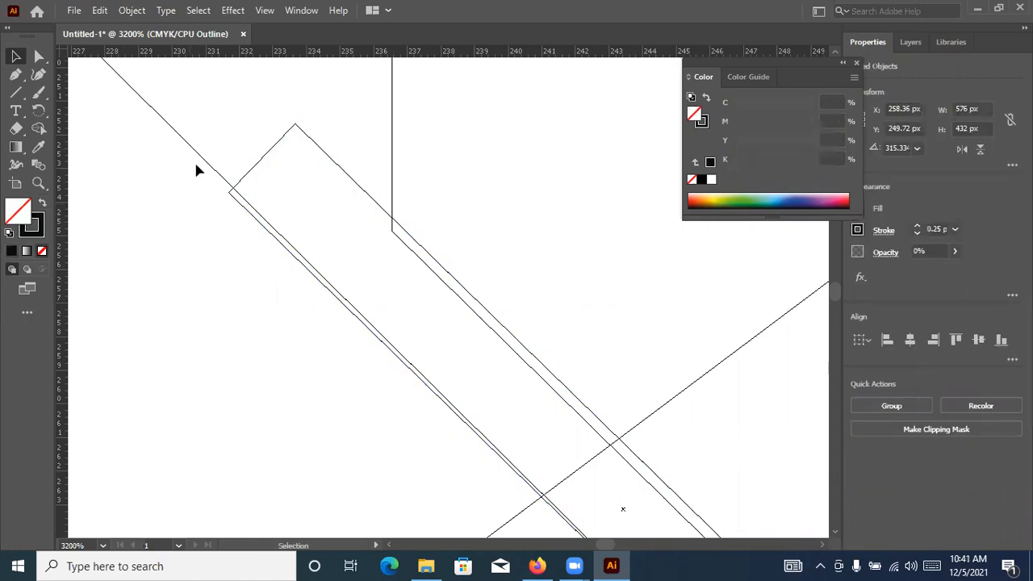
click(198, 184)
scroll(198, 186, down, 8)
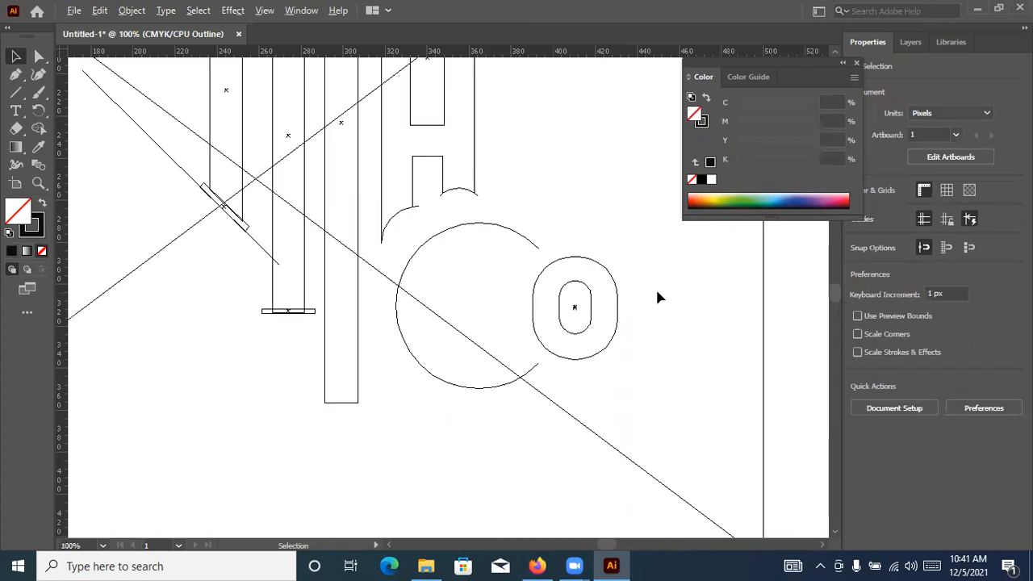
key(ctrl+y)
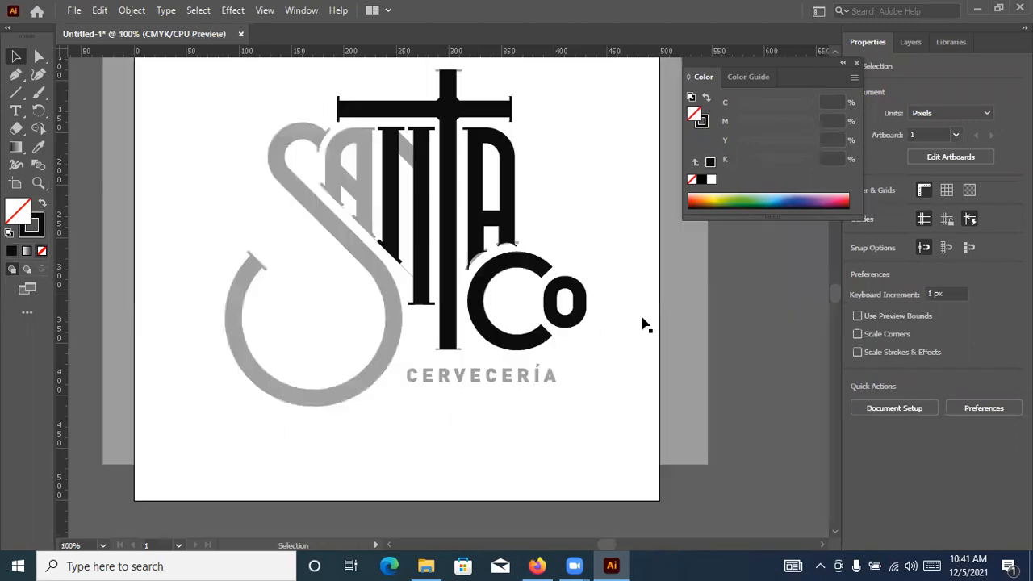
key(v)
click(646, 323)
key(ctrl+2)
Set the diagonal guide line's angle to 315° and deselect it
scroll(395, 285, up, 2)
click(420, 234)
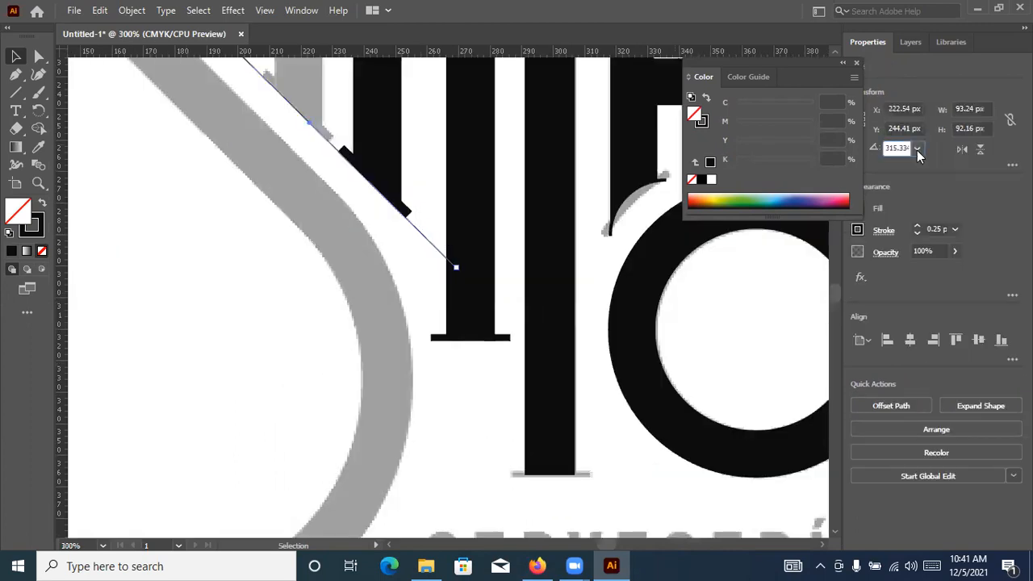
click(917, 151)
click(896, 146)
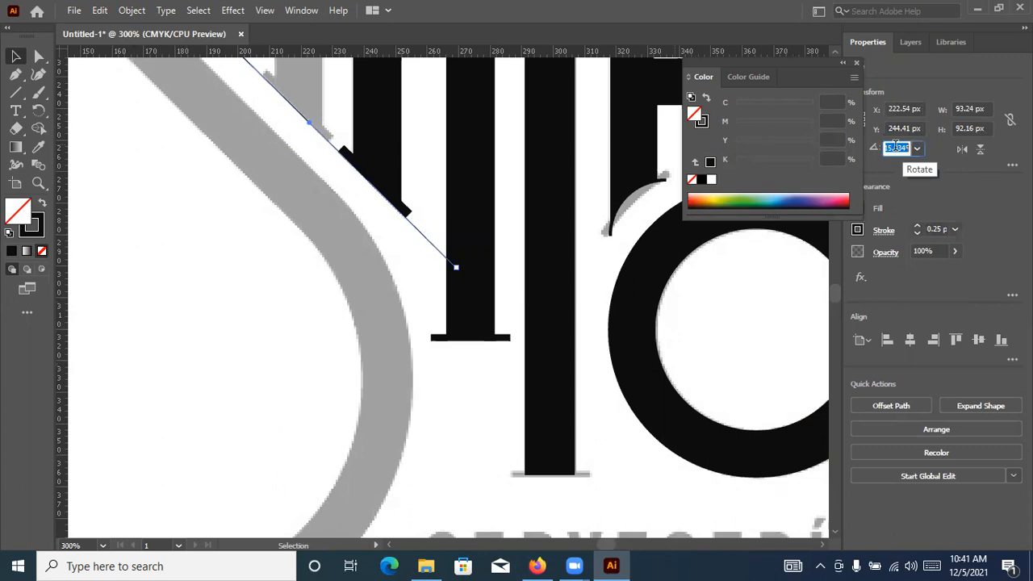
text(315)
key(Return)
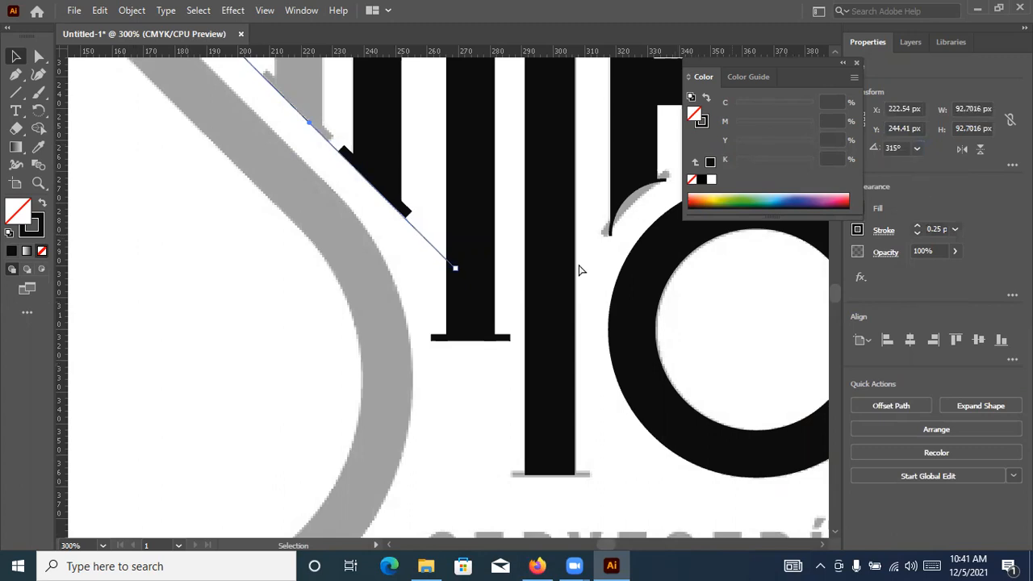
key(ctrl+shift+a)
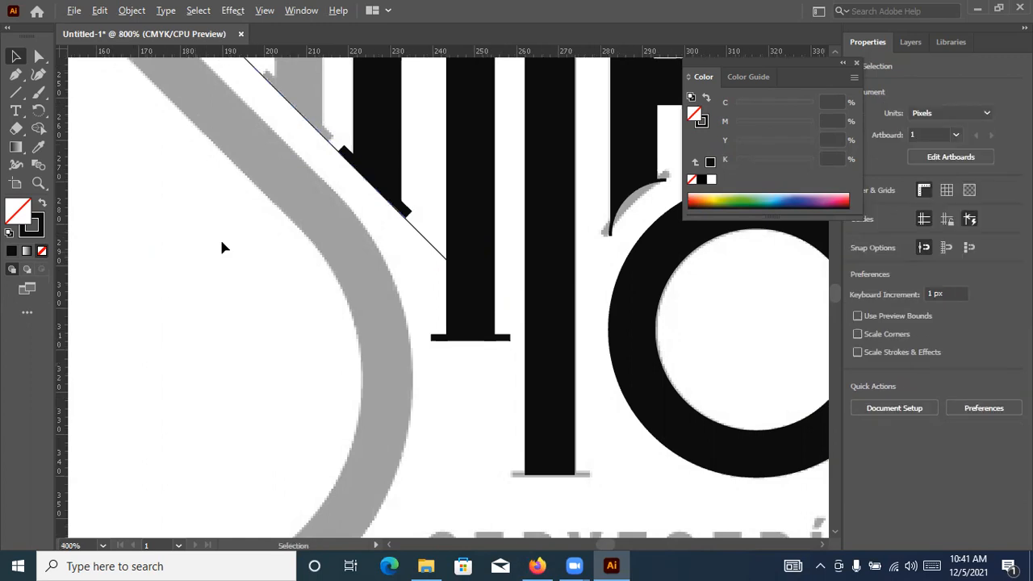
Try an angle of 315° on the left stem's slanted serif bar and delete the bar
scroll(337, 338, up, 3)
click(462, 302)
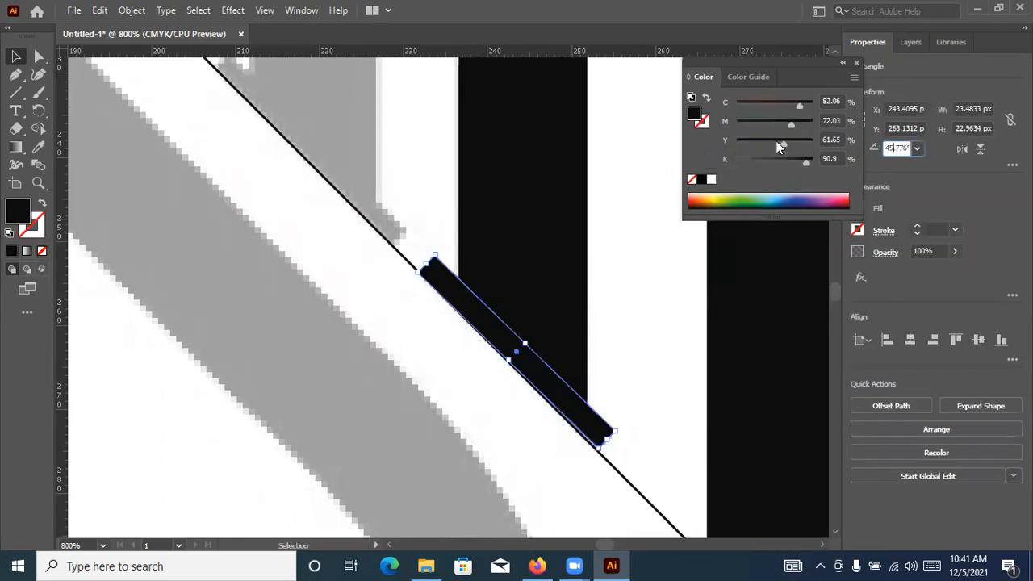
click(896, 147)
text(315)
key(Return)
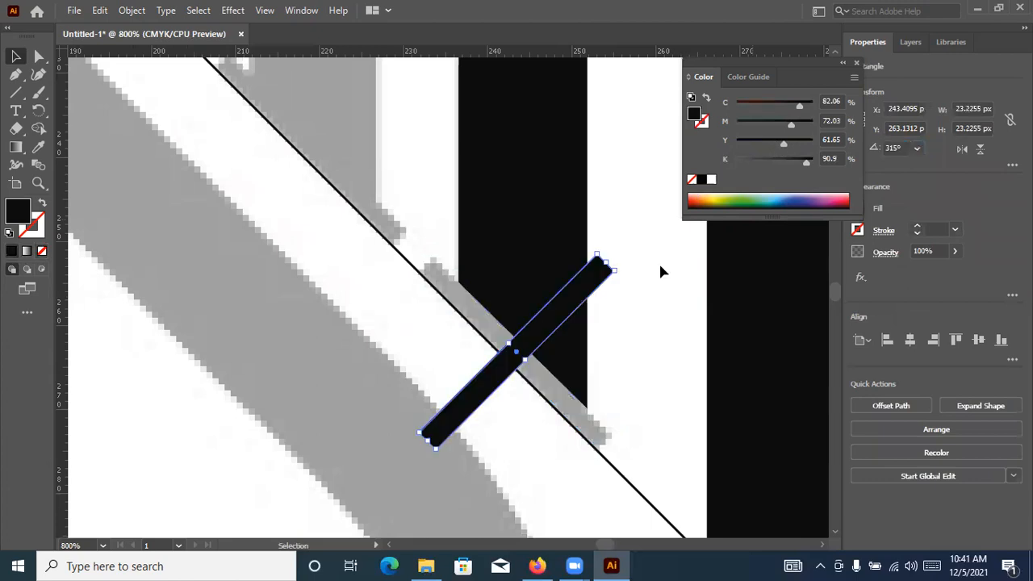
key(Delete)
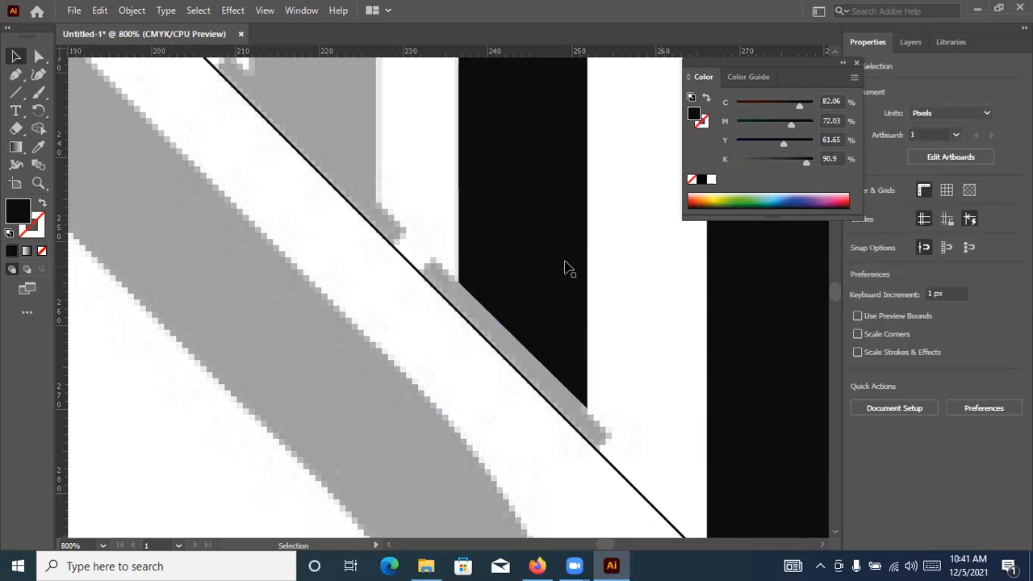
Draw a narrow upright black rectangle about 3.2 by 32.5 px over the grey S diagonal
right_click(16, 93)
click(69, 97)
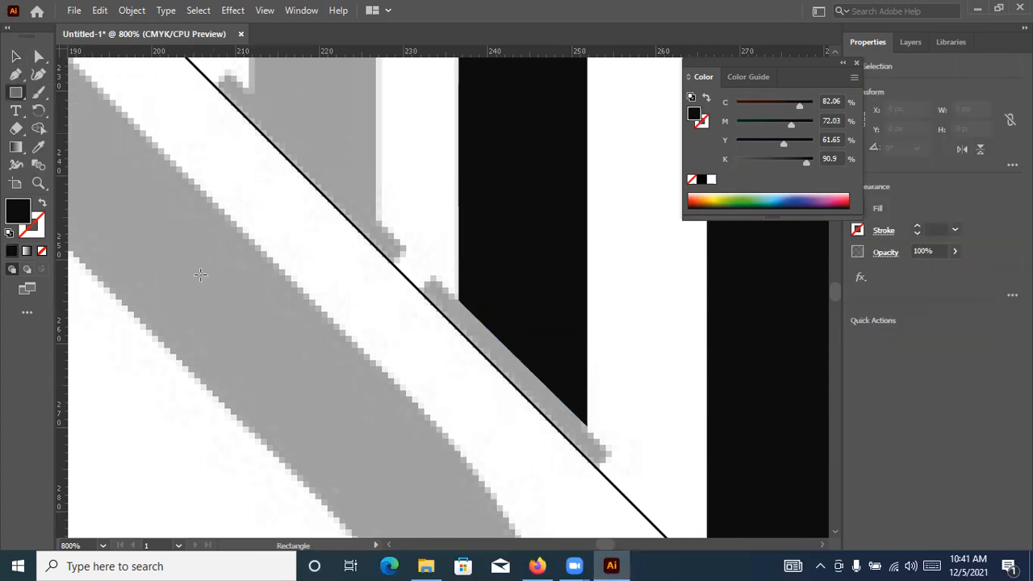
drag(193, 436, 215, 406)
key(v)
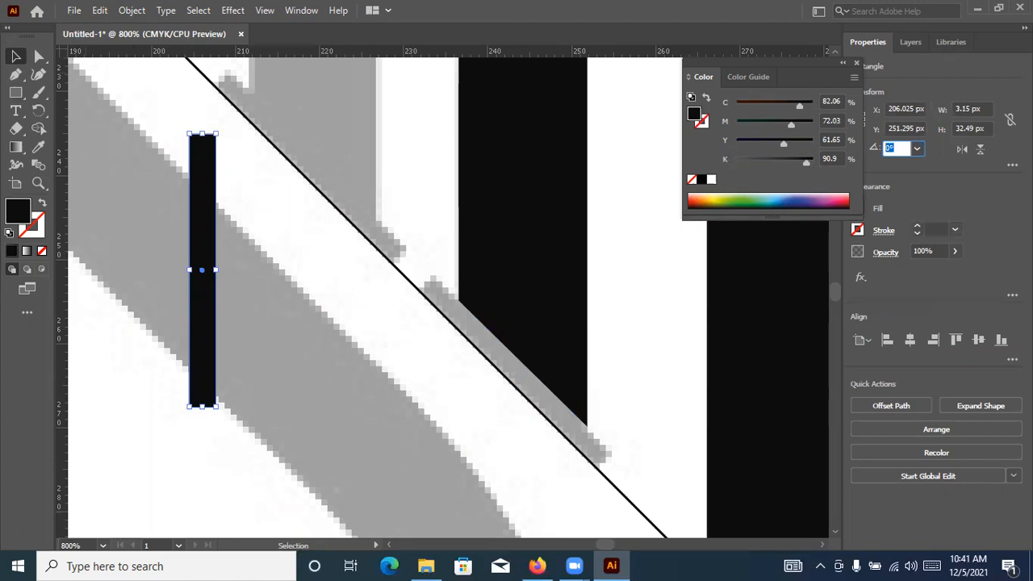
Try 315° as the new rectangle's angle and change it to 45° so it runs parallel to the guide line
text(315)
key(Return)
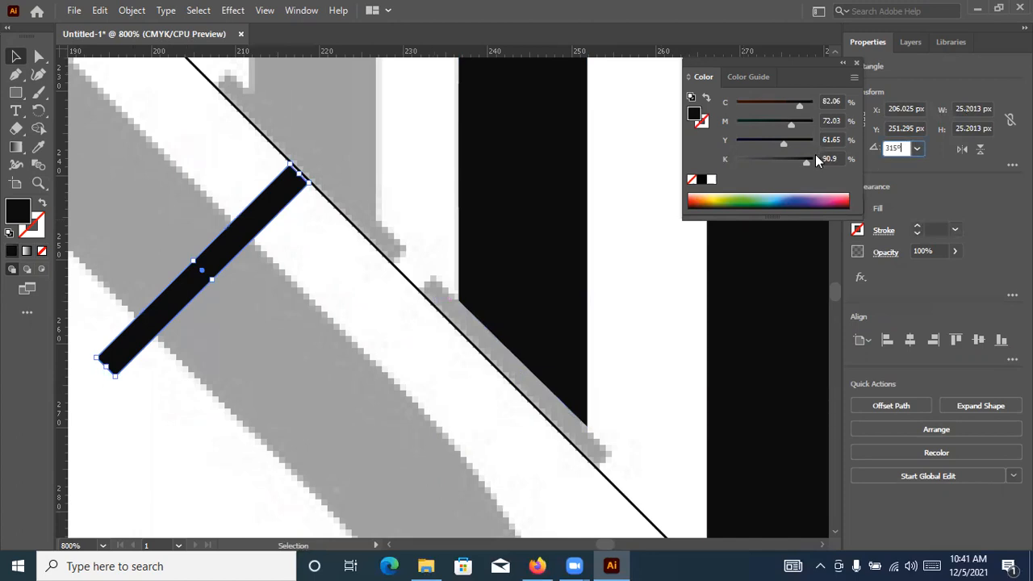
drag(902, 149, 812, 158)
text(45)
key(Return)
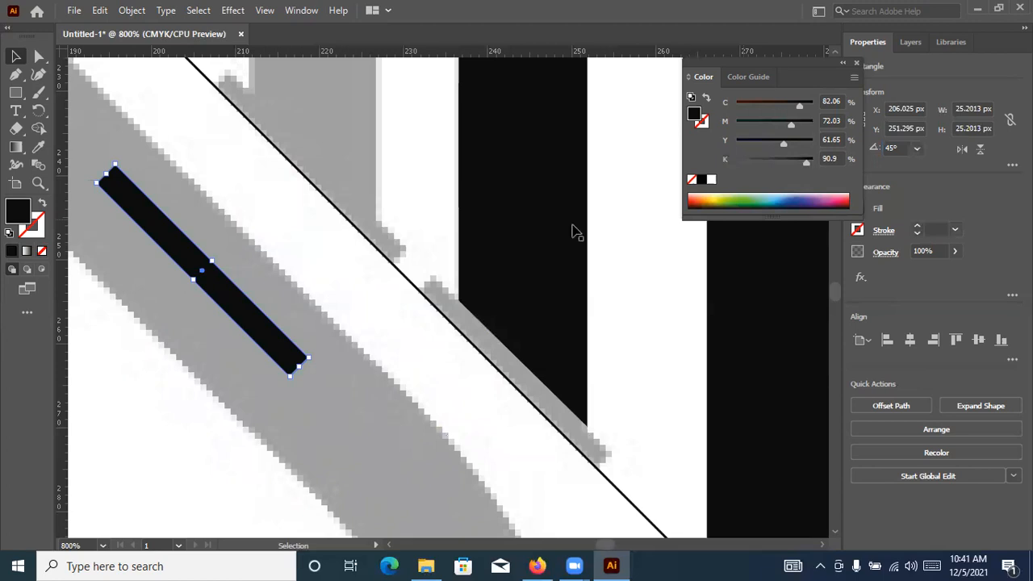
Move the 45° bar onto the guide line over the left stem's slanted serif and examine its upper end in outline display
drag(245, 324, 562, 418)
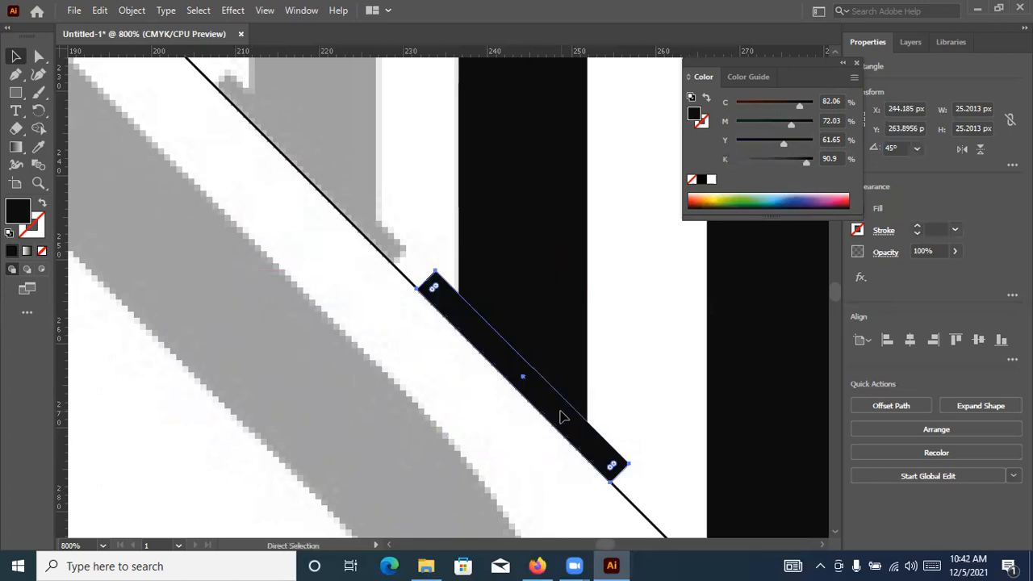
key(ctrl+y)
scroll(520, 284, up, 2)
drag(485, 285, 412, 381)
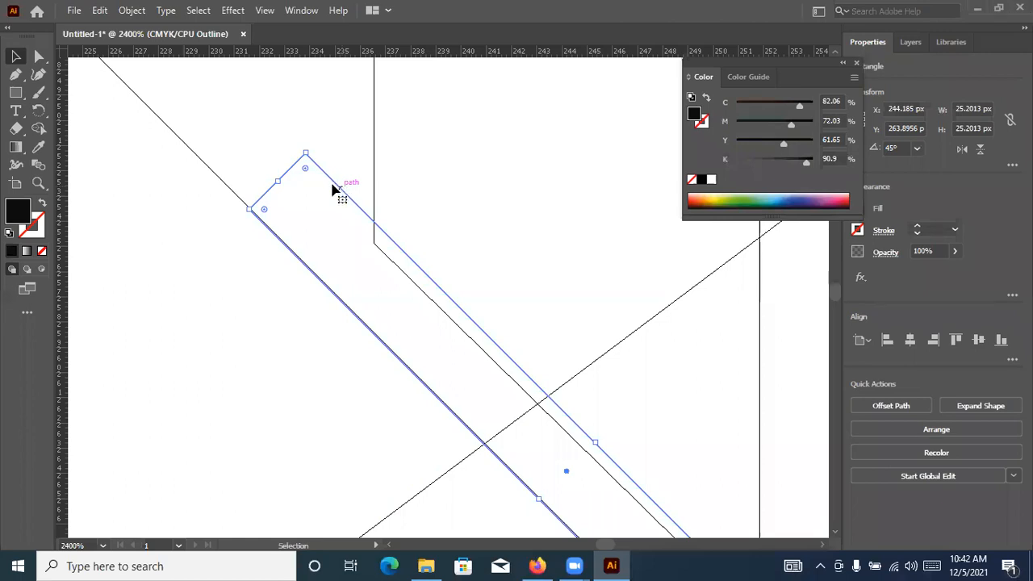
Move the 45° bar so its upper corner sits exactly on the guide line, checking in outline display, and return to preview
click(334, 301)
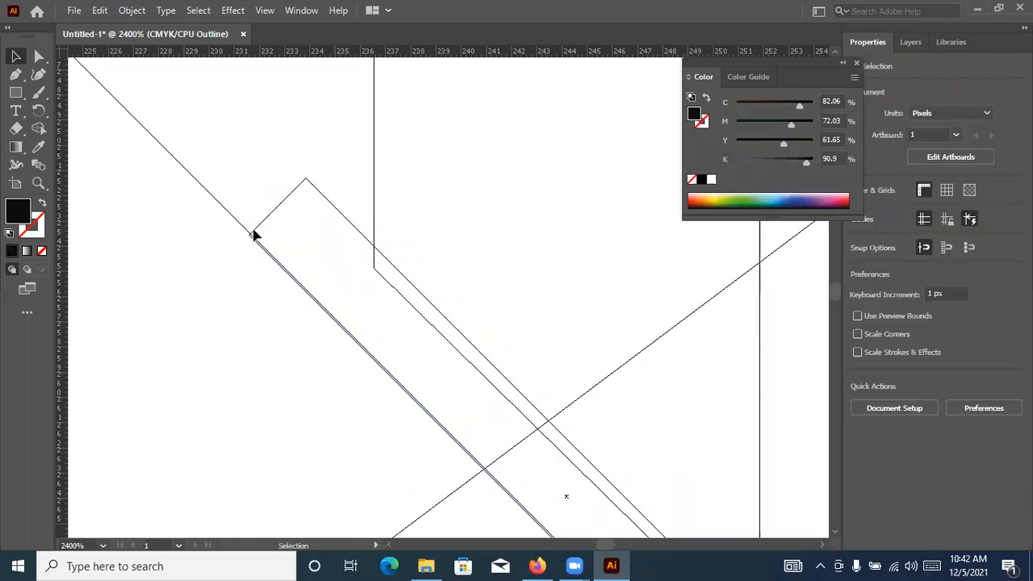
scroll(208, 195, up, 2)
scroll(193, 225, up, 1)
drag(227, 242, 486, 128)
scroll(346, 418, down, 1)
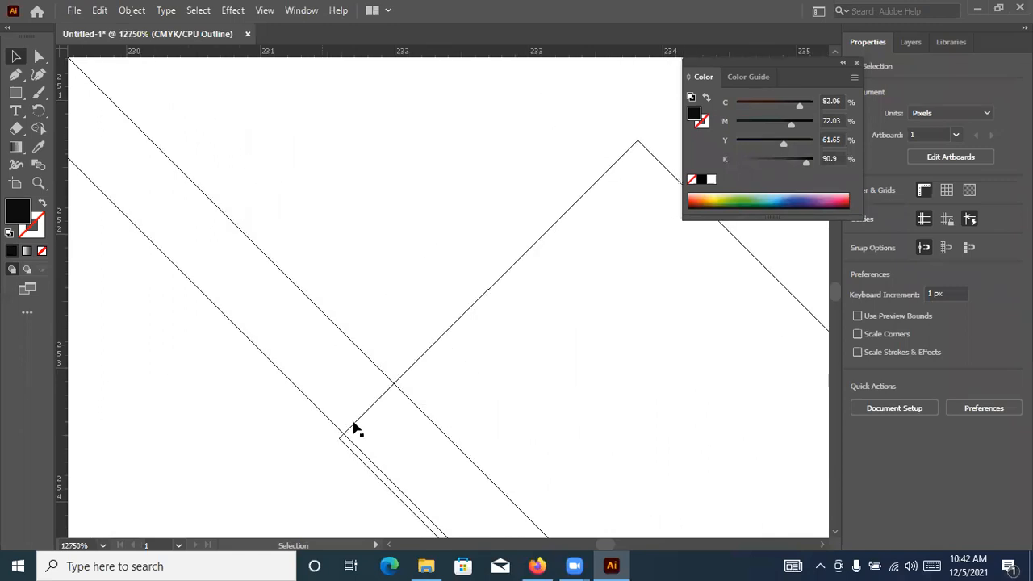
scroll(362, 427, down, 1)
scroll(448, 455, down, 1)
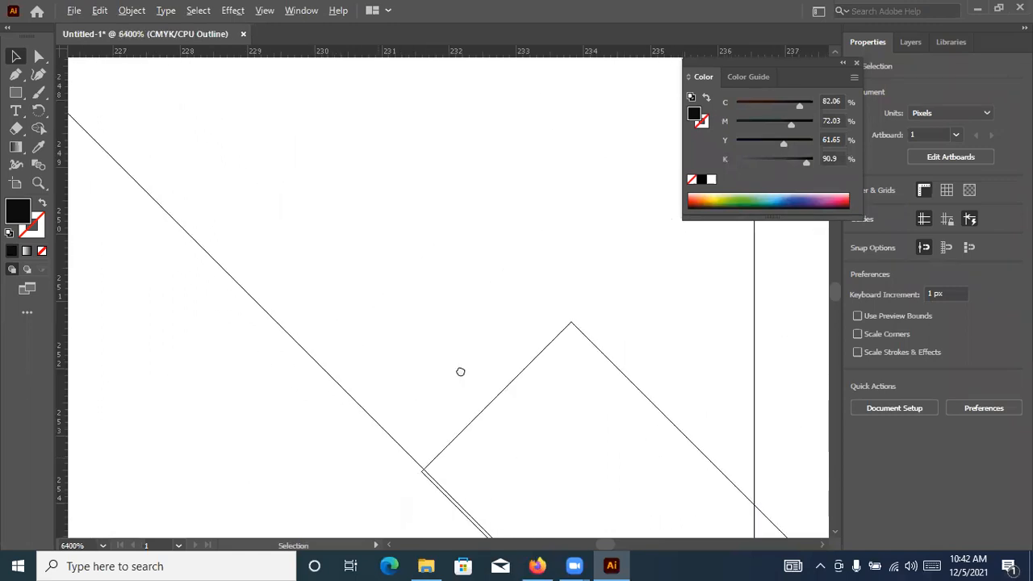
scroll(397, 391, up, 1)
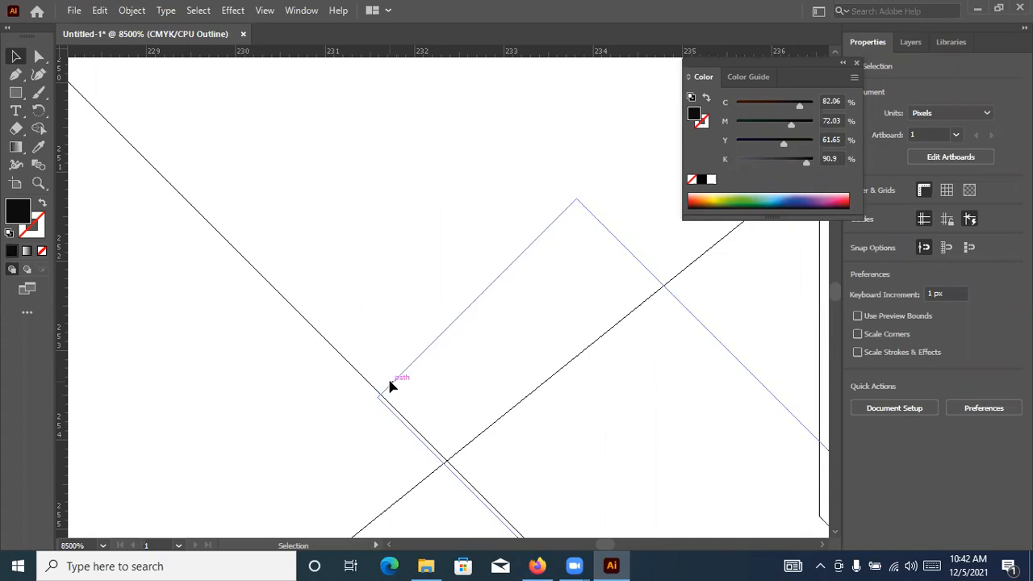
drag(393, 384, 380, 343)
click(372, 331)
scroll(373, 332, down, 1)
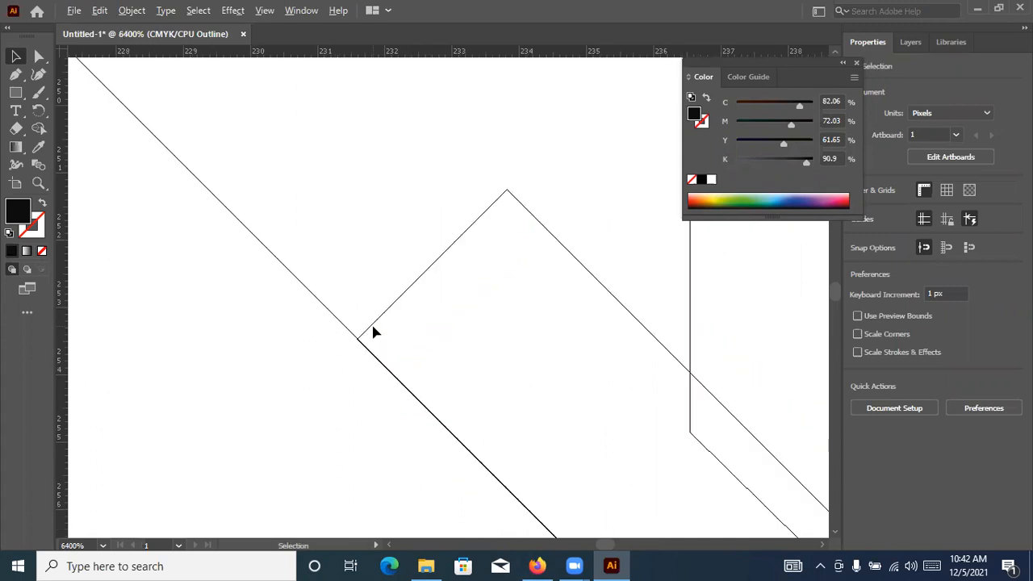
scroll(373, 332, down, 3)
key(ctrl+y)
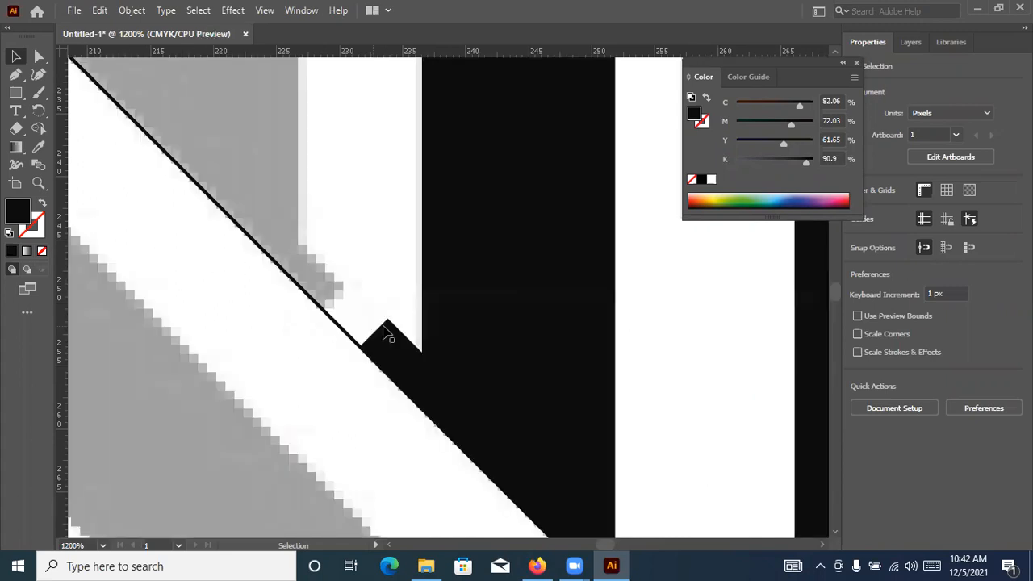
Reduce the thickness of the 45° serif bar from its upper edge to match the grey serif beneath
scroll(457, 362, down, 3)
scroll(465, 401, up, 1)
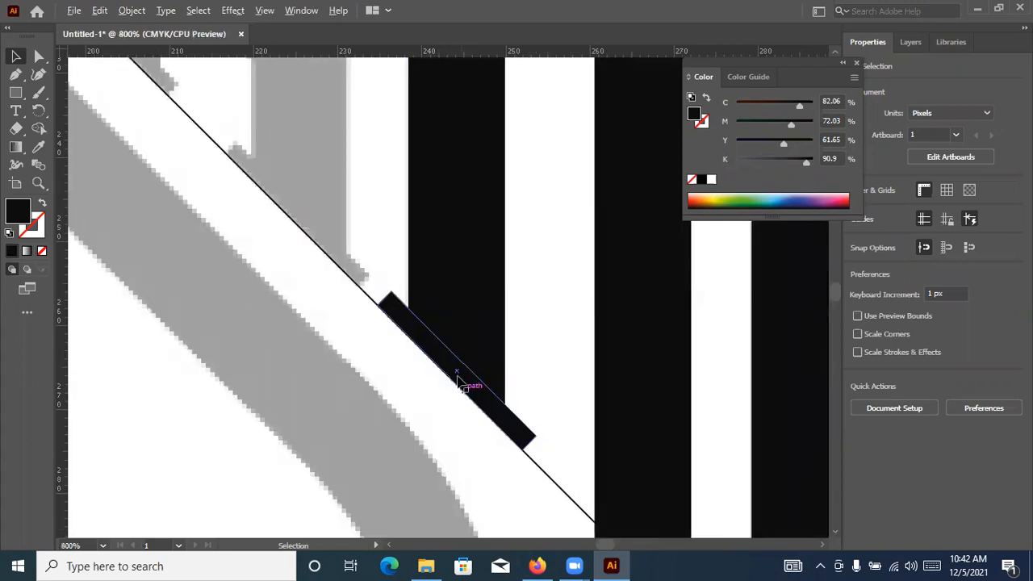
scroll(473, 380, up, 1)
drag(468, 352, 463, 356)
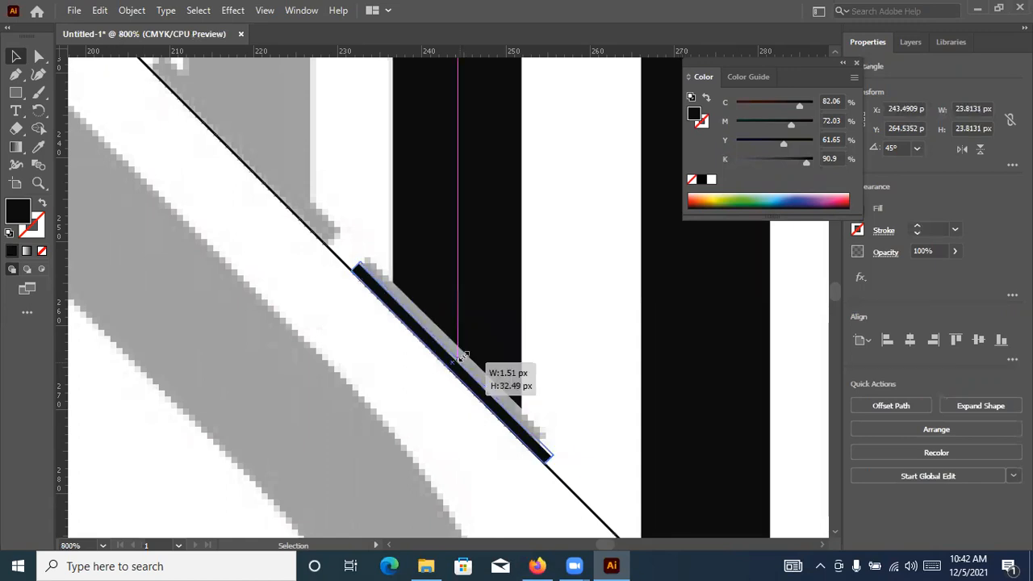
click(545, 329)
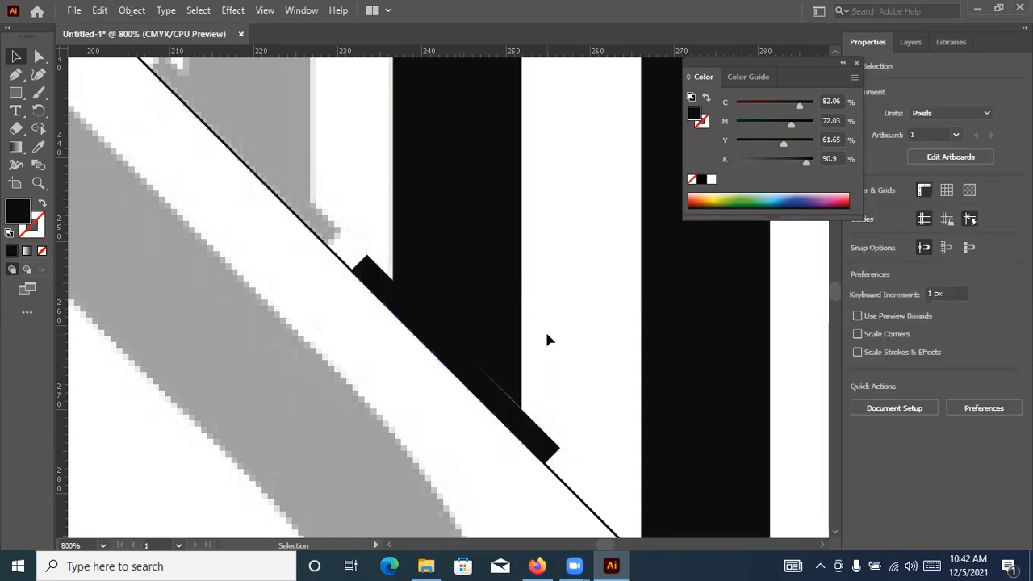
Move both lower anchor points of the N's left stem onto the upper edge of the slanted serif bar
scroll(530, 360, down, 3)
scroll(569, 345, up, 4)
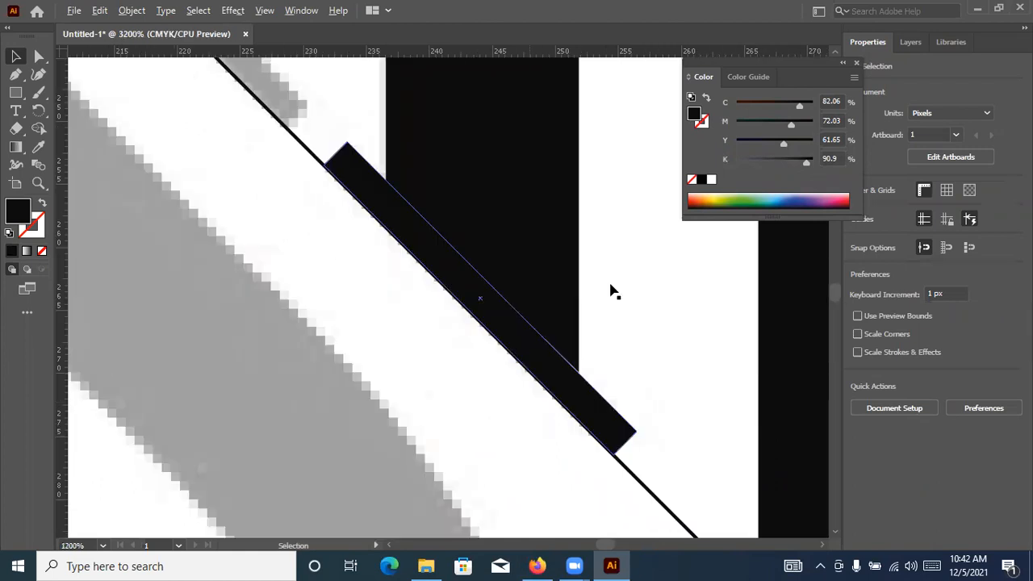
click(686, 350)
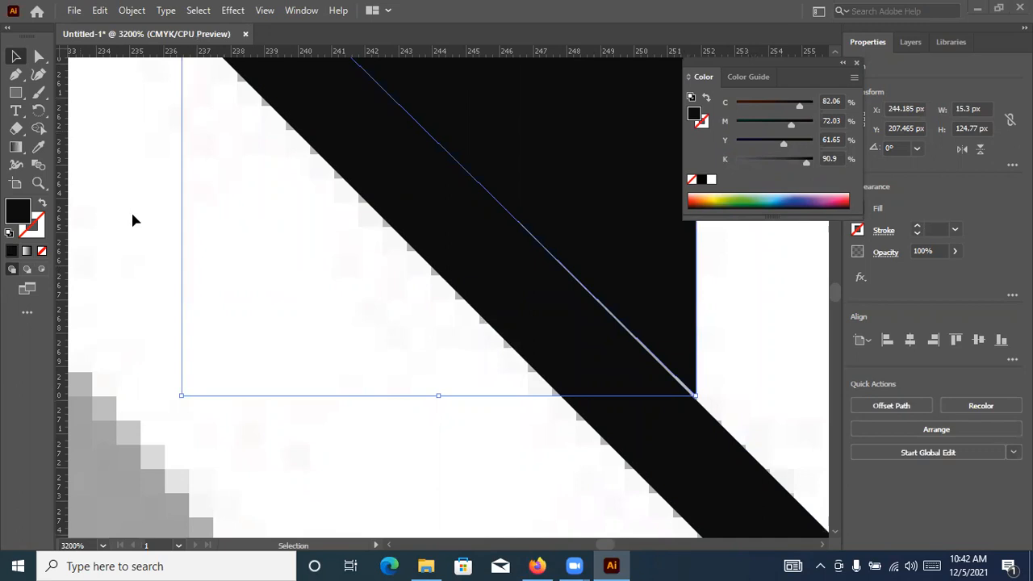
key(a)
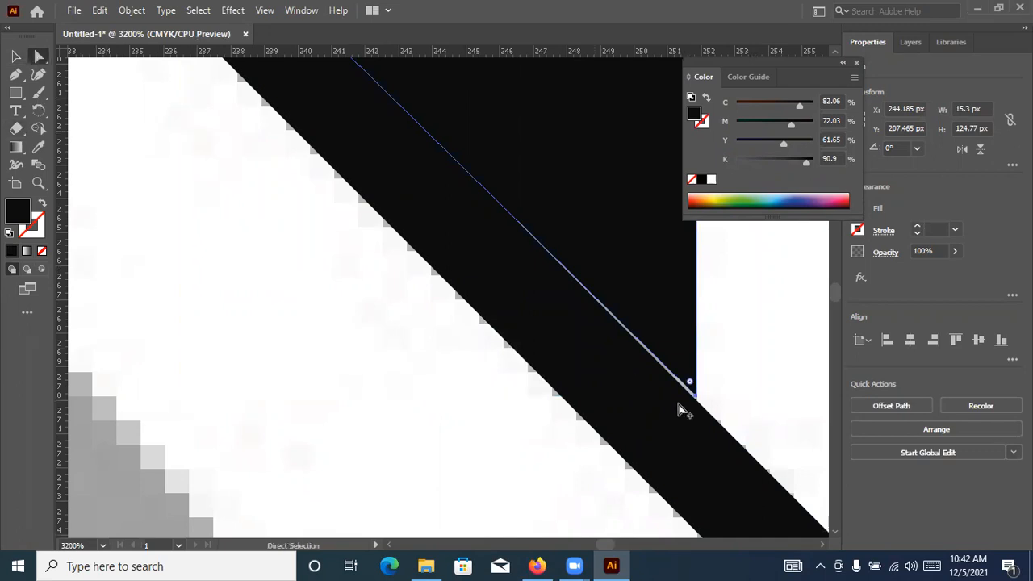
scroll(767, 380, up, 3)
click(771, 381)
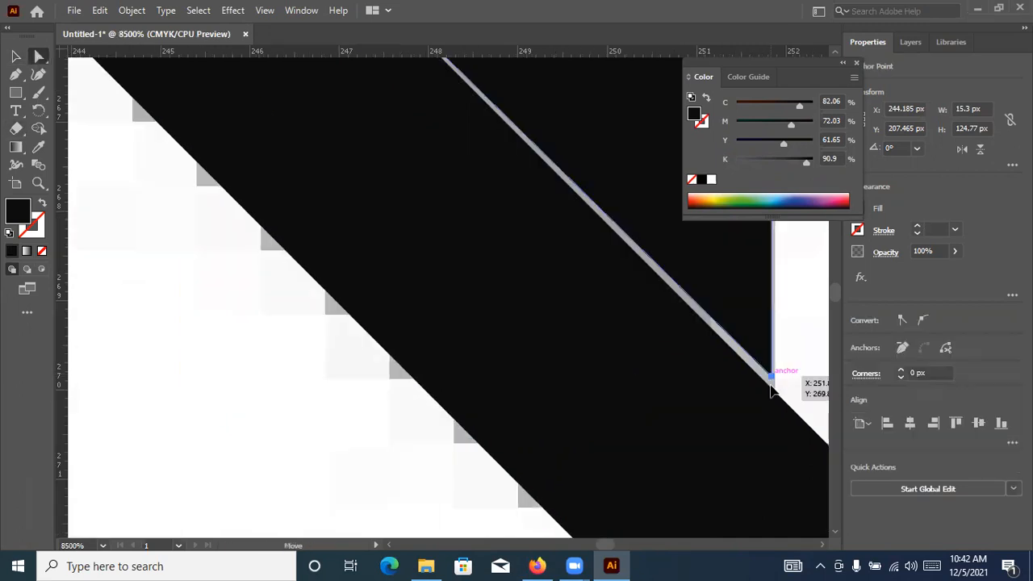
drag(355, 193, 486, 427)
drag(360, 164, 500, 395)
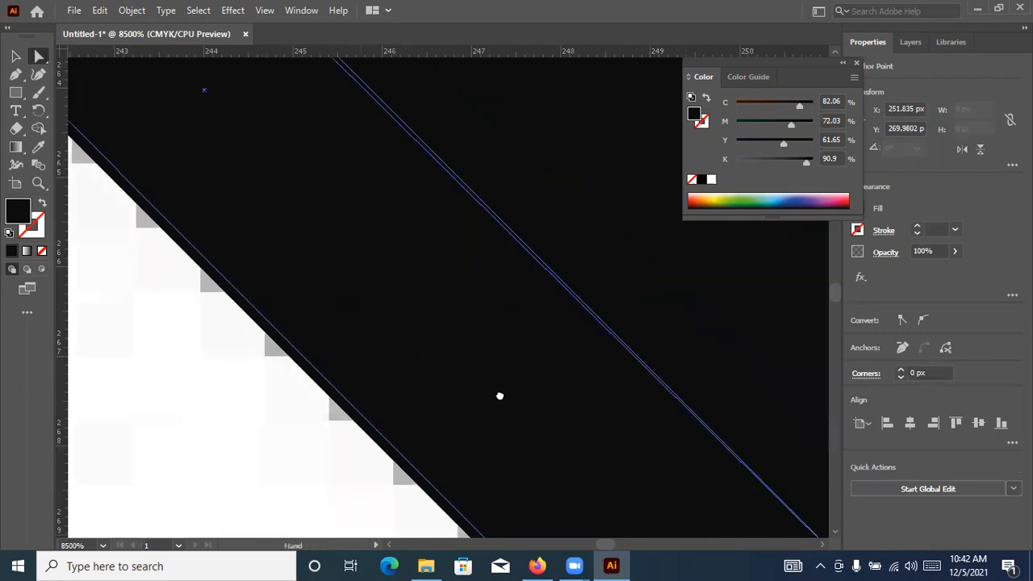
drag(386, 258, 516, 420)
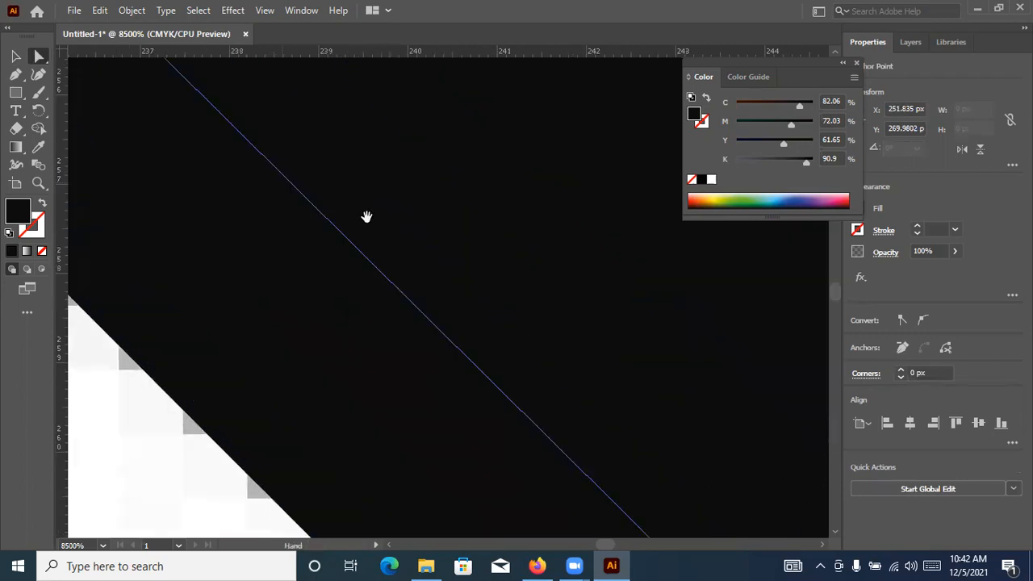
drag(345, 269, 346, 252)
scroll(349, 257, down, 3)
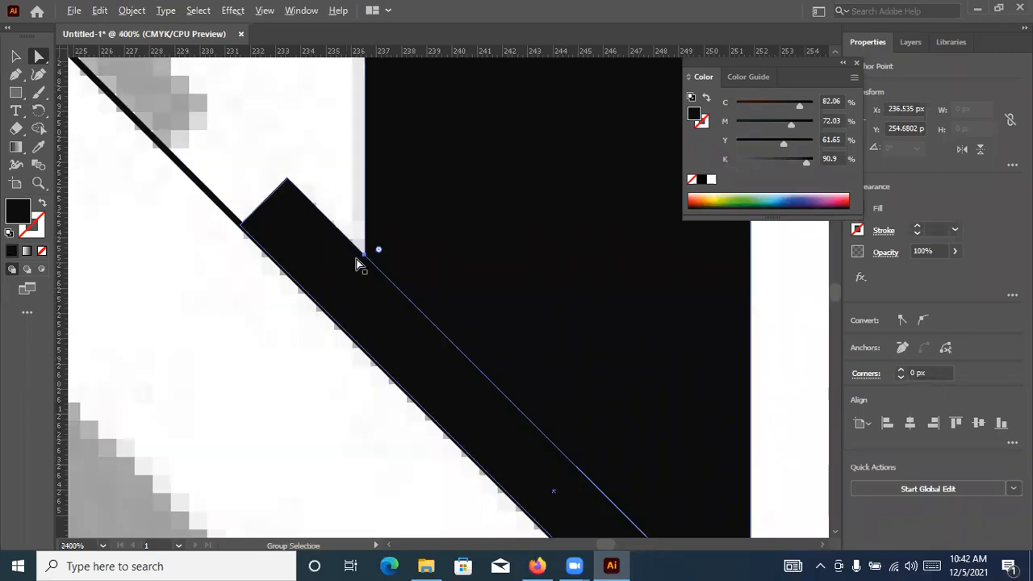
Draw a rectangle about 44.5 by 43.3 px across the top of the N's two stems with a stroke and no fill
scroll(357, 261, down, 3)
scroll(434, 363, up, 5)
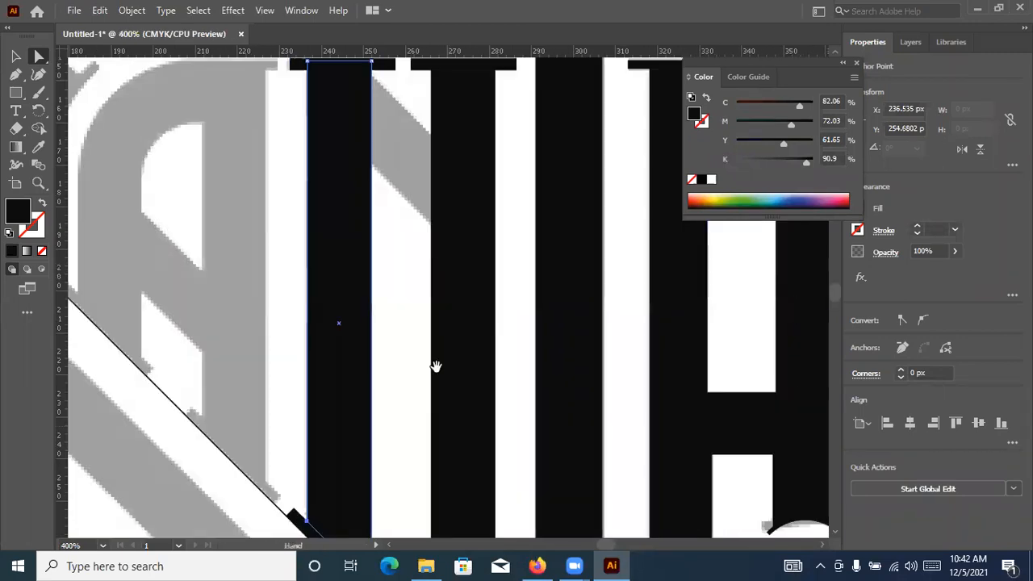
scroll(99, 110, up, 3)
click(14, 94)
drag(308, 223, 338, 240)
drag(472, 384, 493, 399)
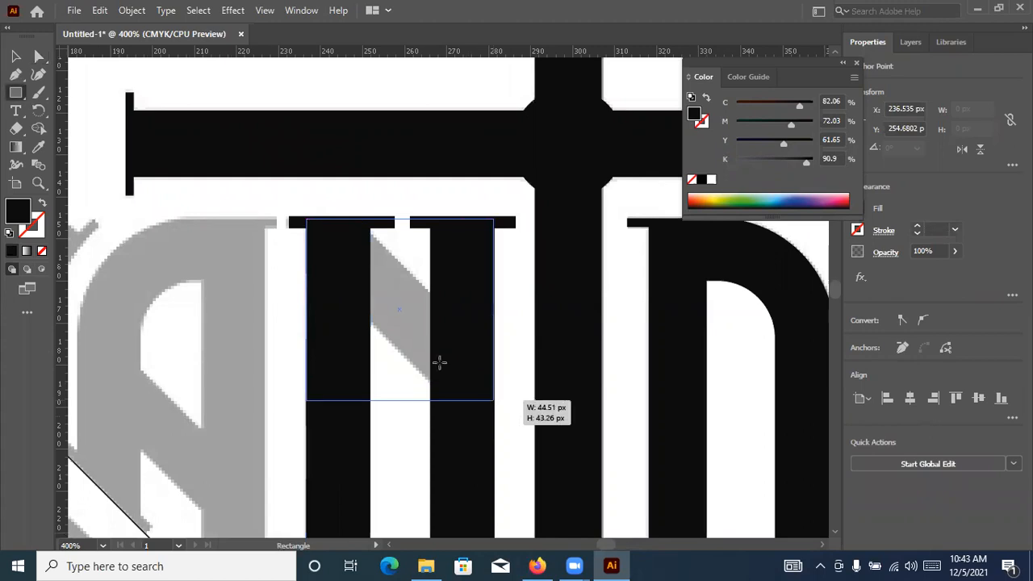
click(42, 206)
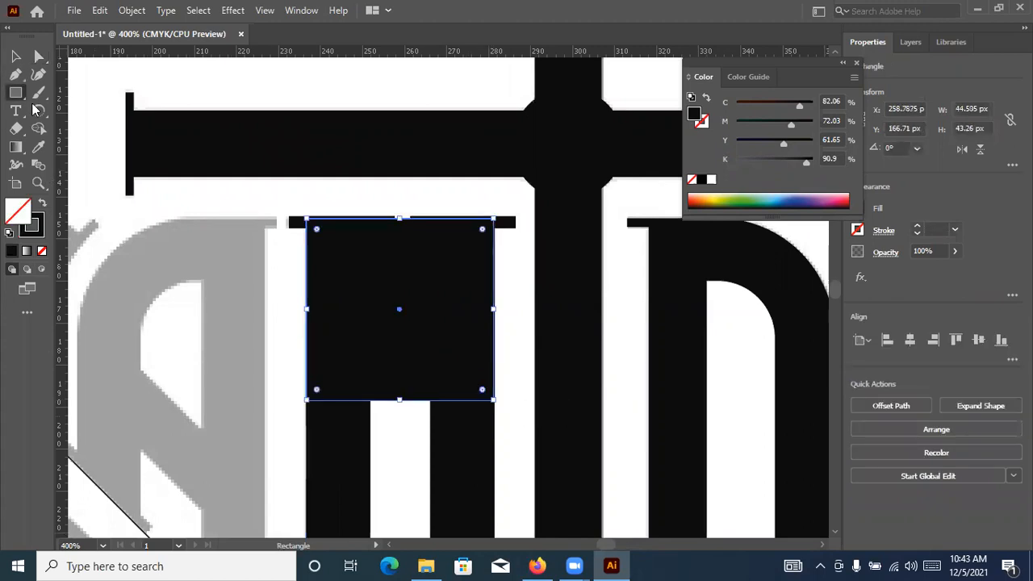
Rotate the outlined rectangle to 315° and fit it over the N's grey diagonal, with a black fill and no stroke
click(15, 57)
key(v)
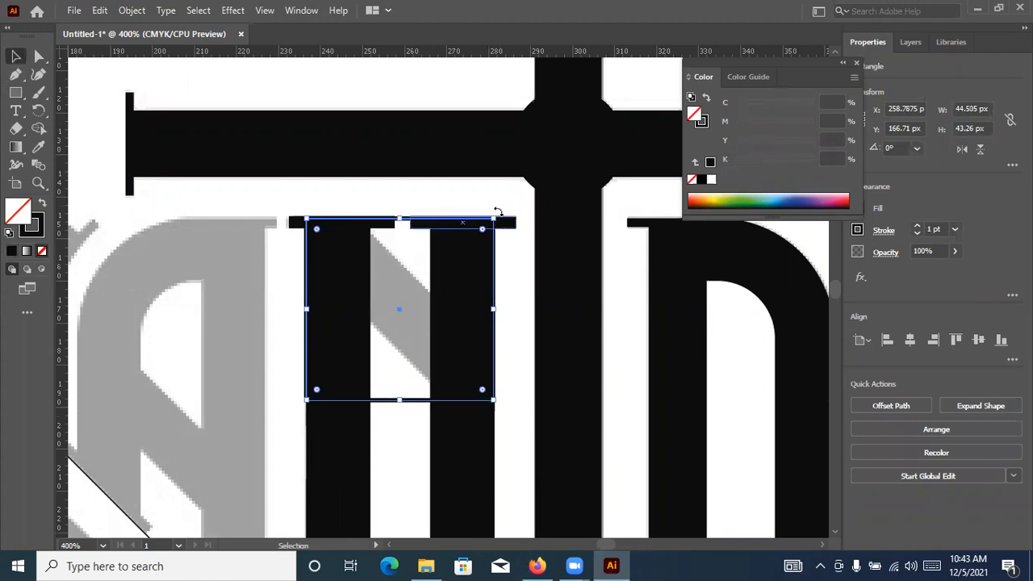
drag(527, 293, 334, 374)
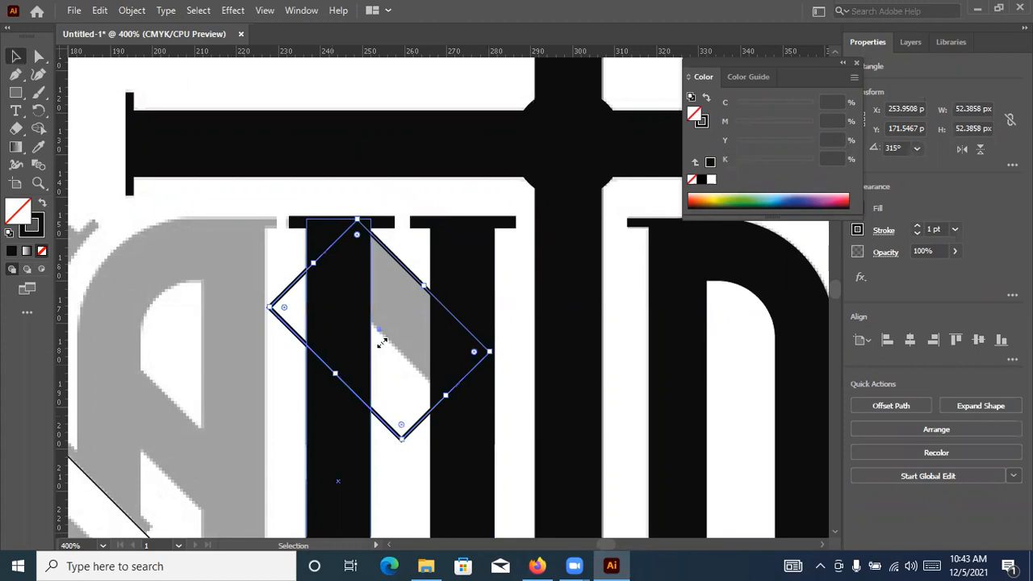
drag(390, 339, 389, 338)
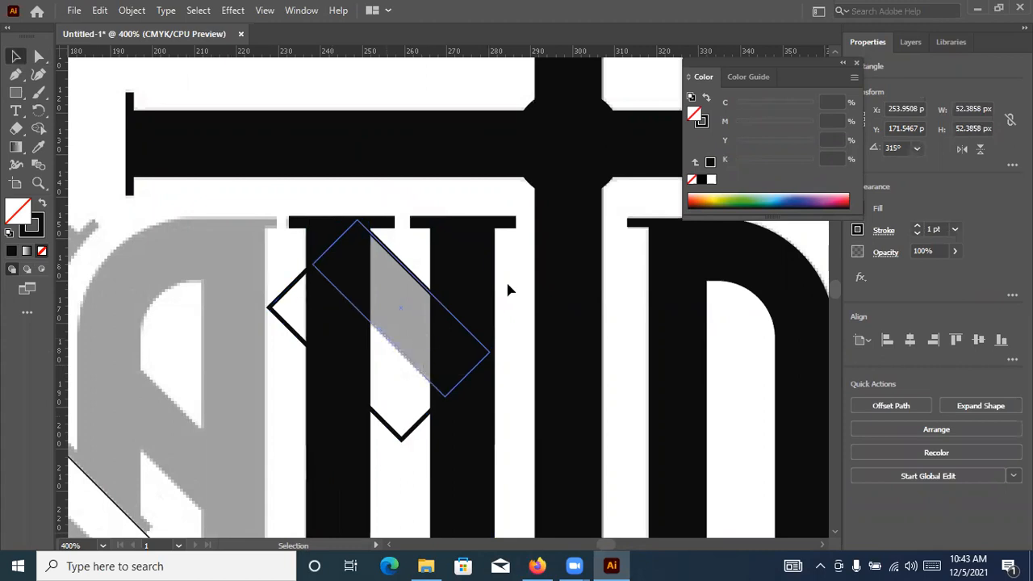
key(shift+x)
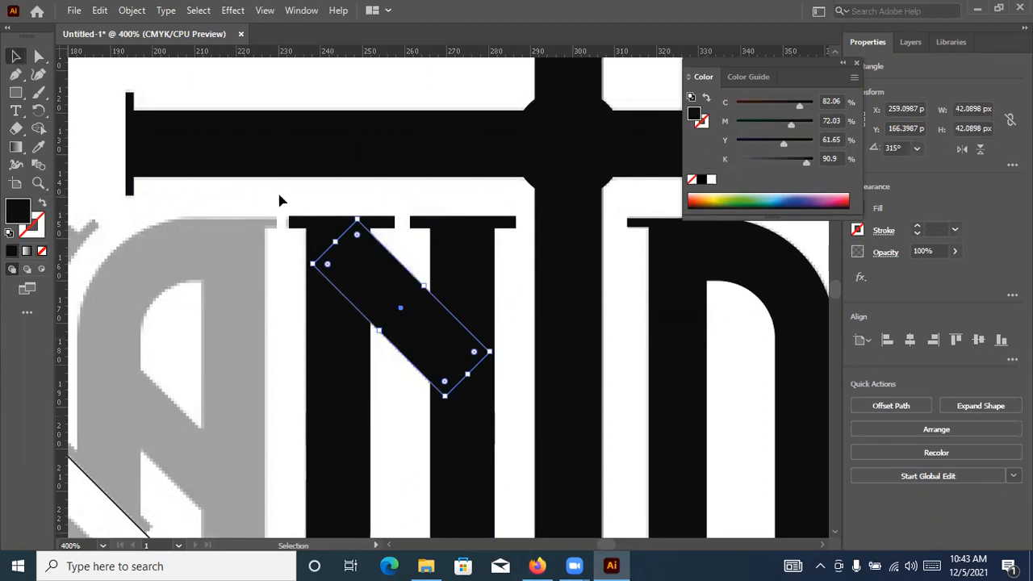
click(280, 197)
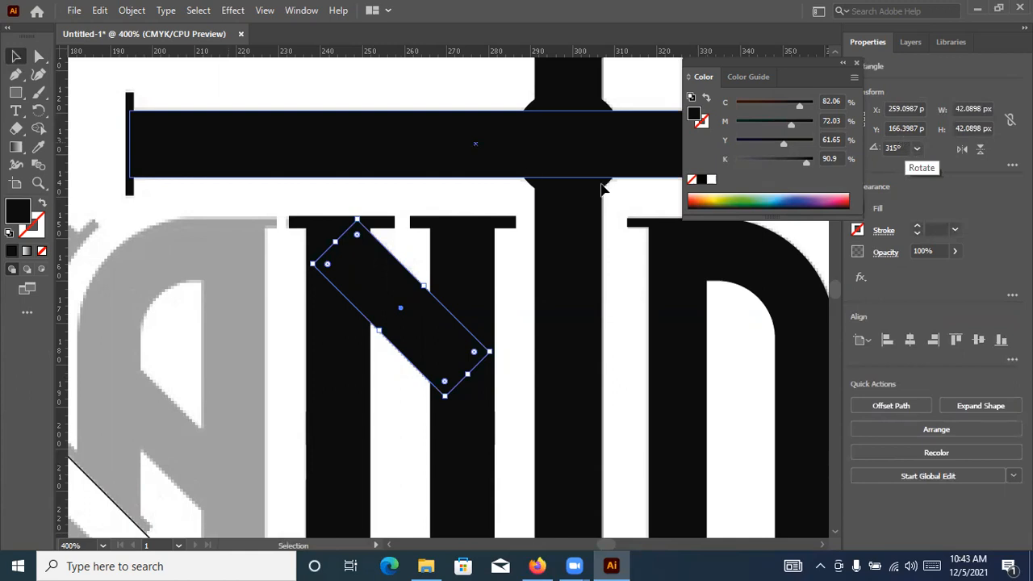
click(586, 401)
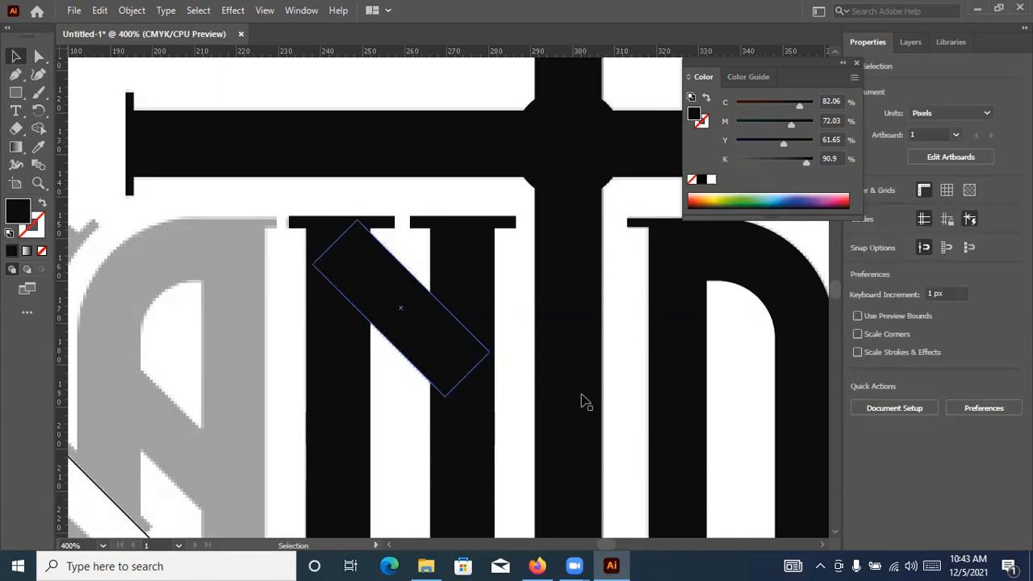
Copy the 45° serif bar along the guide line onto both slanted serifs of the grey left A, fitting the copies to the grey marks
scroll(582, 395, down, 3)
drag(468, 391, 470, 265)
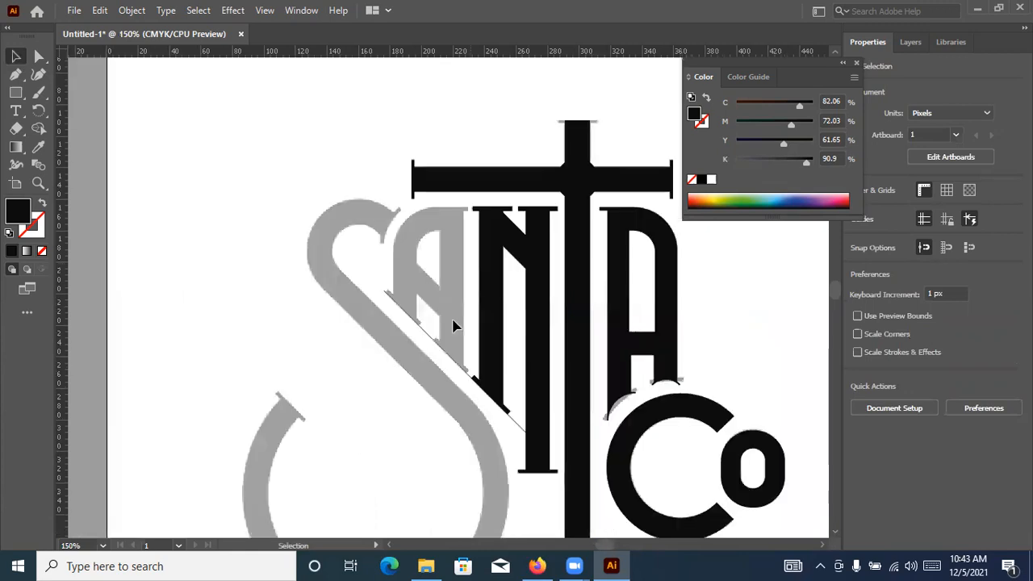
scroll(449, 367, up, 1)
scroll(547, 408, up, 1)
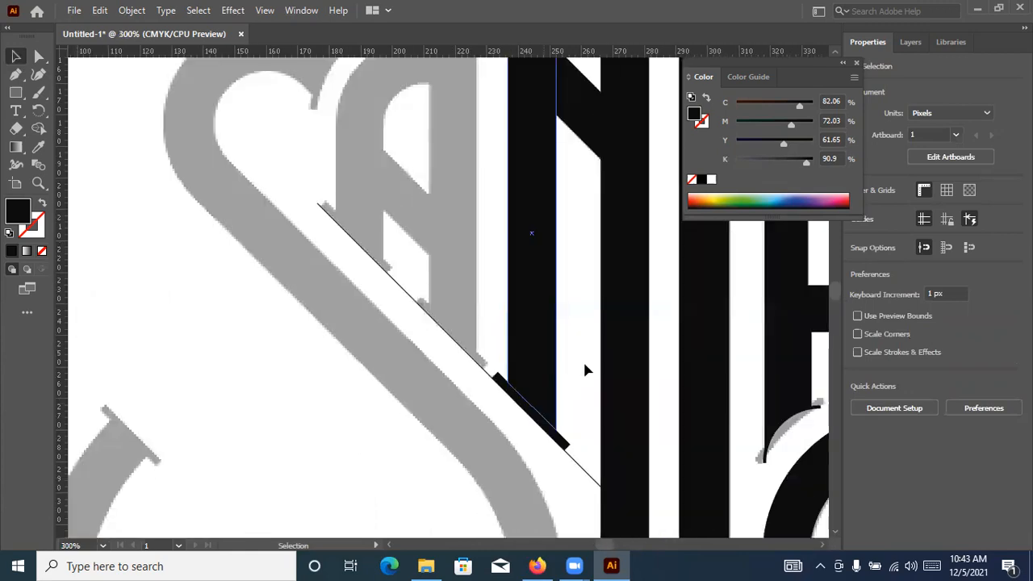
drag(539, 343, 436, 234)
scroll(631, 436, up, 3)
drag(581, 372, 440, 159)
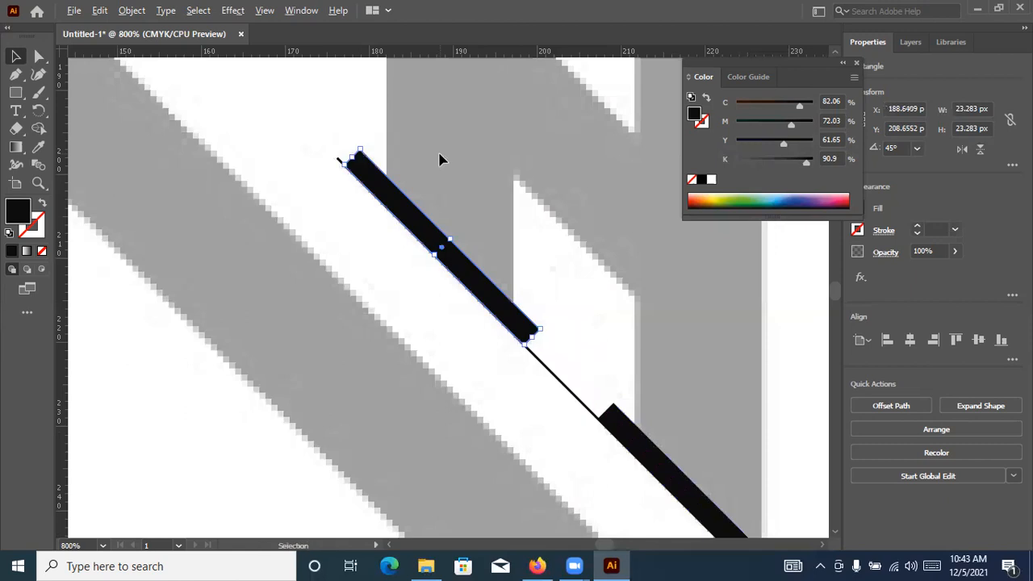
key(ctrl+minus)
key(ctrl+minus)
key(ctrl+minus)
drag(469, 267, 358, 461)
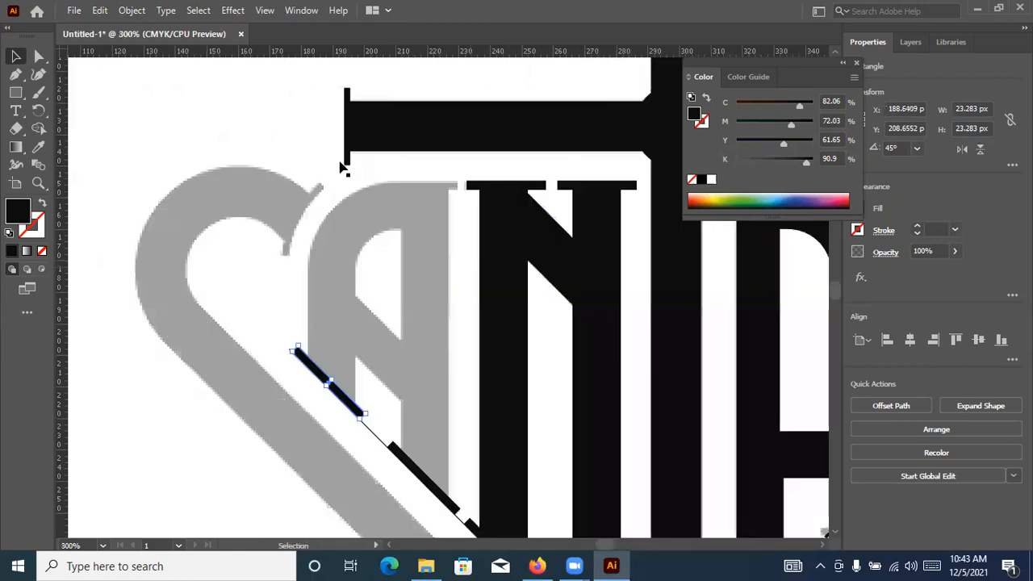
click(156, 208)
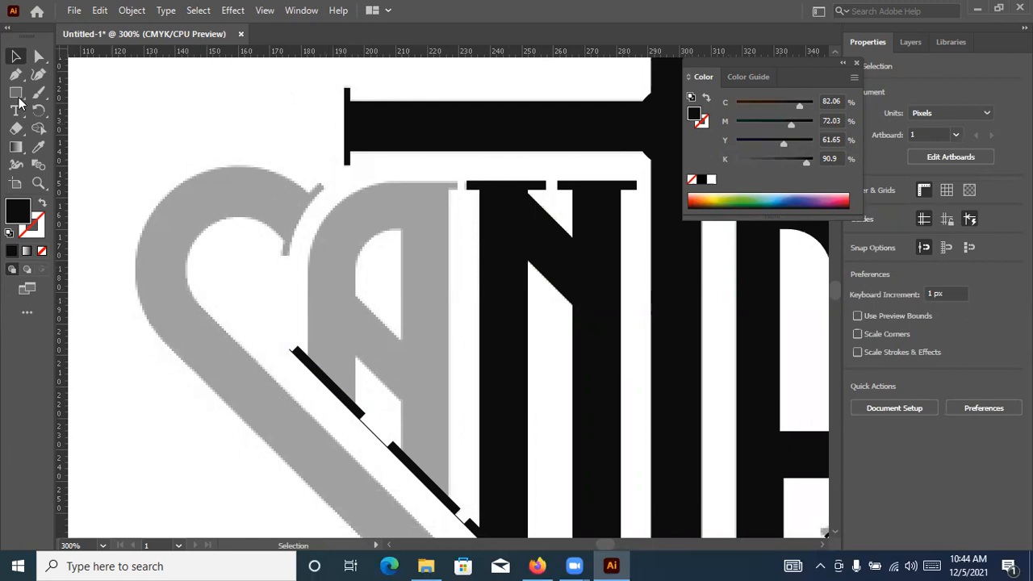
Draw a stroke-only rectangle about 44.4 by 68 px over the grey left A and round its upper-left corner to follow the curve
drag(19, 98, 57, 93)
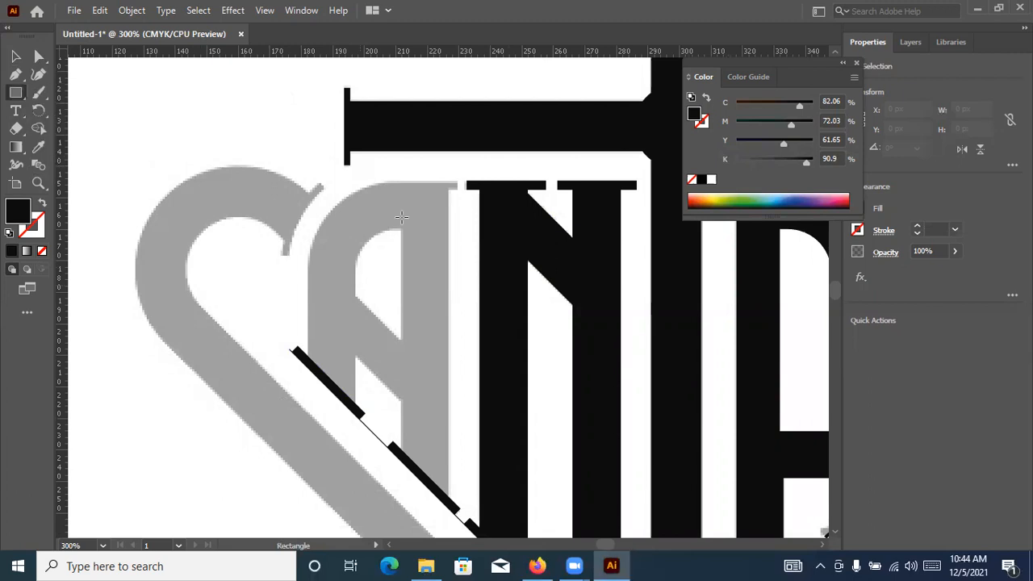
drag(449, 185, 310, 397)
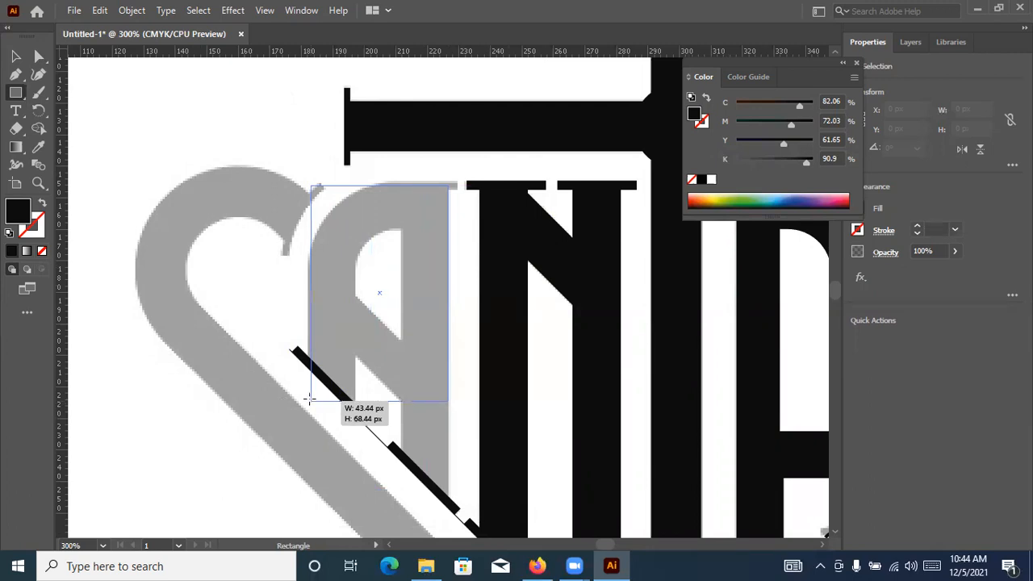
drag(308, 398, 308, 398)
click(42, 204)
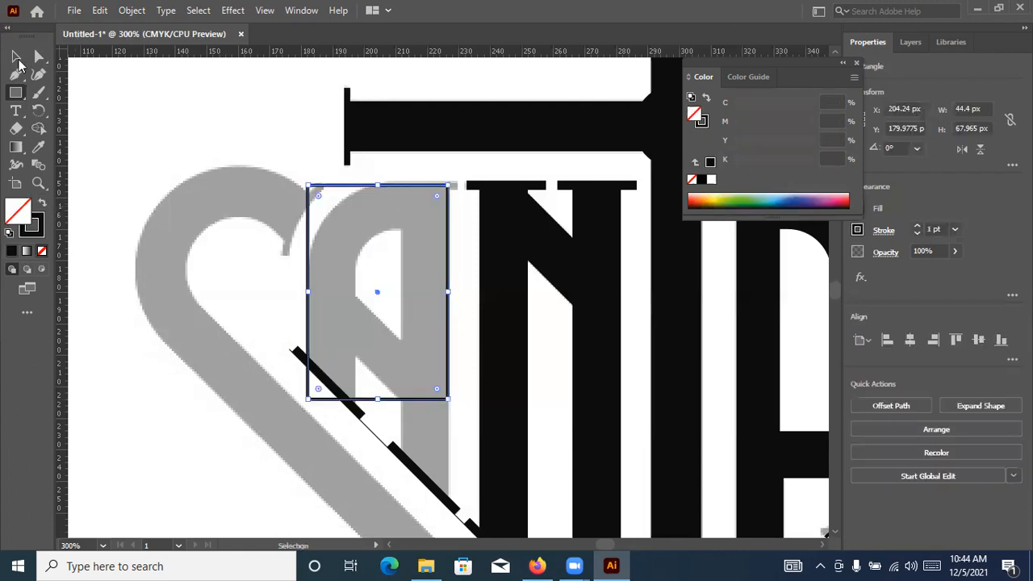
click(39, 58)
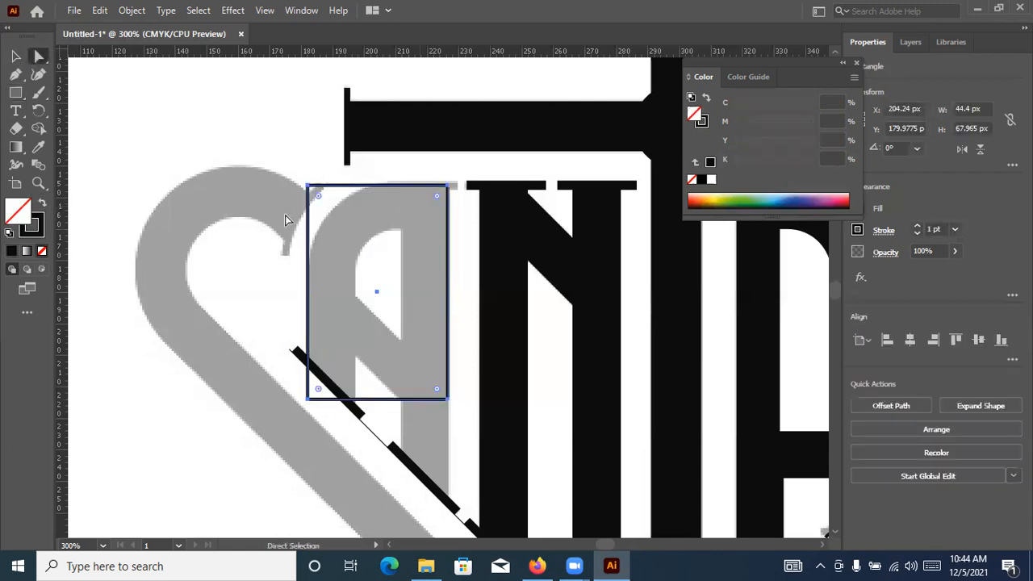
drag(321, 199, 378, 288)
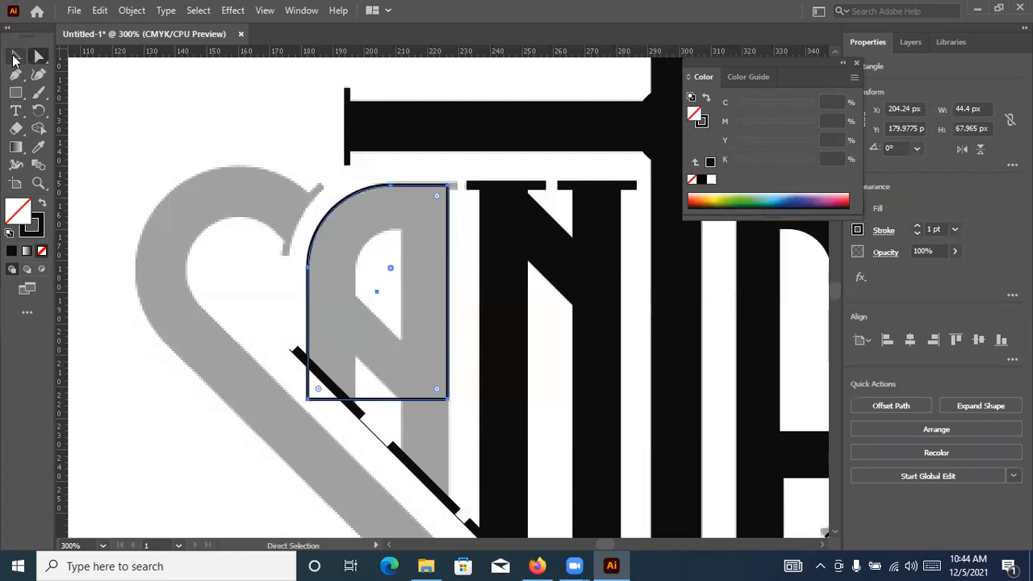
Try to move the left A outline's lower-left corner up to the slanted serif bar
key(v)
click(322, 400)
scroll(322, 399, up, 1)
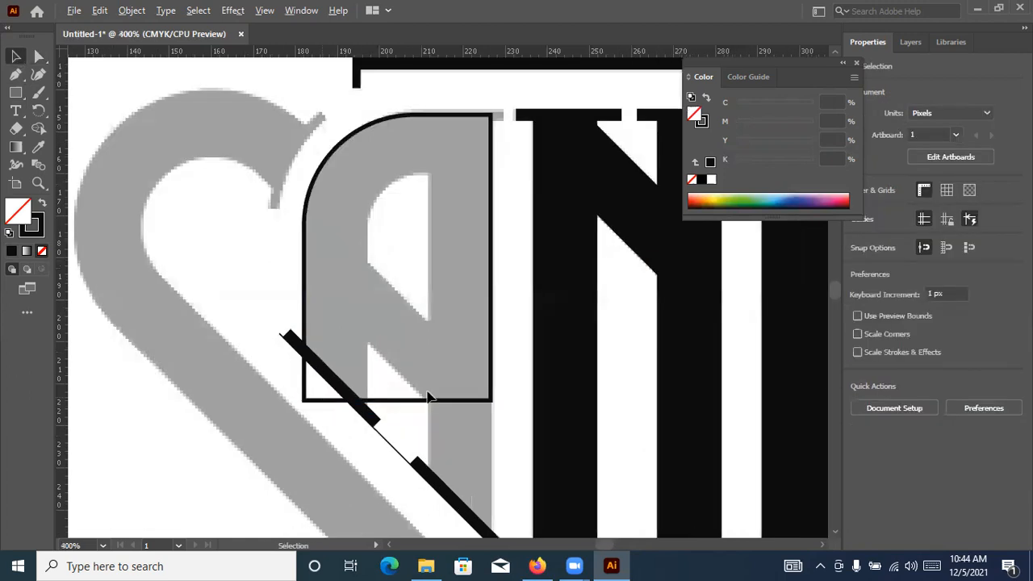
click(303, 400)
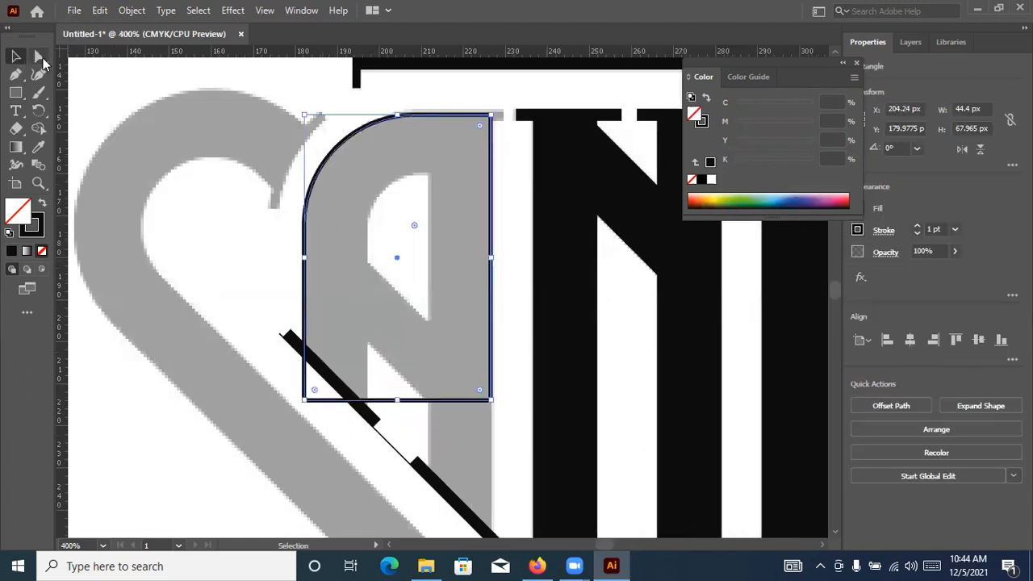
key(a)
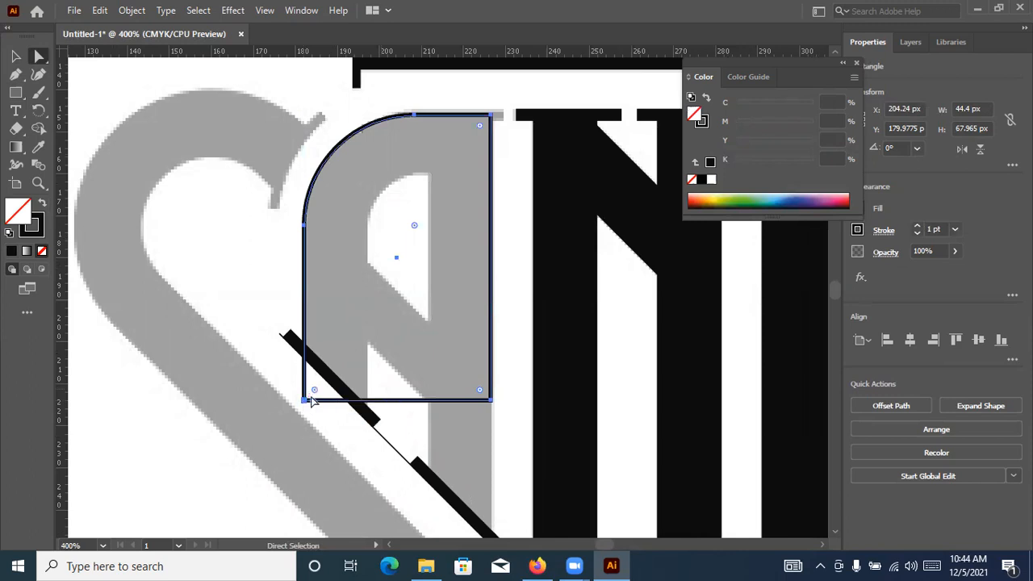
drag(301, 406, 309, 354)
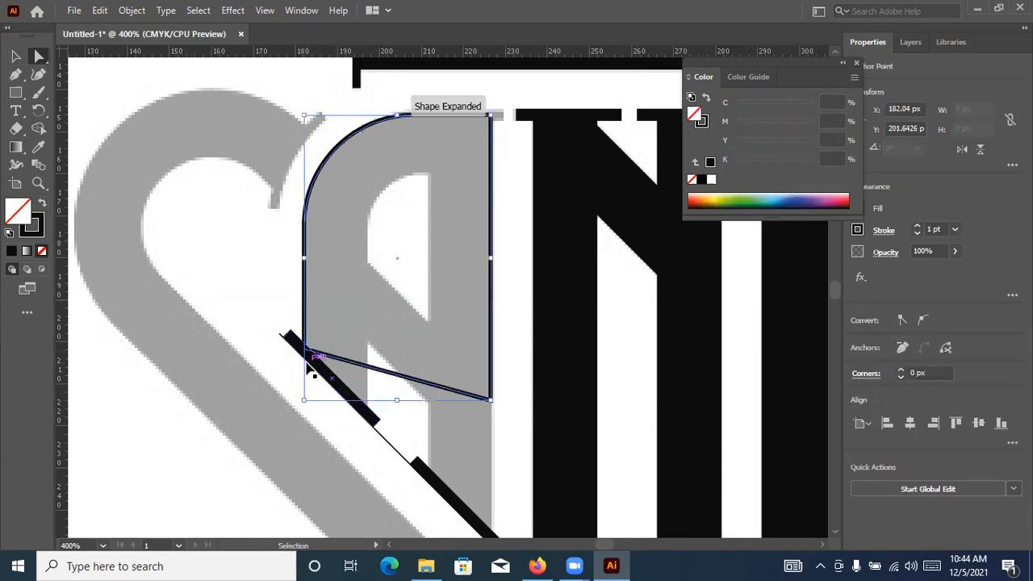
key(ctrl+z)
click(524, 361)
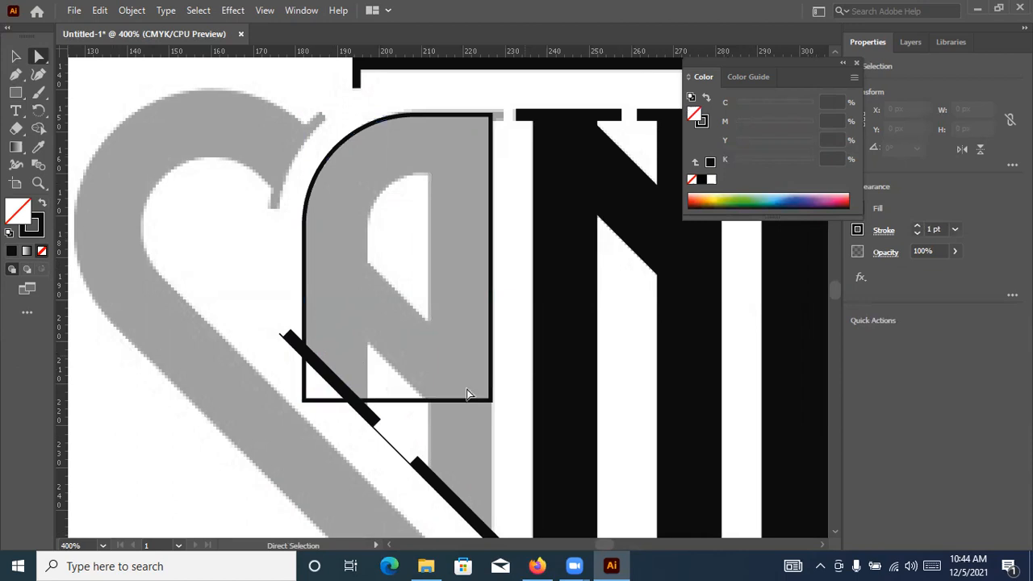
Move the left A outline's lower-left anchor point straight up to Y 191.96 px
scroll(494, 367, down, 2)
scroll(430, 269, down, 1)
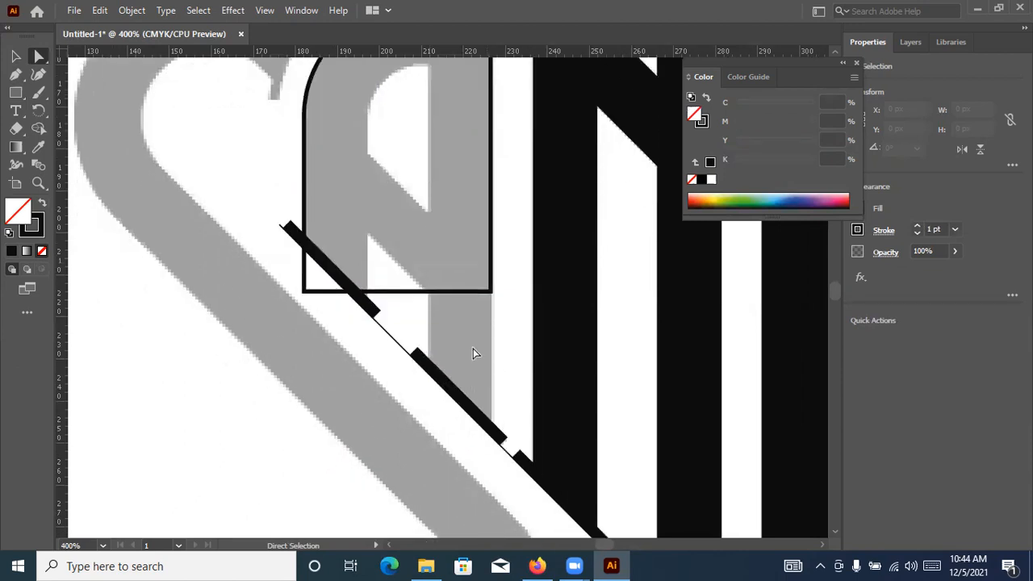
scroll(470, 388, up, 3)
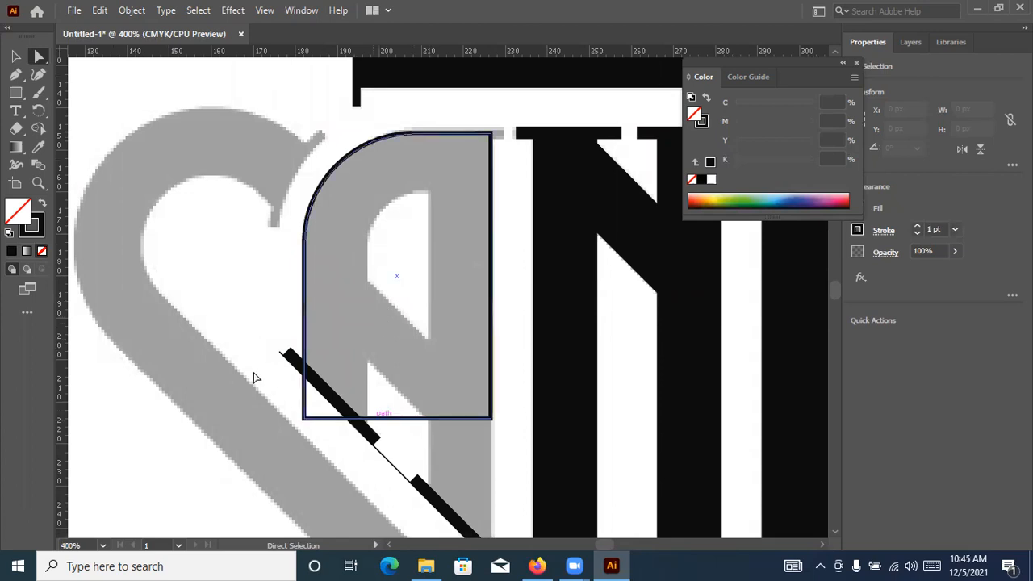
click(305, 420)
key(Up)
key(Up)
key(Up)
key(Up)
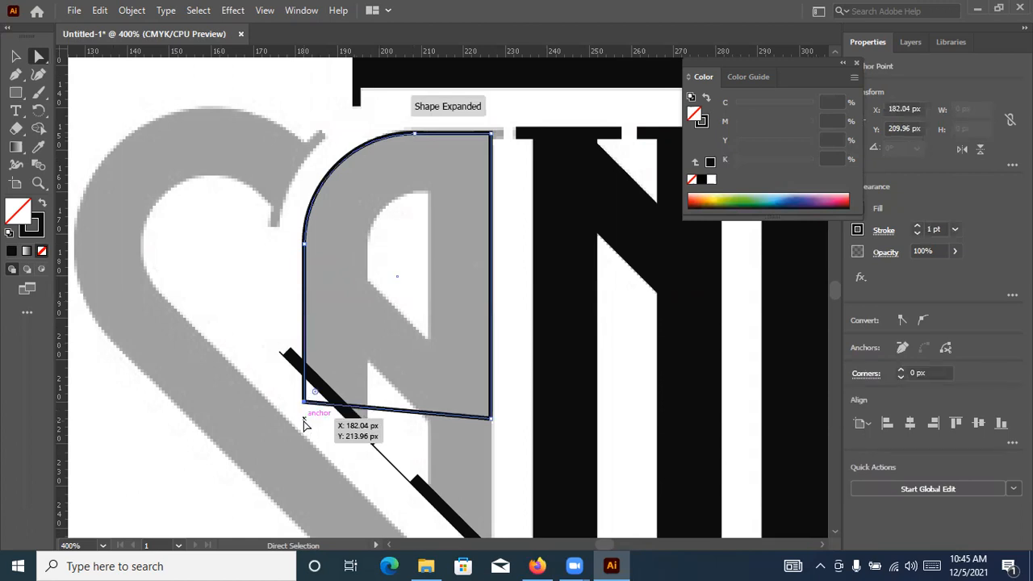
key(Up)
key(Up)
key(Up)
key(Up)
key(Up)
key(Up)
key(Up)
key(Up)
key(Up)
key(Up)
key(Up)
key(Up)
key(Up)
key(Up)
key(Up)
key(Up)
key(Up)
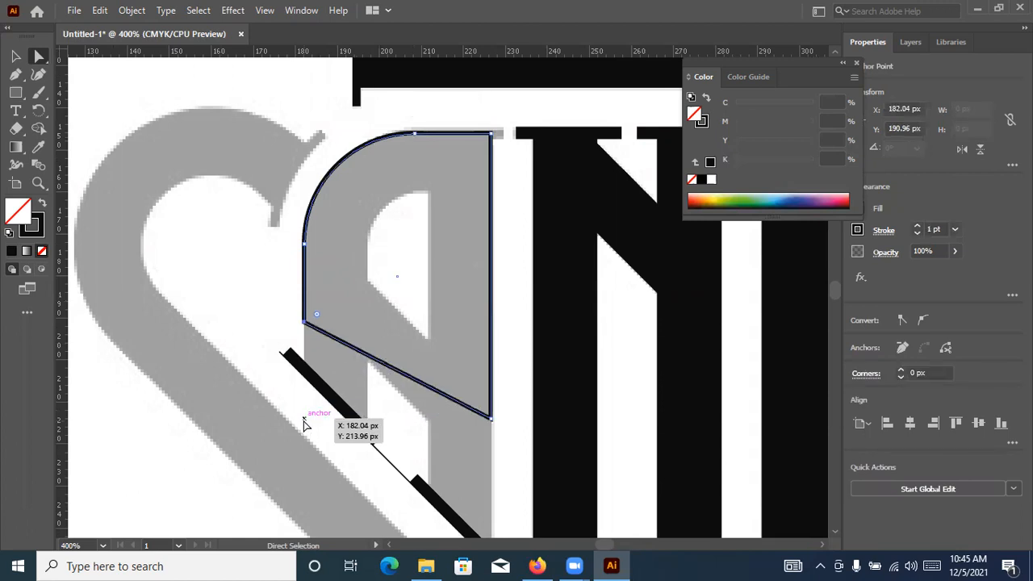
key(Down)
key(Down)
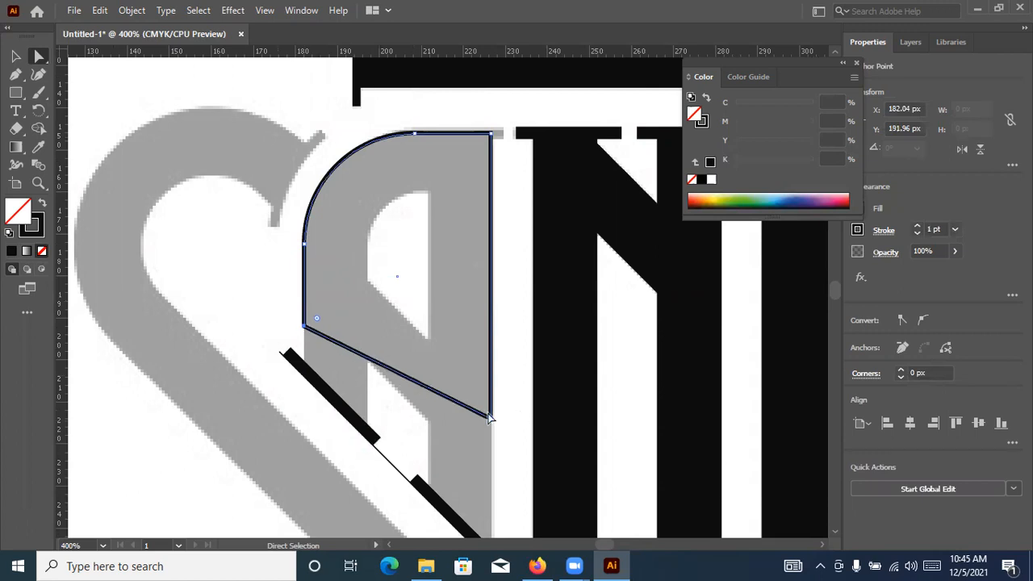
Move the left A outline's lower-right anchor point straight down to Y 224.96 px
click(491, 418)
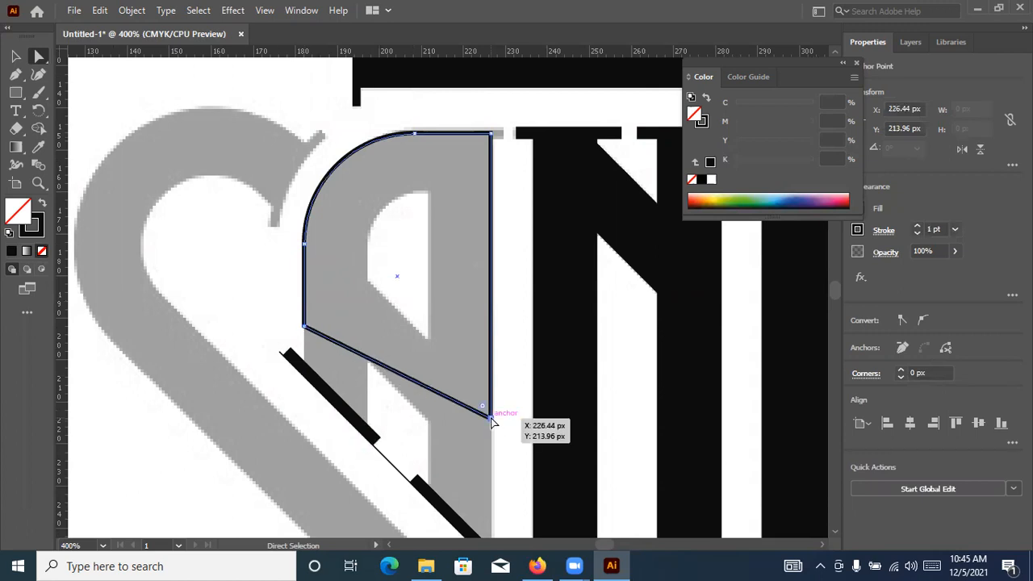
key(Down)
key(Down)
key(Down)
key(Down)
key(Down)
key(Down)
key(Down)
key(Down)
key(Down)
key(Down)
key(Down)
key(Down)
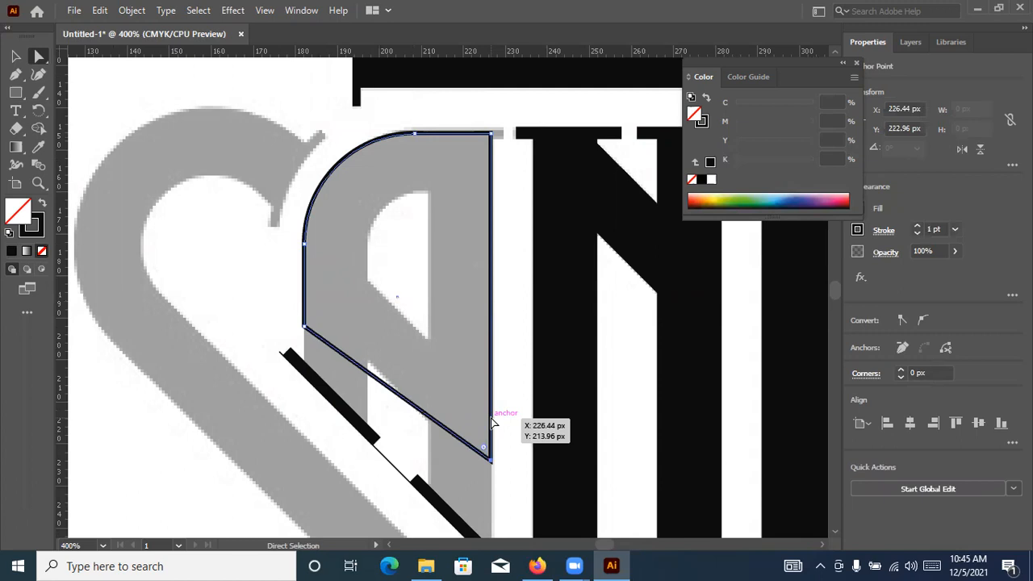
key(Down)
key(Down)
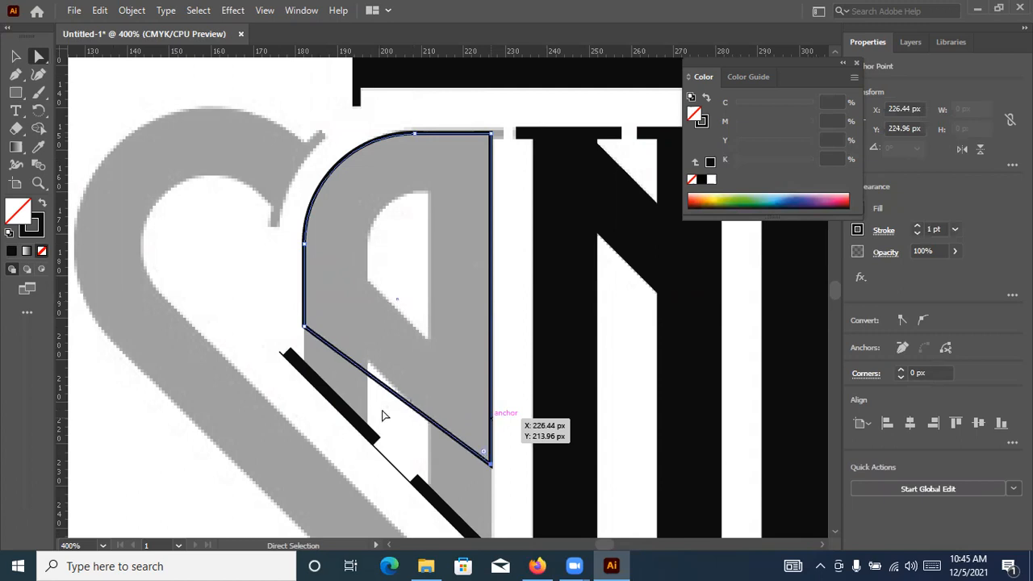
Refine the outline's slanted lower edge along the grey diagonal, with its left anchor at Y 185.96 px and right anchor at Y 227.96 px
click(305, 330)
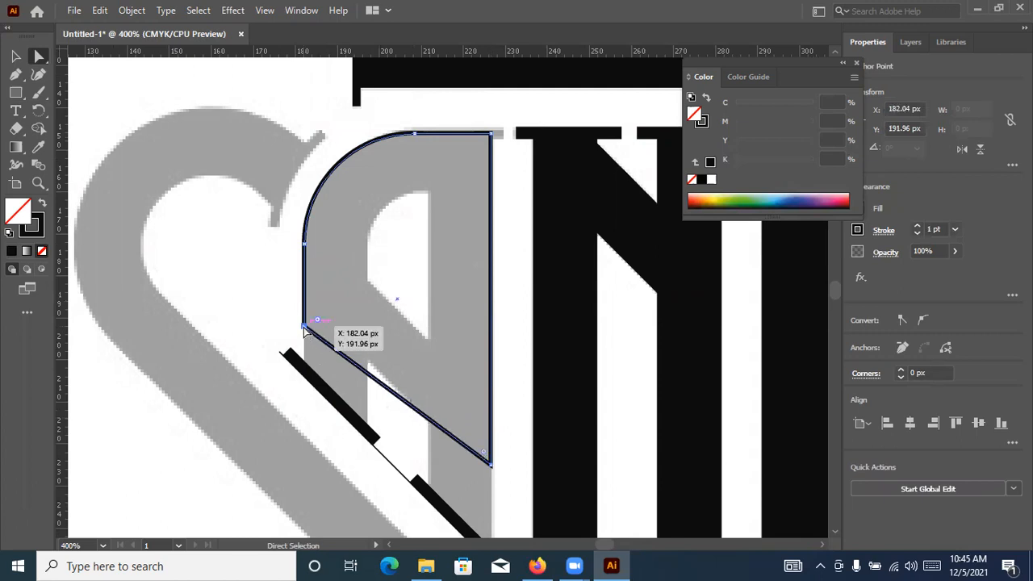
key(Up)
key(Up)
key(Up)
key(Up)
key(Up)
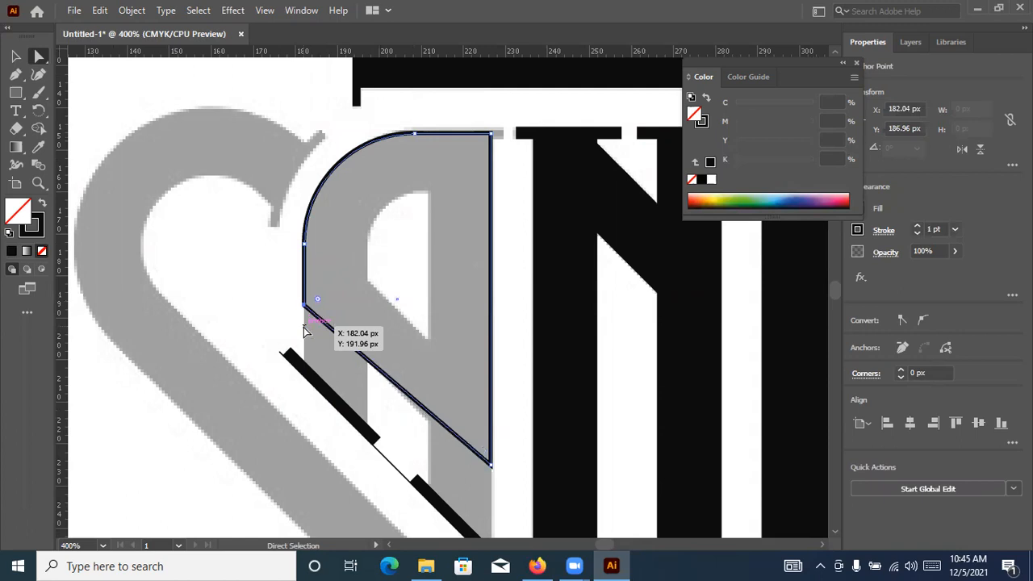
click(491, 466)
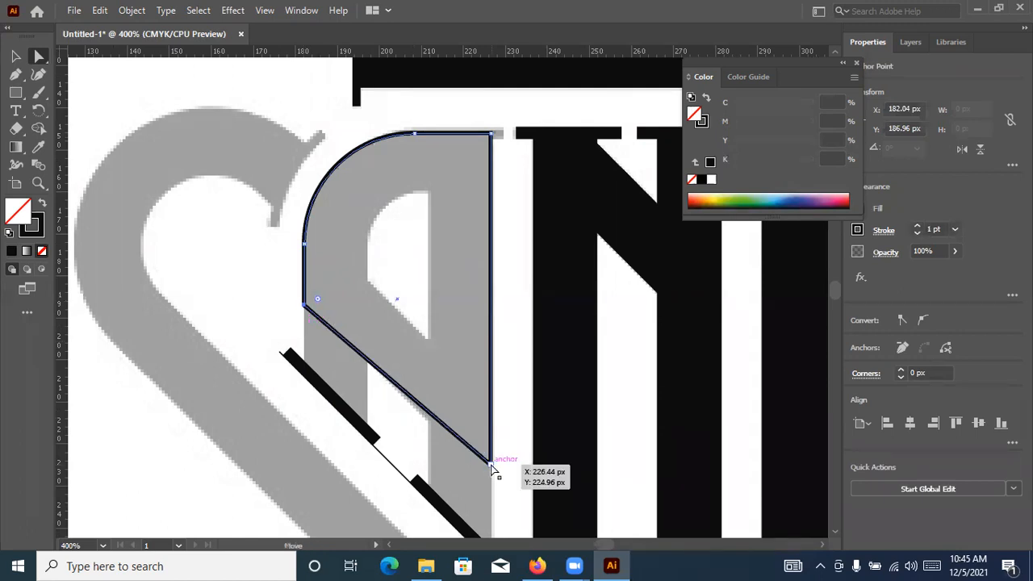
key(Down)
key(Down)
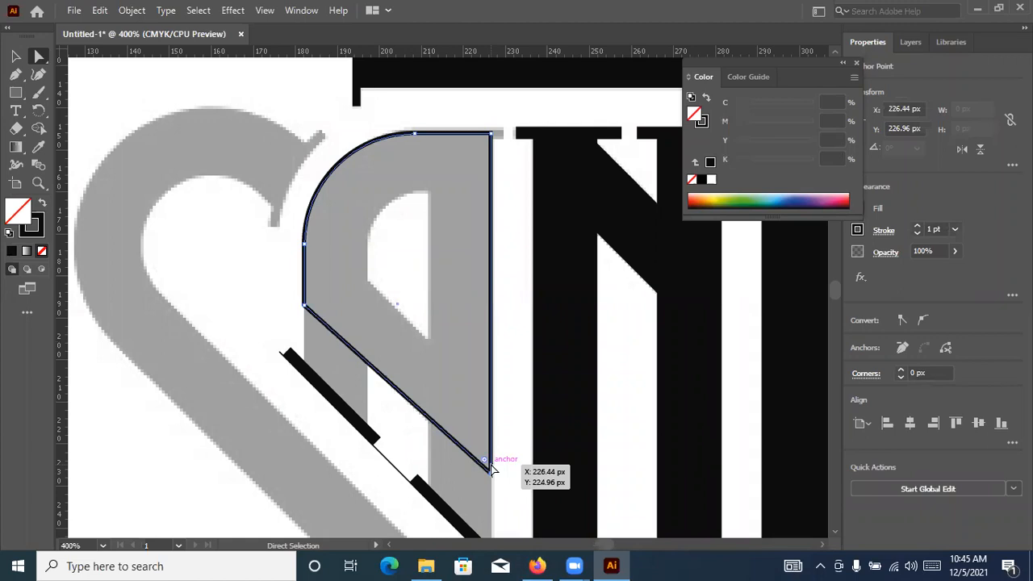
key(Down)
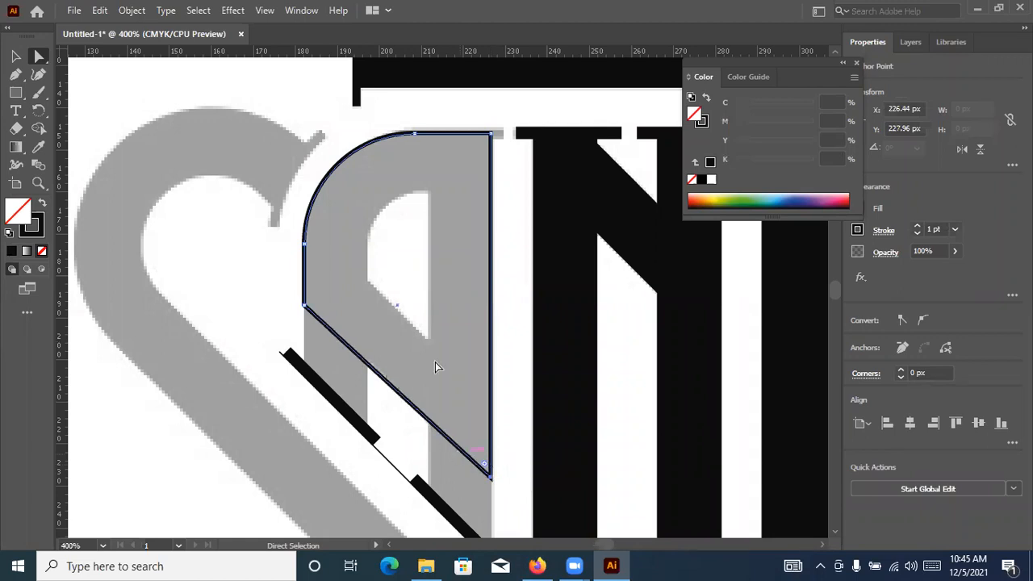
click(307, 305)
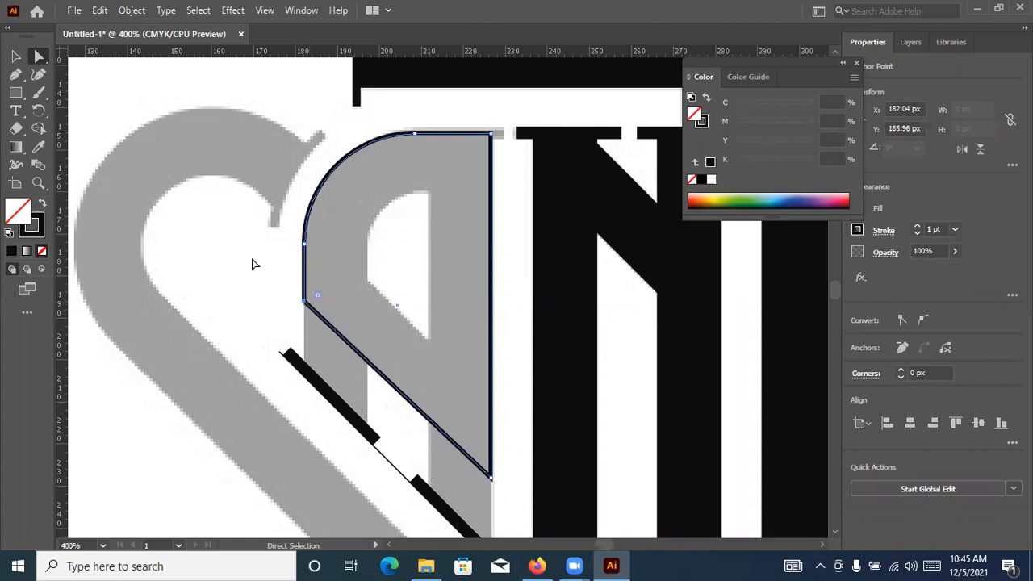
click(42, 204)
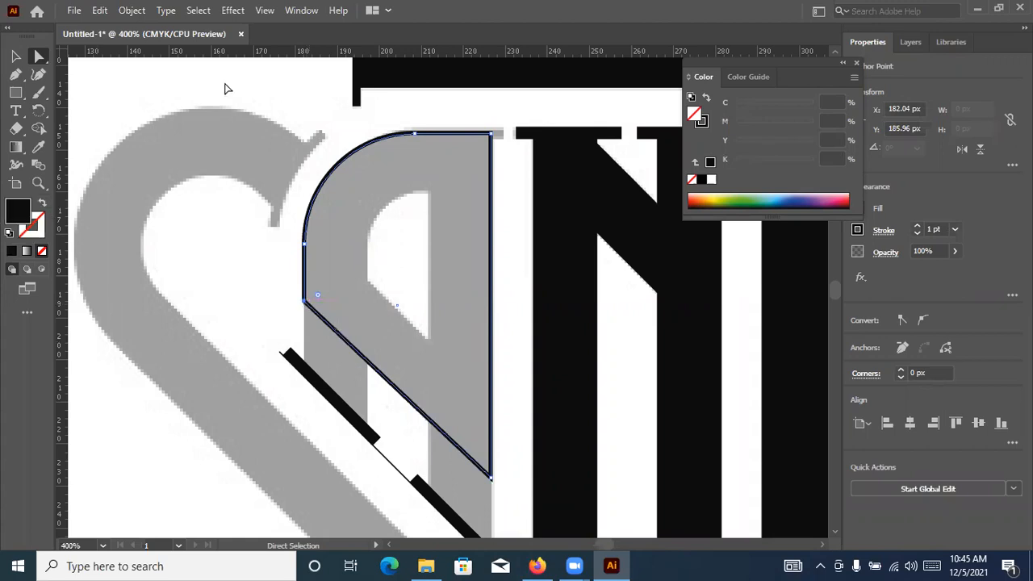
key(ctrl+z)
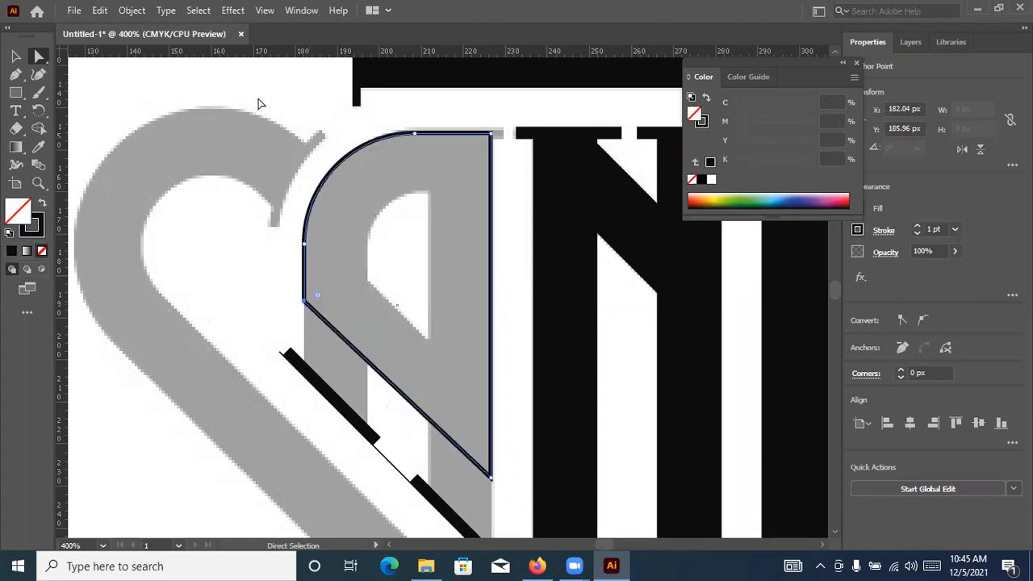
click(135, 108)
Draw a rectangle about 14.4 by 34.7 px over the A's inner opening and round its upper-left corner to match the curve
click(16, 92)
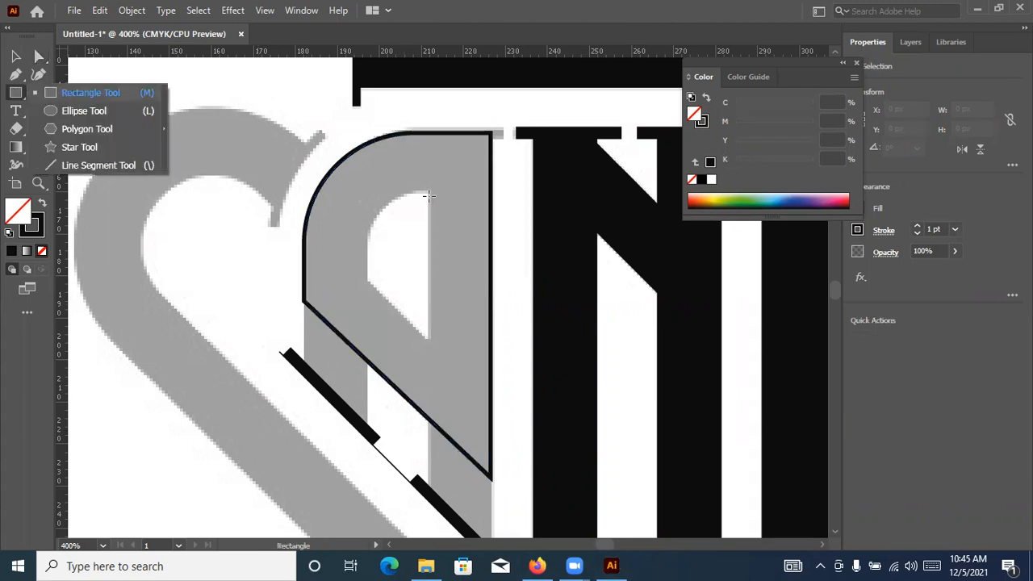
mouse_move(427, 192)
mouse_down()
mouse_move(424, 318)
mouse_move(368, 335)
mouse_up()
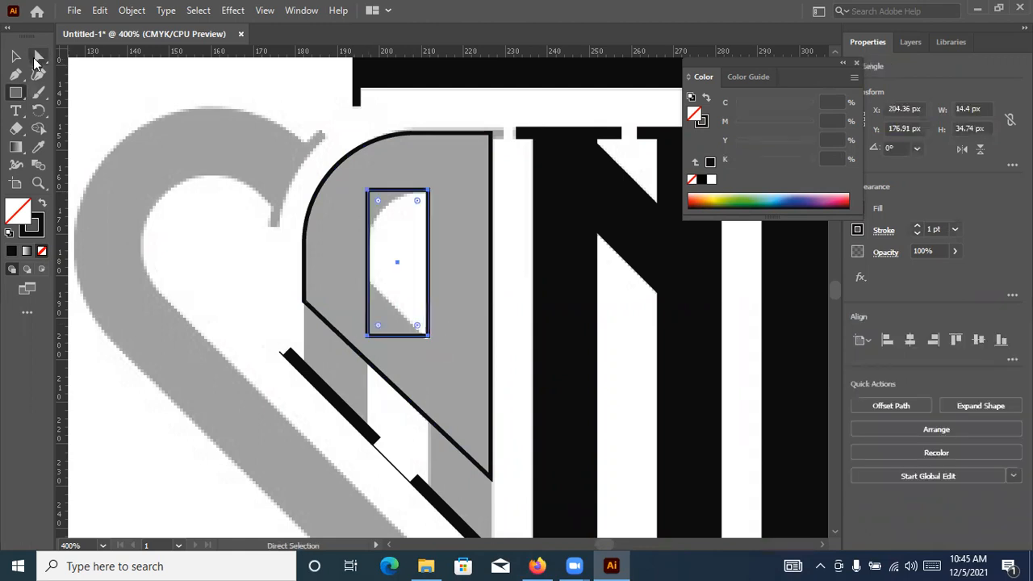
key(a)
drag(378, 202, 366, 342)
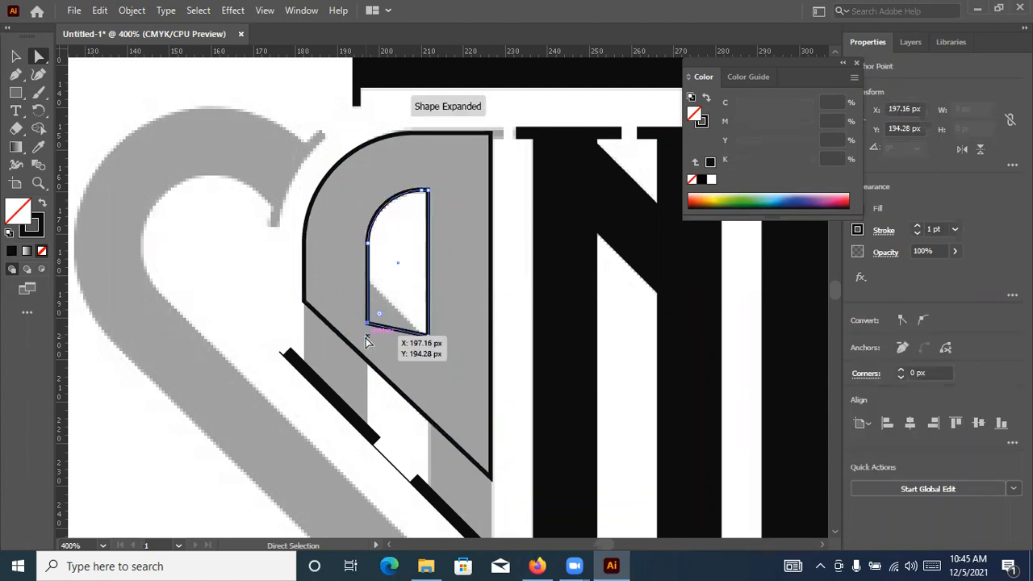
Slant the inner shape's lower edge by moving its left anchor up to Y 181.28 px and its right anchor down to Y 195.28 px
key(Up)
key(Up)
key(Up)
key(Up)
key(Up)
key(Up)
key(Up)
key(Up)
key(Up)
key(Up)
key(Up)
key(Up)
key(Up)
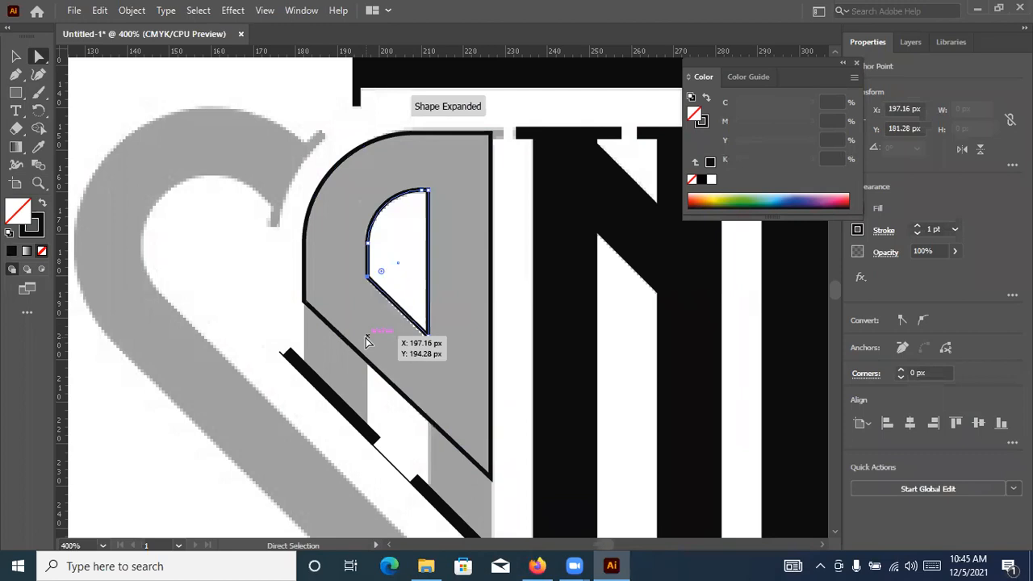
click(428, 339)
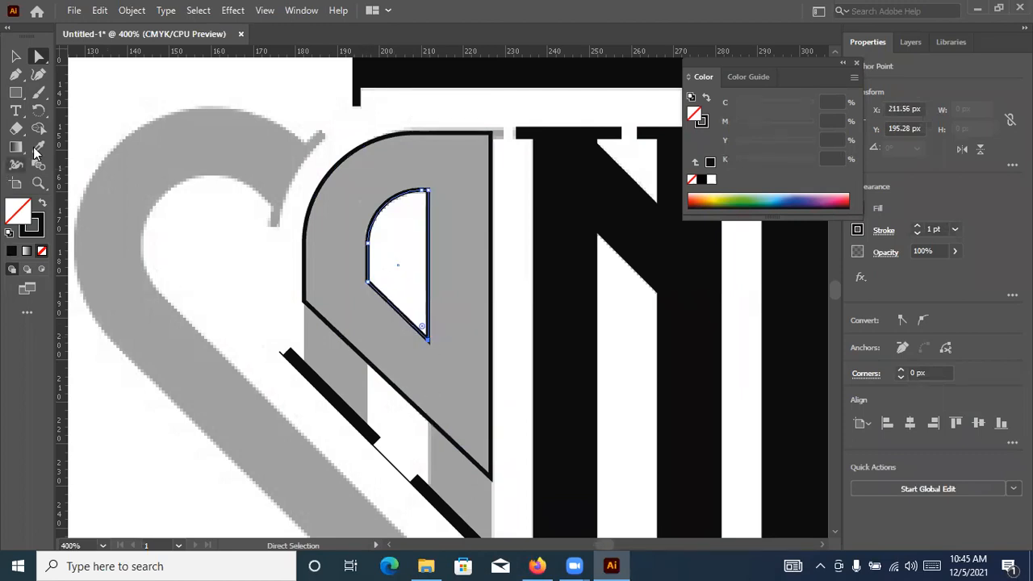
Give the inner opening shape a white fill and no stroke by sampling the white background with the Eyedropper
click(36, 149)
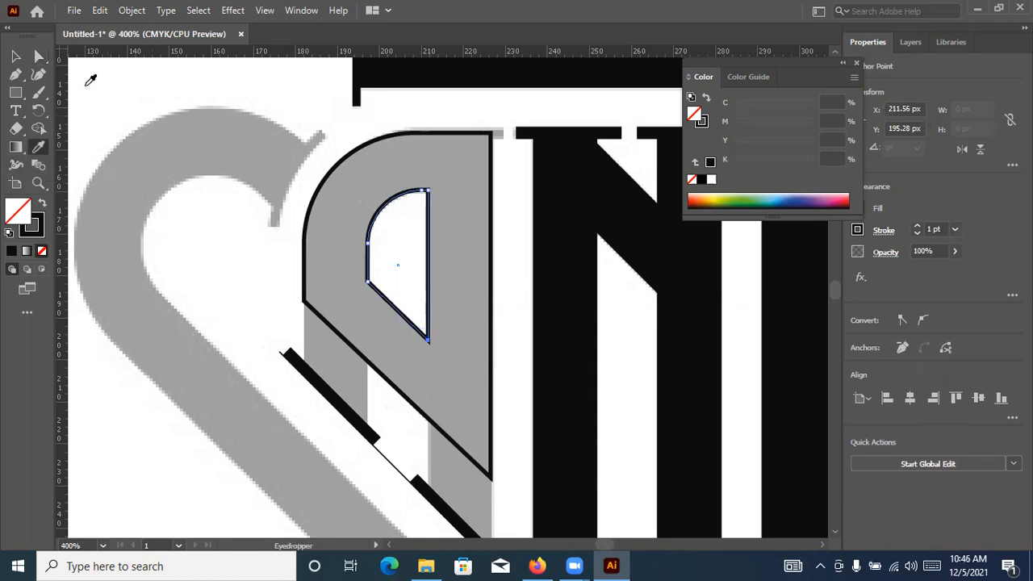
click(17, 57)
click(133, 70)
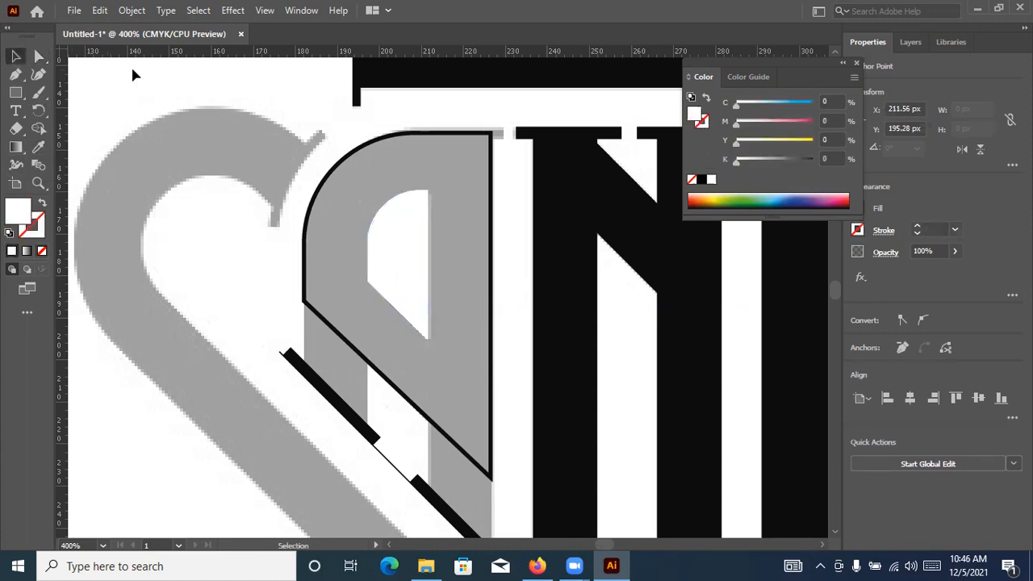
key(v)
Draw a stroke-only rectangle about 14.9 by 36 px over the A's grey right leg, from the outline past the slanted serif
click(306, 305)
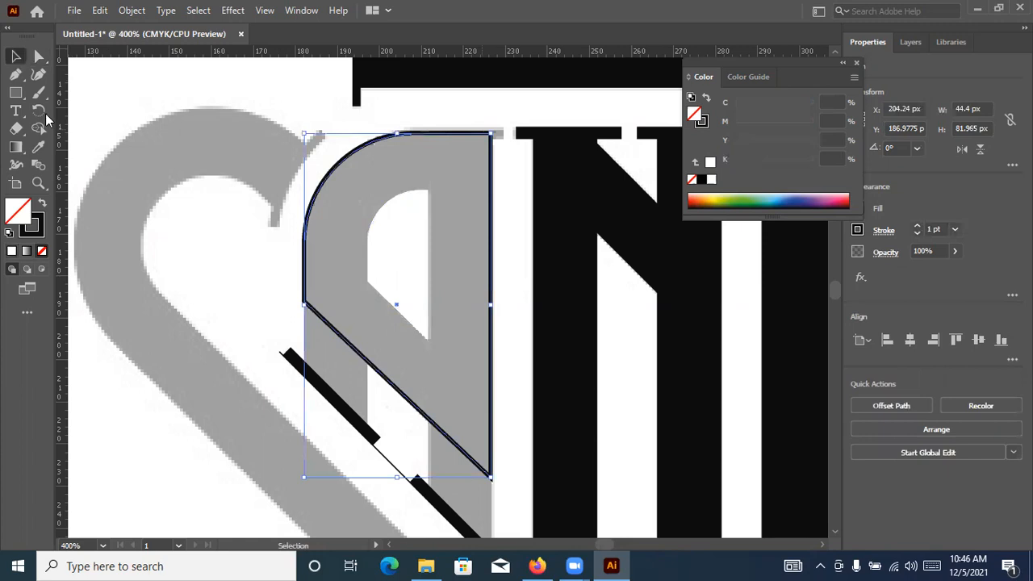
click(15, 94)
scroll(493, 382, up, 2)
scroll(491, 381, up, 1)
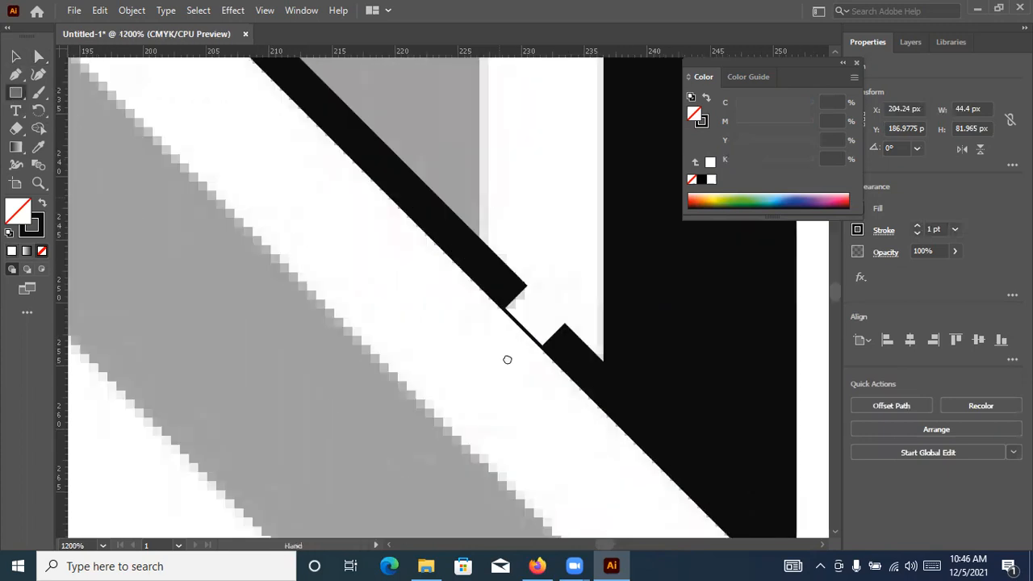
drag(422, 150, 438, 330)
drag(314, 127, 307, 175)
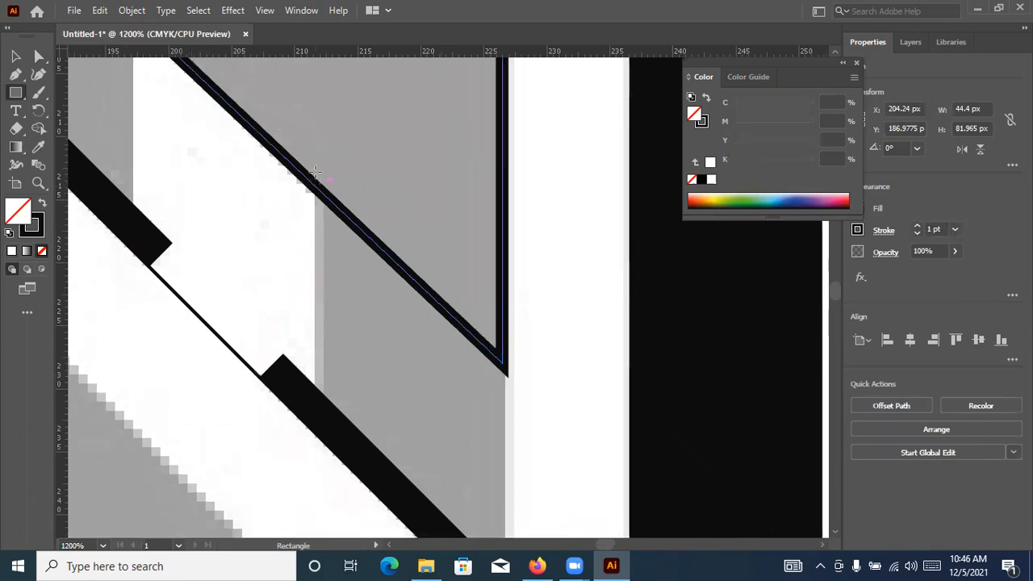
drag(315, 159, 502, 513)
scroll(526, 495, down, 4)
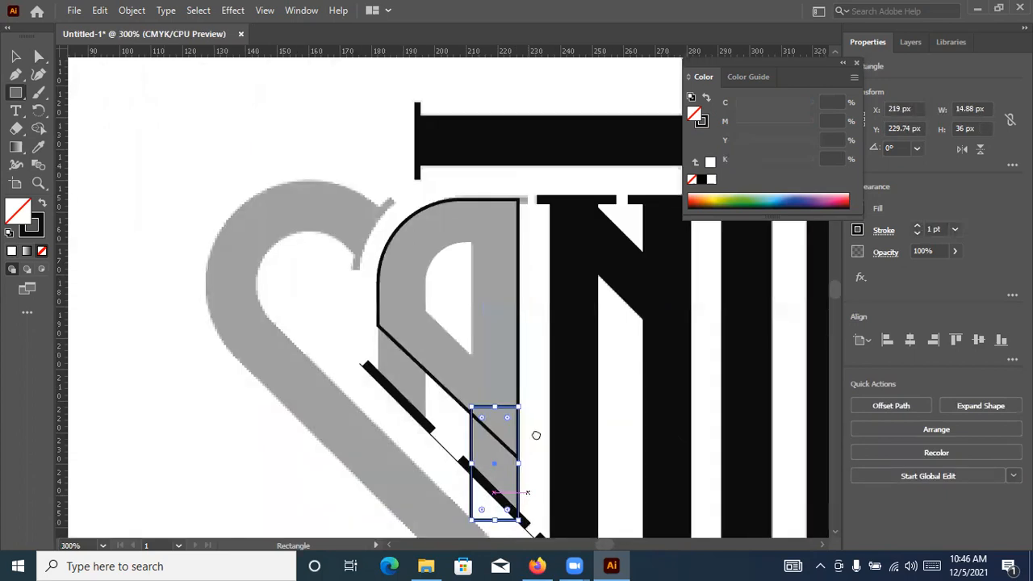
Draw a stroke-only rectangle about 15.1 by 42.3 px over the A's grey left leg, reaching past the slanted serif
scroll(329, 239, down, 3)
scroll(415, 230, up, 5)
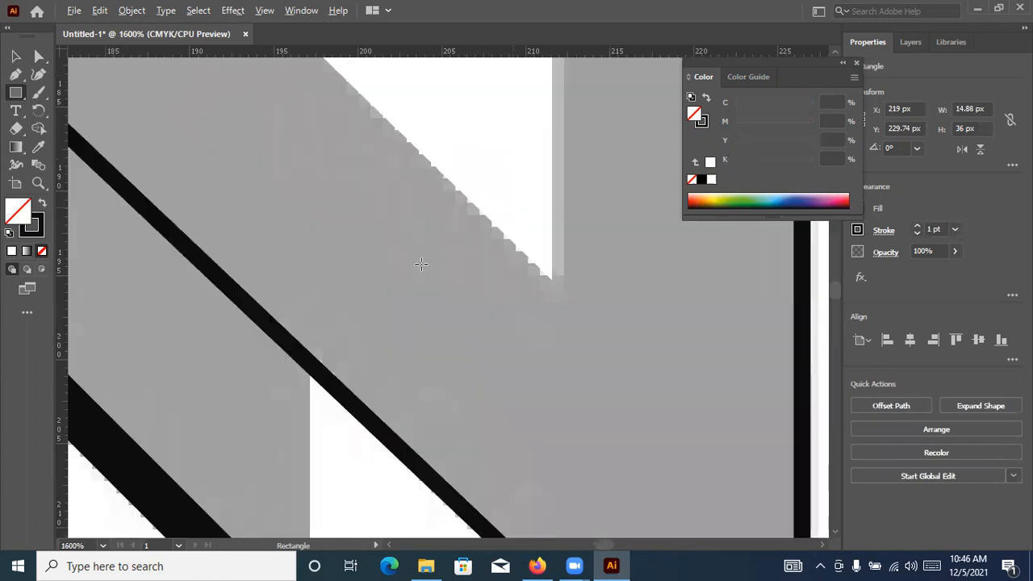
scroll(430, 260, down, 2)
drag(240, 175, 477, 497)
drag(520, 530, 521, 530)
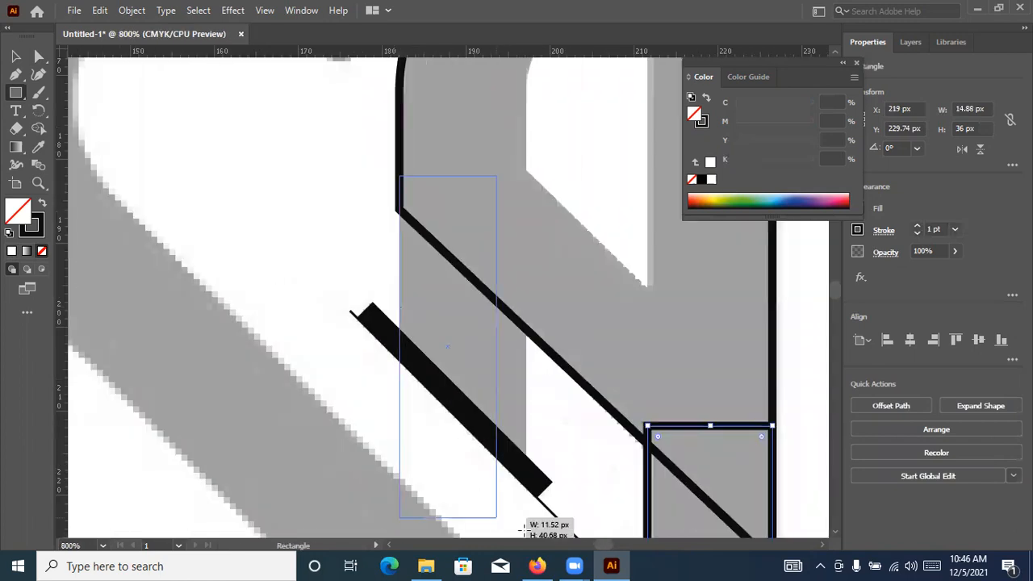
drag(465, 436, 528, 530)
key(v)
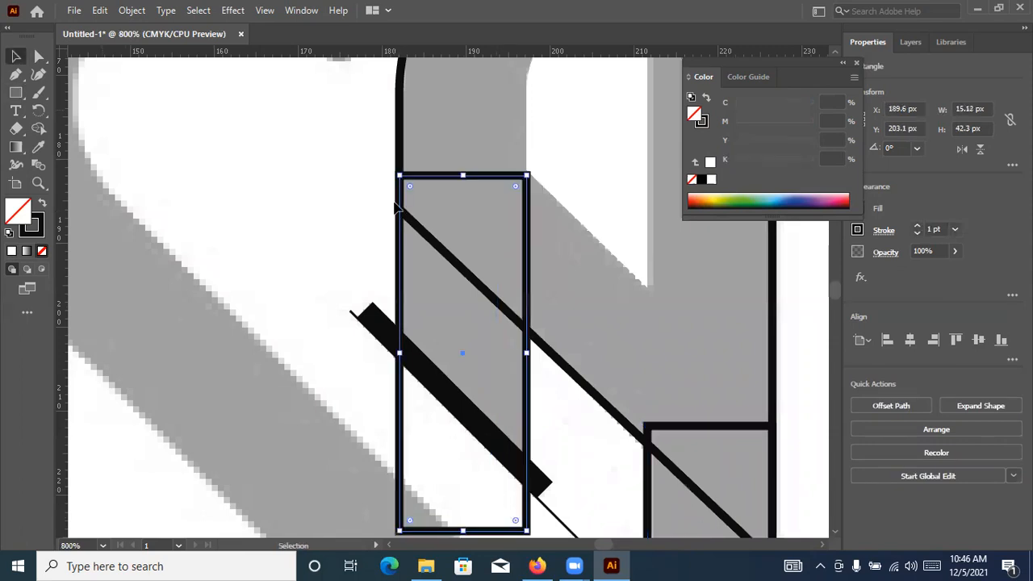
Select the A's outline, both leg rectangles and the two slanted serif bars together
scroll(419, 228, down, 3)
scroll(468, 302, up, 1)
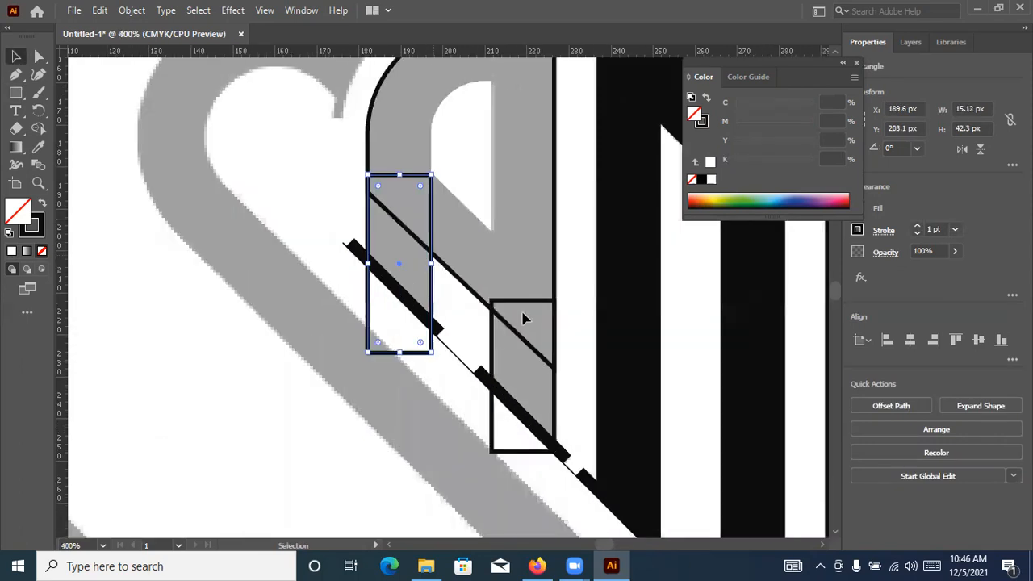
shift+click(533, 304)
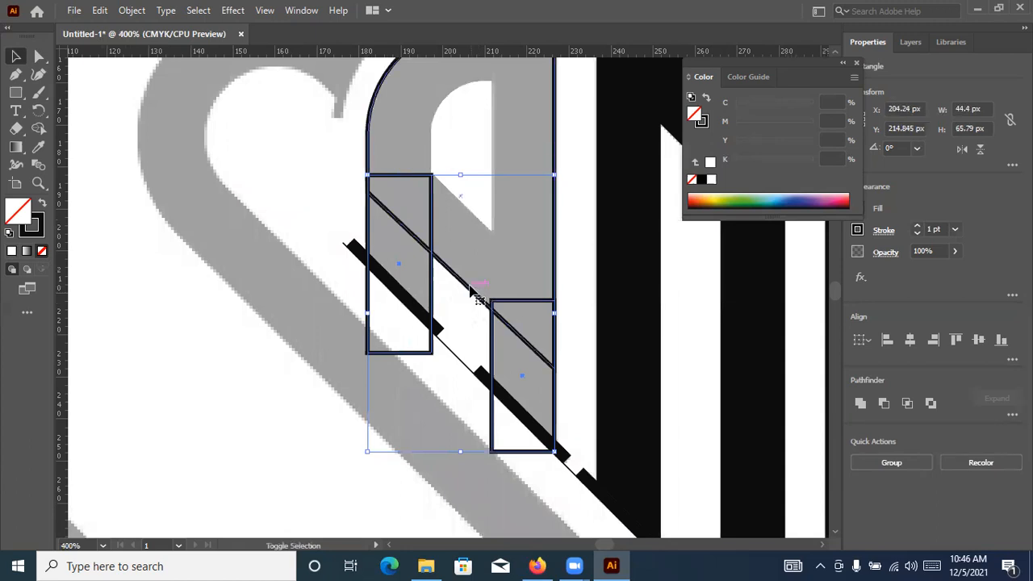
key(shift+m)
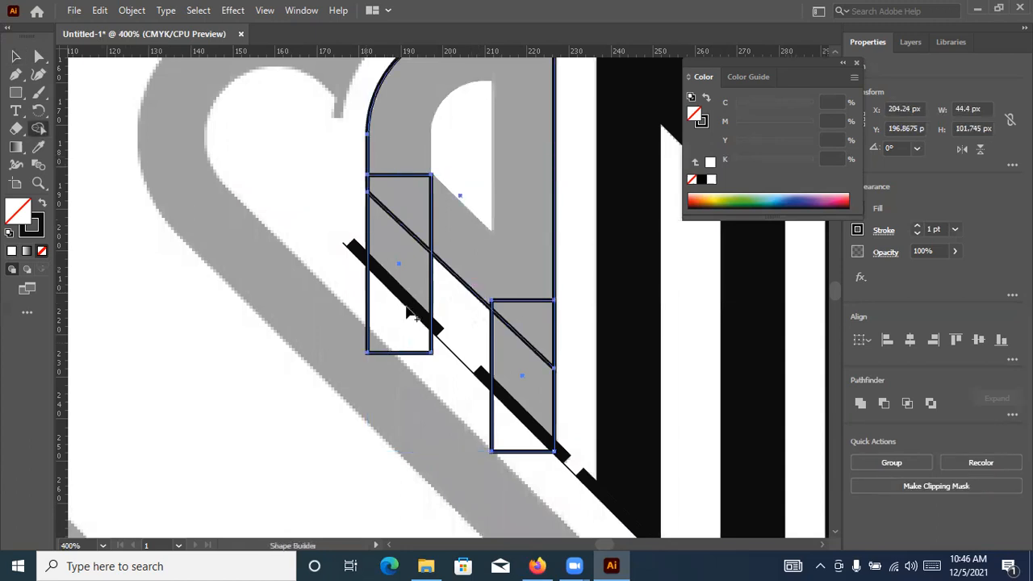
key(v)
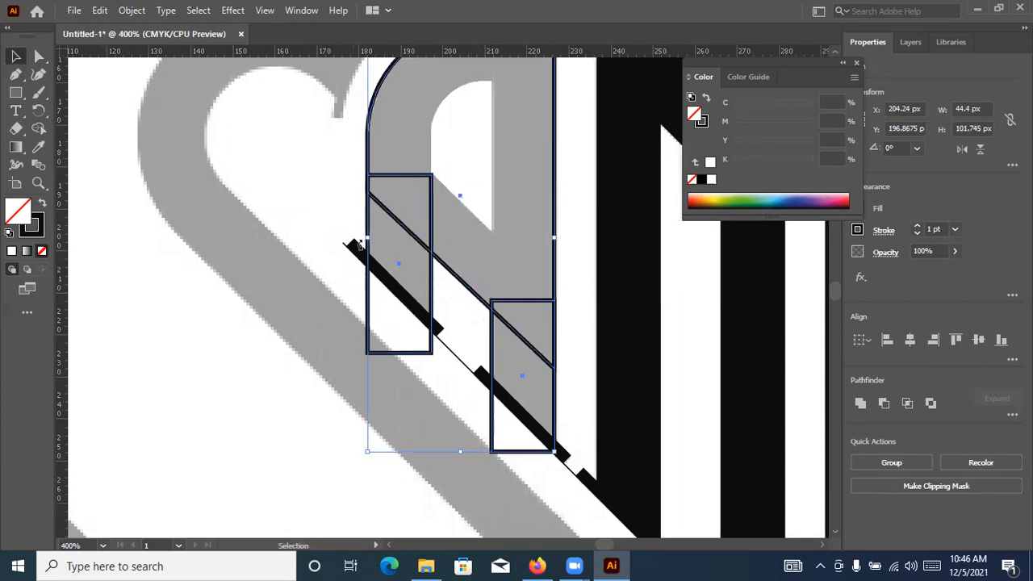
shift+click(490, 385)
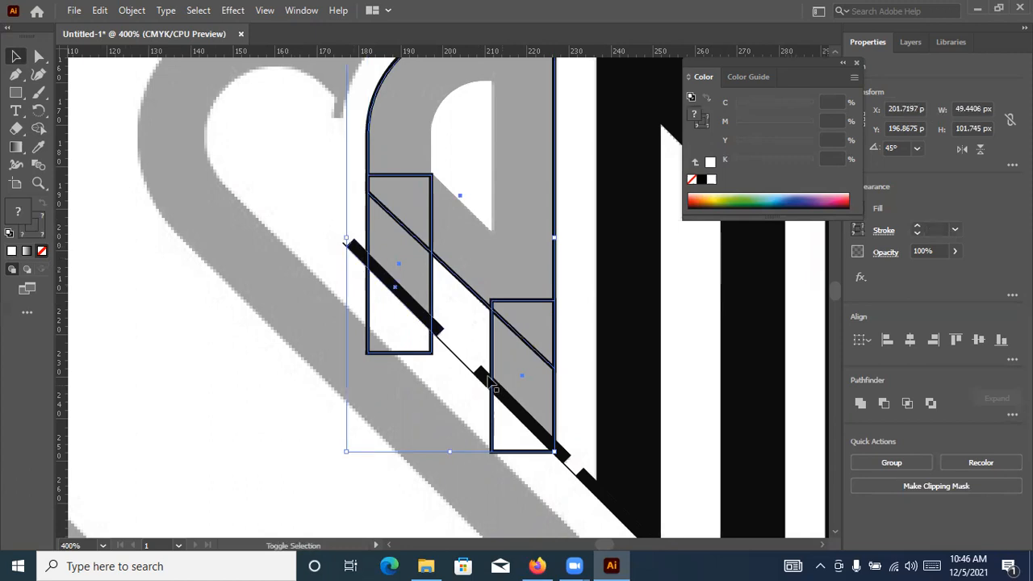
shift+click(490, 383)
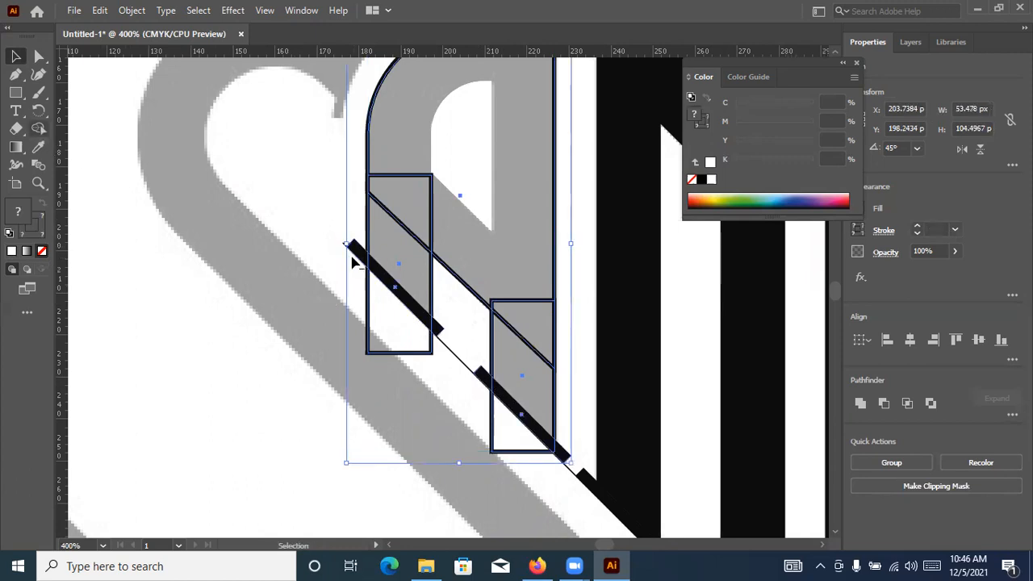
Remove the leg rectangles' ends beyond the slanted serifs and merge both legs into the A's body with Shape Builder
key(ctrl+=)
key(shift+m)
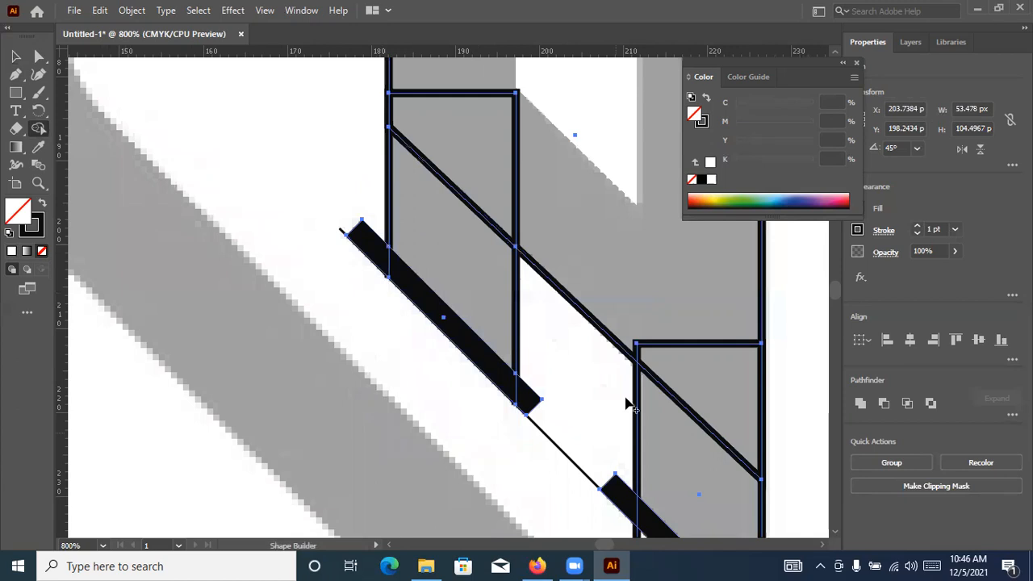
scroll(622, 444, down, 3)
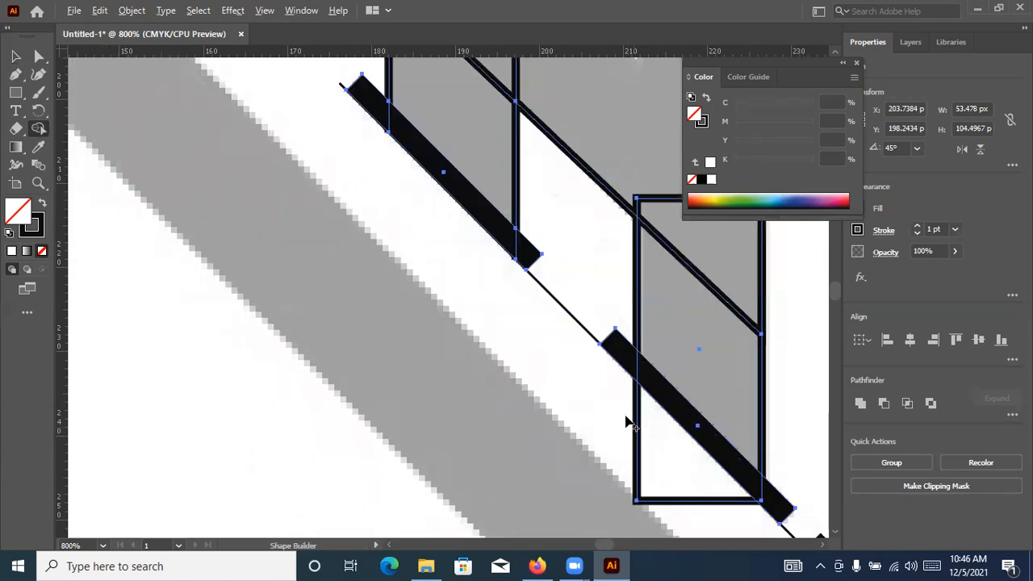
alt+click(628, 420)
scroll(629, 420, up, 6)
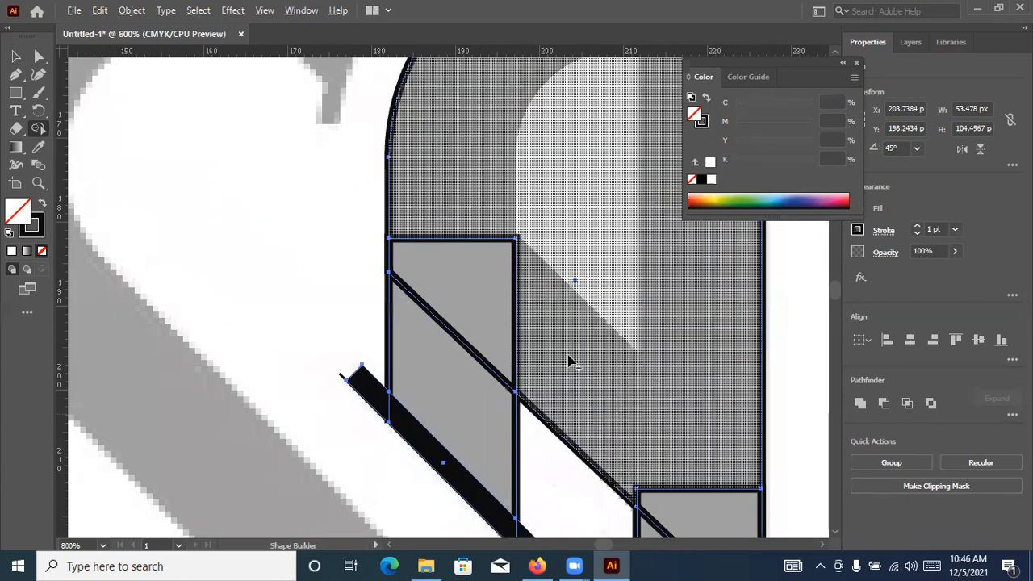
key(ctrl+minus)
drag(545, 280, 537, 390)
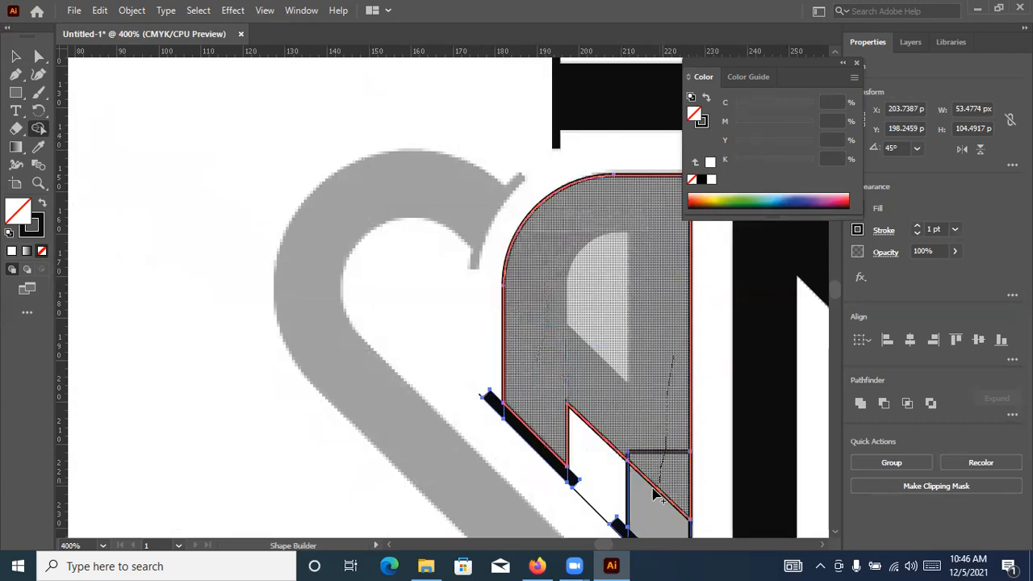
scroll(637, 429, down, 1)
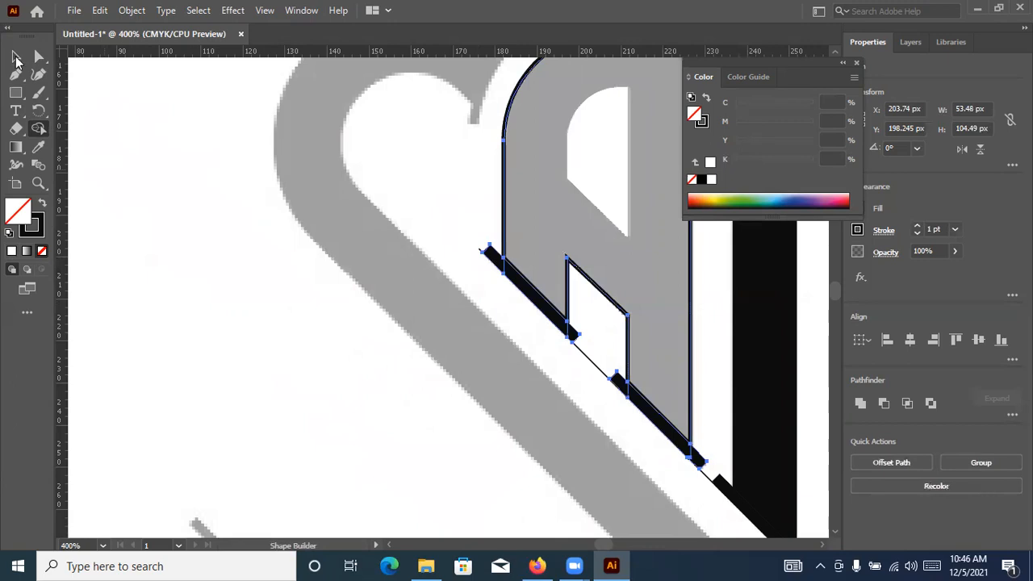
Swap the merged A shape's fill and stroke to give it a black fill and no stroke
click(16, 57)
click(405, 206)
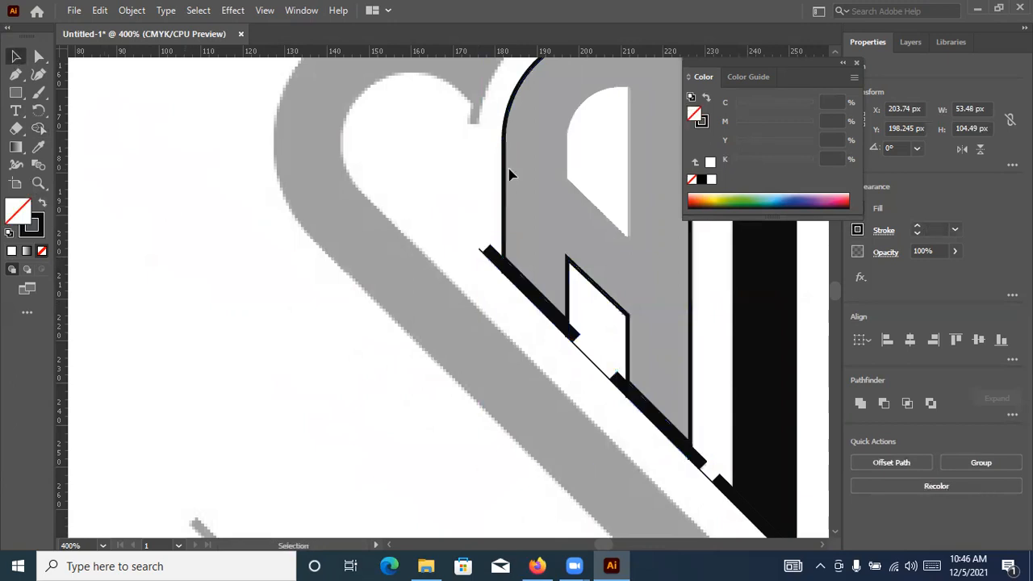
click(506, 171)
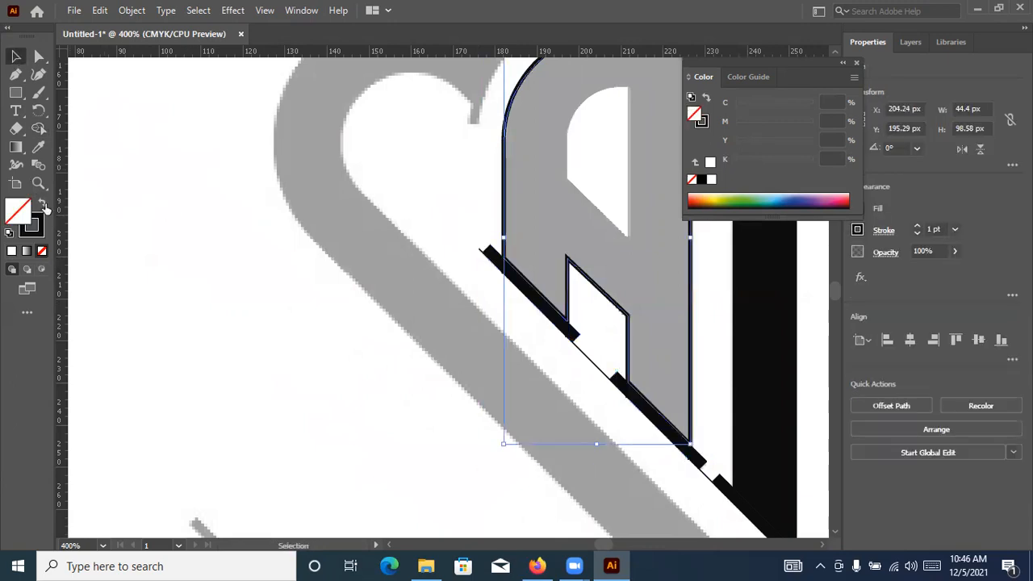
key(shift+x)
click(268, 364)
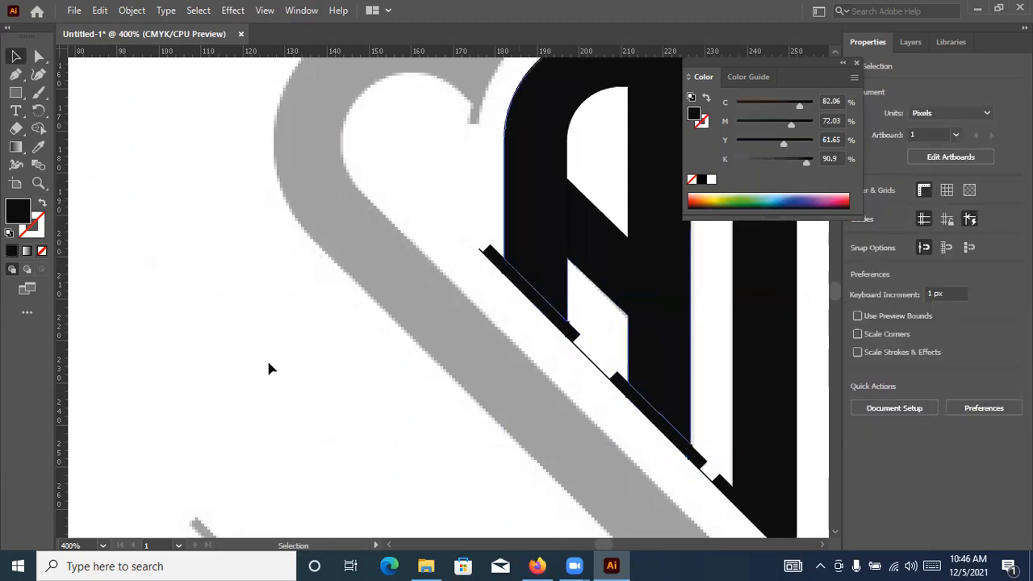
key(ctrl+minus)
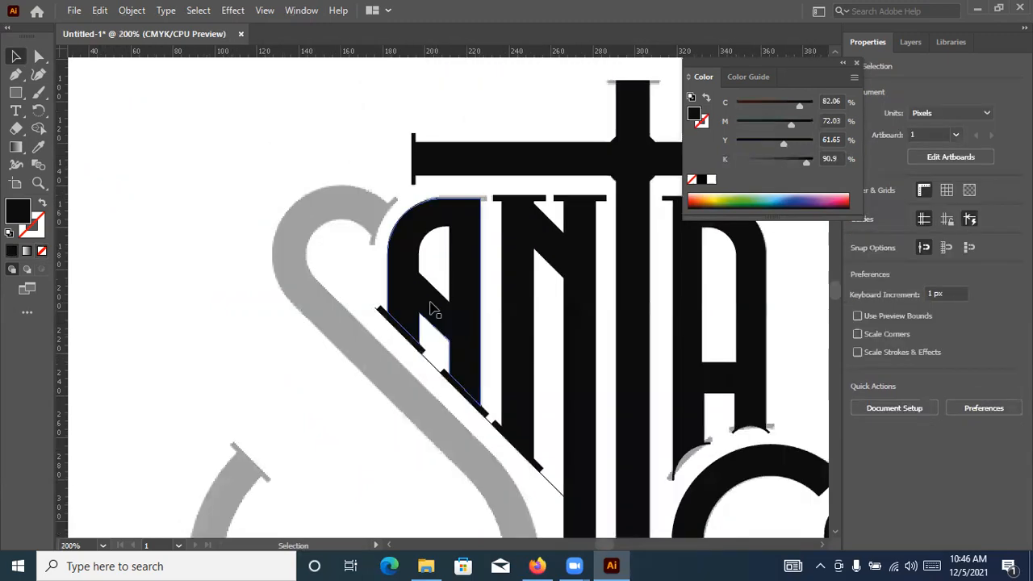
Unlock all locked objects, including the thin diagonal guide line, and lock only the reference image again
alt+scroll(475, 388, up, 2)
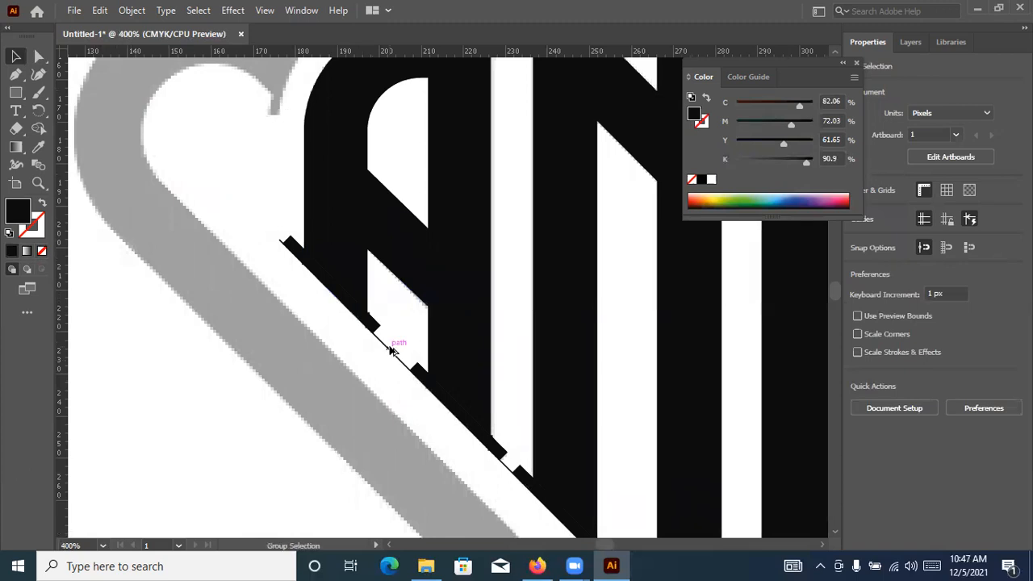
click(394, 352)
key(ctrl+1)
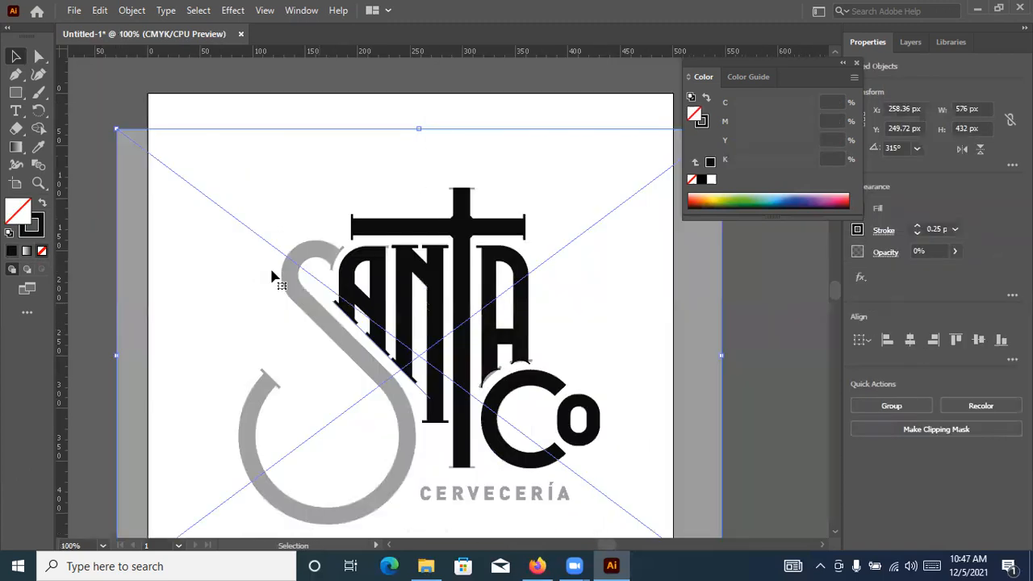
click(89, 169)
click(142, 189)
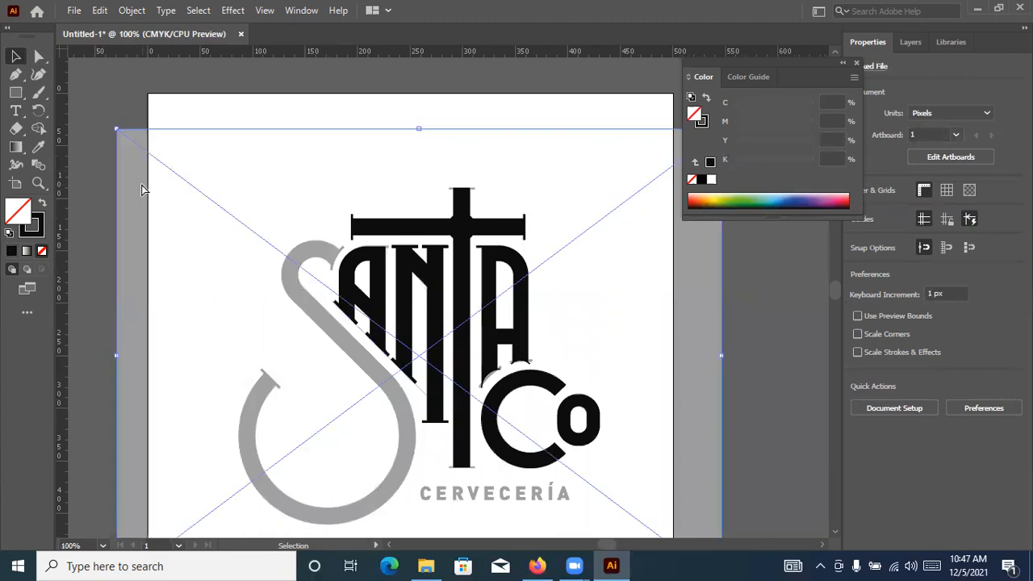
key(ctrl+2)
Delete the thin diagonal guide line running along the slanted serifs
scroll(480, 348, up, 3)
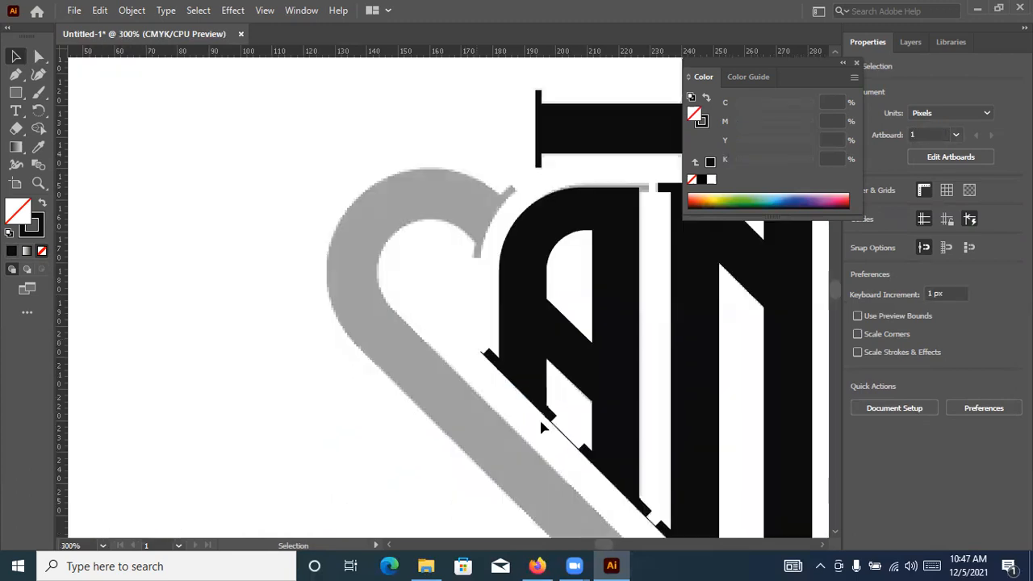
click(566, 439)
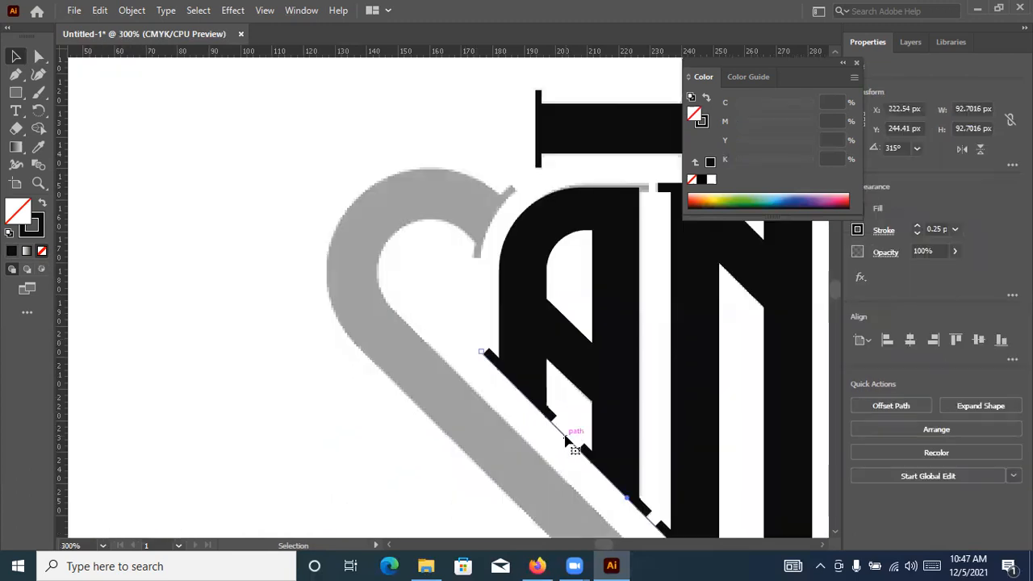
key(Delete)
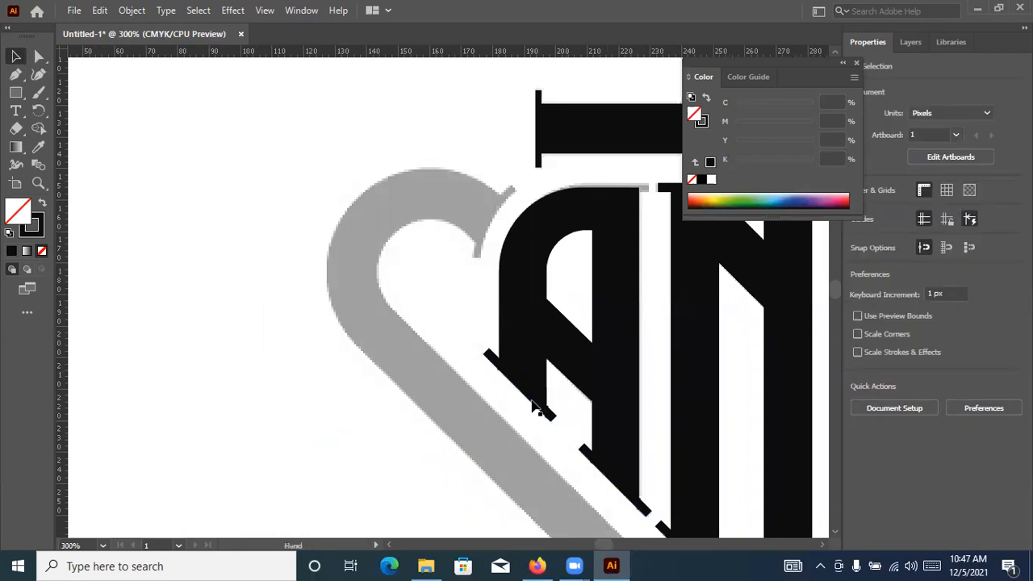
Draw a small serif rectangle about 3 by 1.4 px at the A's upper-right corner, with black fill and no stroke
scroll(543, 336, up, 3)
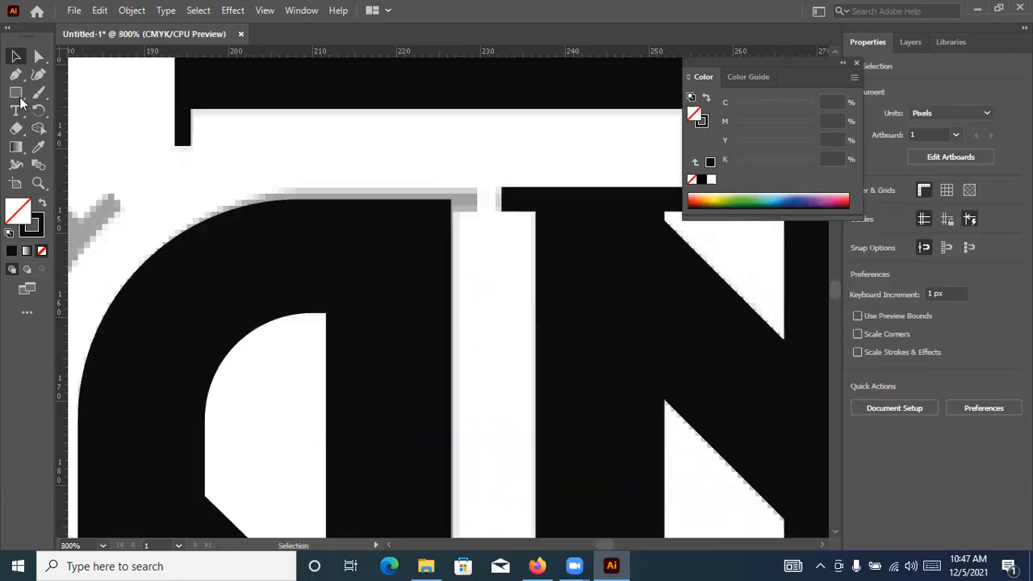
key(m)
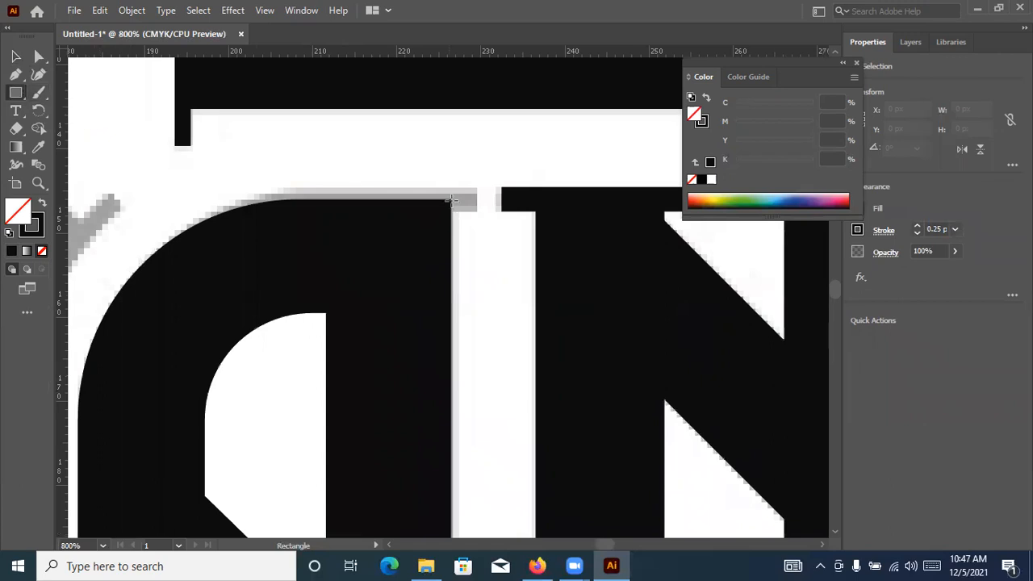
drag(451, 201, 476, 210)
drag(471, 212, 477, 212)
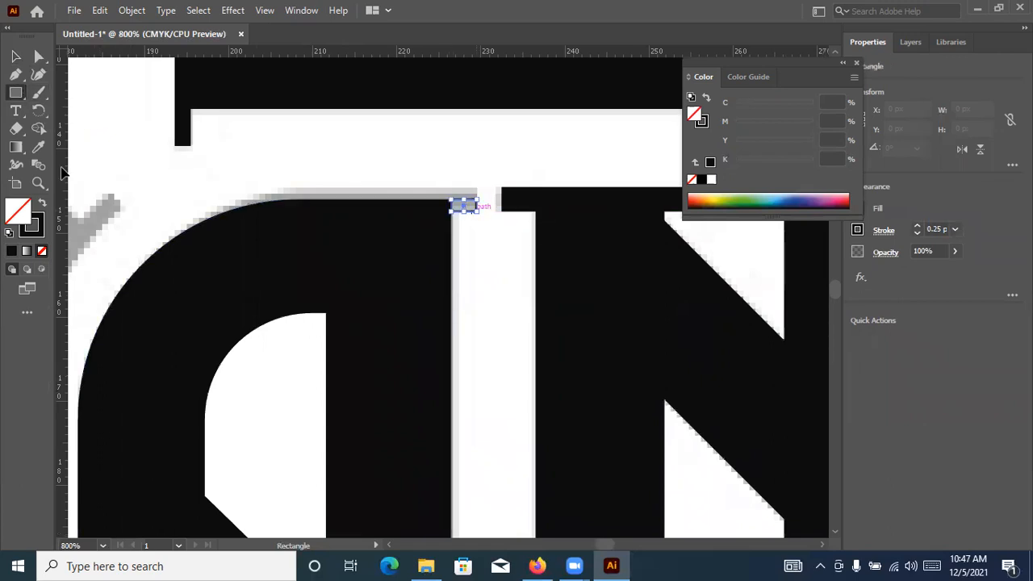
key(shift+x)
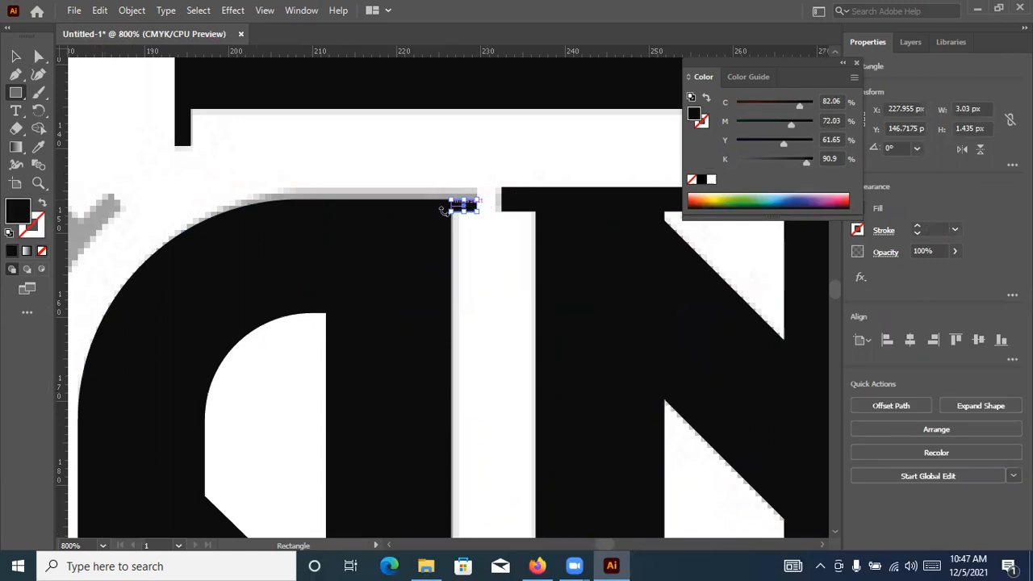
key(ctrl+plus)
key(ctrl+plus)
drag(447, 180, 449, 177)
key(v)
click(662, 284)
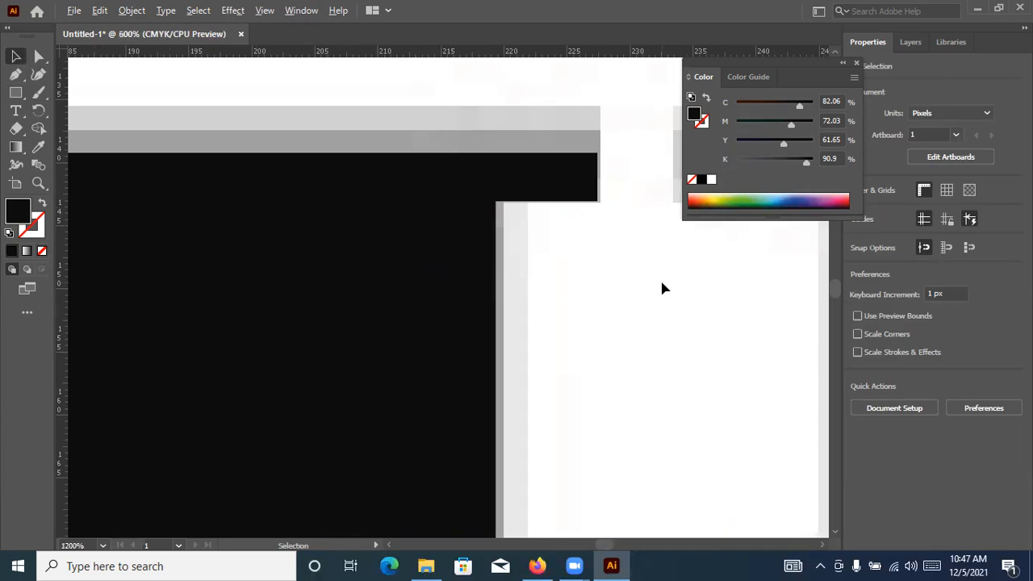
scroll(662, 284, down, 7)
scroll(486, 258, down, 2)
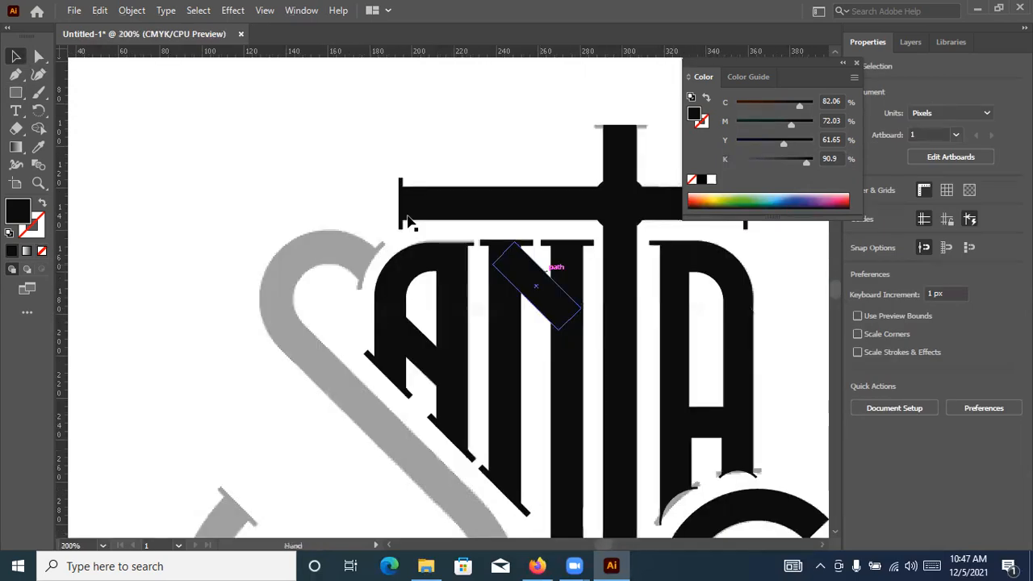
scroll(434, 226, up, 1)
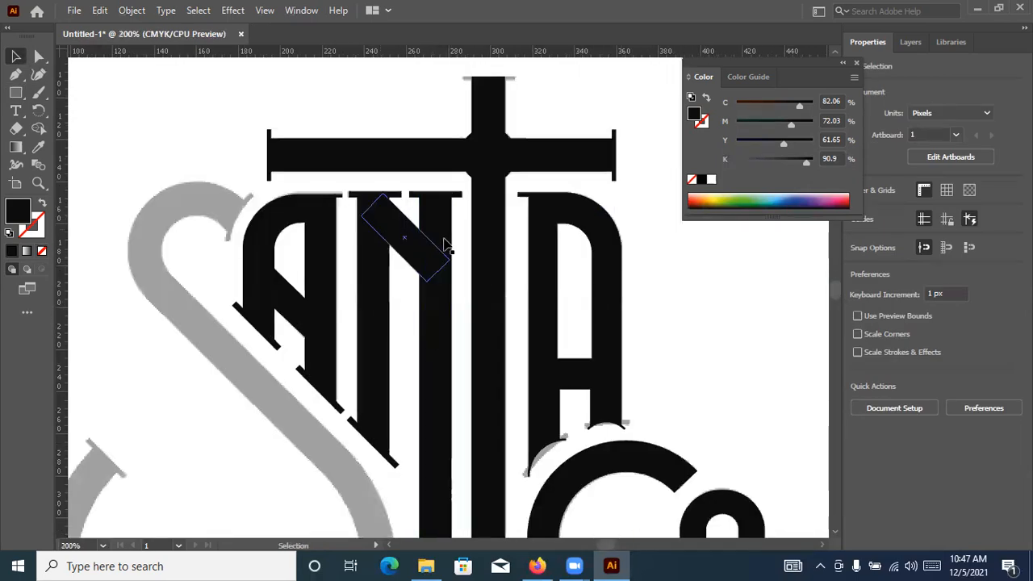
drag(386, 193, 379, 193)
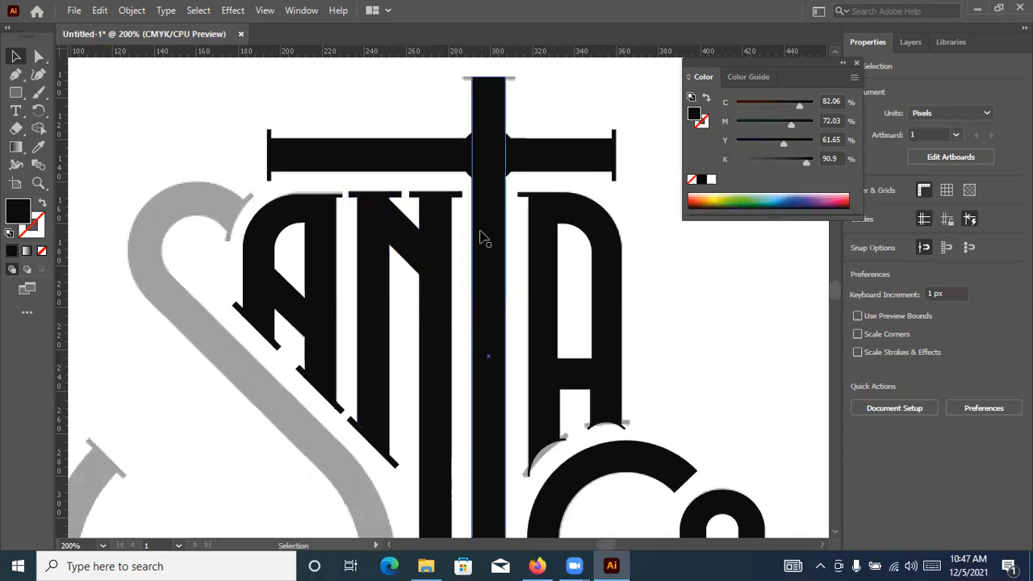
scroll(485, 226, down, 1)
scroll(549, 173, down, 2)
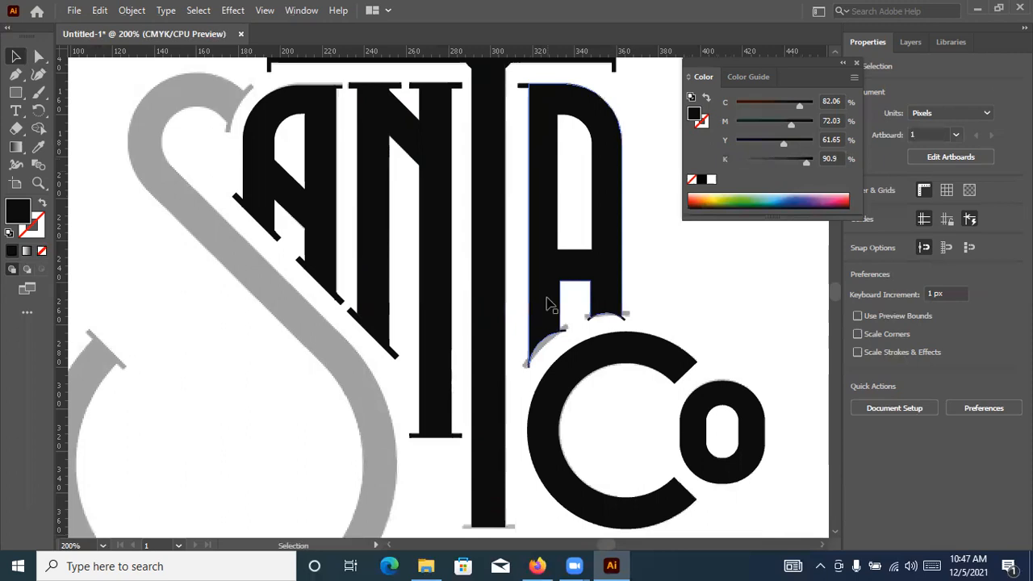
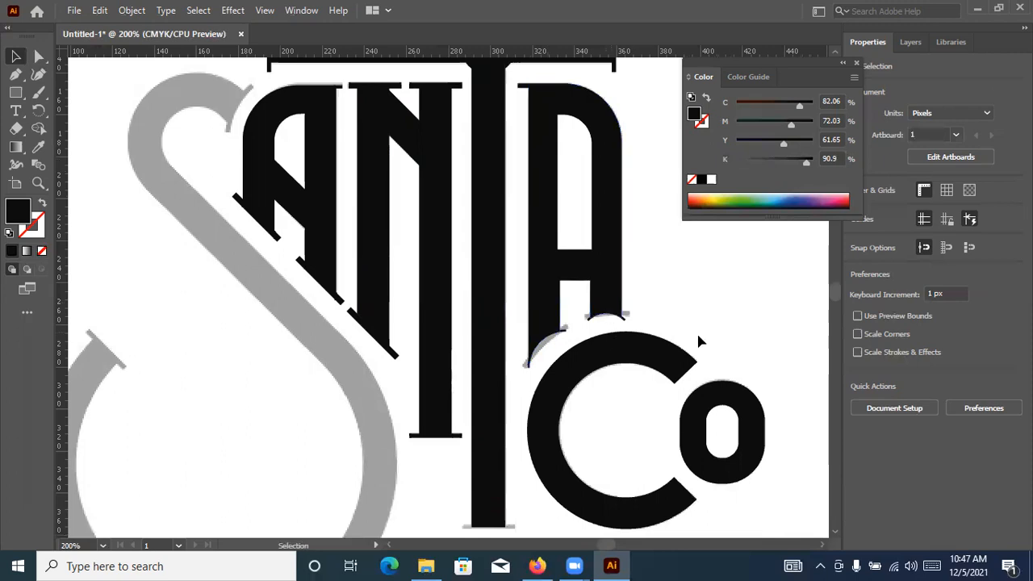
Group the outer and inner shapes of the small o beside the C
scroll(587, 340, down, 1)
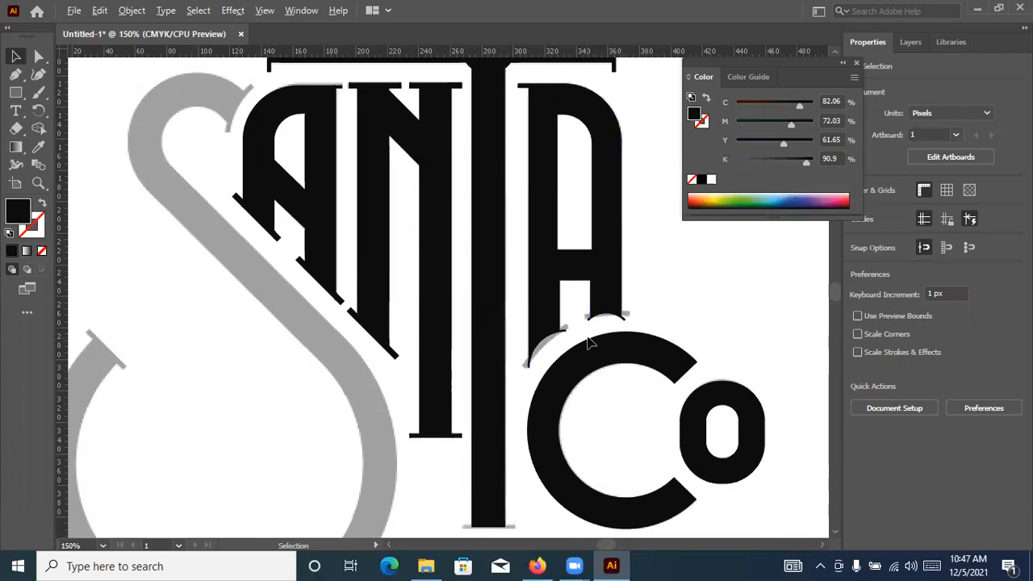
scroll(688, 430, down, 1)
scroll(687, 428, up, 2)
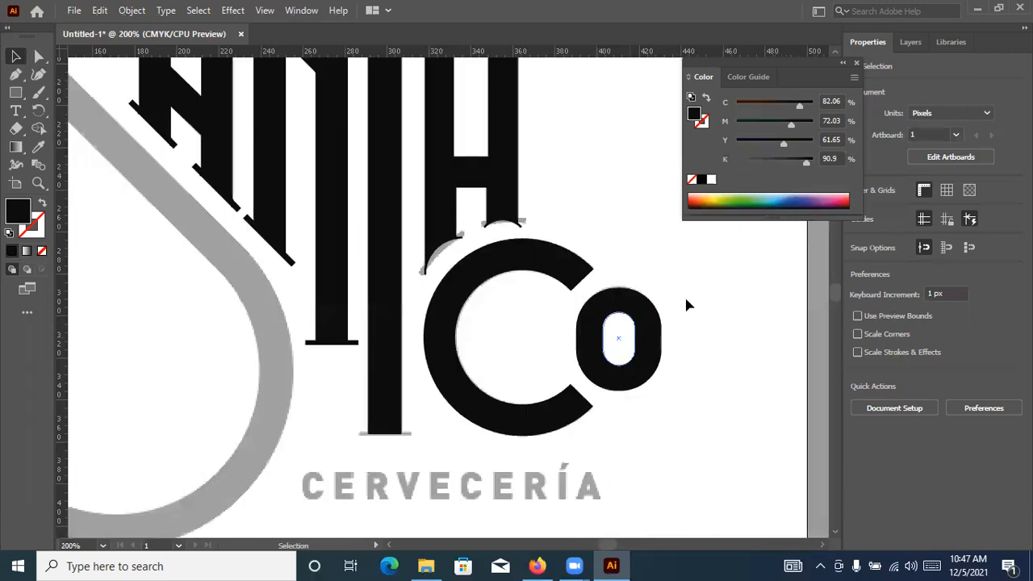
drag(688, 299, 621, 393)
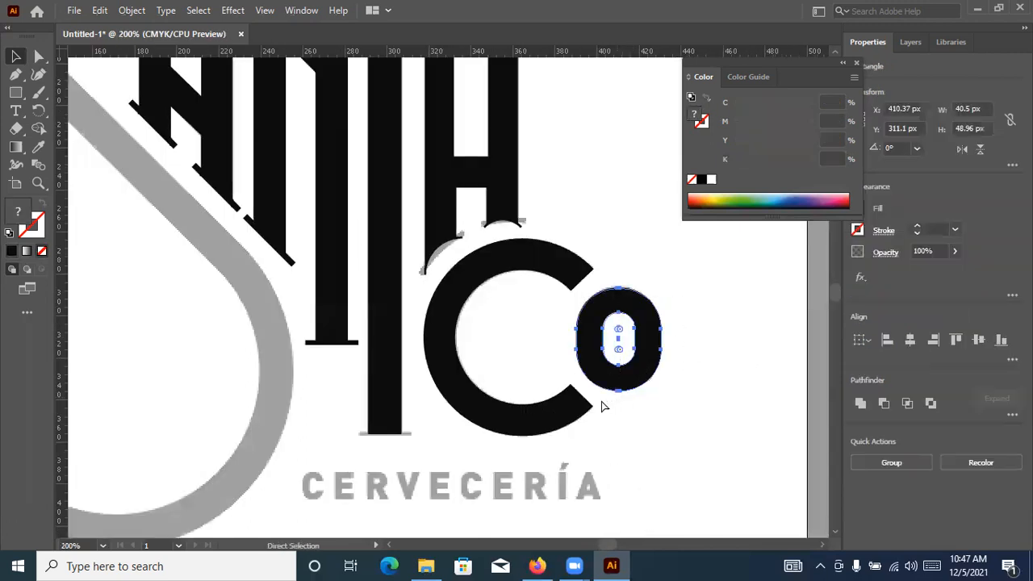
key(v)
click(499, 268)
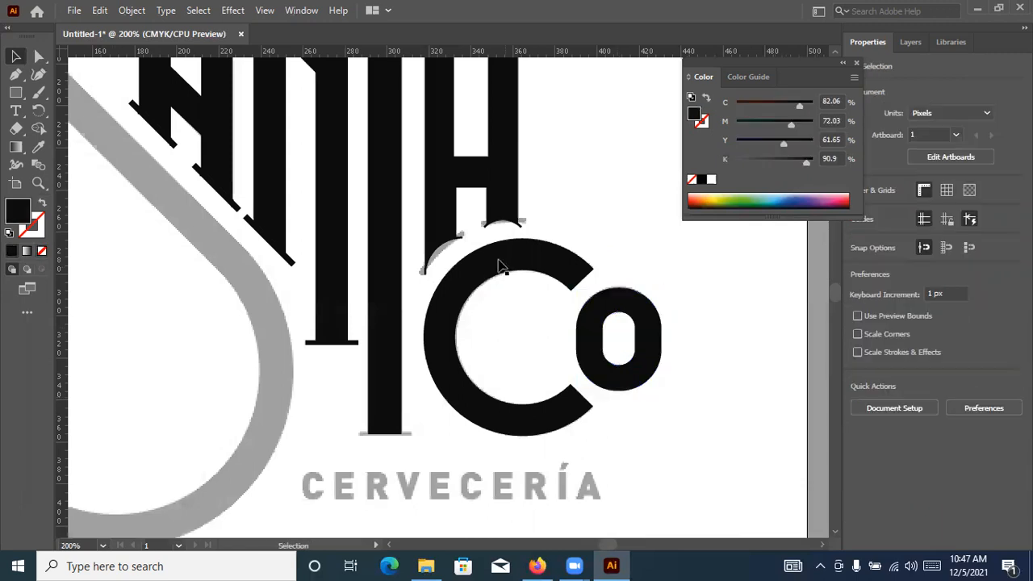
click(500, 268)
Group all the pieces of the second A, including its serifs and inner counter
scroll(516, 270, up, 3)
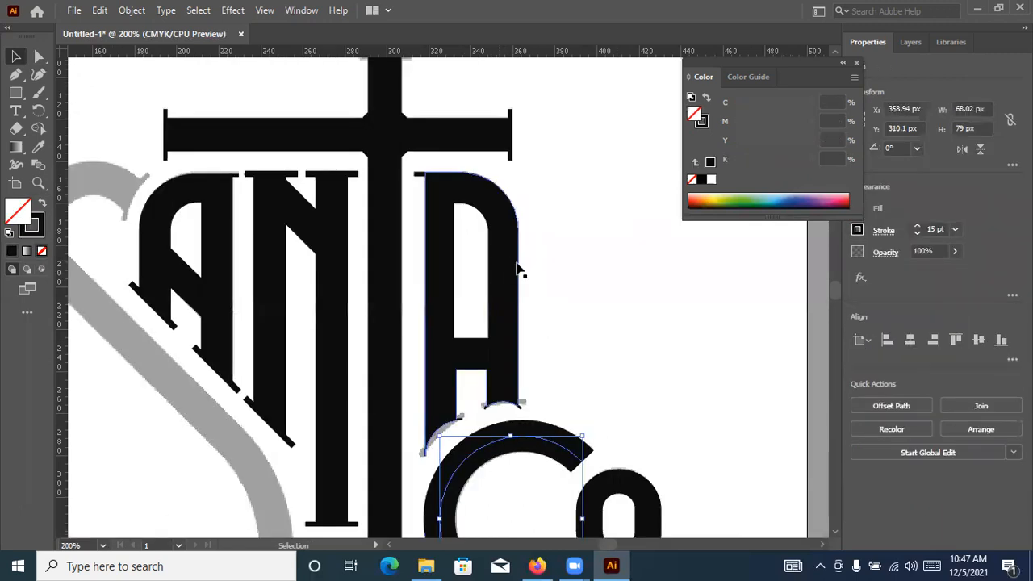
scroll(535, 210, down, 1)
scroll(484, 219, down, 1)
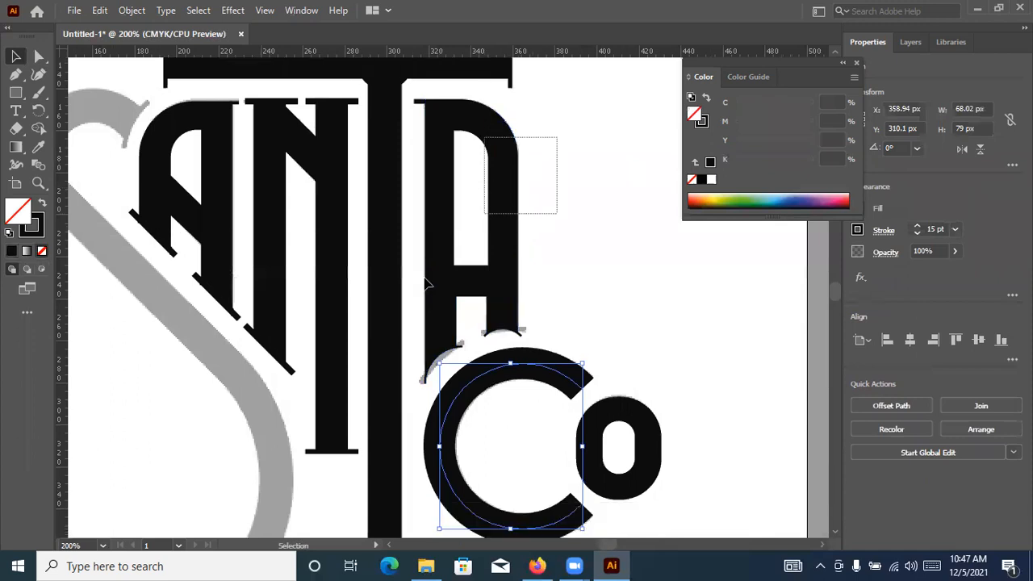
click(426, 280)
drag(552, 133, 427, 344)
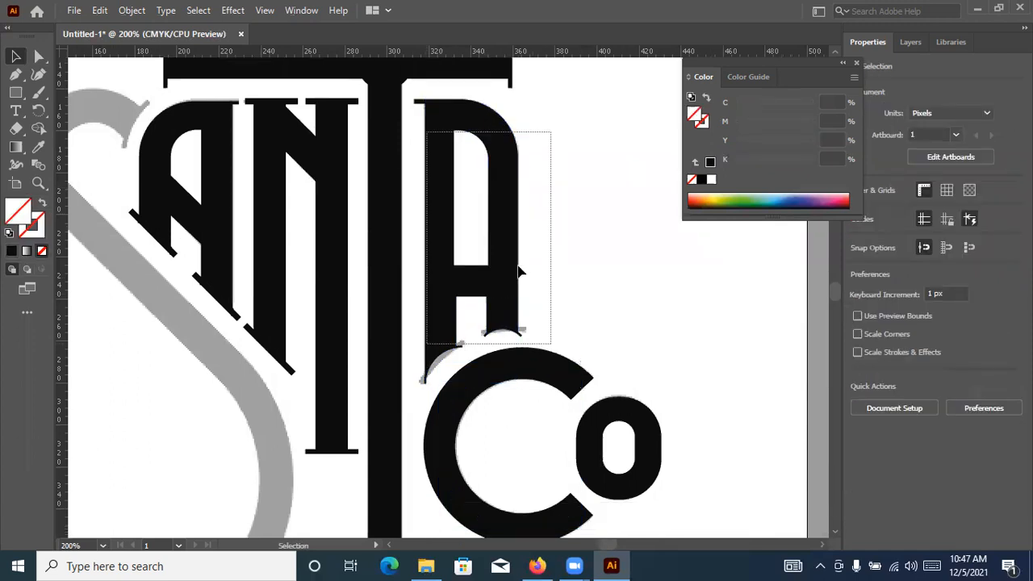
drag(541, 318, 503, 349)
key(a)
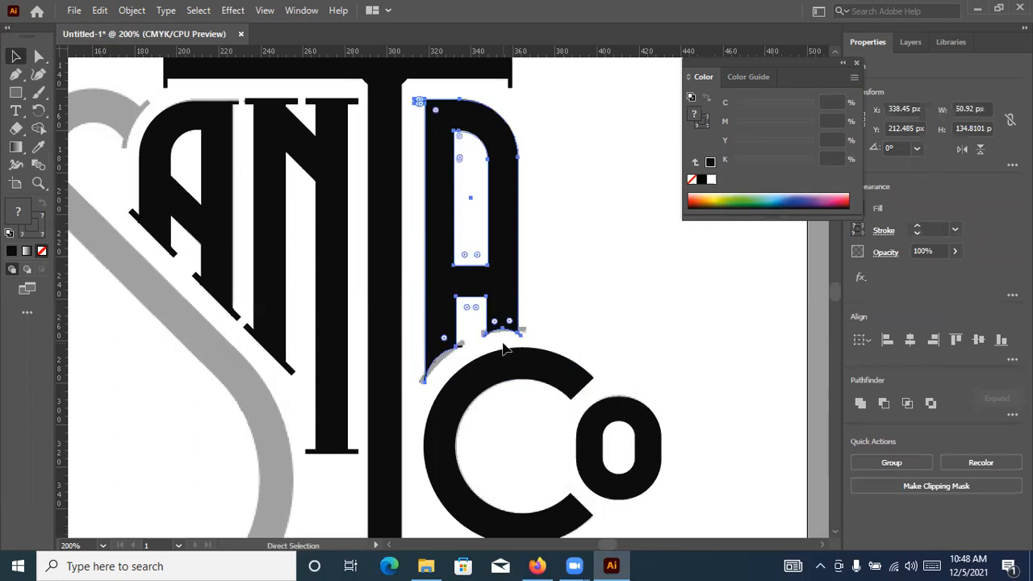
key(v)
Draw a serif bar about 25.5 by 2 px across the top of the T's stem, with black fill and no stroke
scroll(499, 345, up, 2)
scroll(363, 226, up, 1)
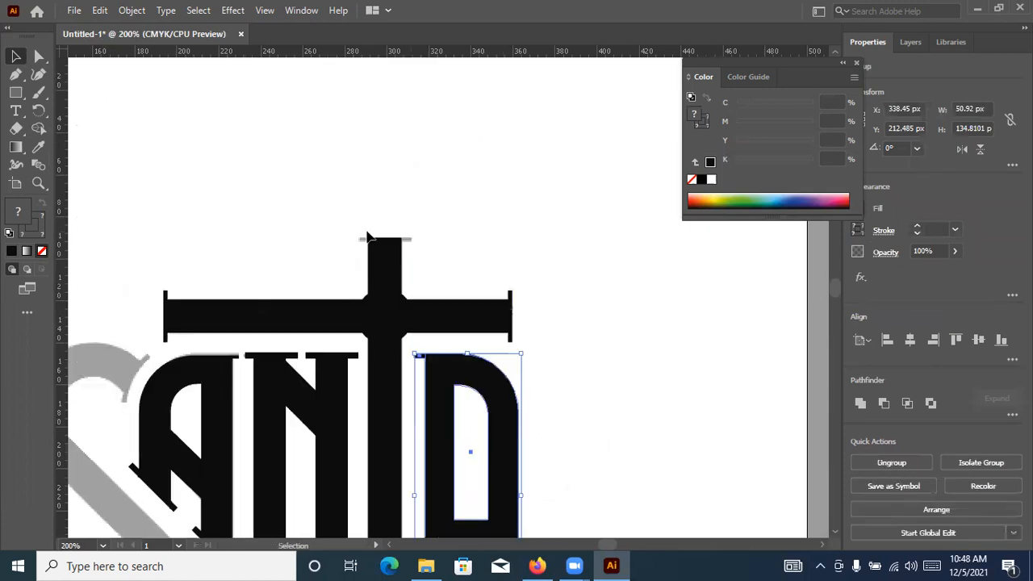
key(ctrl+plus)
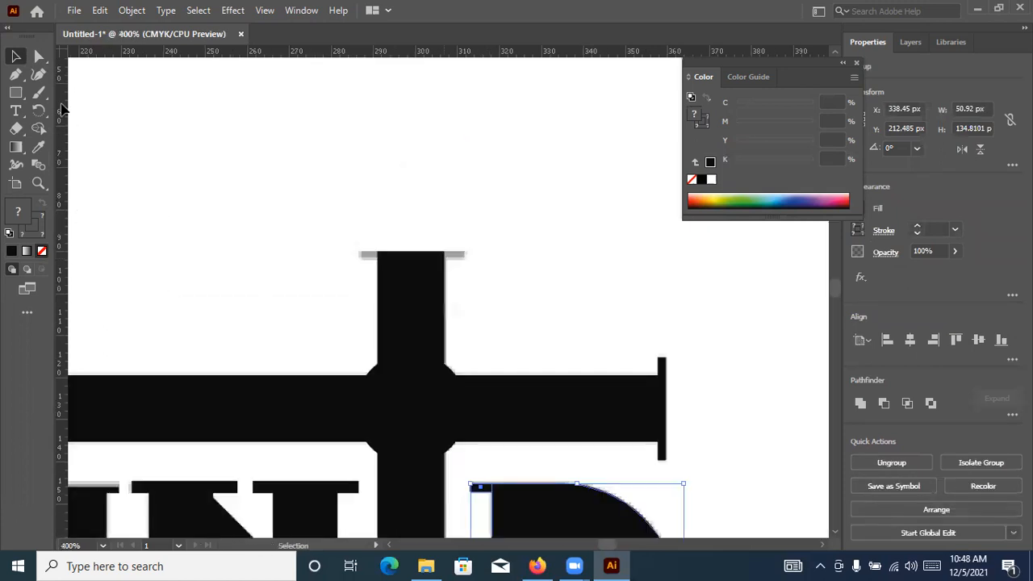
click(15, 94)
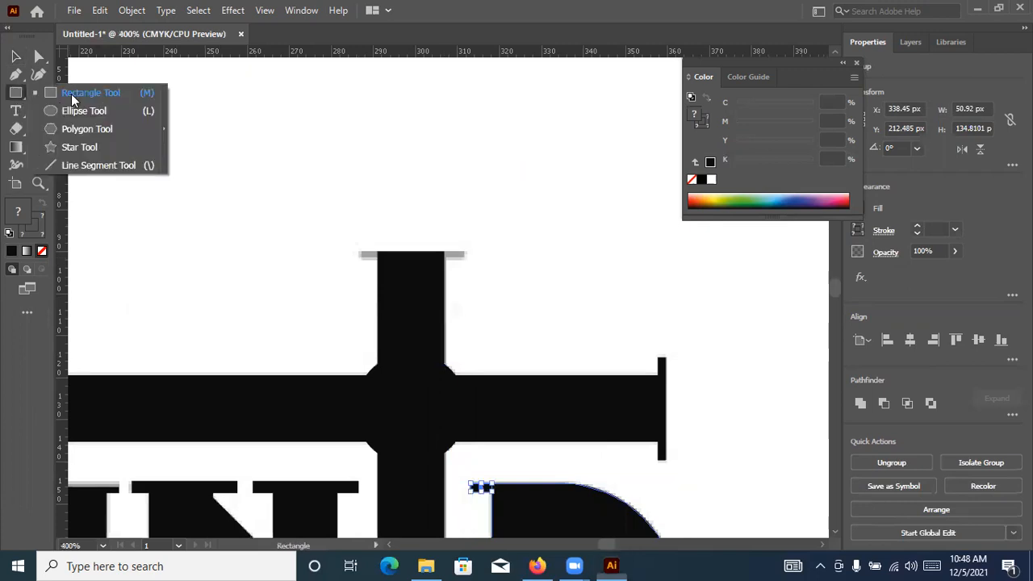
scroll(392, 251, up, 4)
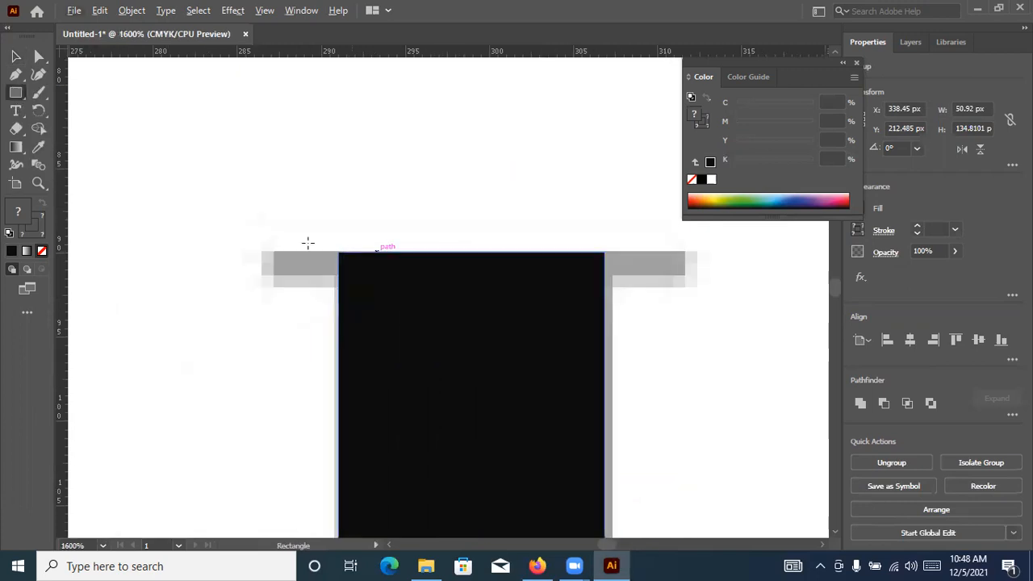
drag(263, 250, 691, 287)
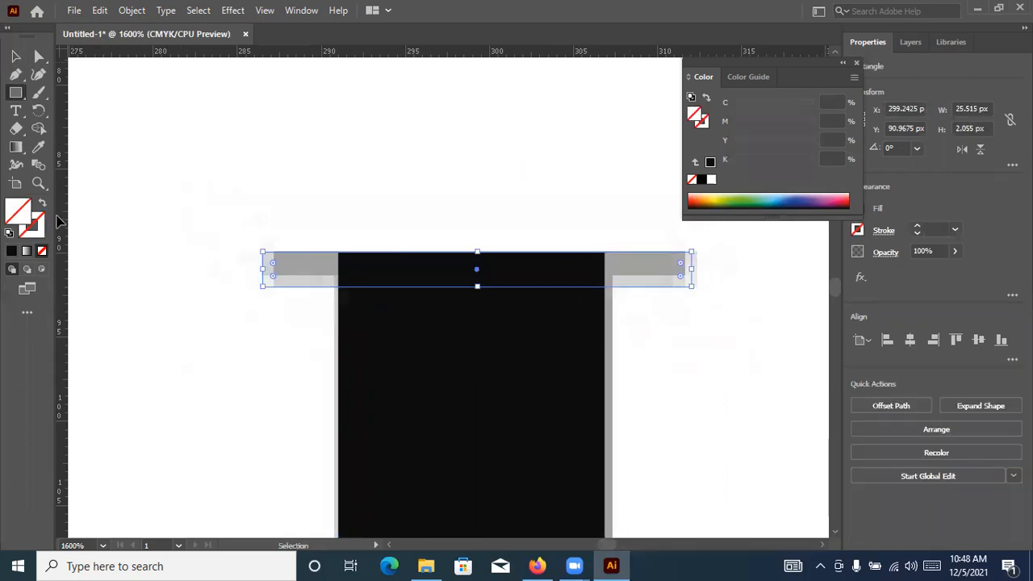
key(comma)
click(16, 55)
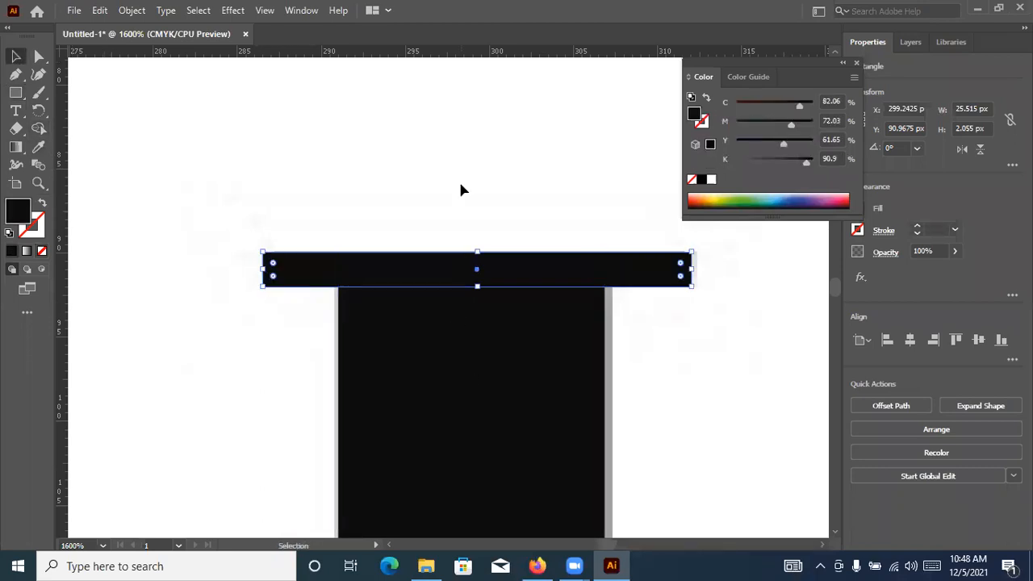
Duplicate the T's top serif bar onto the foot of its stem, over the faded reference serif
alt+scroll(461, 187, down, 5)
drag(489, 420, 483, 233)
alt+scroll(488, 279, up, 3)
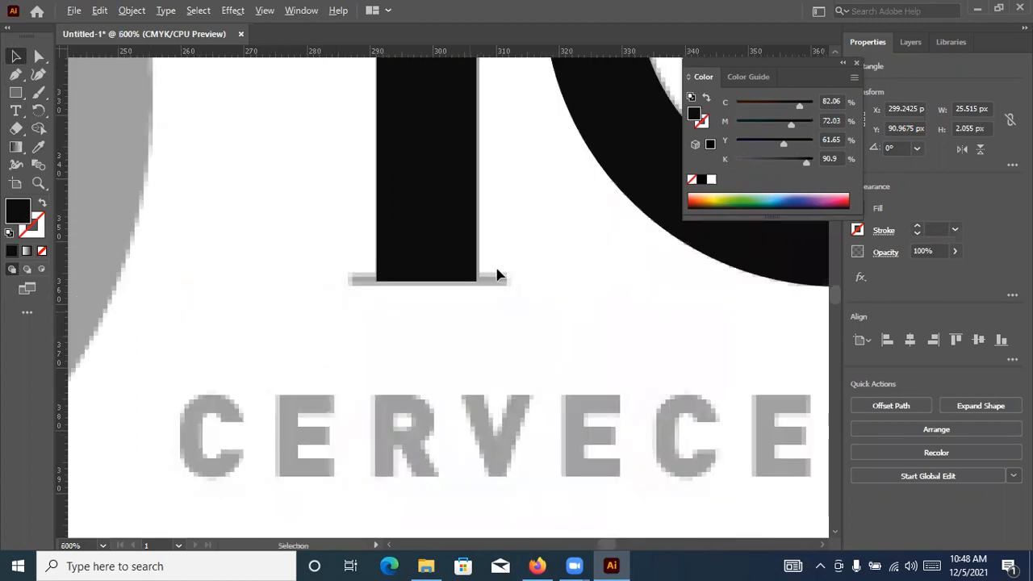
alt+scroll(500, 323, down, 4)
alt+drag(486, 104, 475, 523)
alt+scroll(483, 523, up, 4)
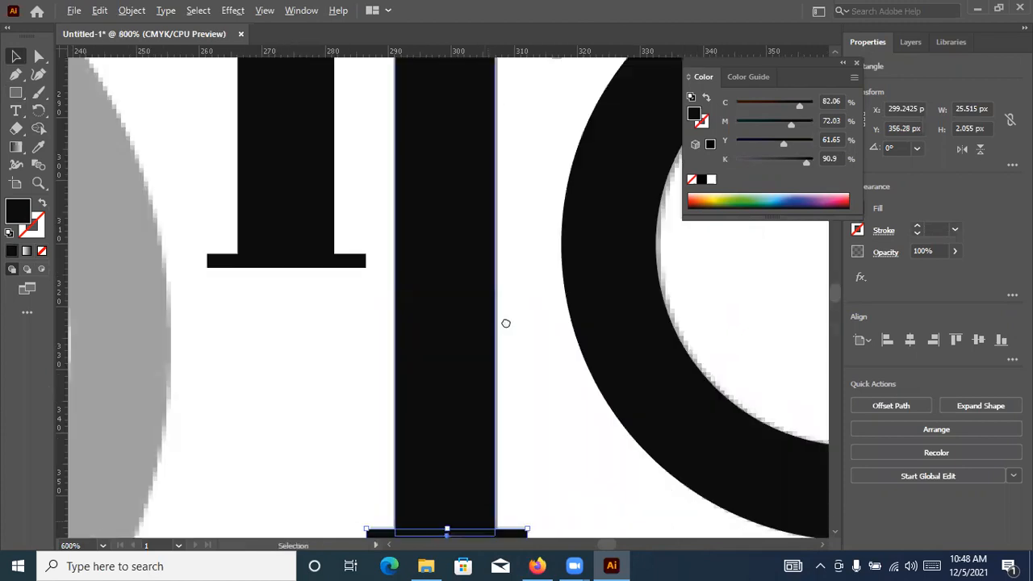
alt+scroll(565, 281, up, 3)
drag(573, 272, 556, 380)
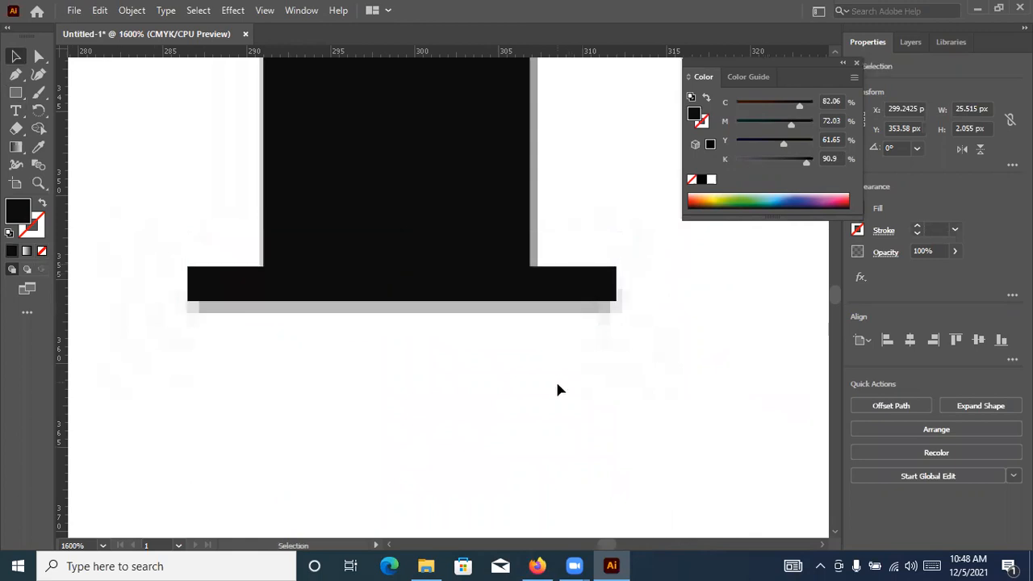
click(555, 379)
alt+scroll(529, 255, down, 6)
alt+scroll(588, 225, down, 4)
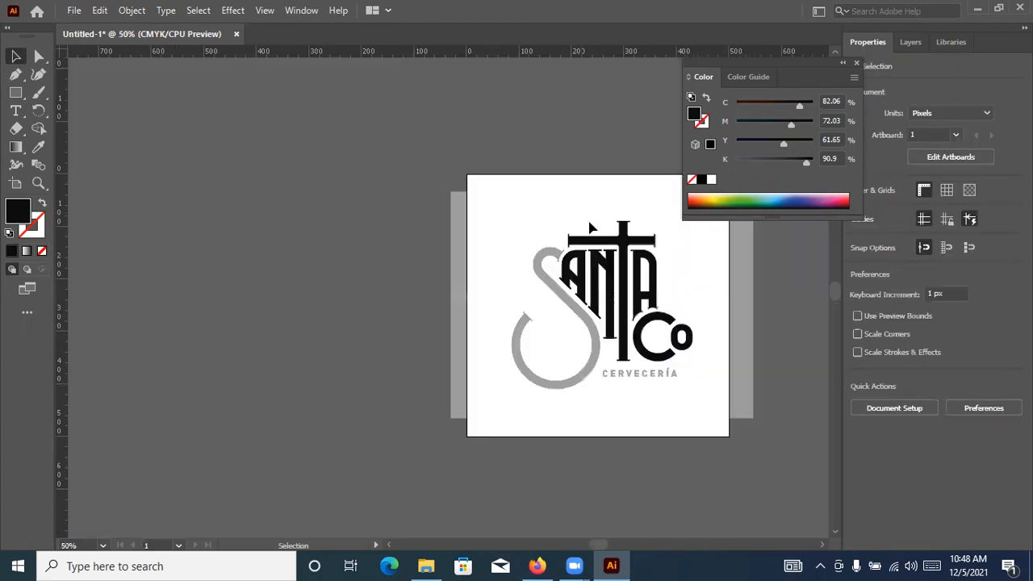
alt+scroll(344, 182, up, 3)
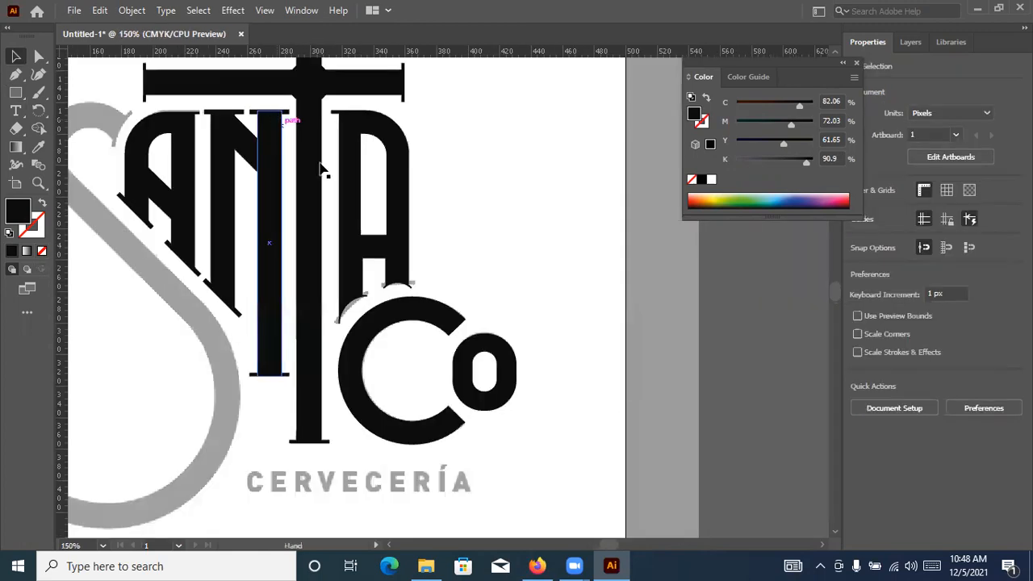
Ungroup the small o and subtract its white inner shape from the black outer one with Minus Front
click(480, 351)
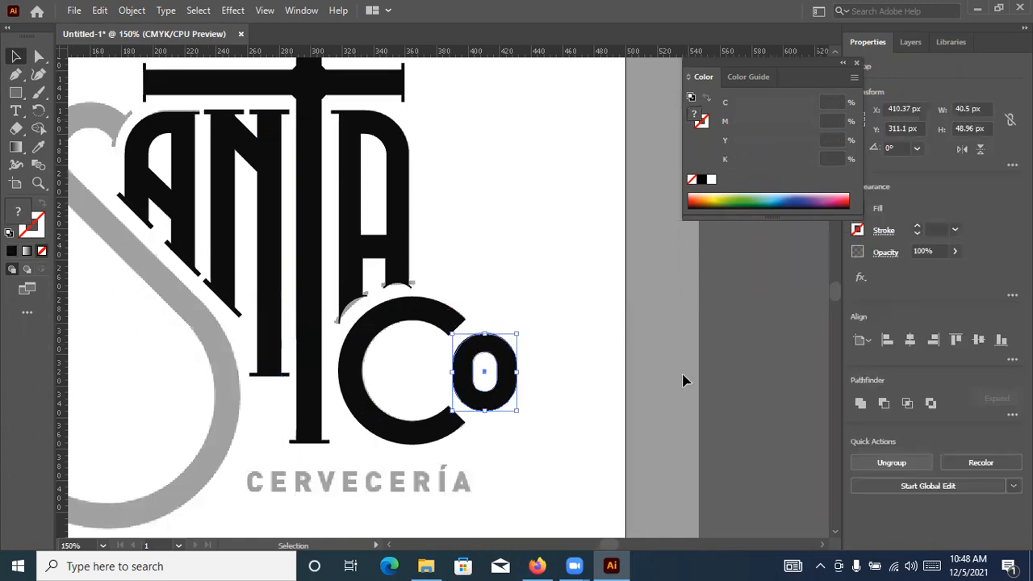
click(441, 324)
click(436, 319)
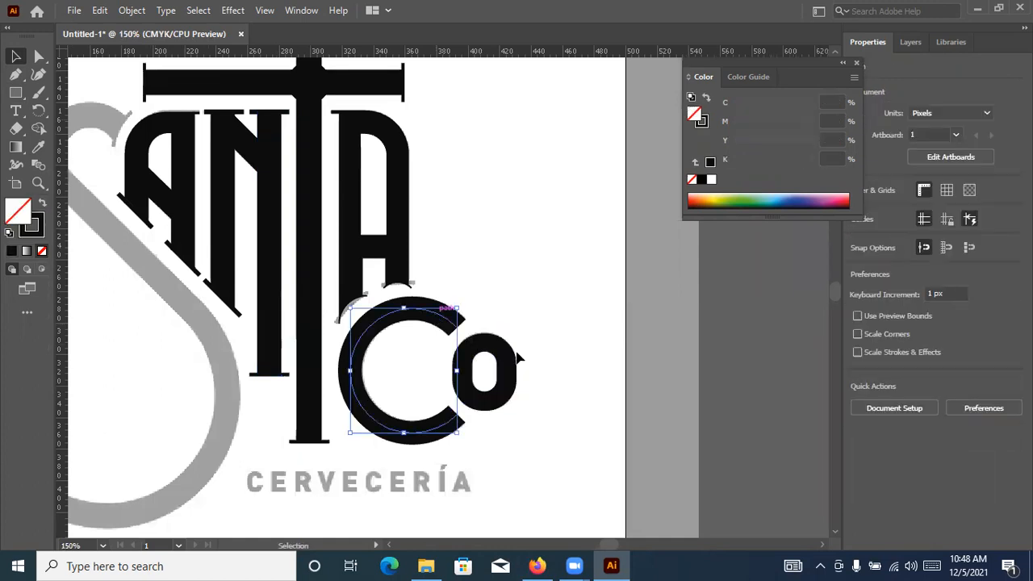
key(ctrl+plus)
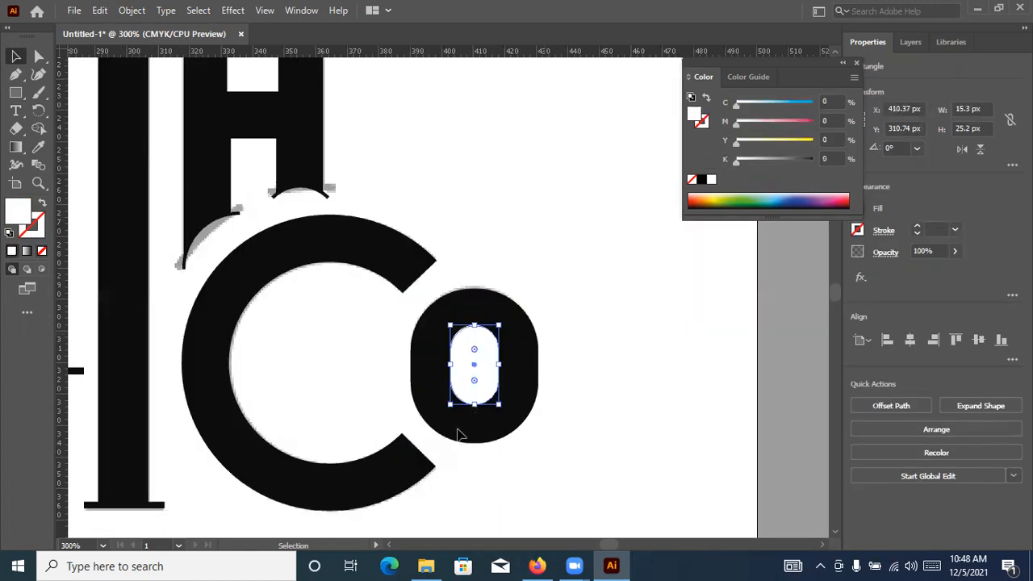
click(534, 399)
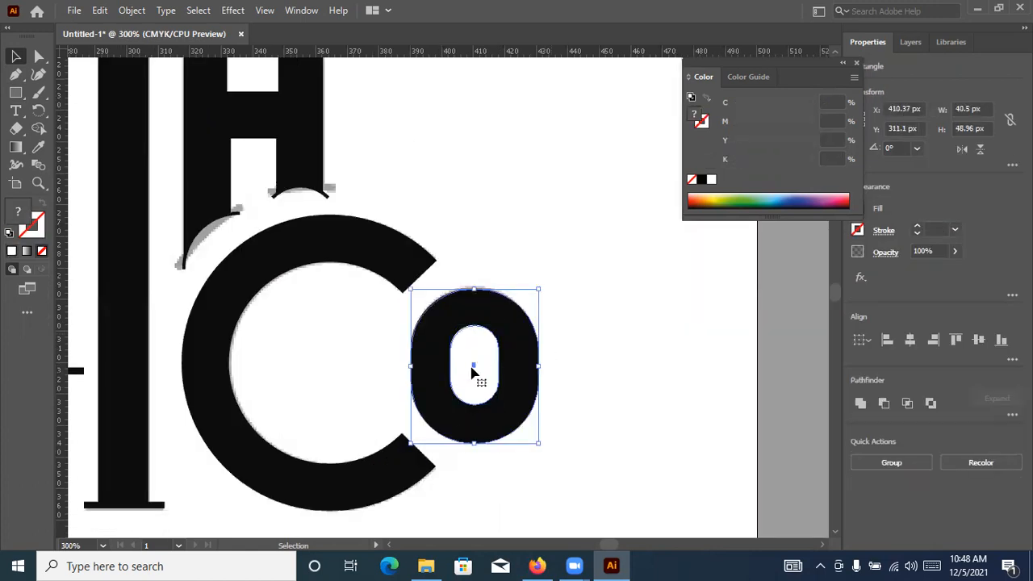
click(884, 402)
click(660, 361)
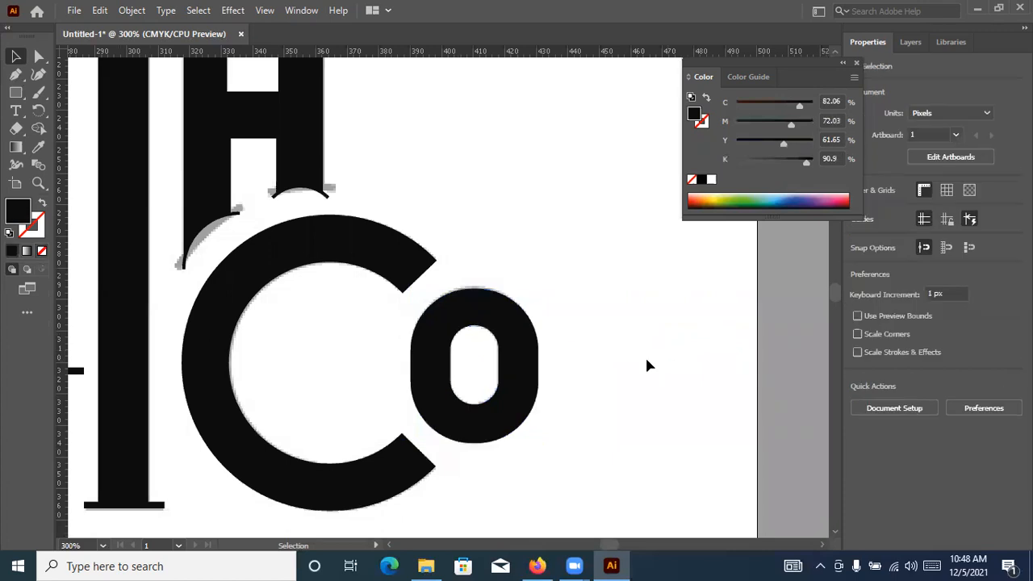
Expand the C's stroke into a filled outline shape
drag(429, 221, 526, 284)
click(512, 329)
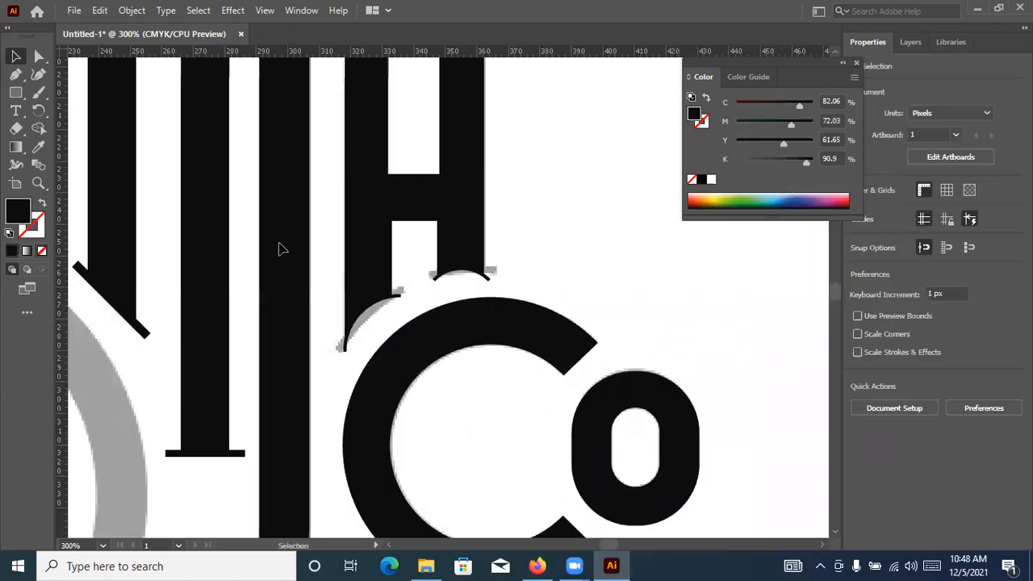
click(208, 192)
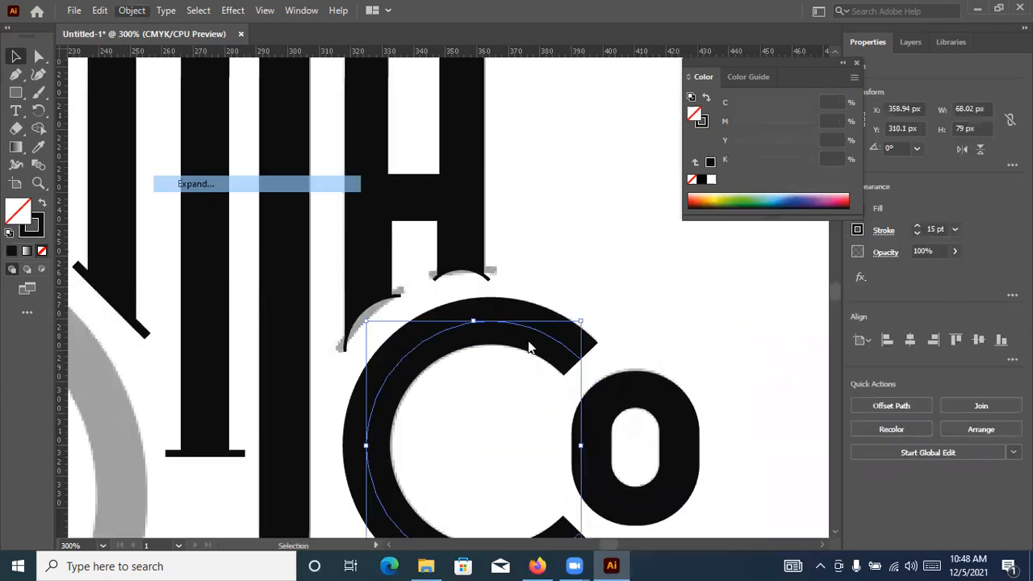
key(Return)
click(511, 225)
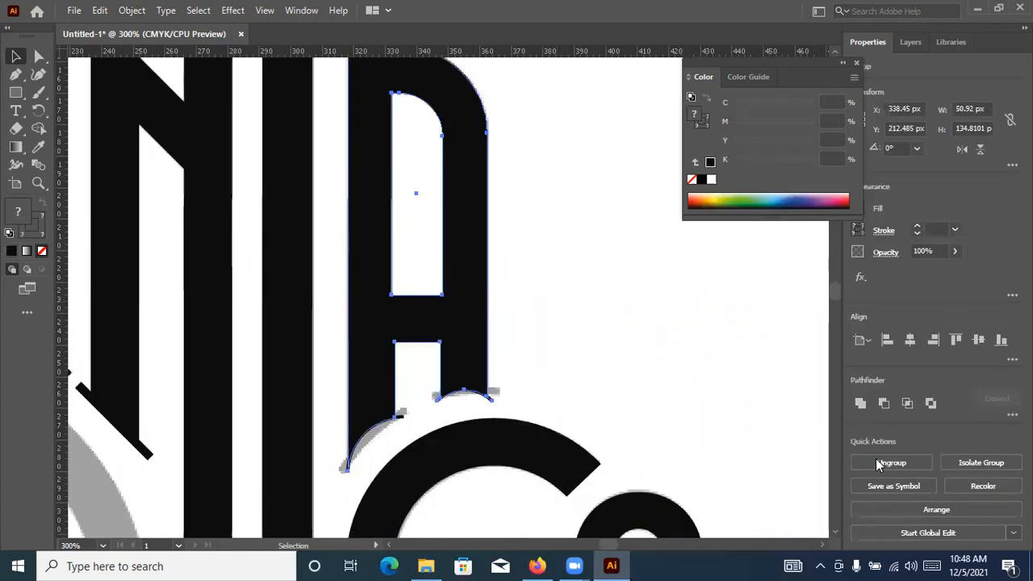
Ungroup the second A and try uniting all its pieces, then undo the merge
click(876, 459)
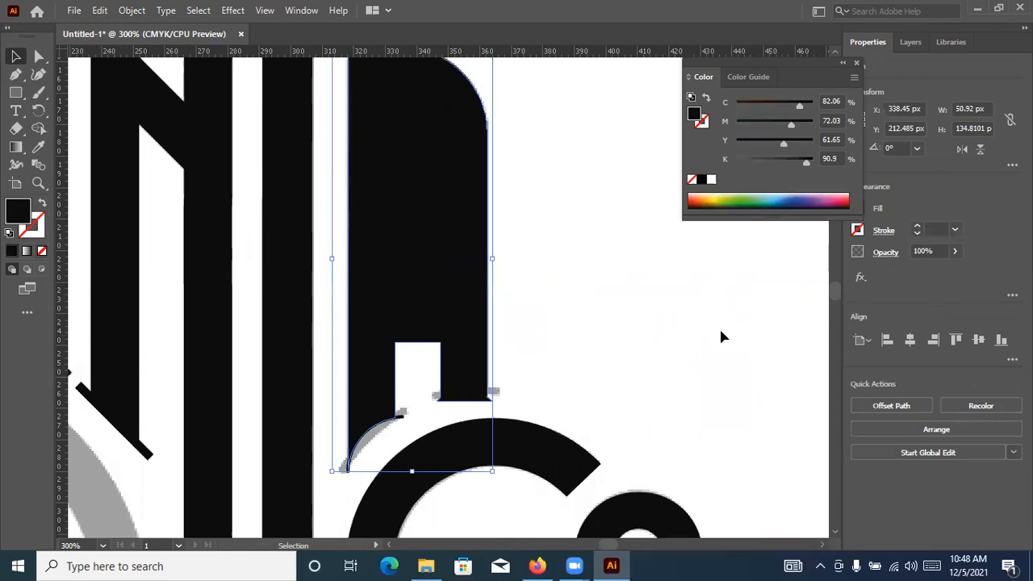
key(a)
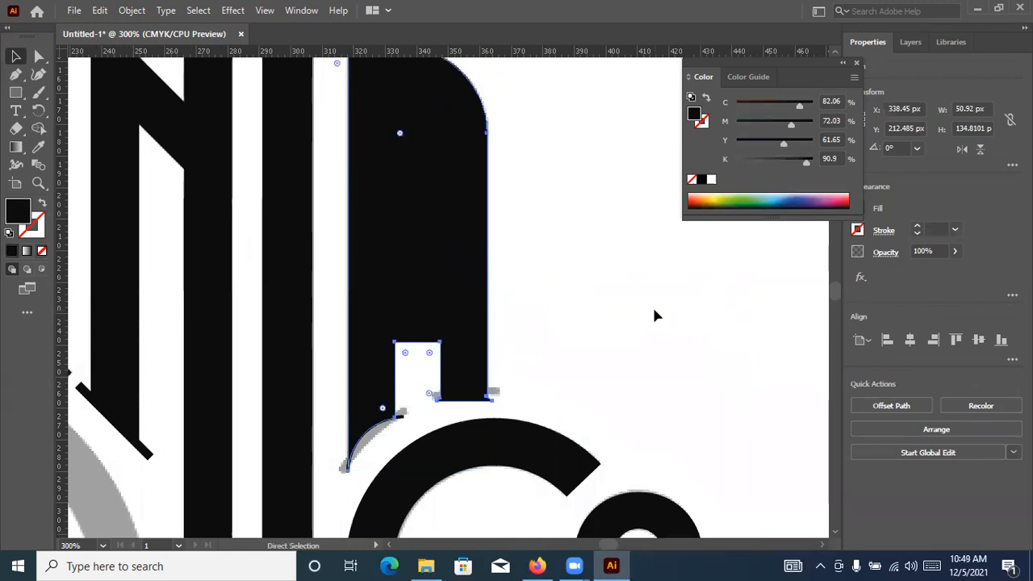
key(ctrl+z)
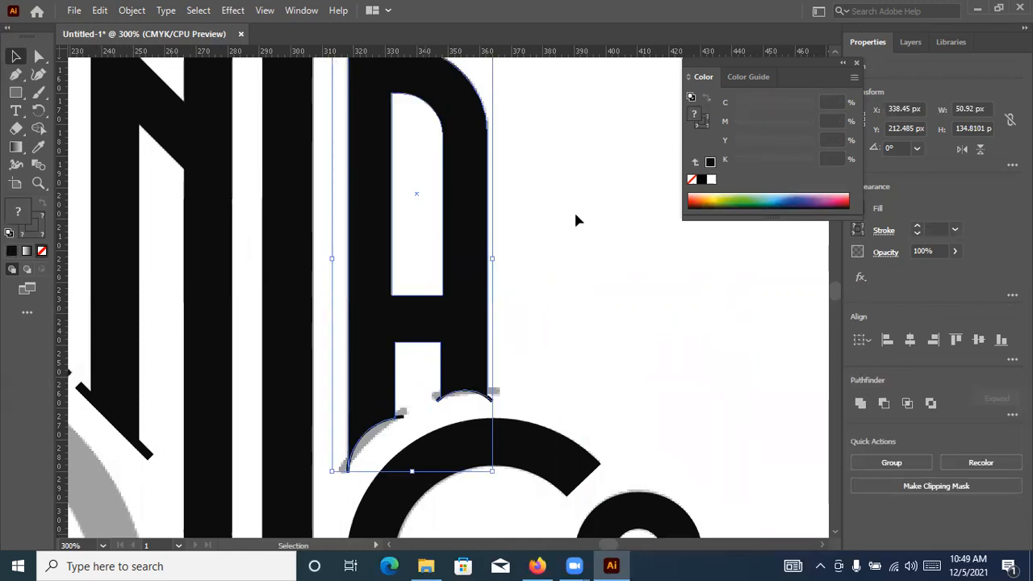
Select all the second A's pieces, expand their fill and stroke, and unite them into one black shape
click(473, 254)
scroll(634, 345, up, 1)
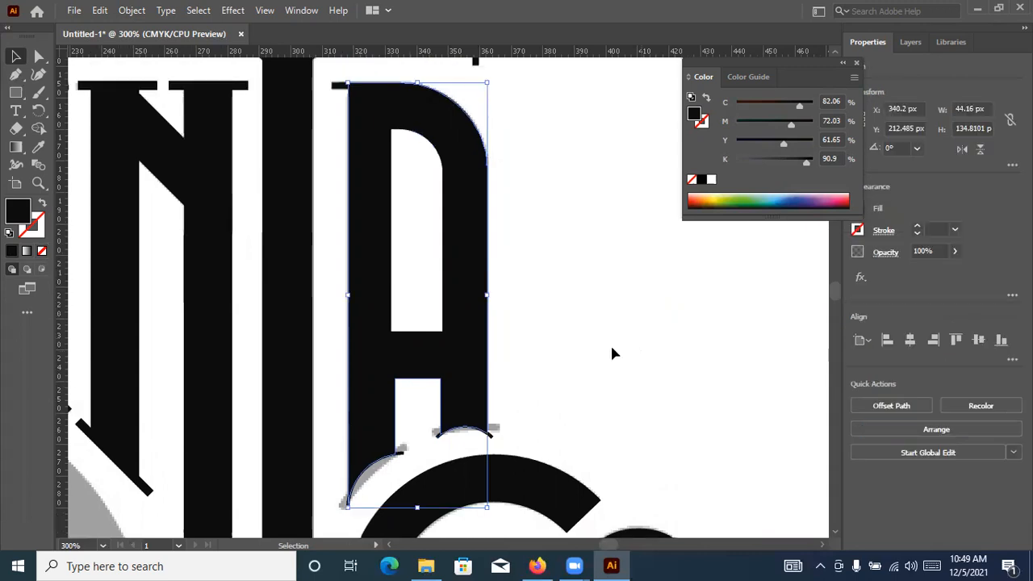
key(ctrl+minus)
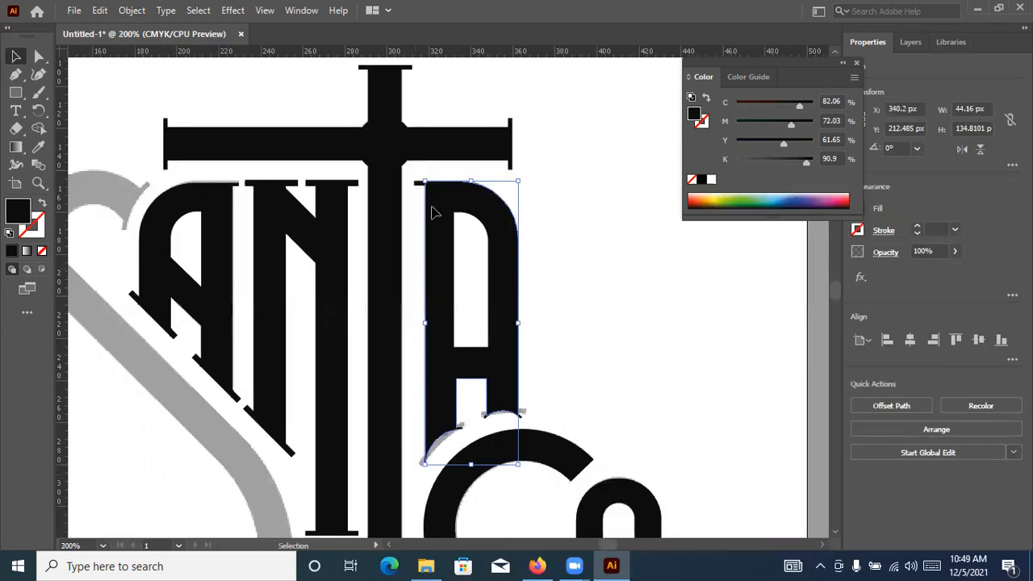
drag(510, 357, 494, 434)
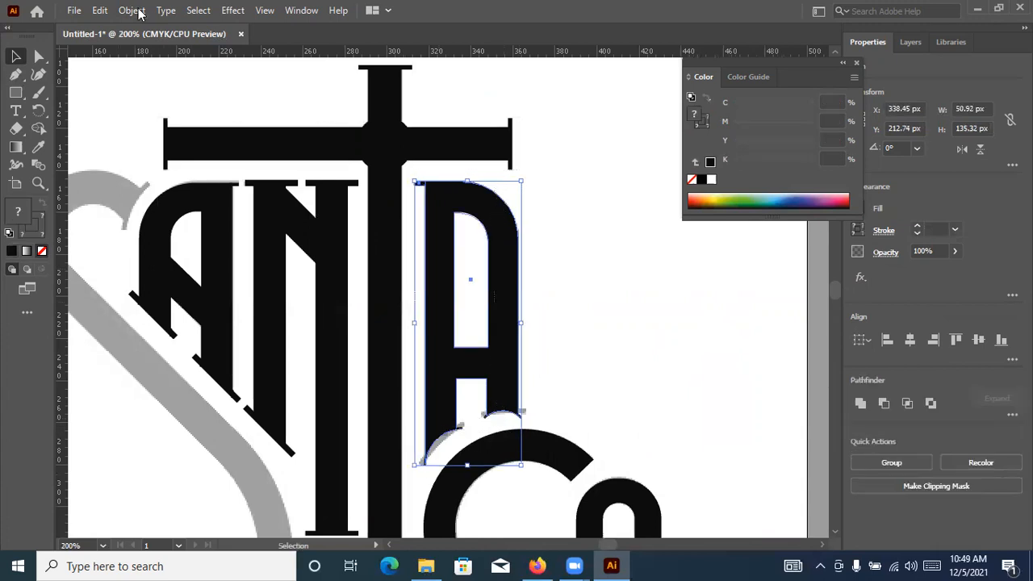
key(alt+o)
click(233, 184)
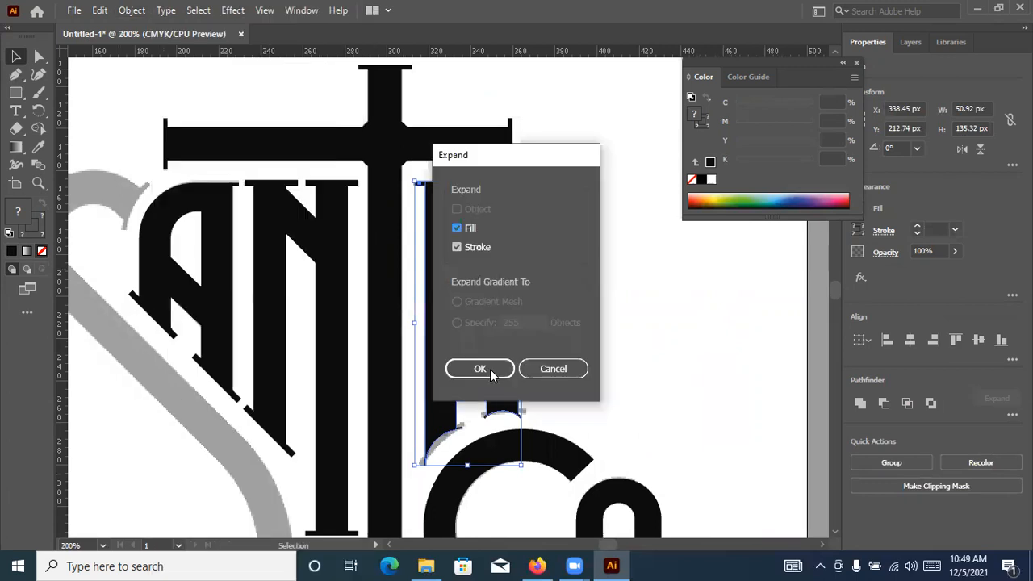
key(Return)
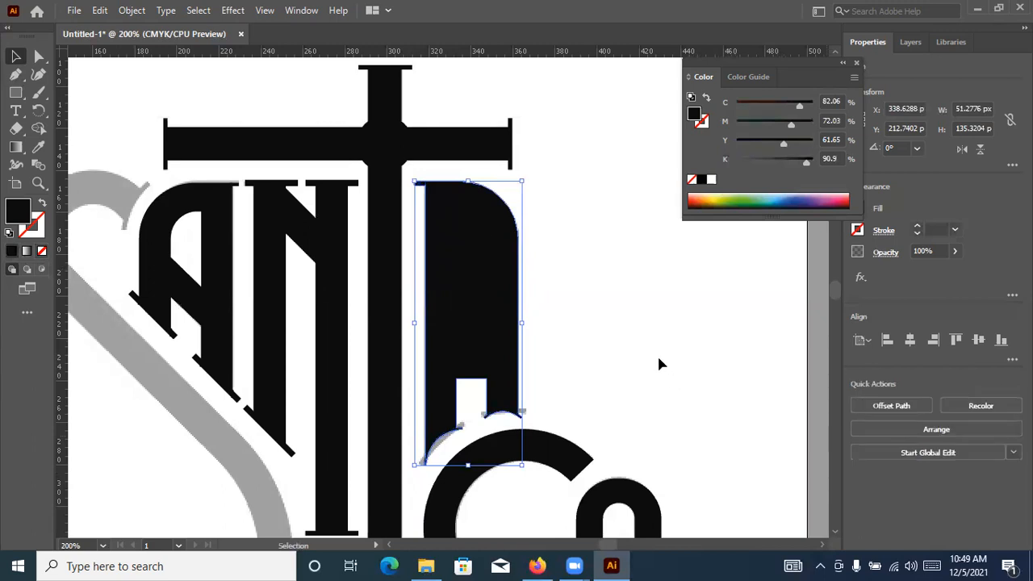
Send the united second A behind its white inner shape and cut the counter out with Minus Front
key(a)
key(ctrl+z)
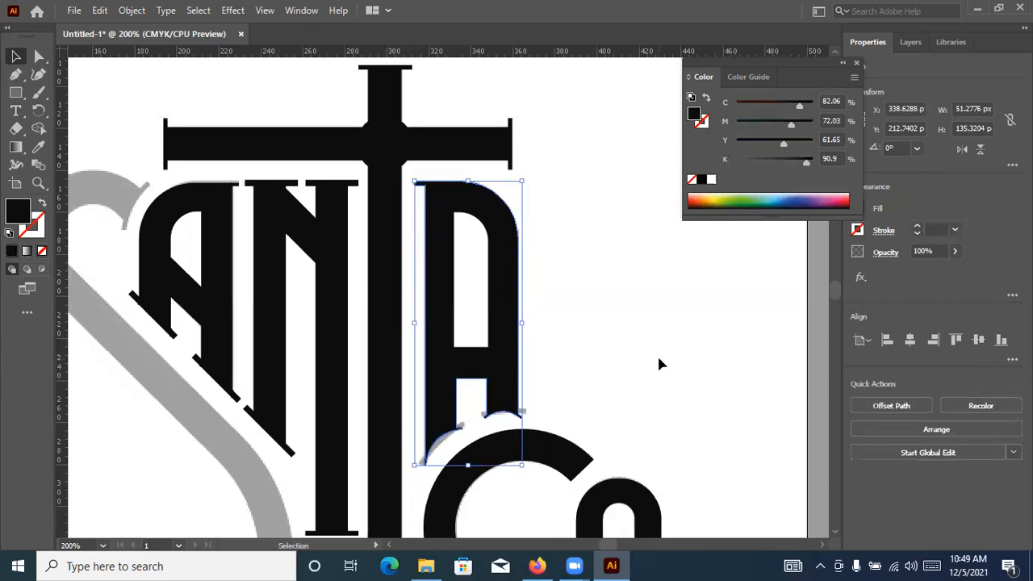
shift+click(467, 279)
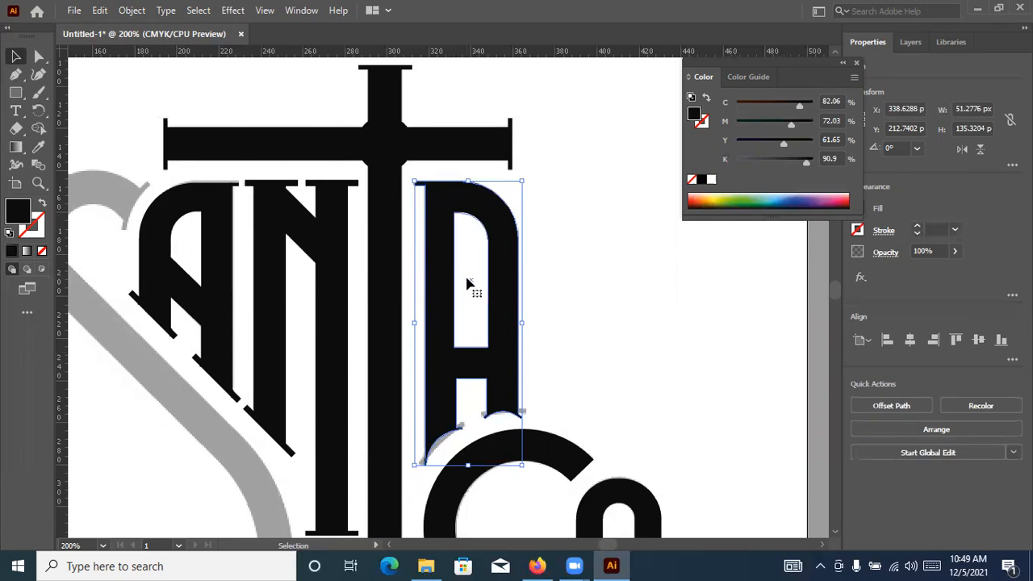
click(888, 402)
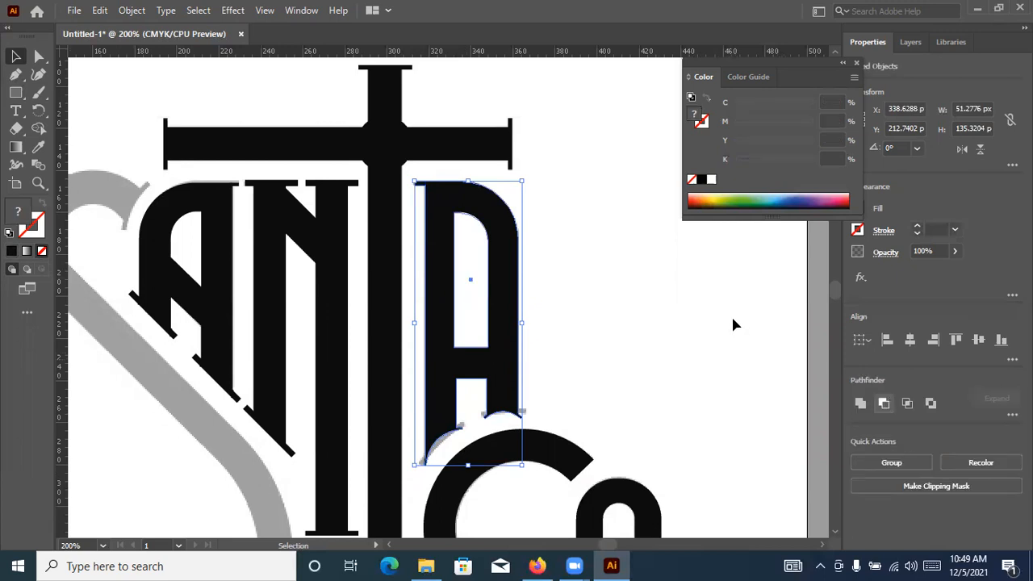
click(574, 222)
Select all pieces of the cross-shaped T, including its foot serif, and unite them into one shape
scroll(669, 205, left, 5)
scroll(669, 205, up, 1)
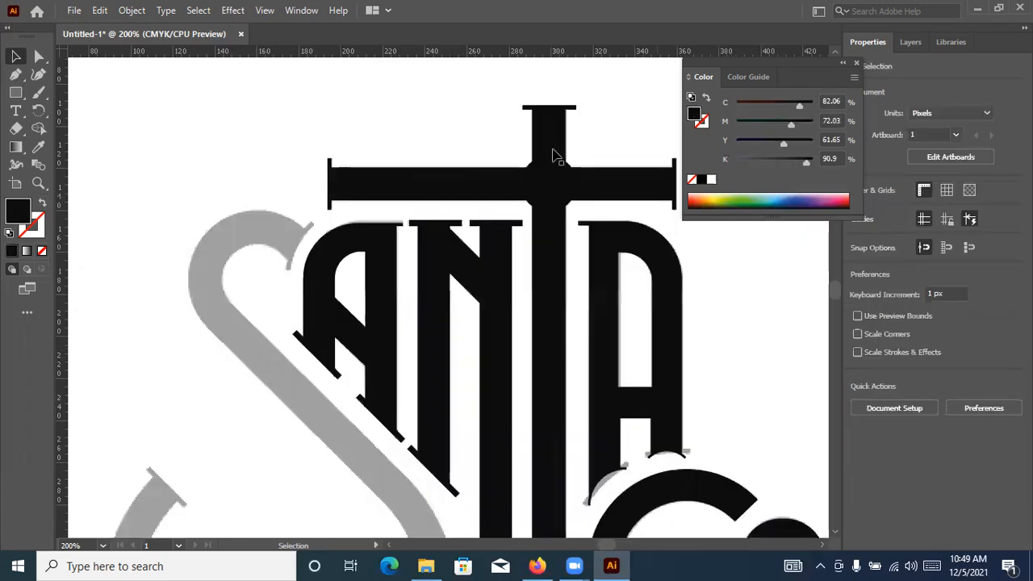
scroll(386, 133, down, 1)
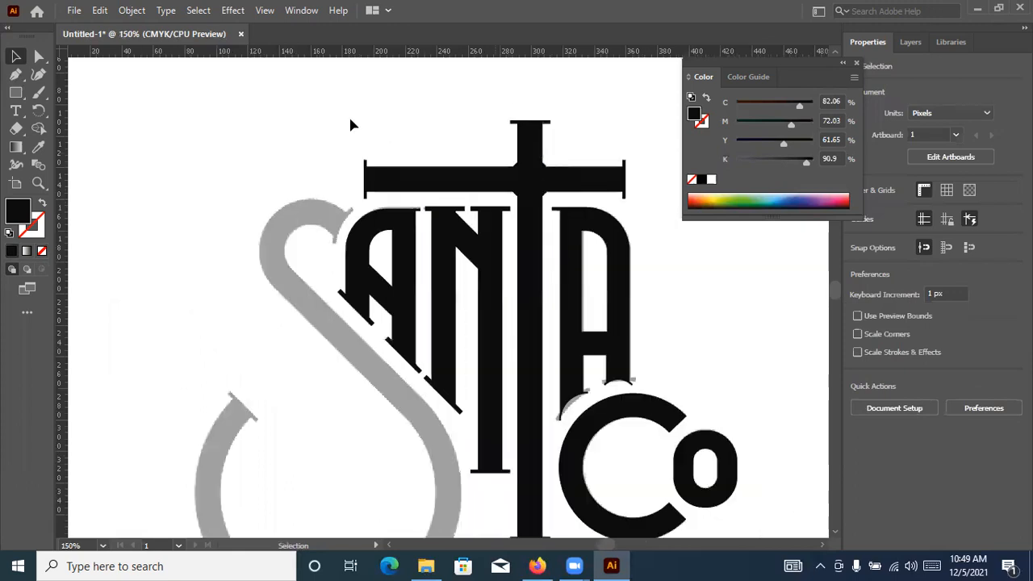
drag(350, 119, 645, 196)
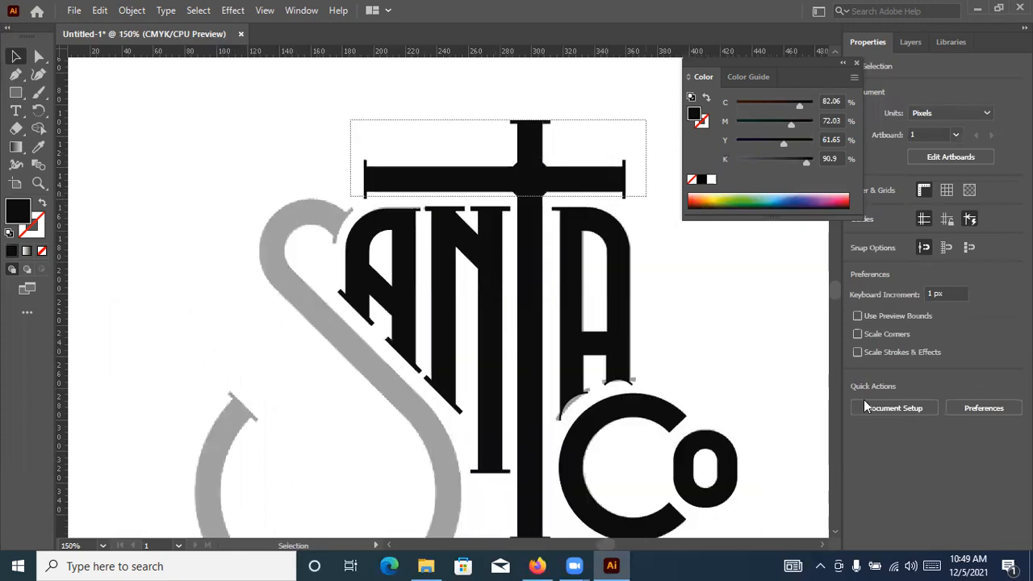
scroll(620, 299, down, 2)
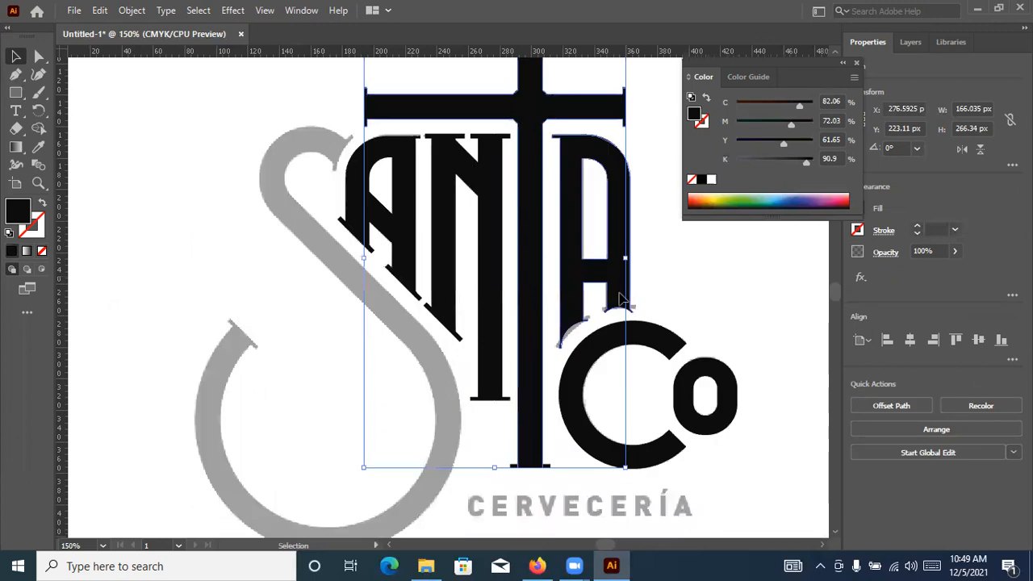
shift+click(546, 375)
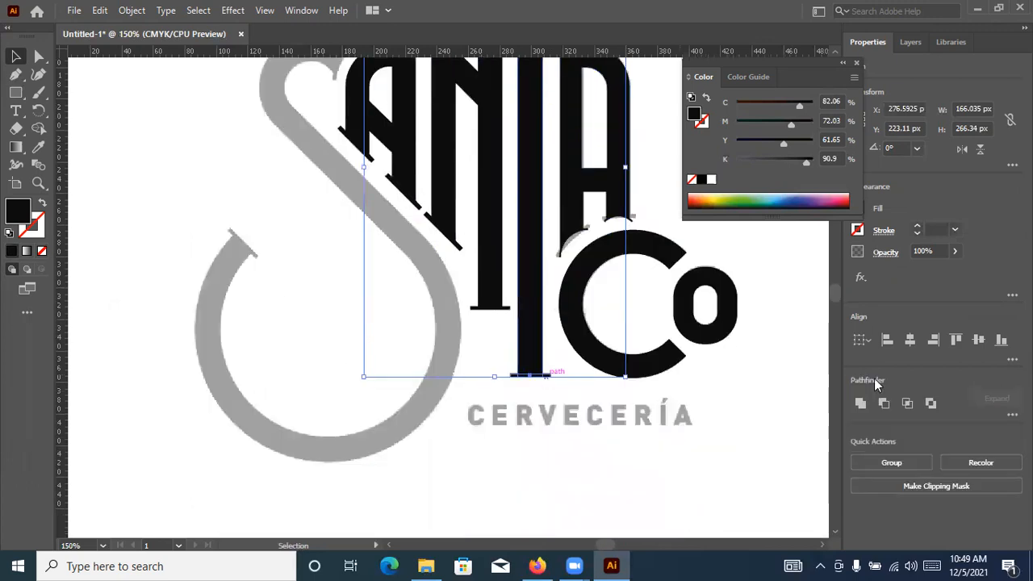
click(860, 403)
scroll(735, 436, up, 2)
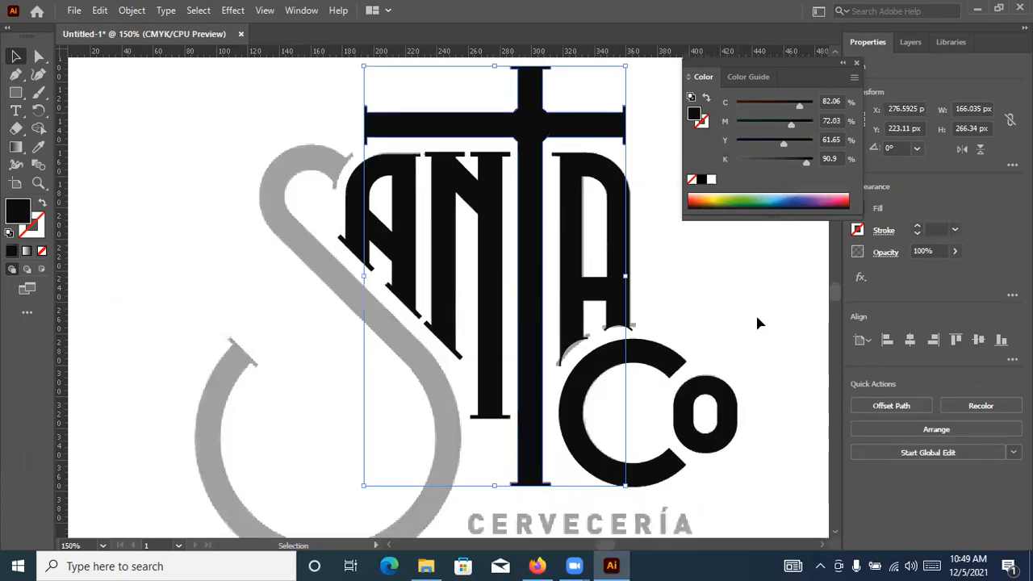
Undo the accidental move of the cross-shaped T, and unite all the N's stems, diagonal and serifs into one shape
scroll(521, 190, up, 1)
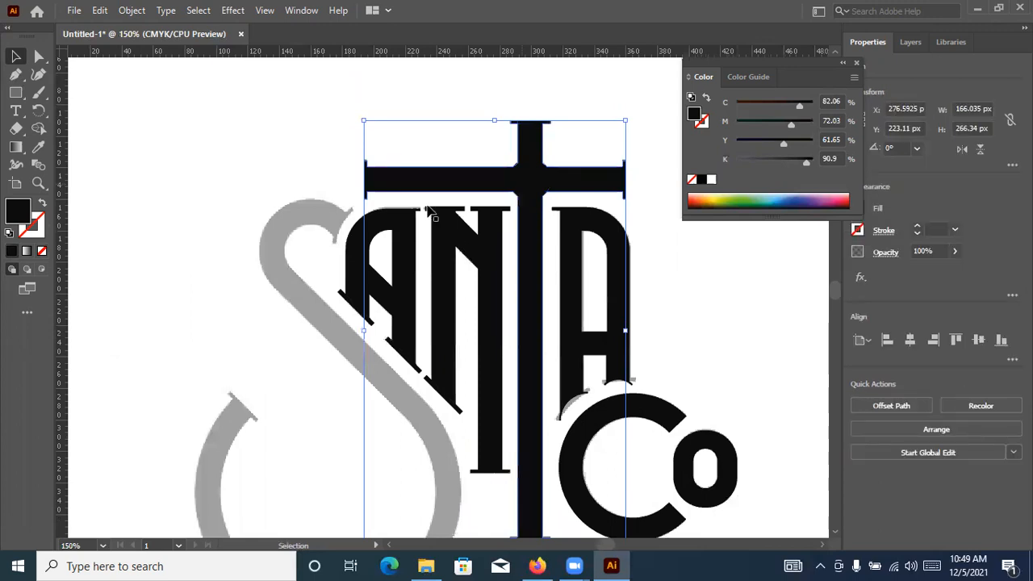
drag(430, 207, 442, 232)
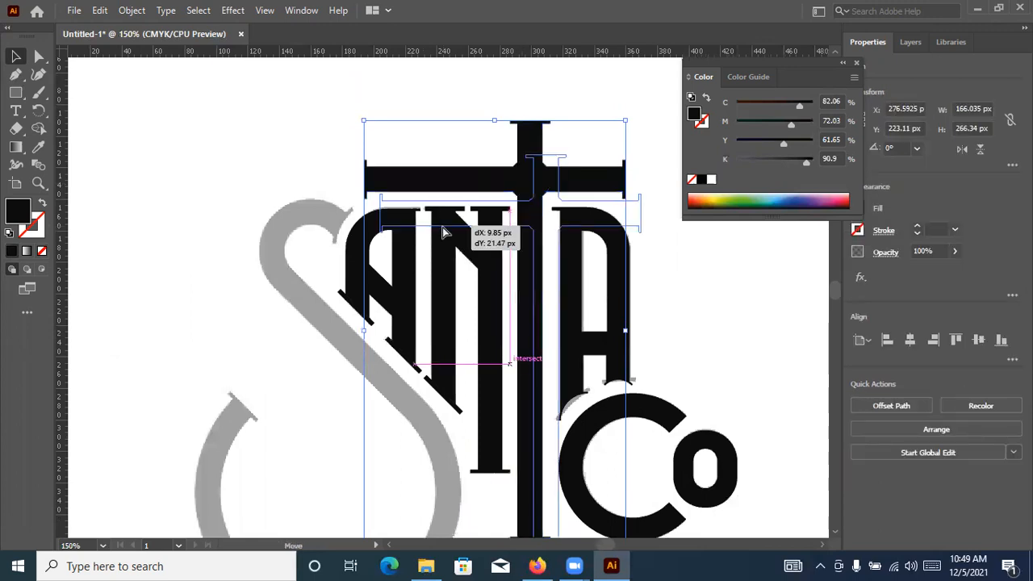
key(ctrl+z)
click(444, 199)
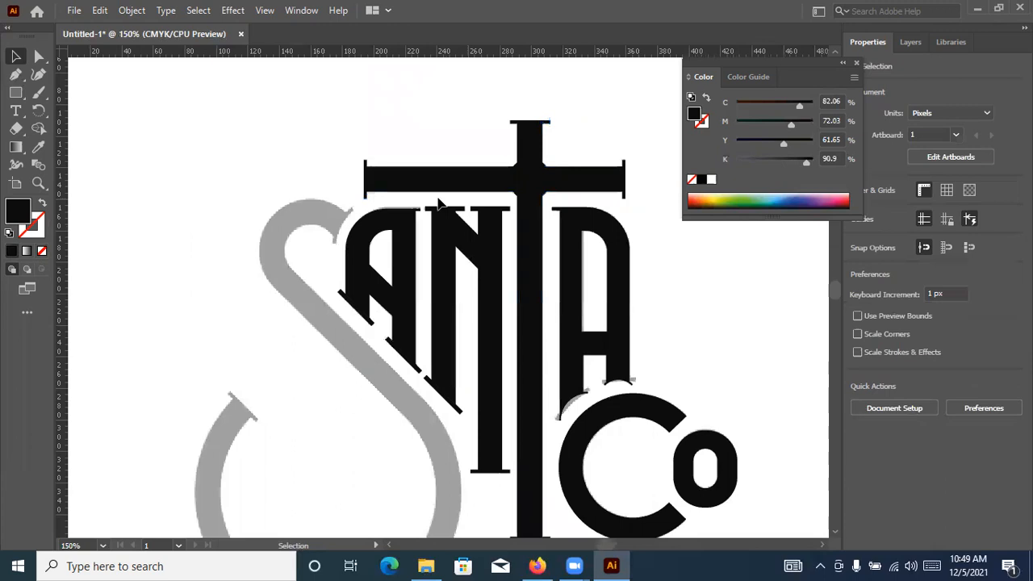
drag(428, 199, 503, 487)
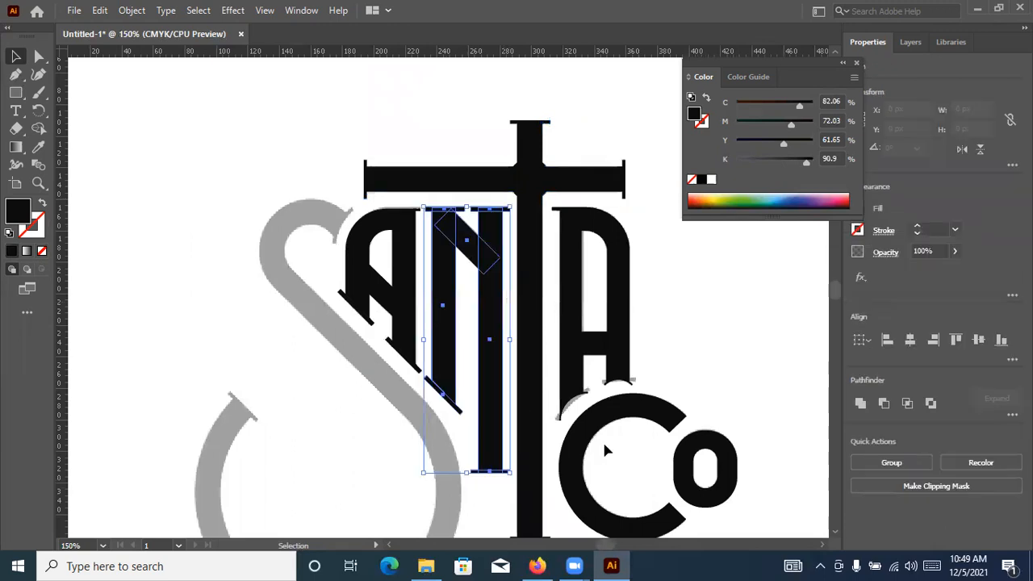
click(860, 403)
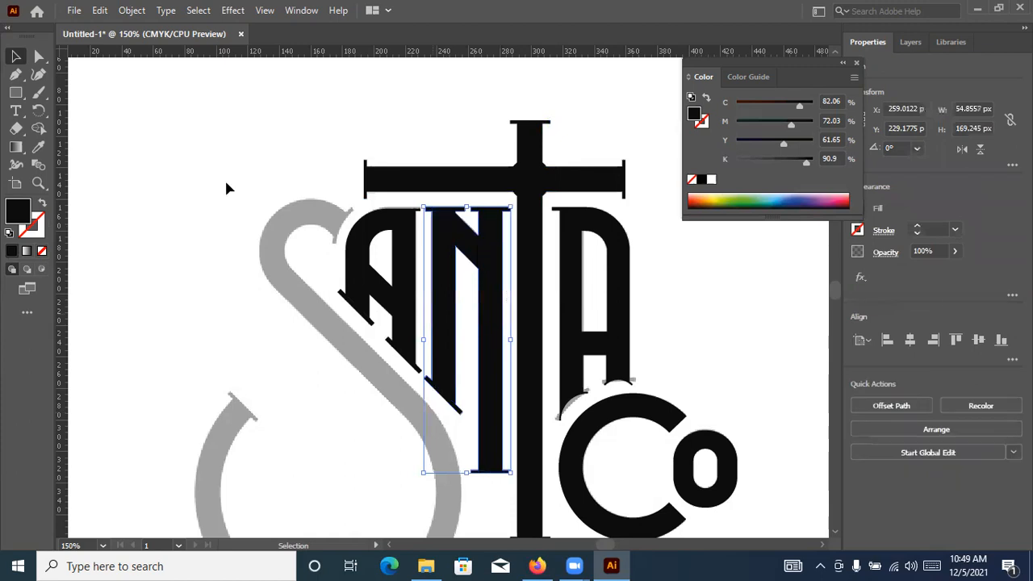
Select the first A's black pieces without its white inner shape and unite them into one shape
scroll(348, 242, up, 3)
drag(296, 247, 388, 382)
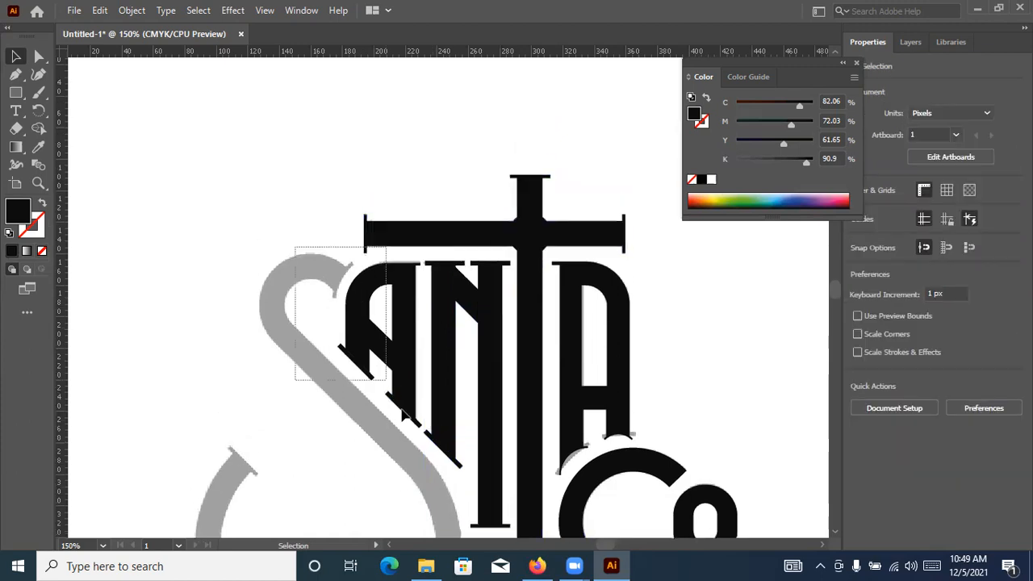
drag(250, 247, 399, 408)
drag(299, 259, 419, 427)
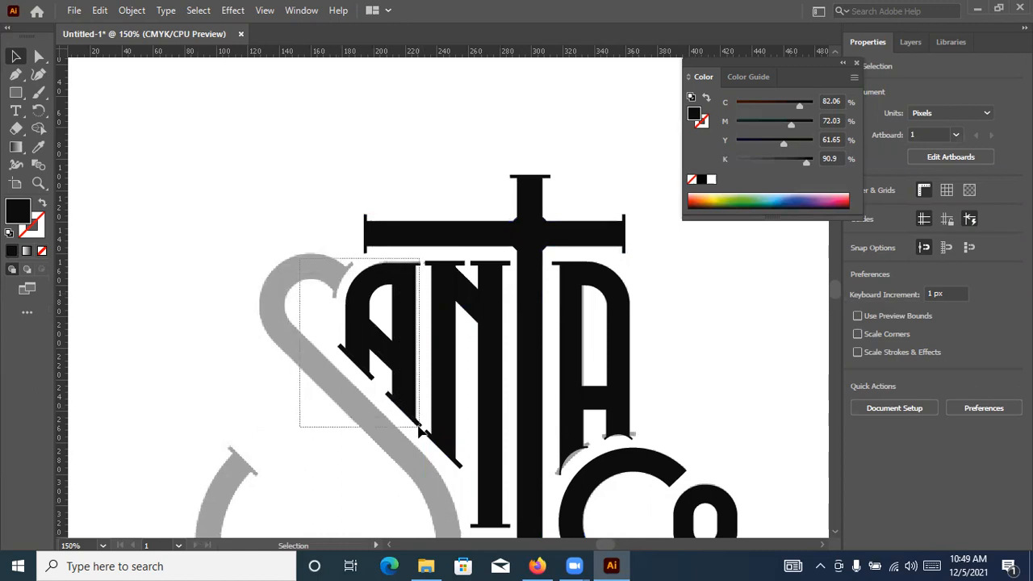
click(866, 402)
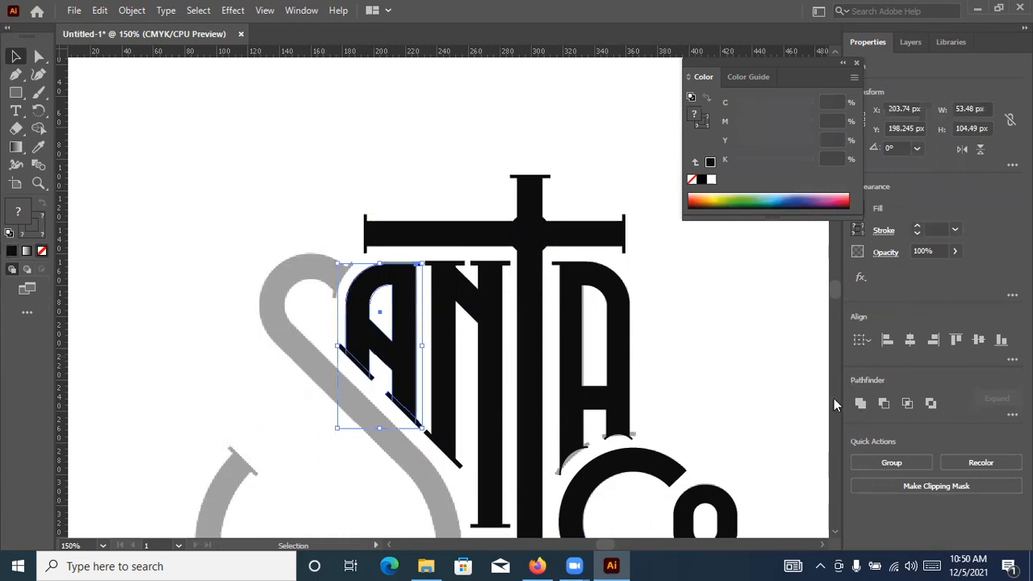
click(469, 149)
key(a)
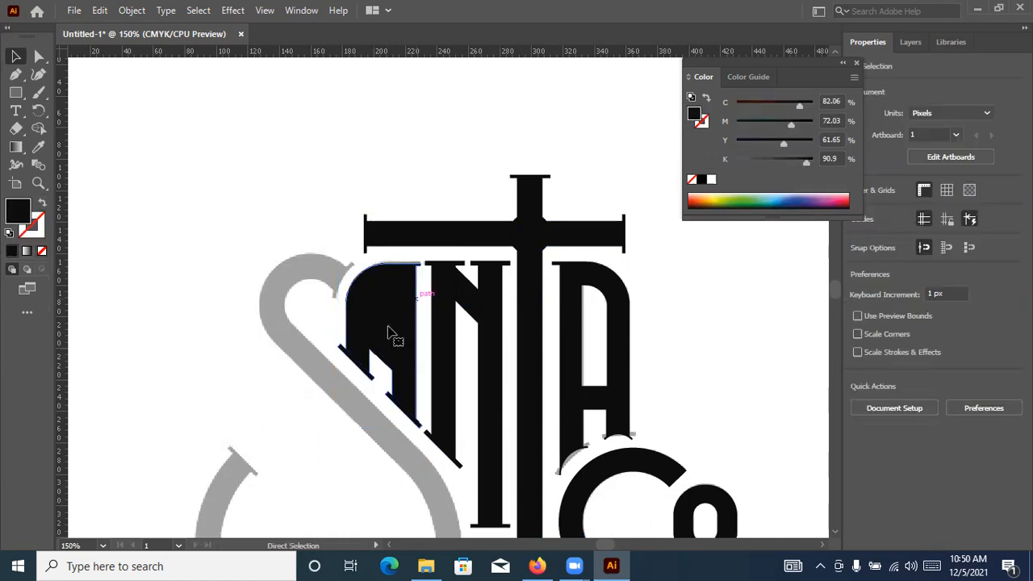
click(388, 314)
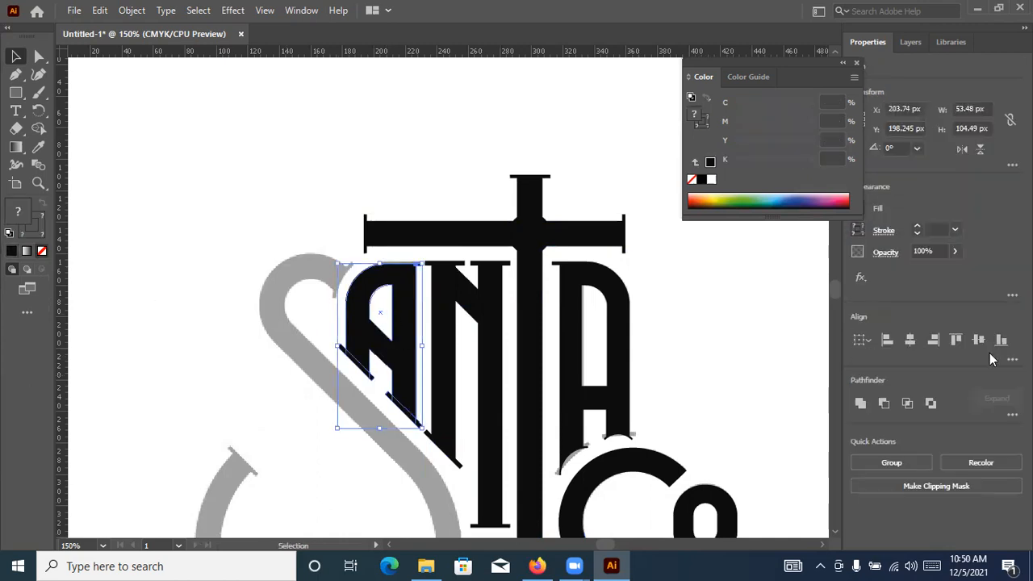
click(862, 404)
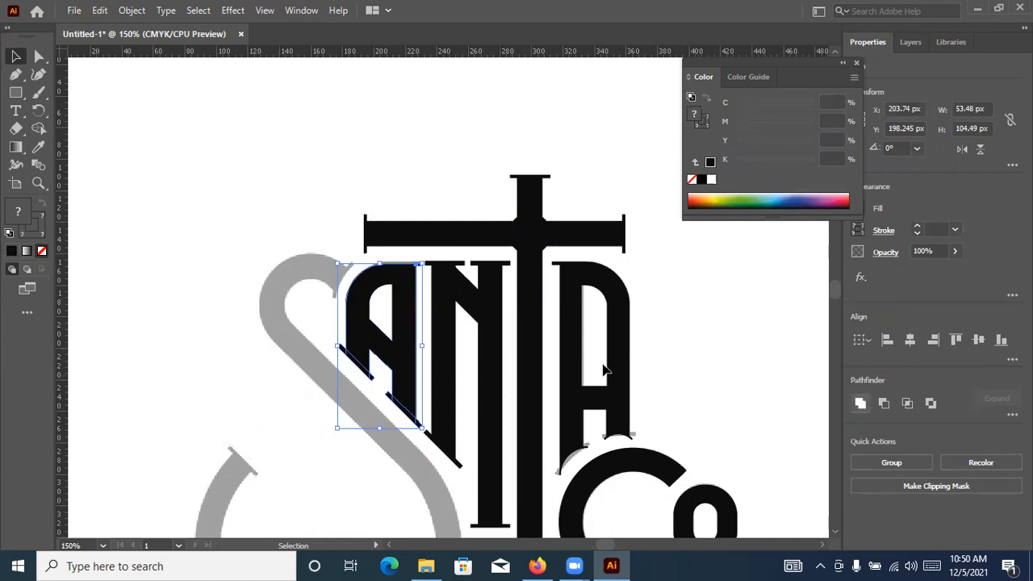
Send the united first A backward behind its white inner shape and combine both into a compound path with an open counter
right_click(386, 325)
mouse_move(436, 476)
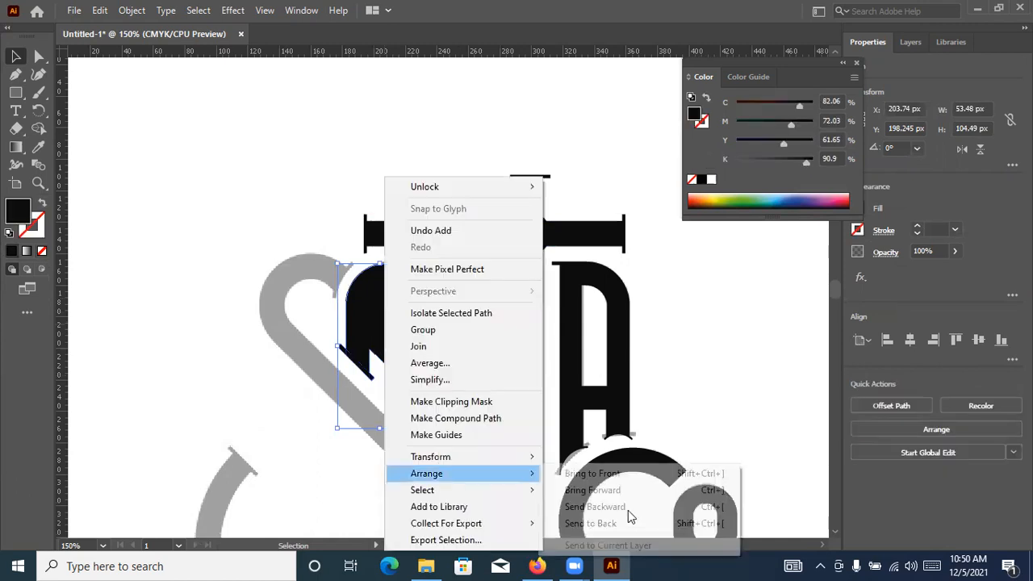
click(596, 507)
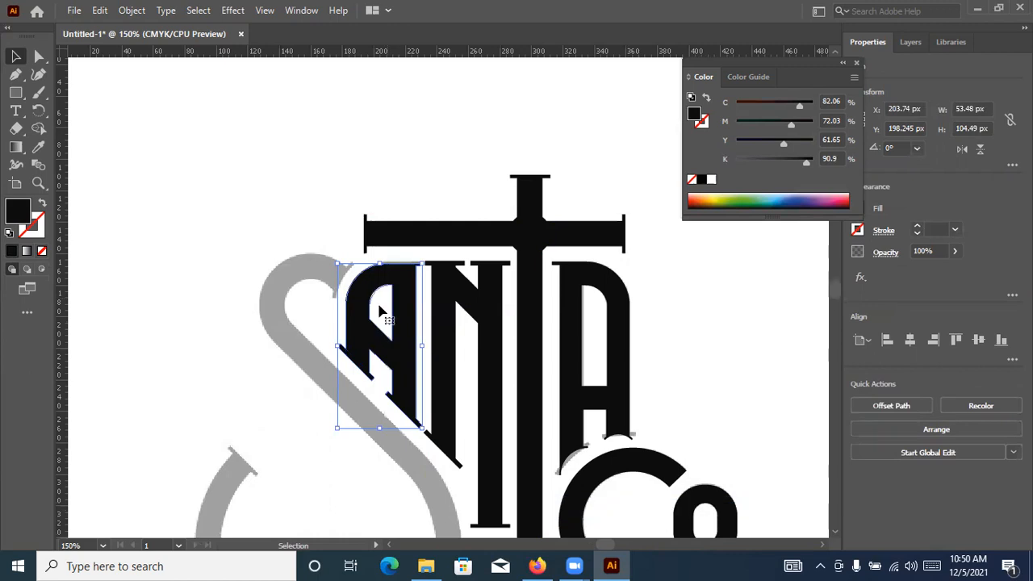
key(ctrl+8)
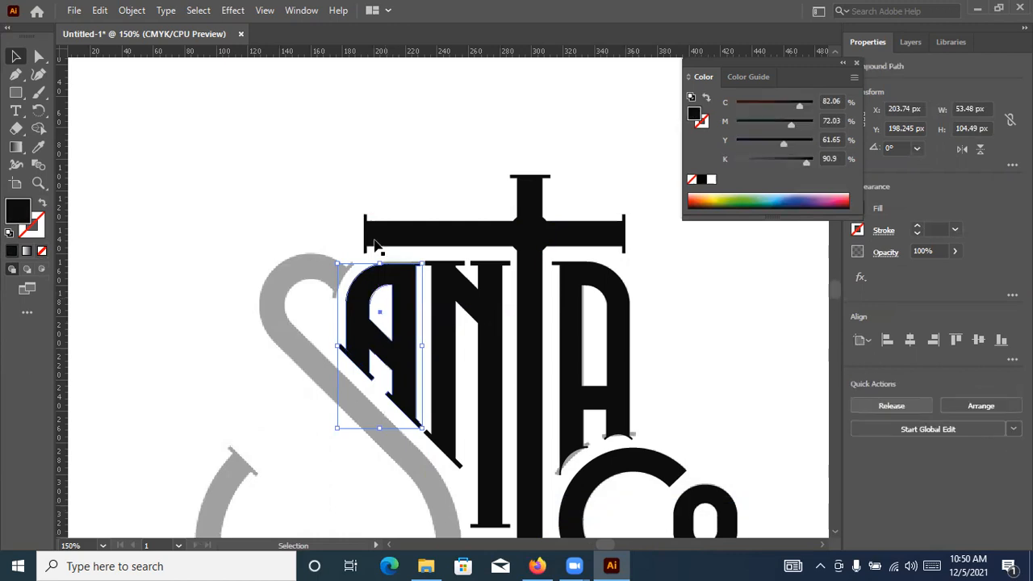
click(373, 156)
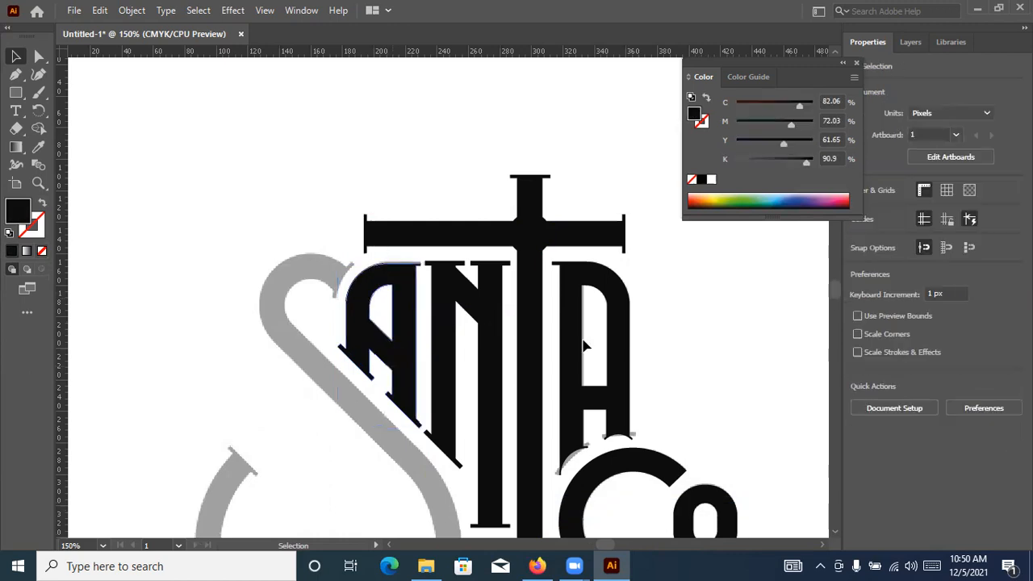
key(ctrl+minus)
key(ctrl+minus)
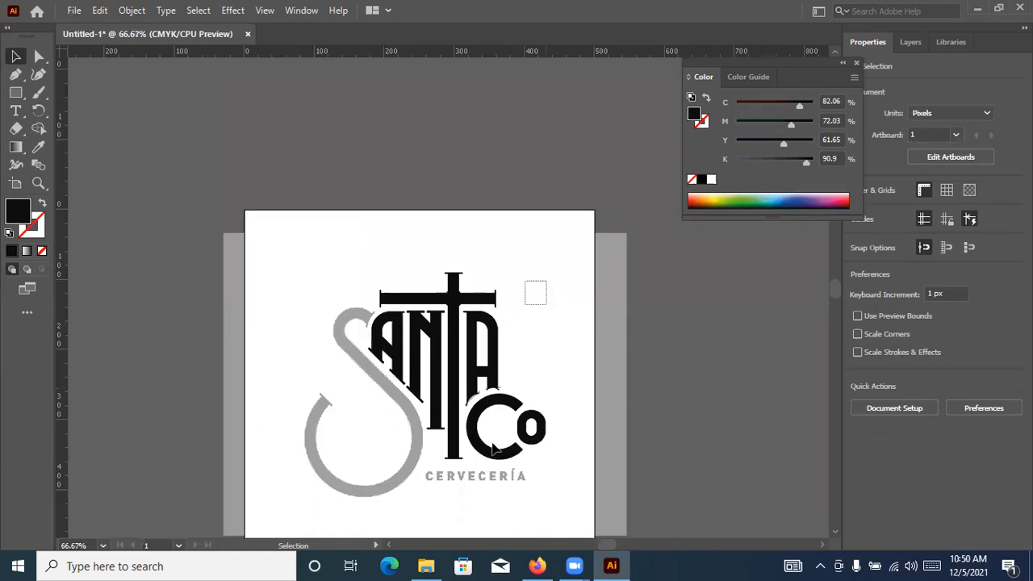
scroll(374, 331, up, 2)
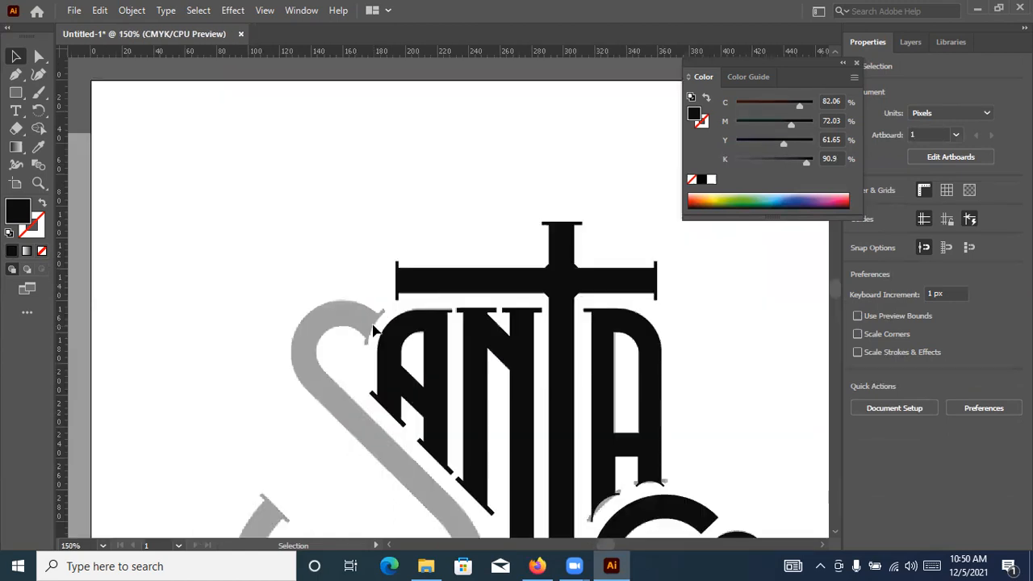
scroll(374, 319, down, 3)
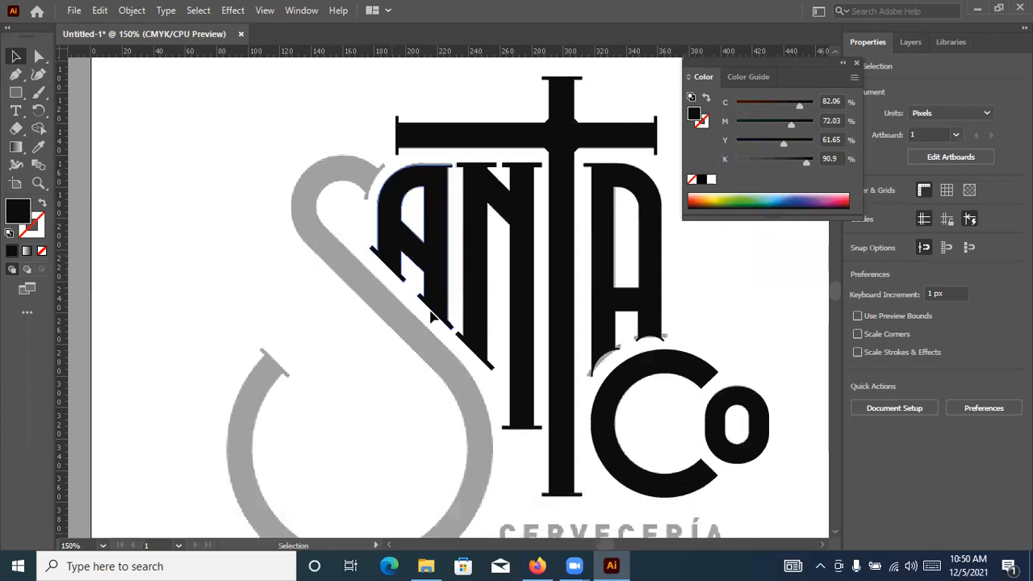
scroll(321, 459, down, 1)
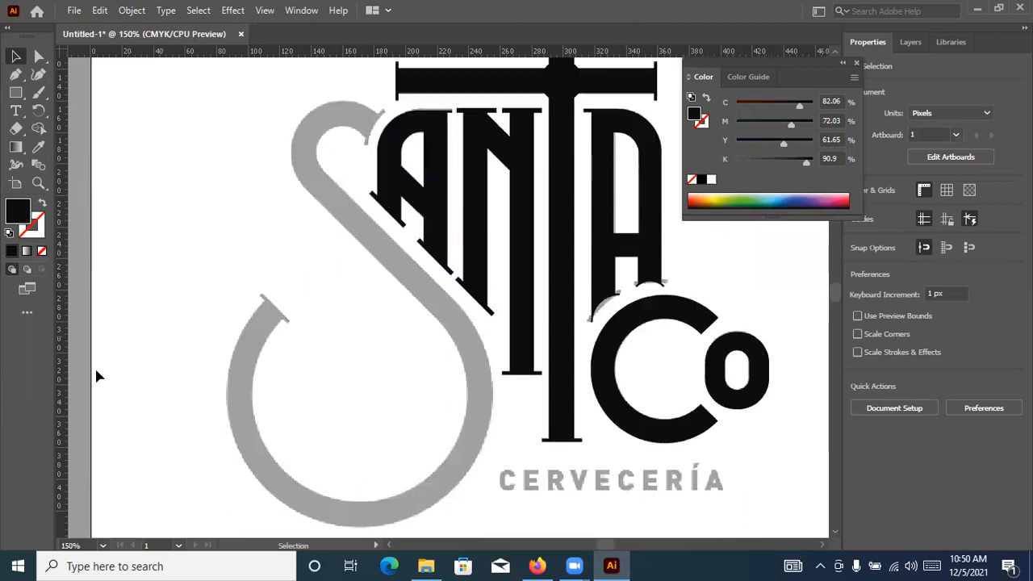
Move the second A aside from the faded reference to expose the original serifs, and undo the moves
scroll(615, 307, up, 3)
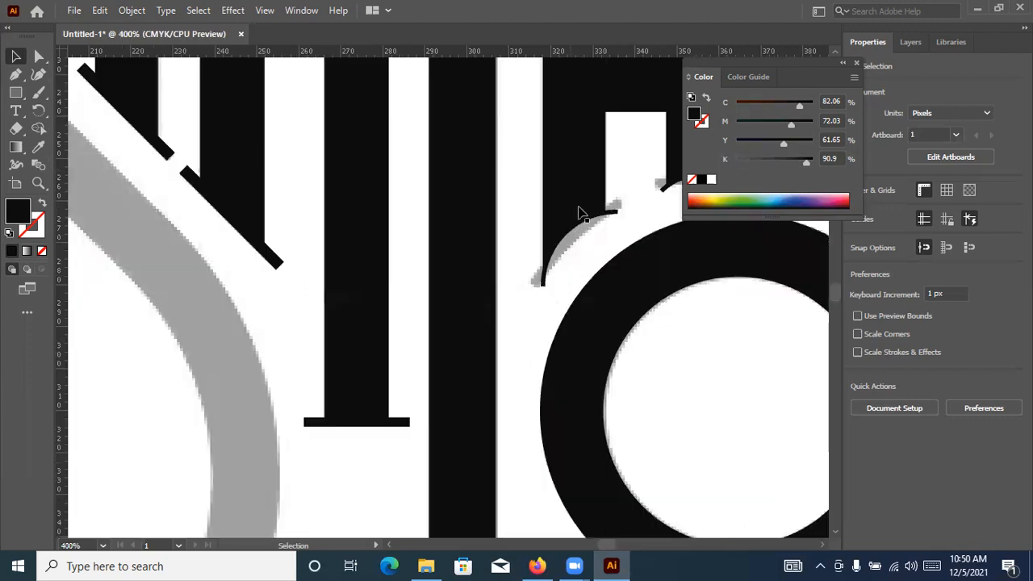
click(659, 244)
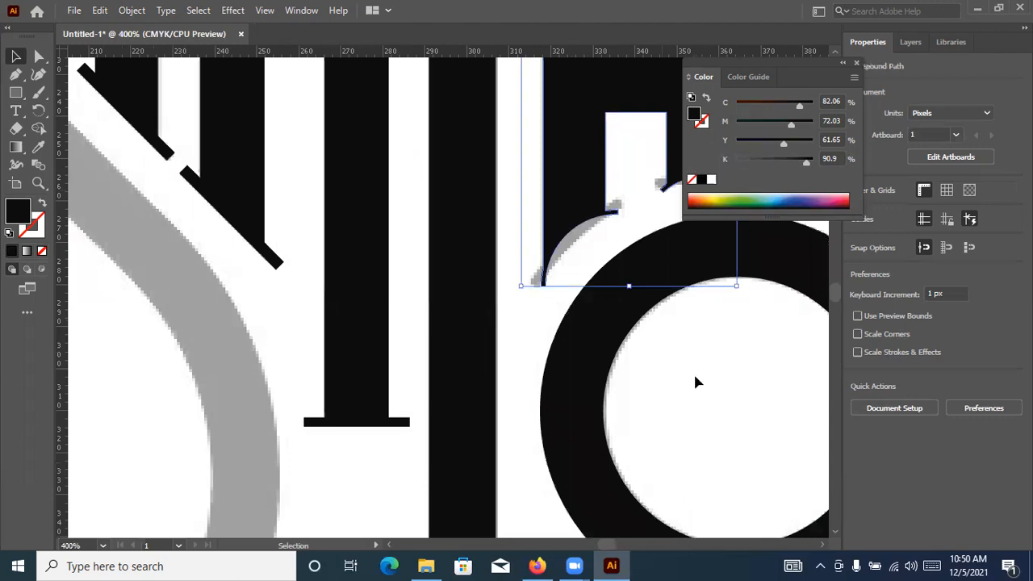
drag(691, 374, 681, 369)
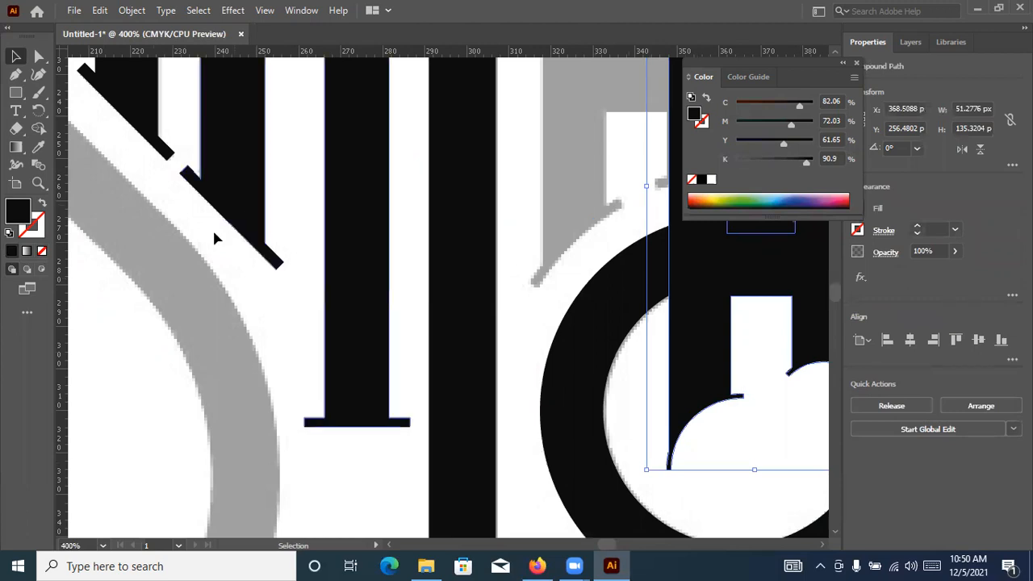
key(space)
drag(427, 207, 95, 263)
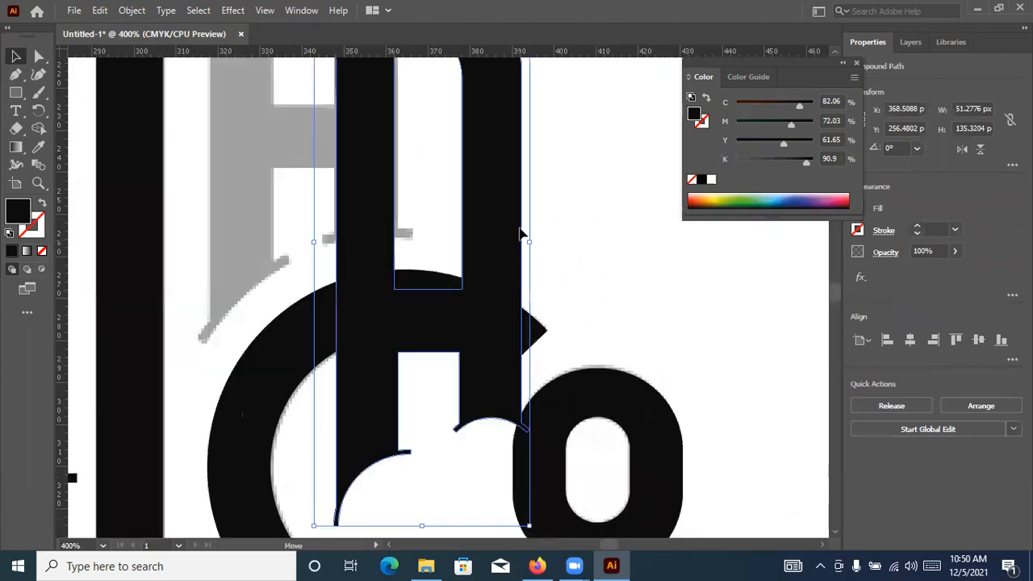
key(ctrl+z)
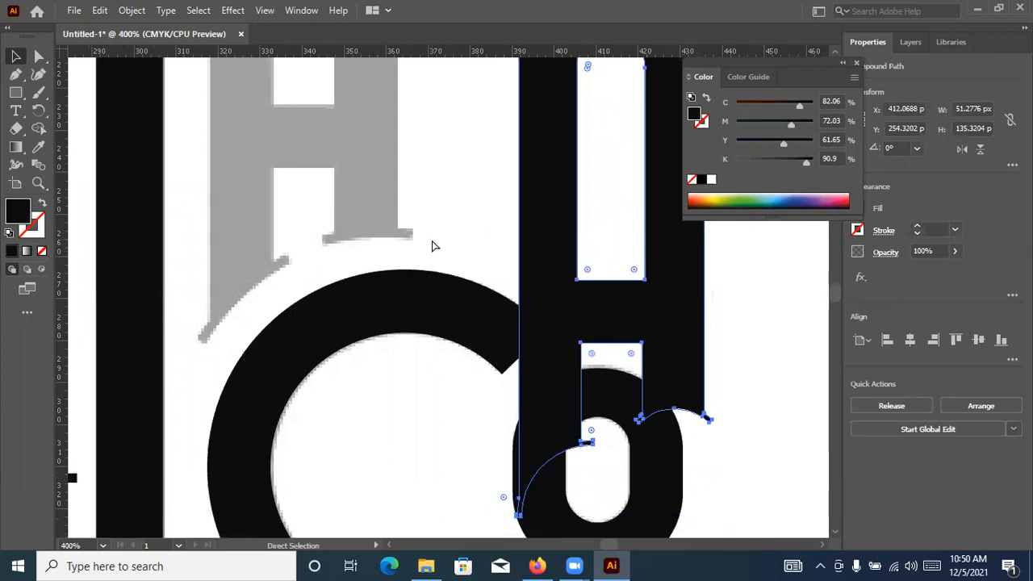
key(ctrl+z)
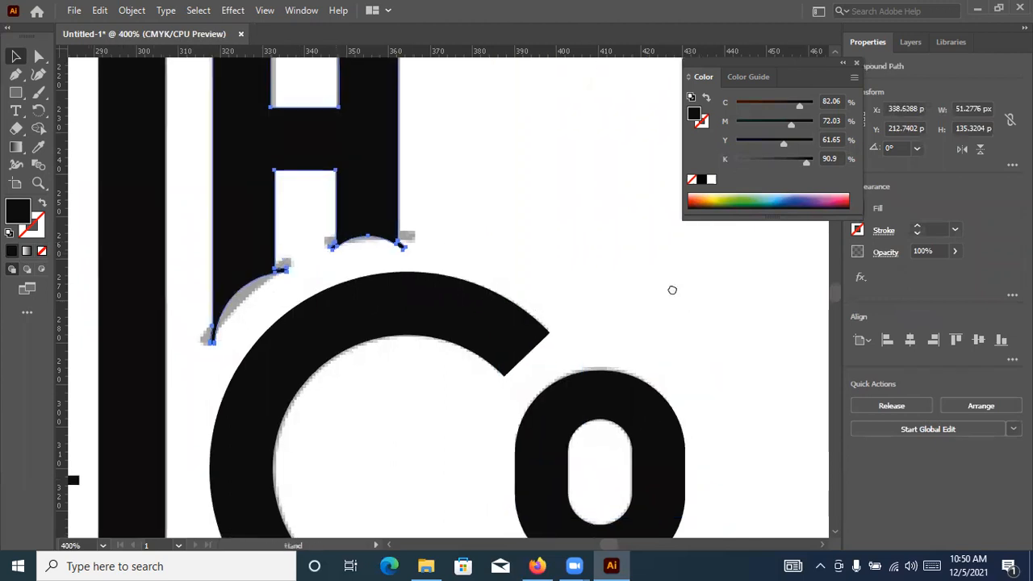
drag(429, 305, 435, 301)
scroll(509, 346, down, 3)
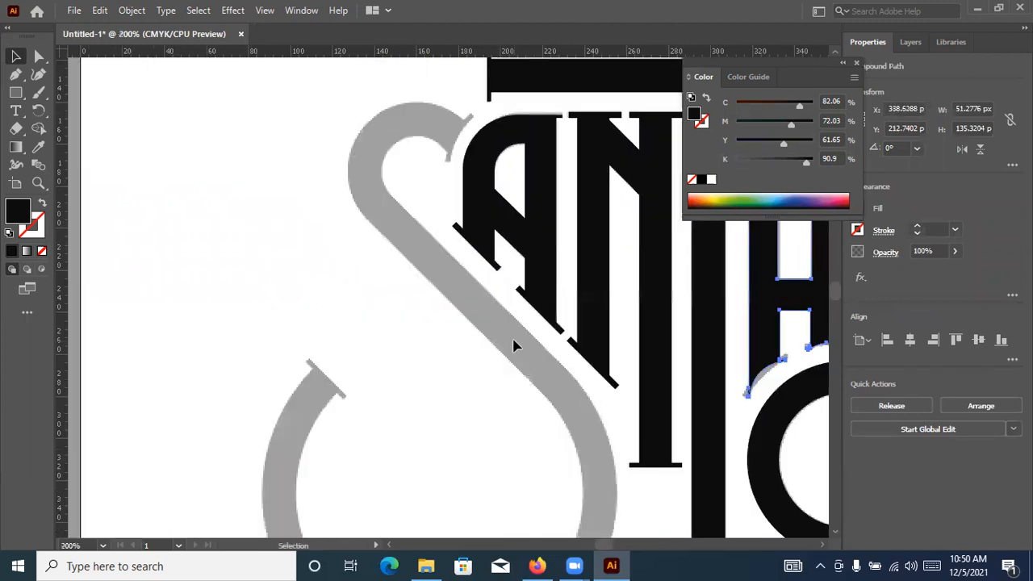
Draw an unfilled, black-outlined circle about 168 px in diameter and align it with the outer edge of the S's lower bowl
scroll(452, 299, down, 1)
scroll(444, 330, up, 1)
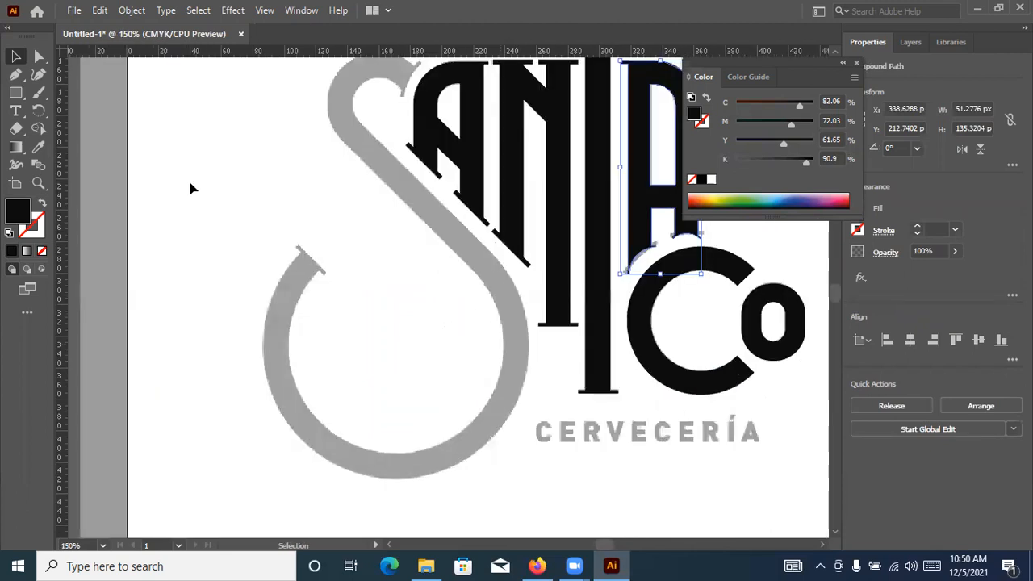
click(16, 93)
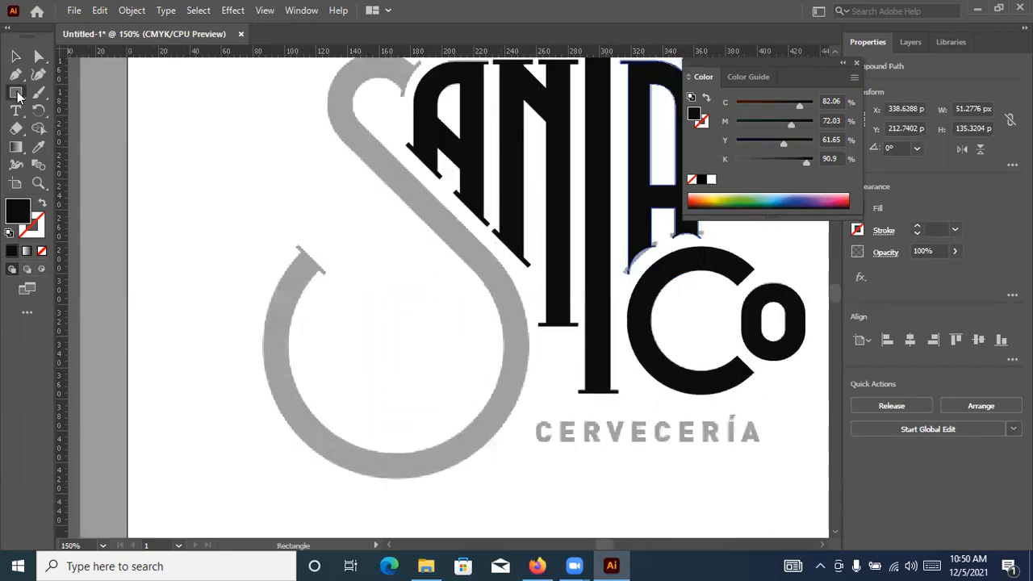
click(78, 110)
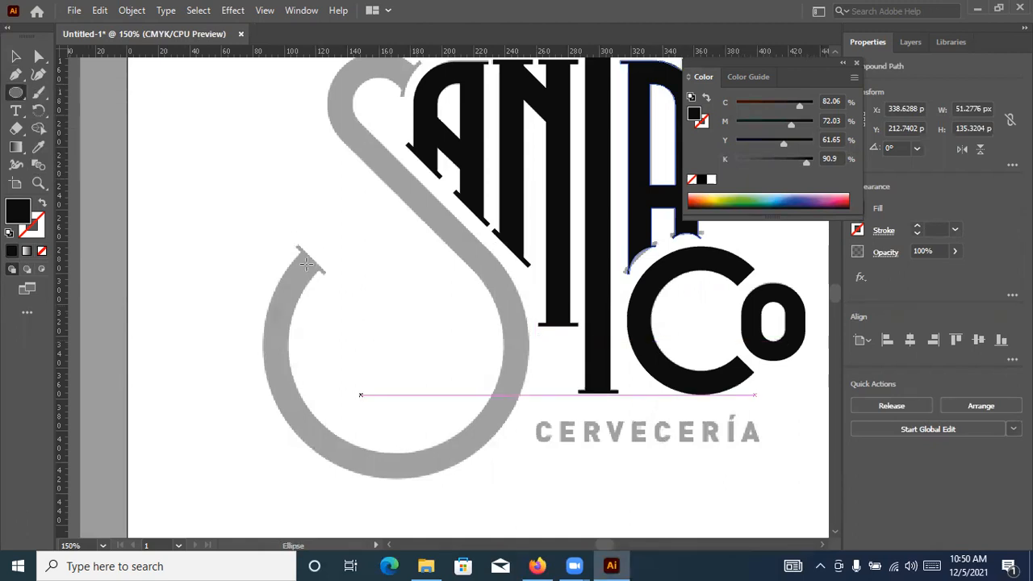
drag(394, 345, 490, 474)
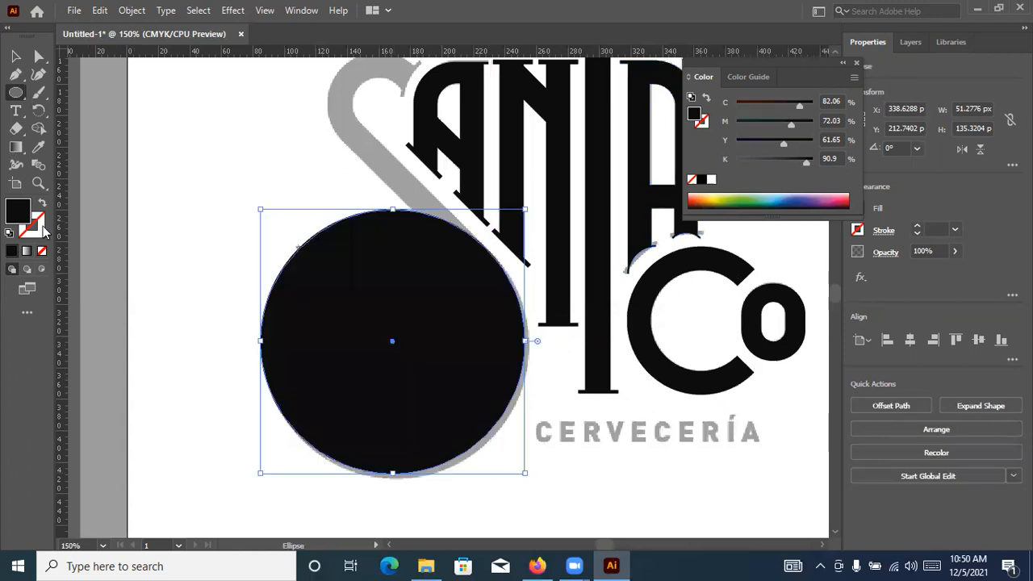
key(shift+x)
scroll(410, 365, up, 2)
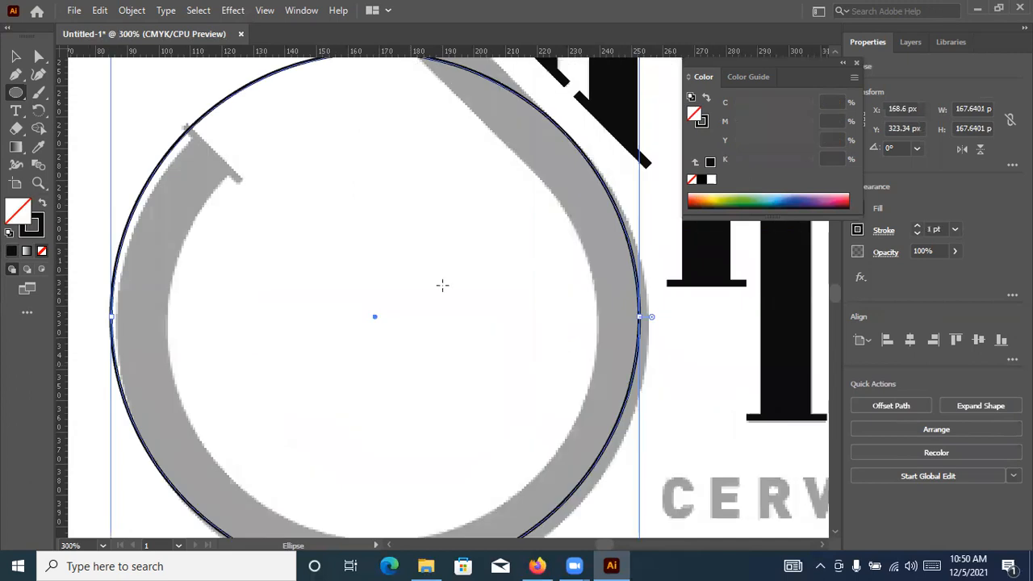
scroll(443, 278, down, 1)
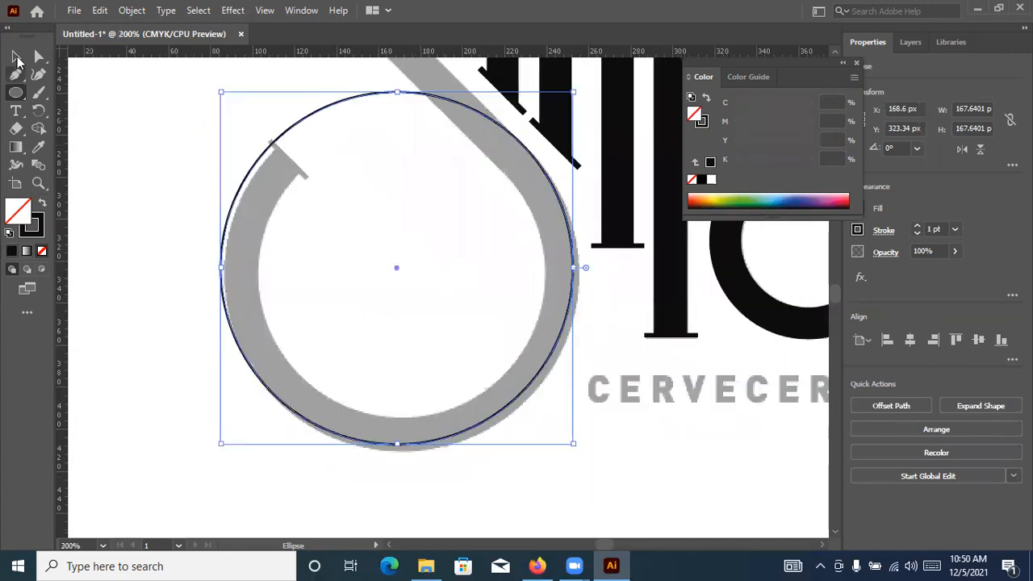
key(v)
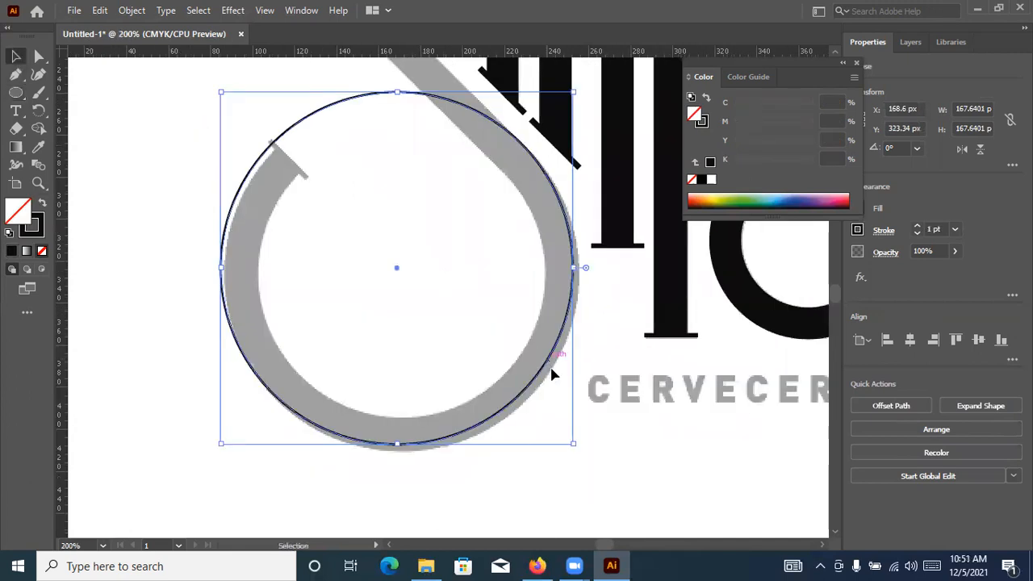
drag(549, 366, 554, 369)
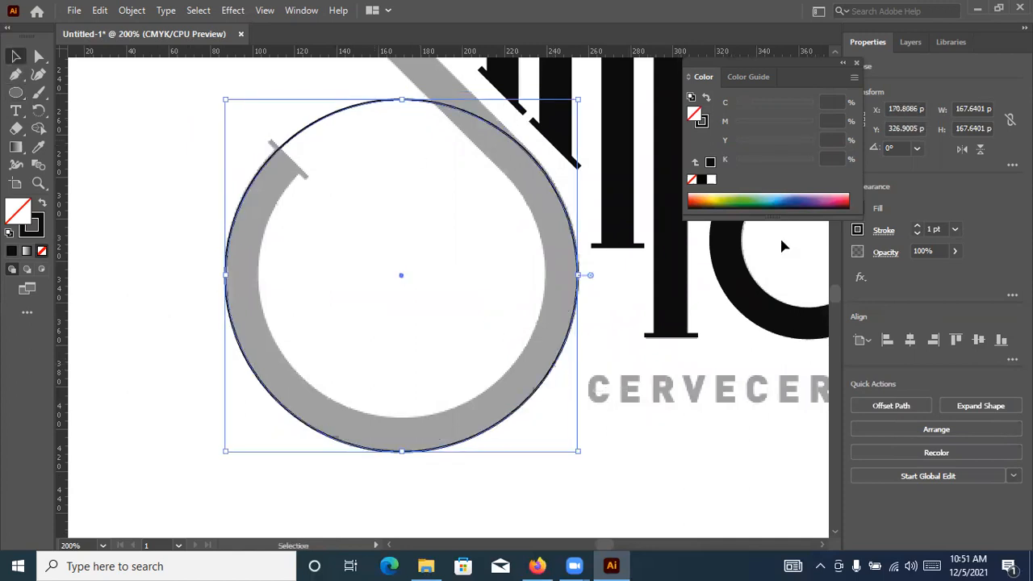
Set the circle's stroke weight to 15 pt and align the stroke to the inside to match the S's thickness
click(917, 229)
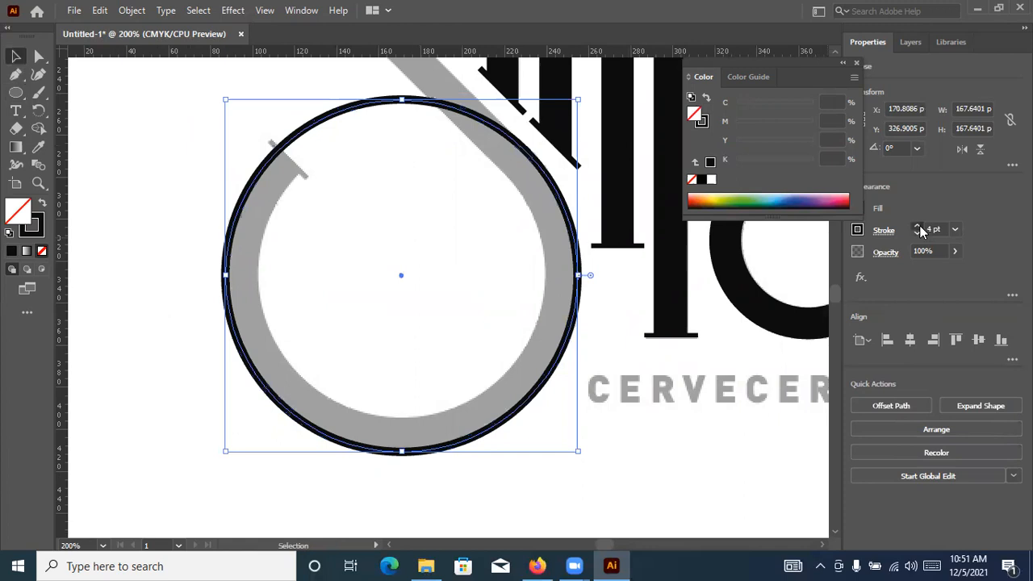
click(885, 231)
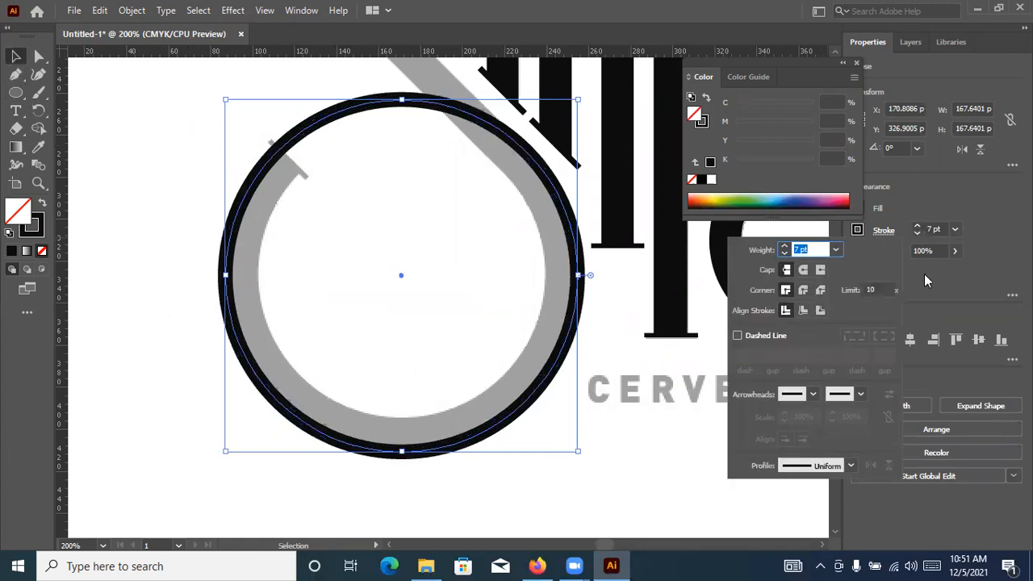
click(919, 227)
click(919, 227)
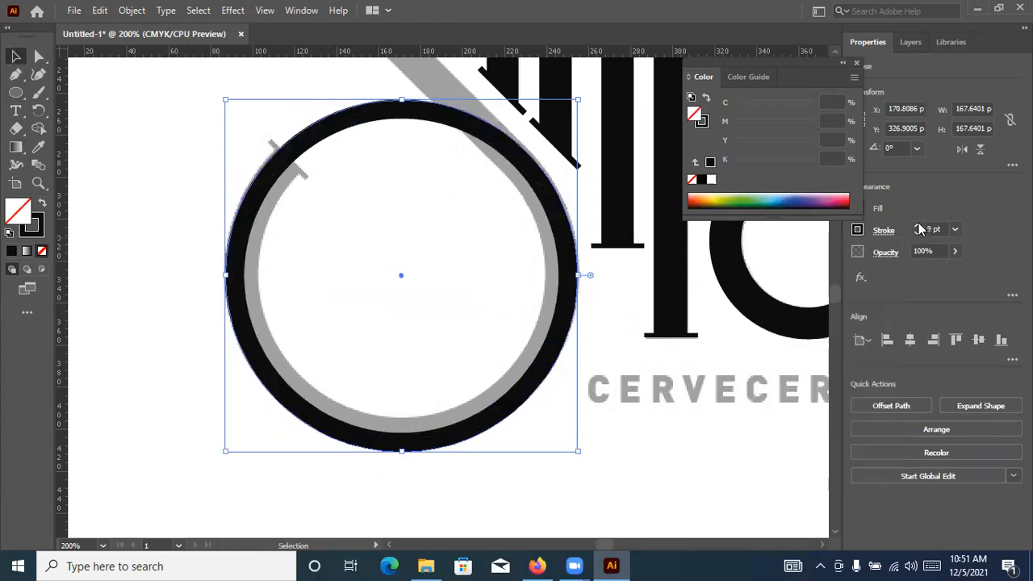
click(918, 229)
click(918, 230)
click(918, 230)
click(918, 229)
click(917, 229)
click(918, 229)
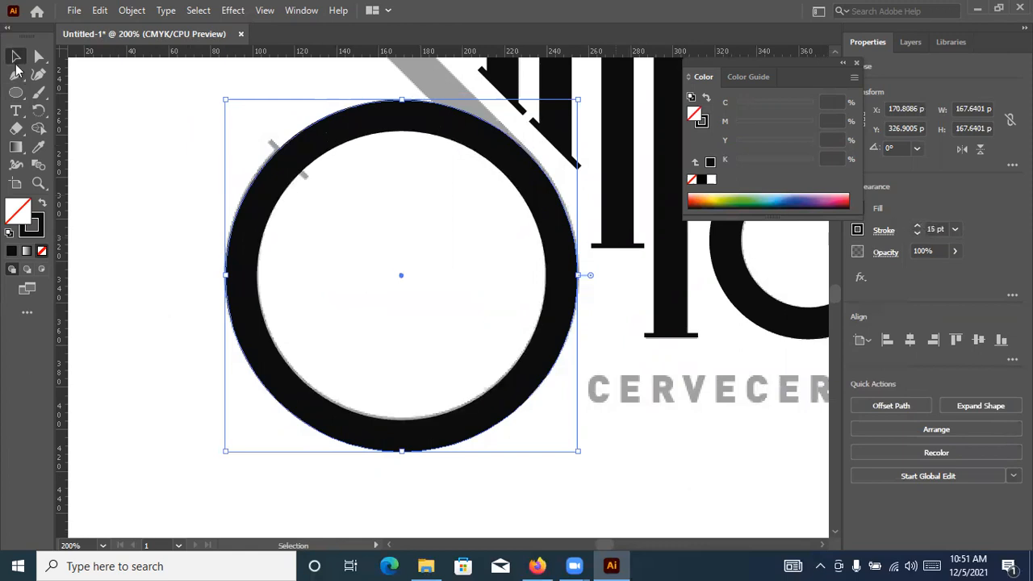
Expand the appearance of the stroked circle into a filled ring shape
click(132, 13)
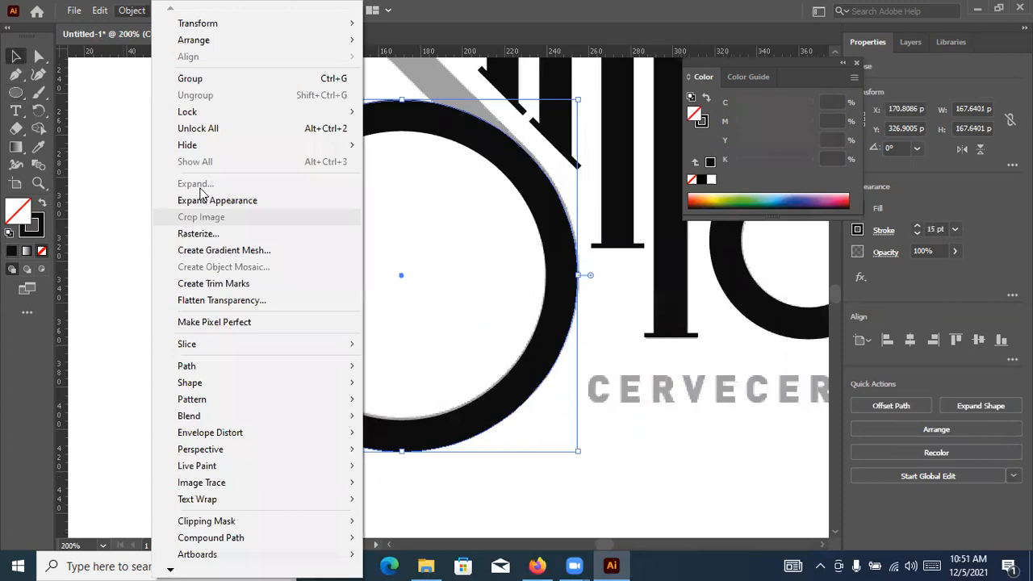
click(202, 201)
click(129, 10)
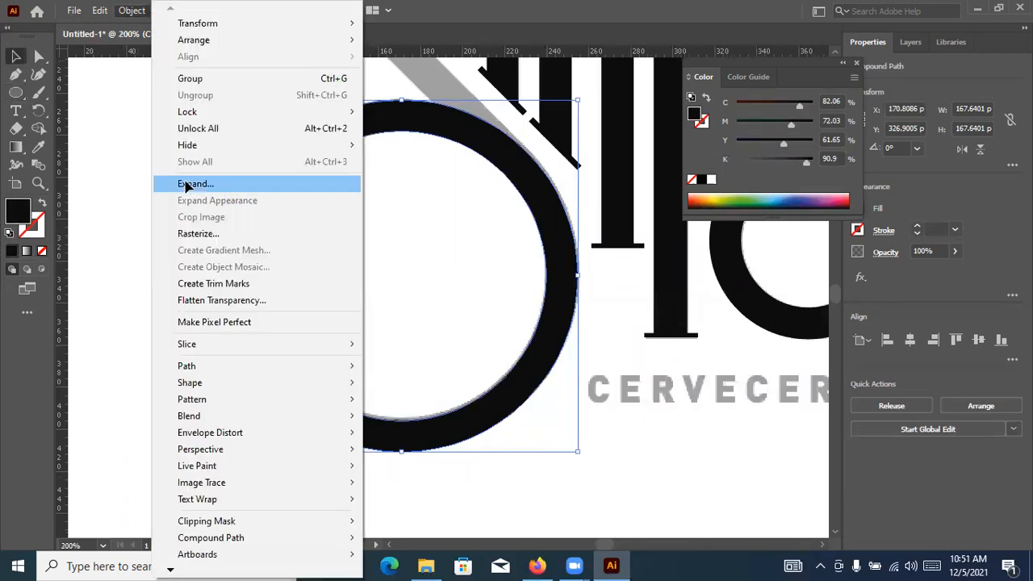
click(182, 149)
click(400, 126)
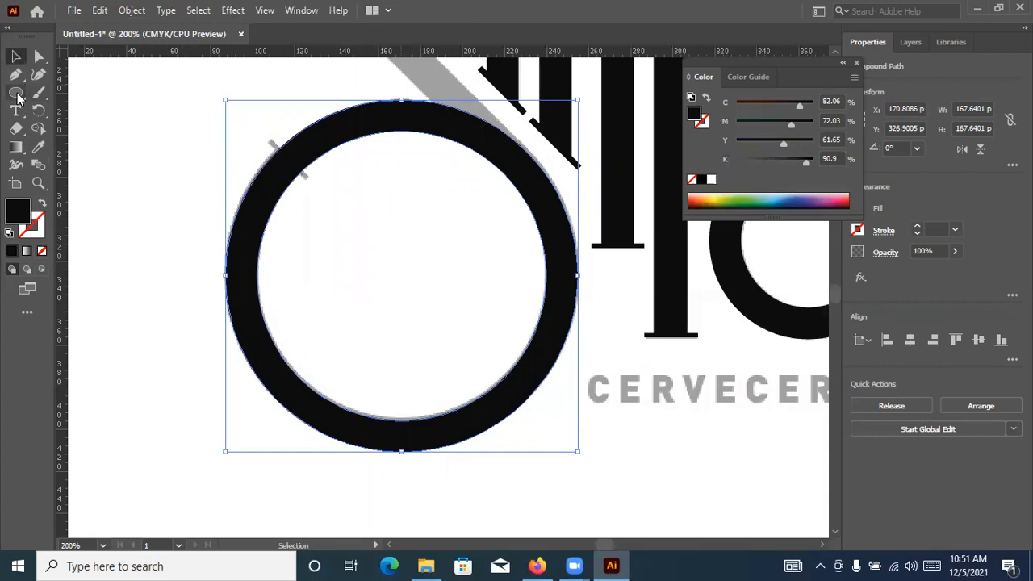
Draw a 45° line segment spanning about 27 by 27 px across the ring along the S's lower terminal serif
click(57, 165)
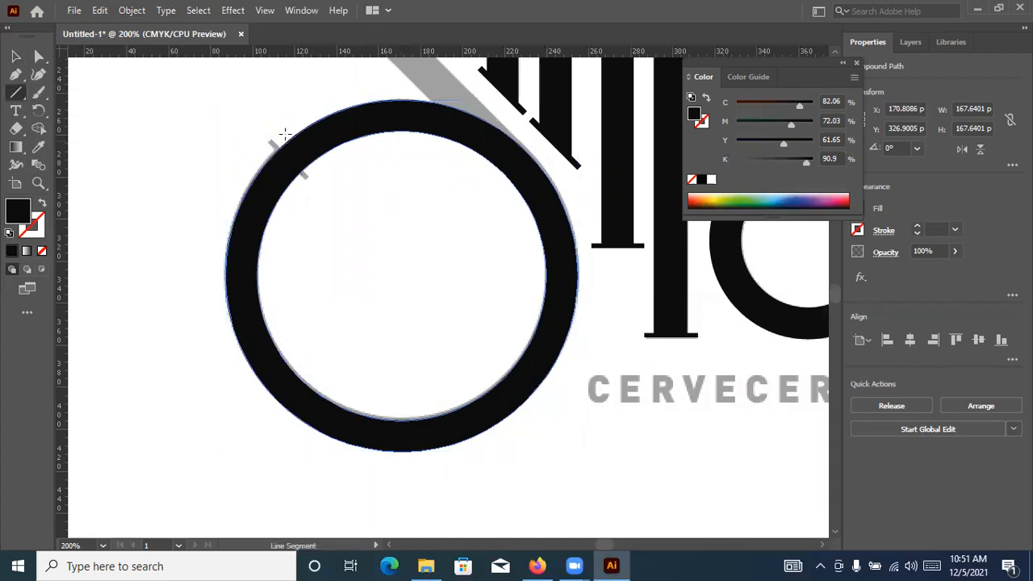
scroll(294, 139, up, 2)
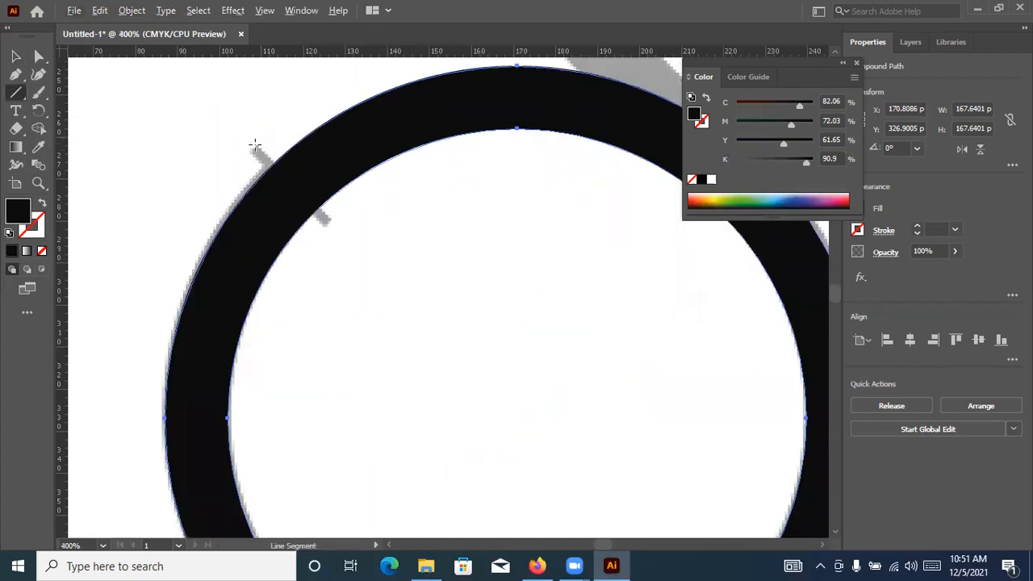
drag(255, 145, 364, 265)
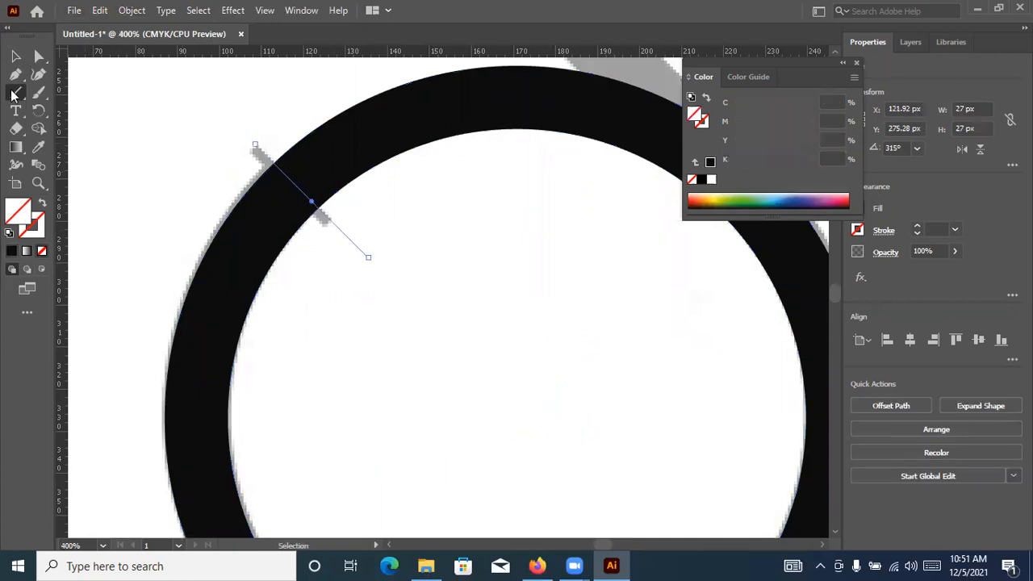
click(13, 57)
scroll(450, 226, down, 2)
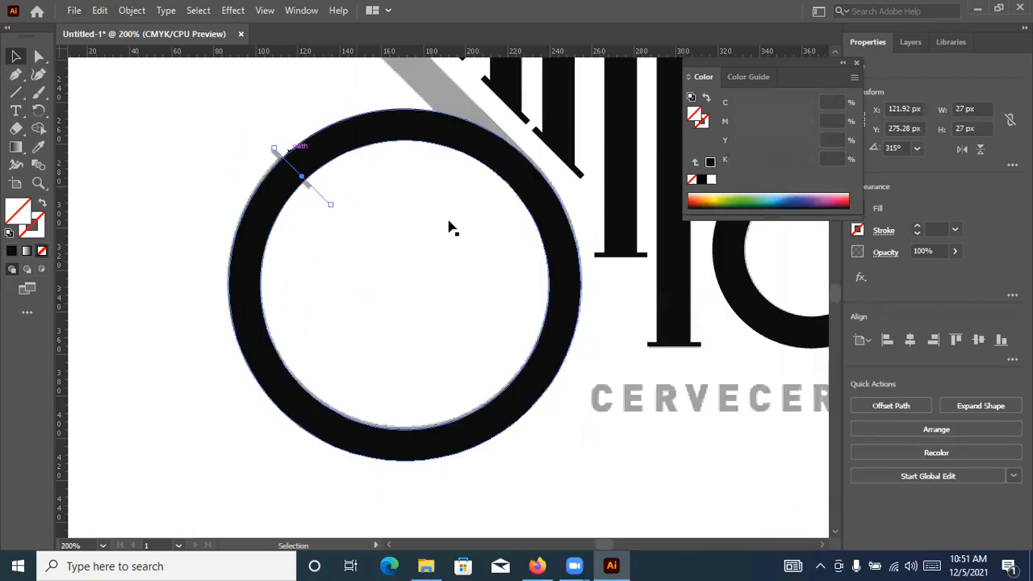
scroll(398, 148, right, 3)
drag(264, 122, 382, 332)
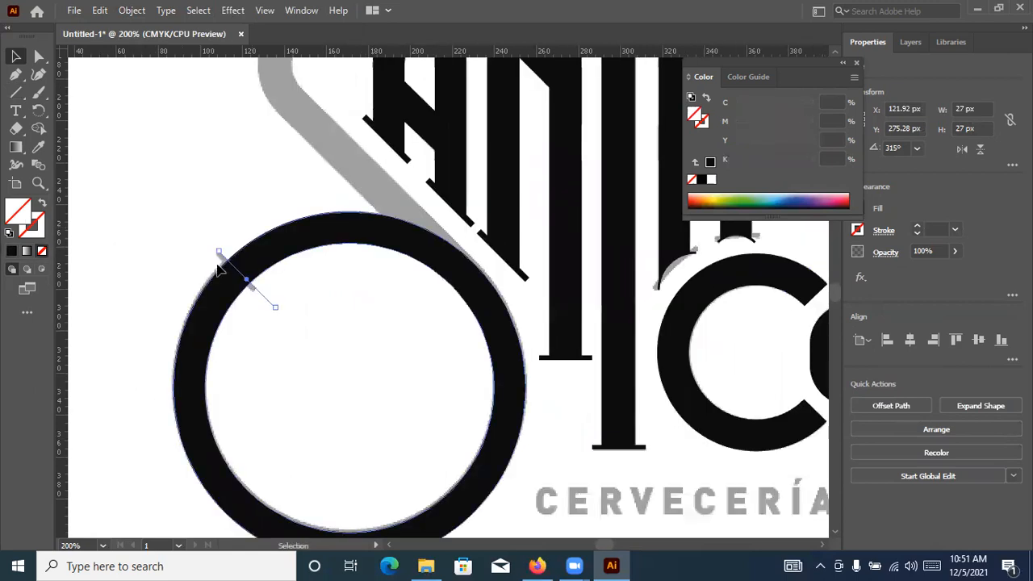
click(294, 312)
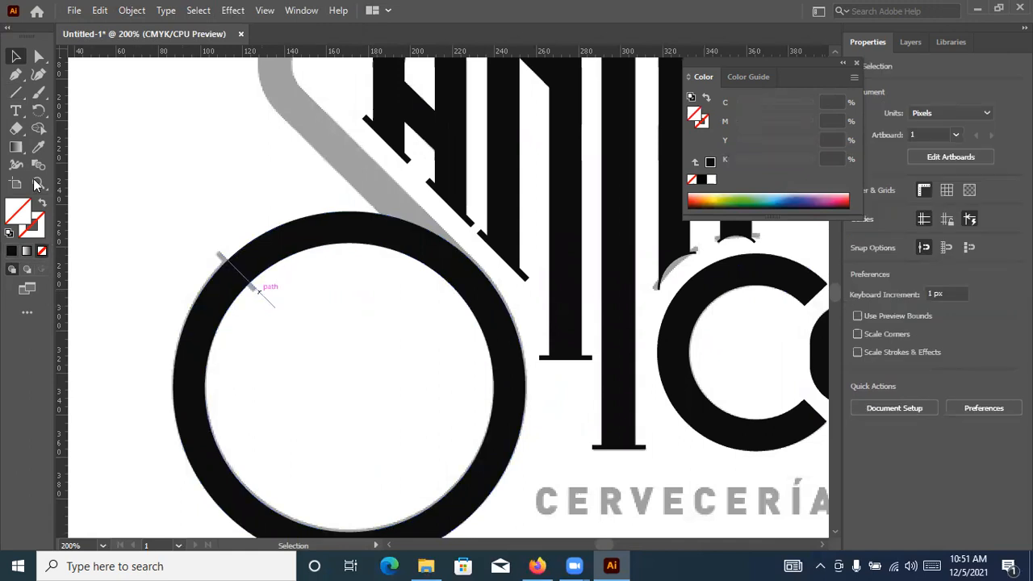
Sample the lettering's black for the diagonal cut line and apply it as the stroke with no fill
click(40, 150)
click(436, 137)
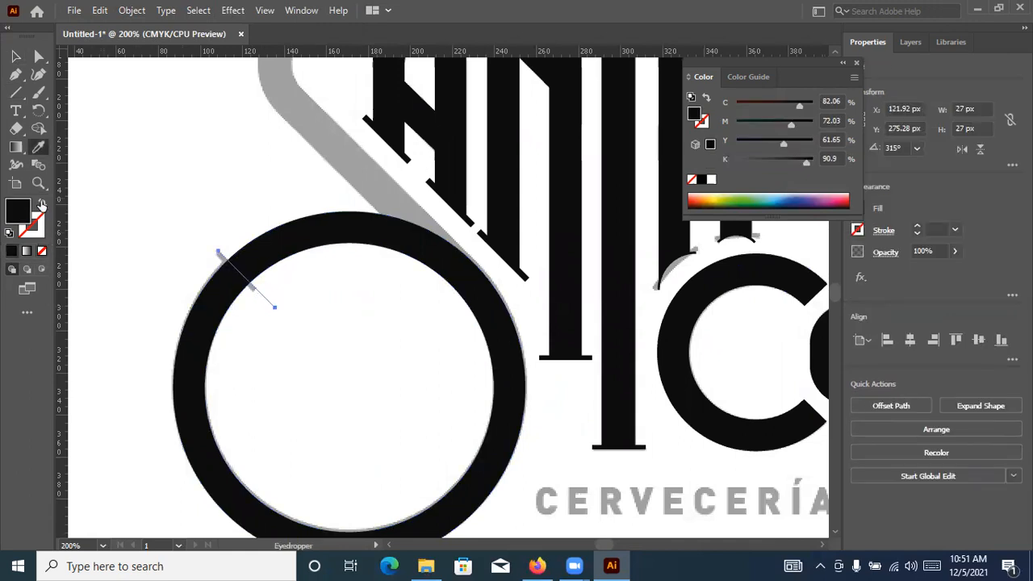
key(shift+x)
key(v)
click(121, 119)
drag(411, 255, 274, 360)
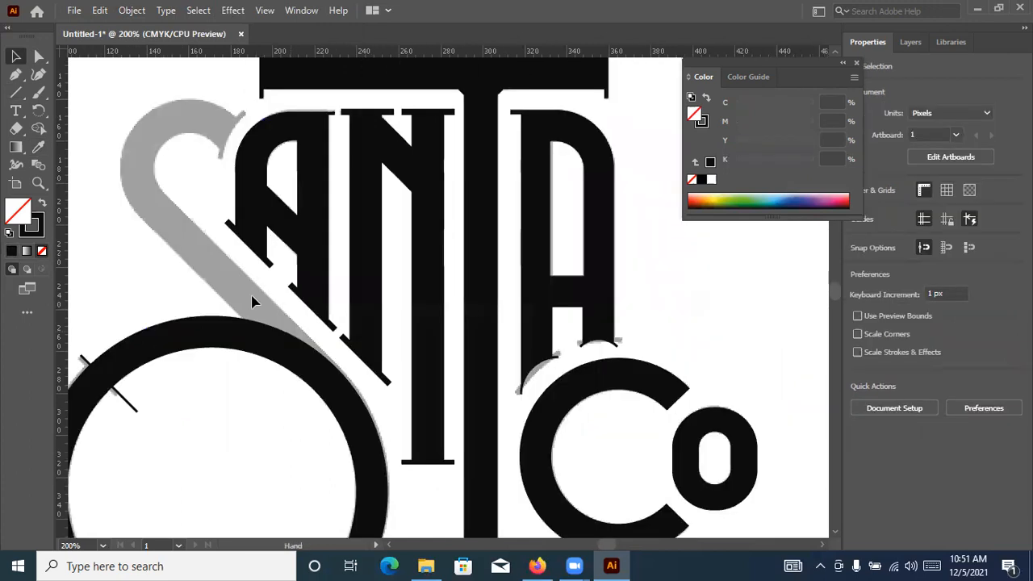
Draw an unfilled, outlined rectangle about 53 by 190 px over the S's diagonal area and rotate it 45°
right_click(16, 93)
click(74, 94)
scroll(250, 312, down, 1)
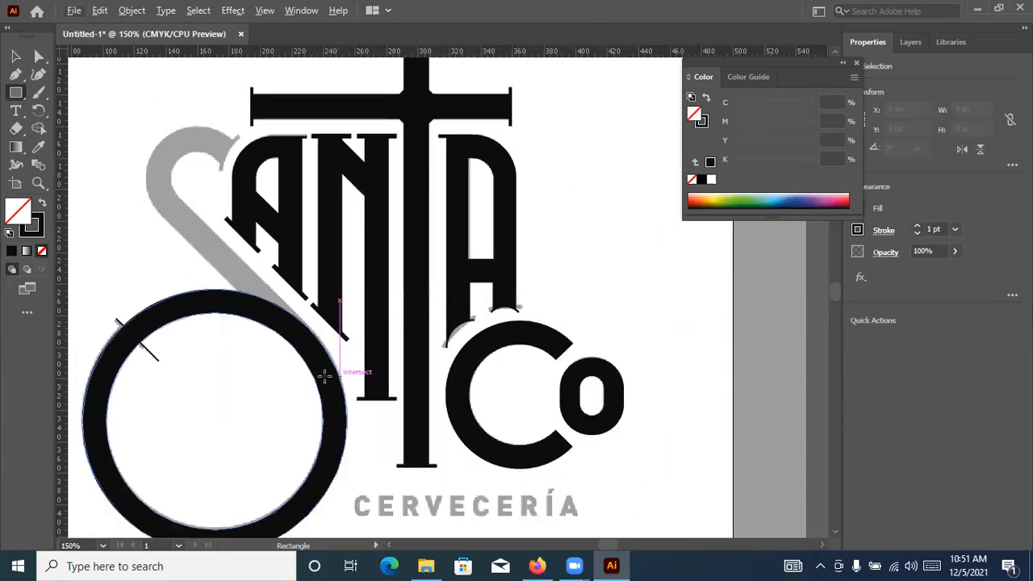
drag(335, 378, 369, 127)
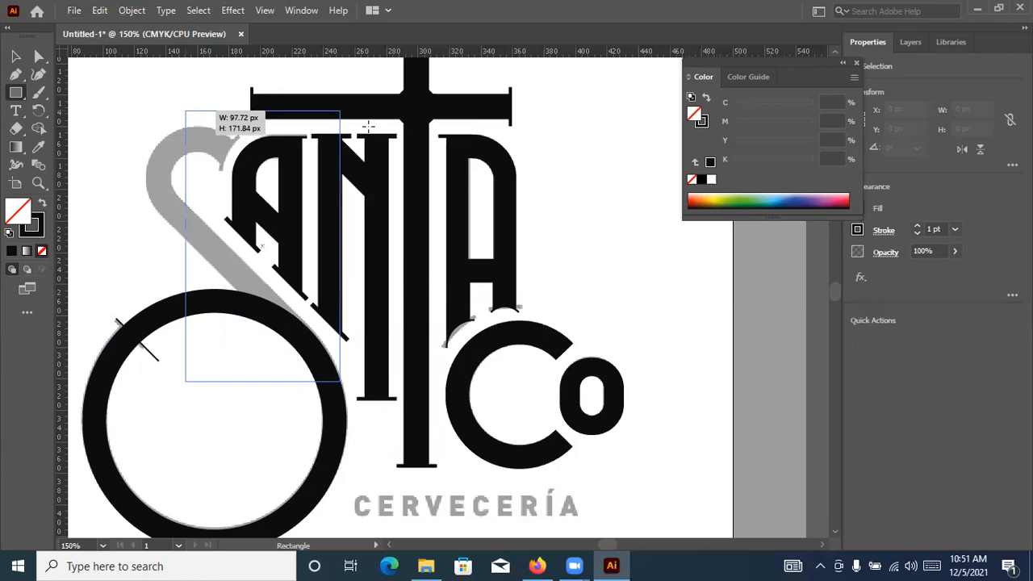
drag(240, 76, 255, 82)
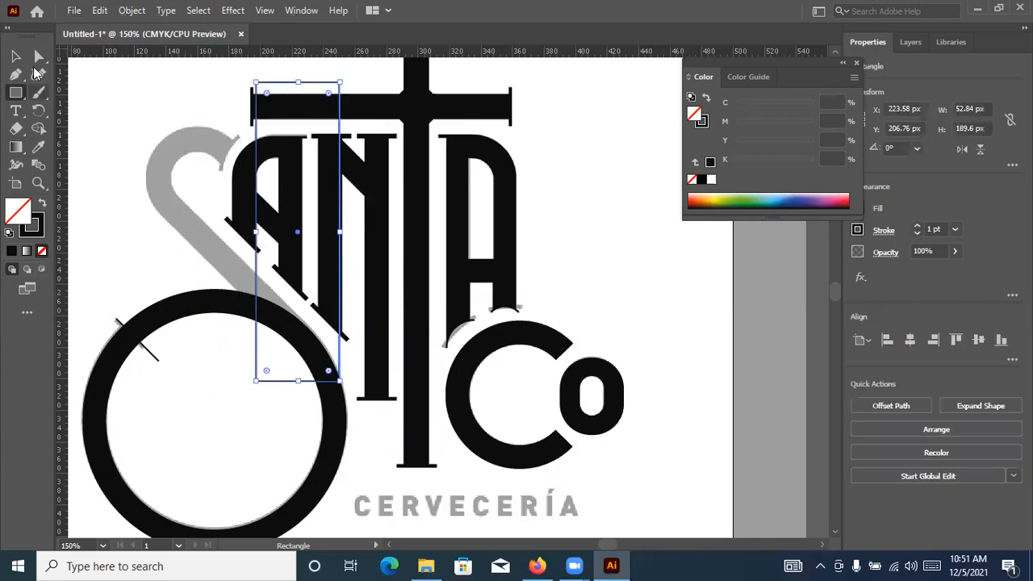
click(15, 56)
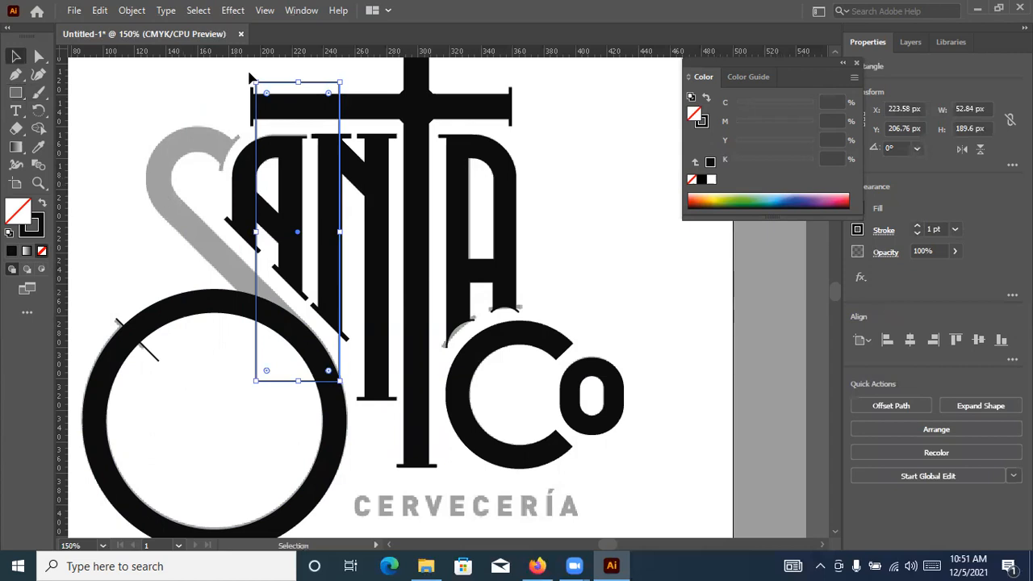
drag(165, 119, 185, 134)
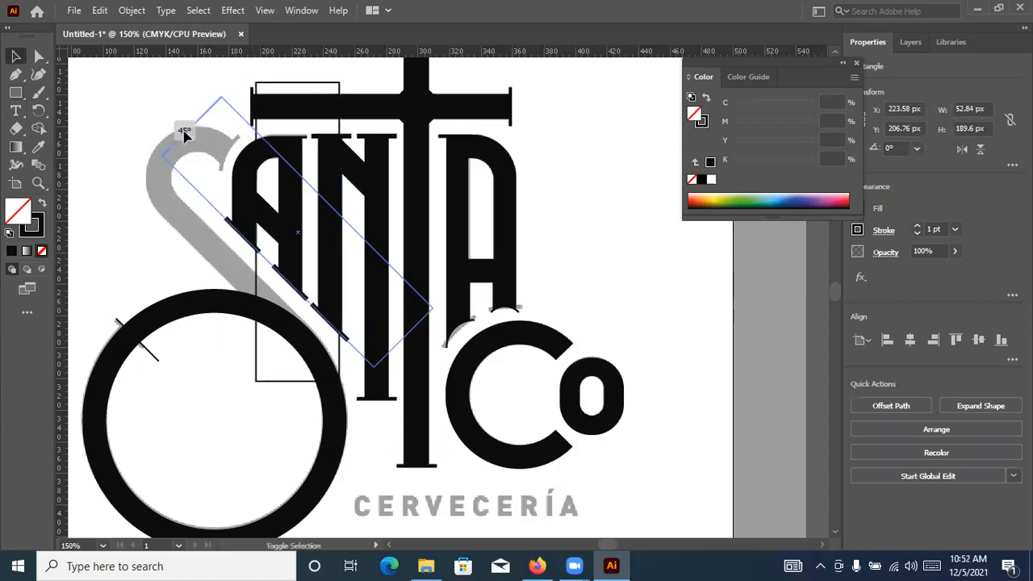
Move the rotated rectangle so its lower long edge lines up with the lower outer edge of the S's diagonal
scroll(261, 279, up, 2)
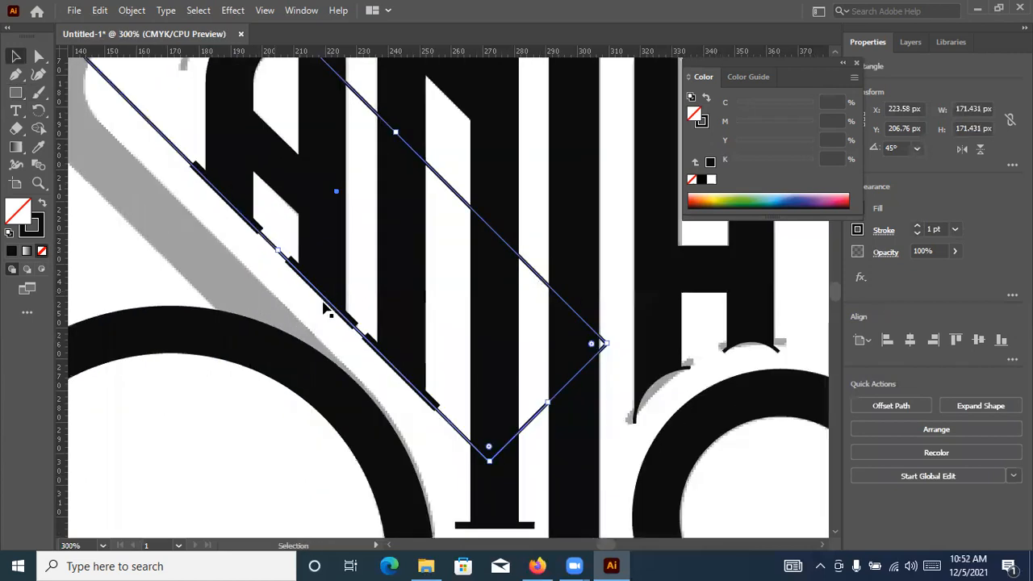
drag(420, 432, 373, 467)
scroll(213, 347, up, 1)
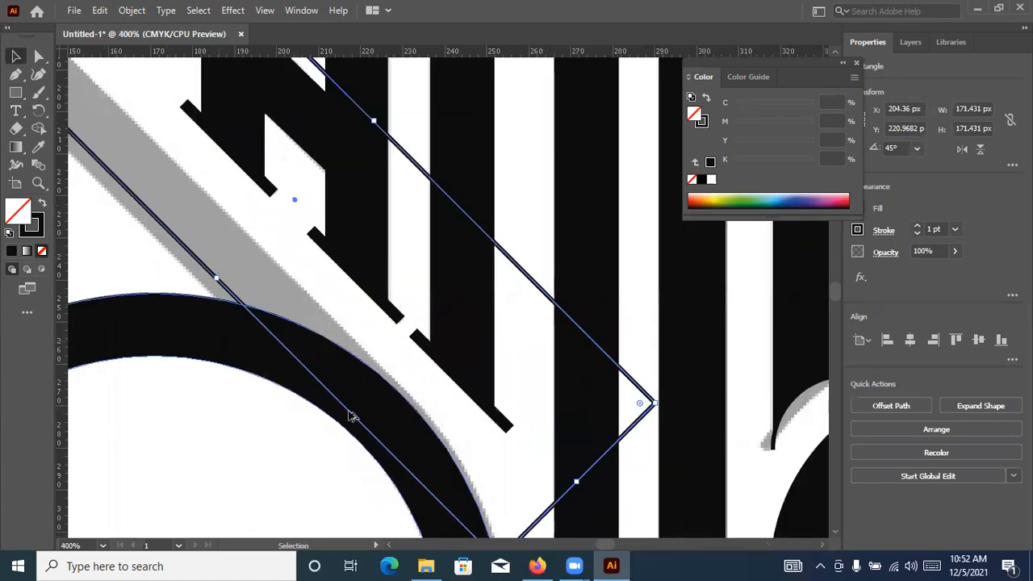
scroll(350, 414, down, 3)
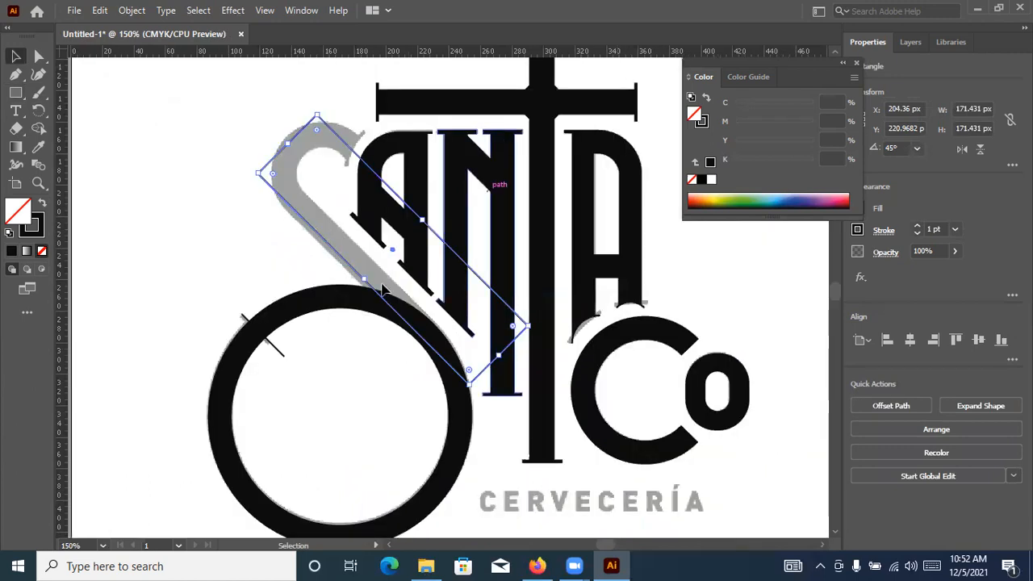
scroll(360, 313, up, 1)
scroll(374, 247, up, 3)
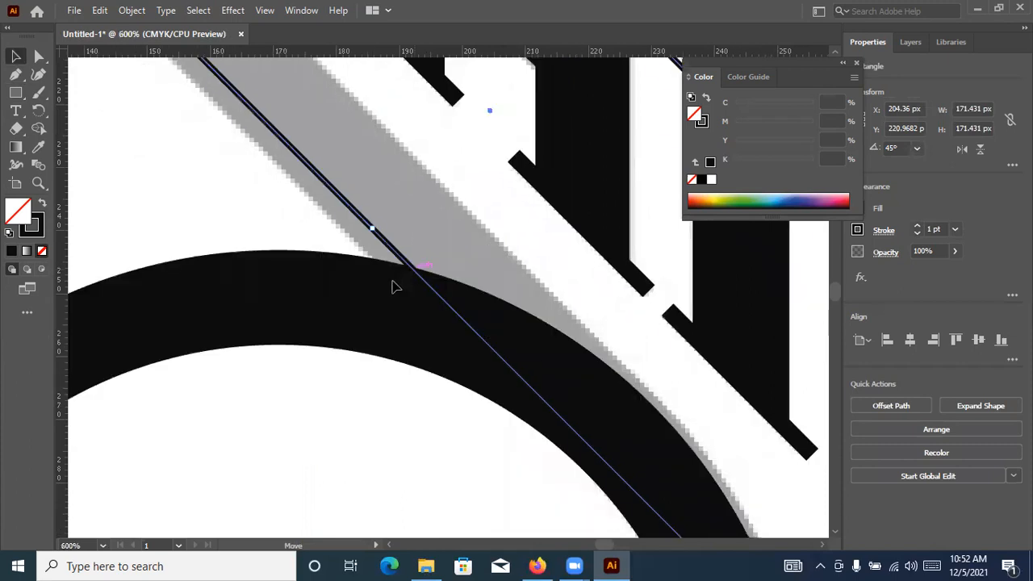
drag(395, 286, 408, 289)
scroll(408, 289, down, 3)
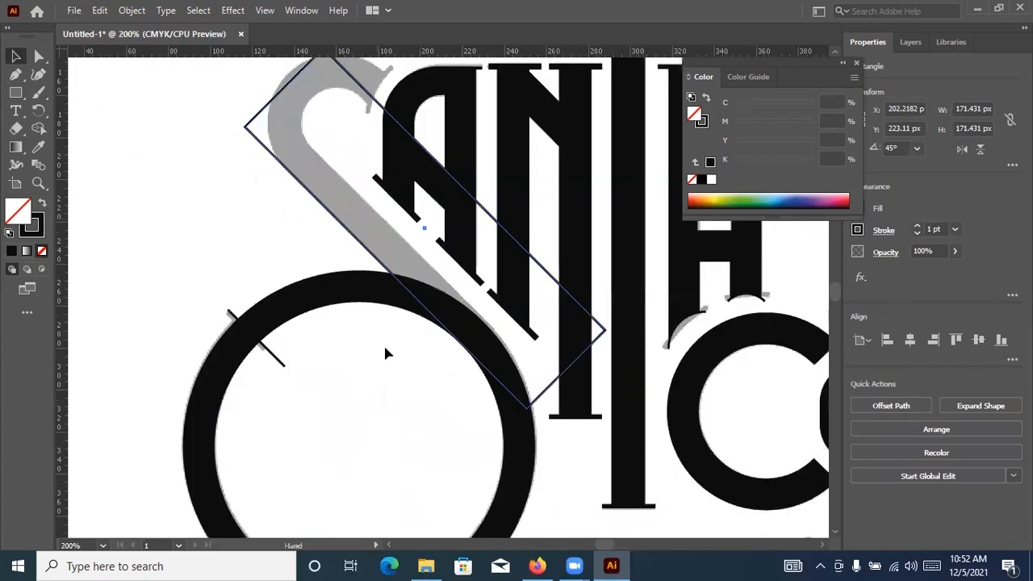
Extend the rotated rectangle's upper end and its far long edge so that they touch the outer edge of the S's upper curve
drag(354, 104, 428, 262)
scroll(436, 257, up, 2)
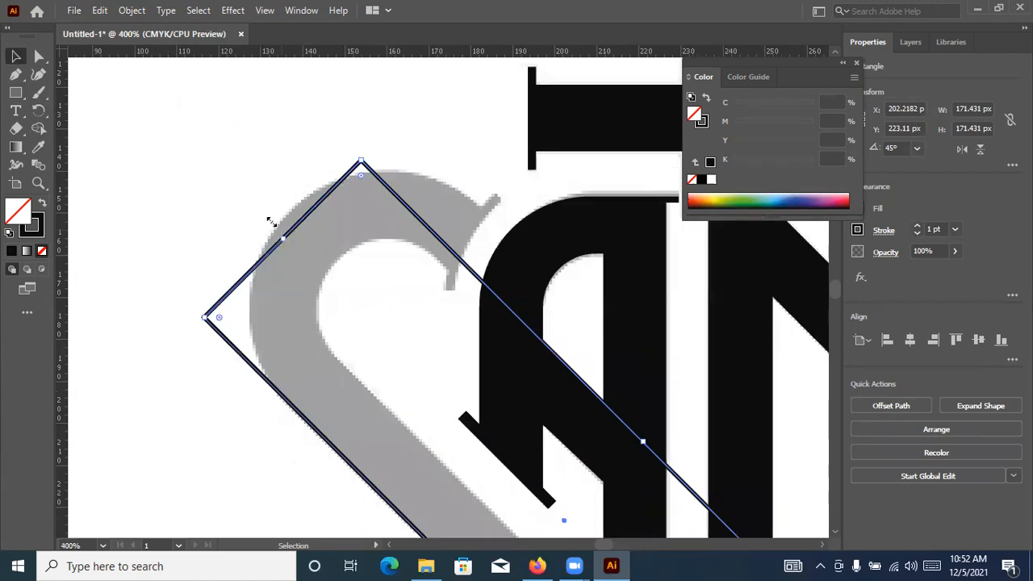
drag(273, 234, 264, 225)
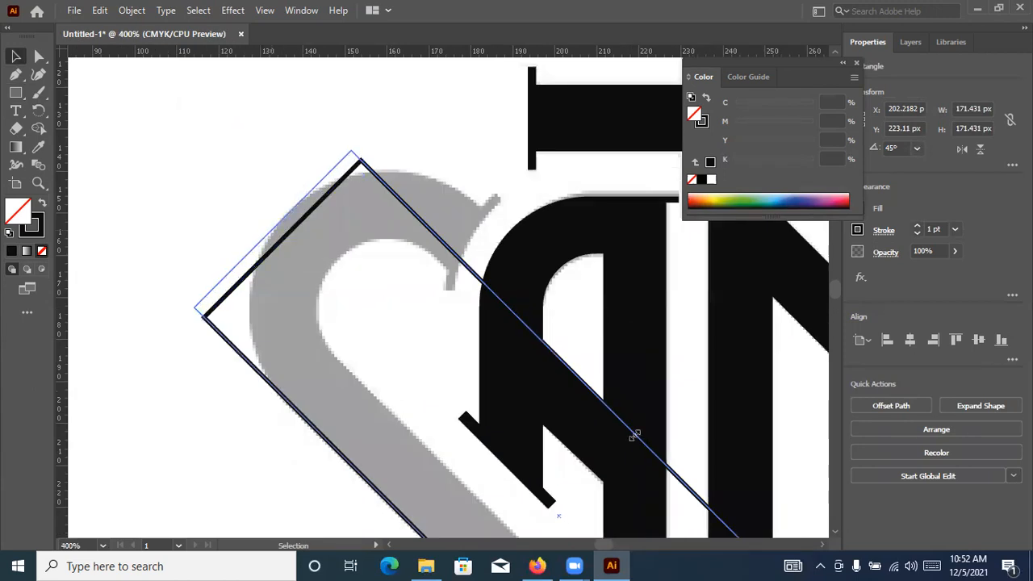
drag(674, 396, 671, 400)
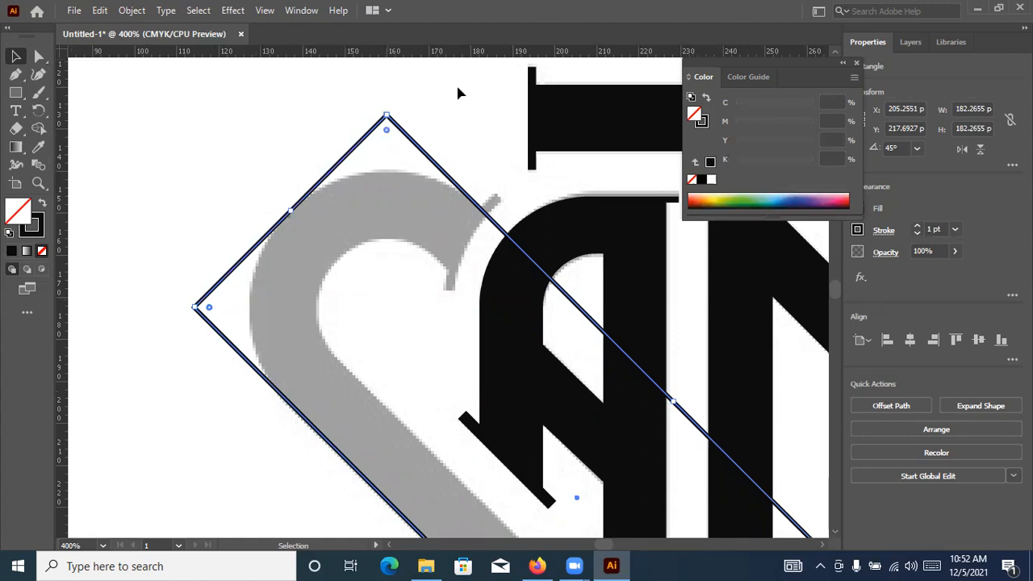
Round the two upper corners of the rotated rectangle fully so they follow the outer curve of the S's head
drag(387, 133, 554, 349)
scroll(554, 348, down, 3)
drag(662, 319, 364, 138)
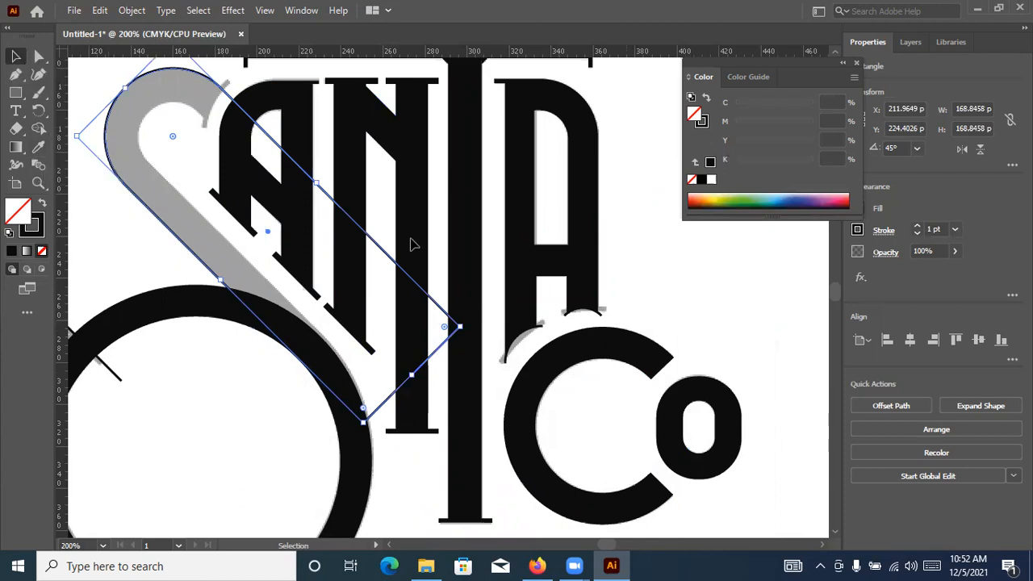
Try to shrink the rounded outline about its centre to form the S's inner edge, and undo the resize
click(341, 205)
click(317, 185)
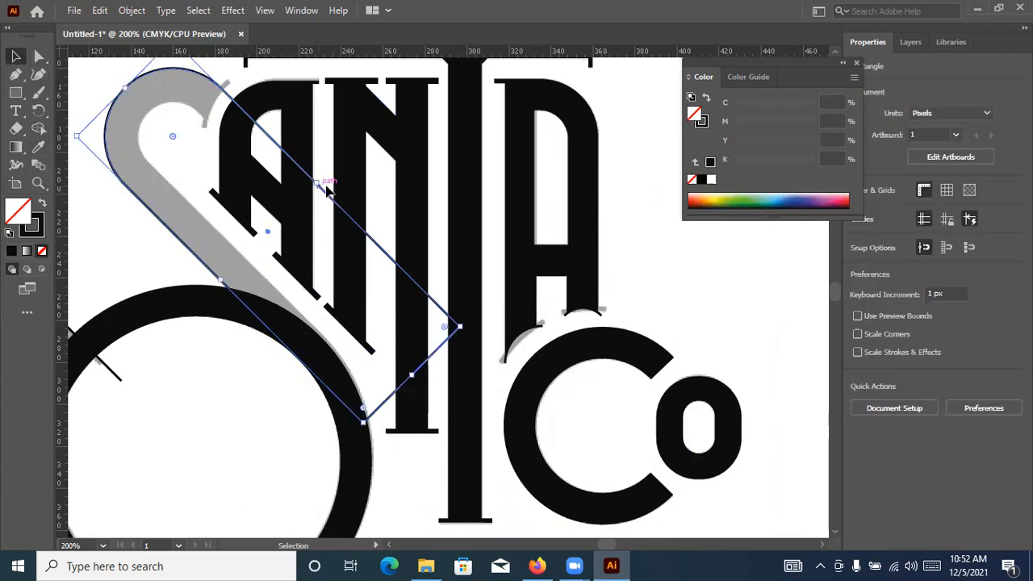
key(a)
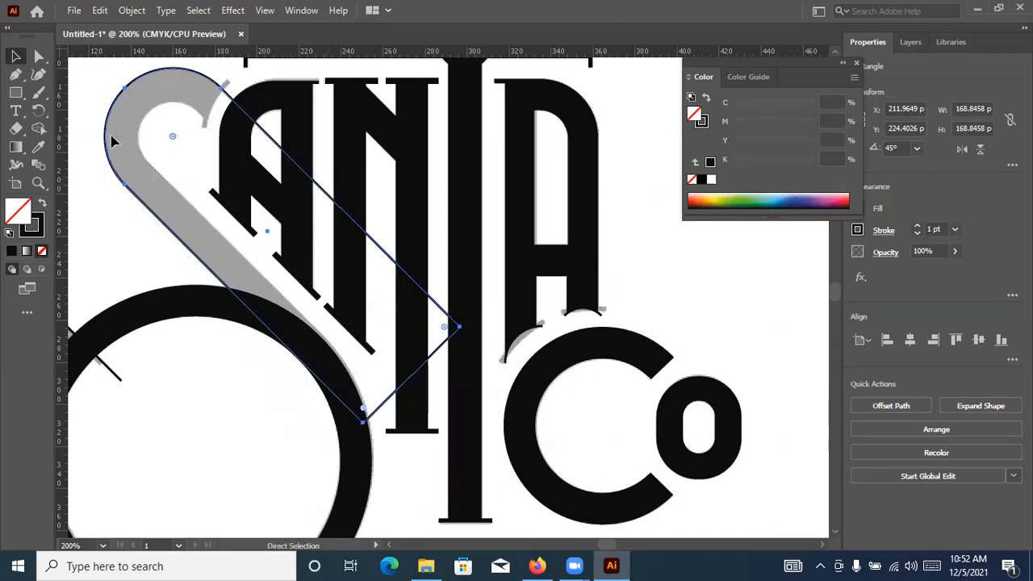
key(ctrl)
drag(120, 164, 135, 134)
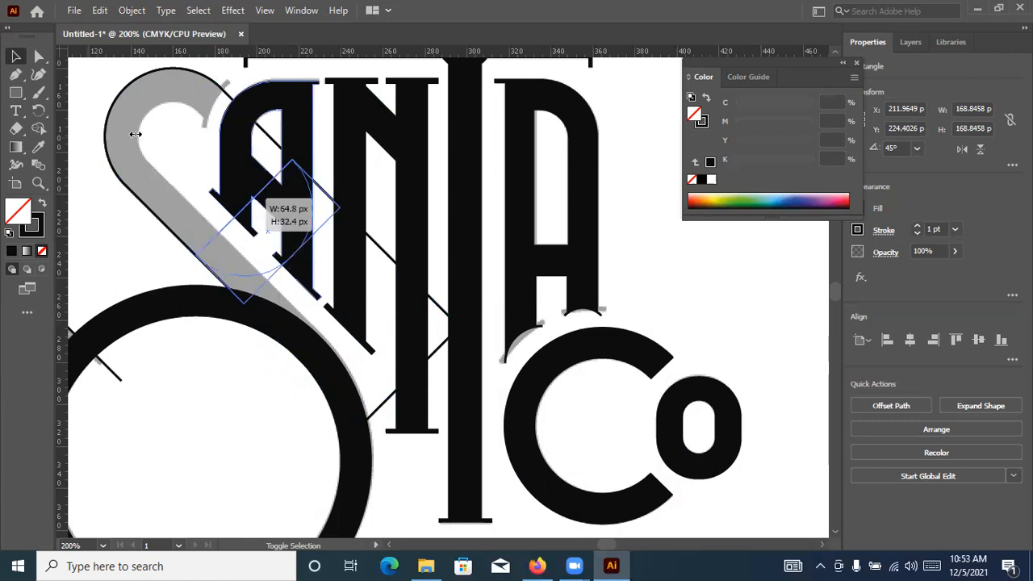
drag(187, 188, 139, 139)
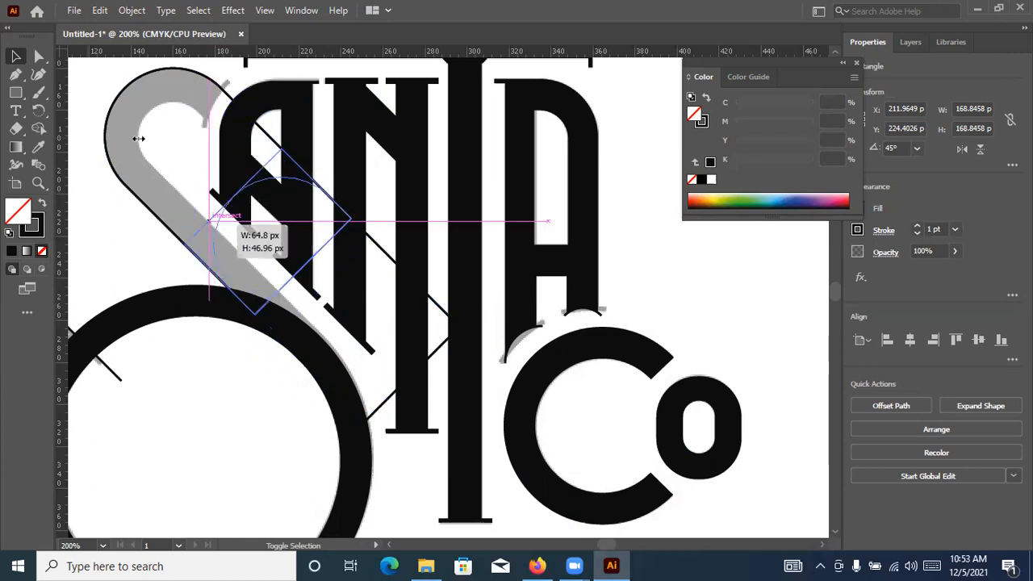
drag(92, 82, 230, 238)
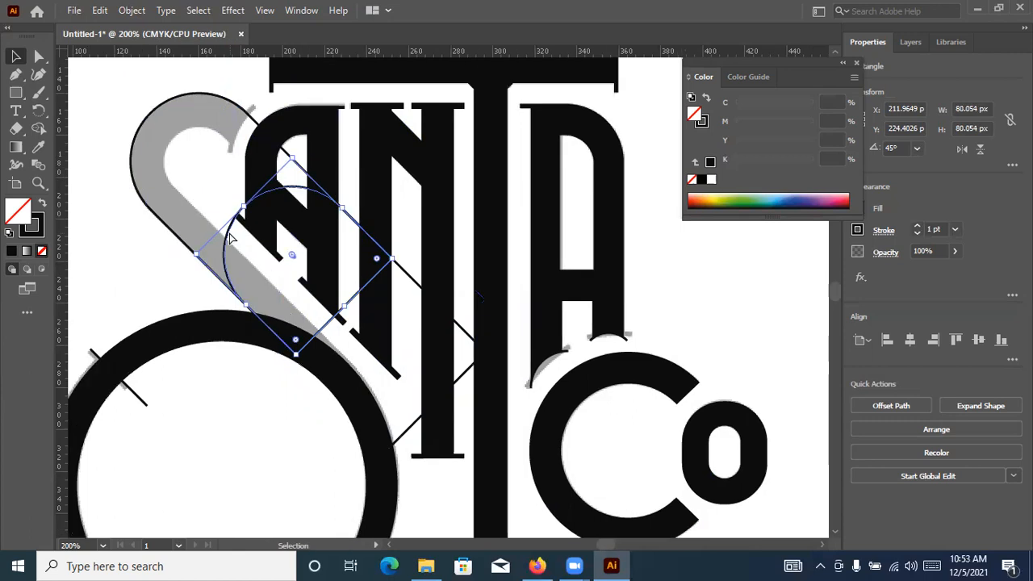
key(ctrl+z)
Try again to resize the rounded outline from its long side and curved end, then undo back to the full-size rounded shape
drag(343, 210, 251, 295)
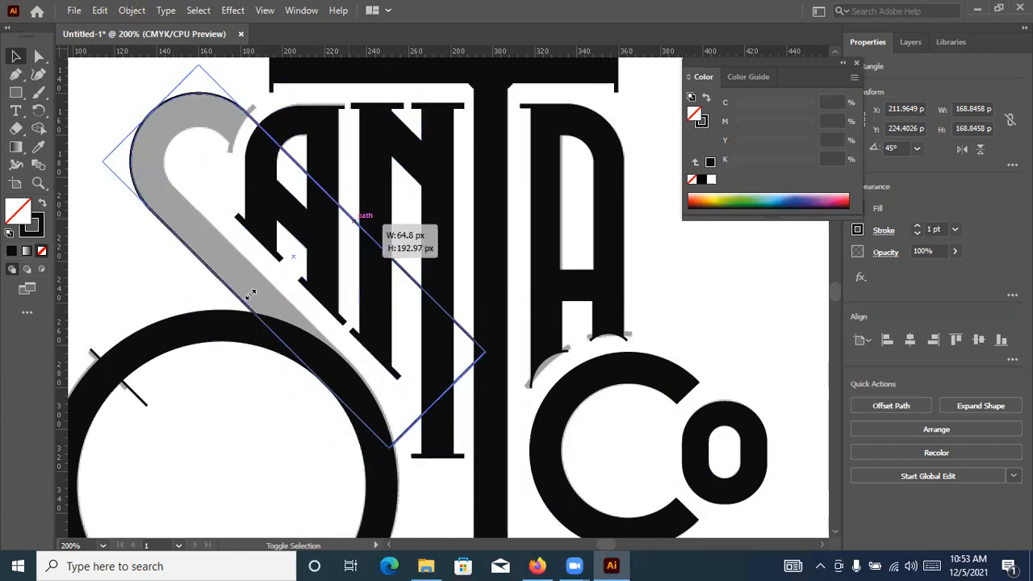
drag(388, 191, 246, 292)
drag(361, 230, 358, 229)
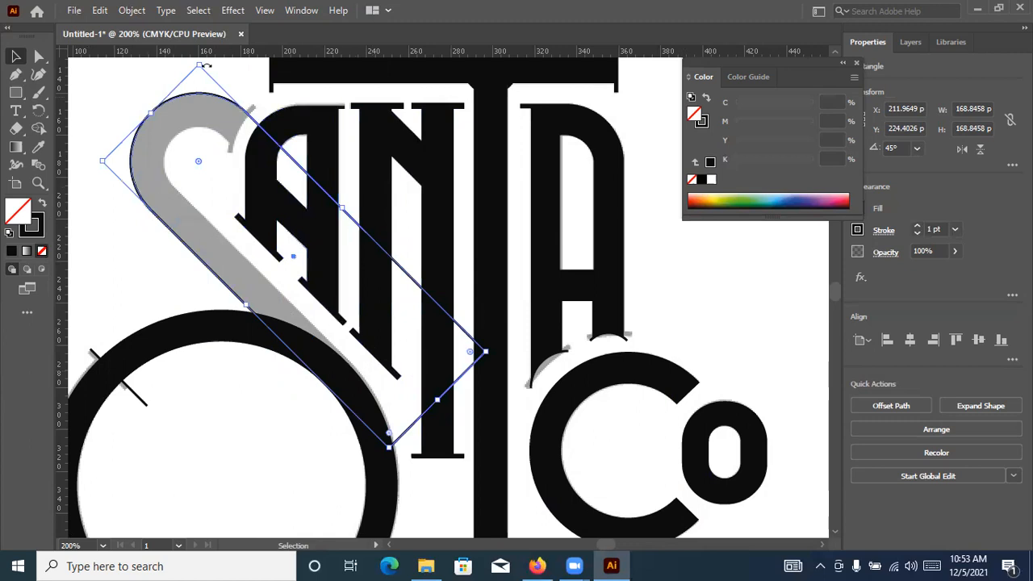
drag(198, 71, 252, 81)
drag(207, 150, 18, 352)
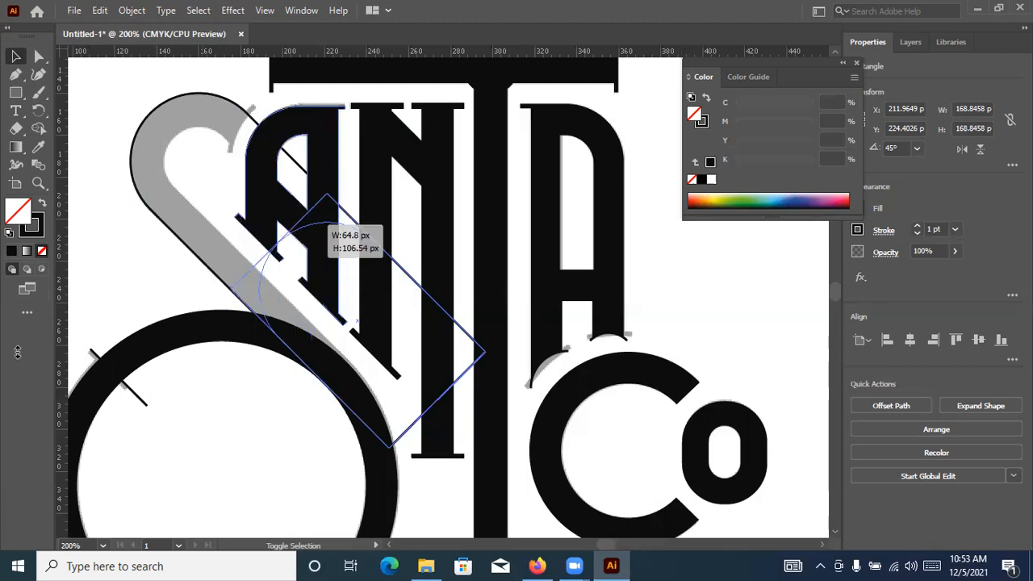
drag(417, 178, 418, 176)
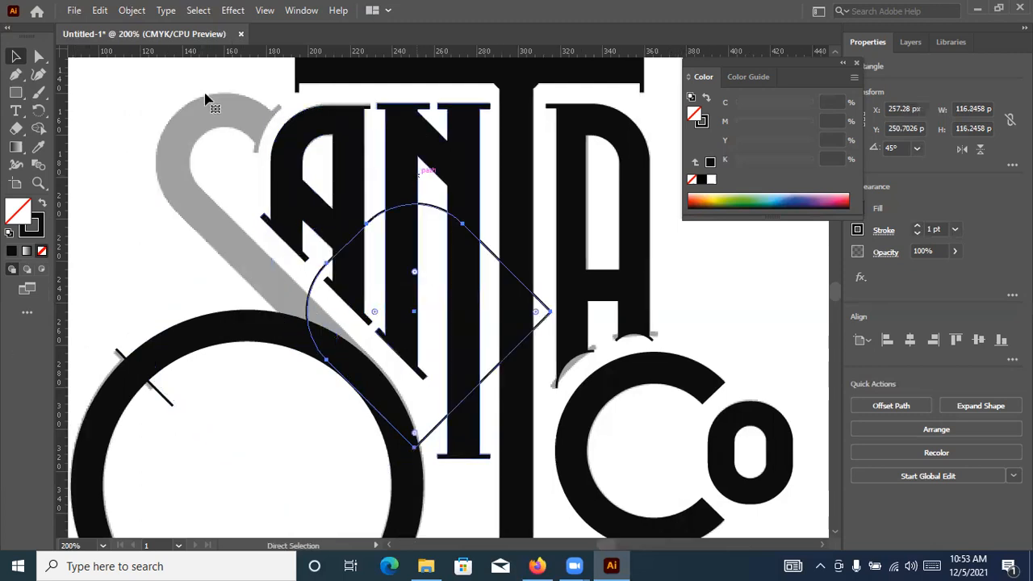
click(225, 151)
drag(235, 65, 231, 72)
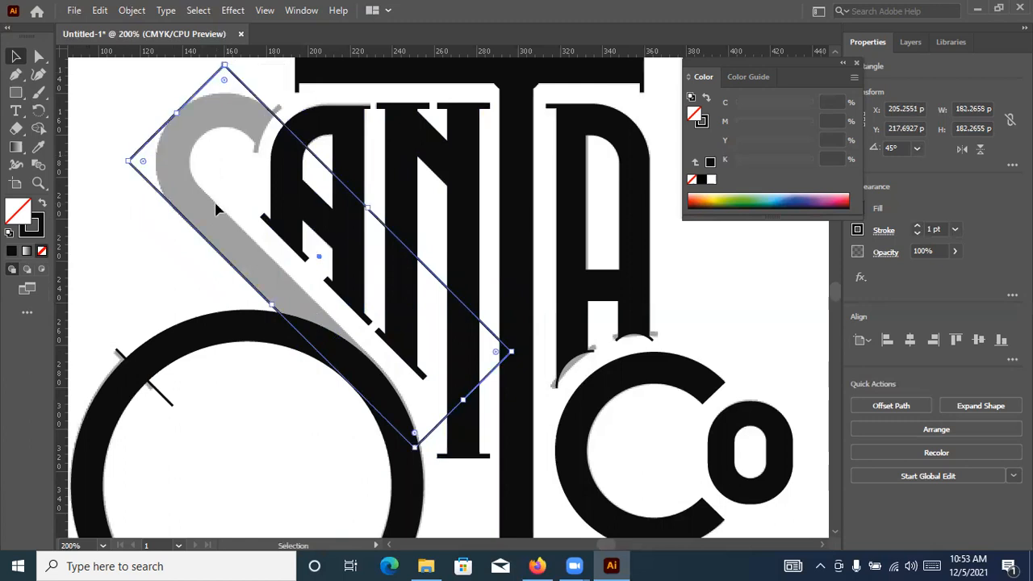
key(ctrl+z)
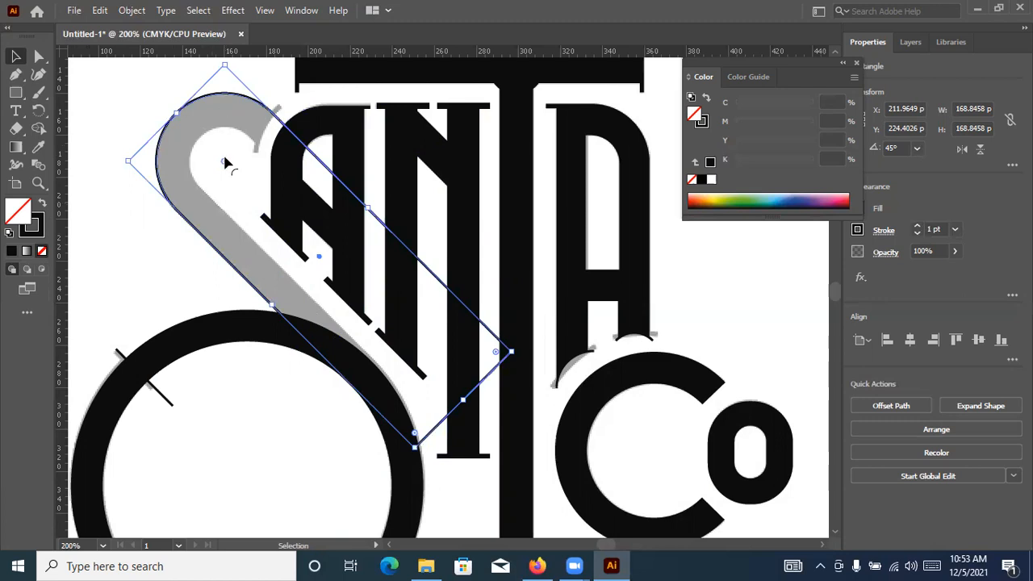
Duplicate the rounded outline in place and reset the copy's upper corners to a 0 px radius
click(163, 156)
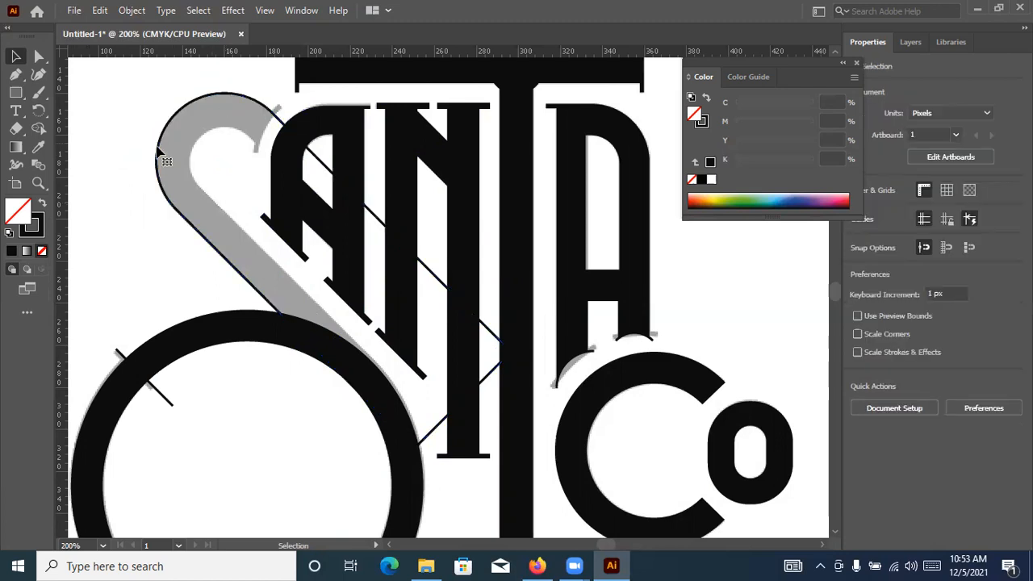
click(227, 158)
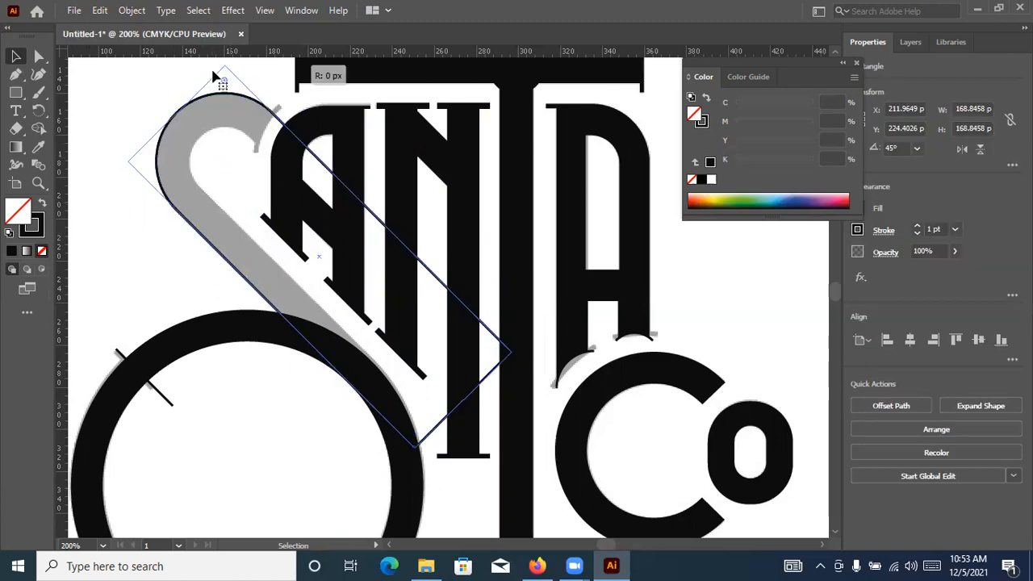
drag(226, 72, 226, 70)
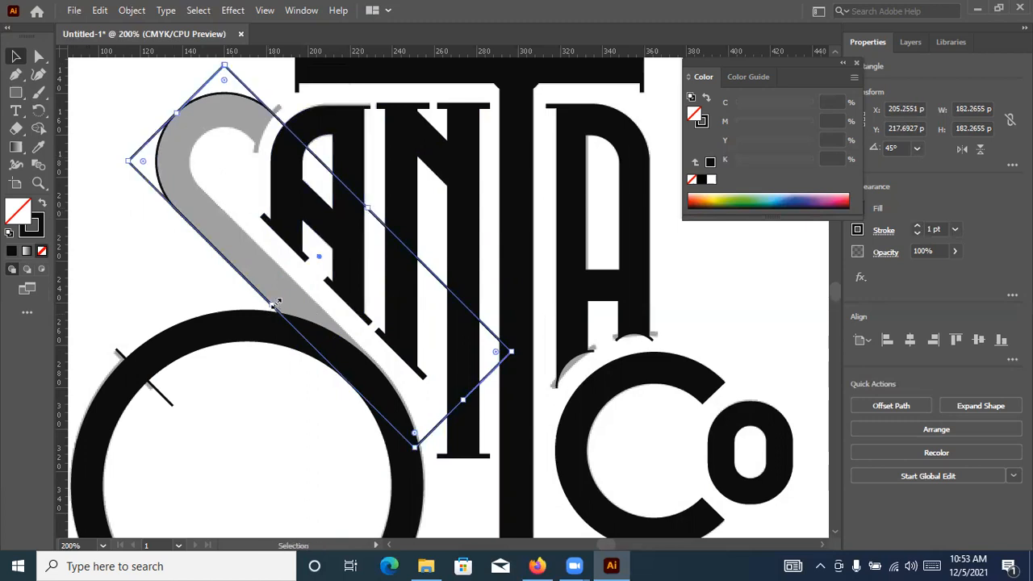
Narrow the copy evenly from both long sides, then fit it to the S's inner edge with its upper corners rounded
drag(287, 295, 295, 281)
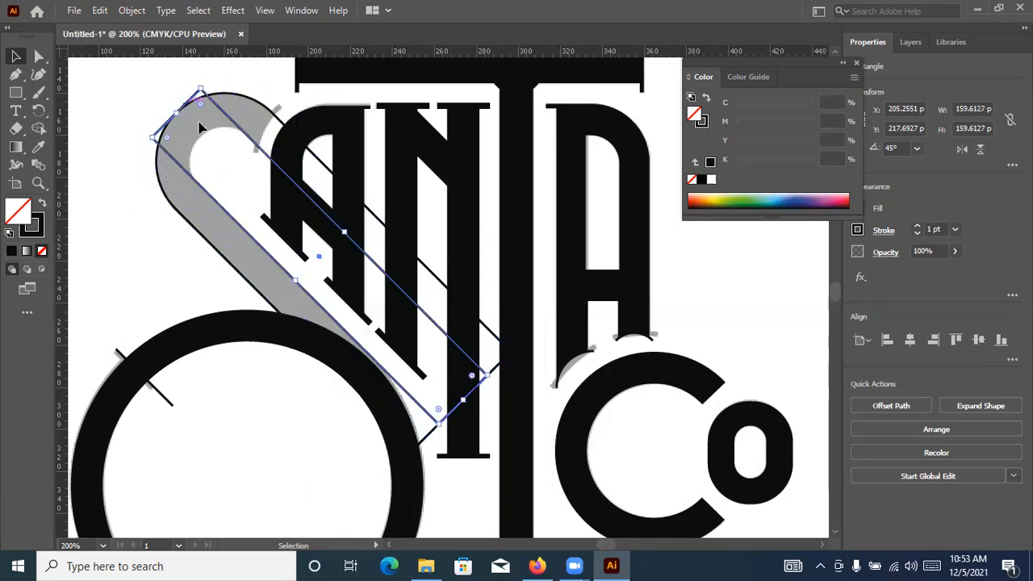
drag(208, 139, 224, 196)
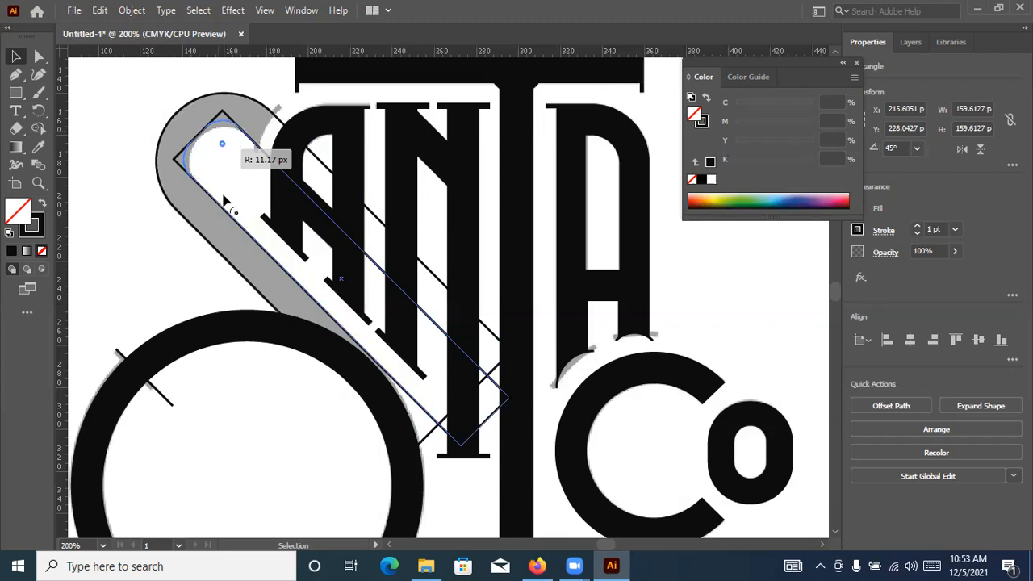
click(182, 134)
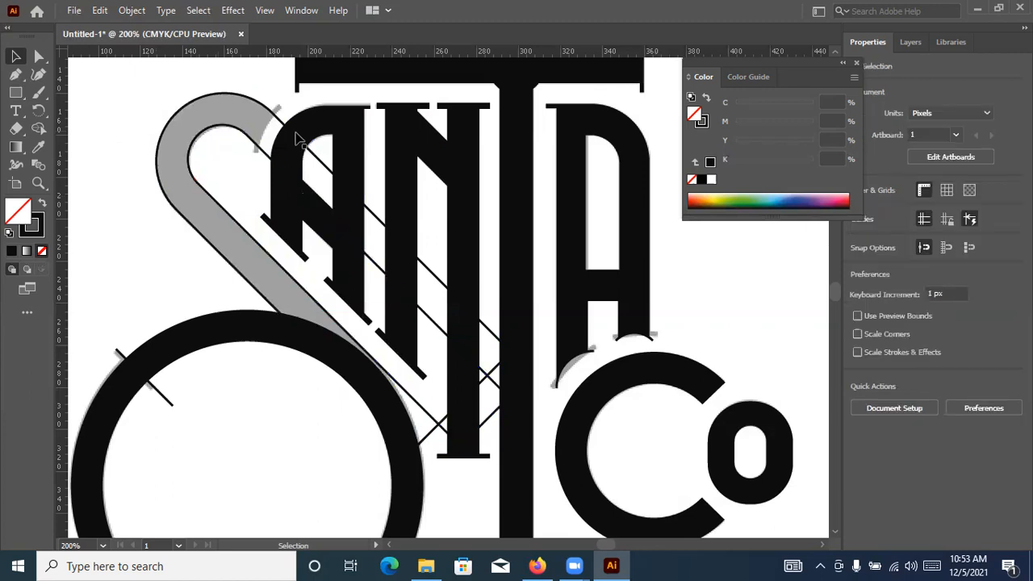
Duplicate the inner rounded outline and place the copy over the first A, beside the S's upper serif
scroll(196, 178, up, 2)
click(235, 179)
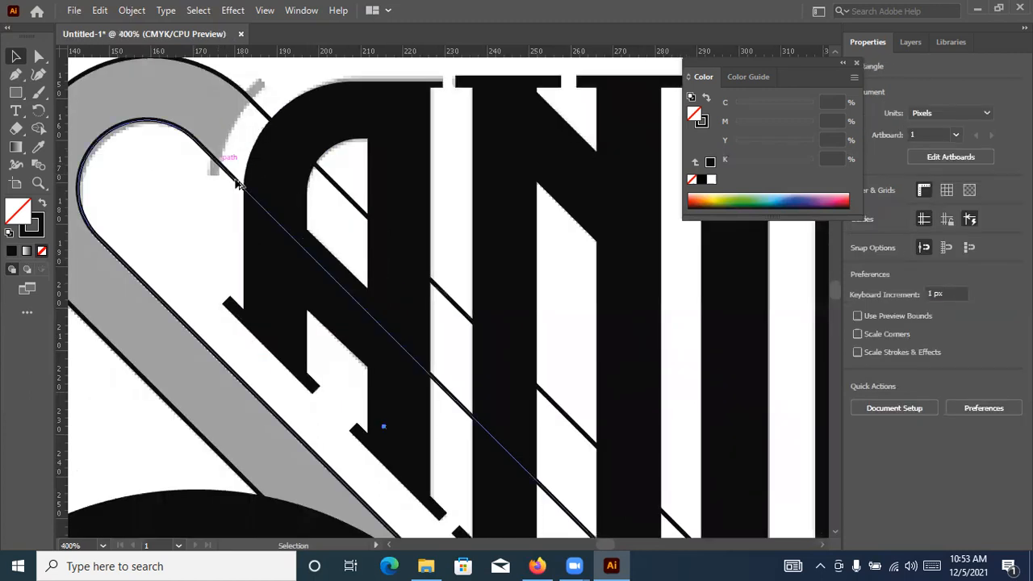
drag(235, 179, 380, 161)
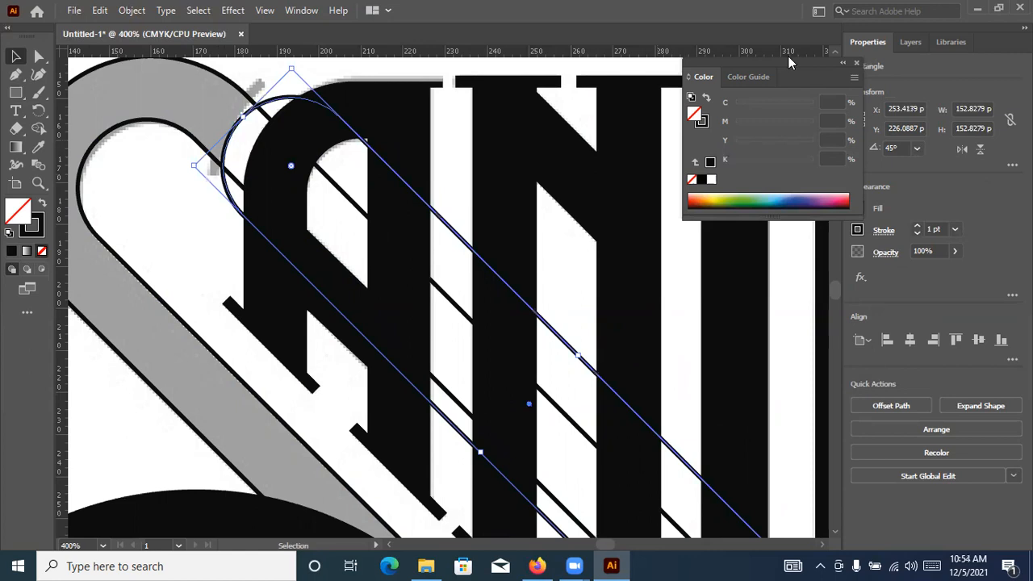
Rotate the copied rounded outline to 55° to match the slant of the S's upper serif
click(898, 149)
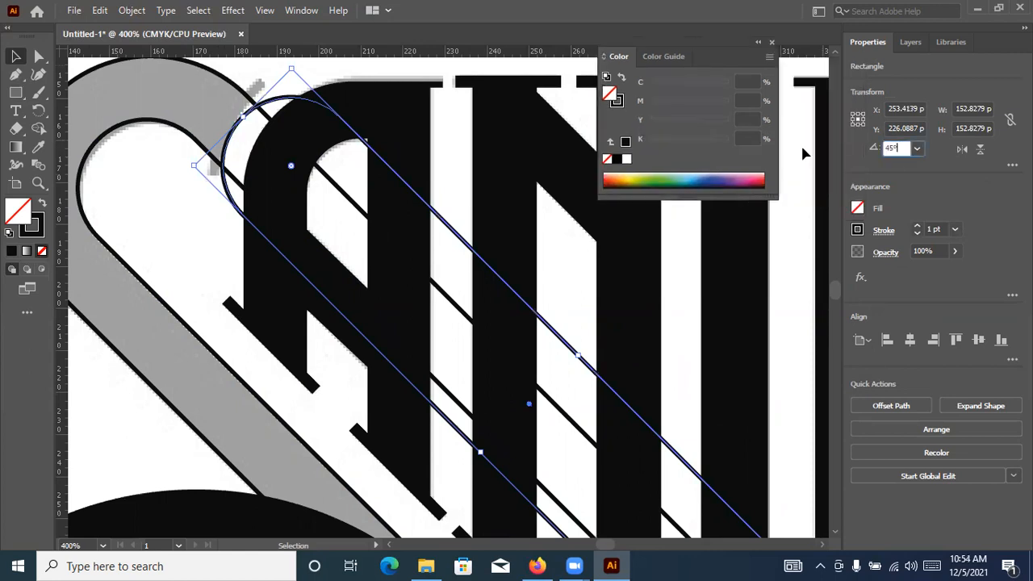
key(Up)
key(Up)
key(Up)
key(Up)
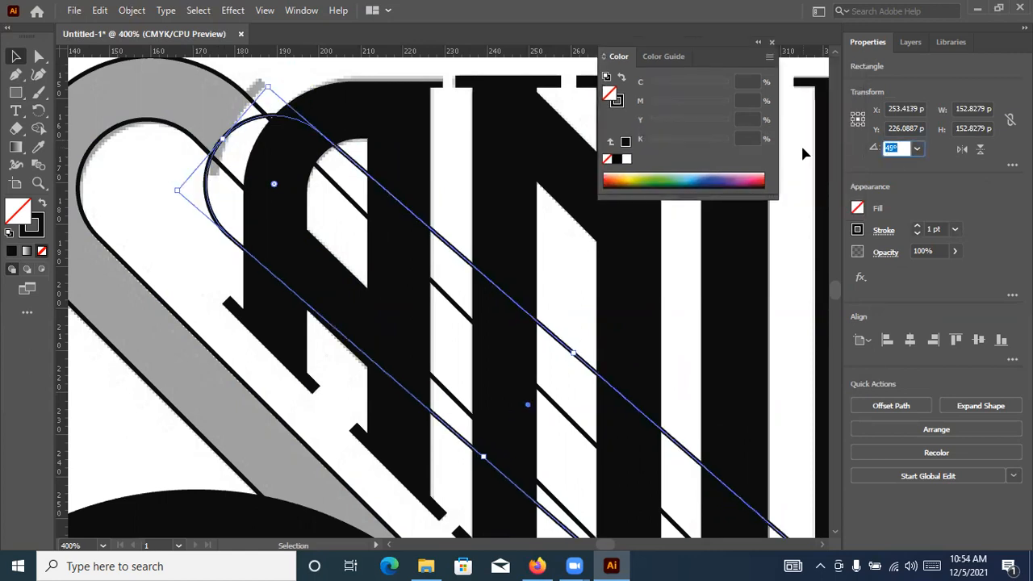
key(Up)
key(Up)
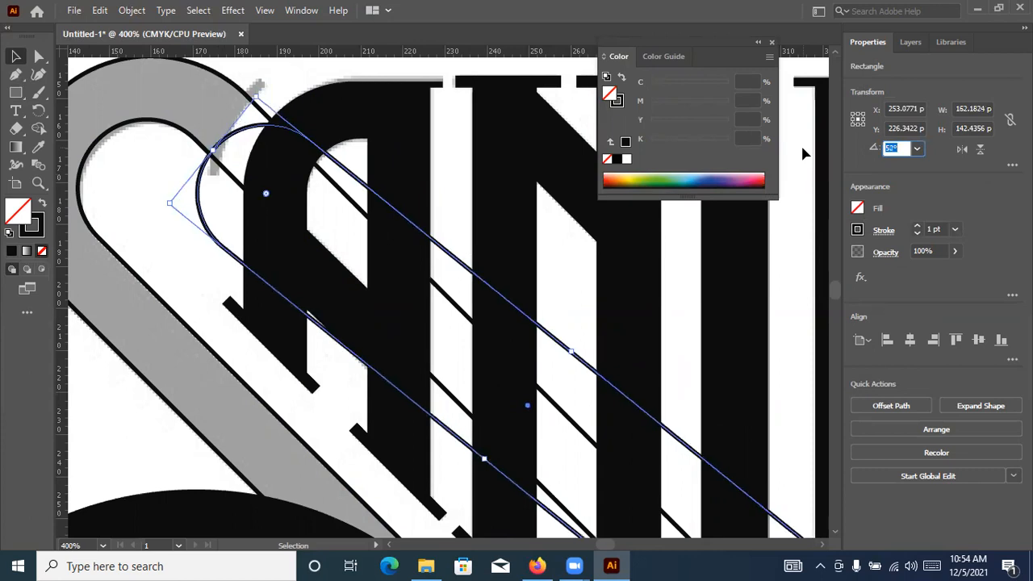
key(Up)
key(Up)
key(Up)
key(Up)
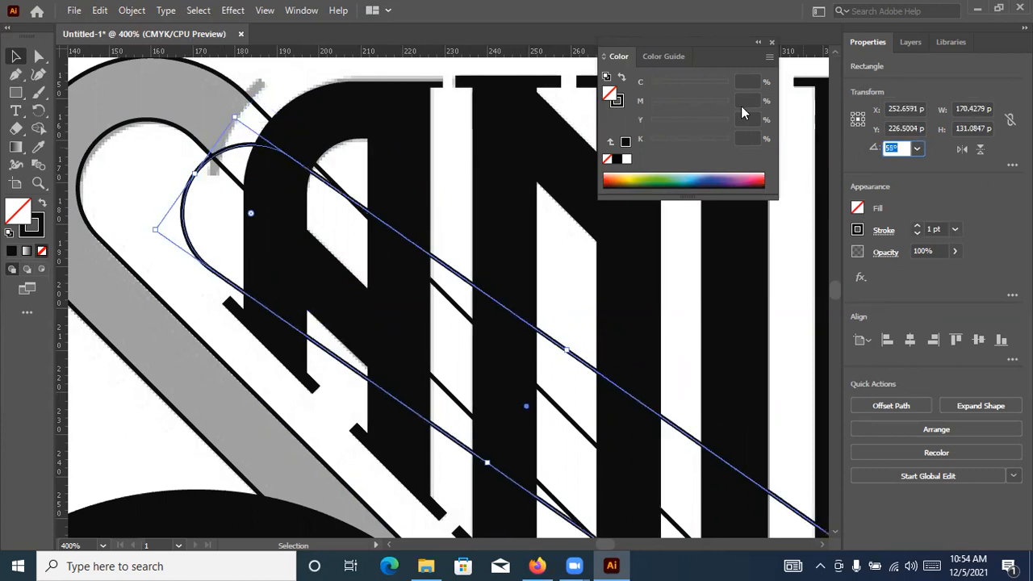
Move the rotated outline so its curved end follows the S's upper serif, and duplicate it slightly offset towards the A
drag(384, 159, 267, 120)
scroll(252, 93, up, 2)
scroll(264, 122, down, 2)
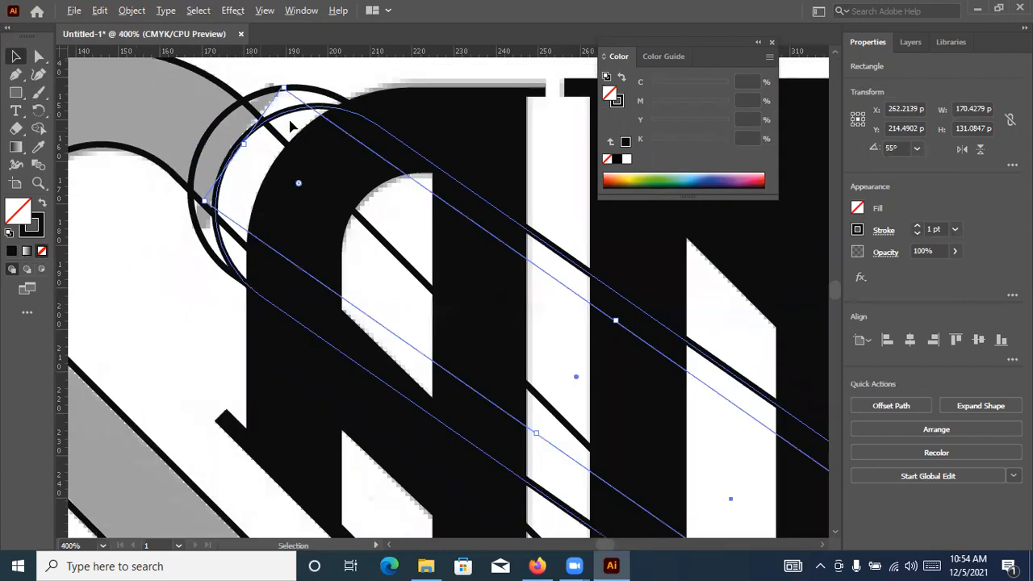
scroll(275, 146, down, 1)
scroll(318, 162, up, 3)
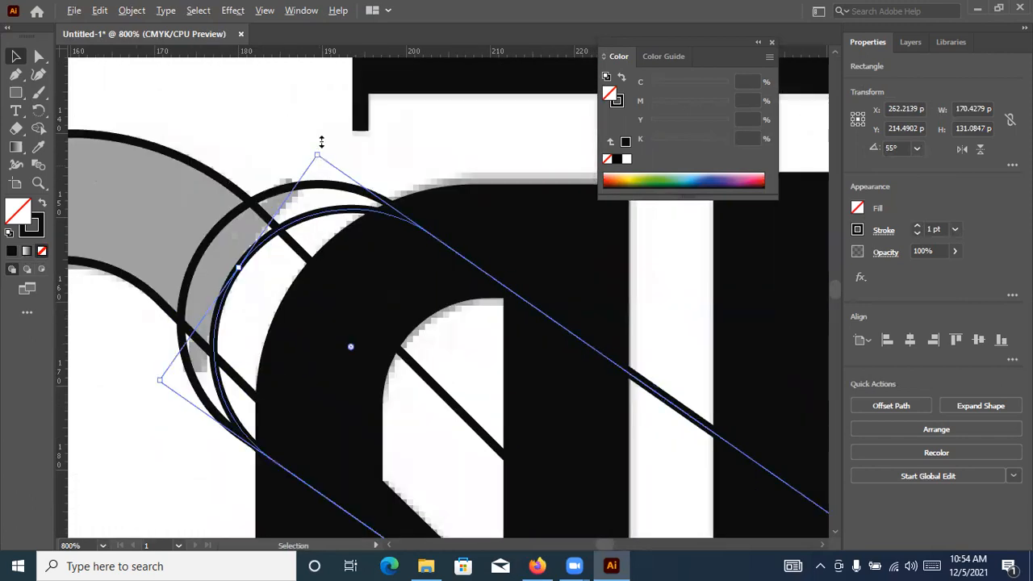
Lengthen the offset duplicate about its centre and shift it against the inner side of the S's upper serif
drag(335, 117, 338, 78)
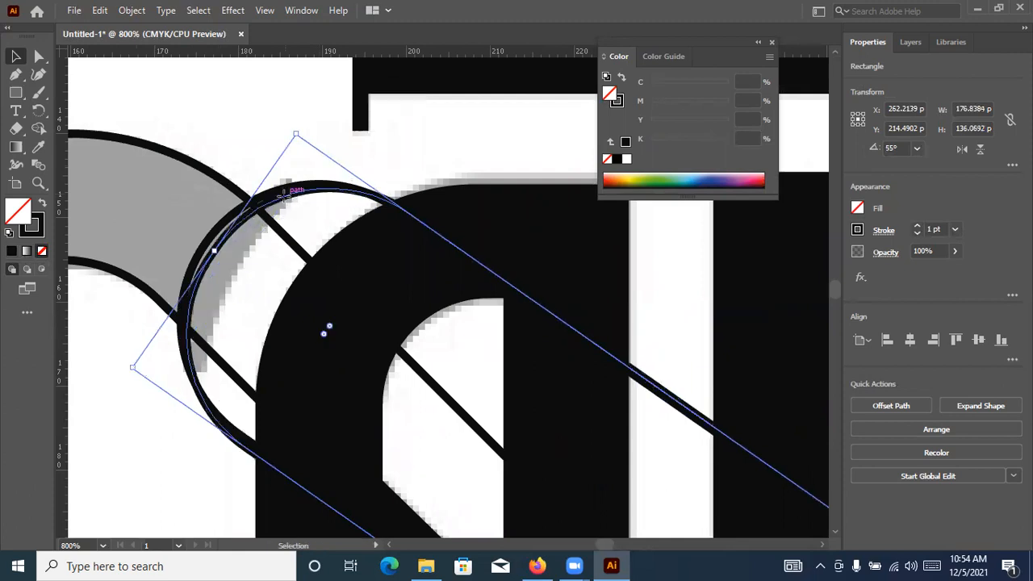
drag(298, 215, 328, 219)
drag(649, 386, 638, 371)
Widen the offset duplicate about its centre so its end spans the S's upper serif
scroll(634, 362, down, 3)
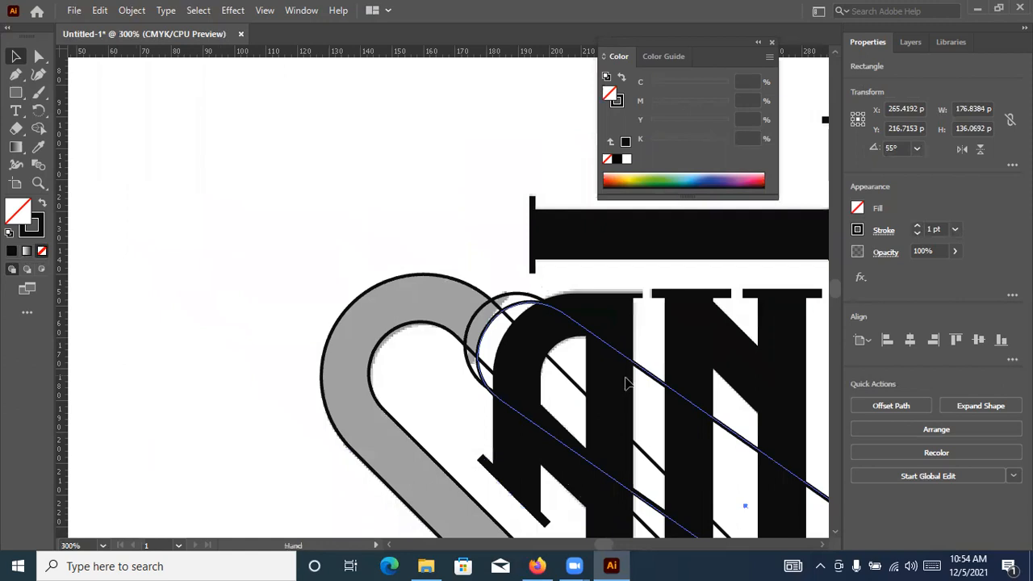
drag(778, 464, 687, 372)
scroll(312, 218, up, 3)
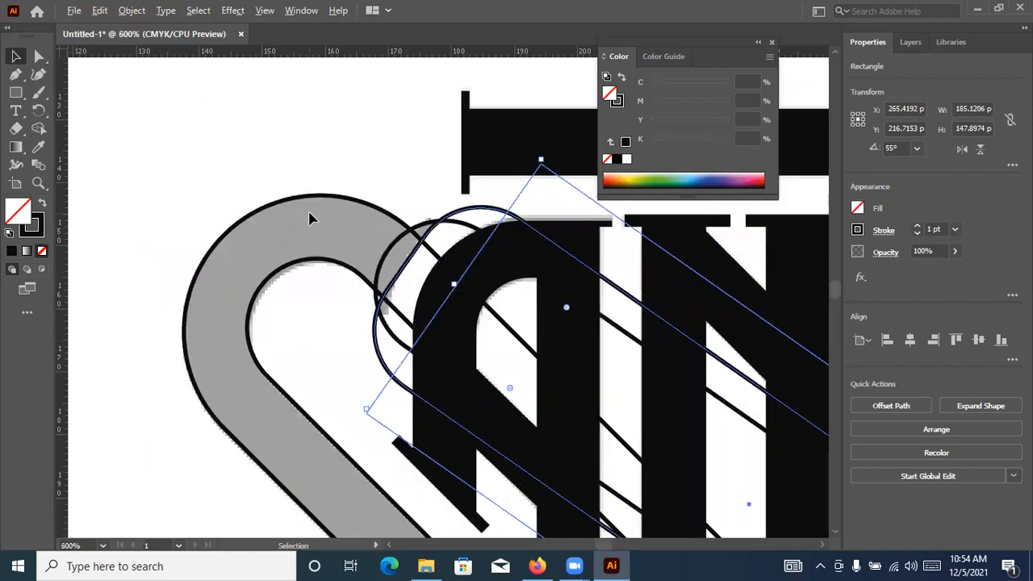
scroll(311, 219, up, 1)
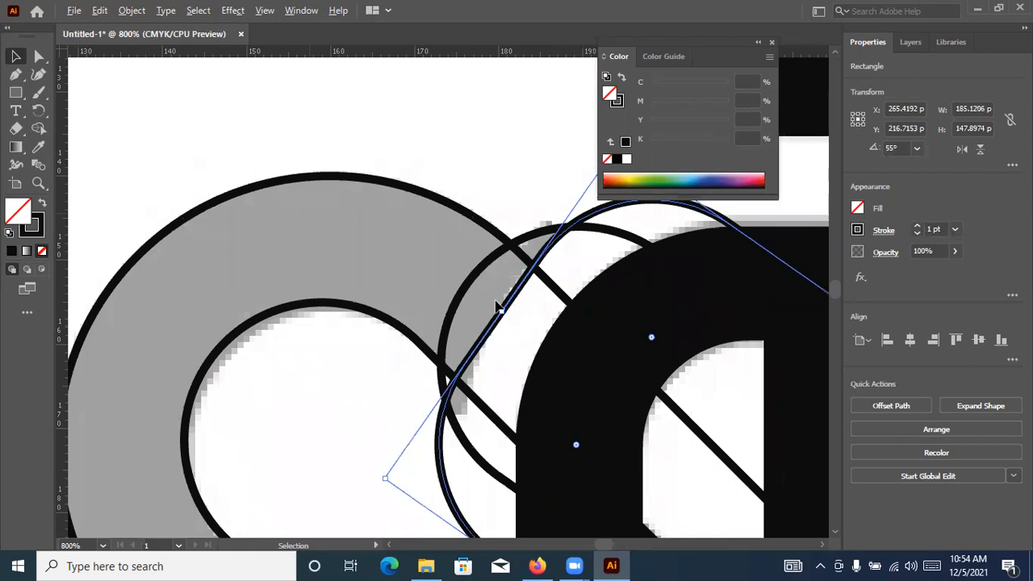
Delete both rotated outlines from the S's upper serif
click(517, 343)
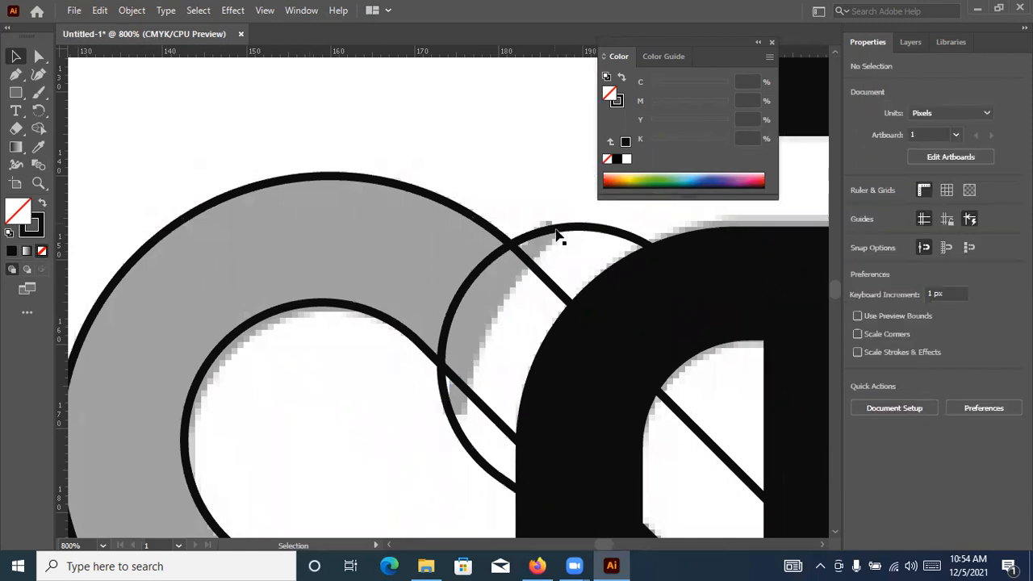
click(557, 234)
key(Delete)
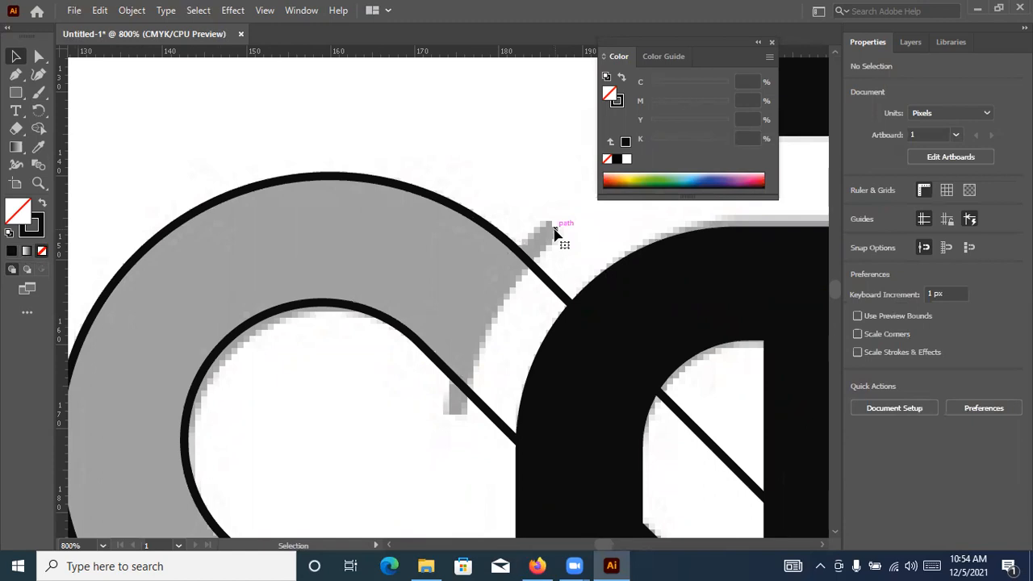
Stretch the inner rounded outline's long side slightly towards the S's large circle, making the outline about 153.8 px wide and high
scroll(555, 234, down, 4)
drag(563, 293, 392, 152)
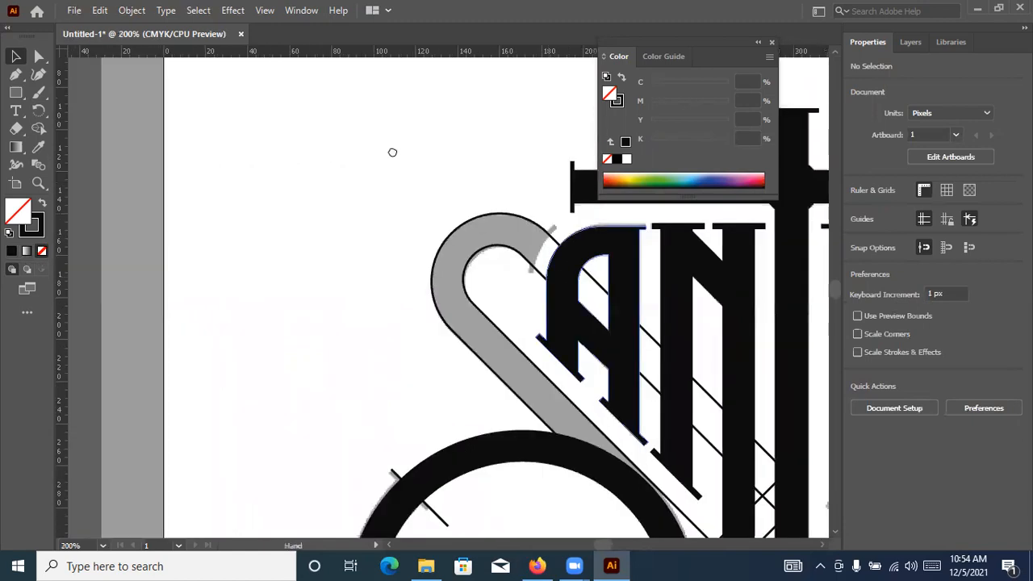
drag(528, 388, 378, 247)
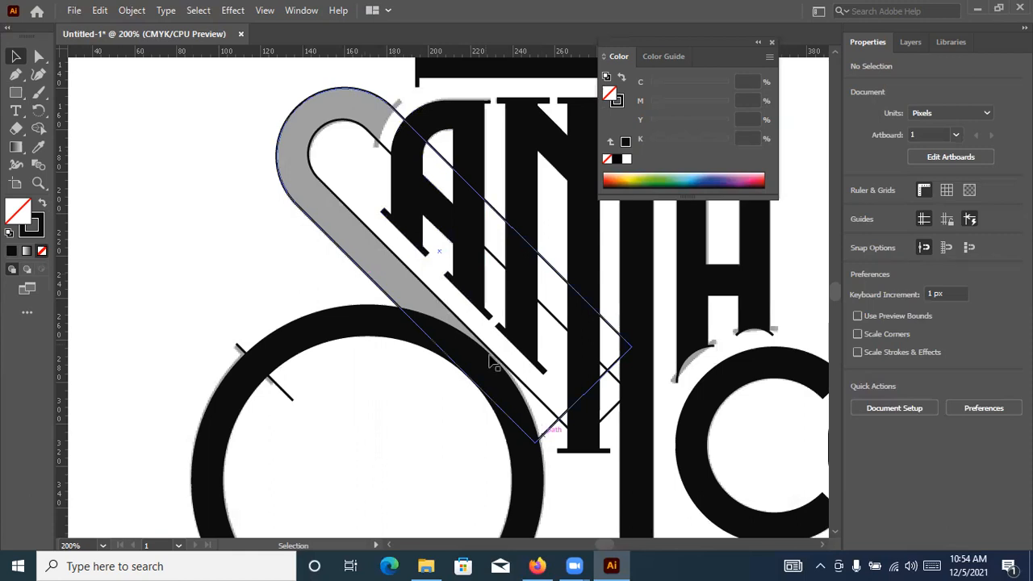
scroll(514, 398, up, 4)
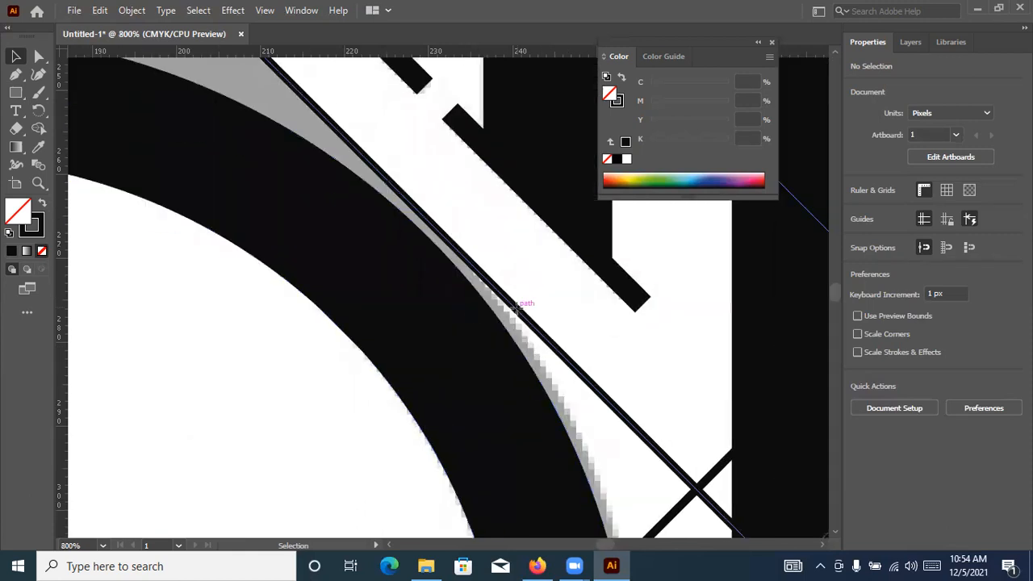
click(475, 298)
scroll(479, 301, down, 3)
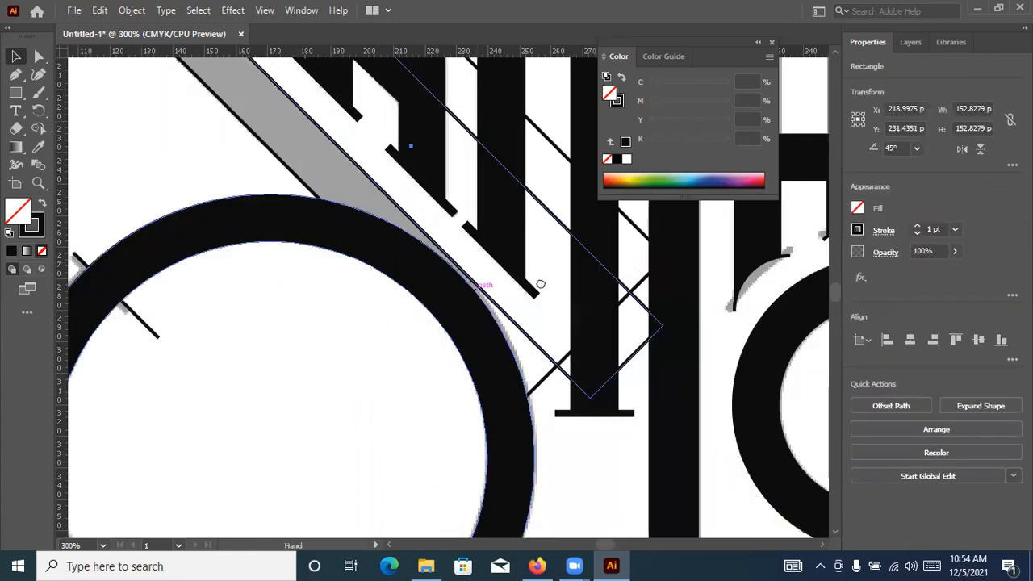
drag(540, 283, 602, 305)
scroll(526, 305, up, 3)
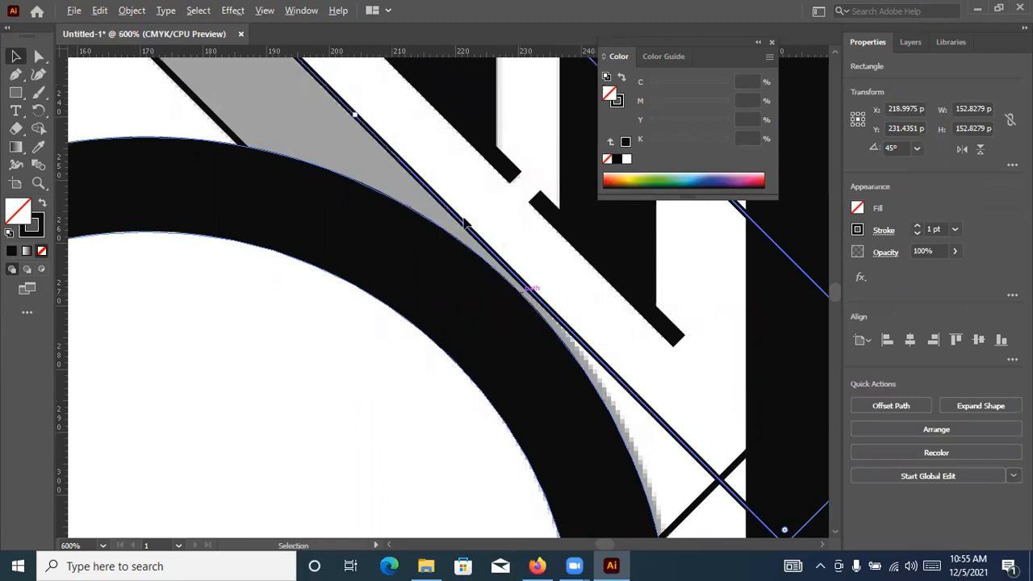
drag(352, 118, 348, 120)
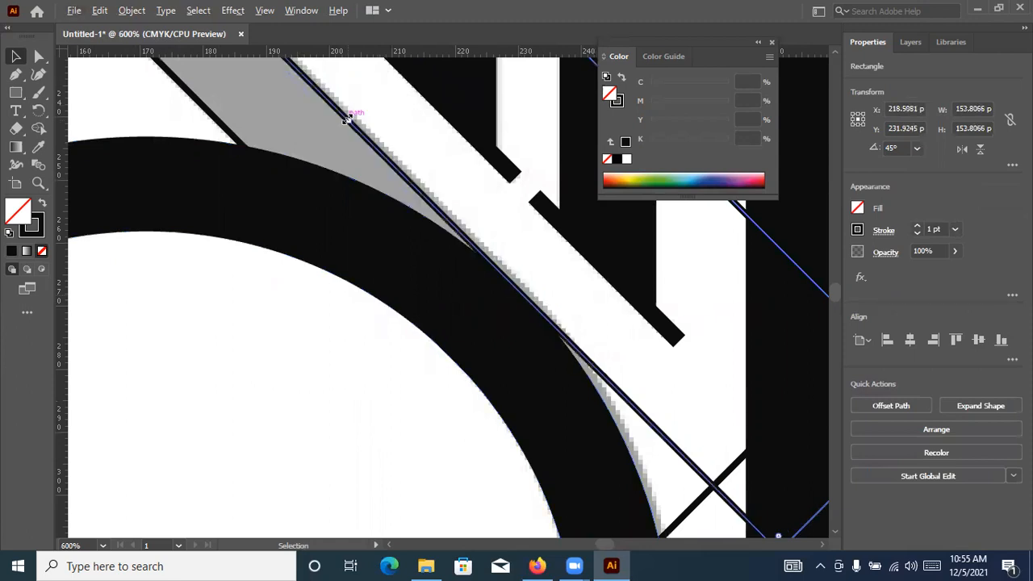
Draw a circle about 41 px across over the A's upper curve, beside the S's upper serif
scroll(353, 117, down, 3)
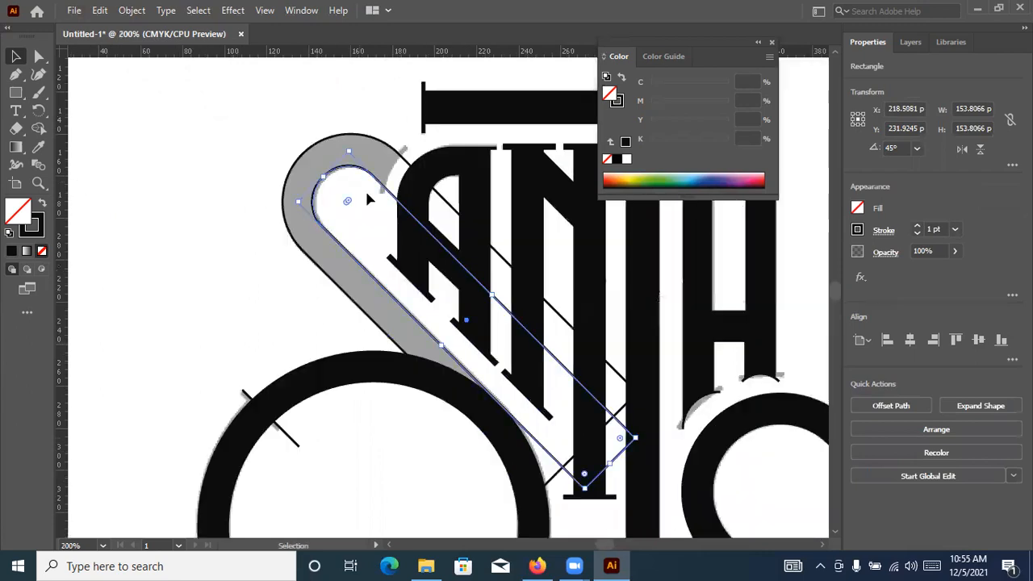
key(ctrl+equal)
drag(270, 113, 171, 113)
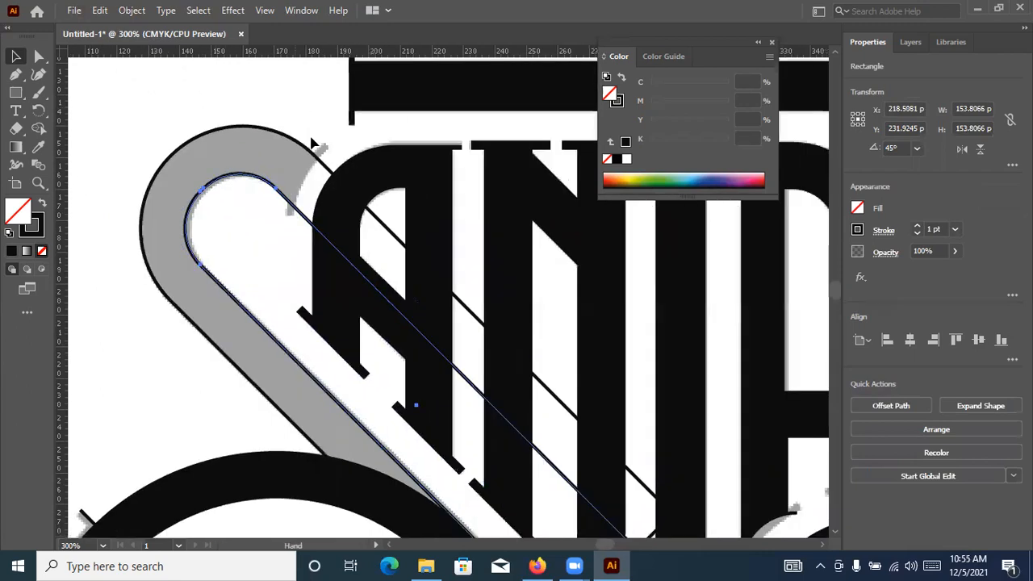
scroll(277, 109, up, 1)
click(16, 92)
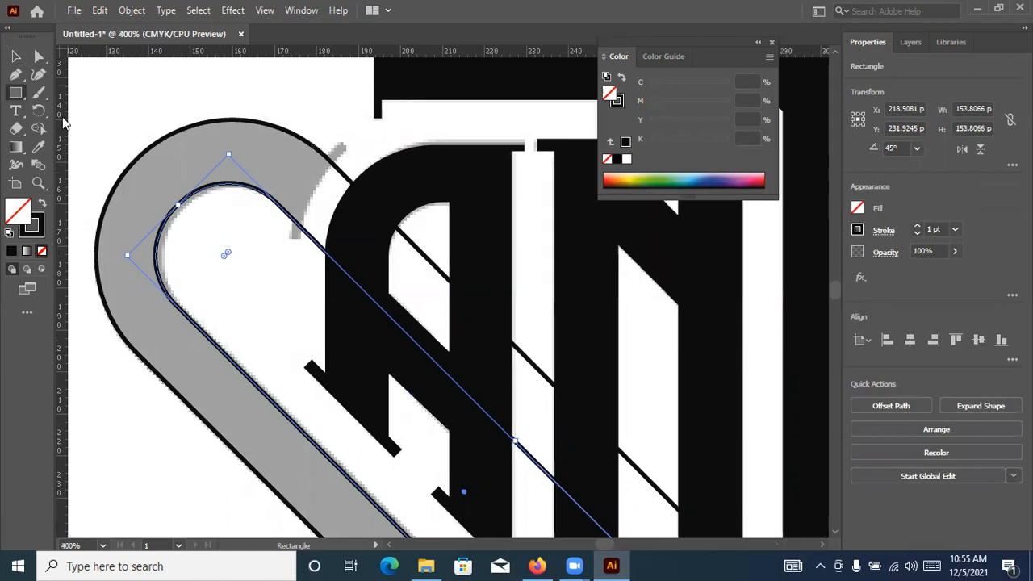
key(l)
drag(357, 224, 445, 266)
key(v)
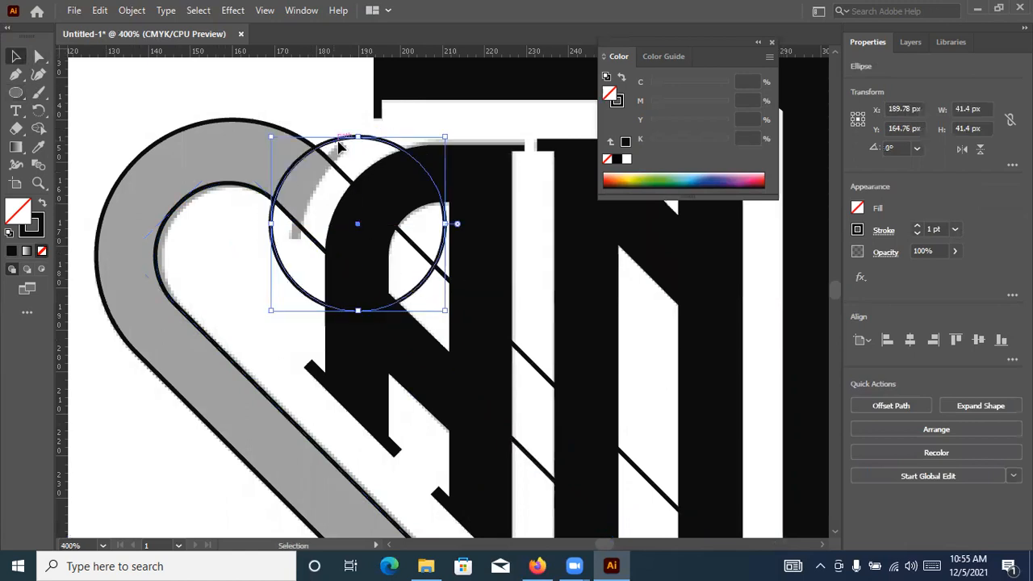
Enlarge the circle to about 68 px across and move it up so its edge follows the S's curved upper serif
drag(356, 154, 379, 154)
drag(667, 413, 829, 434)
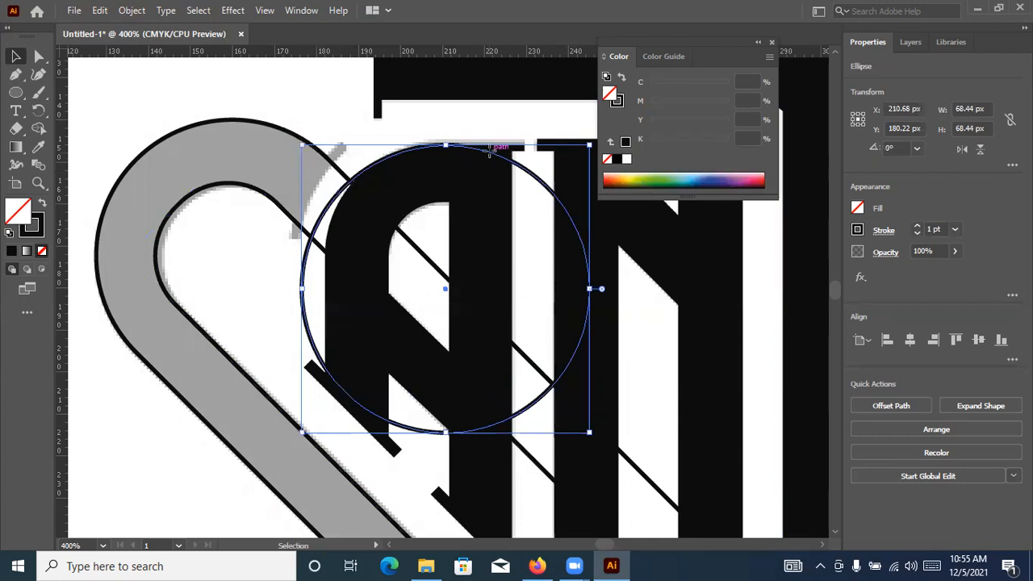
mouse_move(479, 136)
mouse_down()
mouse_move(481, 106)
mouse_move(486, 125)
mouse_up()
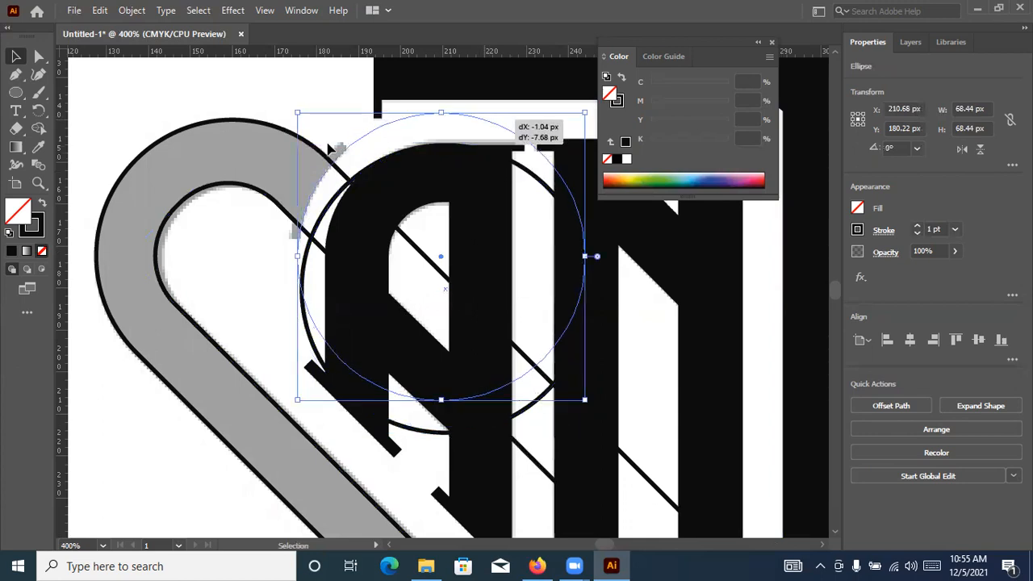
scroll(356, 165, up, 2)
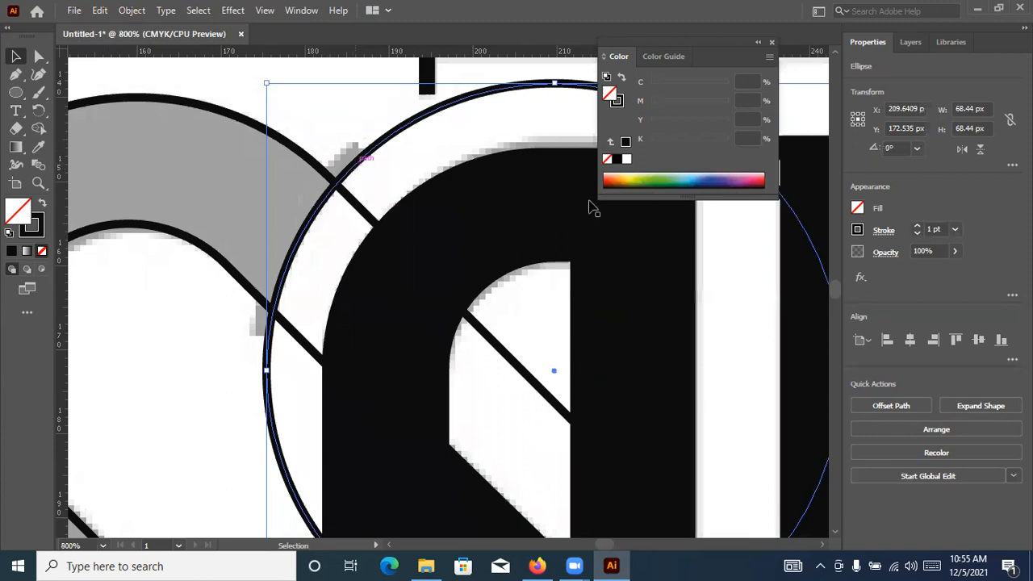
Set the circle's stroke to 2 pt and nudge the circle up and outward onto the S's upper serif
click(917, 228)
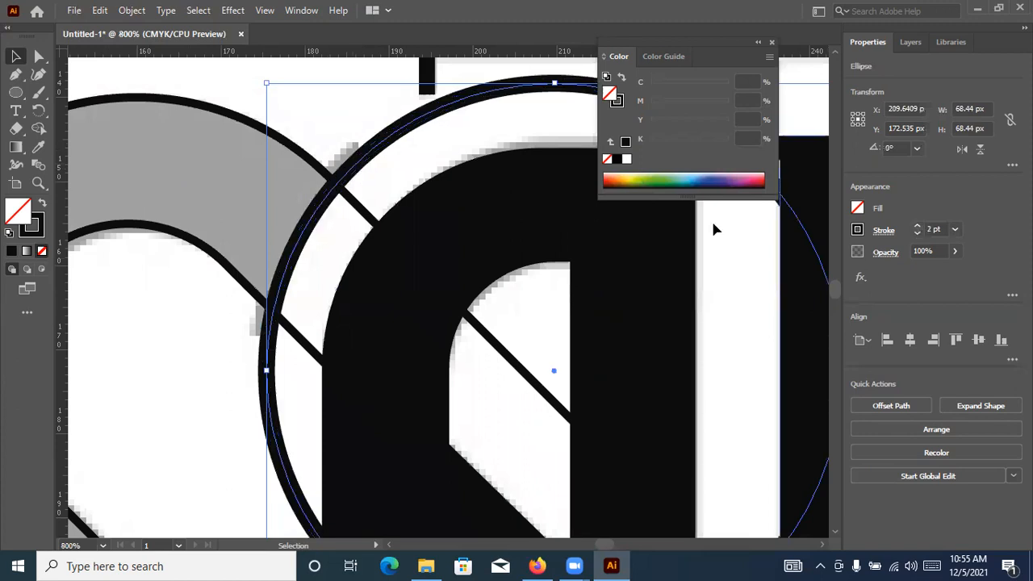
drag(349, 167, 346, 163)
key(ctrl+z)
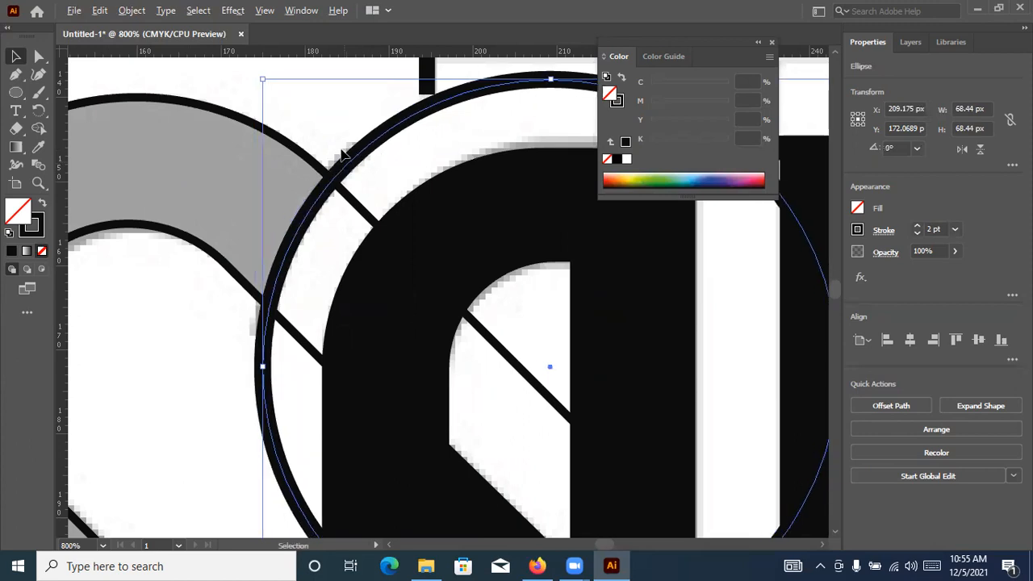
key(ctrl+minus)
key(ctrl+minus)
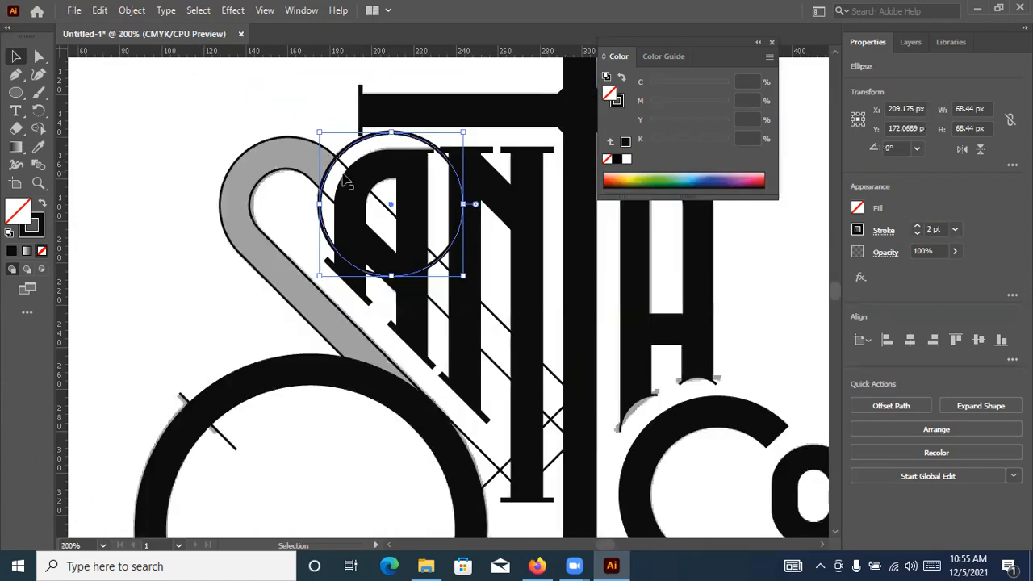
shift+click(253, 192)
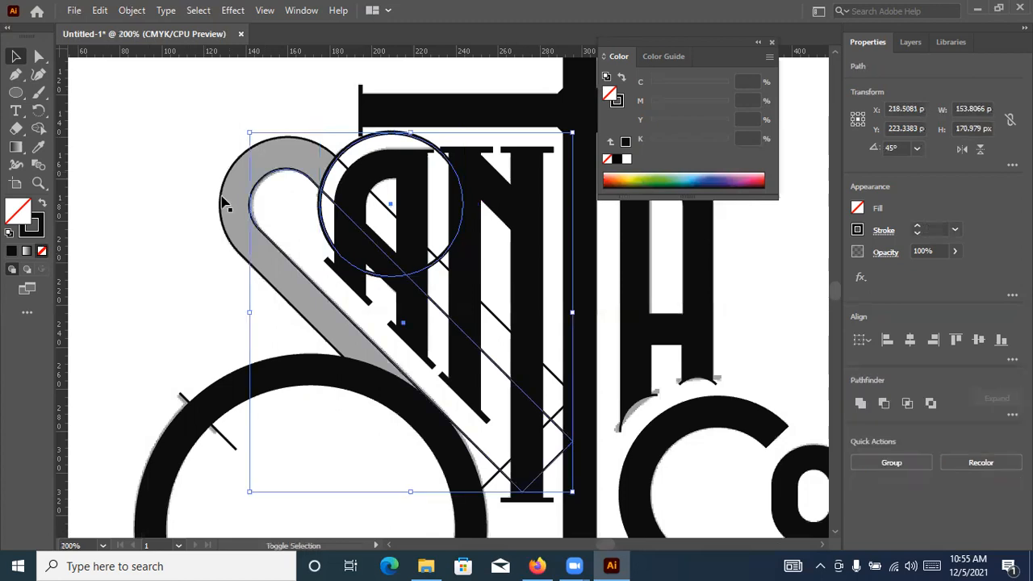
shift+click(223, 202)
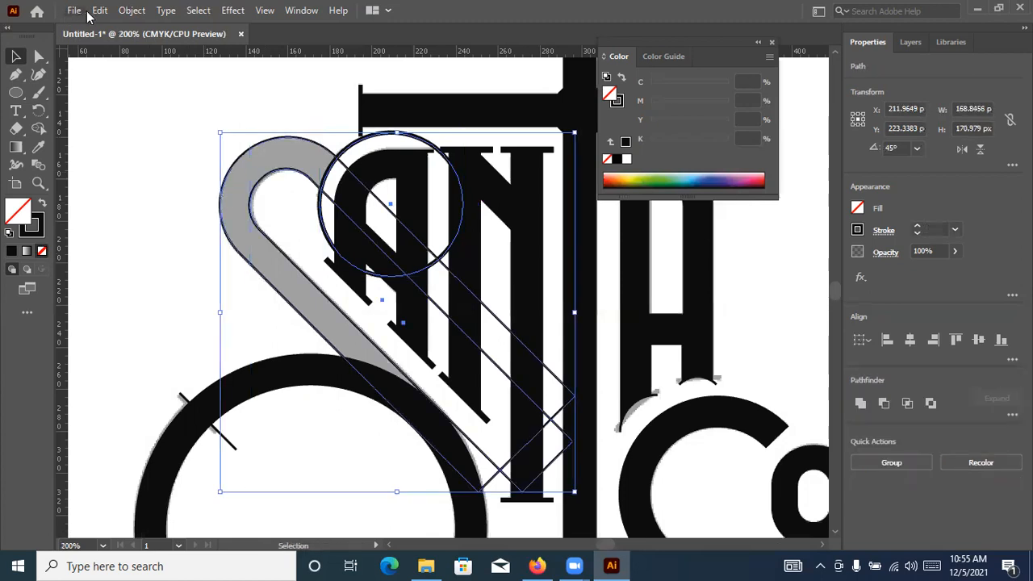
key(alt+h)
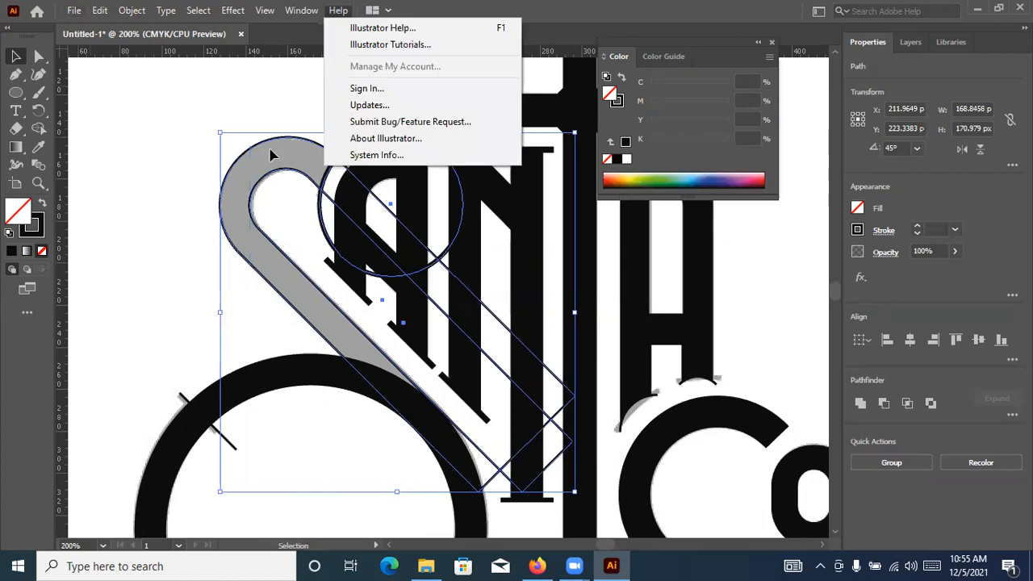
click(227, 186)
Swap the fill and stroke of the S's outer rounded outline to make it a solid black shape
click(228, 186)
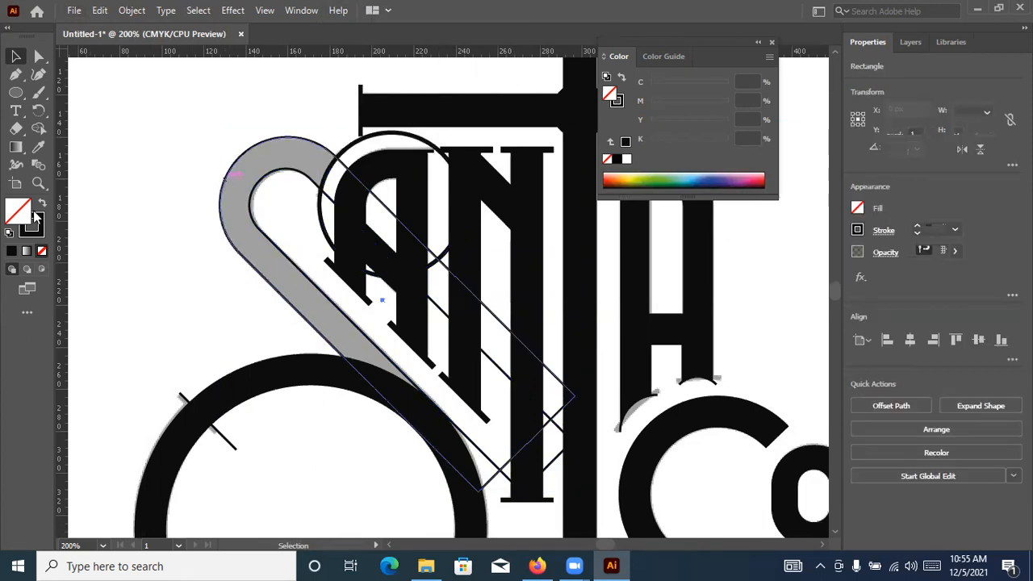
key(shift+x)
click(169, 134)
click(238, 213)
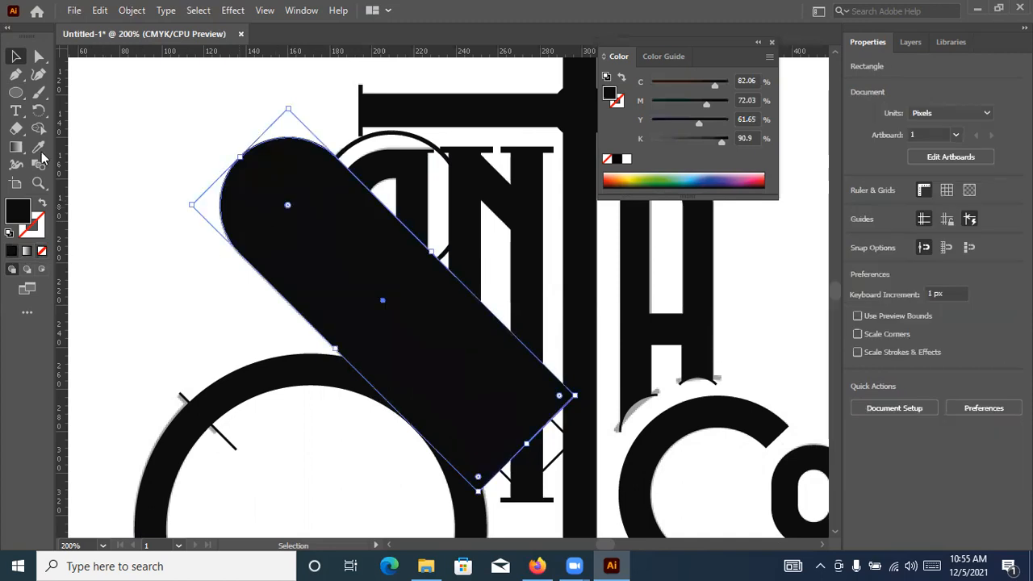
Fill the S's outer rounded shape with white sampled from the canvas using the Eyedropper
key(i)
click(102, 121)
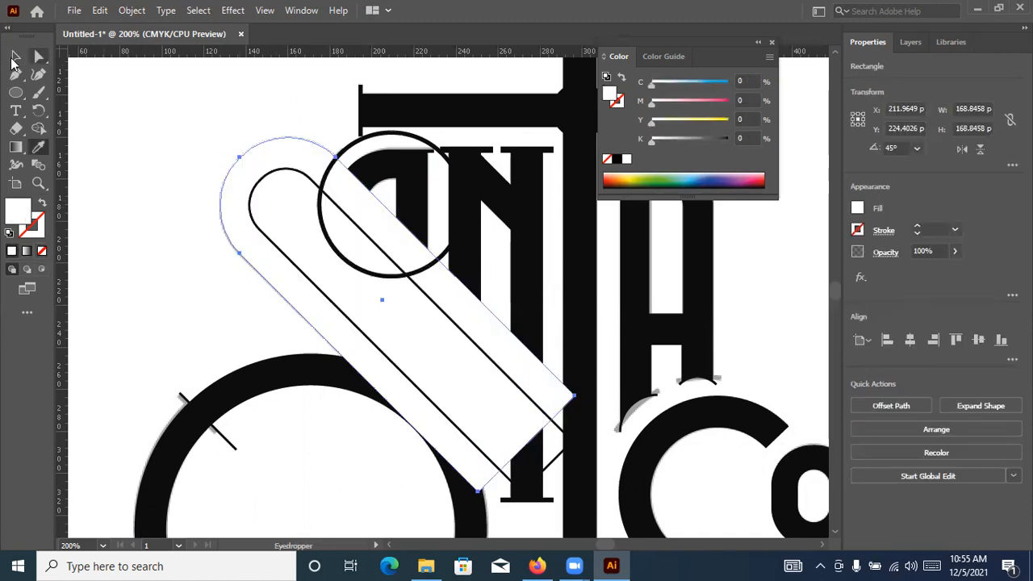
key(v)
key(ctrl+2)
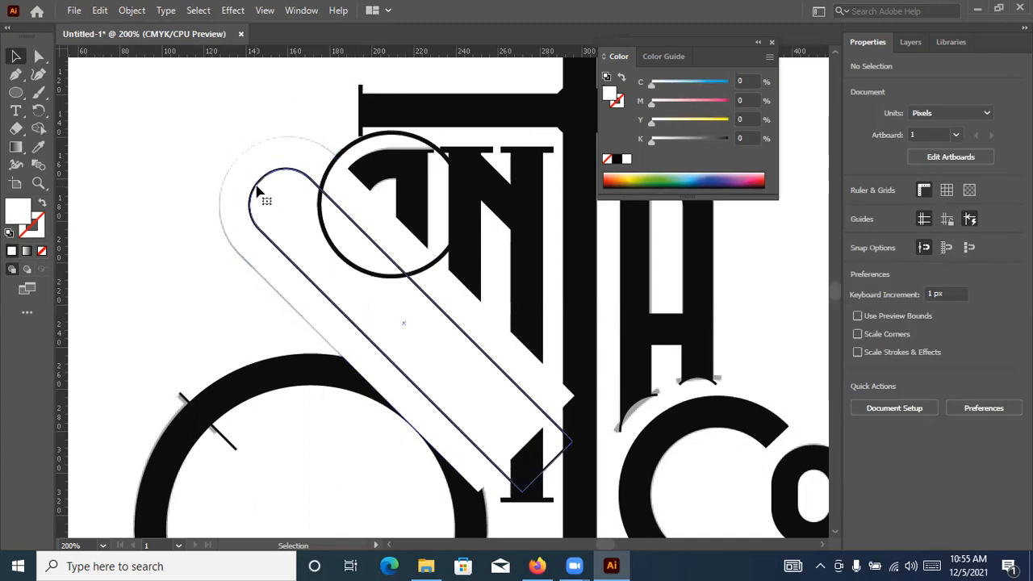
click(296, 172)
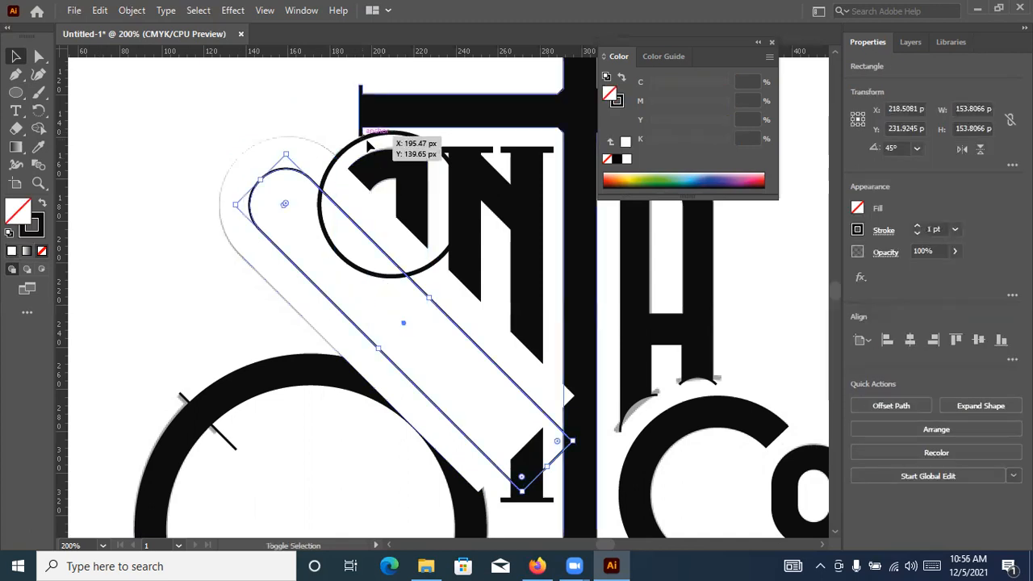
shift+click(368, 138)
click(150, 151)
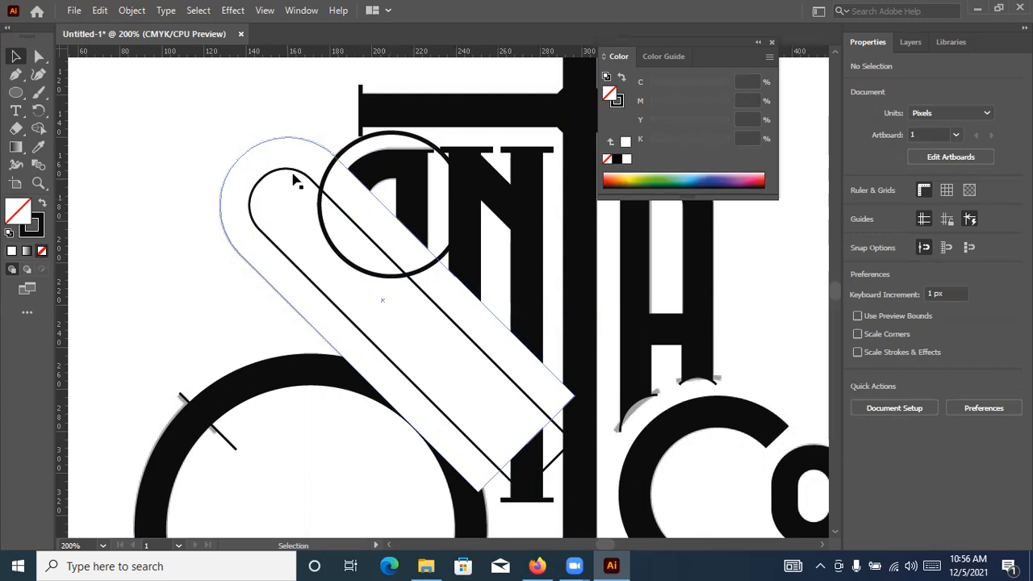
click(285, 171)
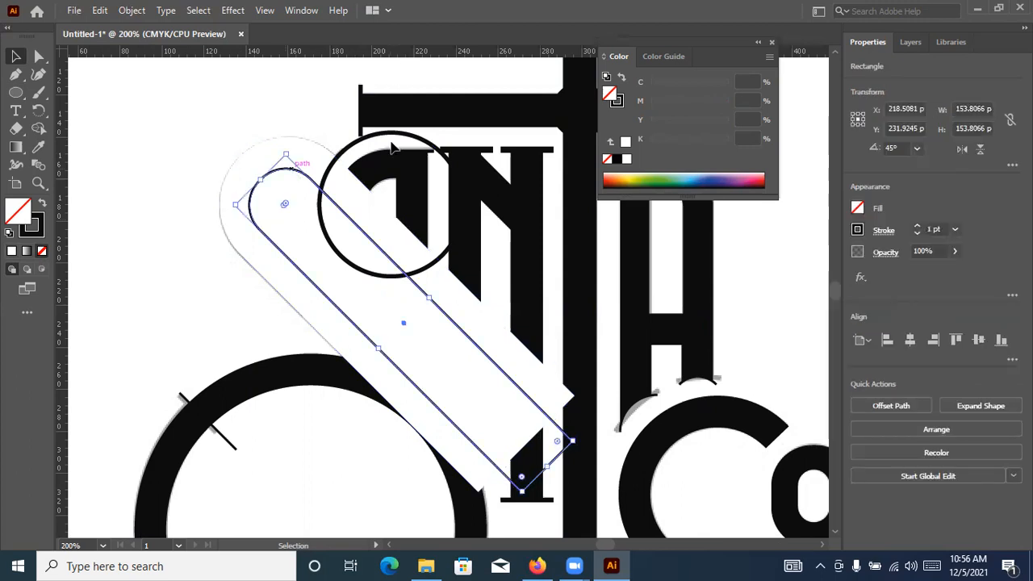
Expand the serif circle's fill and stroke, turning its outline into a filled ring
click(382, 133)
click(123, 13)
click(195, 184)
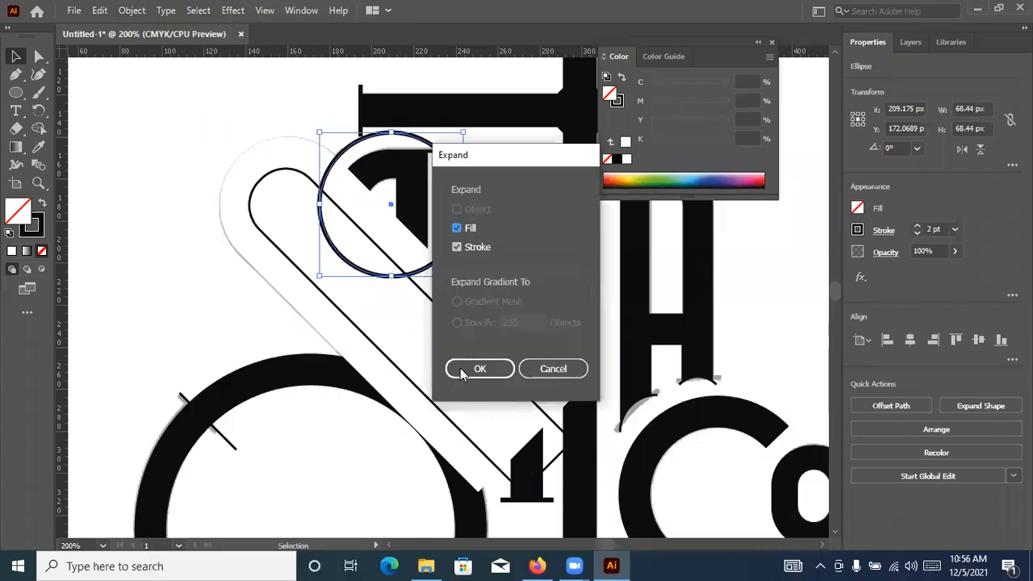
click(462, 369)
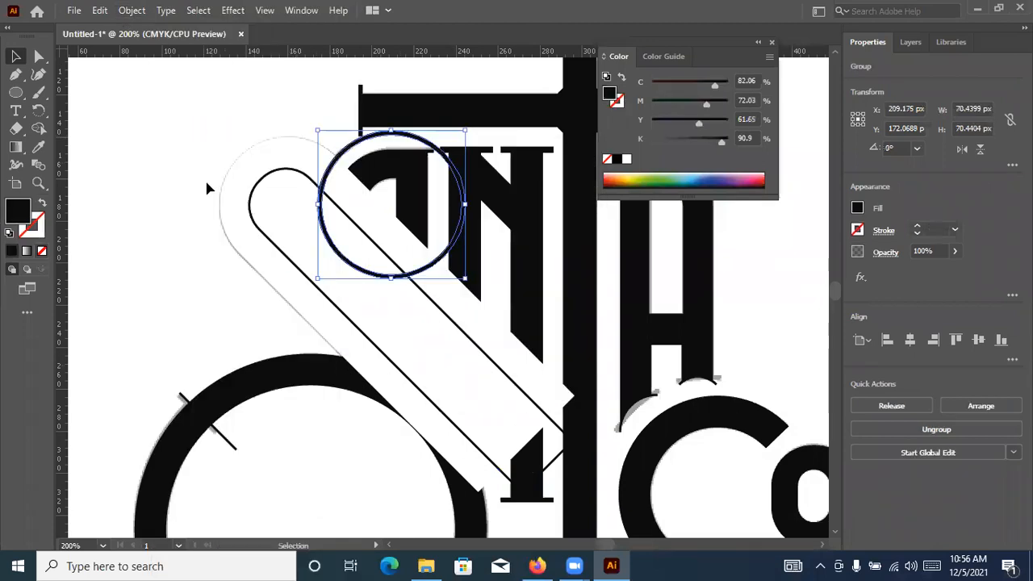
Fill the S's outer rounded shape with the black sampled from the letter A
scroll(204, 179, up, 1)
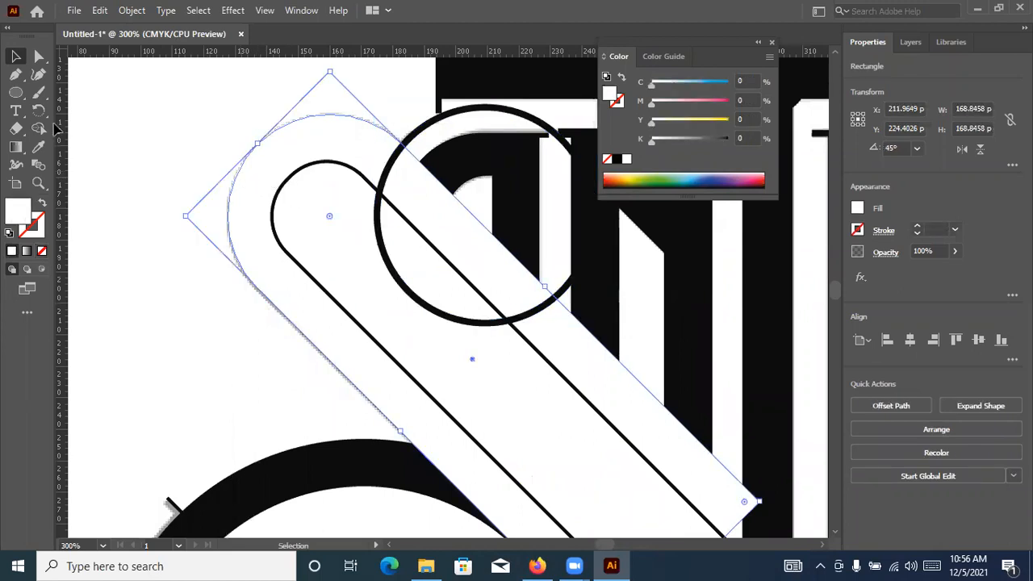
click(39, 146)
click(522, 154)
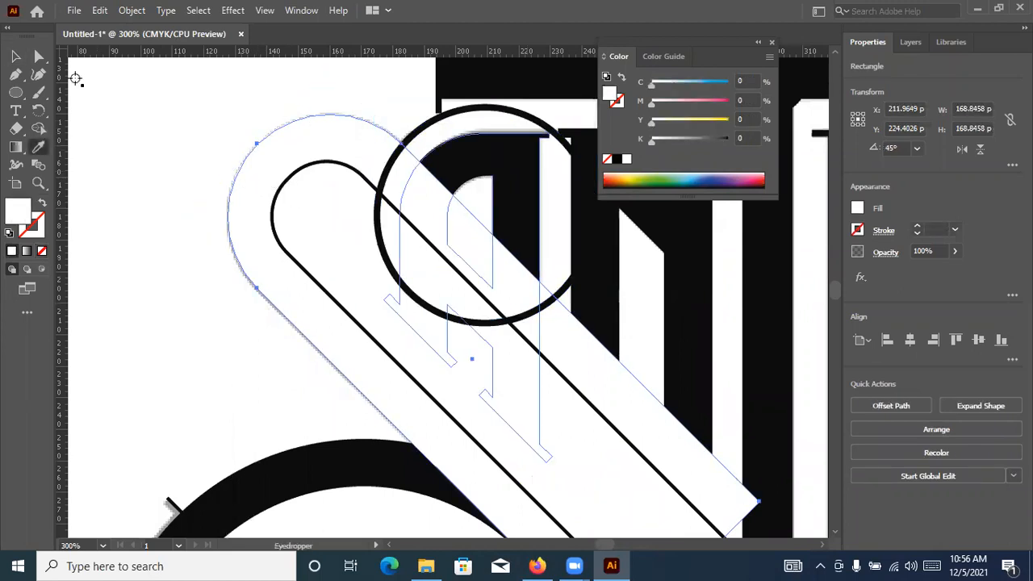
key(v)
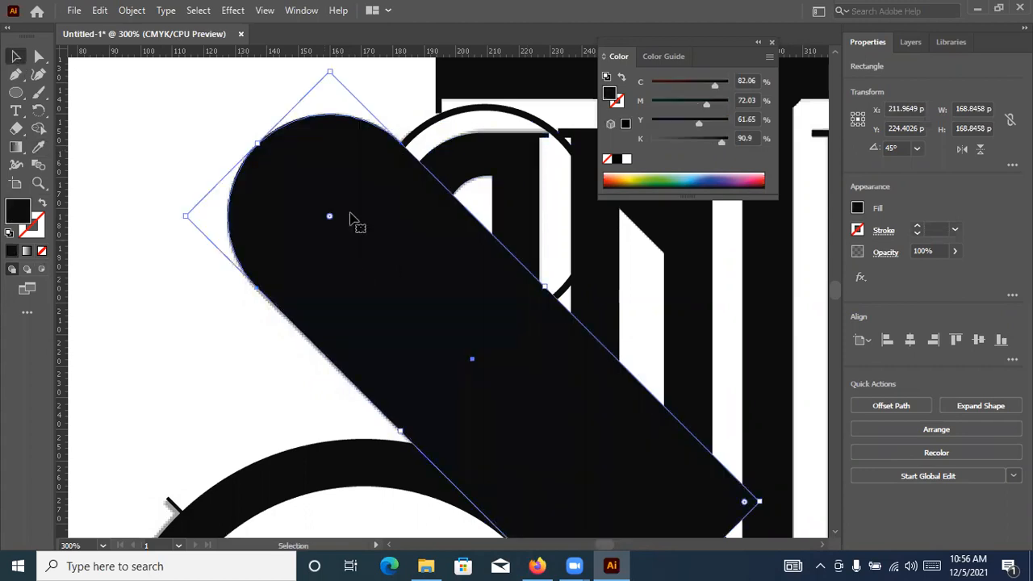
key(ctrl+2)
Give the S's inner rounded outline a white stroke and no fill, using white sampled with the Eyedropper
click(283, 183)
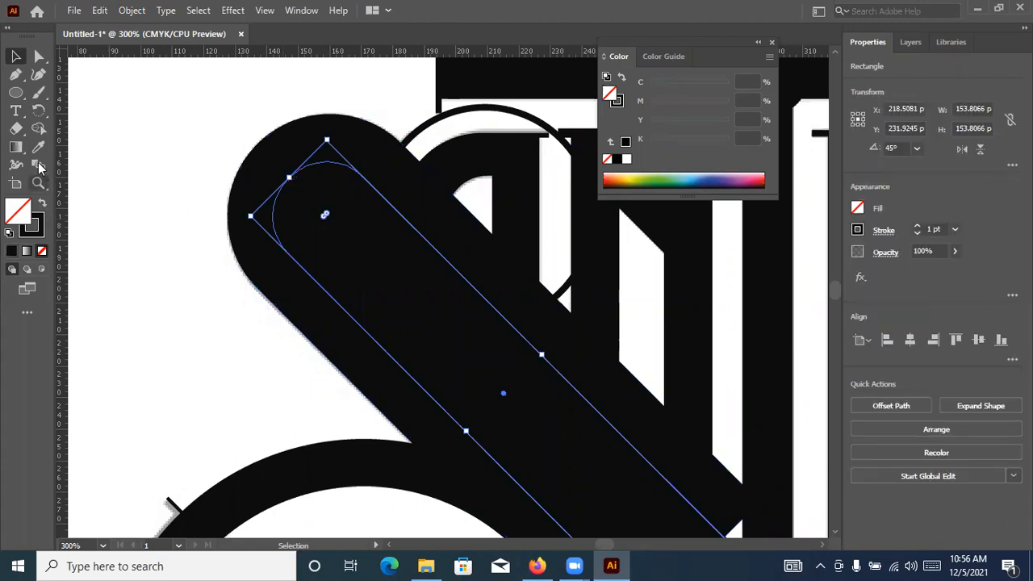
click(38, 148)
click(16, 57)
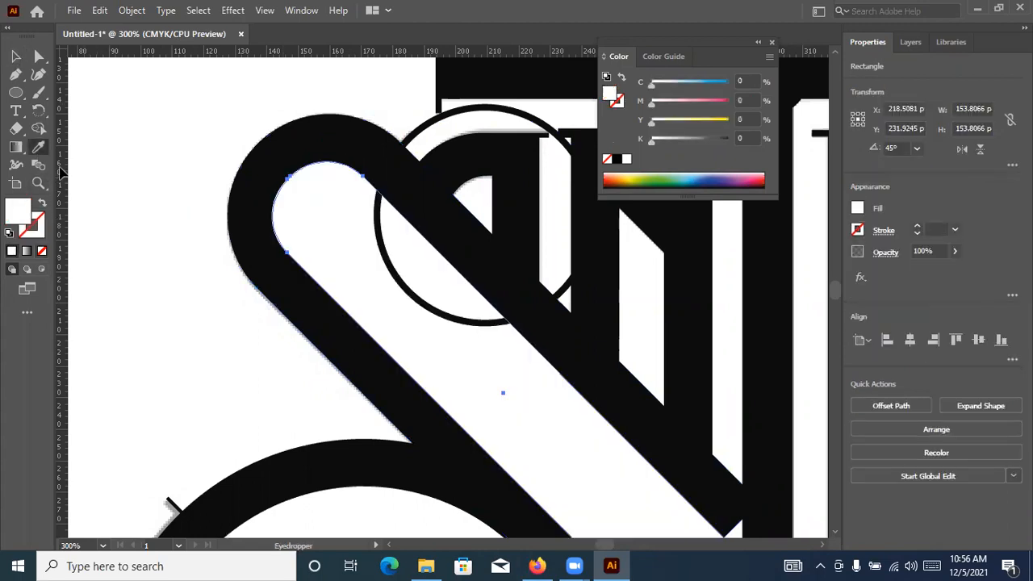
key(shift+x)
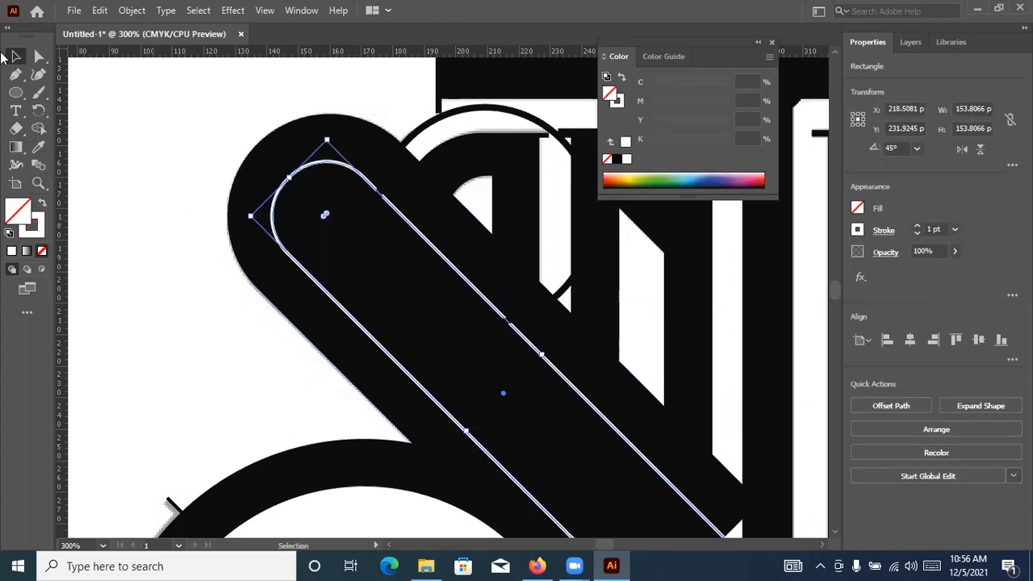
click(129, 108)
scroll(130, 108, down, 2)
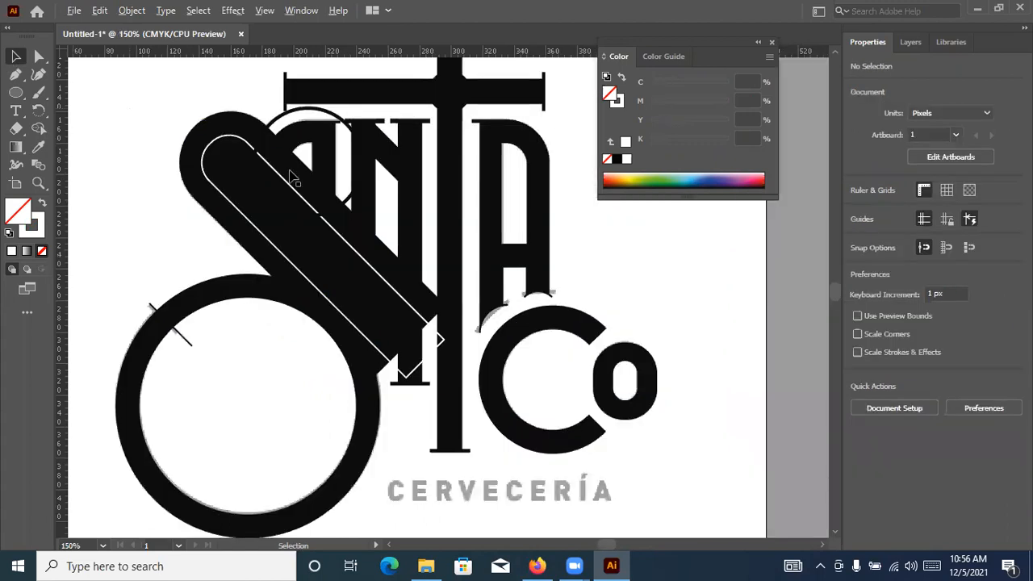
scroll(233, 158, up, 2)
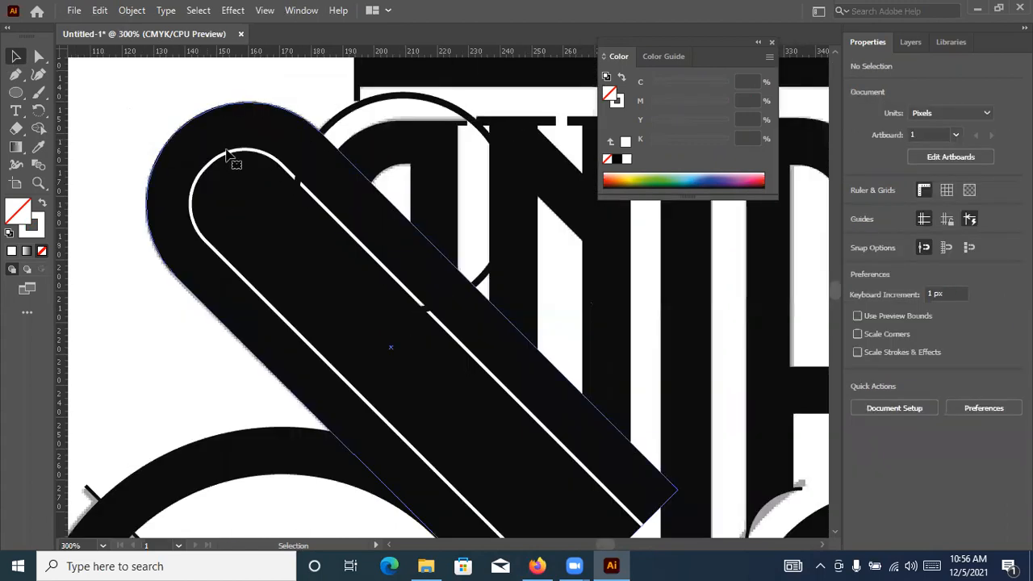
click(242, 150)
shift+click(199, 129)
shift+click(376, 103)
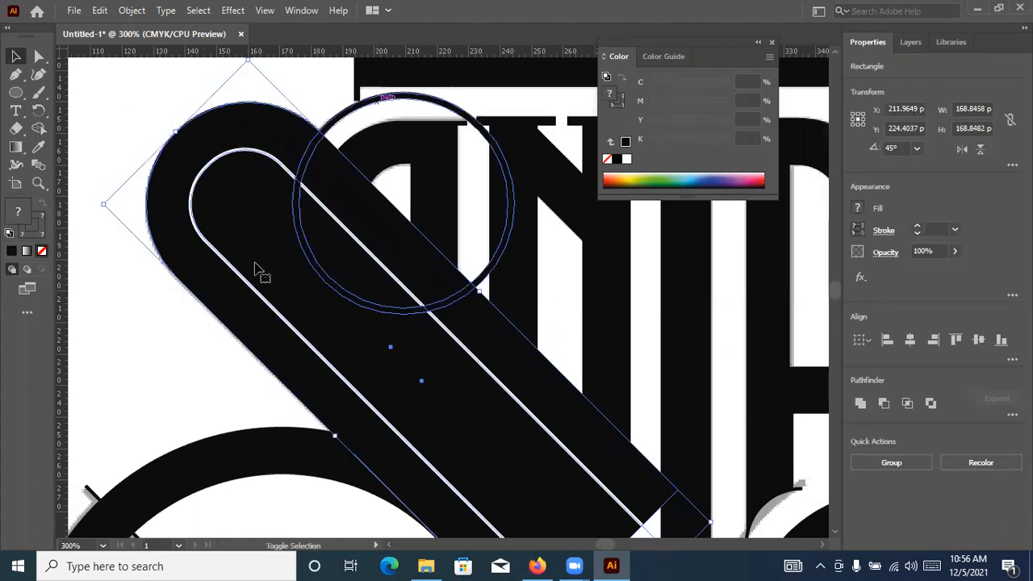
scroll(203, 396, down, 1)
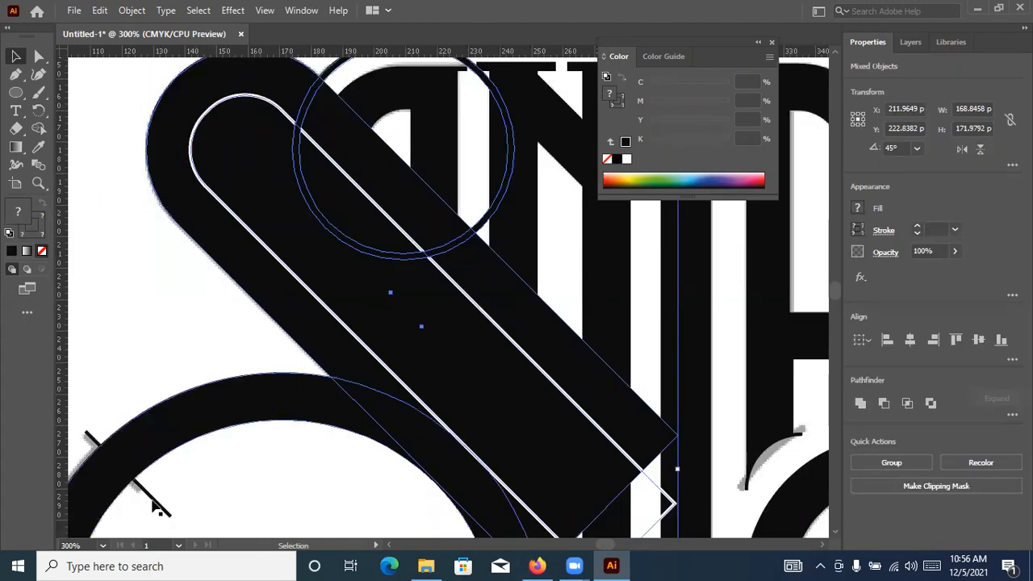
shift+click(280, 422)
key(ctrl+minus)
key(ctrl+minus)
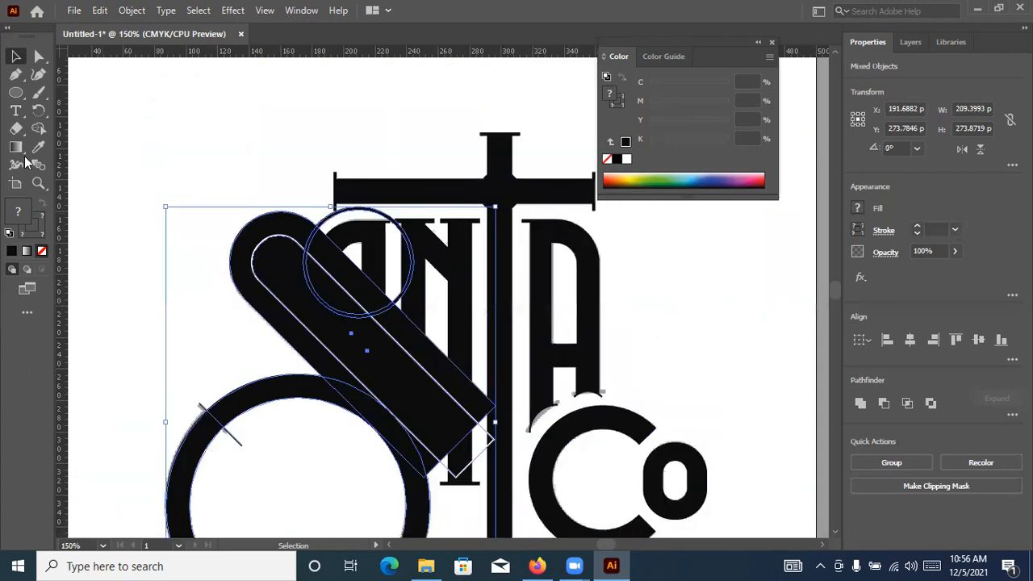
click(38, 128)
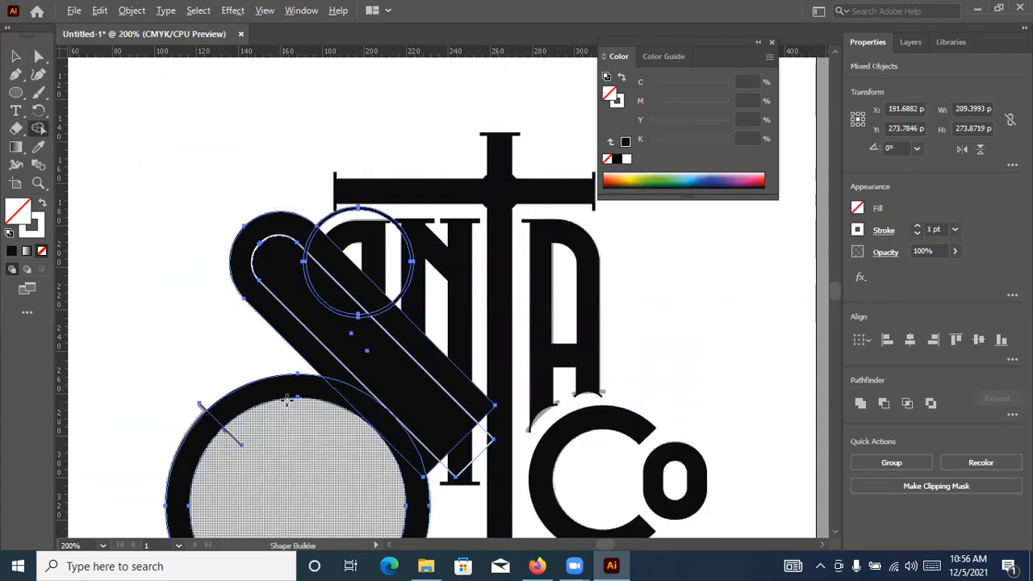
Examine how the lower edge of the S's diagonal meets the inner edge of the large ring
scroll(283, 417, up, 1)
key(ctrl+minus)
key(ctrl+minus)
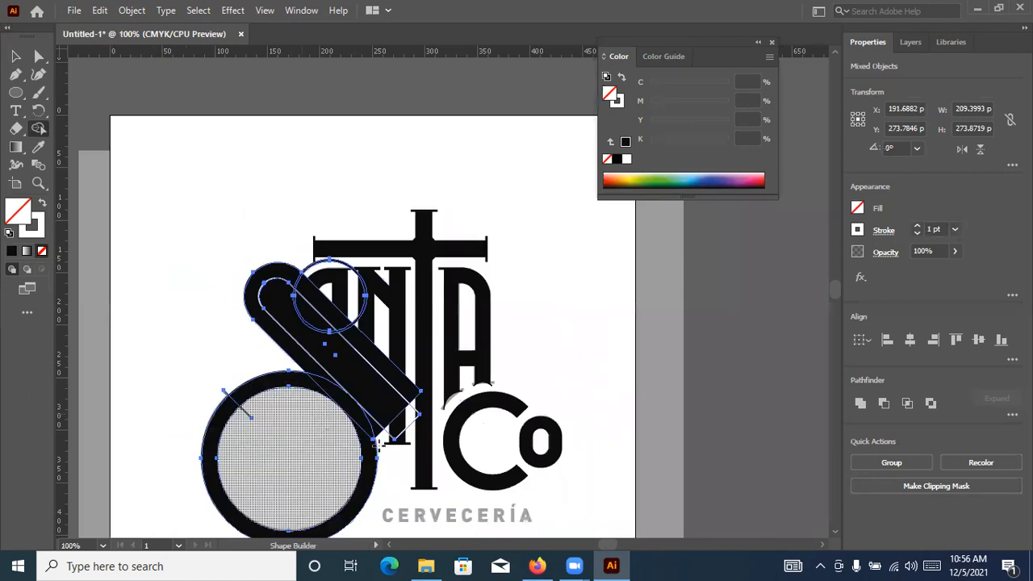
scroll(376, 443, up, 2)
scroll(375, 443, up, 2)
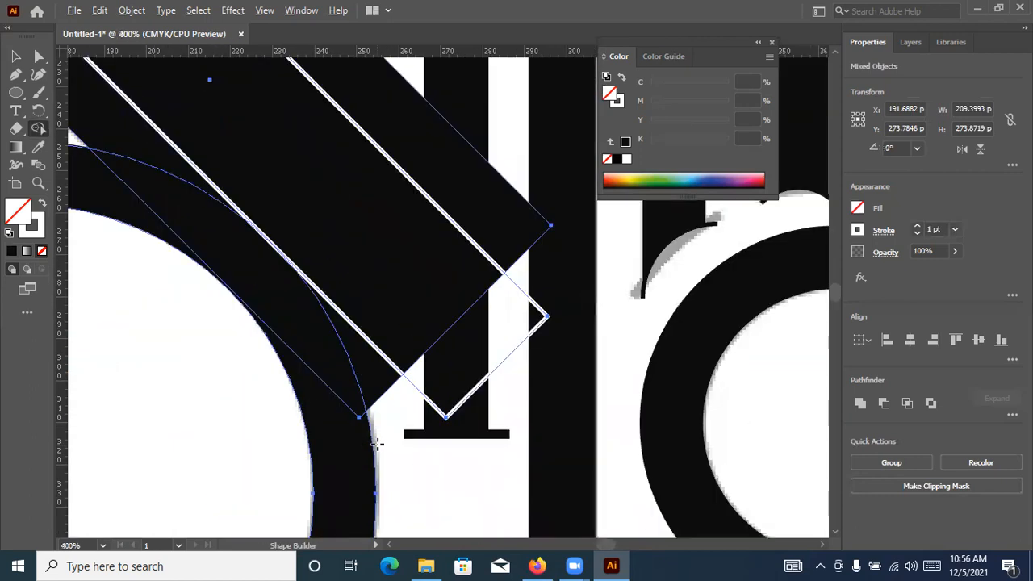
scroll(295, 230, up, 2)
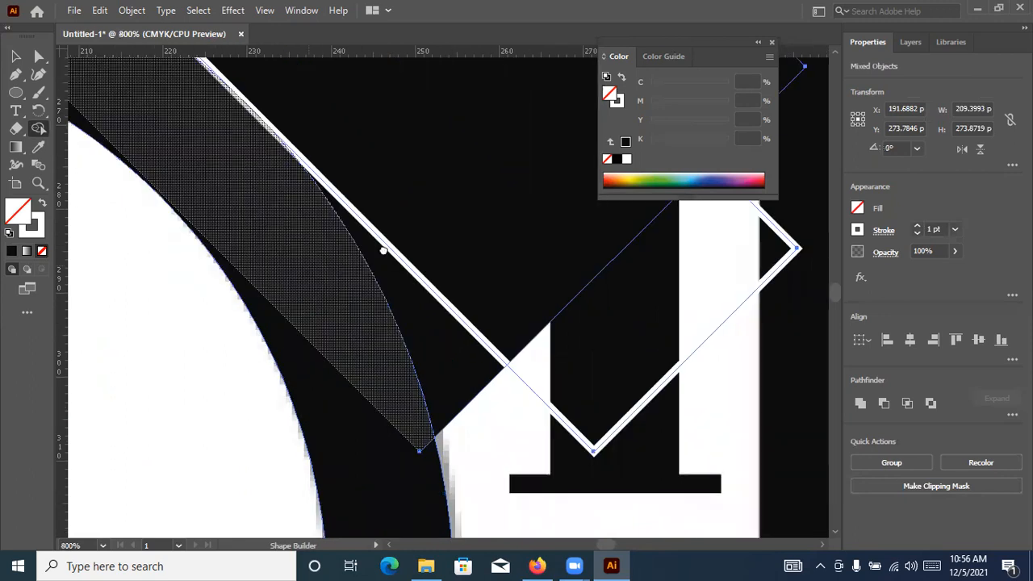
drag(252, 229, 518, 277)
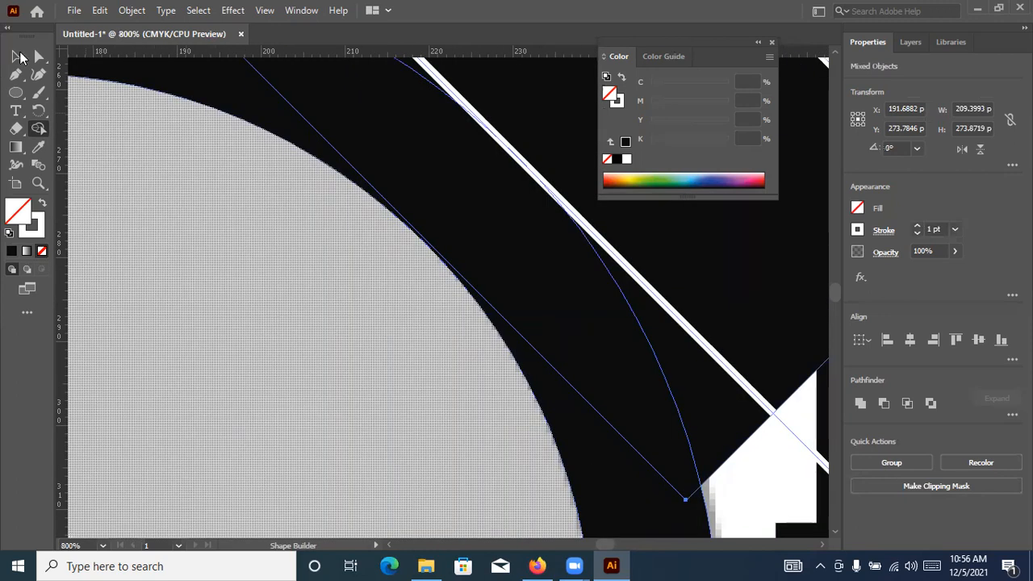
click(672, 417)
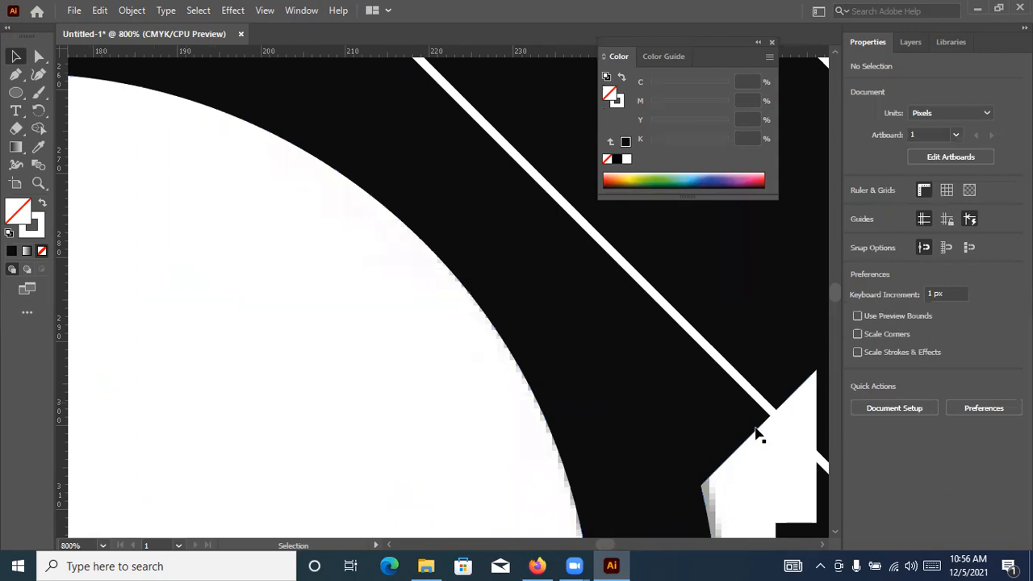
Resize the S's outer rounded shape to about 169.15 px so its lower edge meets the large ring's inner edge
click(429, 247)
scroll(428, 247, up, 2)
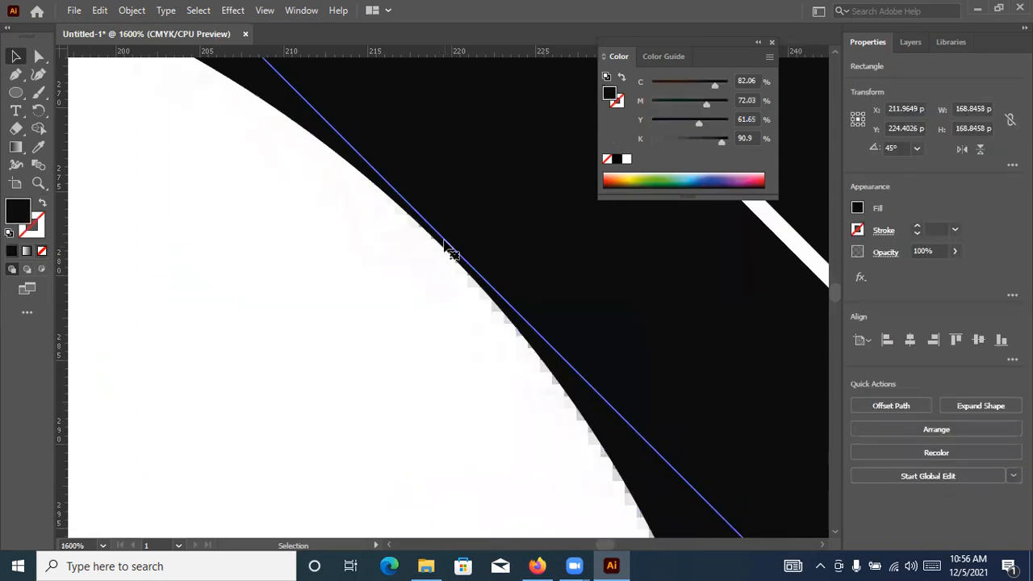
scroll(443, 244, down, 4)
scroll(407, 143, up, 2)
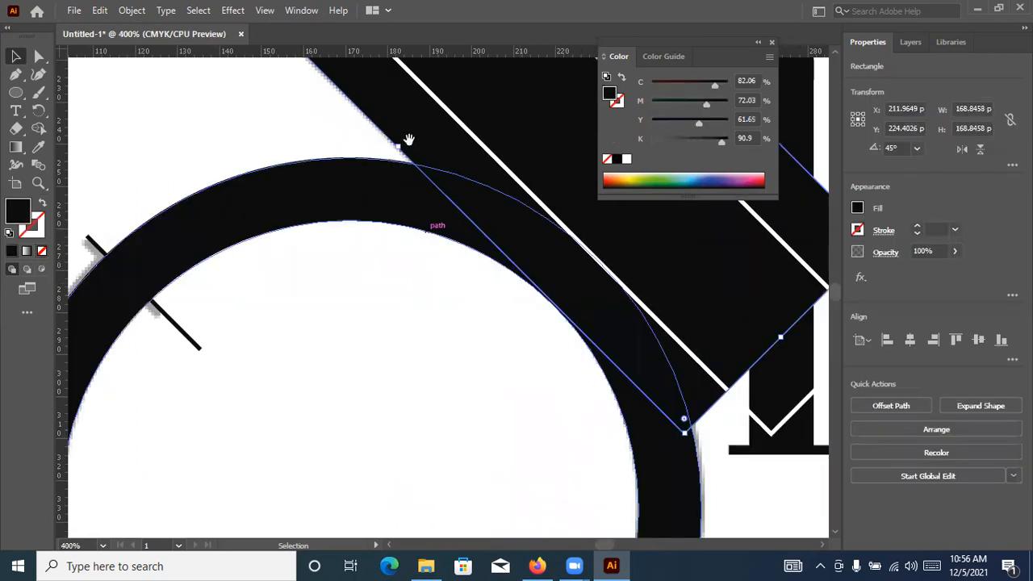
scroll(448, 287, up, 1)
key(ctrl+minus)
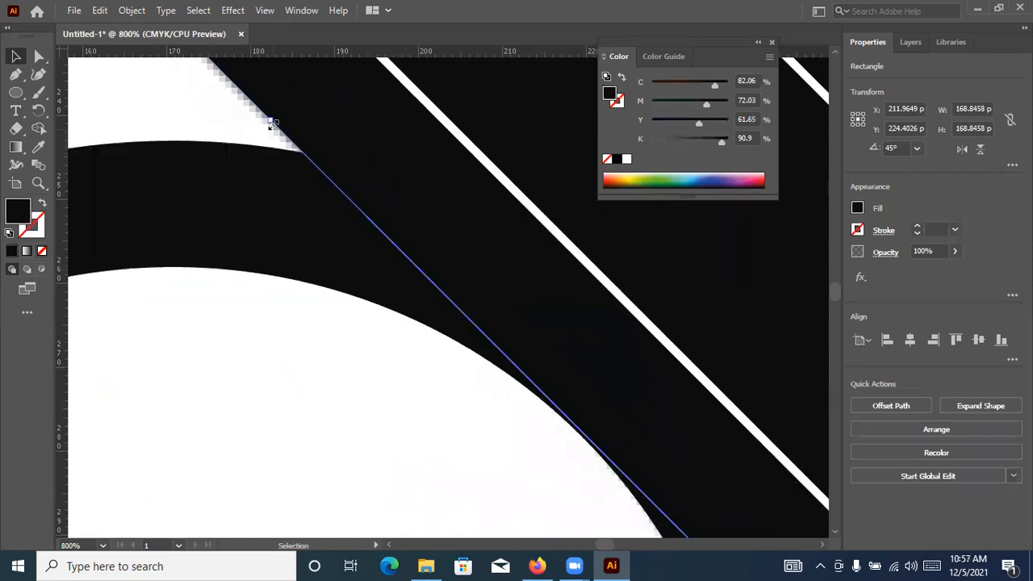
drag(271, 122, 268, 123)
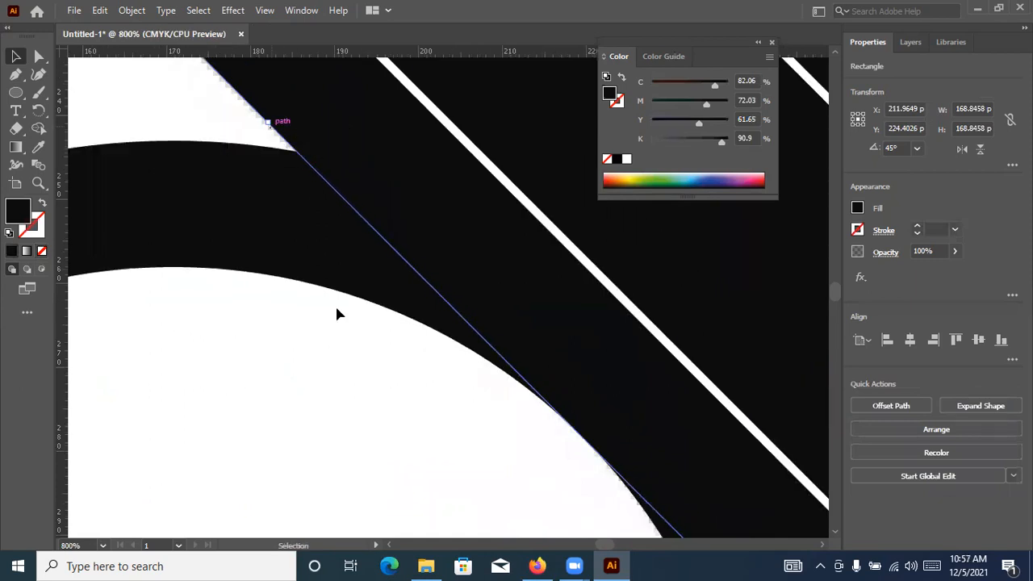
scroll(370, 311, down, 7)
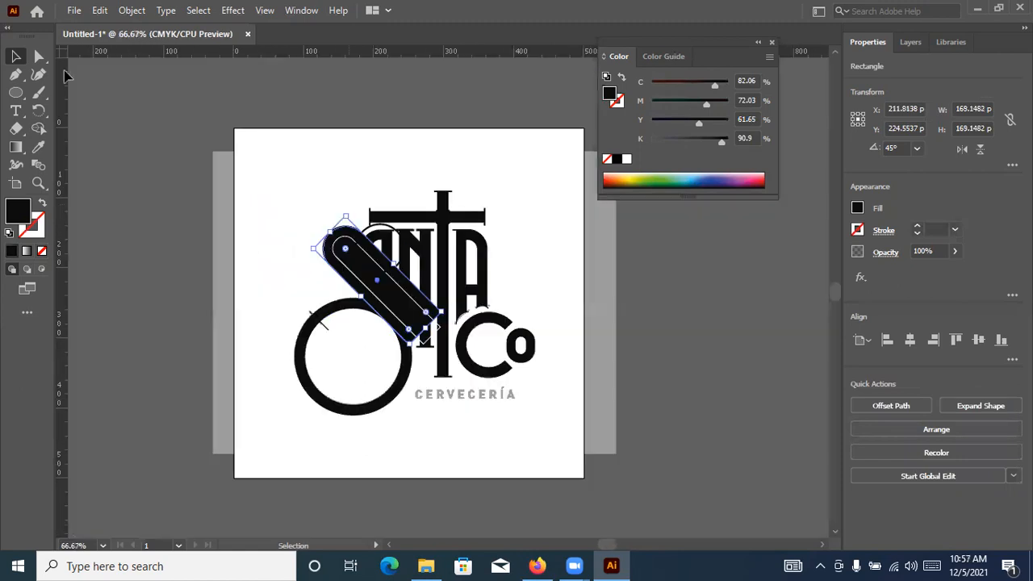
click(234, 118)
Lock the finished lettering around the S, including the A, N, T, C and o
scroll(384, 251, up, 1)
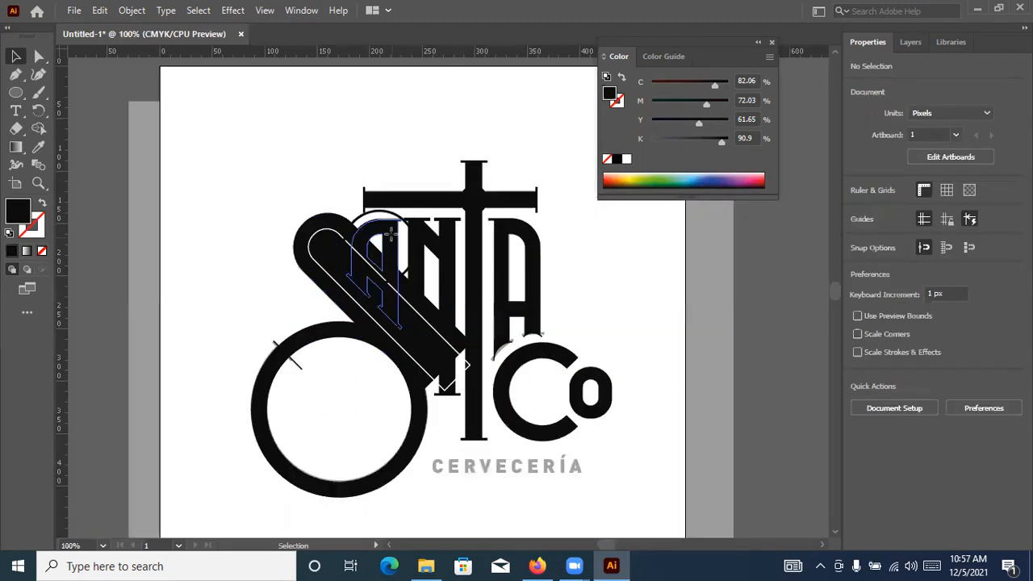
click(394, 240)
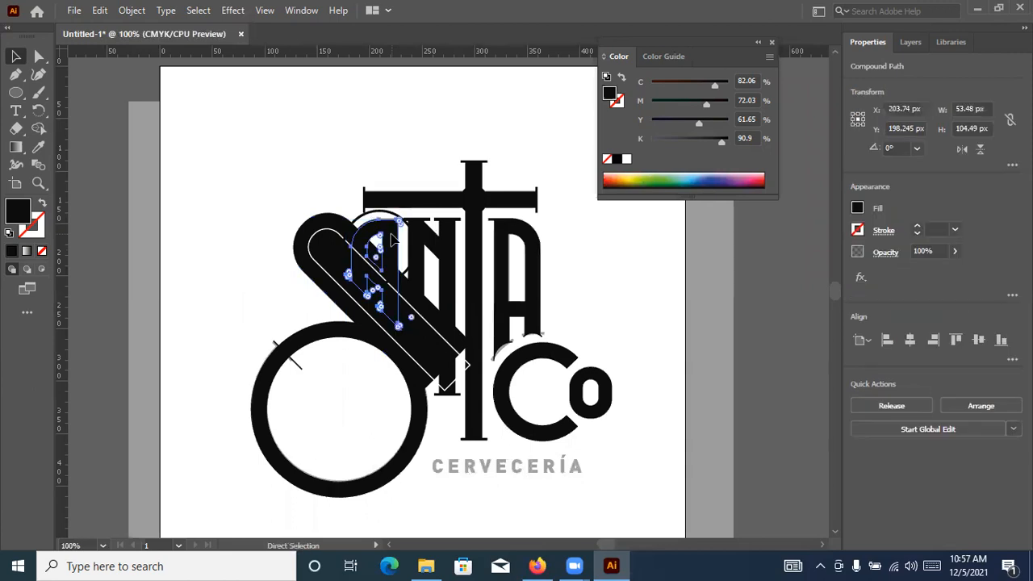
click(548, 297)
drag(442, 156, 645, 471)
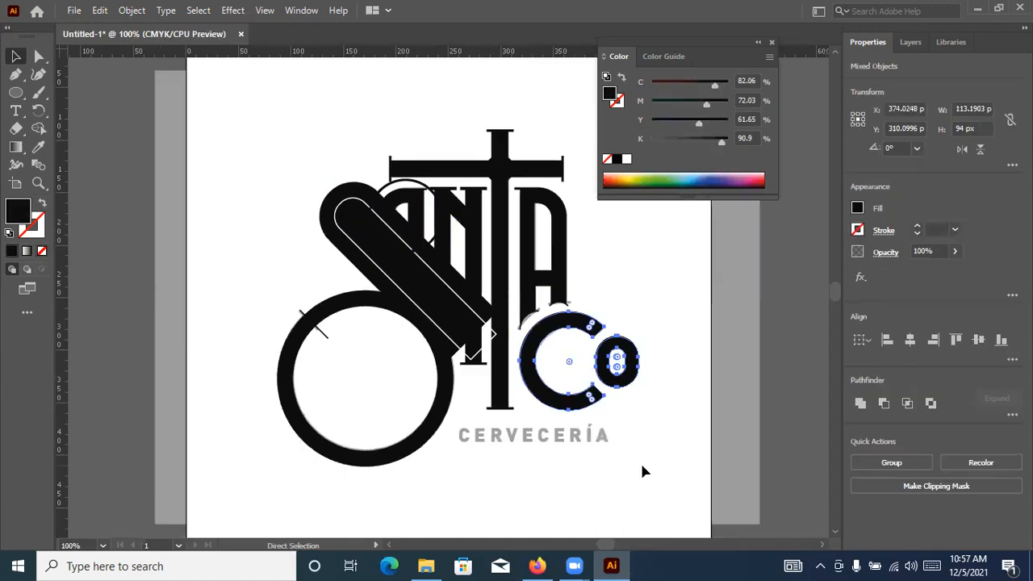
Select all pieces of the S and remove the area within its inner rounded outline using Shape Builder
drag(233, 135, 519, 475)
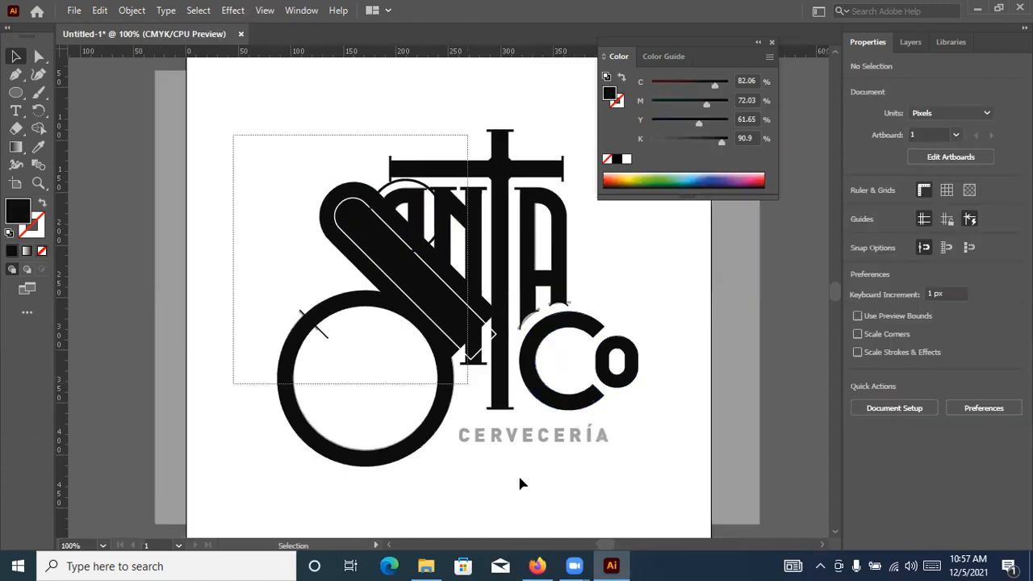
key(shift+m)
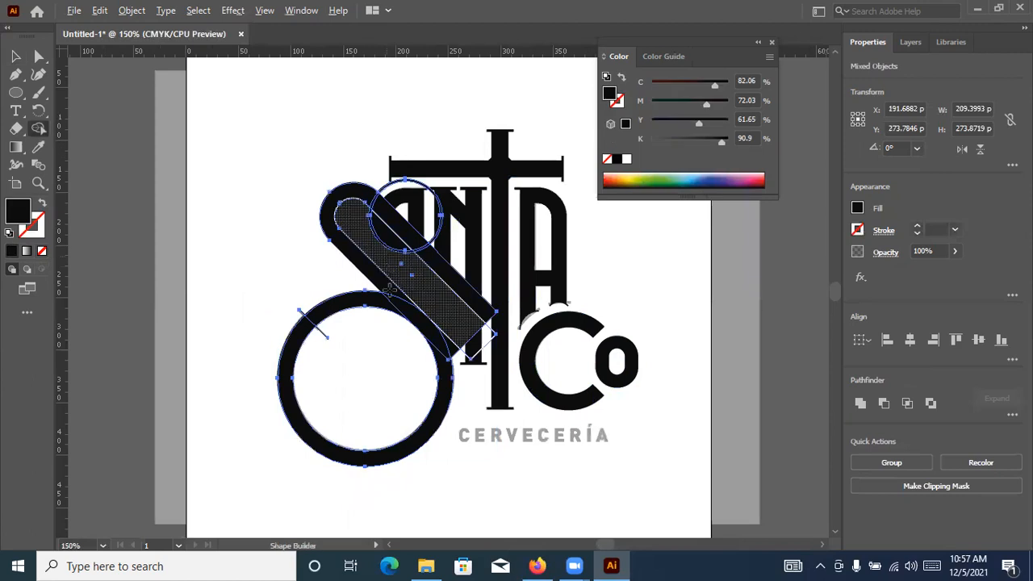
alt+scroll(387, 257, up, 2)
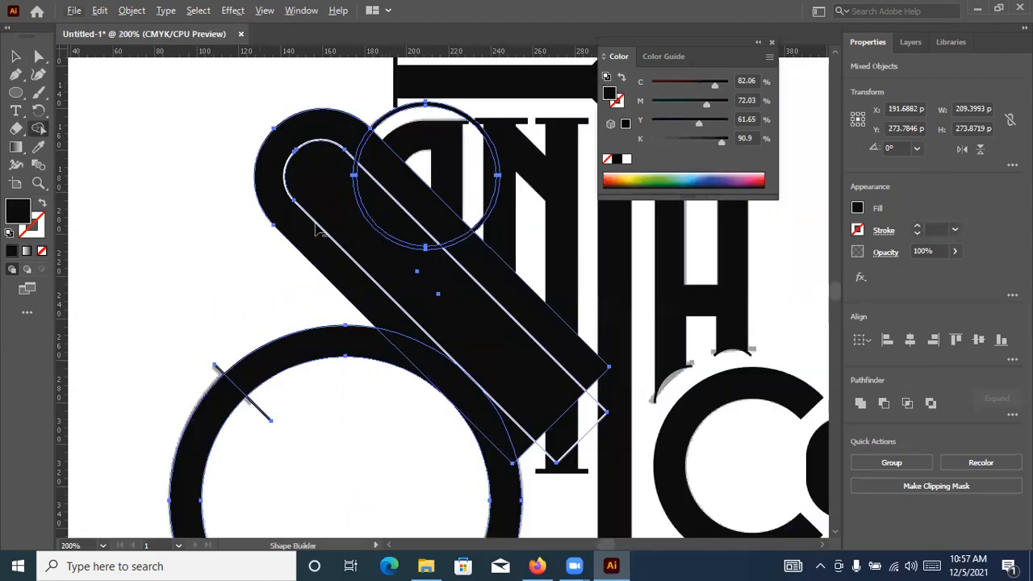
alt+click(430, 293)
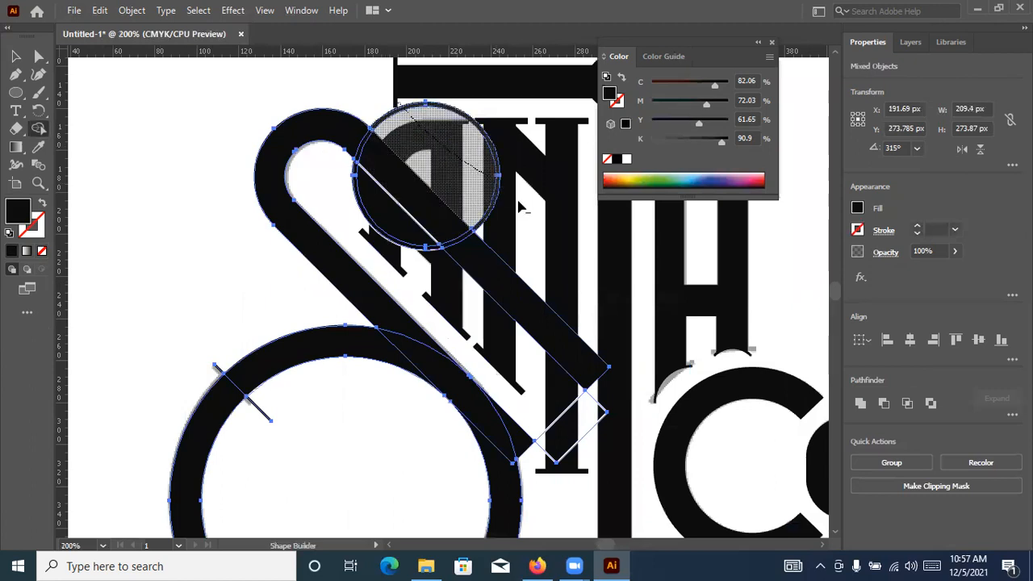
Try to cut away the serif circle's excess, the diagonal's upper strip and the small end rectangle with Shape Builder
alt+scroll(378, 222, up, 2)
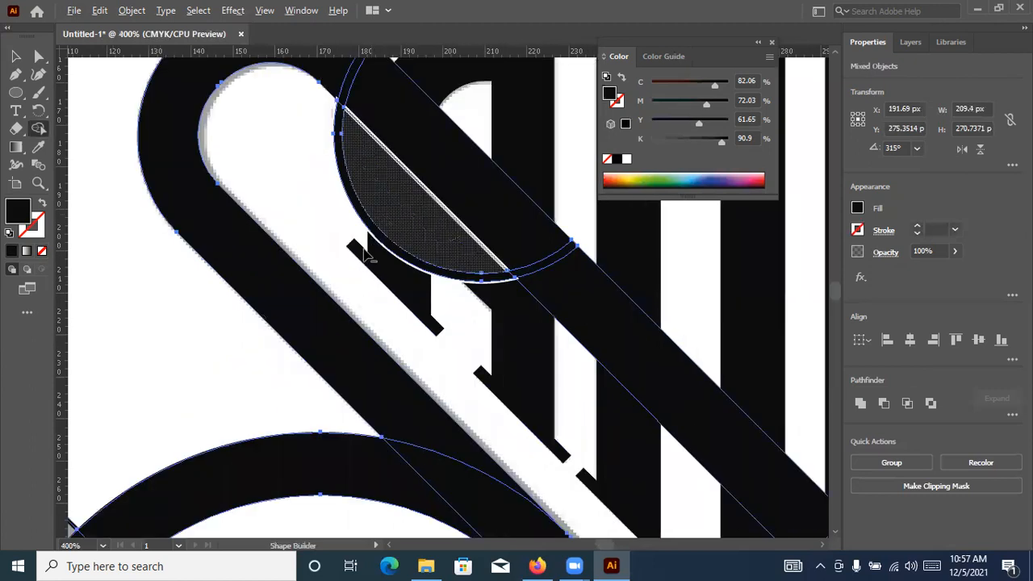
click(404, 232)
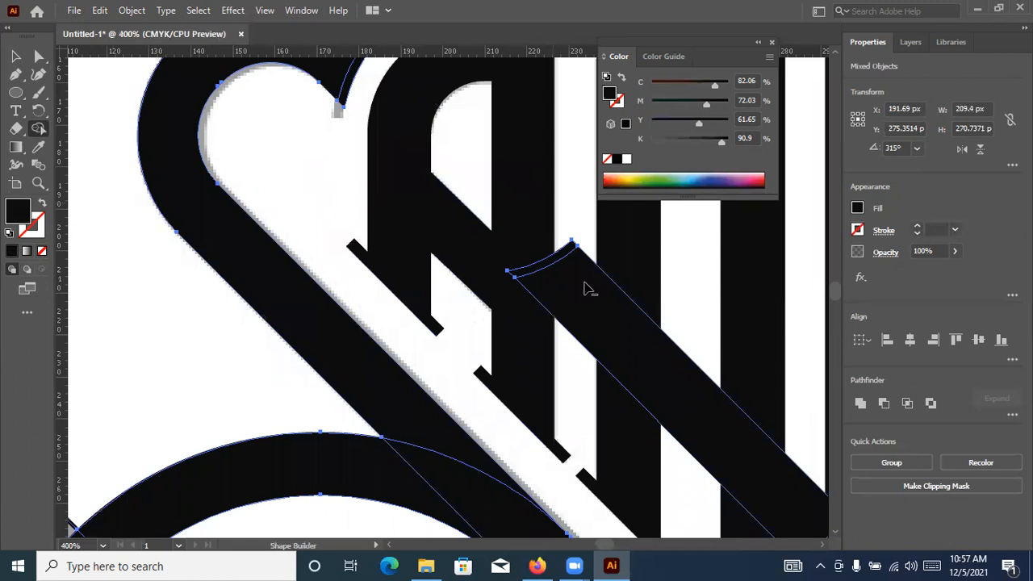
alt+click(592, 294)
alt+scroll(646, 344, down, 4)
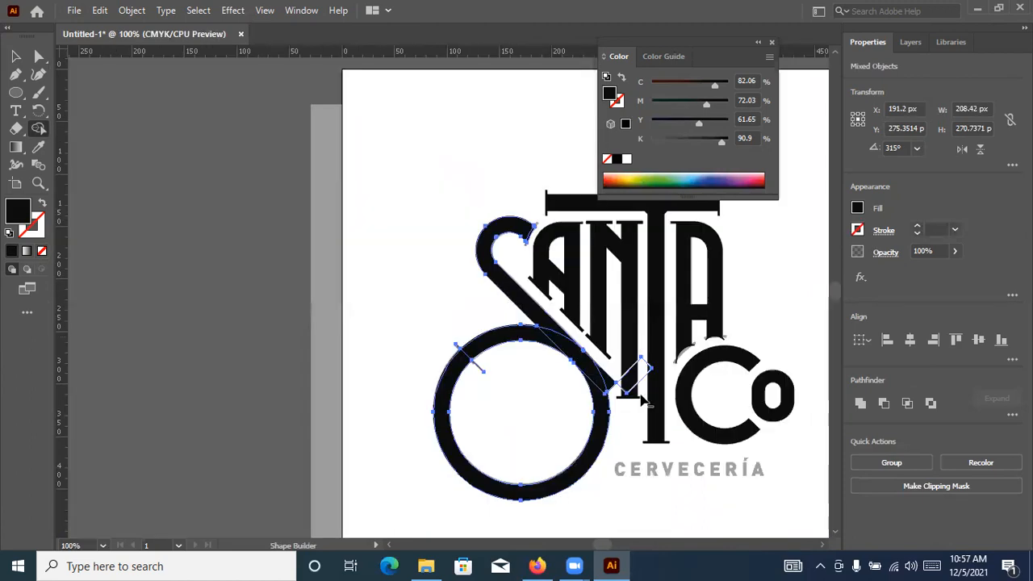
alt+scroll(660, 391, up, 3)
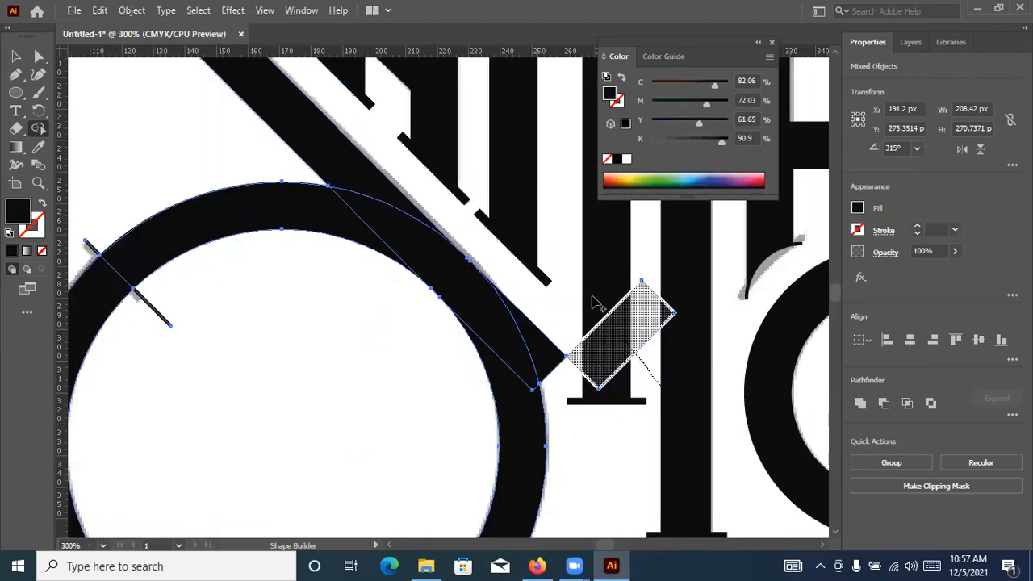
scroll(465, 225, up, 5)
scroll(567, 350, down, 2)
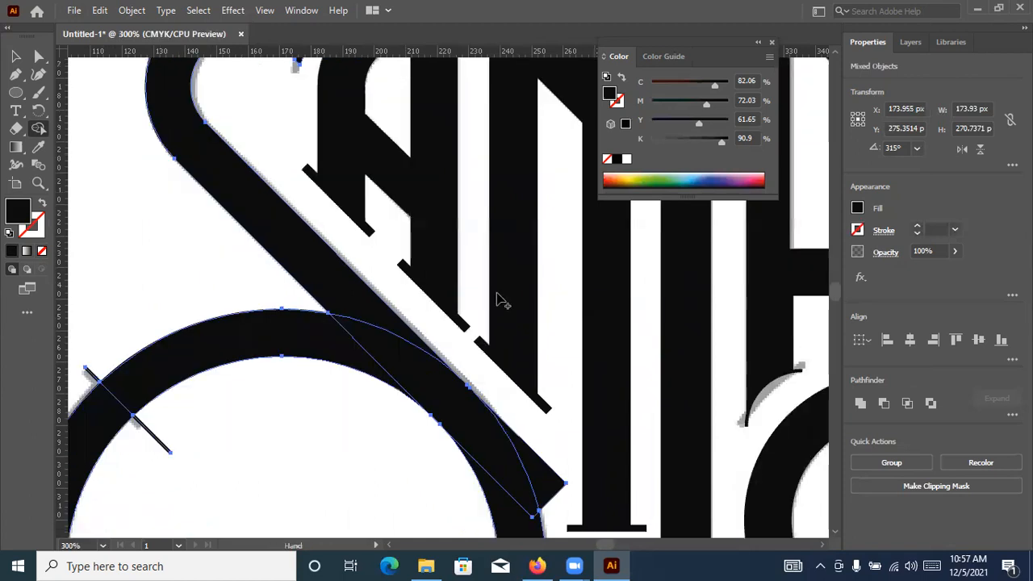
Undo the Shape Builder removals of the end rectangle, the diagonal's upper strip and the serif circle's excess
alt+scroll(462, 224, up, 4)
alt+scroll(457, 227, up, 3)
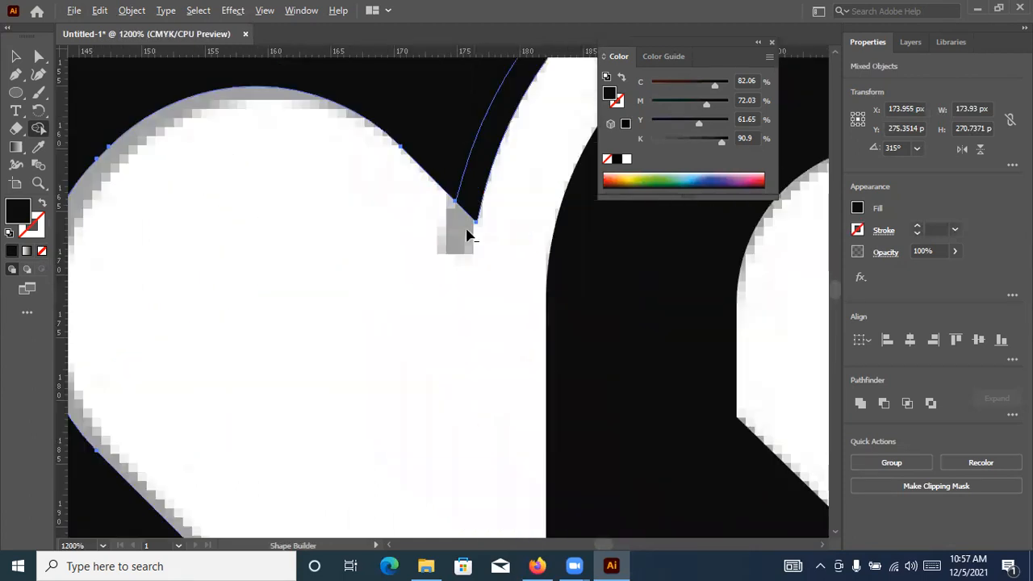
key(ctrl+z)
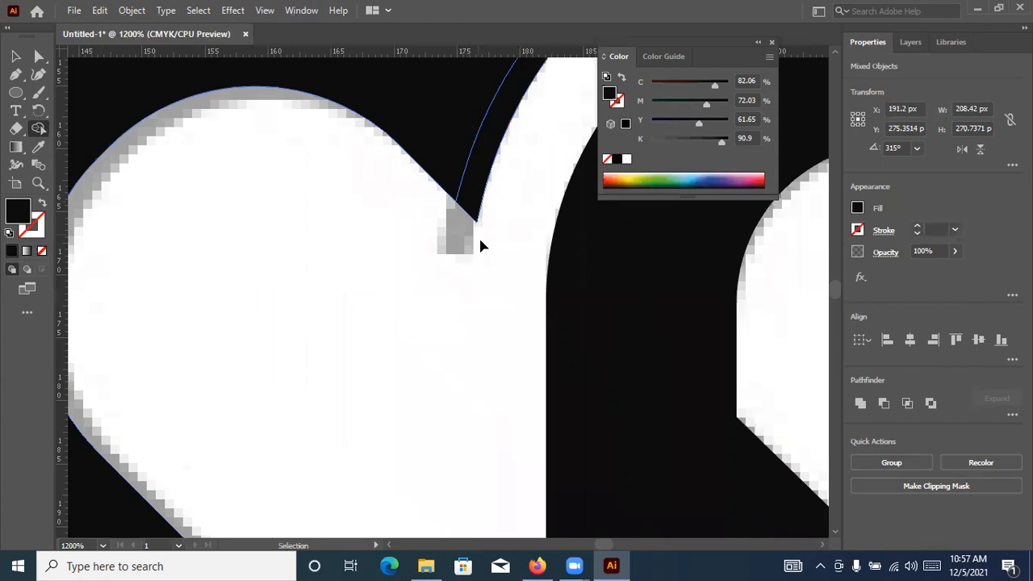
key(ctrl+z)
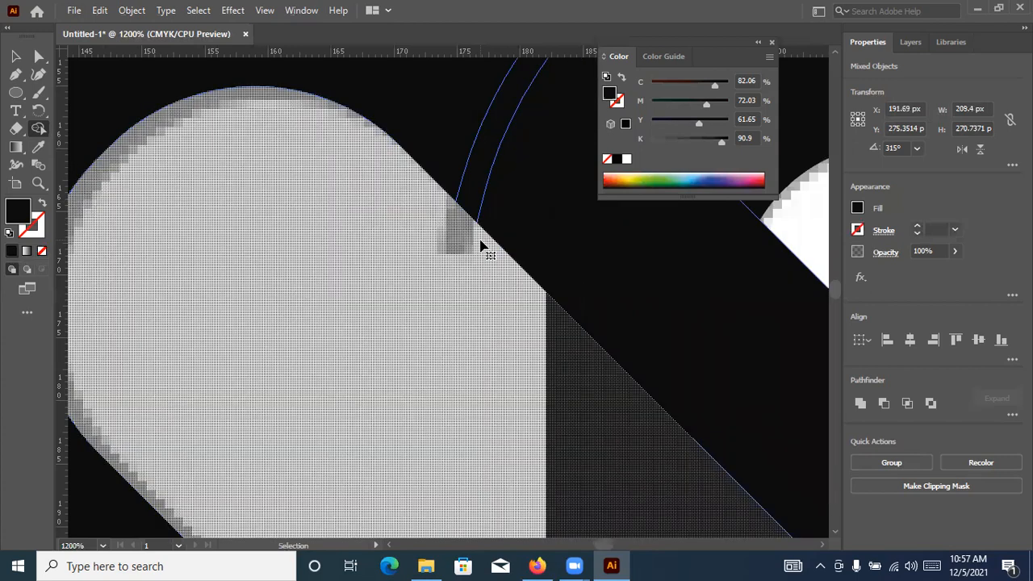
key(ctrl+minus)
key(ctrl+minus)
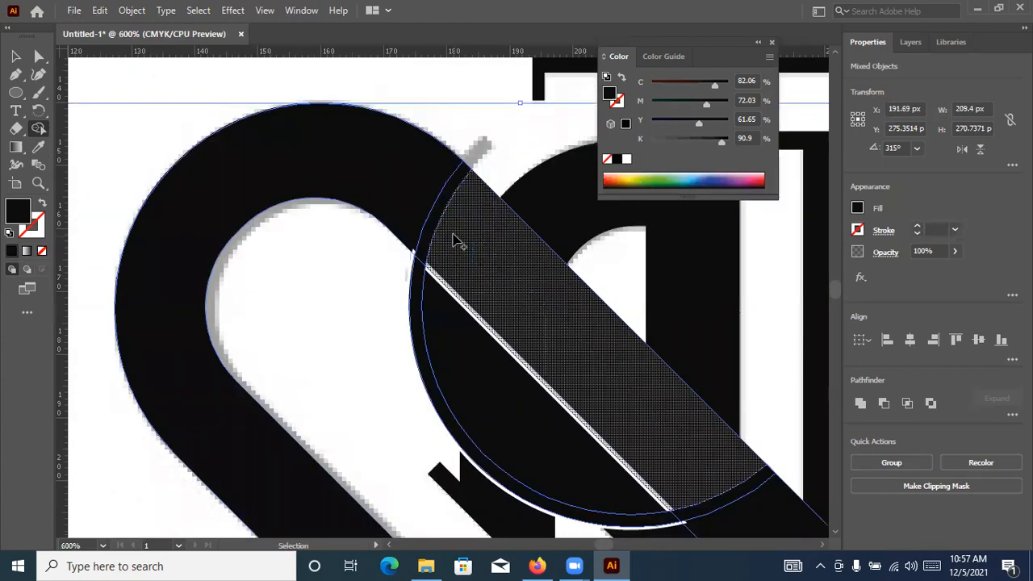
key(ctrl+z)
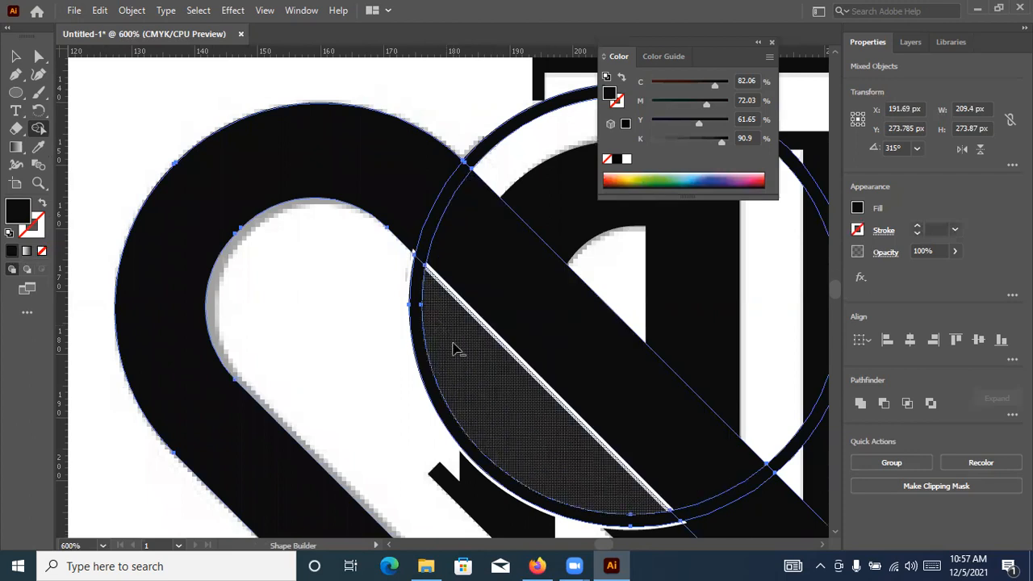
Remove the parts of the diagonal lying inside the serif ring with Shape Builder, keeping the ring itself
alt+click(542, 309)
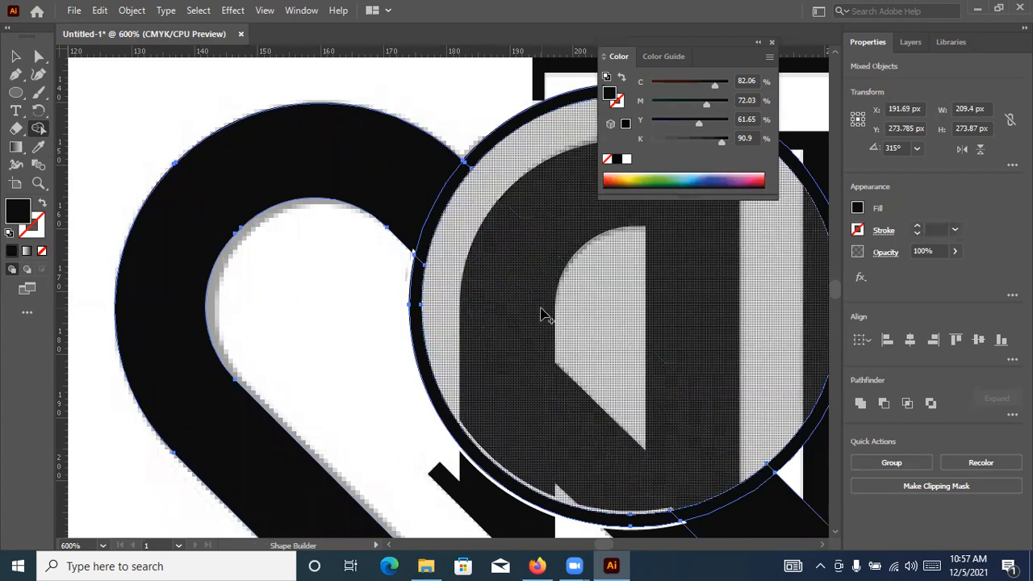
scroll(545, 315, down, 1)
scroll(538, 339, down, 1)
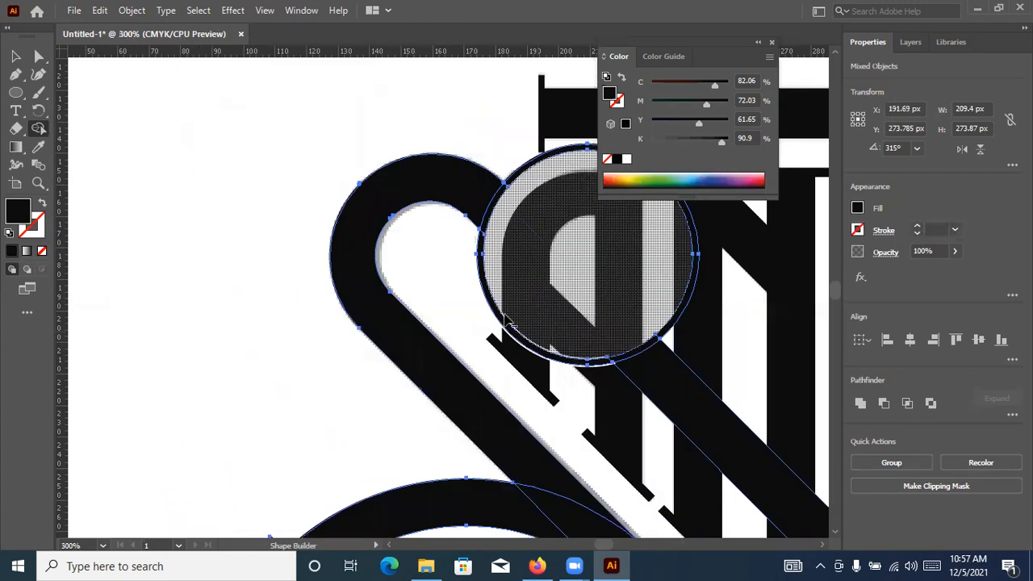
scroll(541, 368, up, 1)
scroll(537, 362, up, 1)
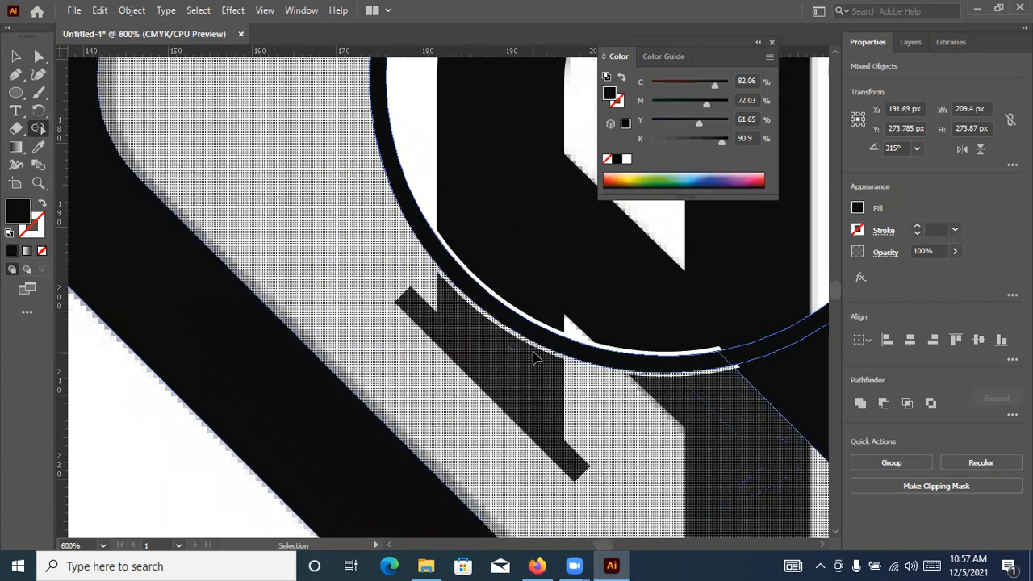
Undo the last Shape Builder removal inside the diagonal and clear the selection
click(539, 361)
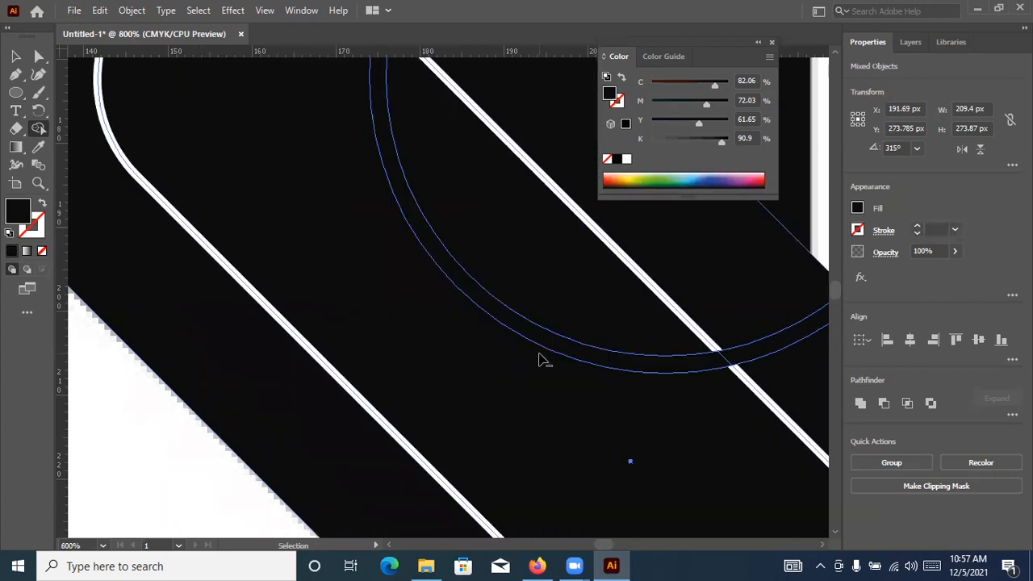
scroll(542, 361, down, 2)
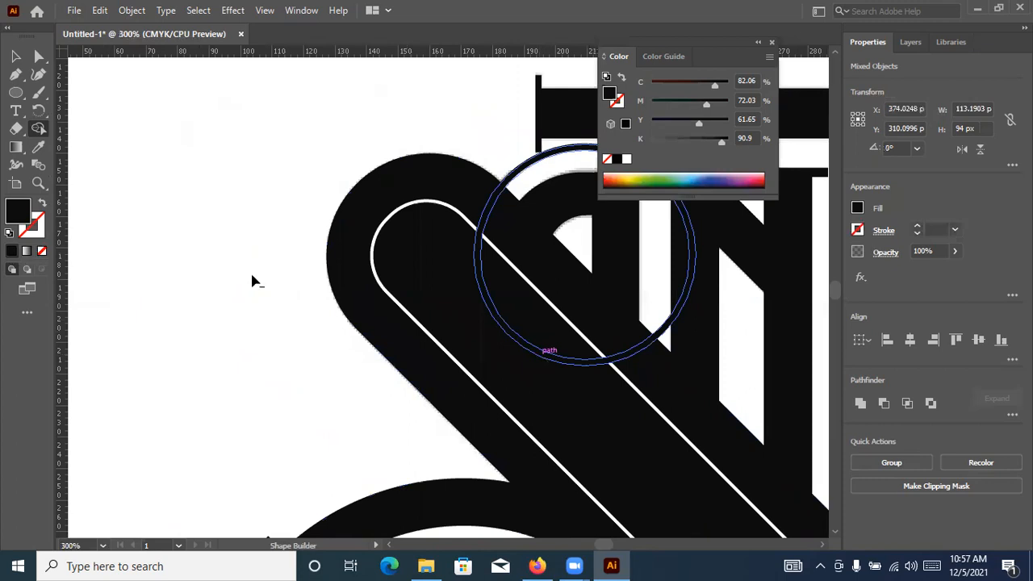
scroll(377, 280, down, 3)
scroll(342, 317, up, 3)
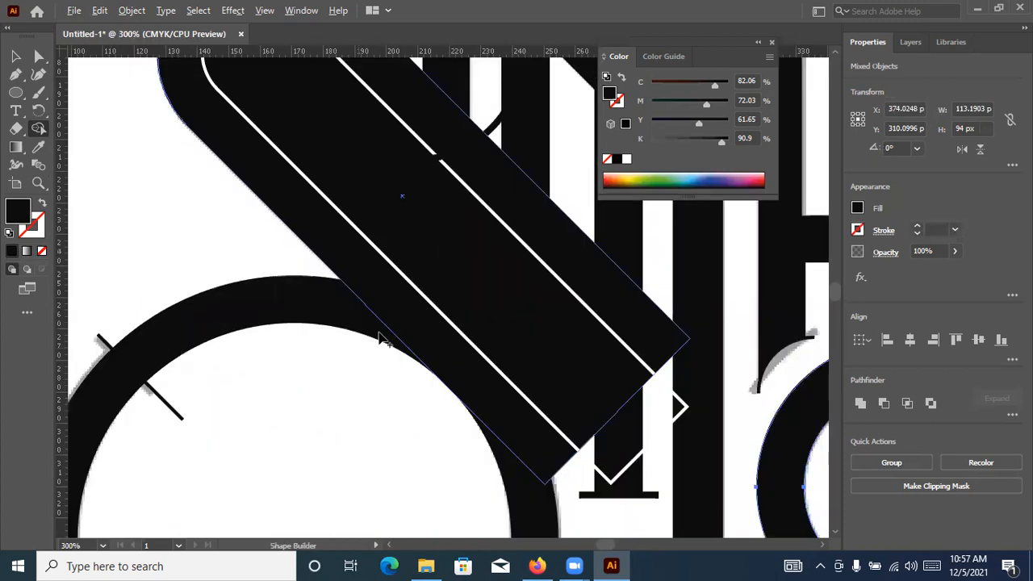
scroll(100, 126, up, 1)
key(v)
drag(291, 151, 325, 328)
key(ctrl+shift+a)
Duplicate the diagonal's inner rounded outline up and to the right, placing the copy at about X 255.3, Y 195.2 px
scroll(306, 249, up, 3)
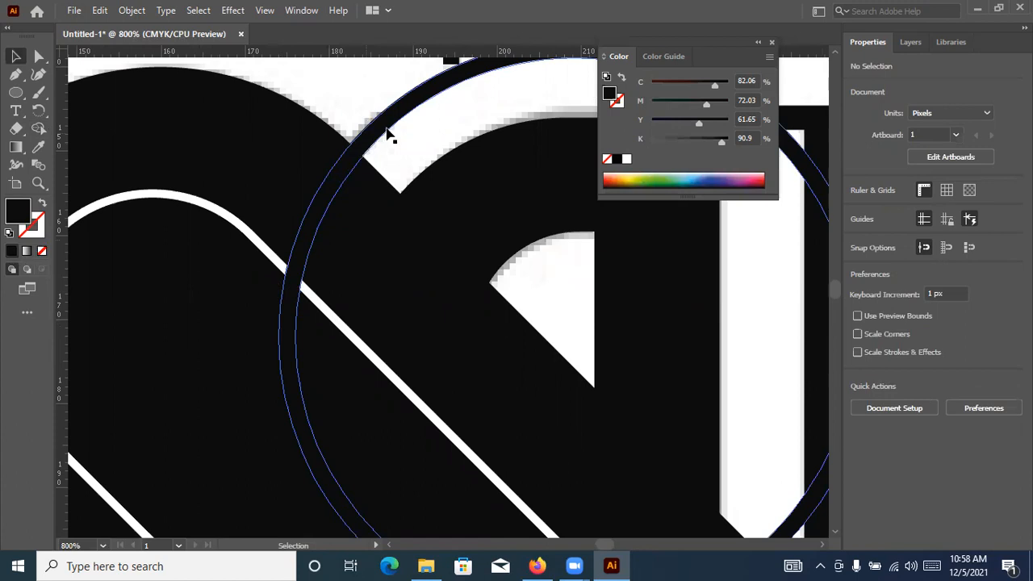
click(304, 320)
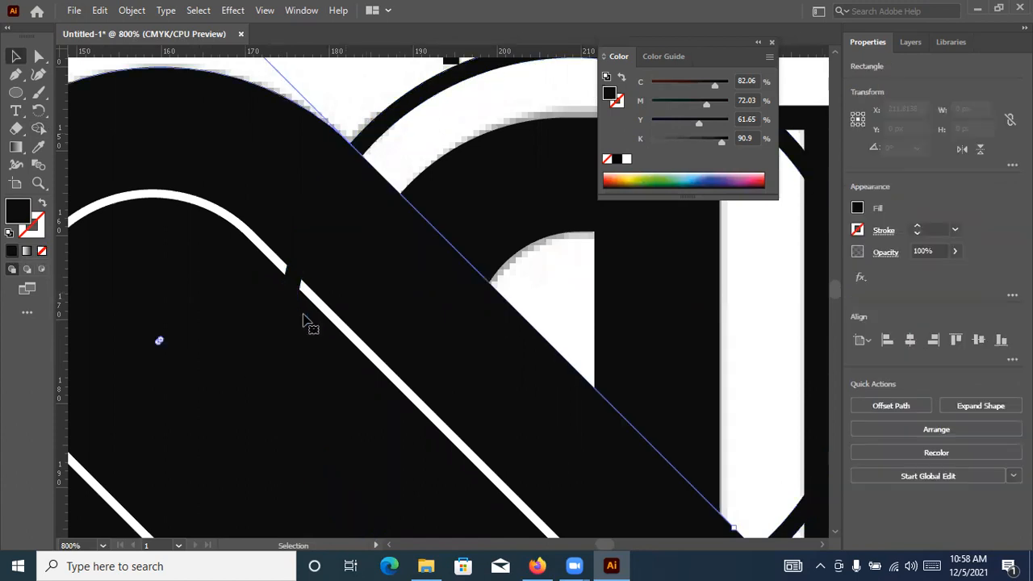
scroll(315, 323, down, 1)
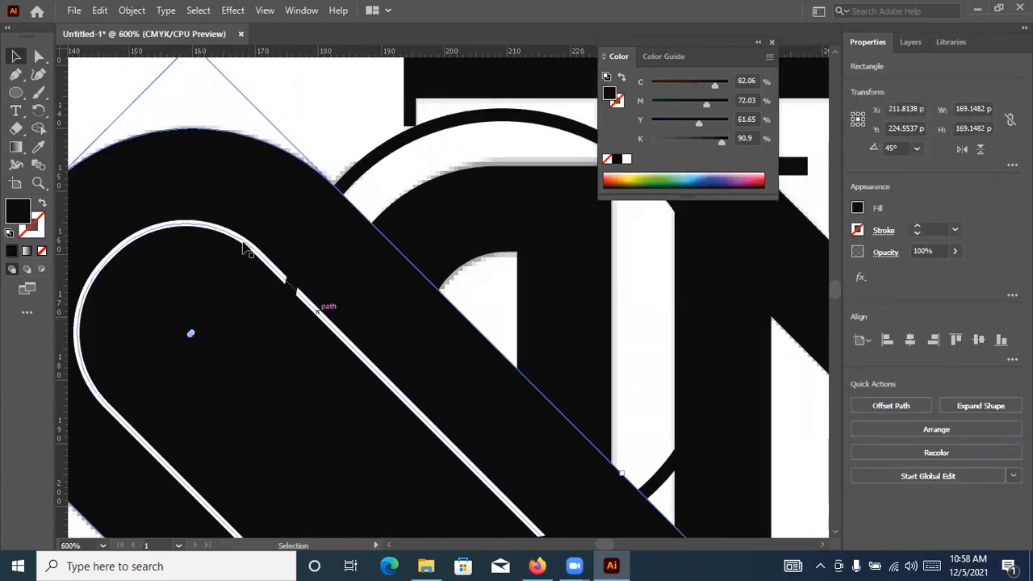
click(300, 294)
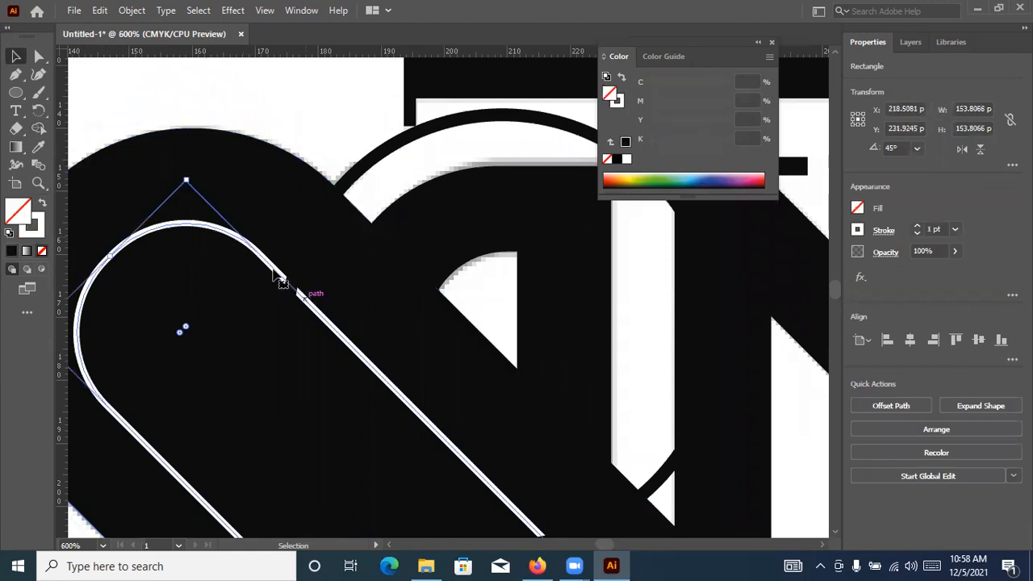
drag(266, 269, 538, 96)
key(ctrl+0)
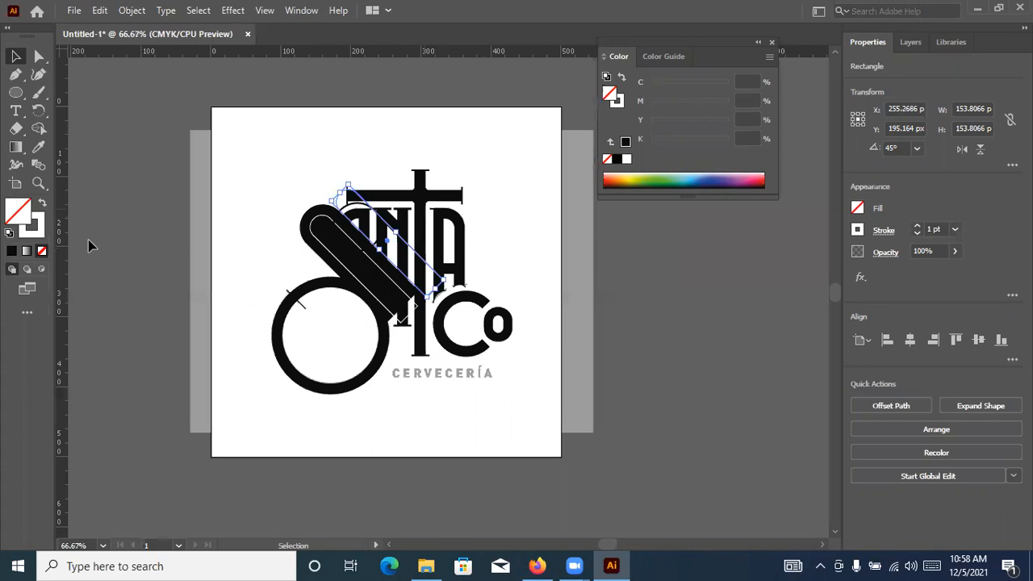
click(88, 245)
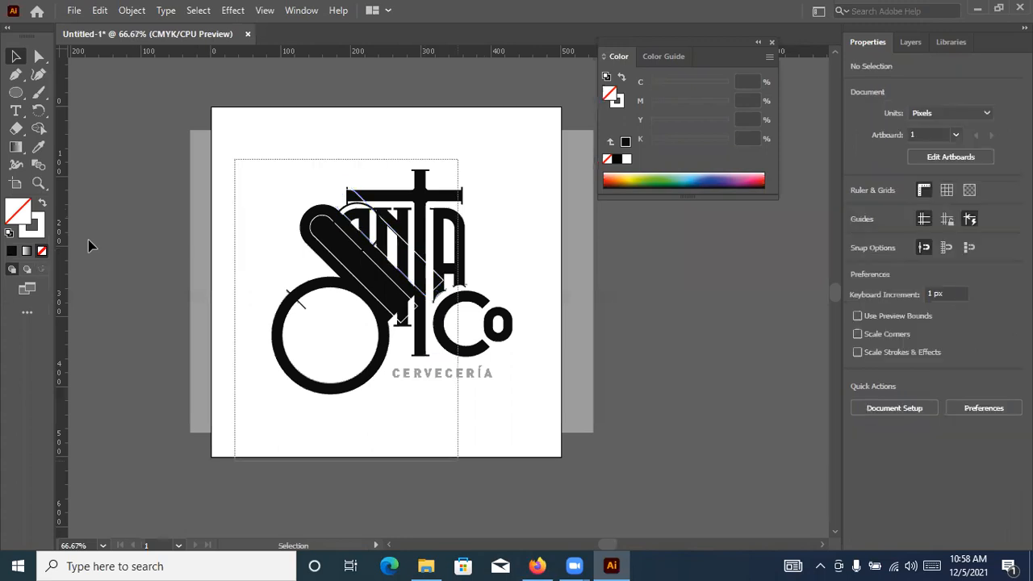
Try to merge the area within the diagonal's inner rounded outline with Shape Builder across all selected artwork
key(ctrl+a)
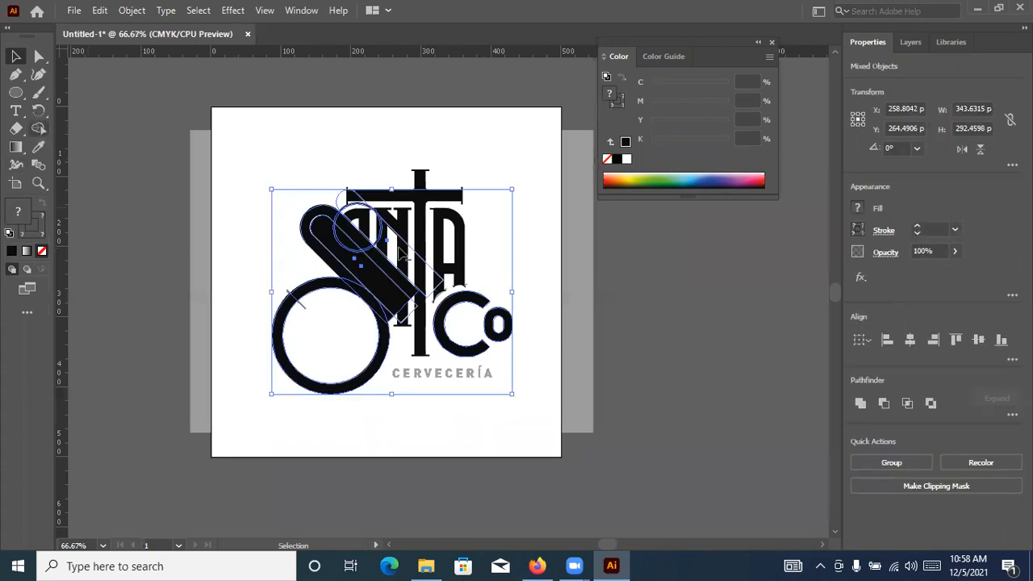
key(shift+m)
scroll(399, 248, up, 1)
scroll(234, 200, up, 3)
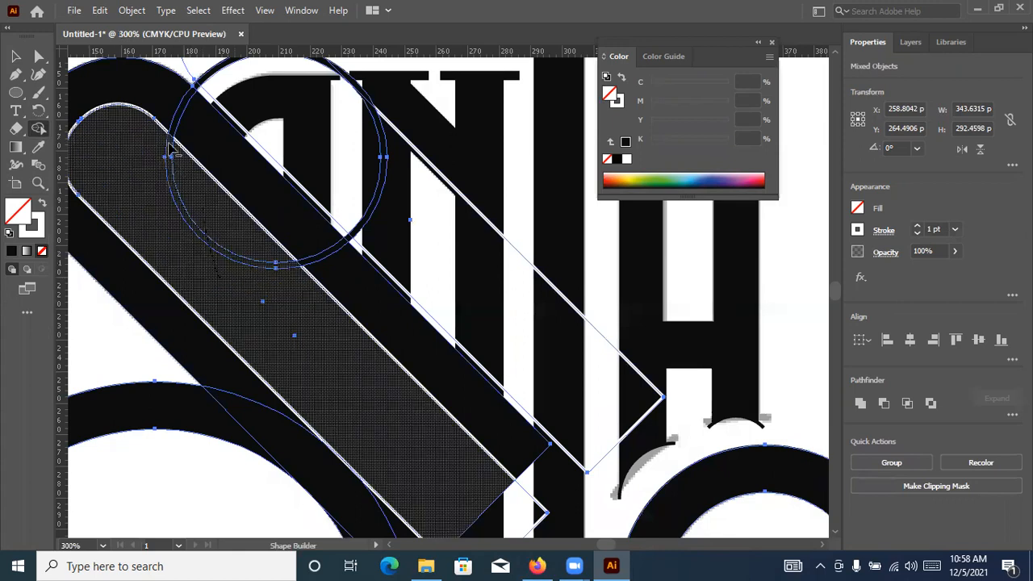
scroll(204, 207, up, 2)
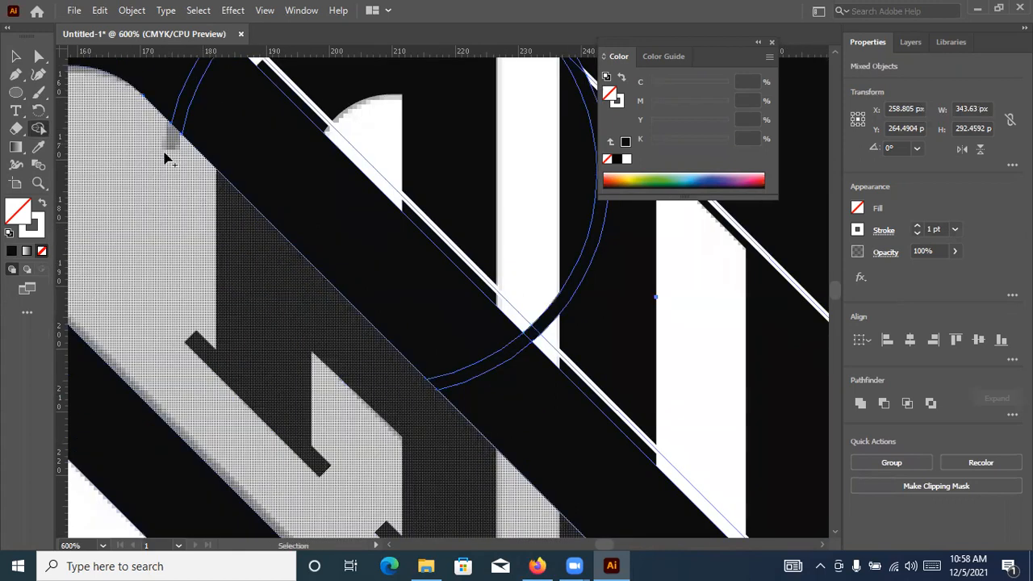
key(ctrl+z)
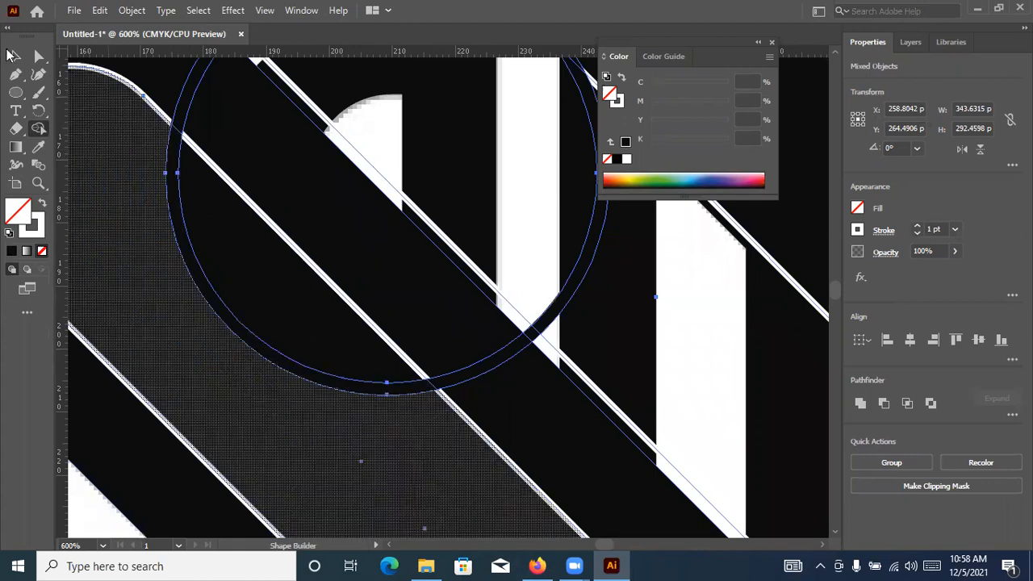
click(13, 56)
click(706, 340)
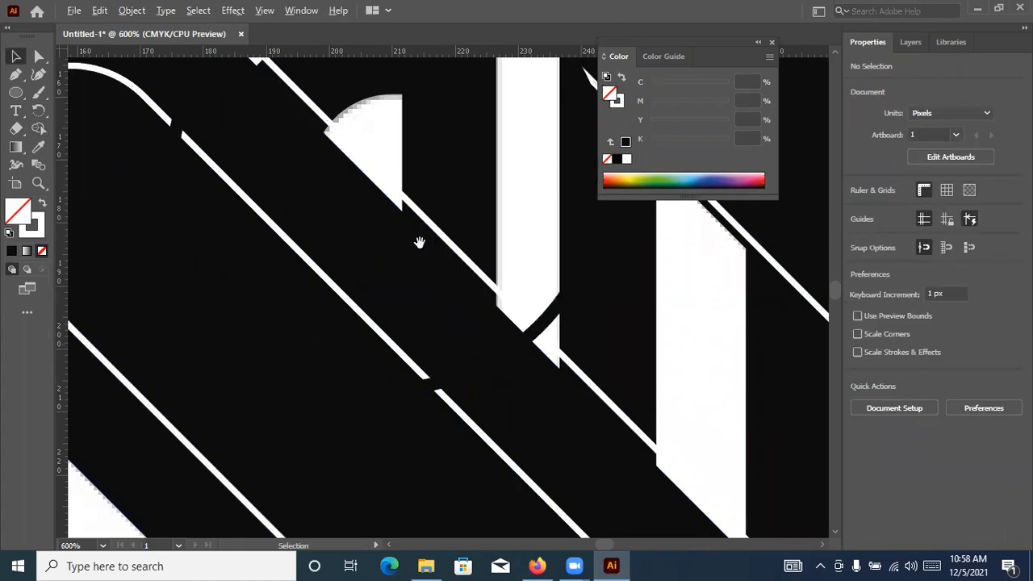
Duplicate the shifted rounded outline back towards the diagonal, placing the copy at about X 242, Y 208.4 px
scroll(415, 251, down, 1)
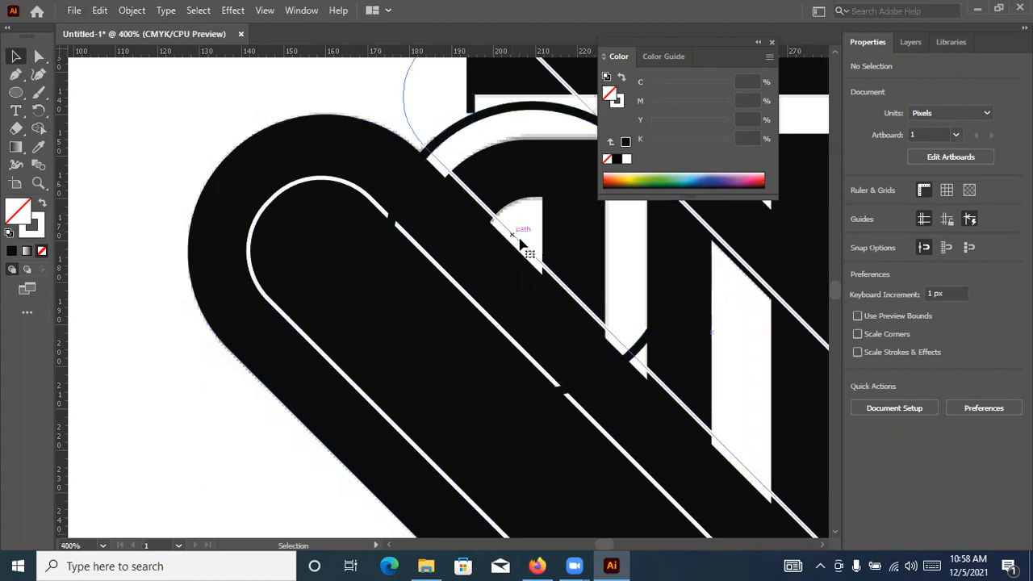
drag(521, 242, 460, 300)
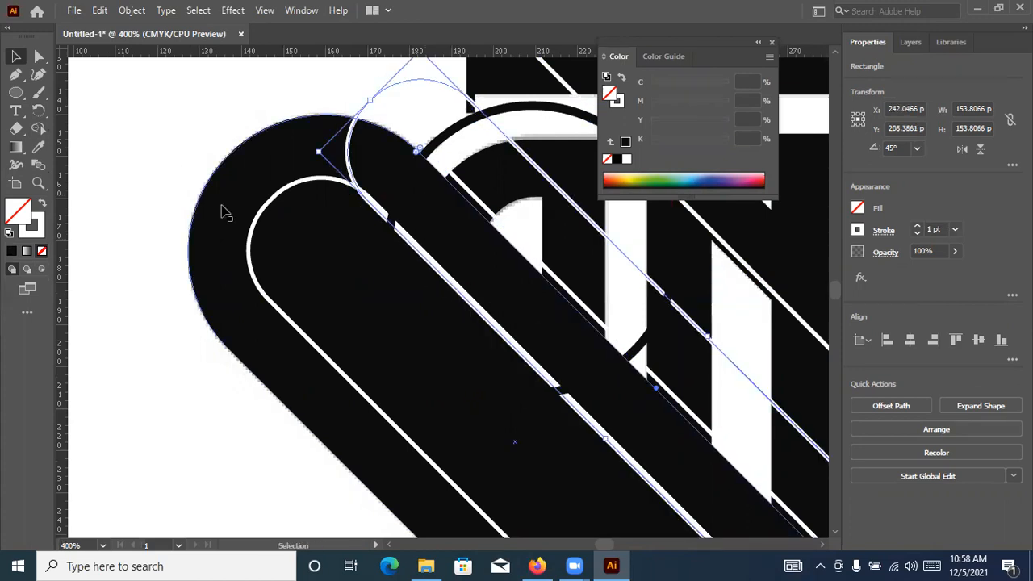
click(173, 159)
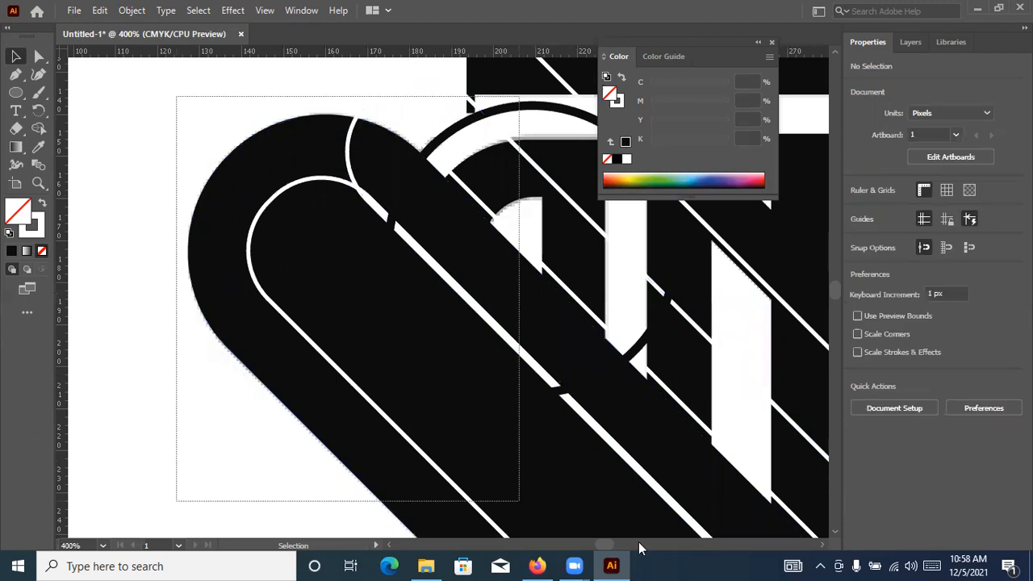
Select all pieces of the S and remove the lower ring's arc between its end serif and the diagonal with Shape Builder
scroll(612, 496, down, 2)
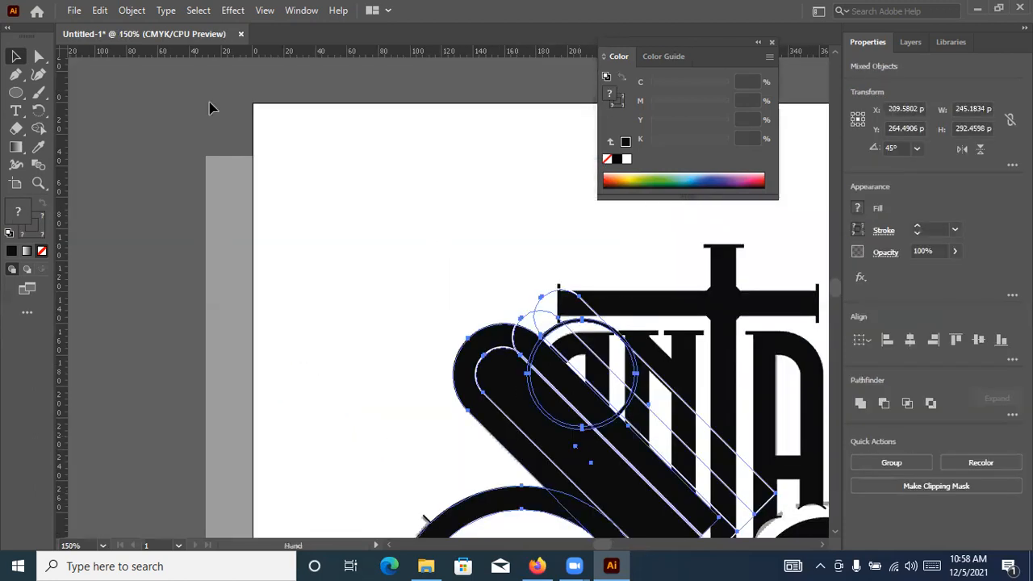
key(ctrl+plus)
key(ctrl+plus)
drag(634, 457, 209, 98)
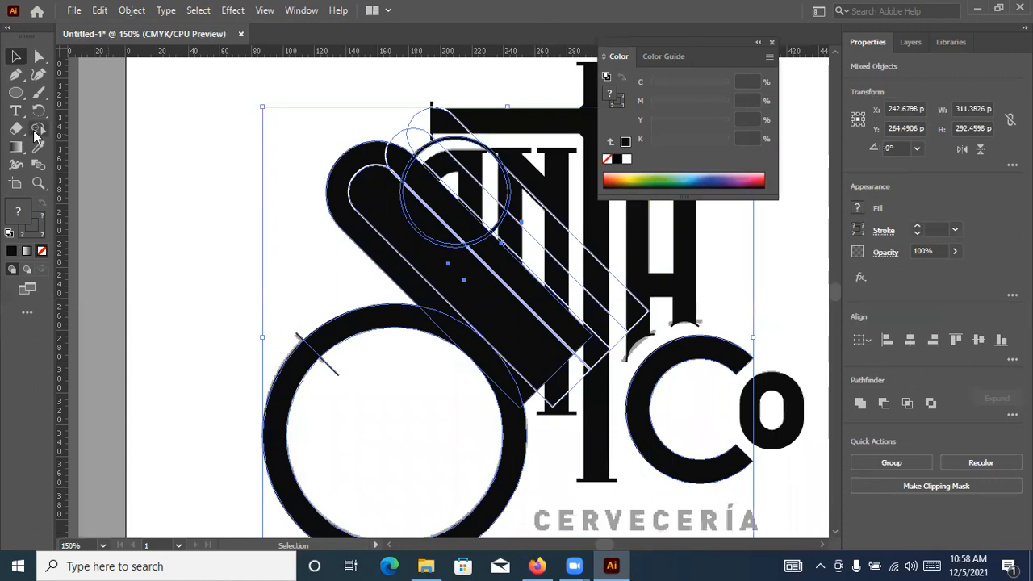
key(shift+m)
alt+click(348, 332)
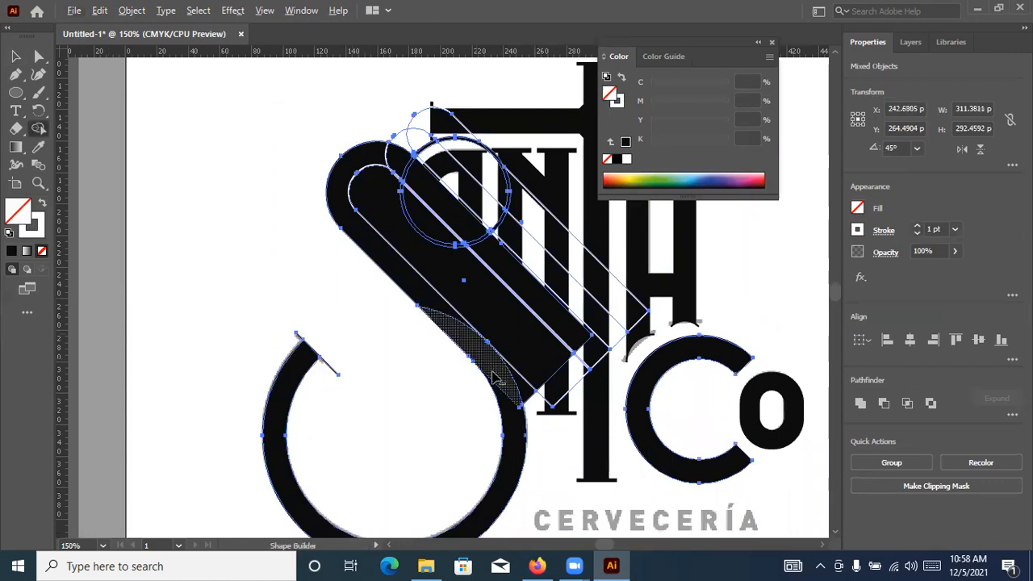
Merge the lower ring, the overlapping curved segment and the diagonal's lower strip into one shape with Shape Builder
alt+scroll(490, 362, up, 1)
alt+scroll(494, 367, up, 1)
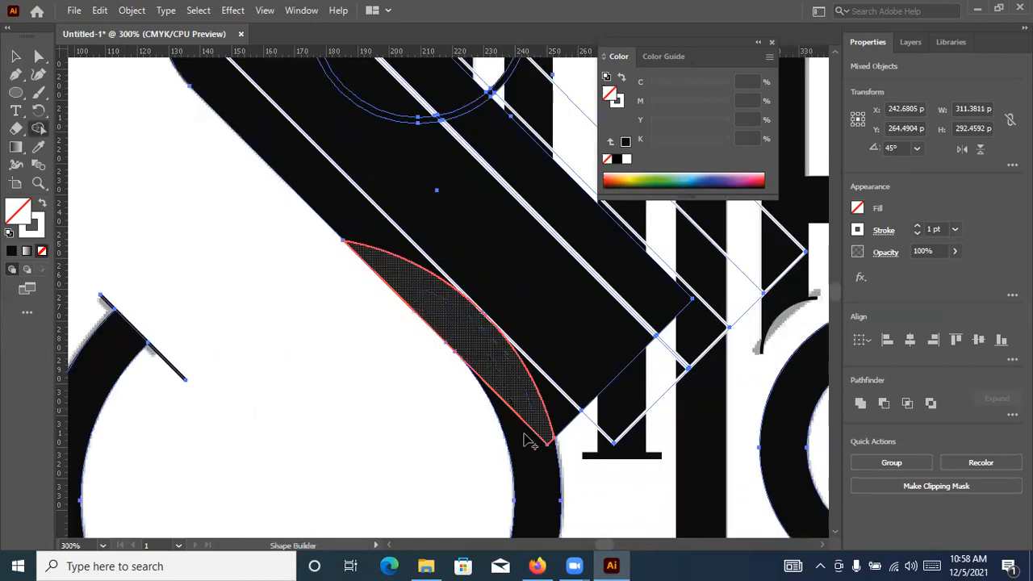
click(445, 299)
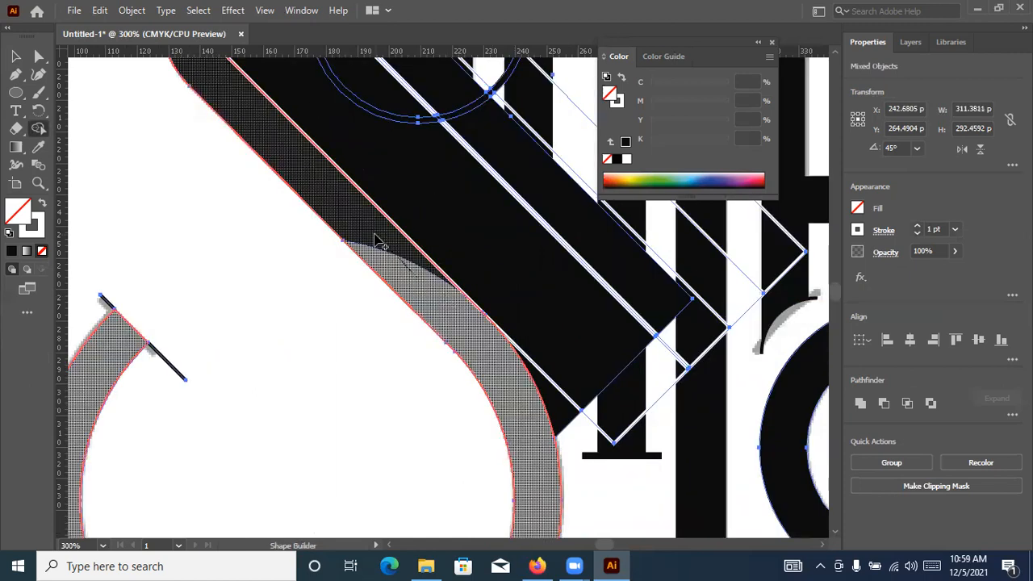
drag(416, 277, 375, 235)
Merge the remaining pieces of the S's upper curve, up to the serif circle's inner edge, into the united shape with Shape Builder
scroll(268, 173, up, 5)
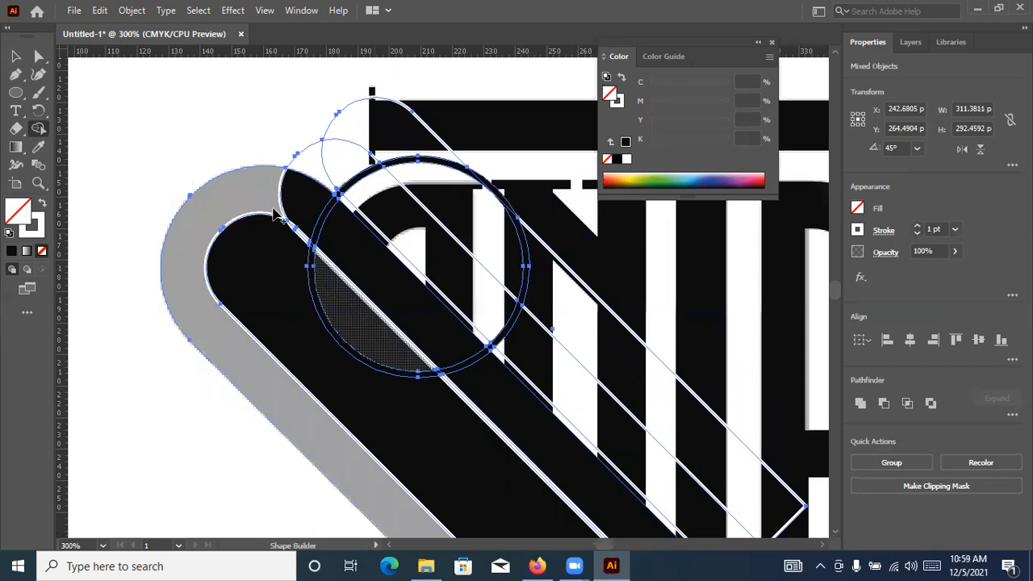
alt+scroll(291, 173, up, 2)
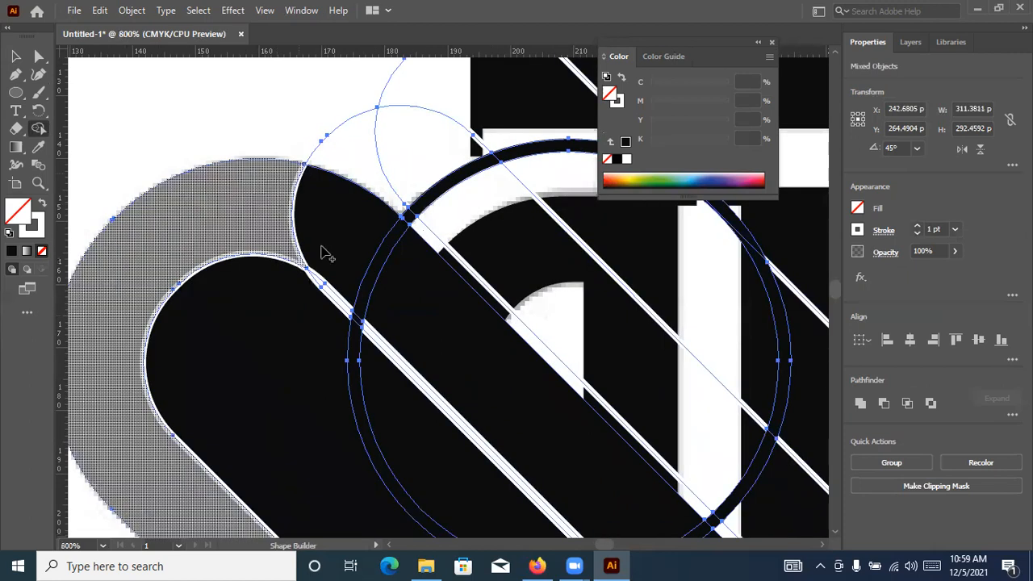
alt+scroll(399, 291, down, 1)
alt+scroll(396, 295, down, 1)
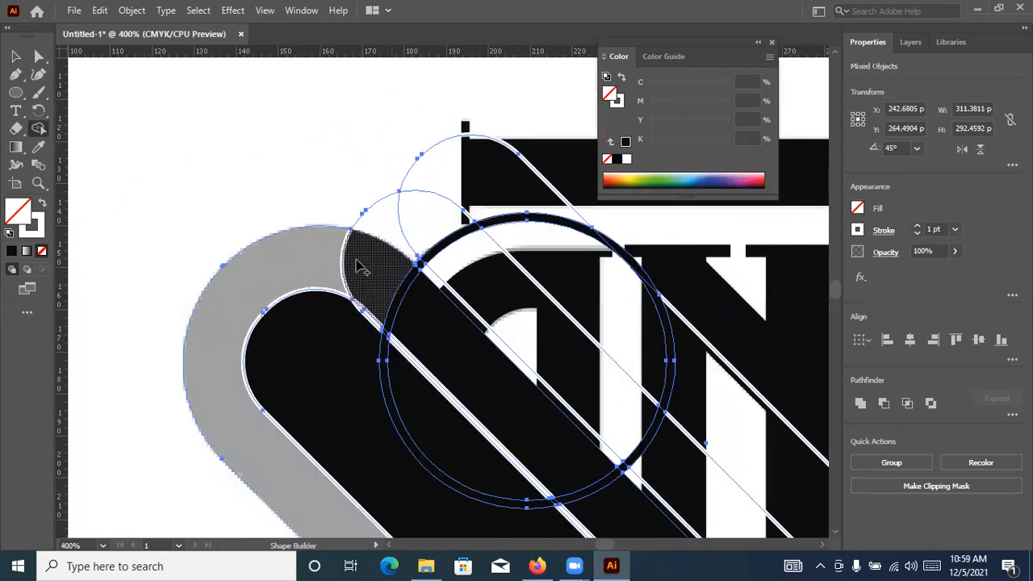
drag(329, 258, 436, 295)
alt+scroll(436, 295, up, 2)
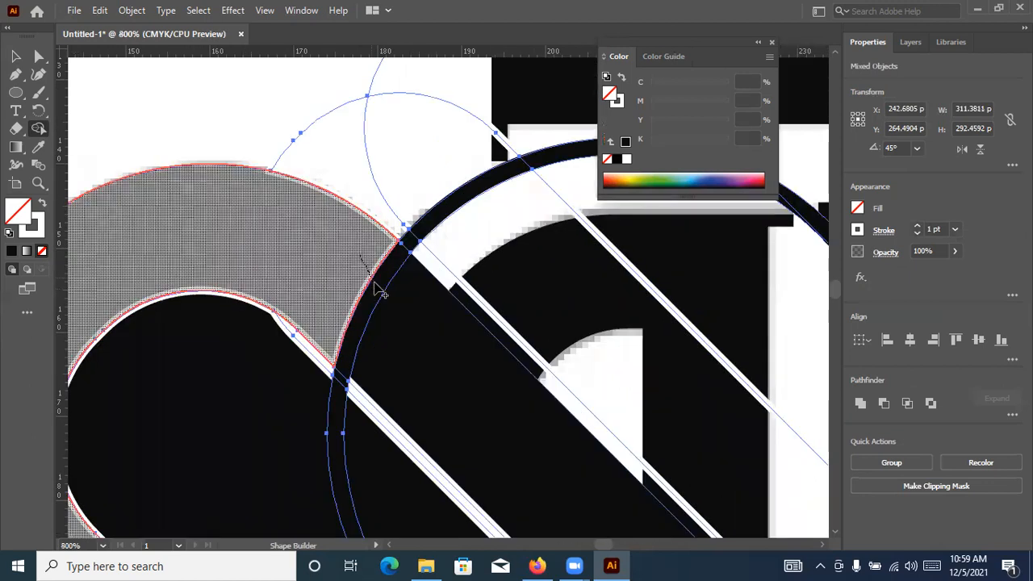
alt+scroll(404, 267, up, 2)
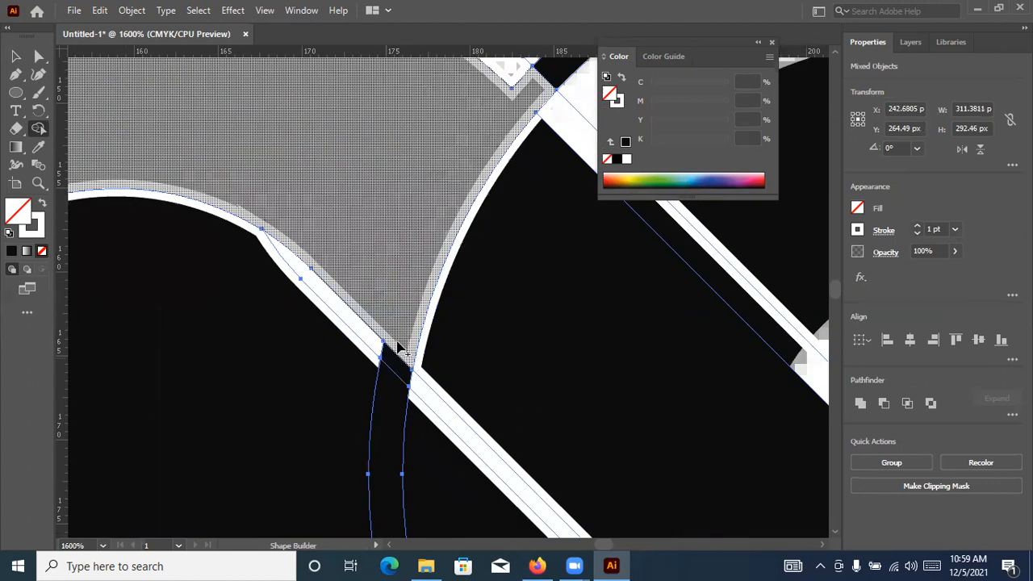
drag(396, 373, 406, 345)
key(ctrl+z)
scroll(402, 361, down, 3)
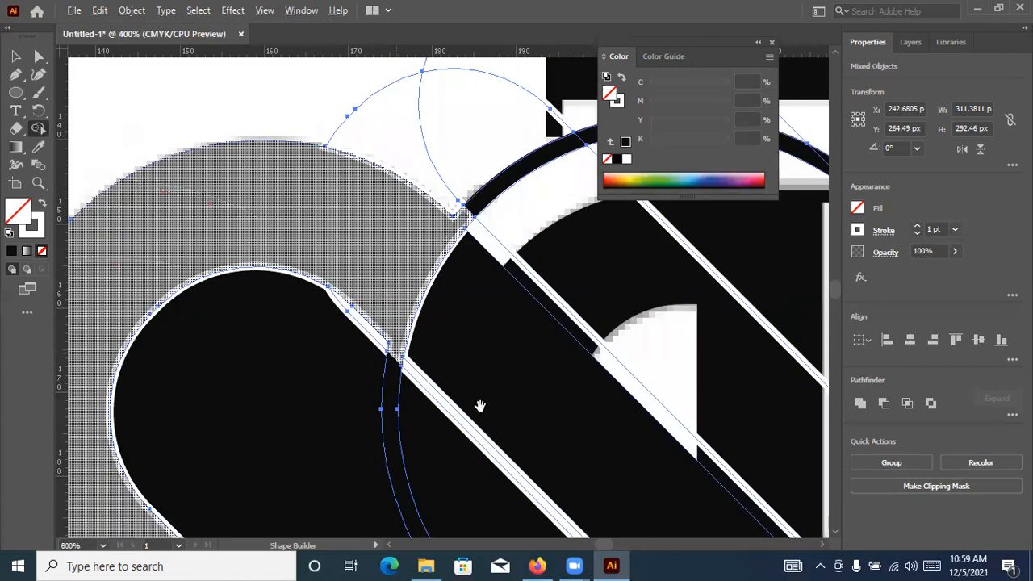
Remove the diagonal's inner area and the small wedge beside the lower curve with Shape Builder
scroll(345, 129, down, 1)
scroll(529, 497, down, 1)
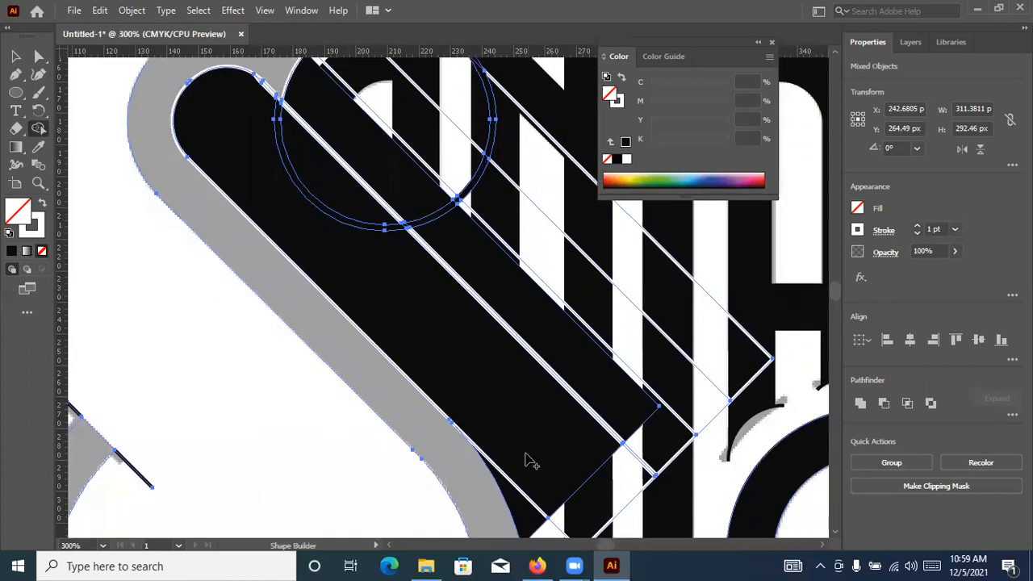
scroll(540, 466, down, 1)
scroll(456, 315, down, 1)
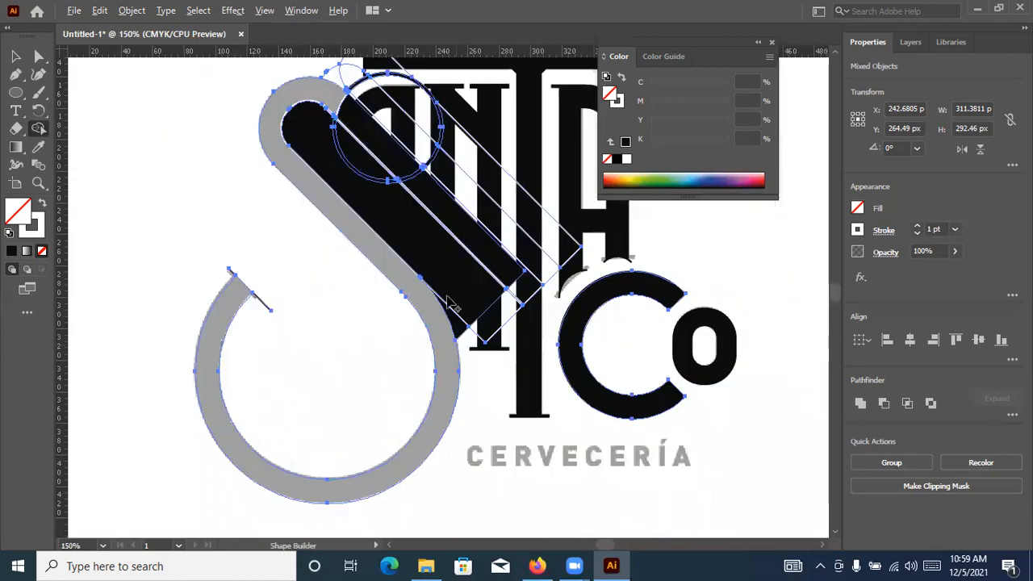
scroll(449, 288, up, 3)
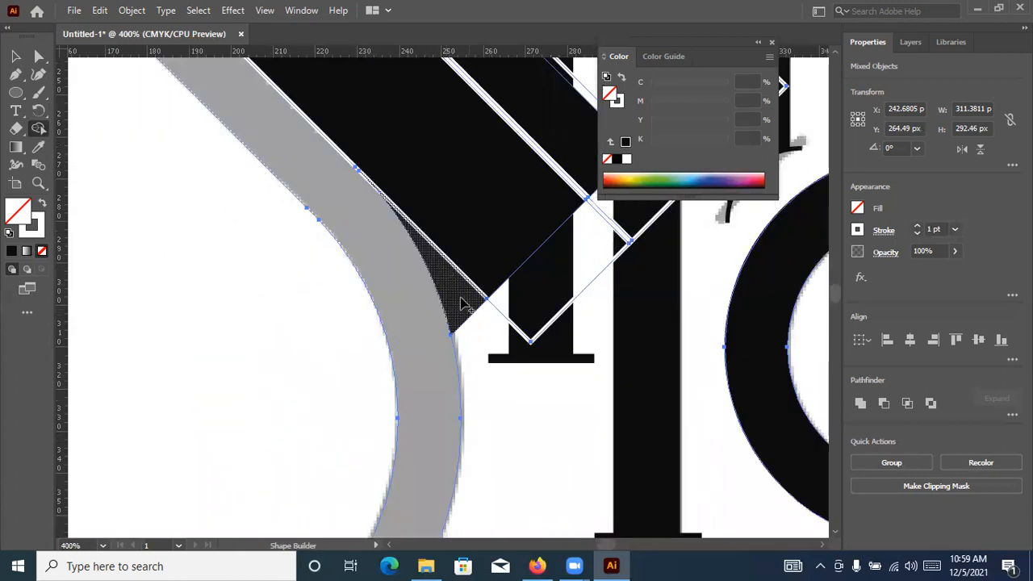
click(475, 199)
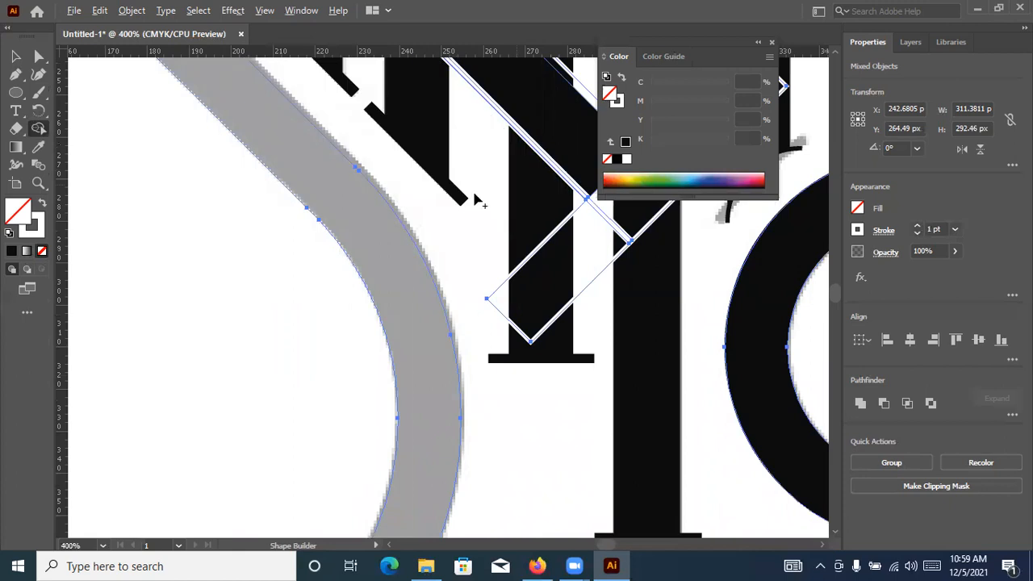
Cut away the serif circle's interior, its excess ring and the duplicate outlines' rounded ends with Shape Builder
scroll(533, 433, down, 2)
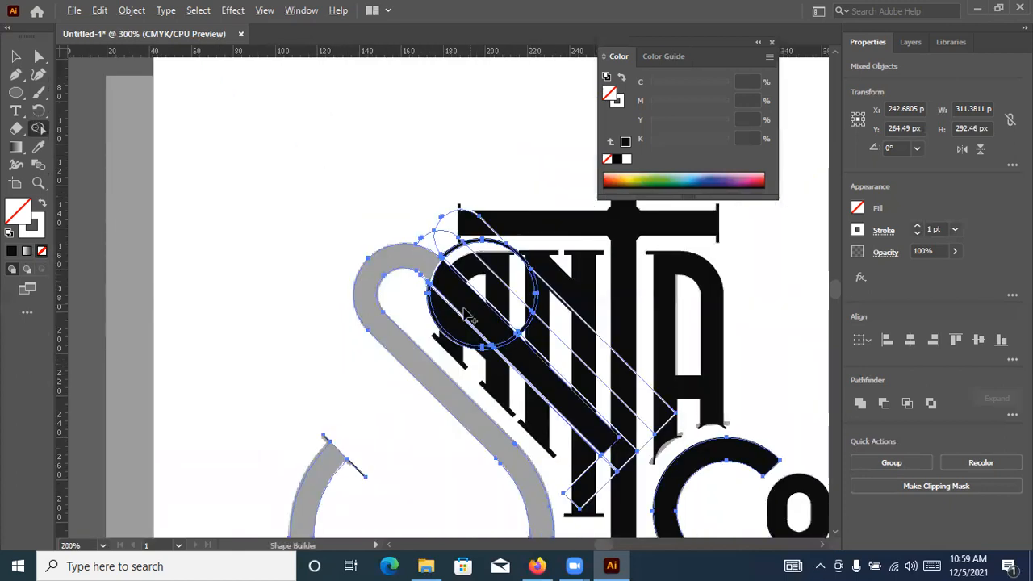
scroll(399, 339, up, 2)
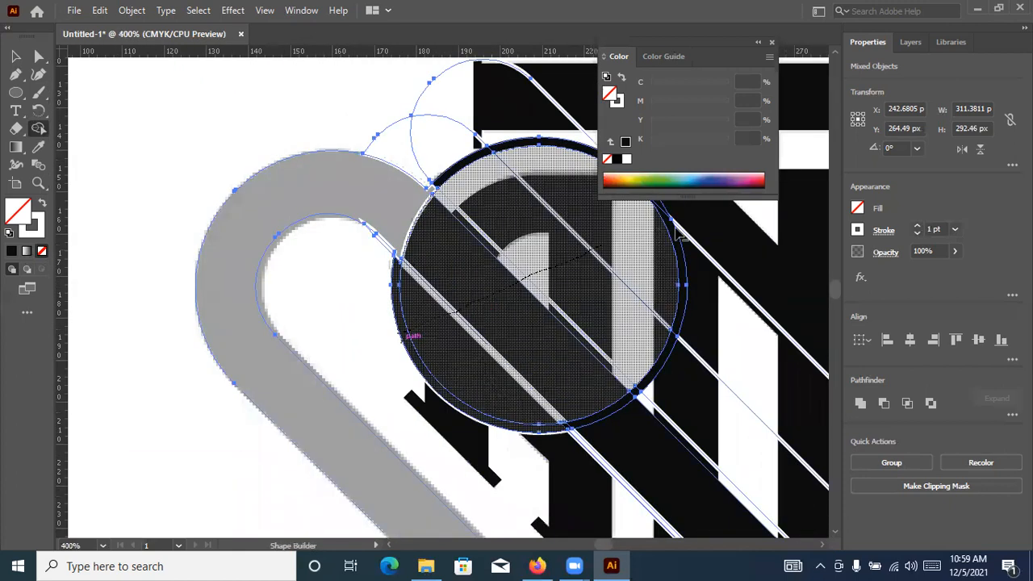
drag(693, 226, 677, 228)
mouse_move(484, 186)
mouse_down()
mouse_move(426, 114)
mouse_move(383, 105)
mouse_up()
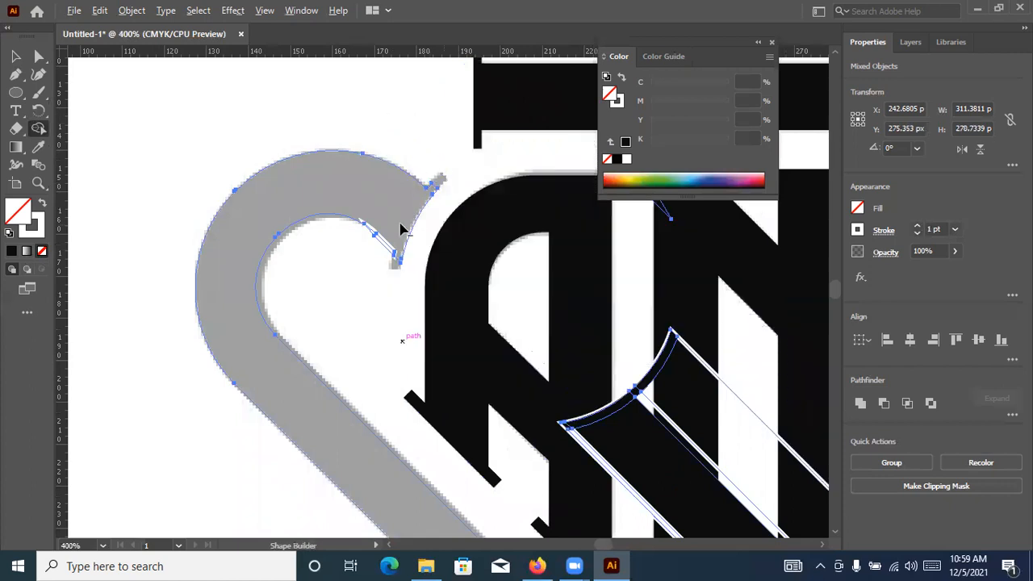
Remove the thin sliver along the inner edge of the S's upper serif with Shape Builder
key(ctrl+equal)
key(ctrl+equal)
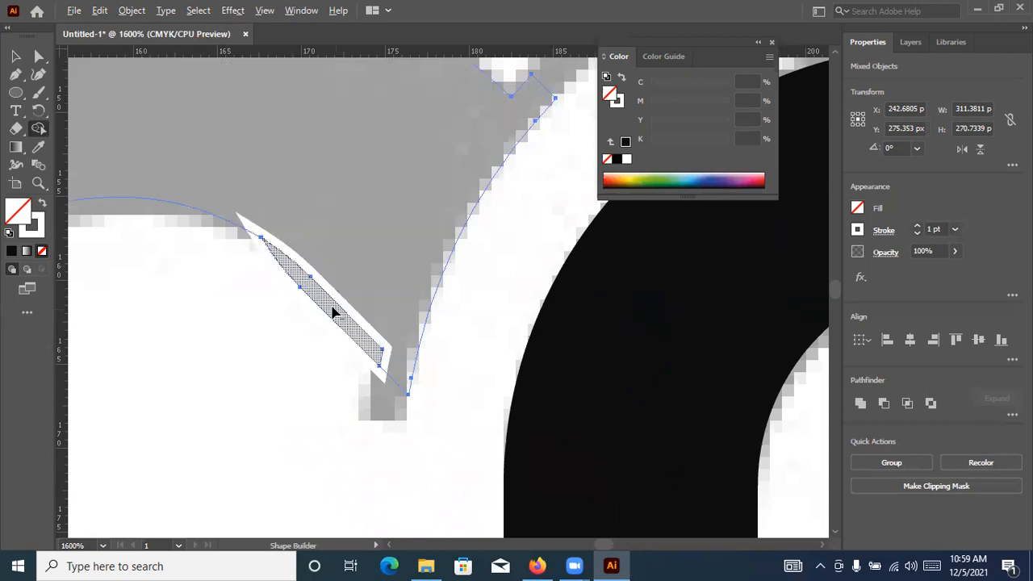
scroll(303, 342, down, 3)
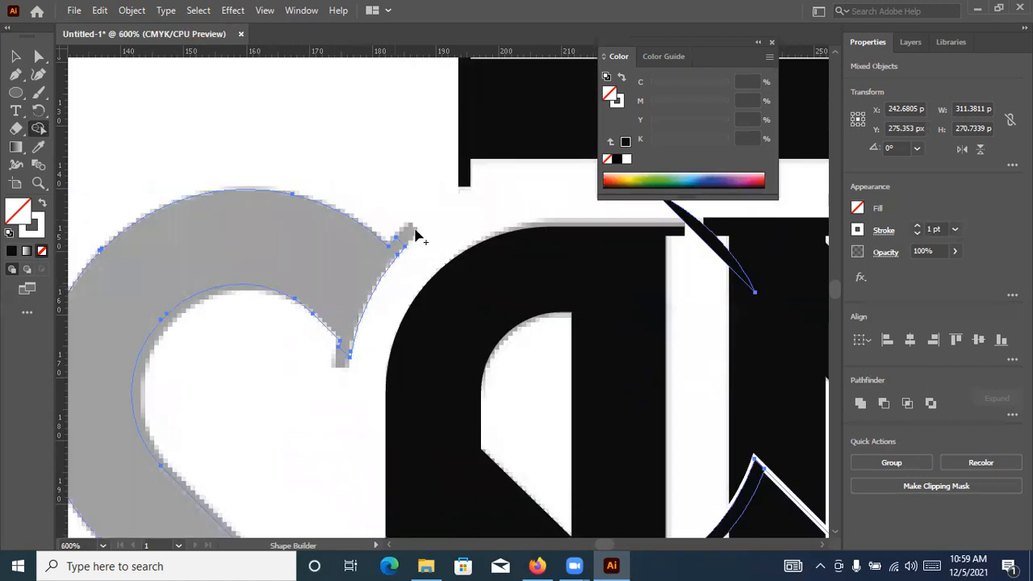
scroll(312, 153, down, 2)
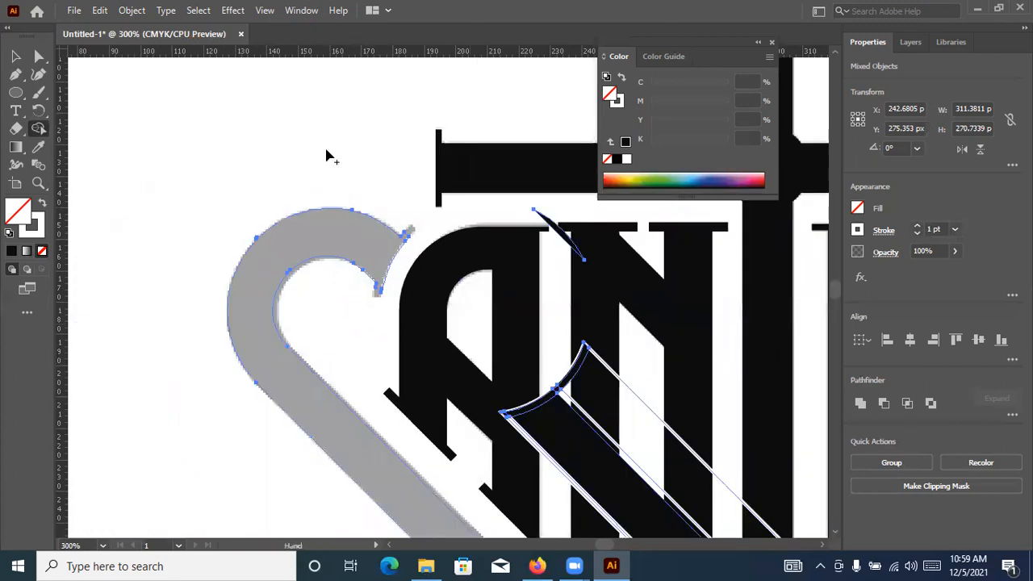
scroll(167, 259, down, 2)
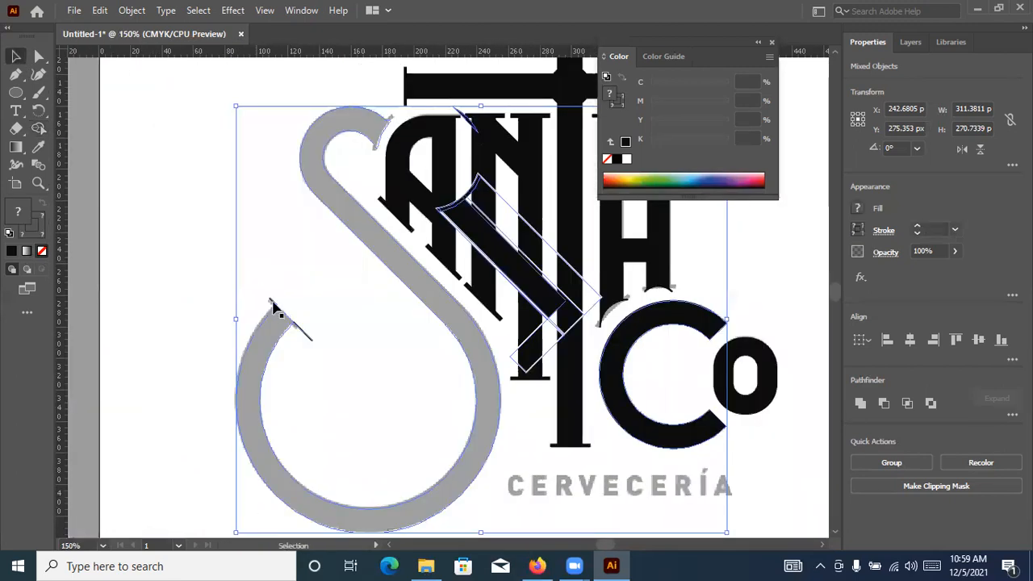
Delete the leftover line pieces at the S's lower serif and the diagonal construction rectangles over the N and T
click(304, 339)
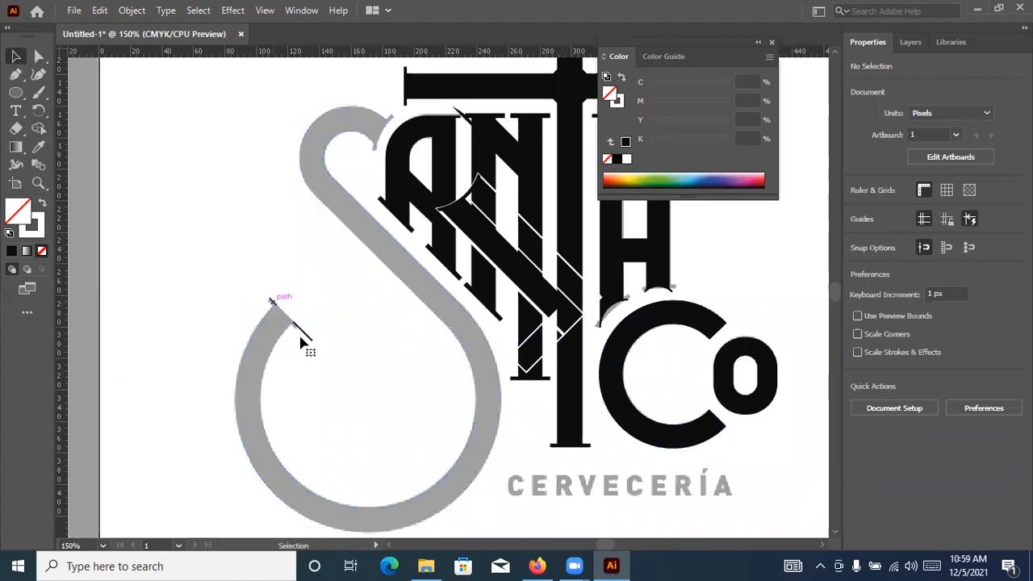
click(272, 302)
key(Delete)
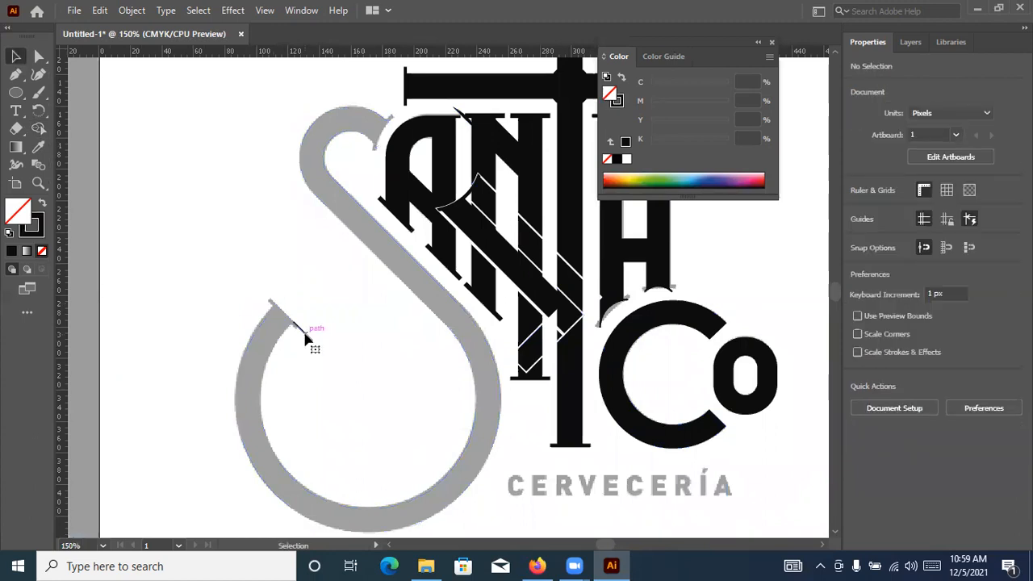
click(543, 307)
key(Delete)
click(538, 445)
key(Delete)
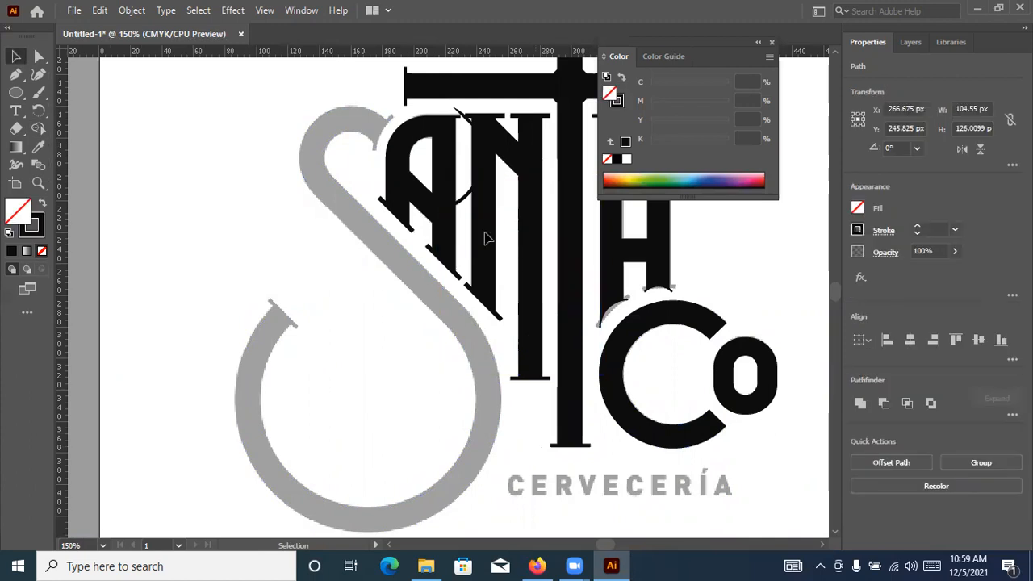
Undo the last deletion and ungroup the S from its leftover arc pieces
scroll(441, 153, up, 2)
scroll(547, 337, up, 1)
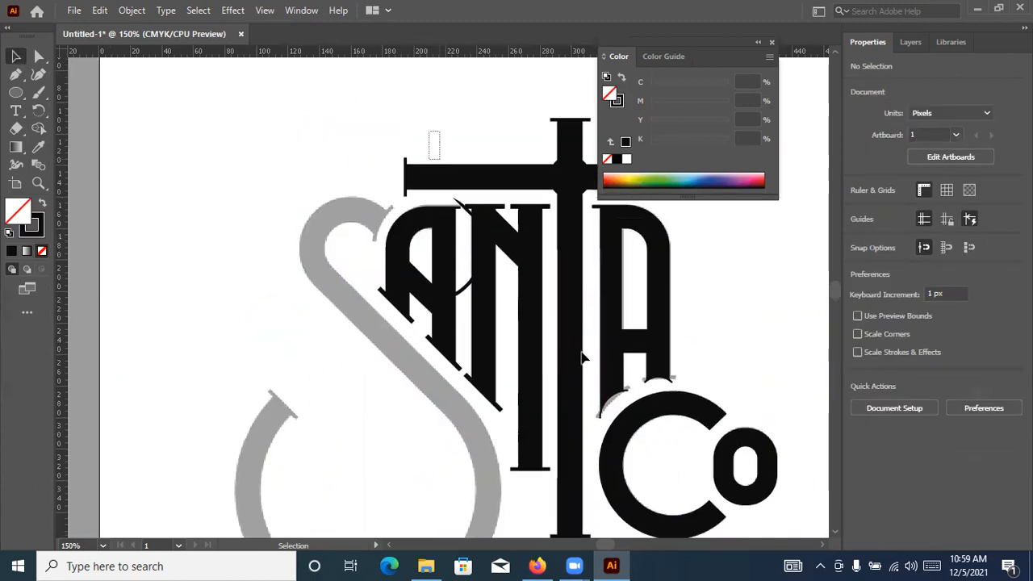
key(ctrl+z)
scroll(506, 343, down, 3)
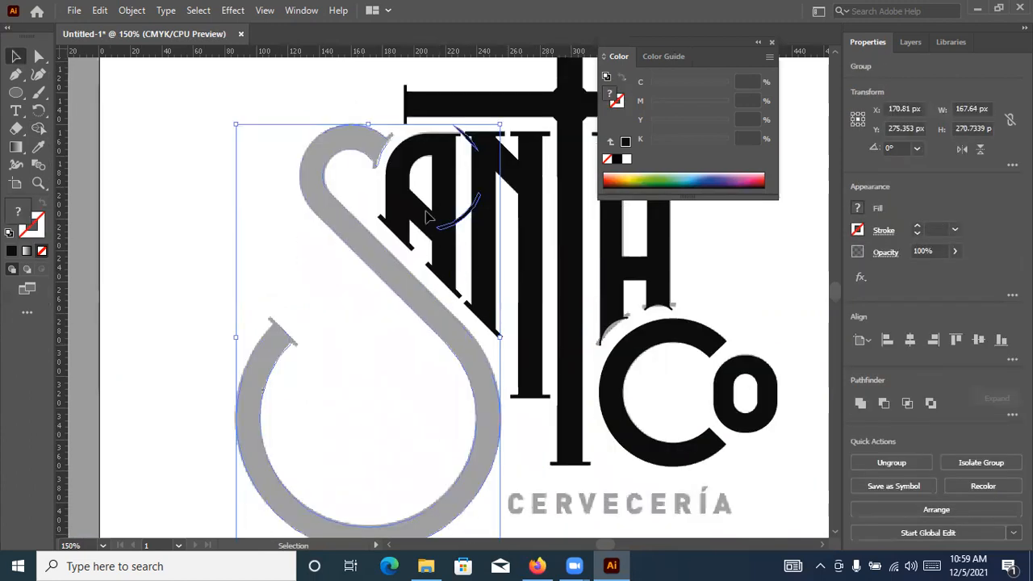
scroll(504, 348, down, 1)
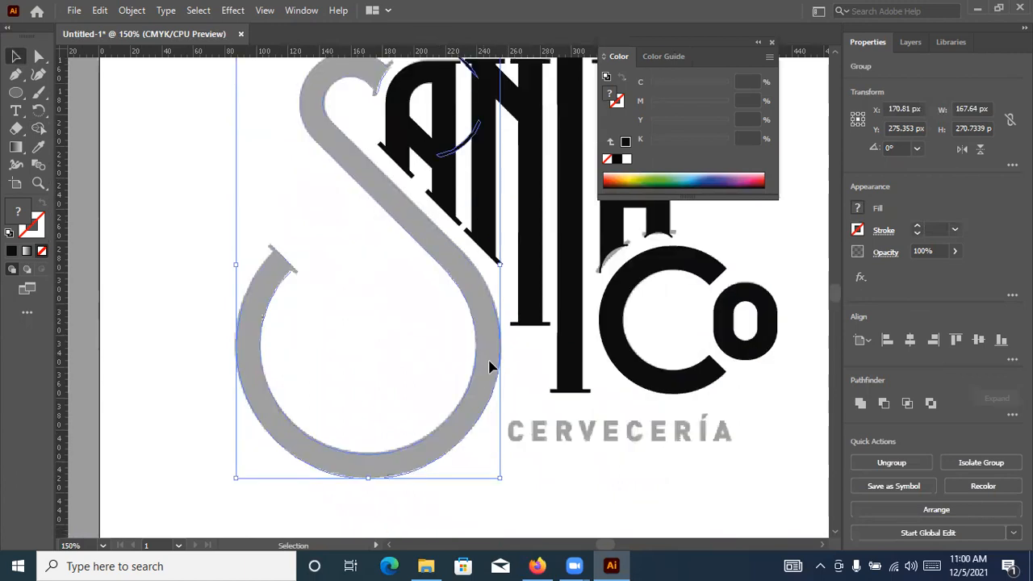
click(482, 188)
click(457, 153)
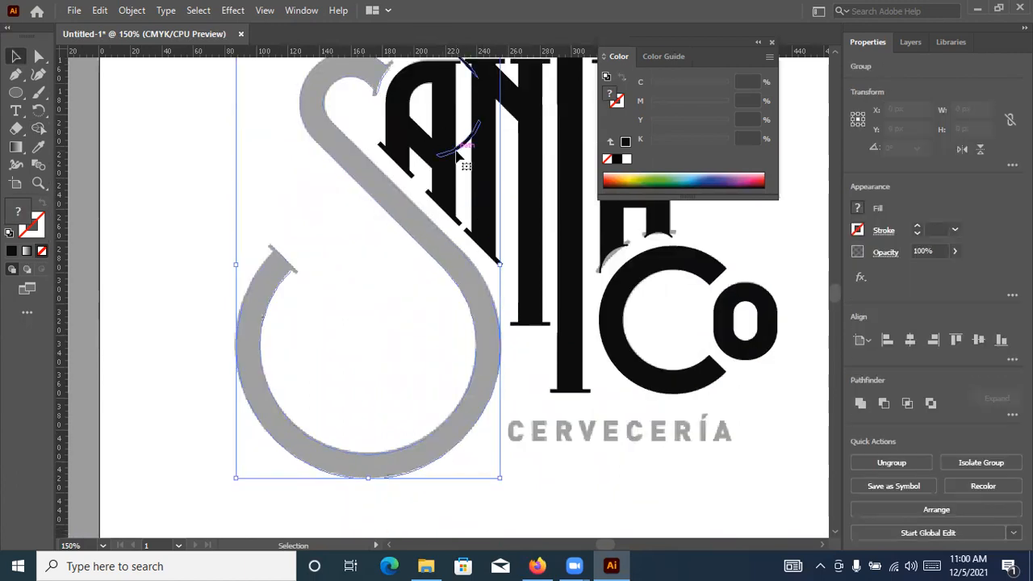
scroll(468, 275, up, 3)
scroll(469, 277, up, 2)
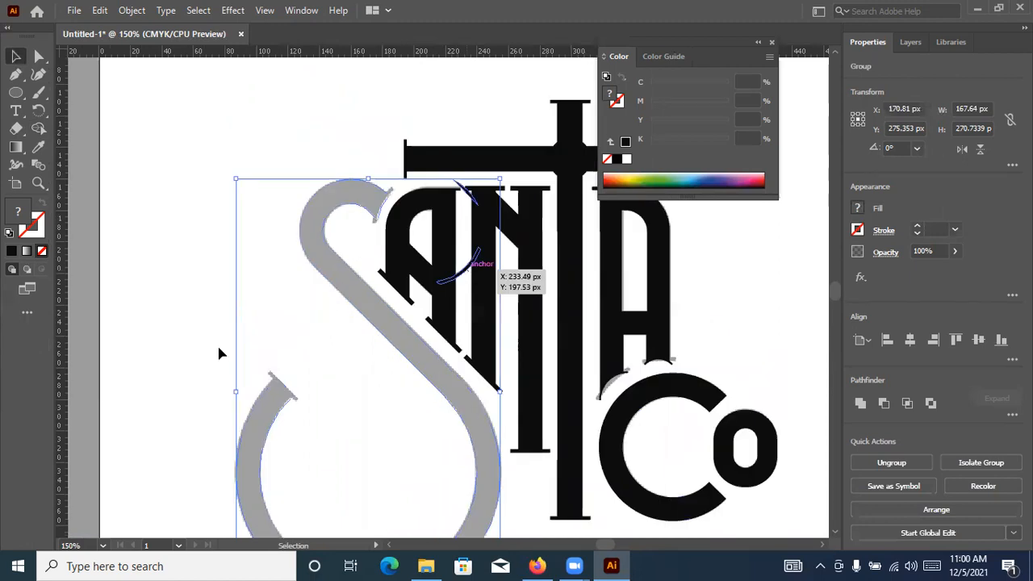
right_click(517, 339)
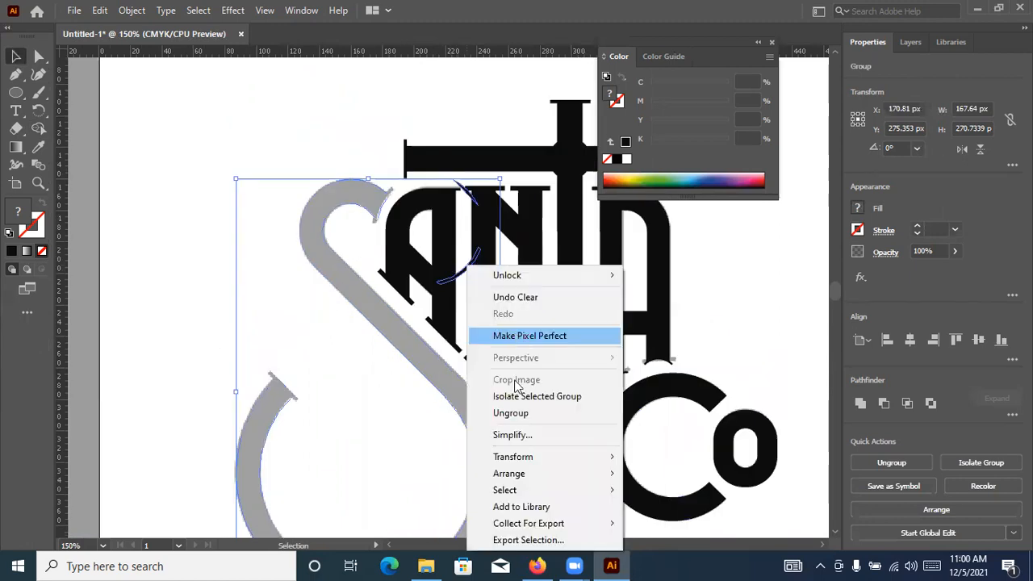
click(510, 414)
click(505, 313)
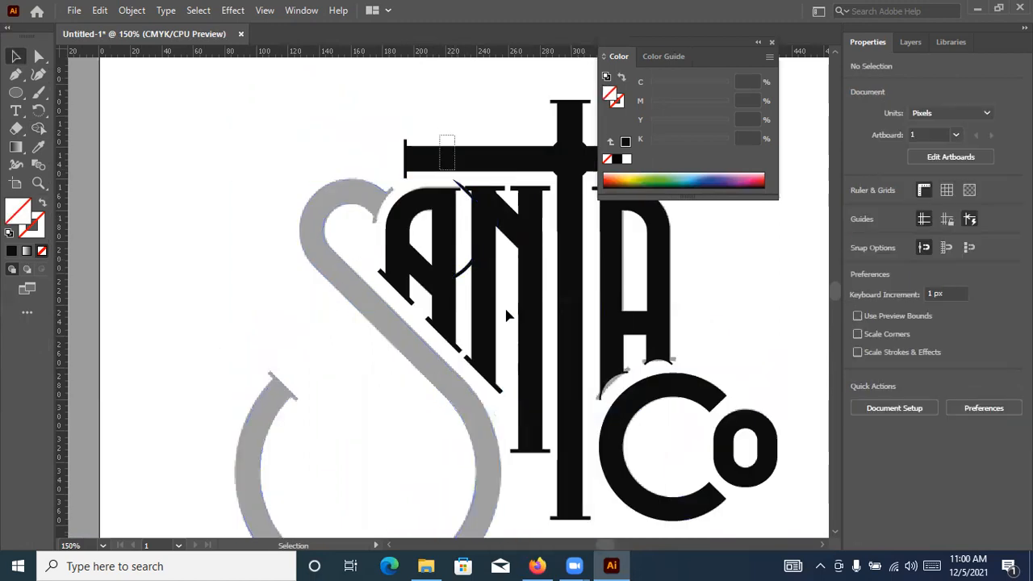
Delete the two leftover arc pieces over the A and N, and check the lettering in outline view
click(464, 272)
click(500, 319)
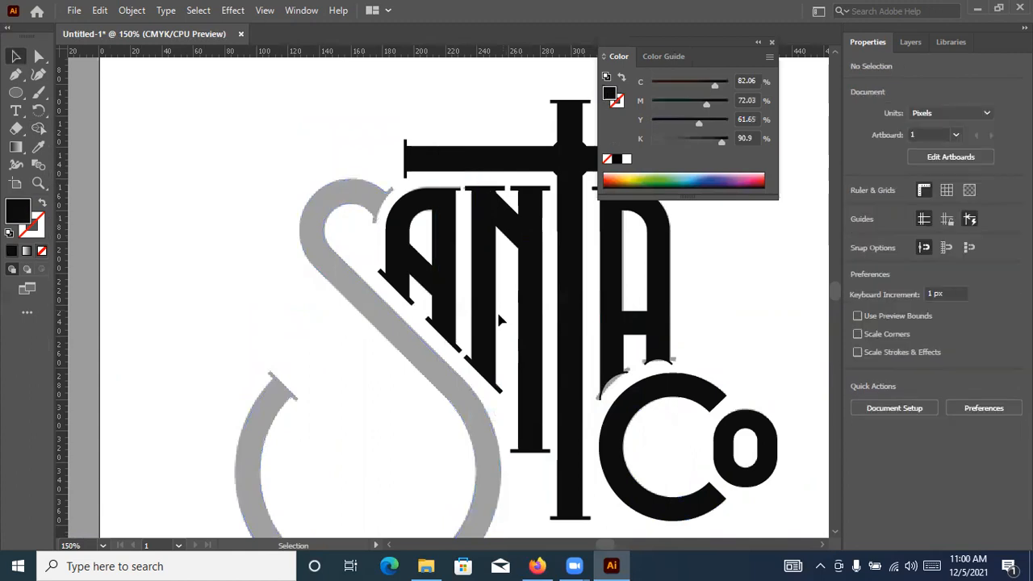
key(a)
key(ctrl+y)
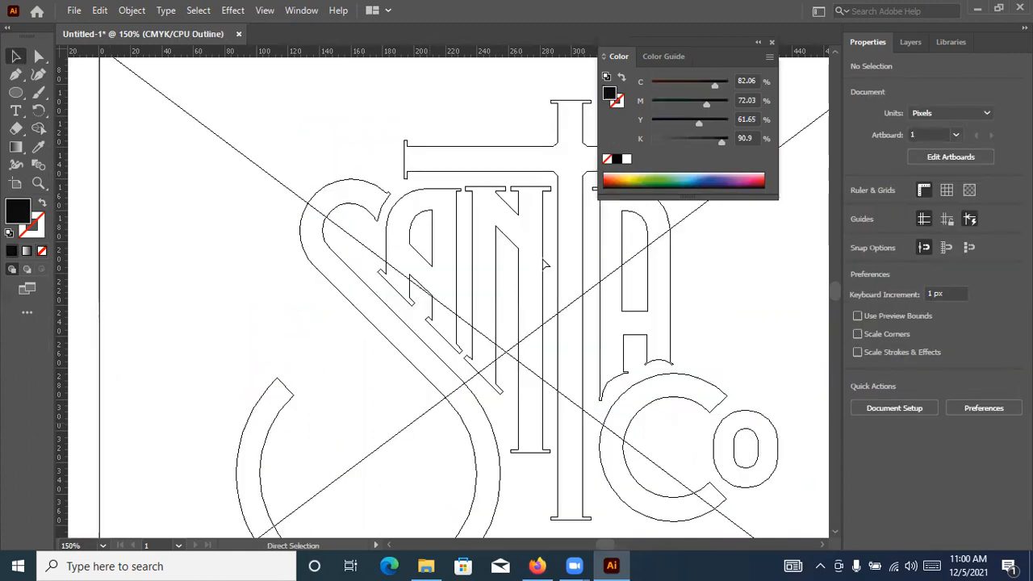
key(ctrl+y)
Fill the large S with the black of the cross bar using the Eyedropper
click(354, 180)
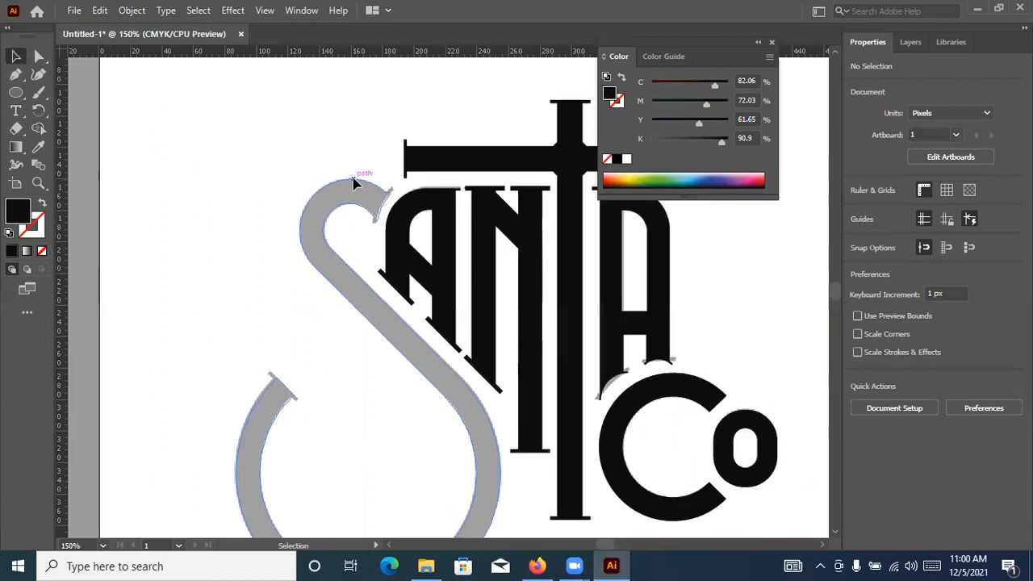
click(41, 148)
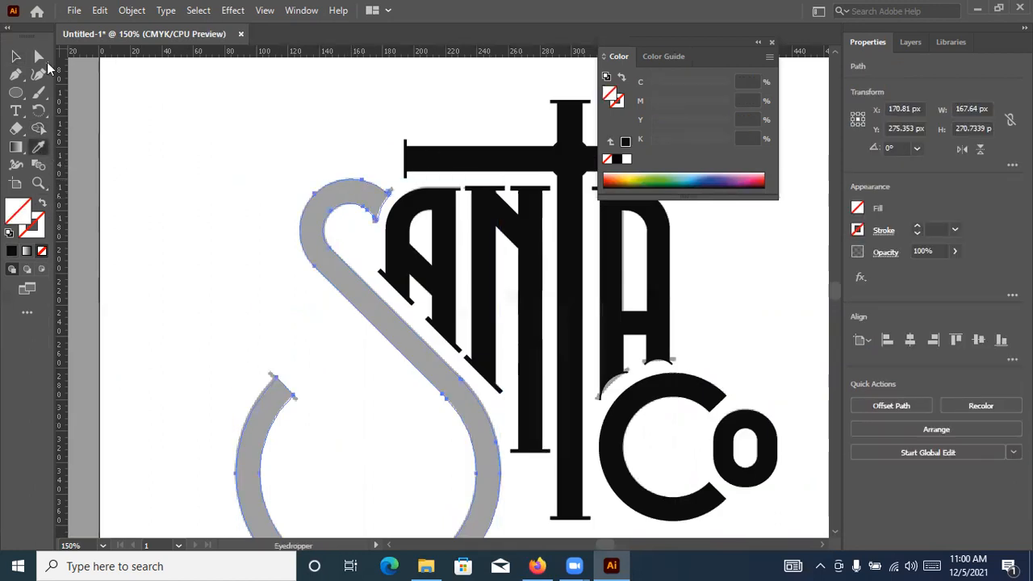
click(426, 164)
key(v)
click(401, 197)
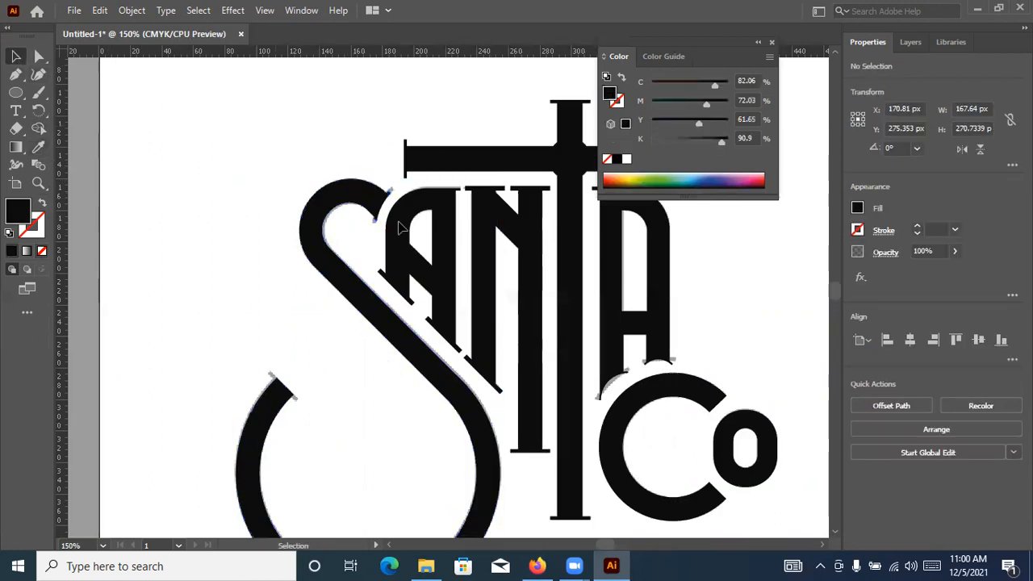
Move the anchor point at the lower tip of the S's upper serif slightly down to square off the tip
scroll(379, 200, up, 5)
scroll(242, 386, up, 2)
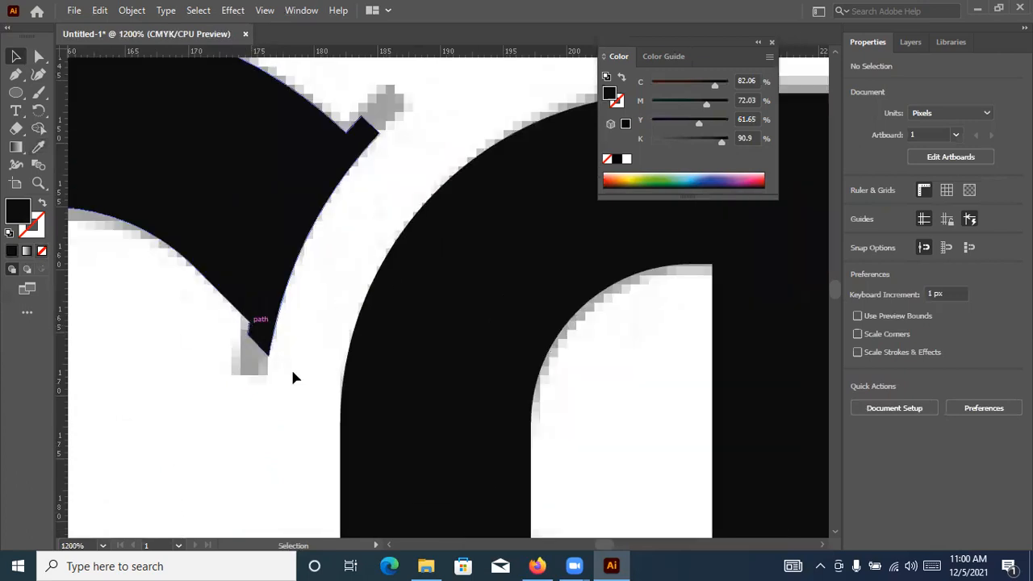
scroll(274, 319, down, 2)
scroll(468, 267, up, 2)
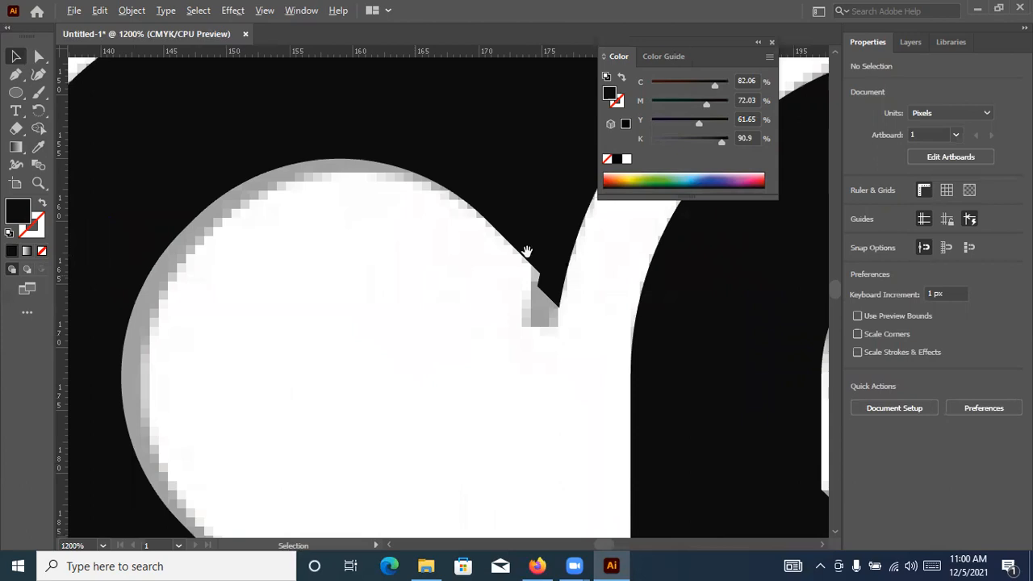
scroll(448, 274, right, 1)
click(447, 275)
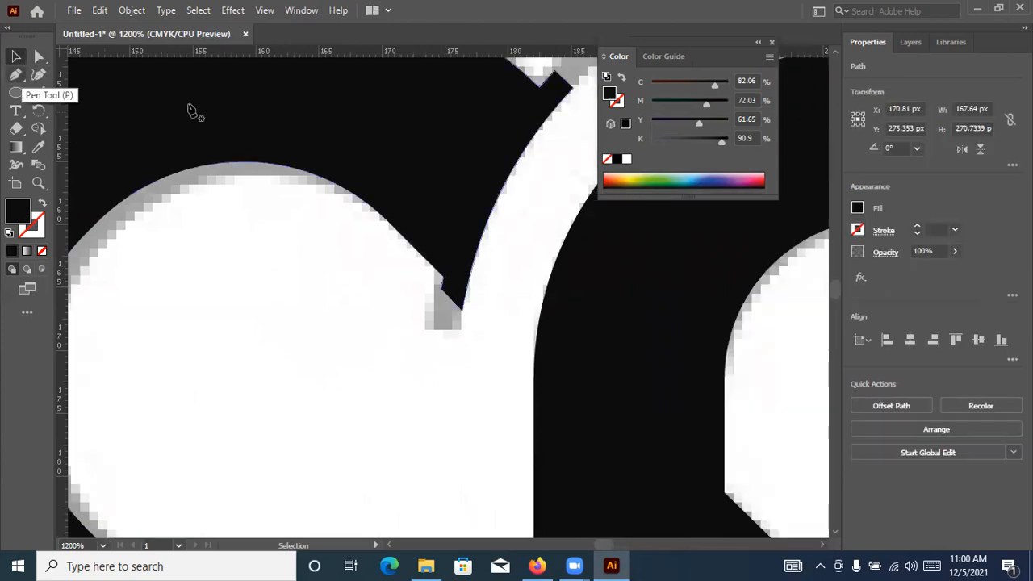
key(p)
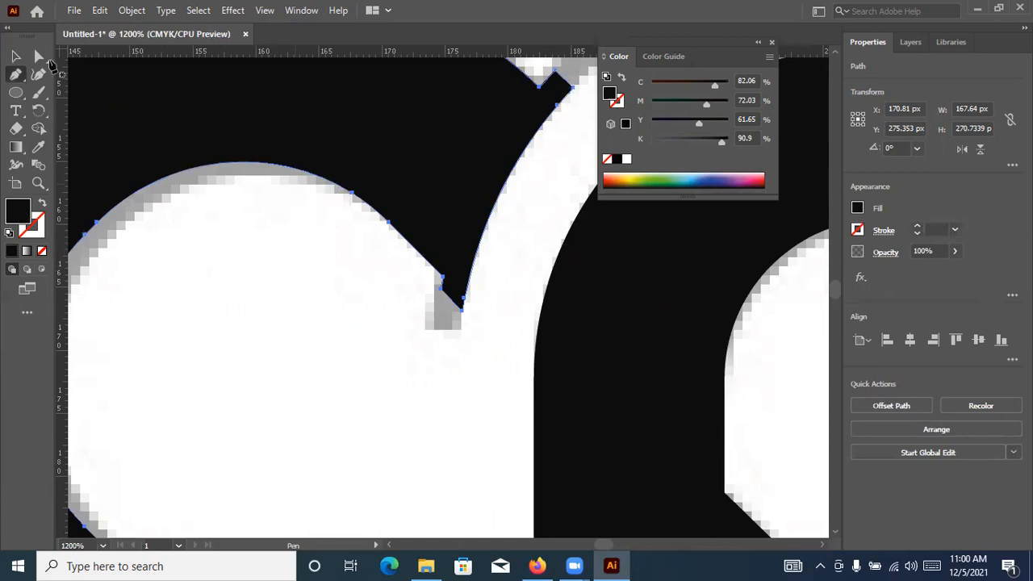
key(a)
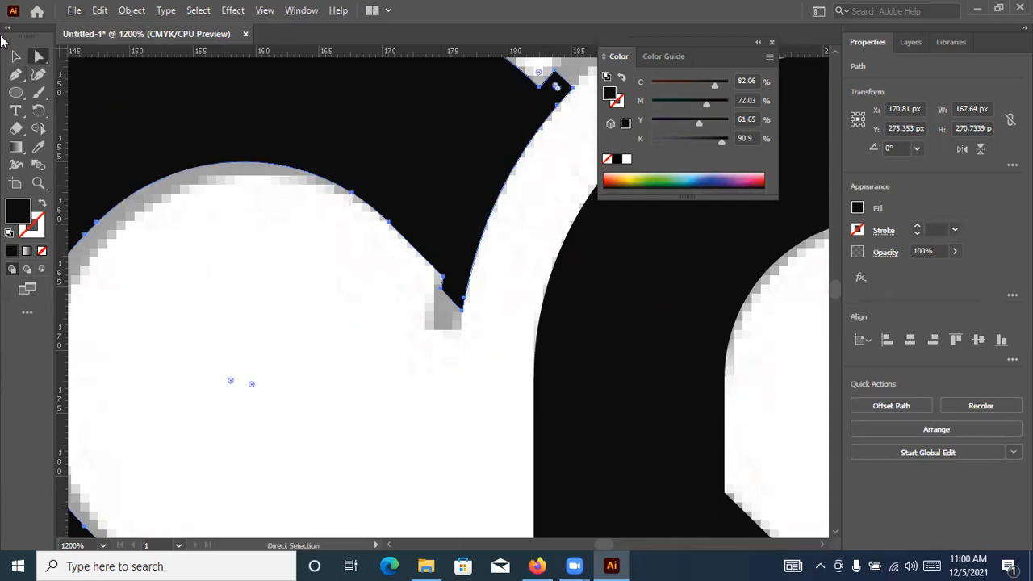
key(v)
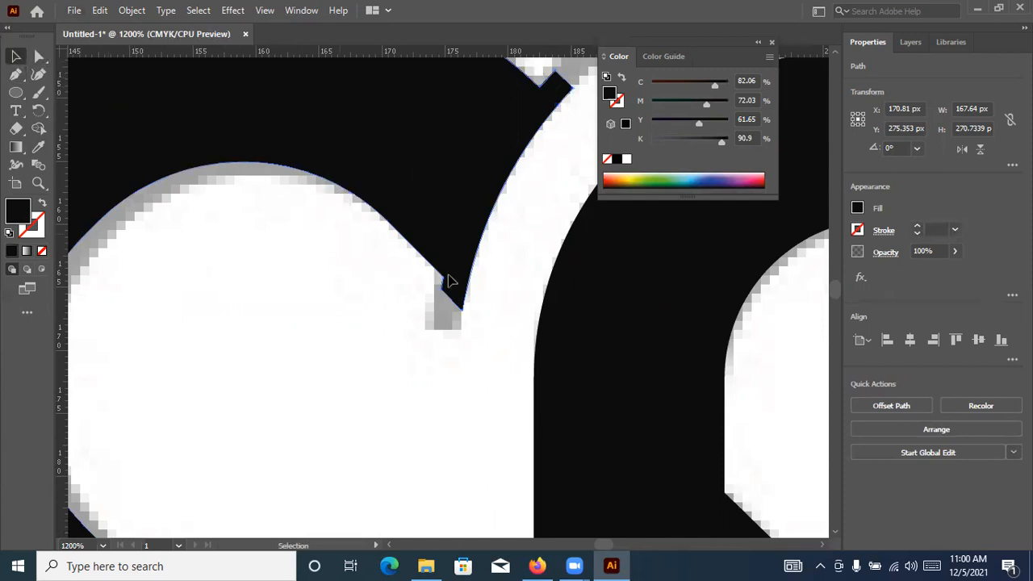
key(a)
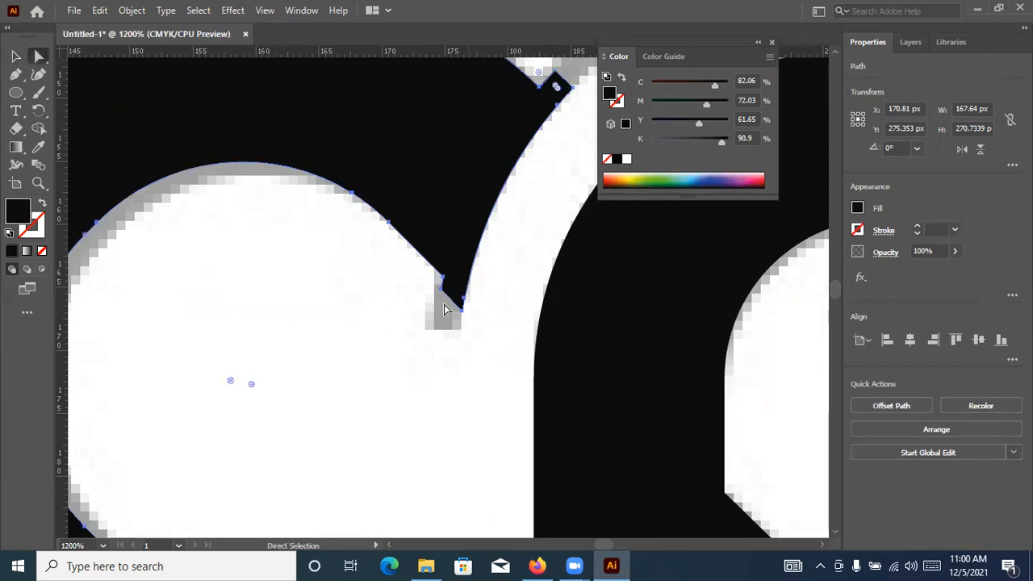
drag(434, 300, 436, 307)
drag(390, 320, 390, 321)
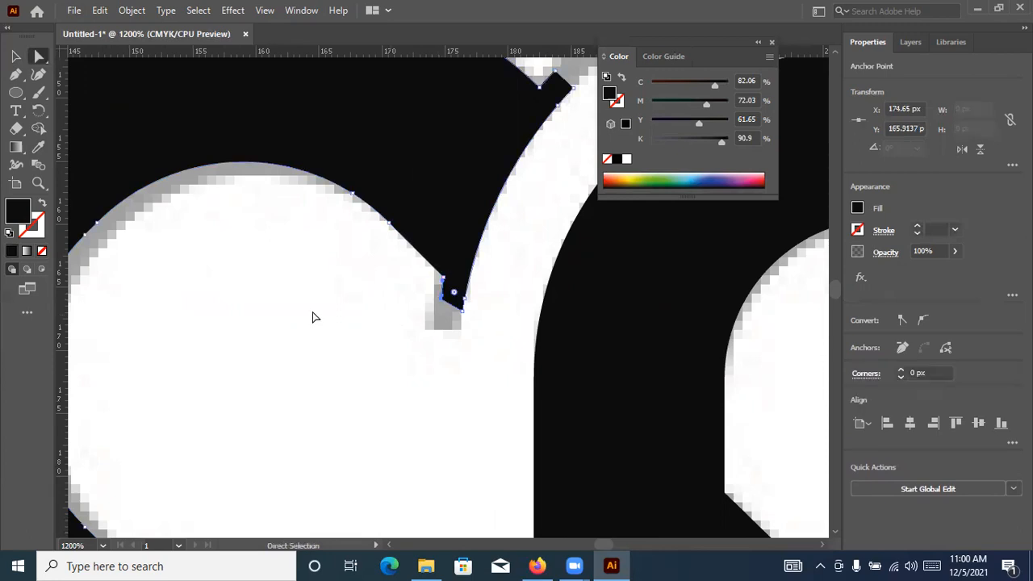
click(283, 272)
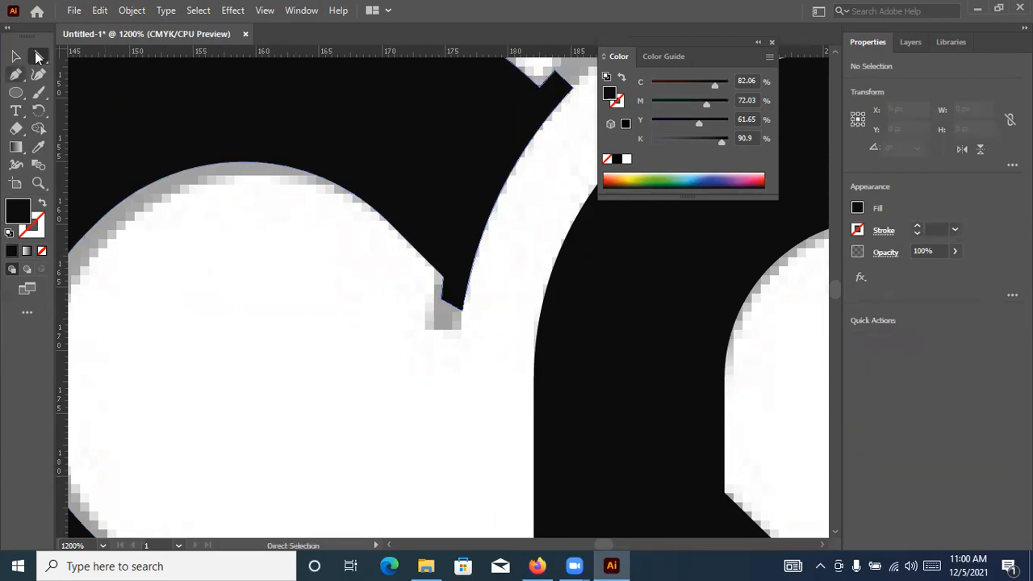
Draw a circle about 25 px across over the S's upper curve and give it a 2 pt stroke
click(16, 92)
click(101, 117)
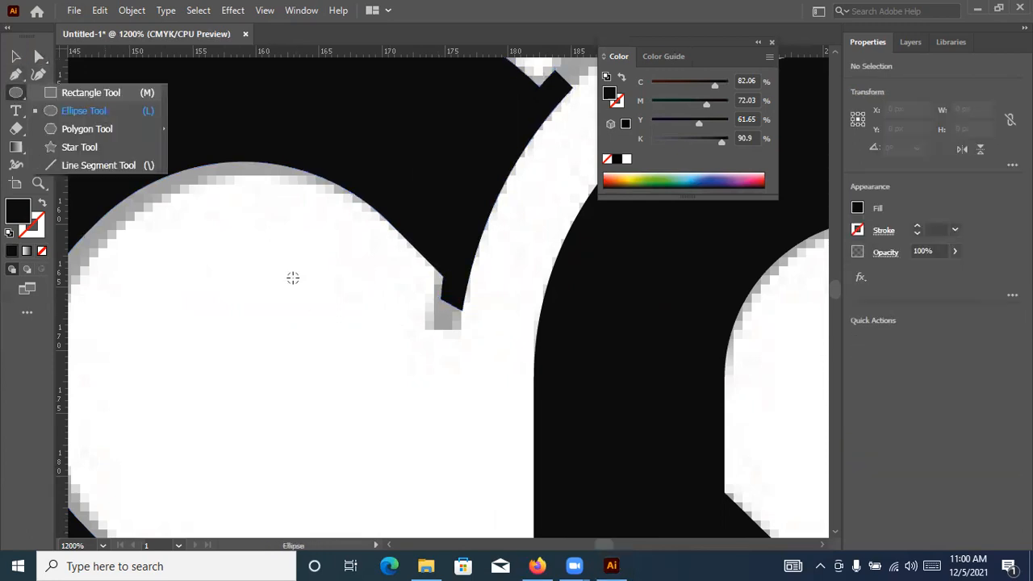
drag(294, 275, 454, 418)
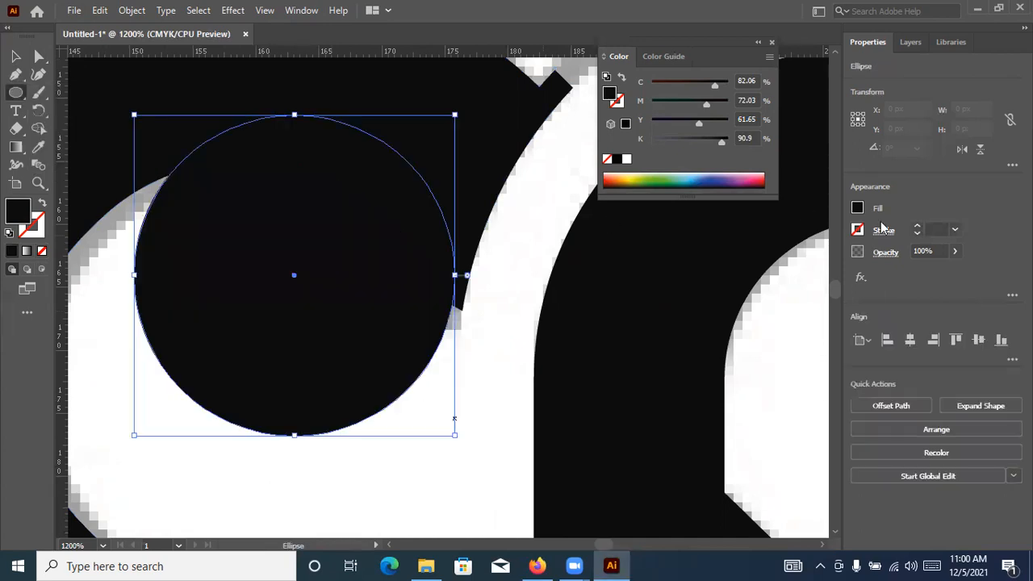
double_click(917, 227)
click(14, 58)
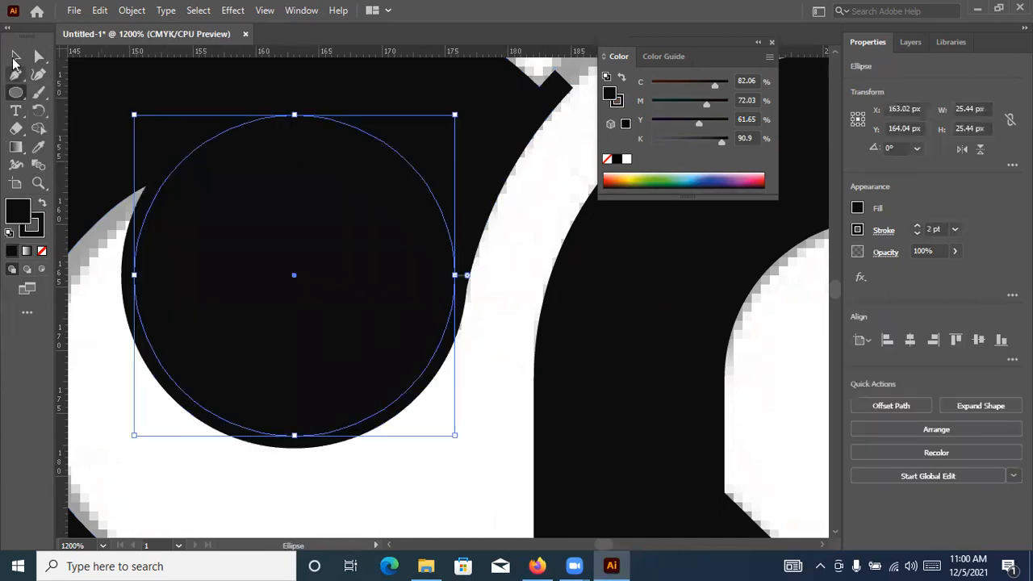
Remove the circle's fill, enlarge it to about 57 px and position its outline along the S's upper serif edge
scroll(104, 111, down, 1)
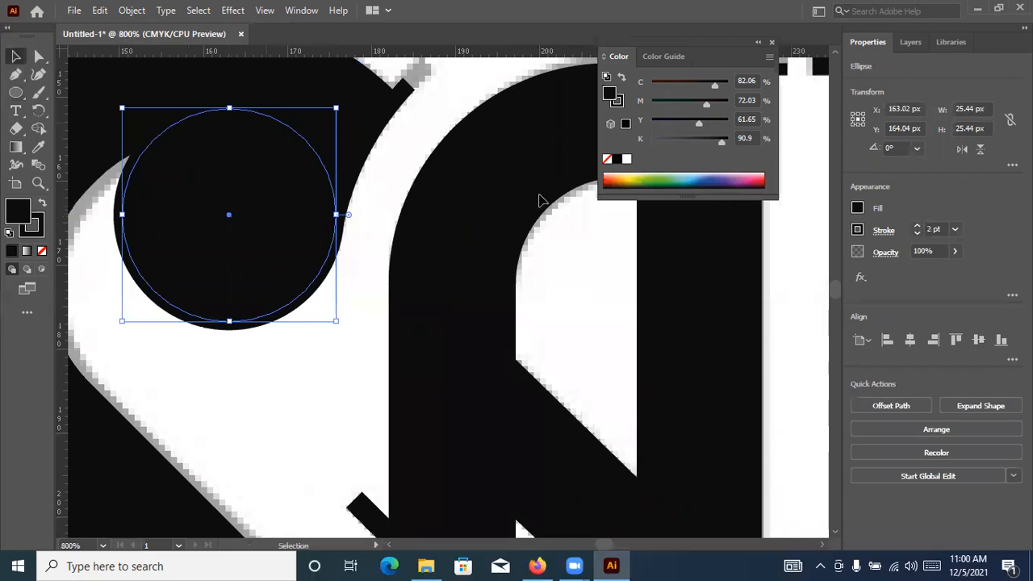
click(42, 251)
drag(288, 126, 500, 129)
drag(555, 328, 639, 413)
drag(286, 109, 365, 134)
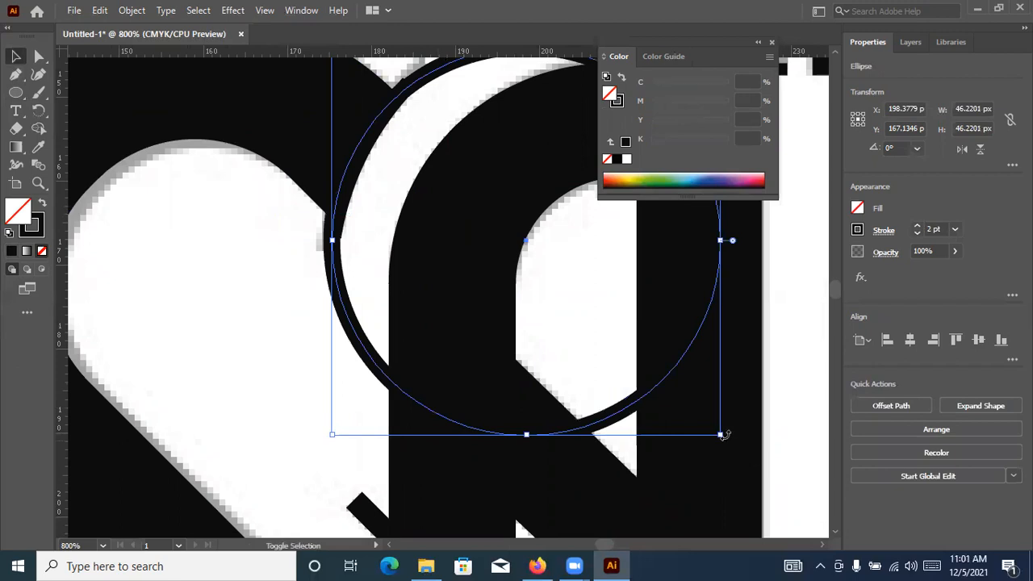
drag(720, 435, 801, 482)
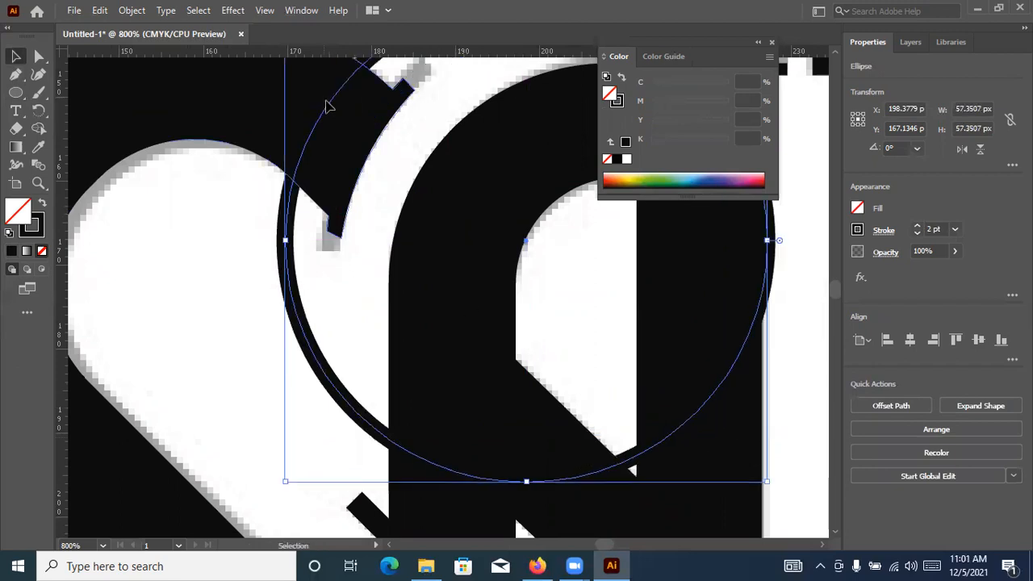
drag(323, 100, 390, 117)
click(242, 257)
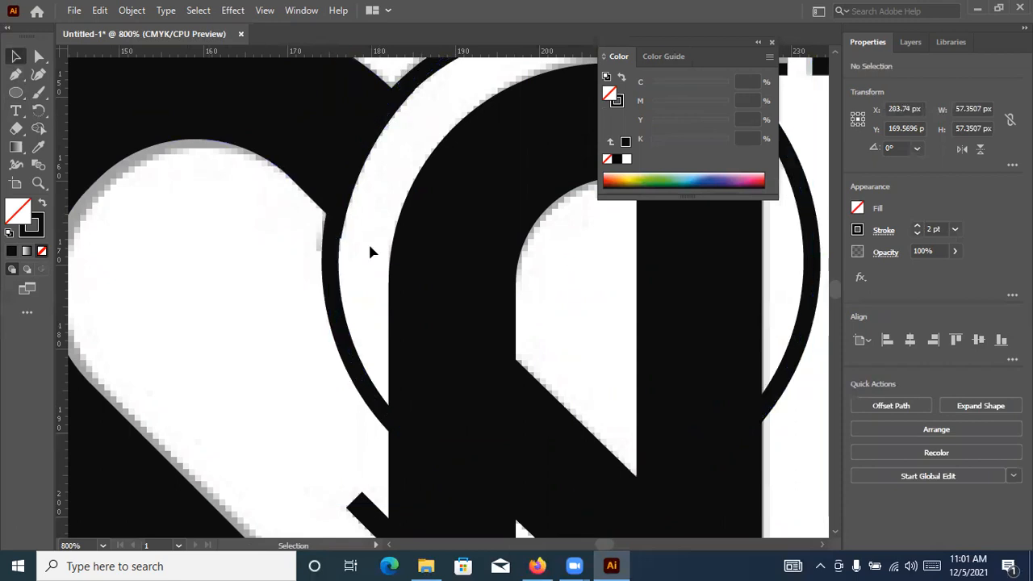
Nudge the circle slightly right and up to about X 204.02, Y 169.45 px, aligning its outline with the S's upper serif edge
scroll(345, 245, up, 3)
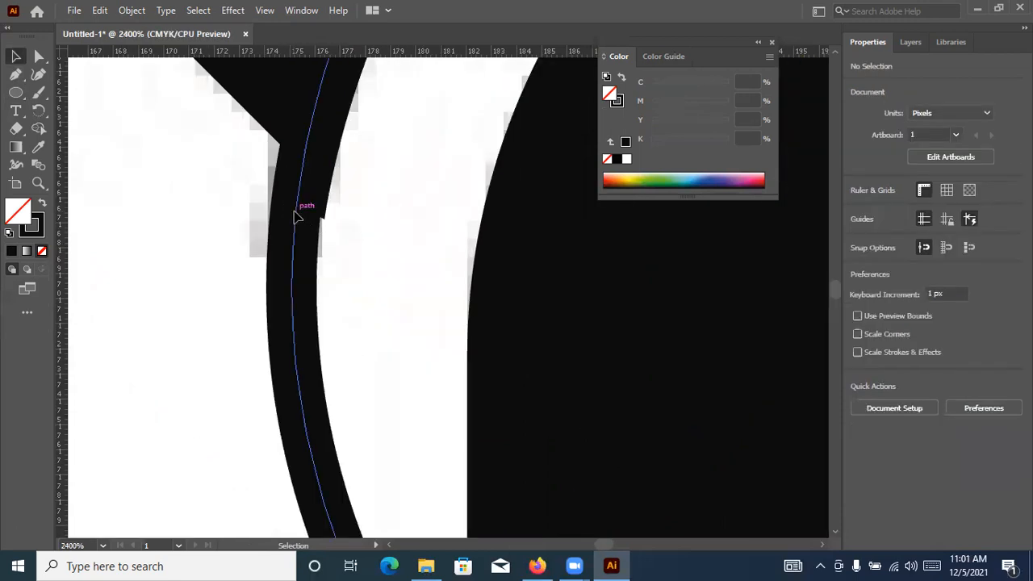
drag(299, 216, 301, 221)
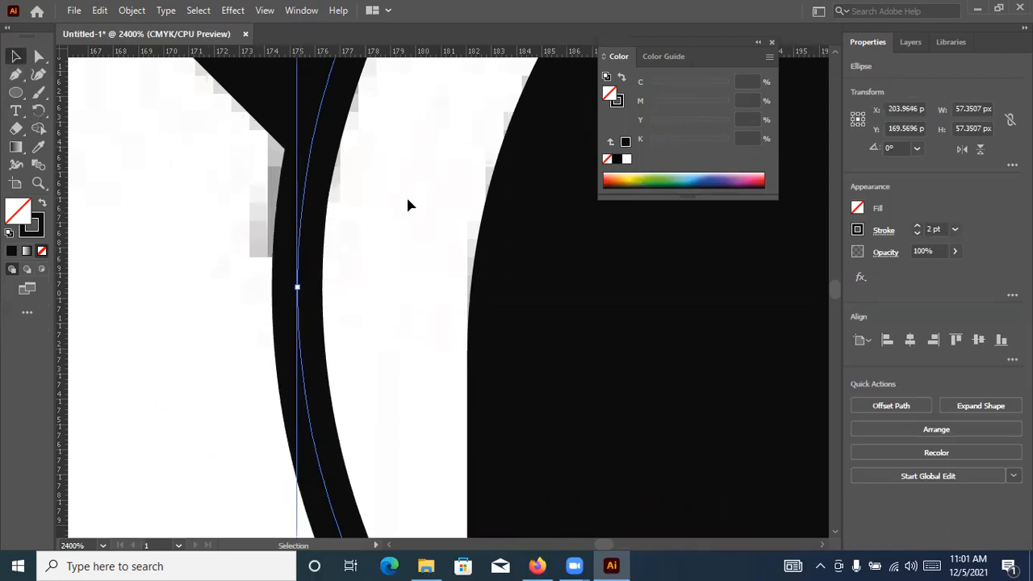
drag(389, 223, 347, 417)
scroll(370, 279, down, 1)
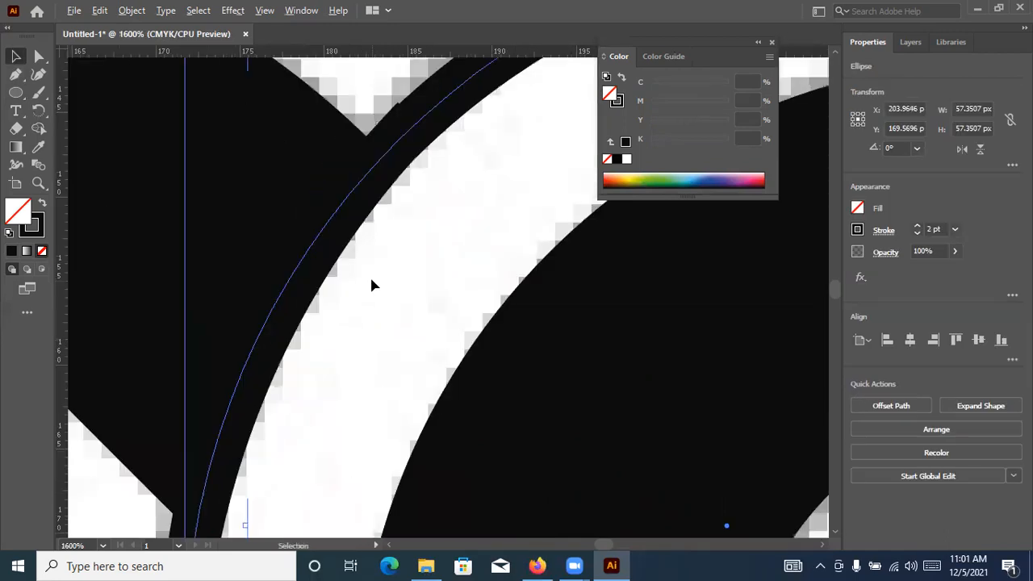
scroll(386, 192, up, 2)
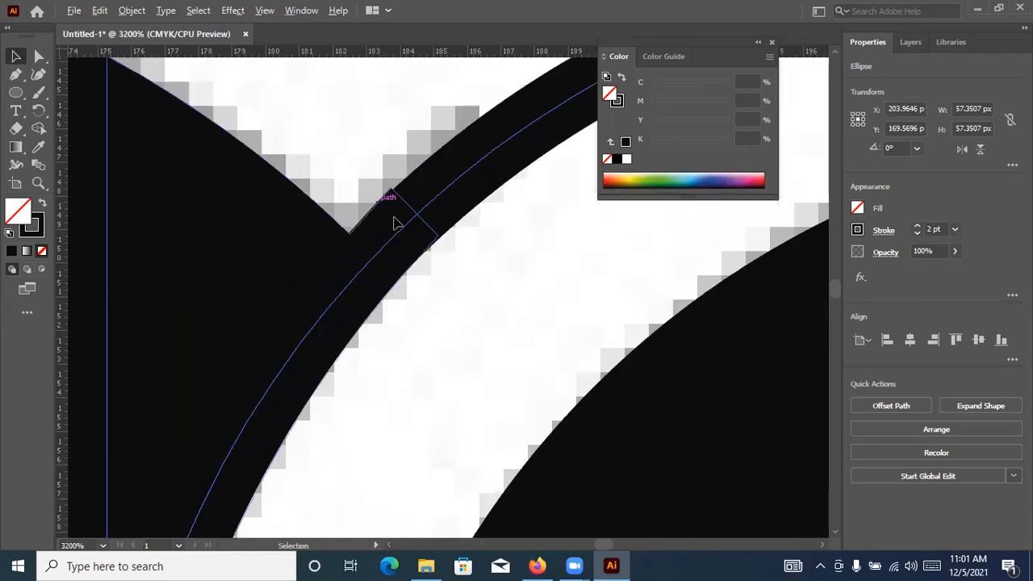
scroll(411, 219, up, 3)
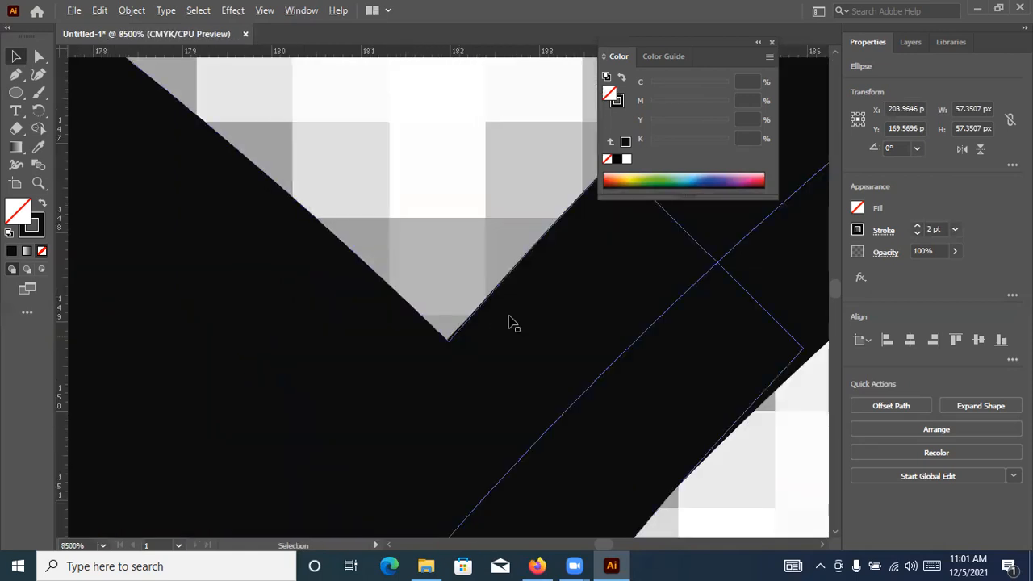
scroll(634, 265, down, 2)
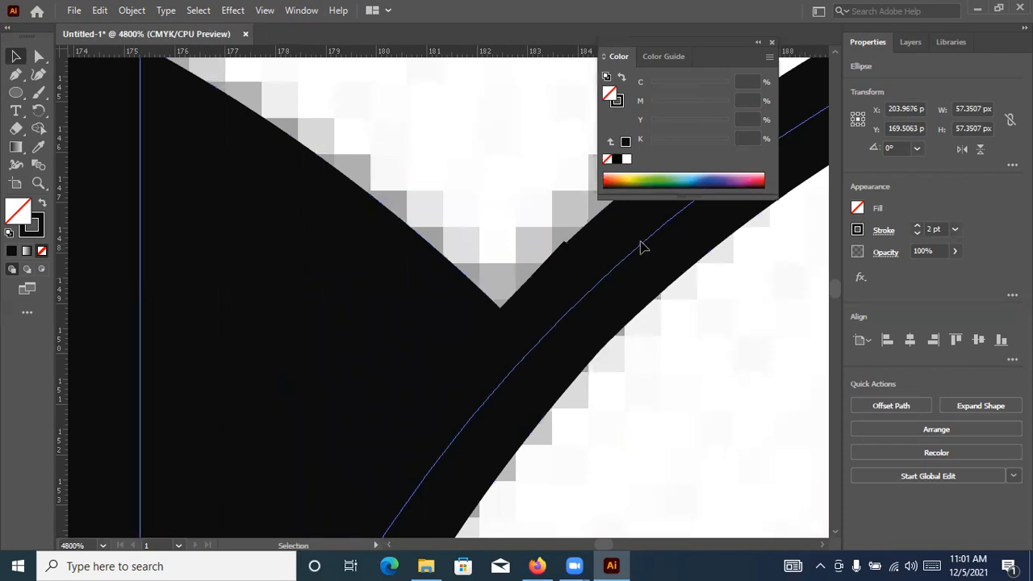
drag(641, 250, 590, 306)
scroll(590, 307, down, 2)
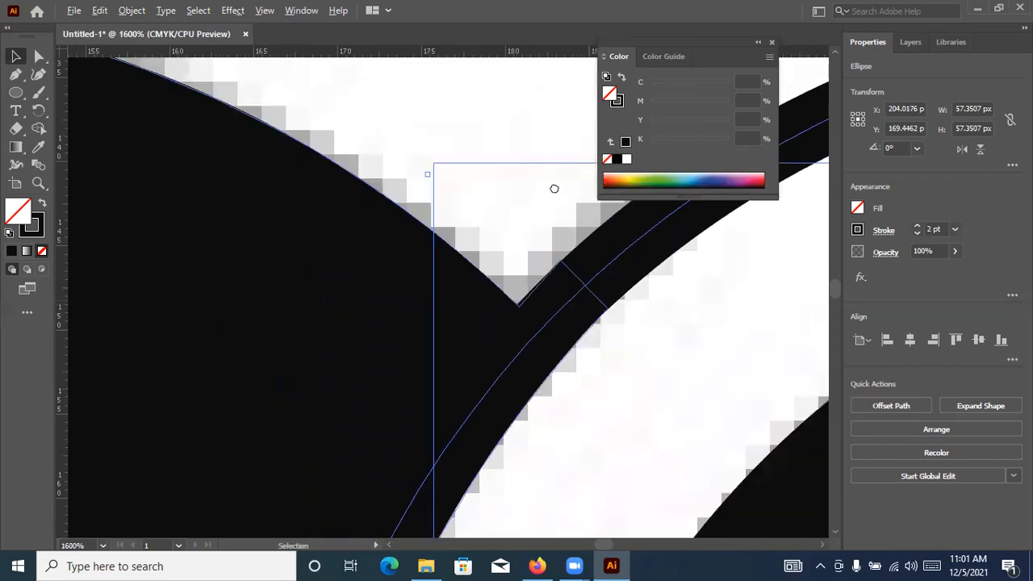
scroll(323, 404, down, 1)
scroll(450, 418, down, 4)
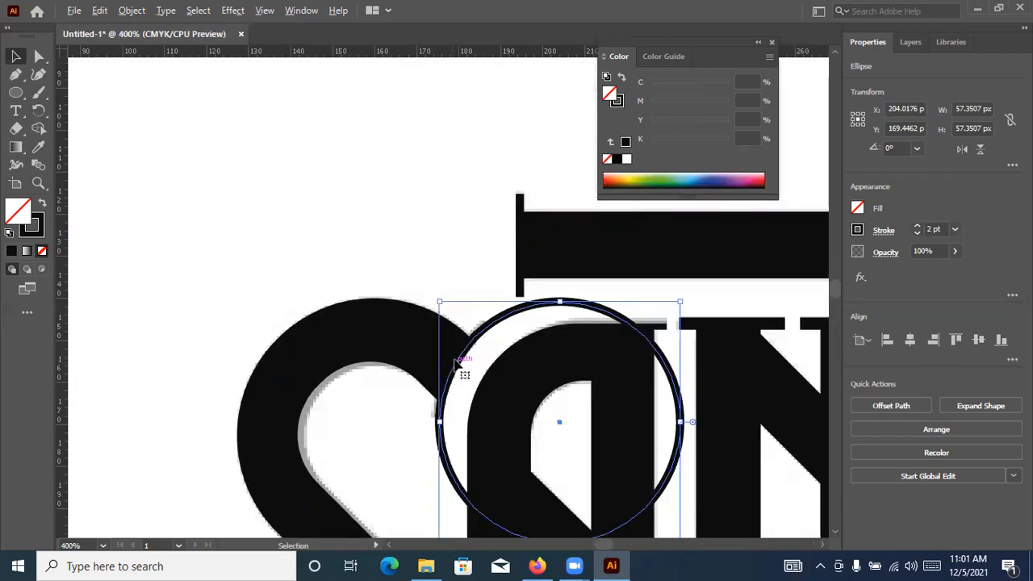
Expand the circle's stroke into a filled ring shape and deselect it
key(alt+o)
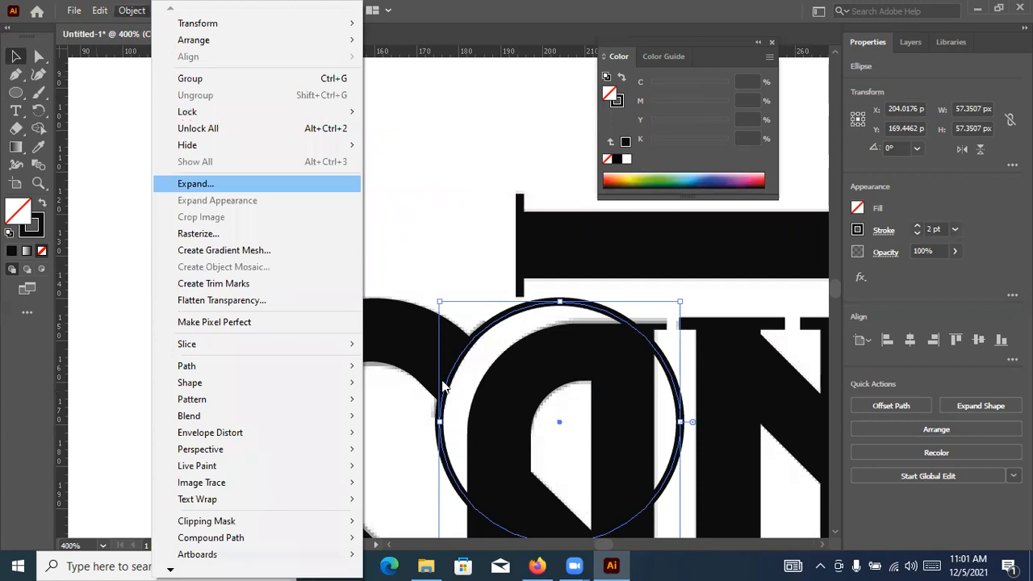
key(Return)
key(Return)
click(355, 431)
Draw a rectangle about 33 by 25 px over the S's upper end and swap its fill and stroke to leave only an outline
scroll(514, 383, up, 3)
drag(444, 210, 451, 188)
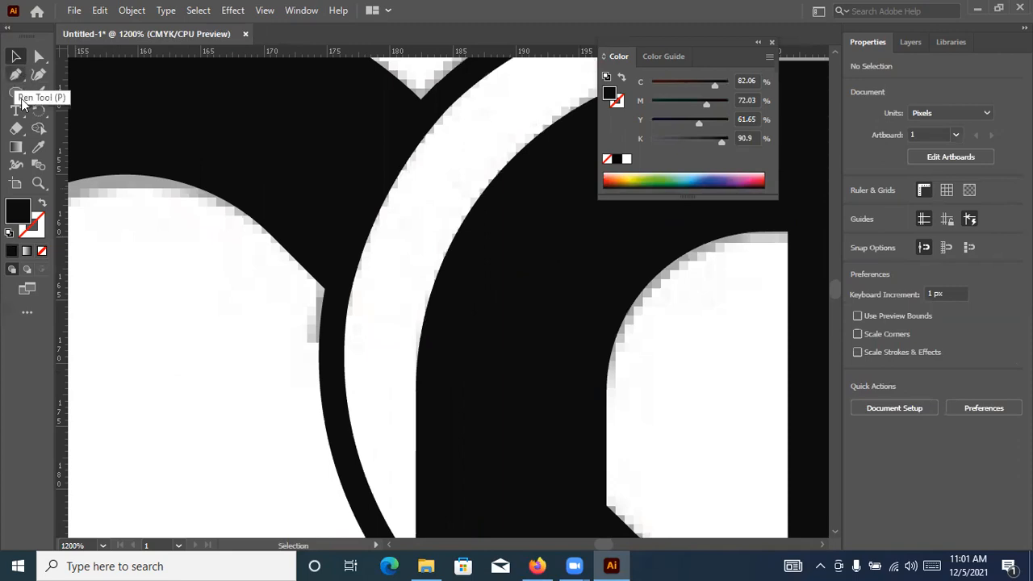
drag(17, 93, 84, 109)
scroll(194, 155, down, 3)
drag(267, 161, 367, 173)
key(m)
drag(237, 111, 375, 217)
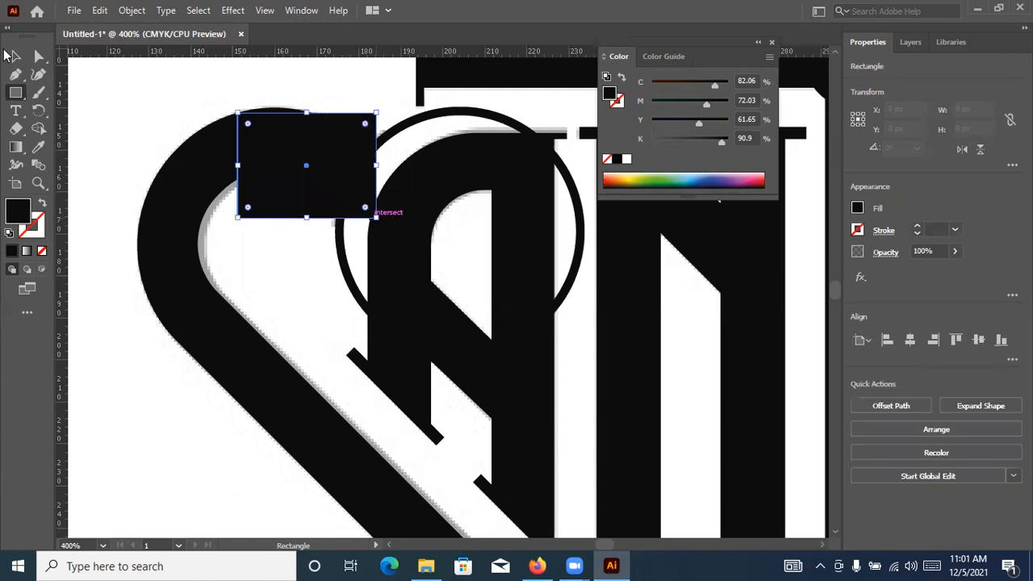
key(shift+x)
scroll(402, 150, up, 3)
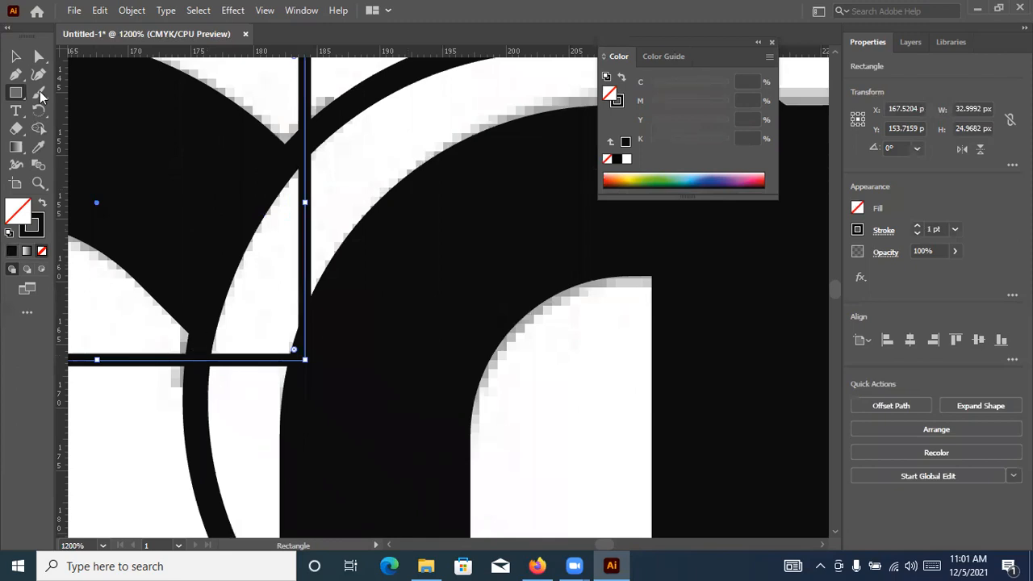
Delete the unfilled rectangle that overlaps the upper end of the S and the thin ring
click(18, 57)
click(300, 205)
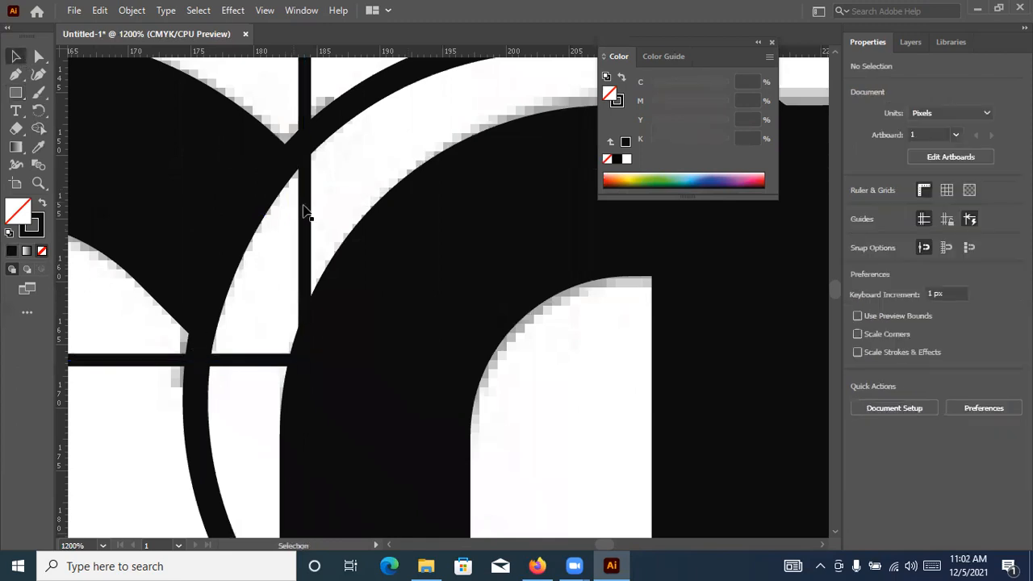
click(305, 209)
key(Delete)
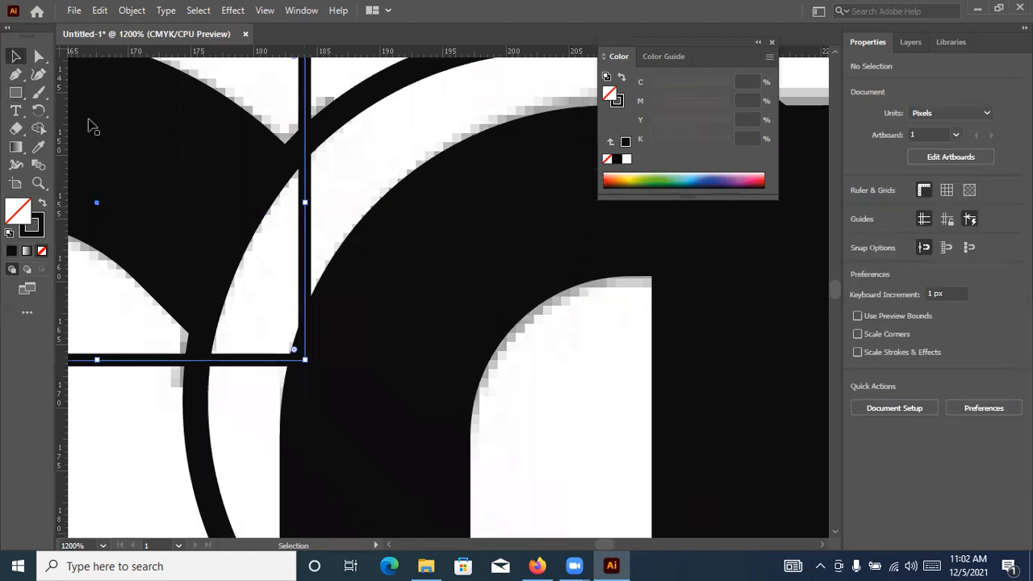
Draw two line segments across the thin ring beside the S's upper end: one horizontal, about 4 px long, and one at 315°, about 4.95 px wide
scroll(16, 103, up, 1)
drag(15, 92, 61, 165)
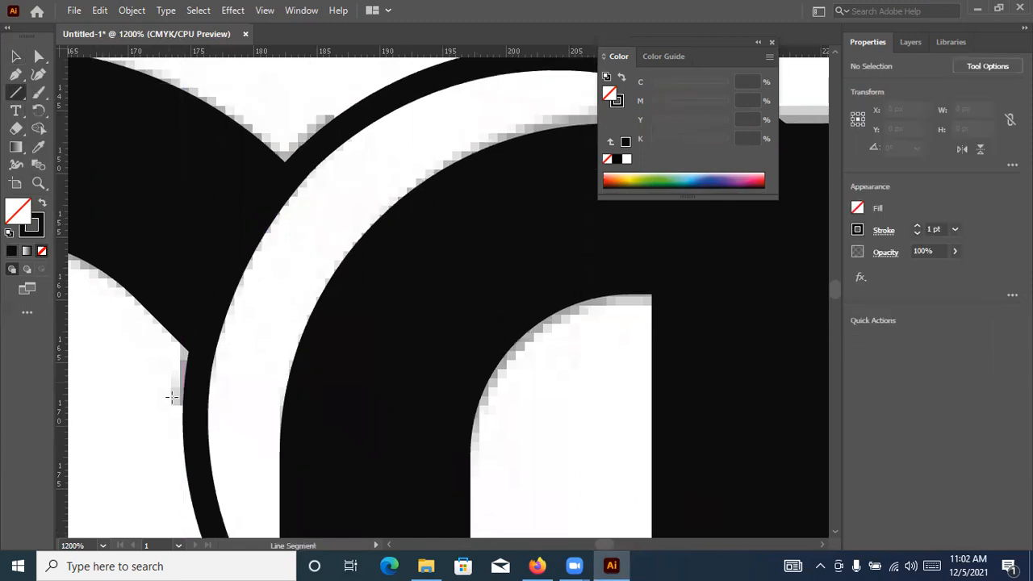
drag(170, 404, 329, 180)
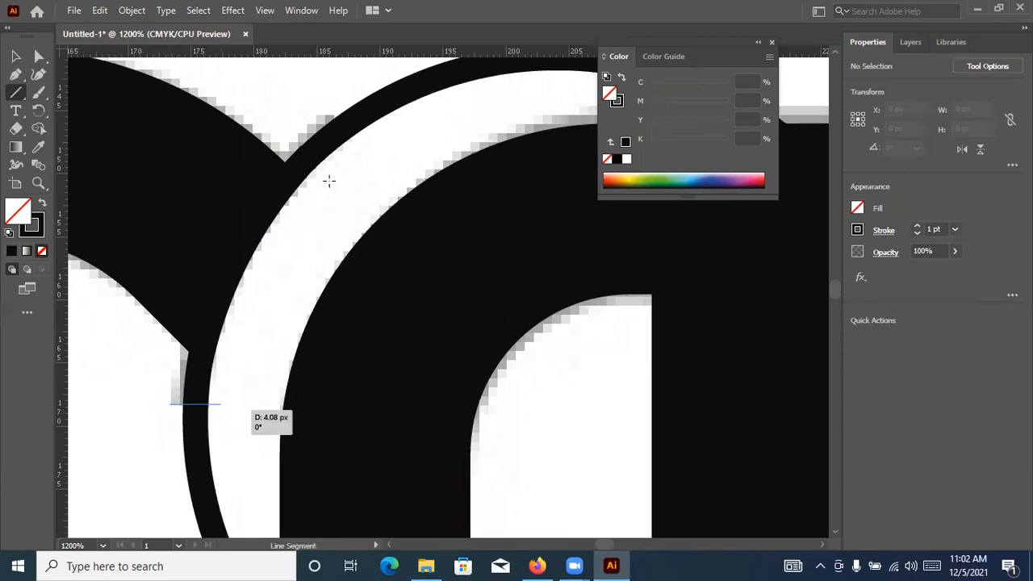
drag(319, 104, 347, 154)
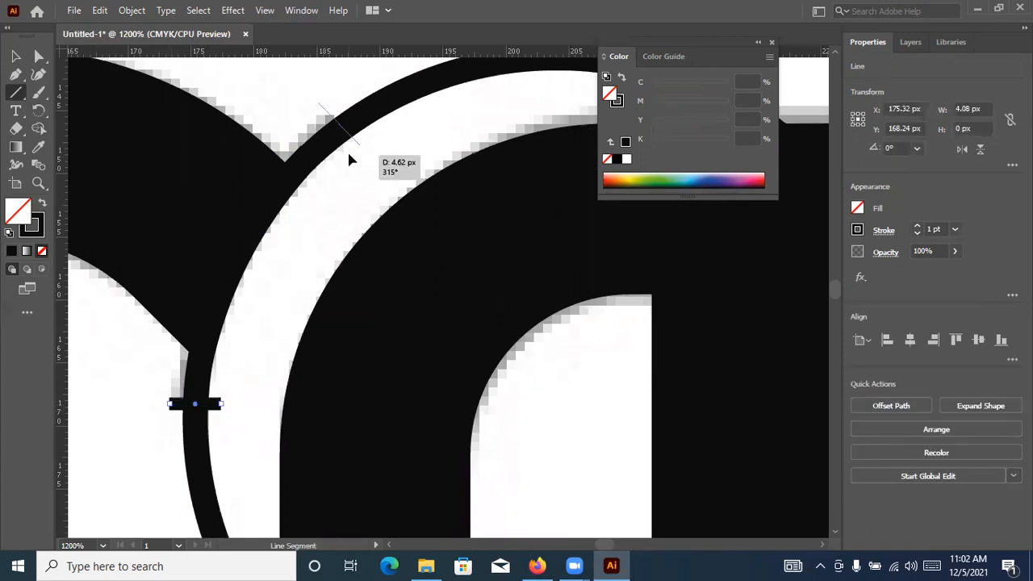
drag(296, 109, 355, 175)
Select the ring with both crossing lines and remove the ring section outside the lines with the Shape Builder, keeping the arc at the S's end
click(17, 57)
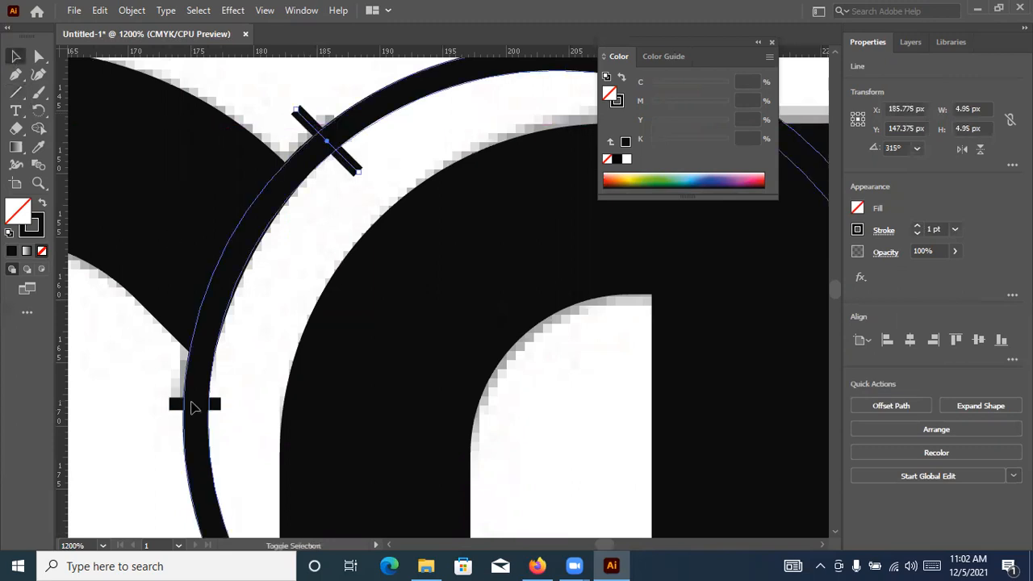
shift+click(194, 404)
key(ctrl+a)
key(shift+m)
alt+click(198, 443)
Delete the diagonal and horizontal cutting lines at the two ends of the remaining arc
click(16, 57)
click(353, 167)
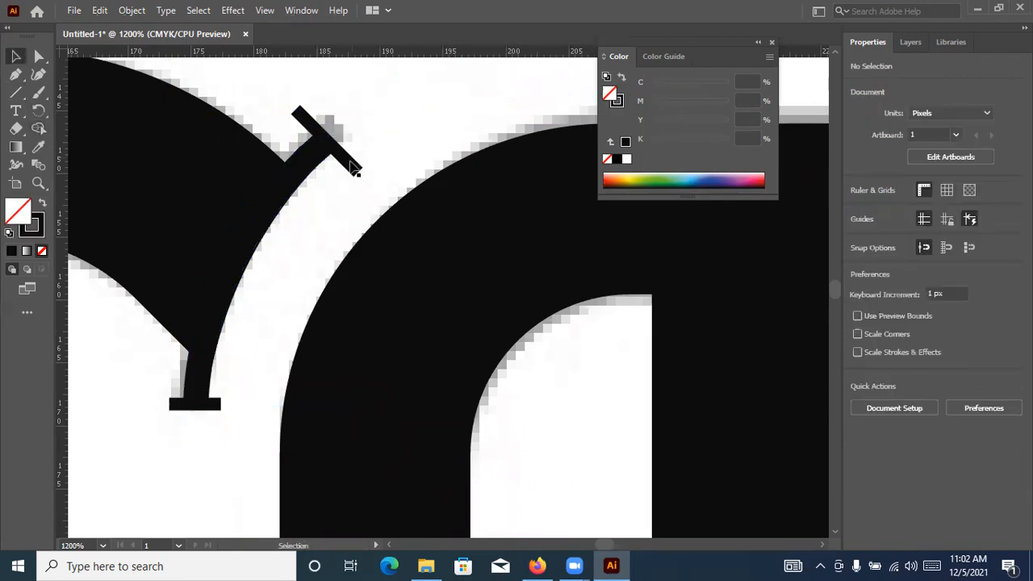
click(353, 167)
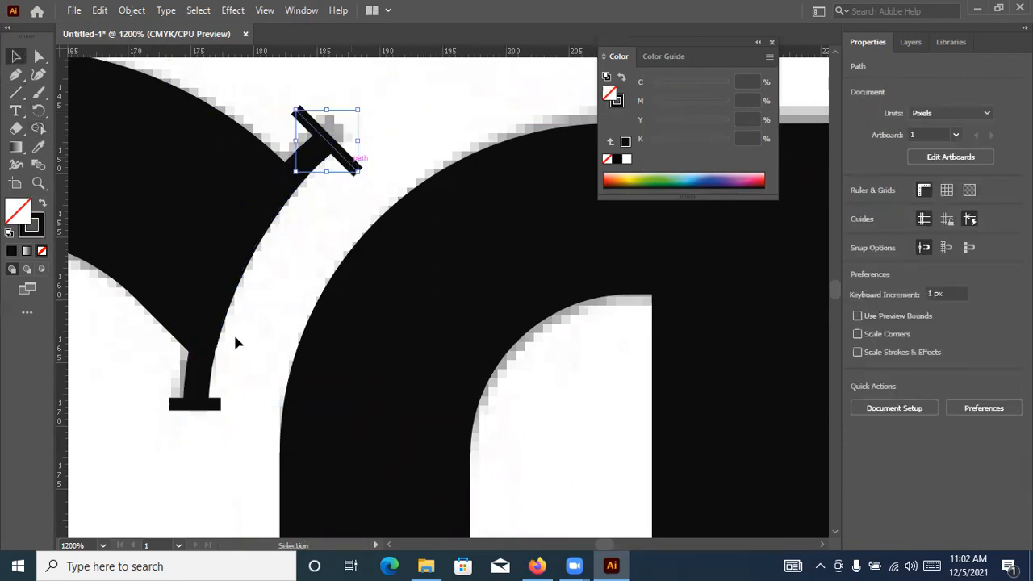
key(Delete)
click(209, 405)
key(Delete)
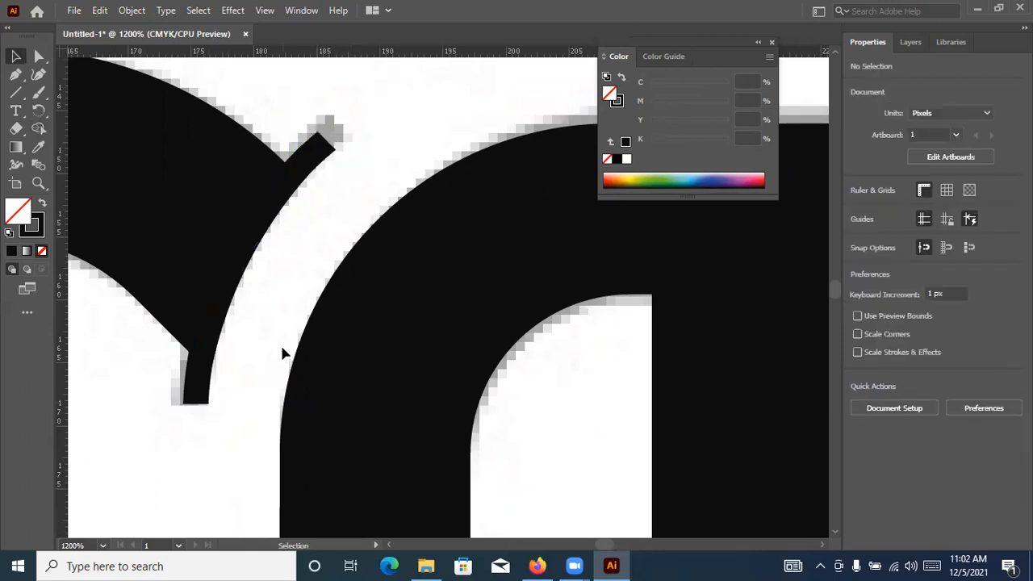
Unite the arc-shaped serif with the S into a single shape using Pathfinder
scroll(287, 305, down, 3)
scroll(247, 255, down, 3)
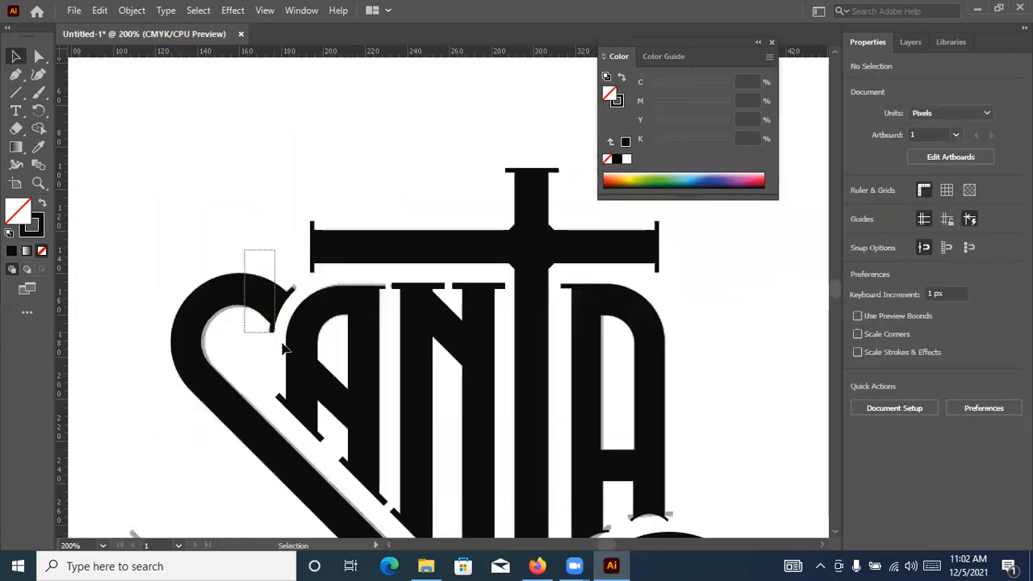
drag(296, 364, 297, 366)
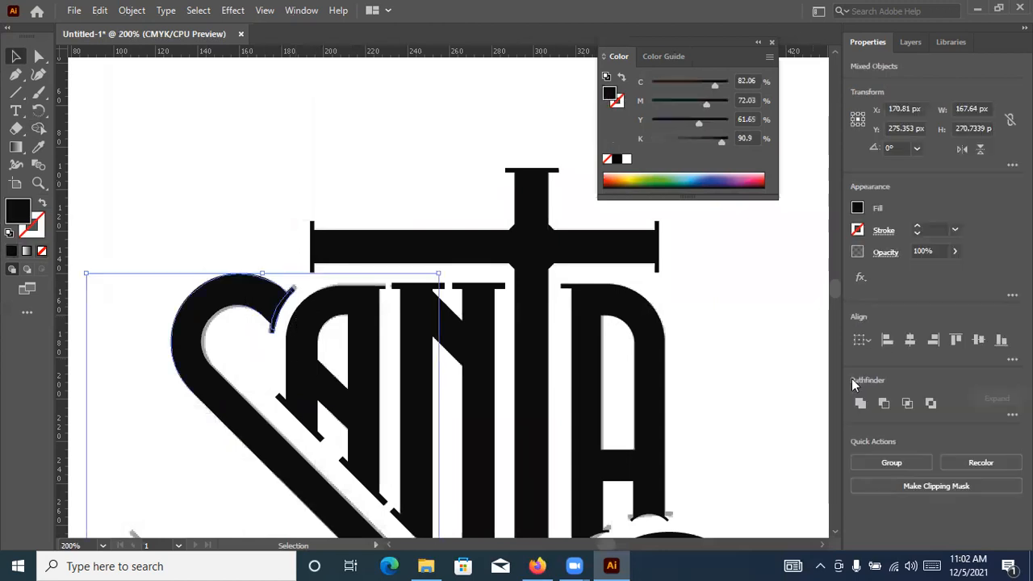
click(861, 408)
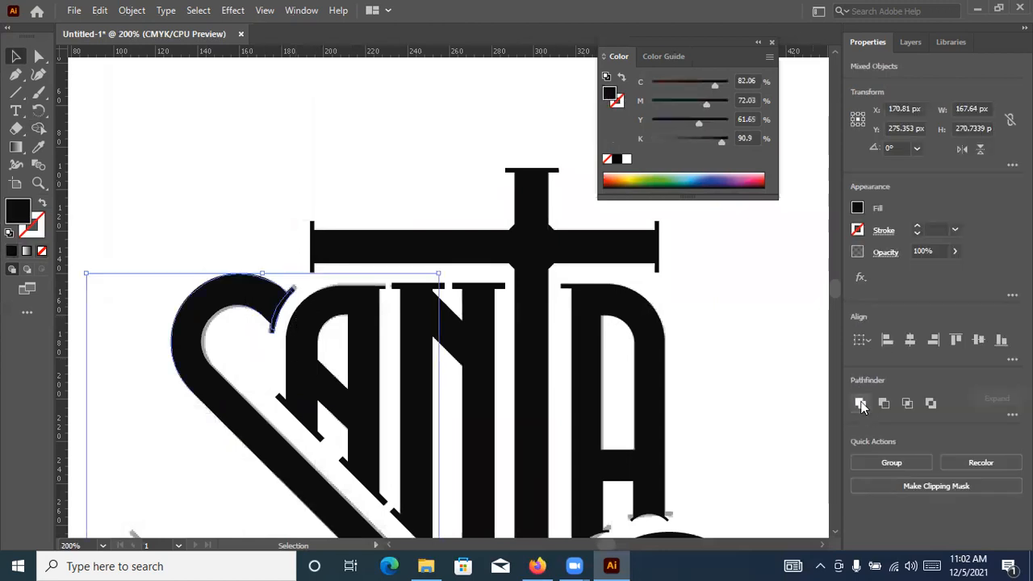
click(375, 141)
Delete the linked reference image behind the traced lettering
scroll(375, 140, down, 3)
key(ctrl+a)
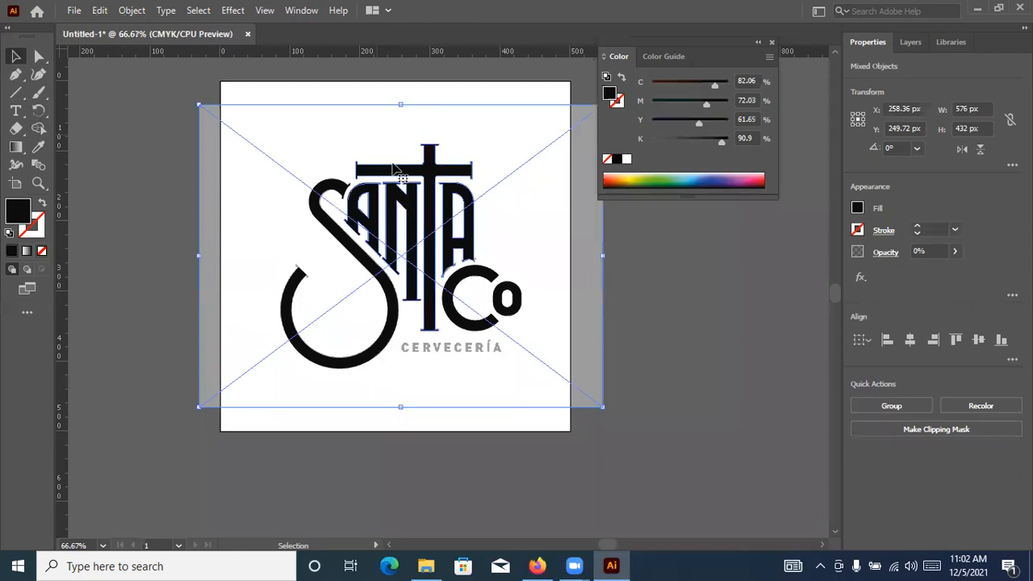
click(573, 315)
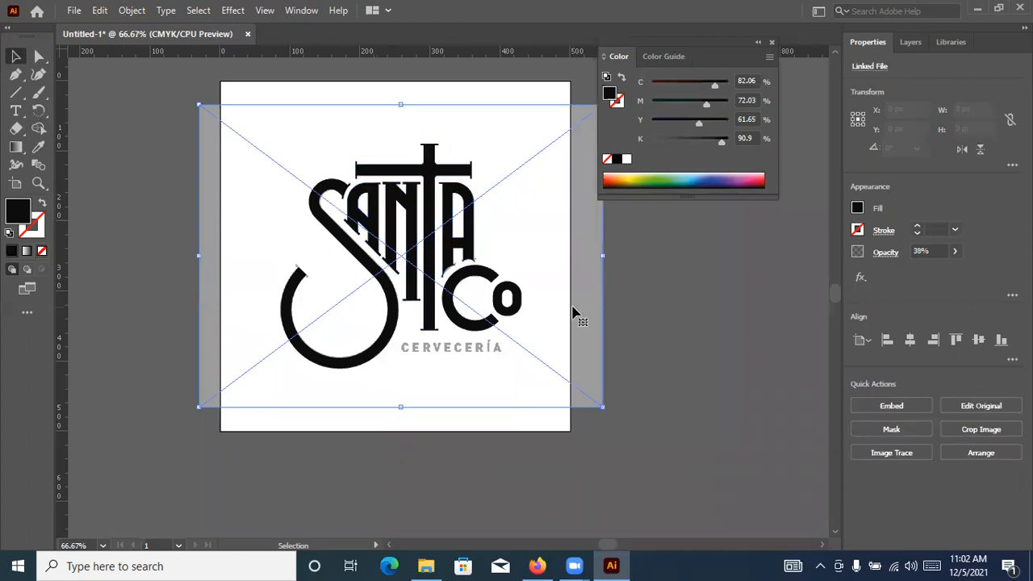
key(Delete)
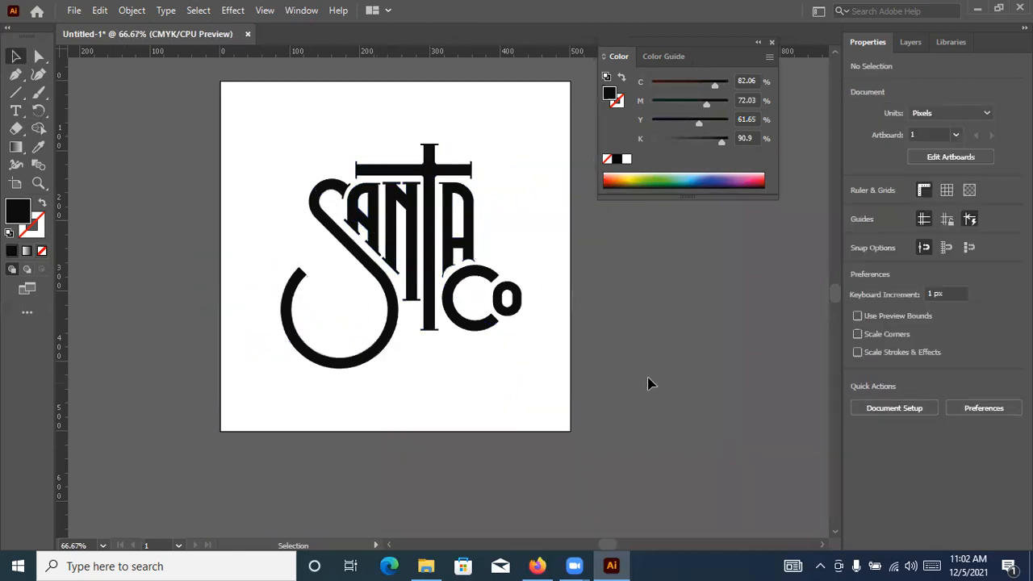
Examine the traced Santa Co lettering, both close up around the letter ends and as a whole on the artboard
key(ctrl+minus)
scroll(630, 372, up, 1)
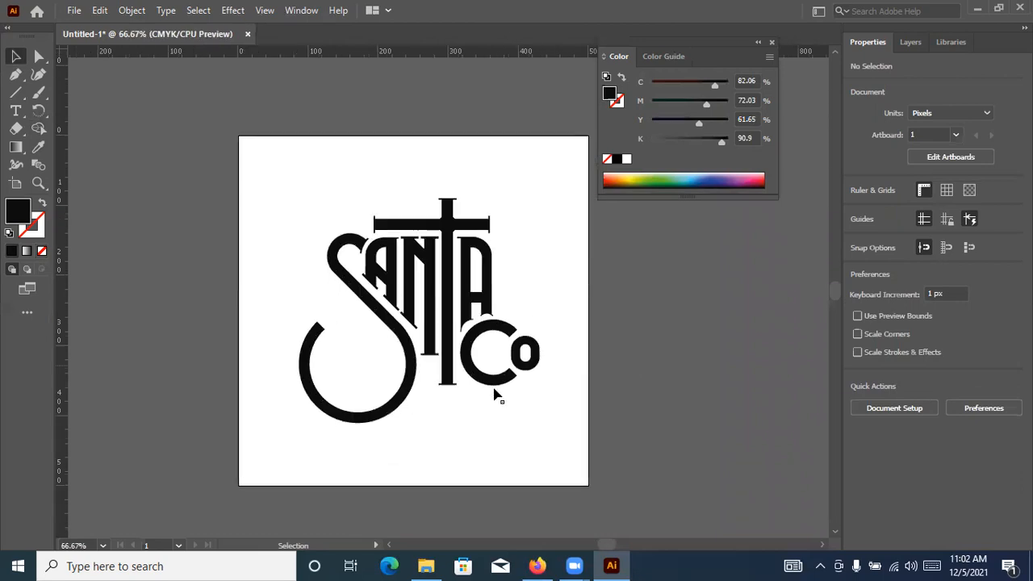
scroll(484, 380, up, 3)
scroll(452, 339, down, 1)
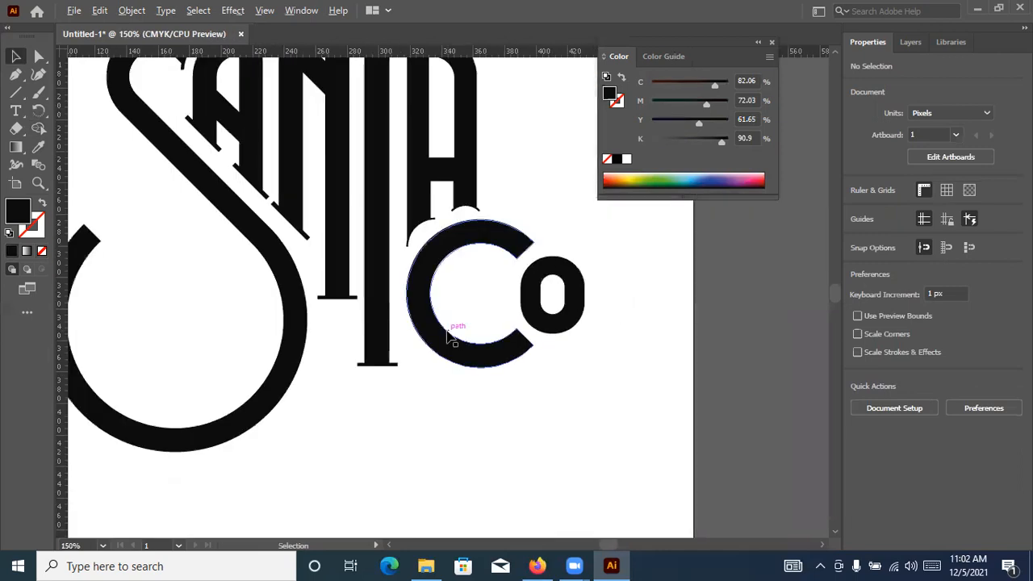
scroll(454, 331, down, 1)
scroll(639, 304, up, 2)
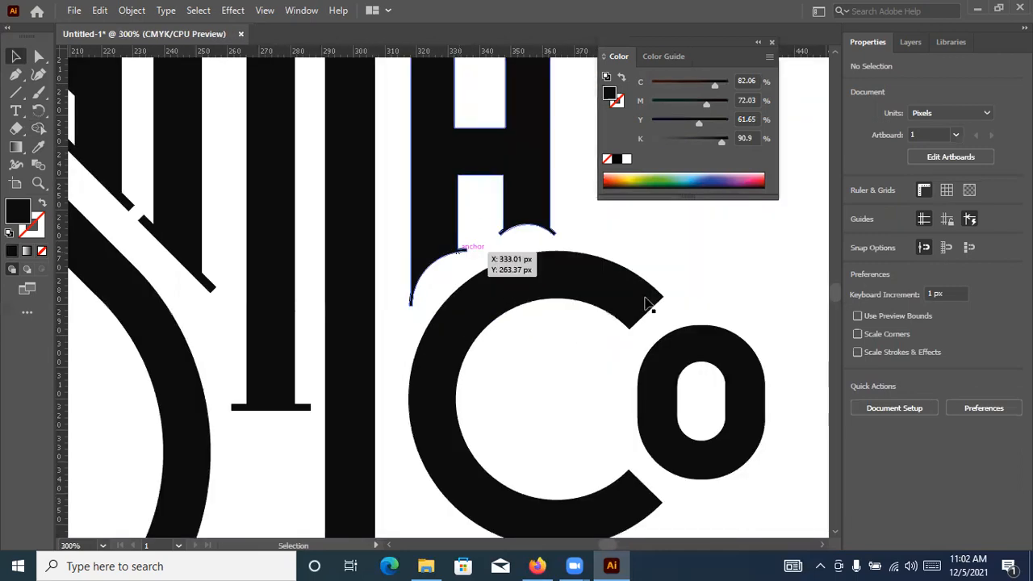
scroll(646, 300, down, 1)
scroll(620, 378, up, 3)
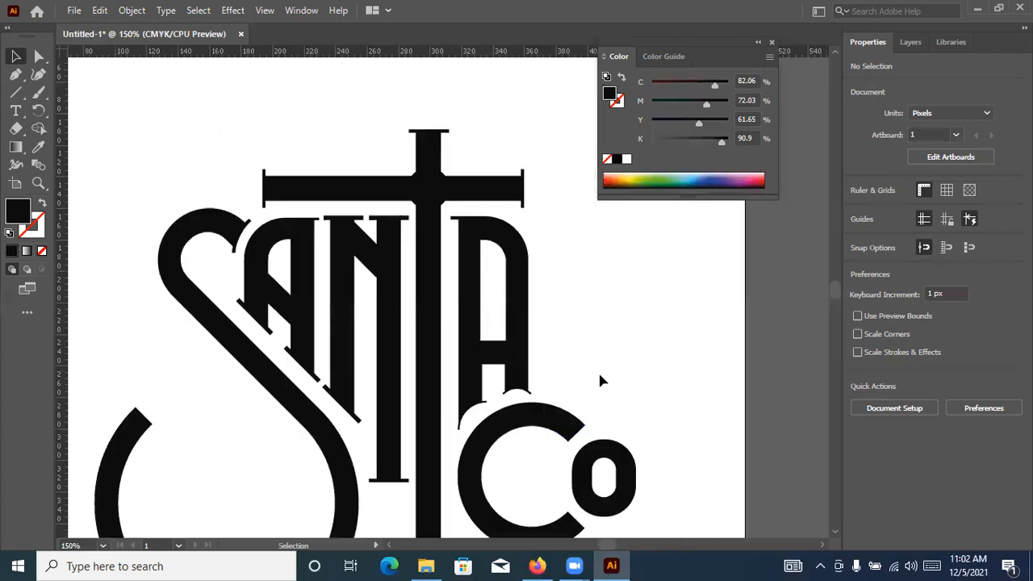
scroll(81, 113, down, 4)
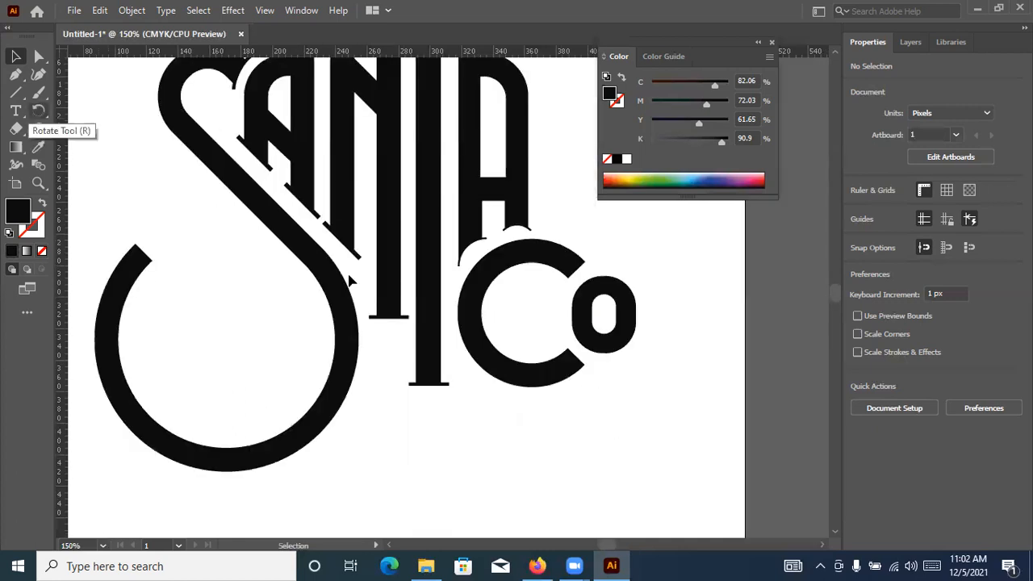
scroll(367, 283, down, 3)
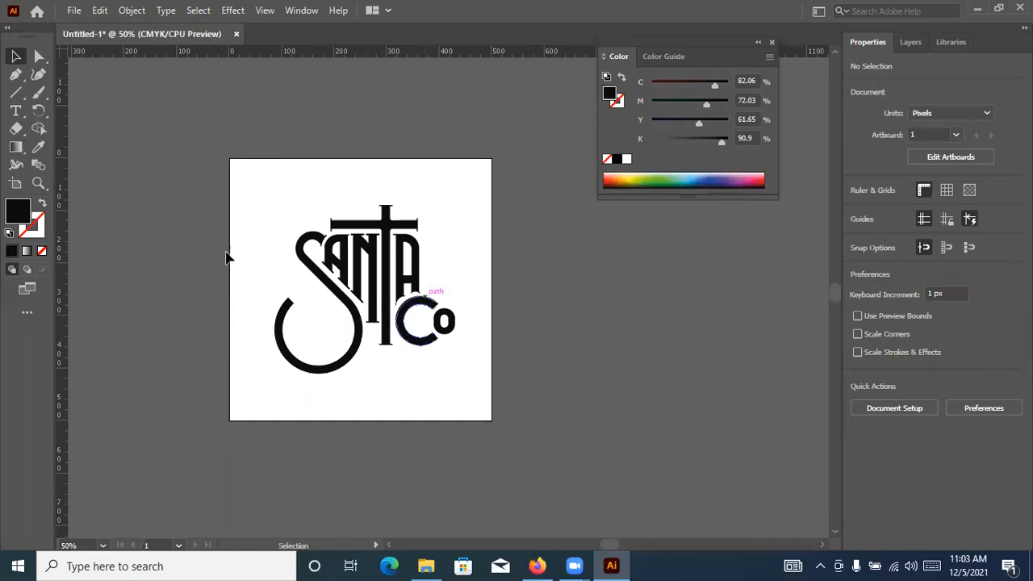
scroll(263, 282, up, 1)
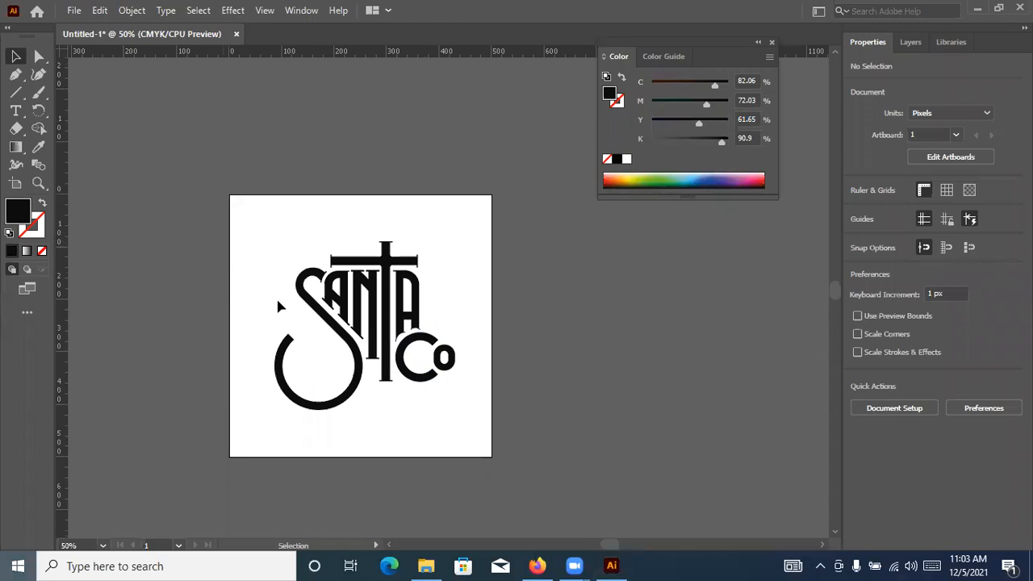
Close the floating Color panel and show the whole logo unobstructed at 100% zoom
scroll(510, 297, up, 3)
scroll(482, 202, down, 1)
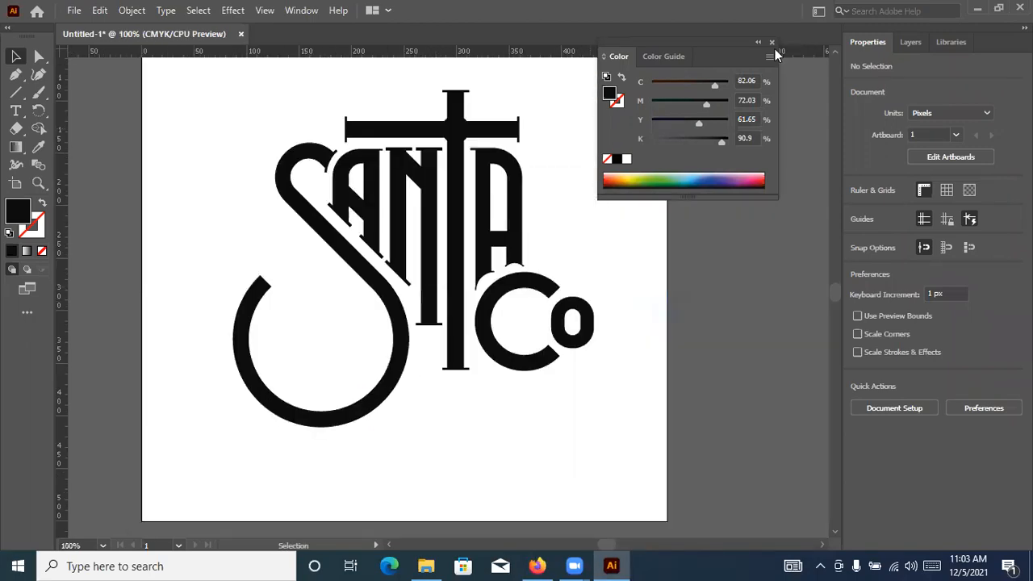
key(F6)
key(ctrl+1)
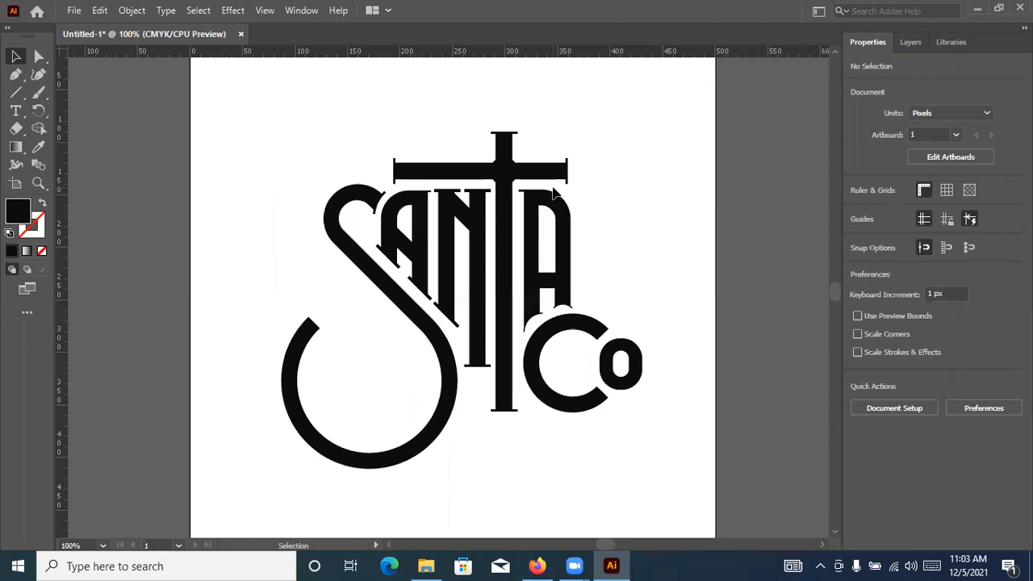
Switch to Firefox and search Google for "text logo sletch" in the abstract logo design tab
click(537, 566)
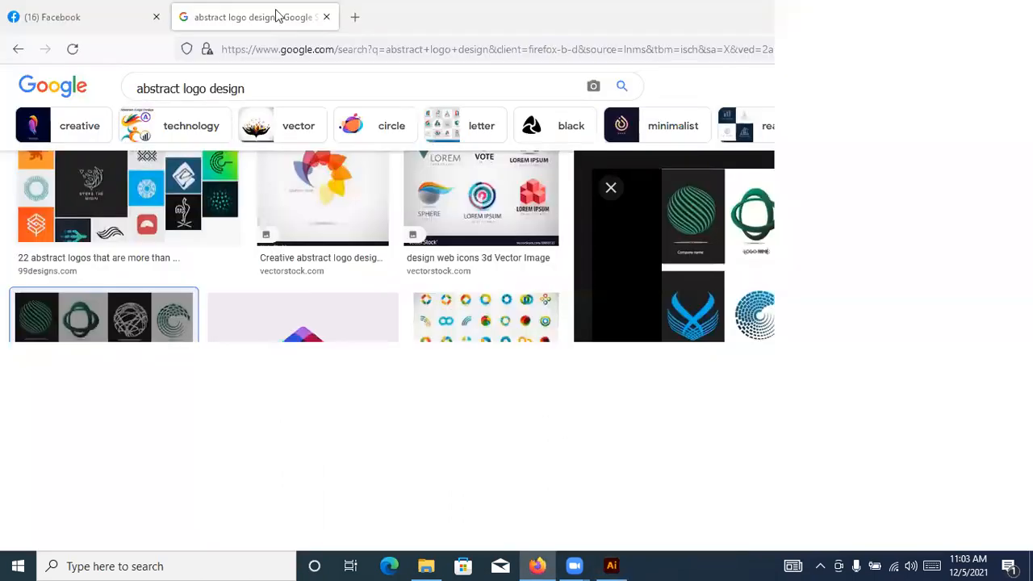
click(287, 50)
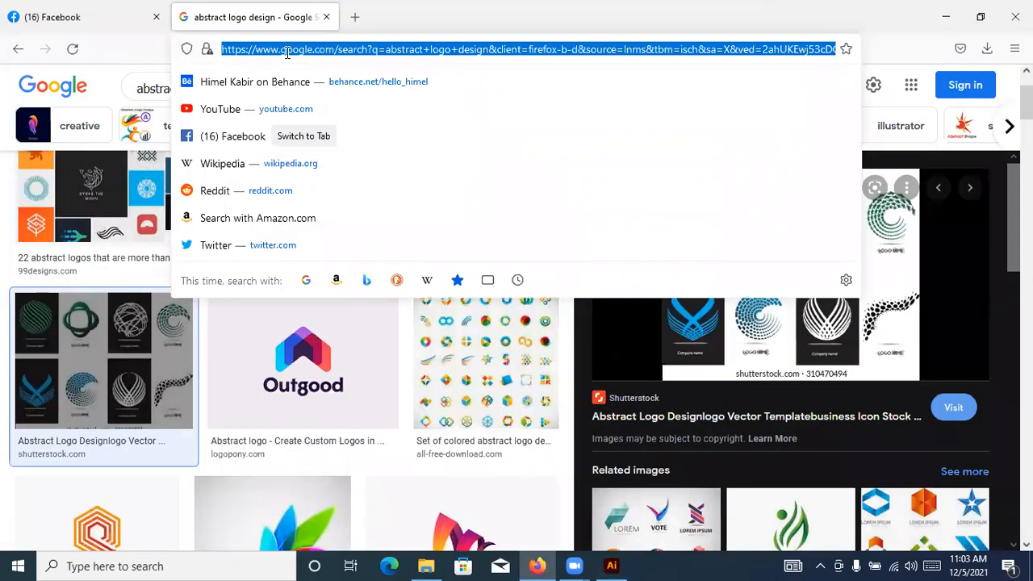
text(tr)
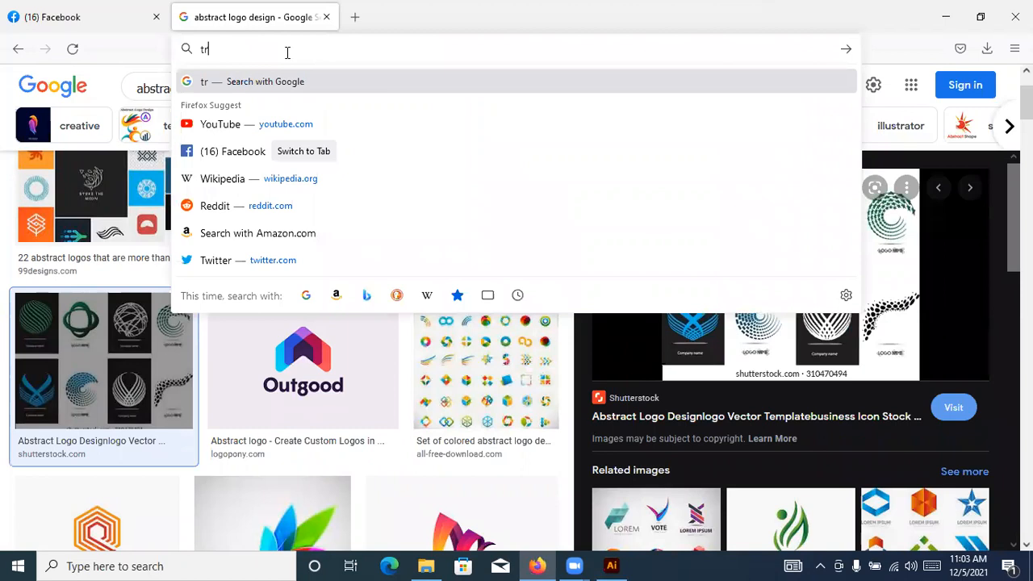
text(e)
key(BackSpace)
key(BackSpace)
text(w)
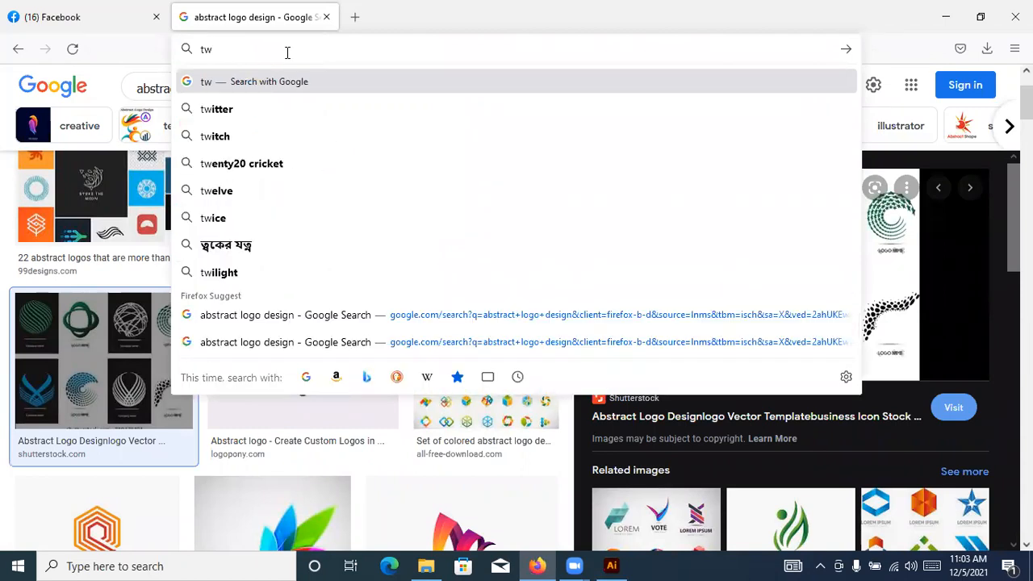
key(BackSpace)
text(ext)
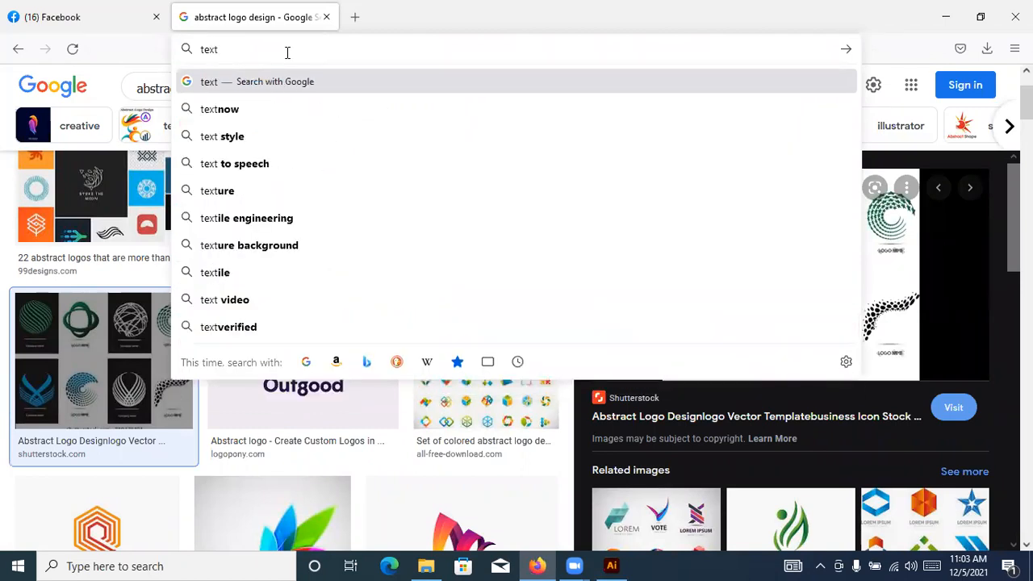
text( loto)
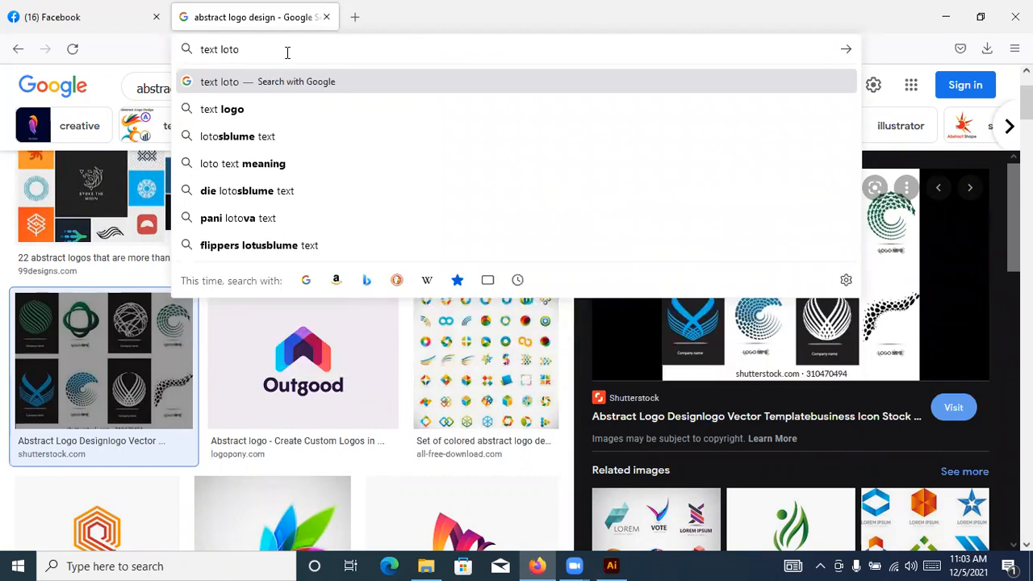
key(BackSpace)
key(BackSpace)
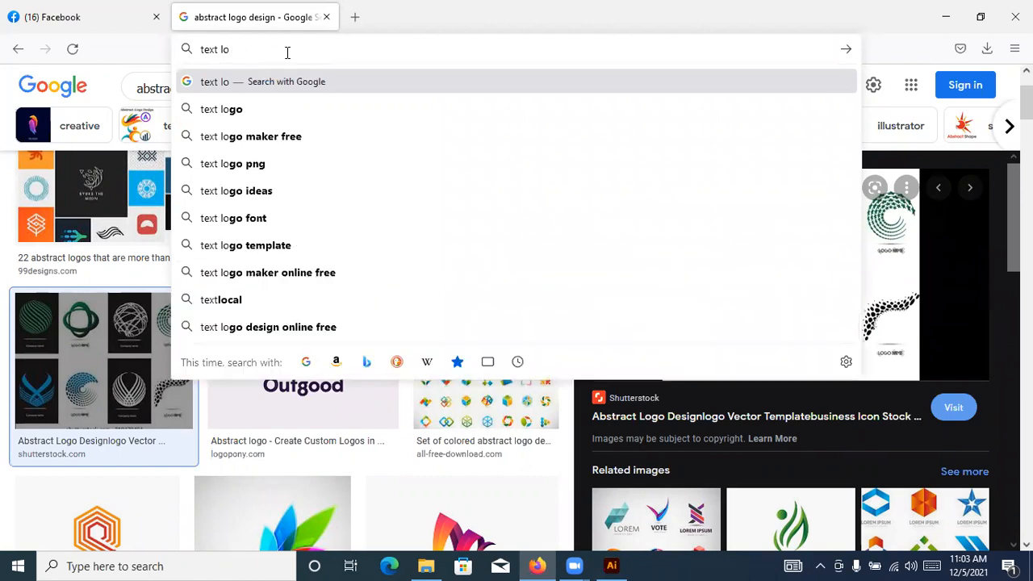
text(go sl)
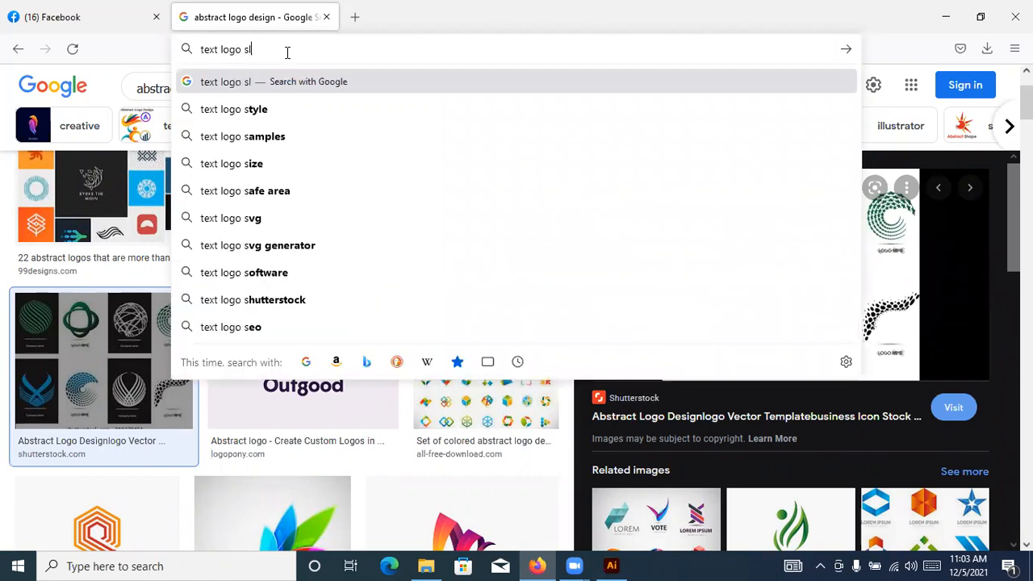
text(etch)
key(Return)
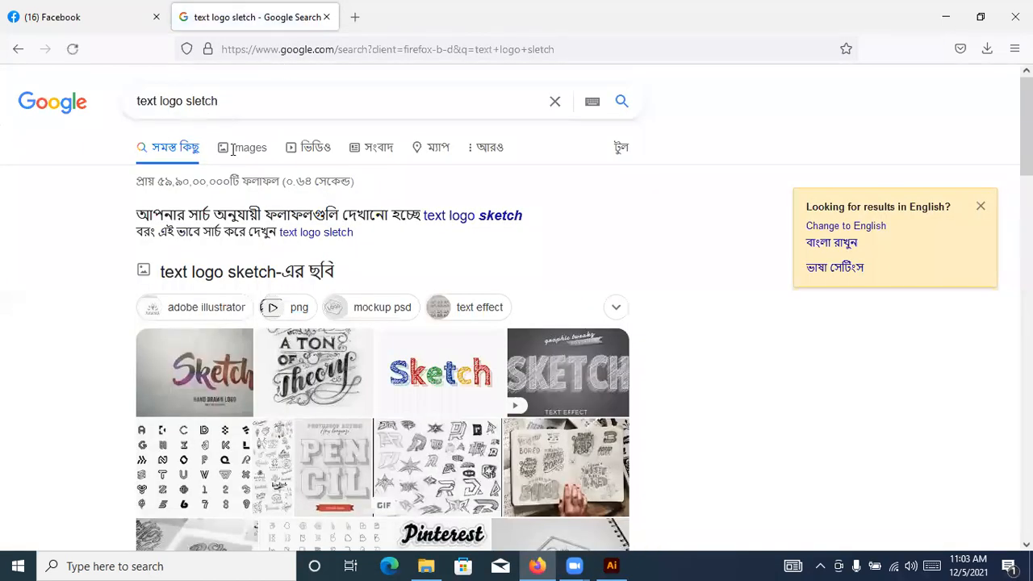
Correct the search query to "text logo sketch" and run it again
key(BackSpace)
text(k)
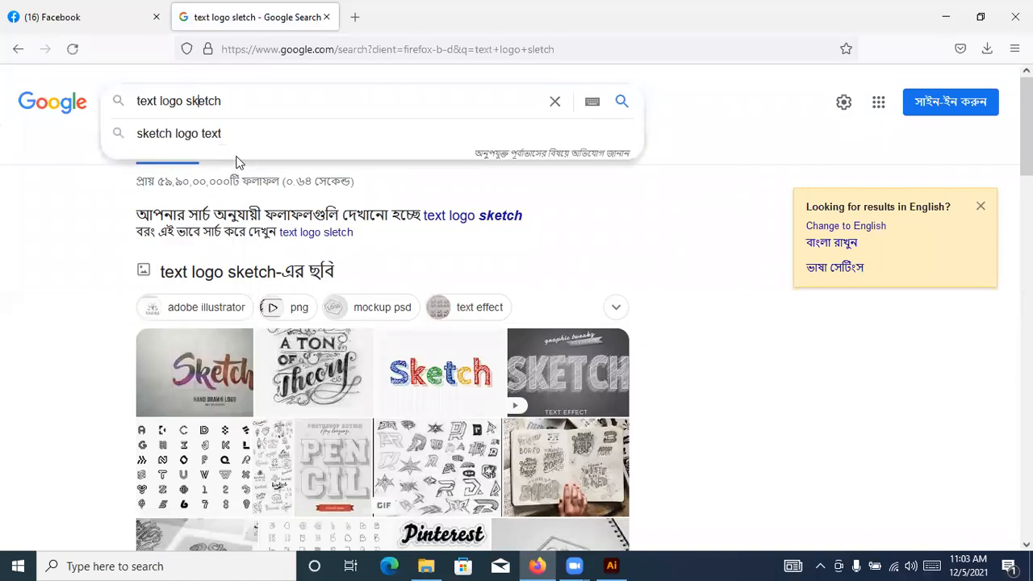
key(Return)
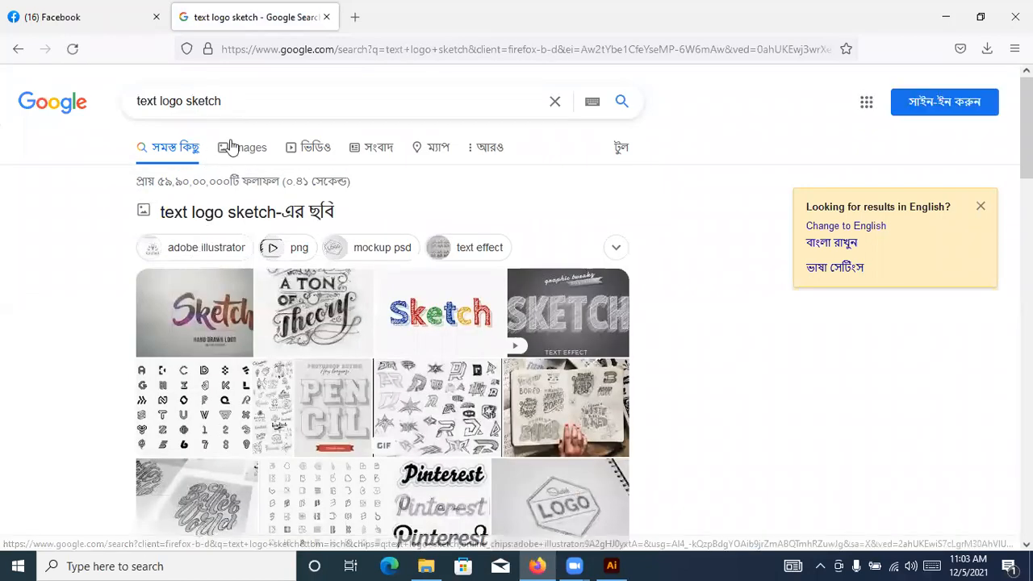
Show the image results for "text logo sketch" and preview the Heart of Sapphire lettering sketches from 99designs
click(232, 145)
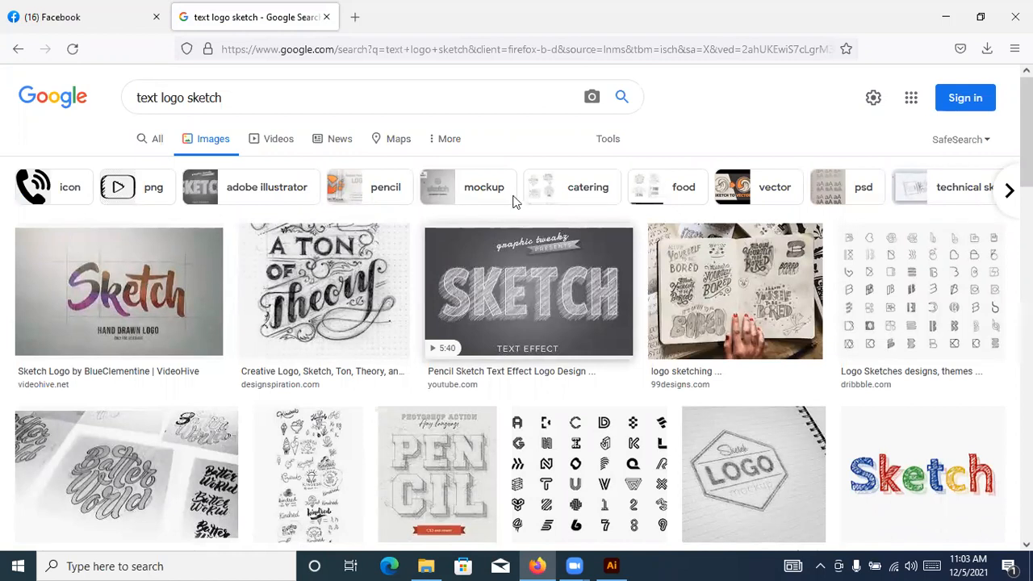
scroll(523, 357, down, 3)
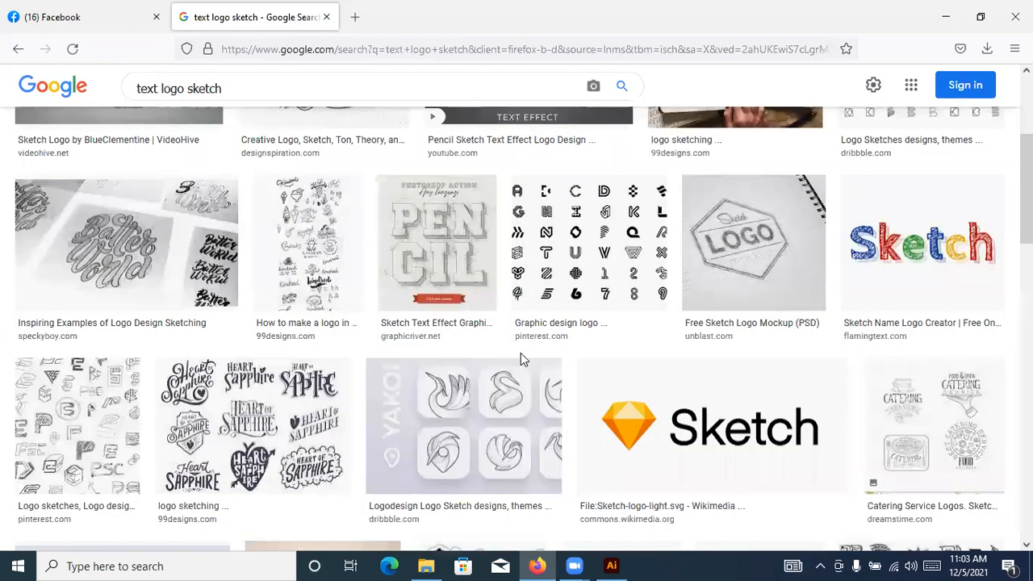
scroll(522, 359, down, 2)
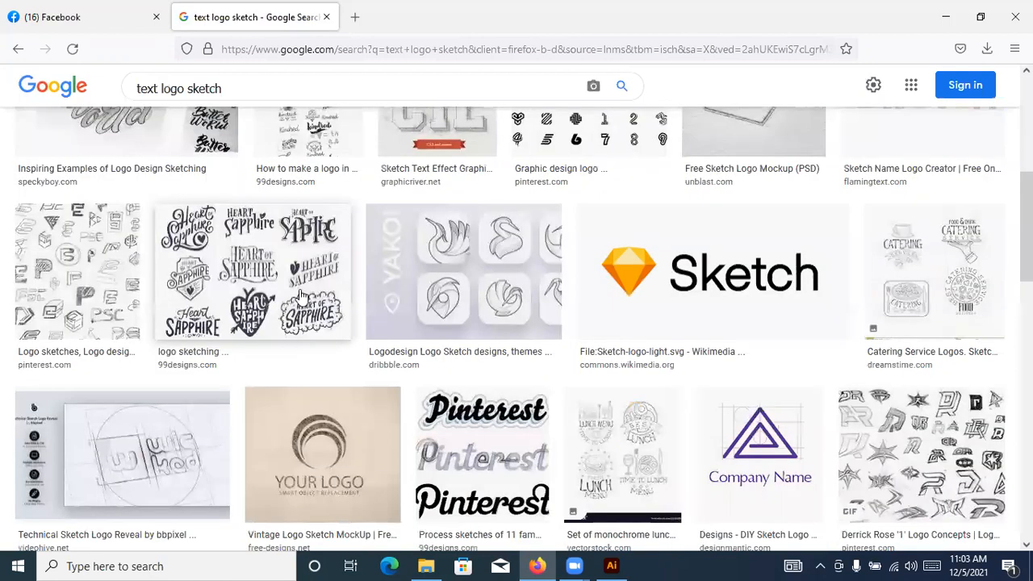
click(302, 295)
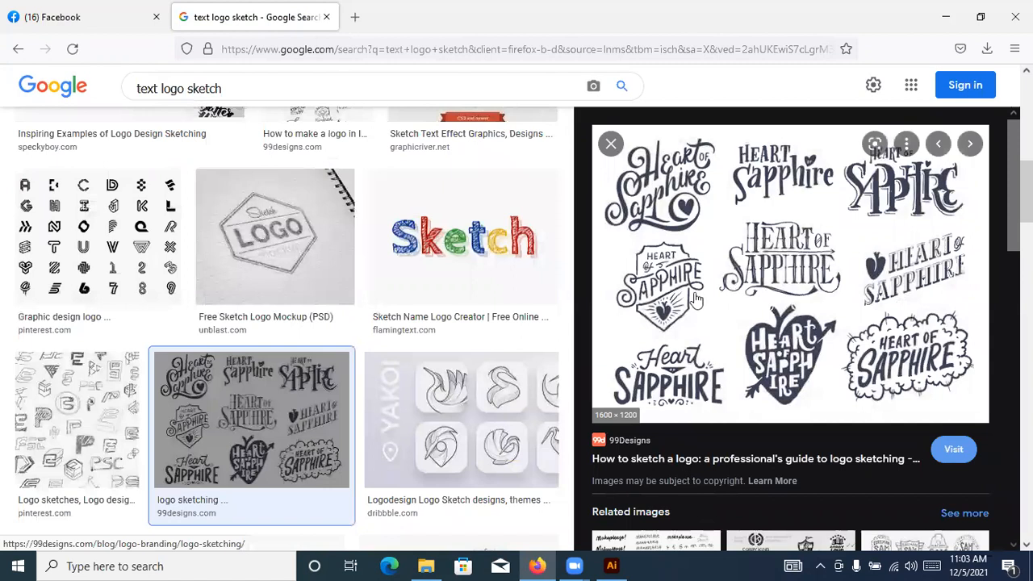
Look through the images related to the Heart of Sapphire sketches and further text logo sketch results for reference logos
scroll(682, 325, down, 1)
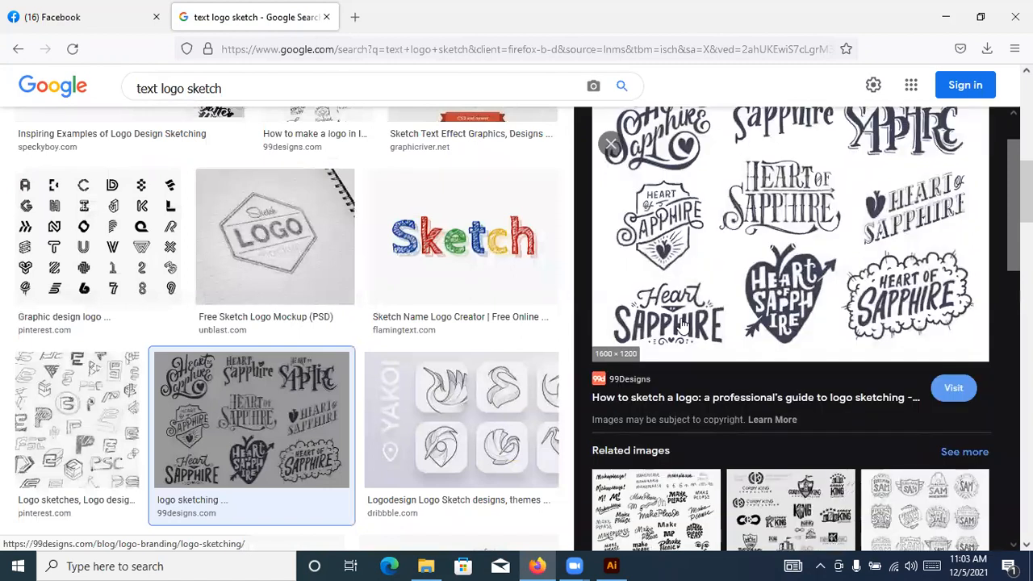
scroll(682, 325, down, 4)
scroll(685, 325, down, 3)
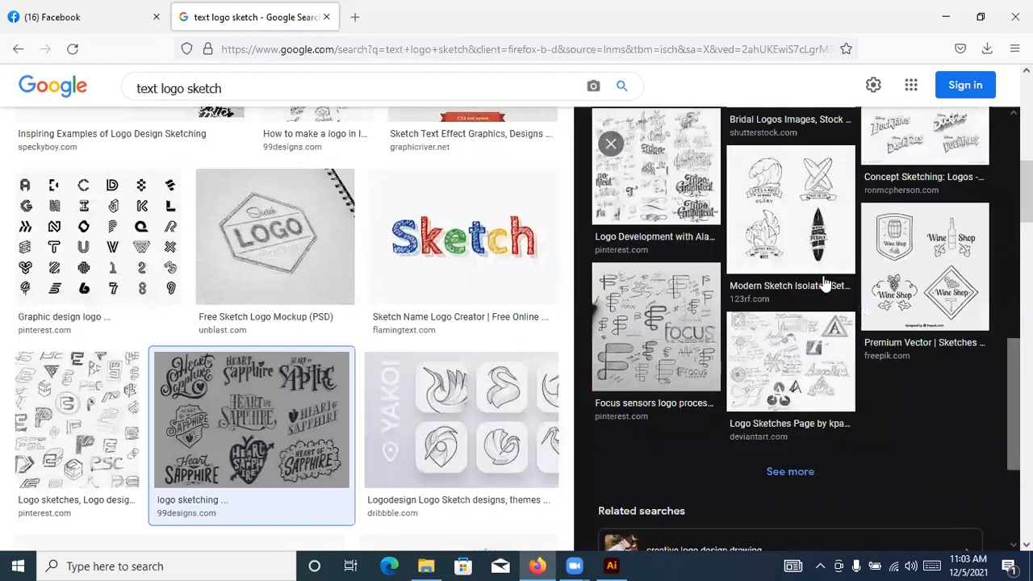
scroll(798, 246, down, 1)
scroll(569, 270, down, 1)
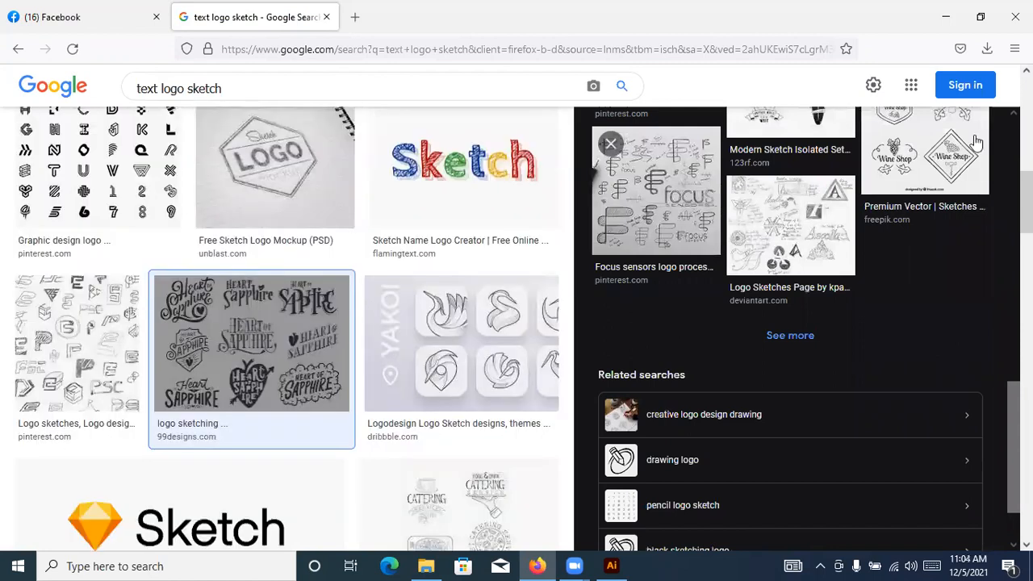
scroll(495, 275, down, 1)
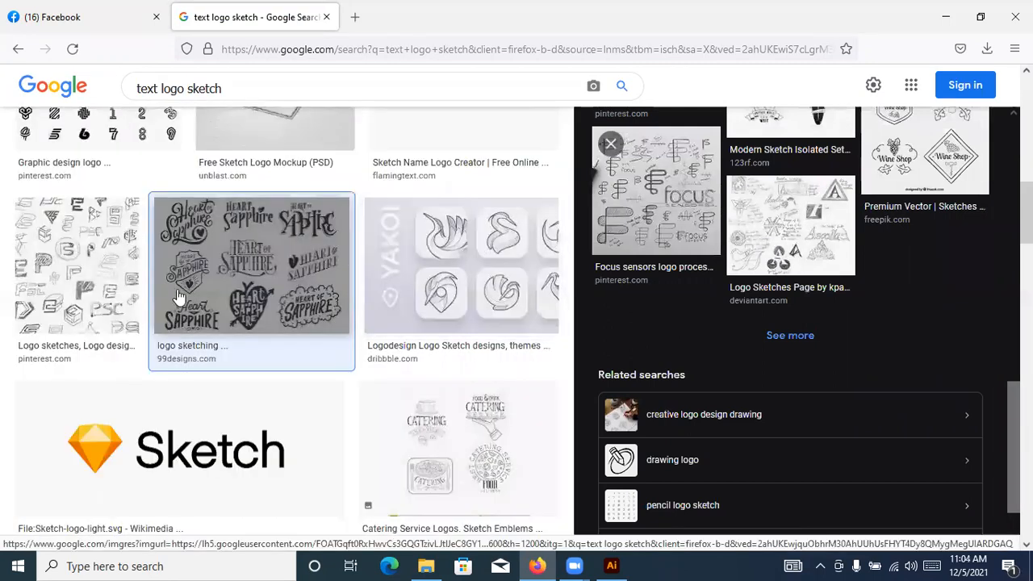
scroll(189, 299, down, 5)
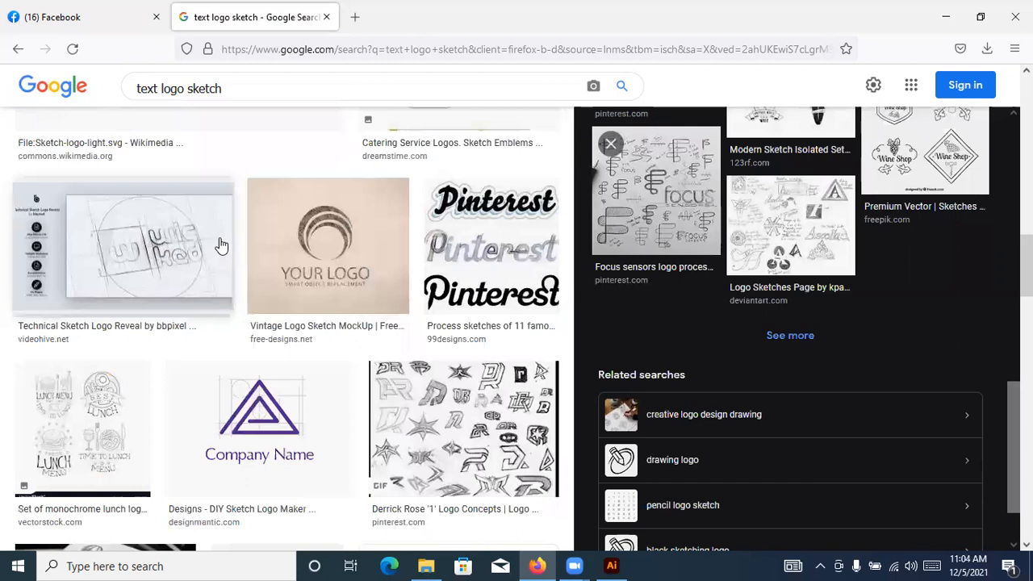
scroll(226, 242, down, 5)
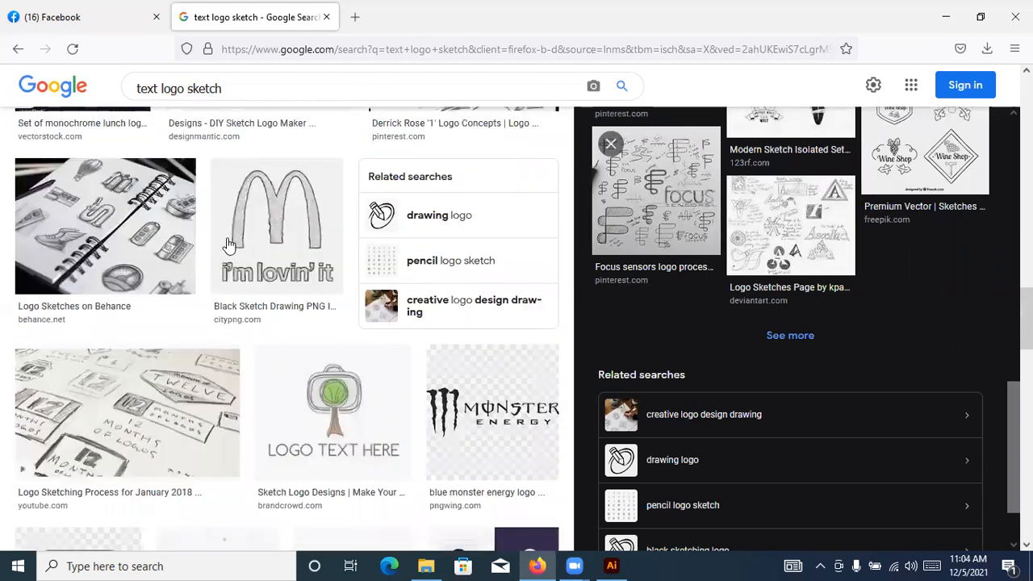
scroll(278, 174, down, 1)
Preview the McDonald's "i'm lovin' it" black sketch drawing and browse its related images and more results
click(278, 174)
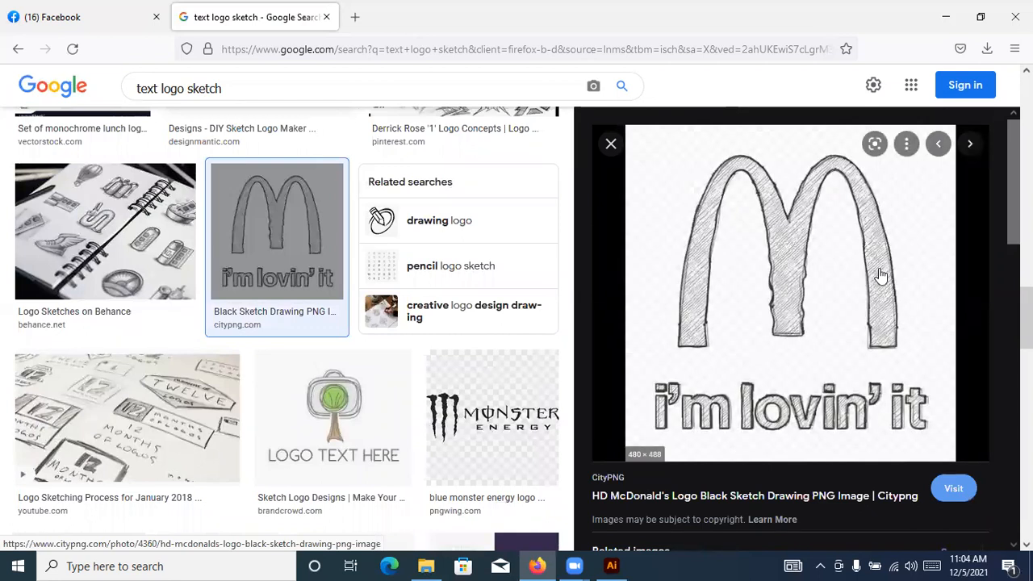
scroll(872, 276, down, 4)
scroll(323, 334, down, 3)
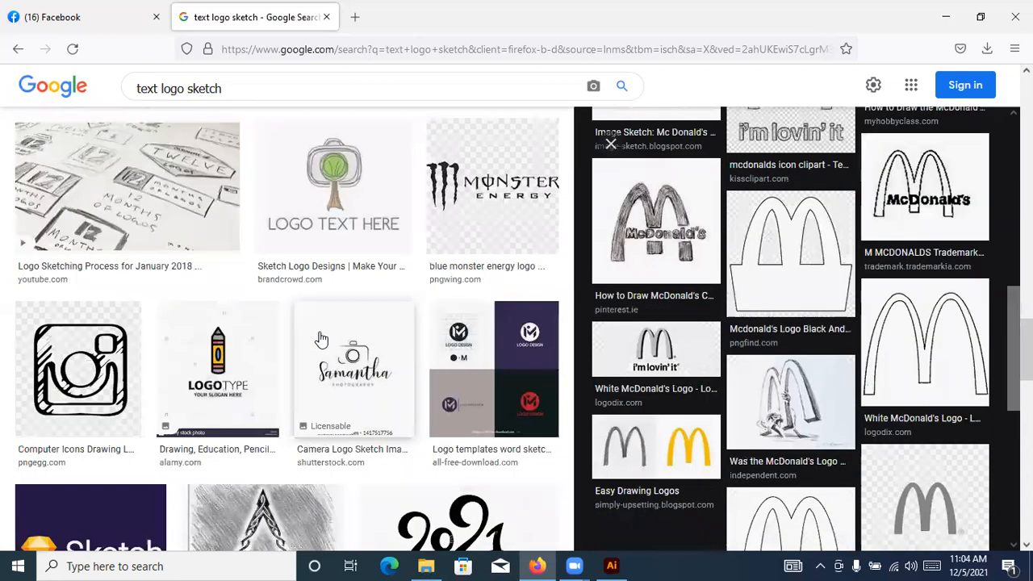
scroll(437, 253, down, 3)
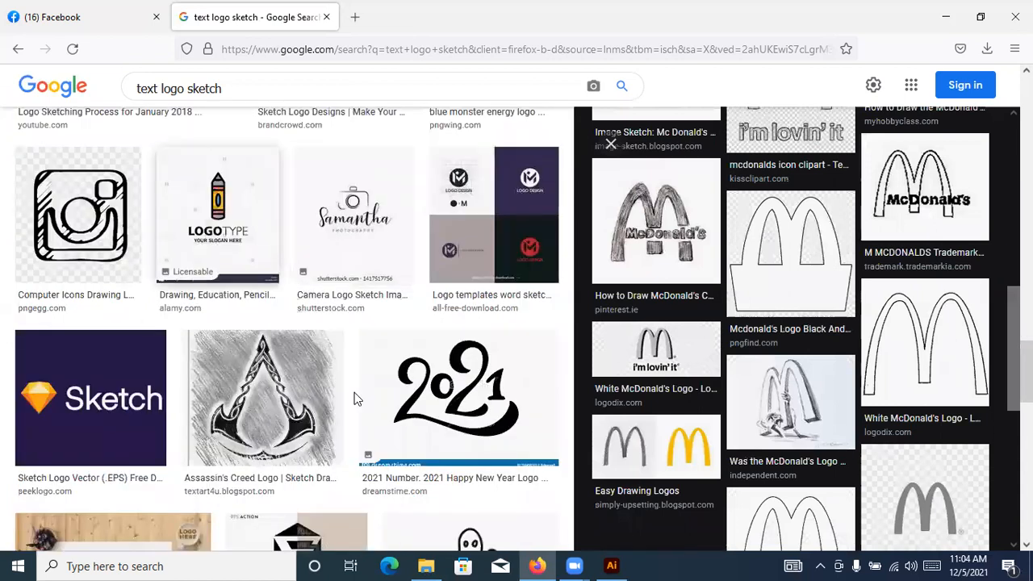
scroll(234, 358, down, 7)
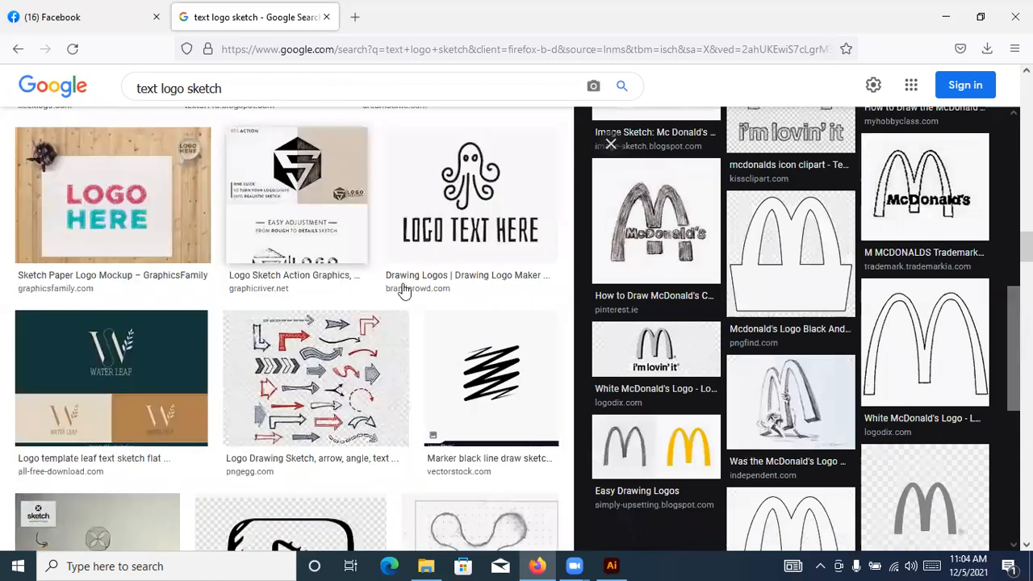
Preview the Logo Sketch Action Graphics image from GraphicRiver and look over the neighbouring sketch logo results
click(343, 187)
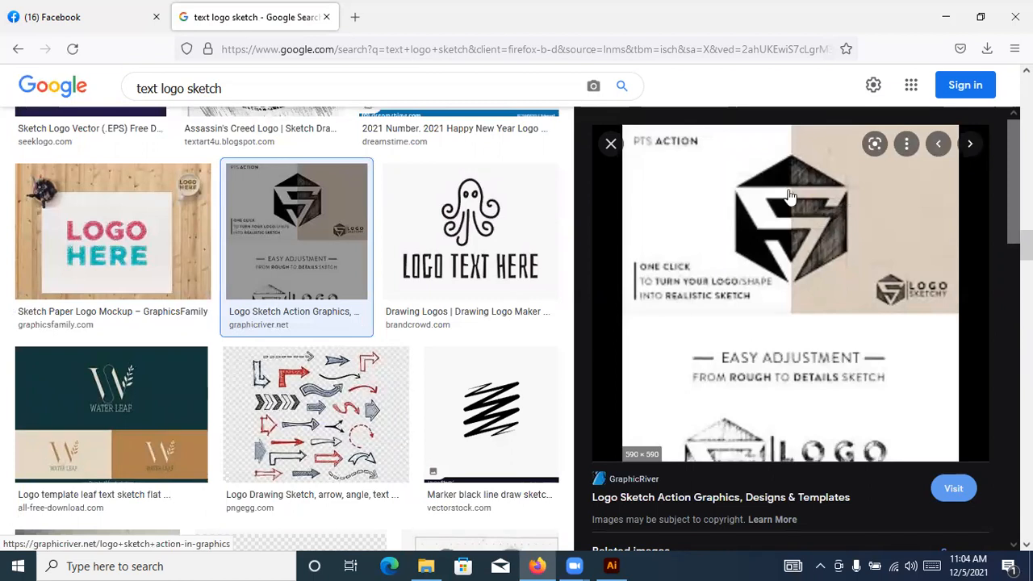
scroll(323, 363, down, 2)
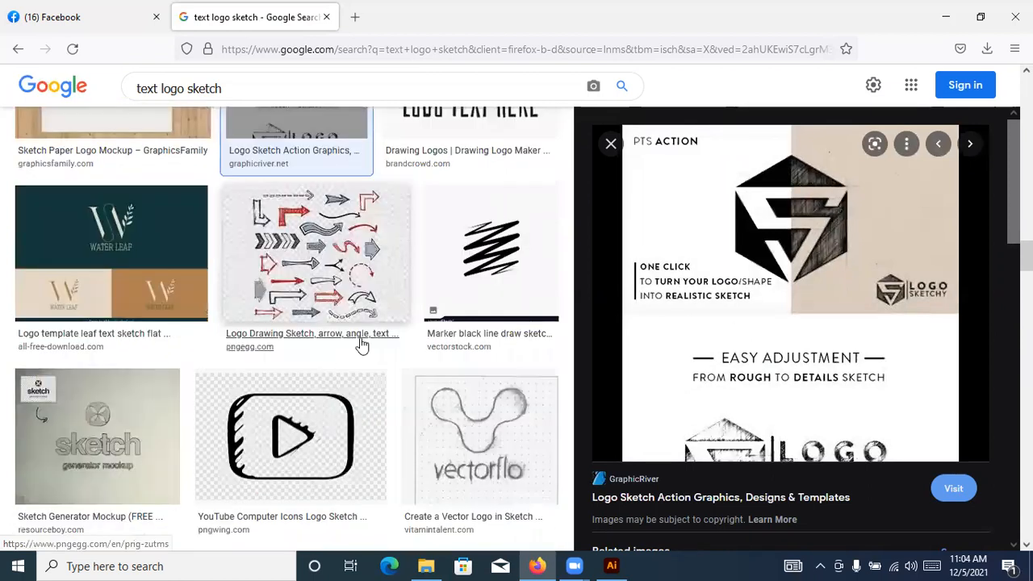
scroll(445, 282, down, 4)
scroll(460, 347, up, 1)
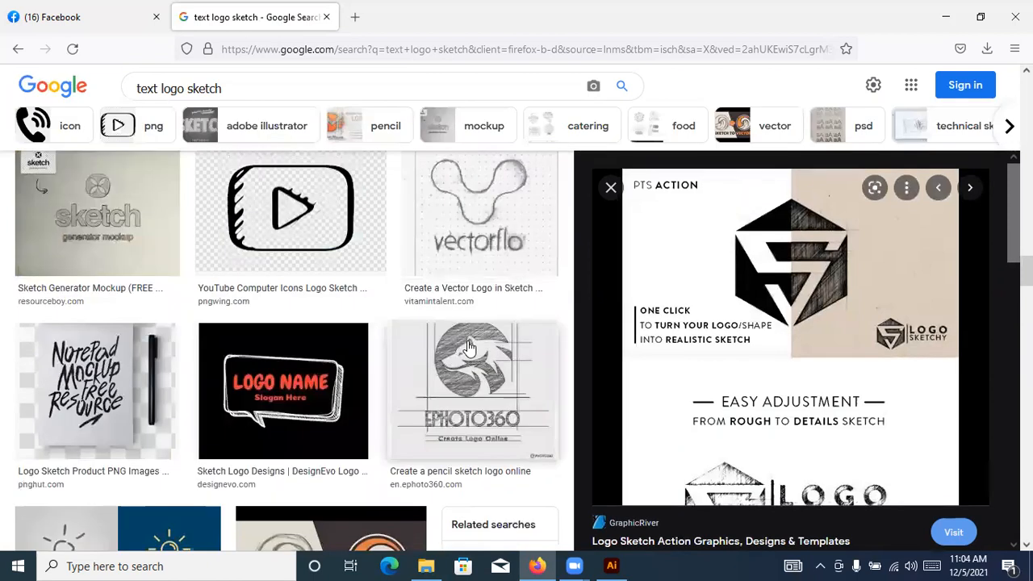
Preview the Ephoto360 pencil sketch logo, dismiss its image options and look at more results
click(470, 347)
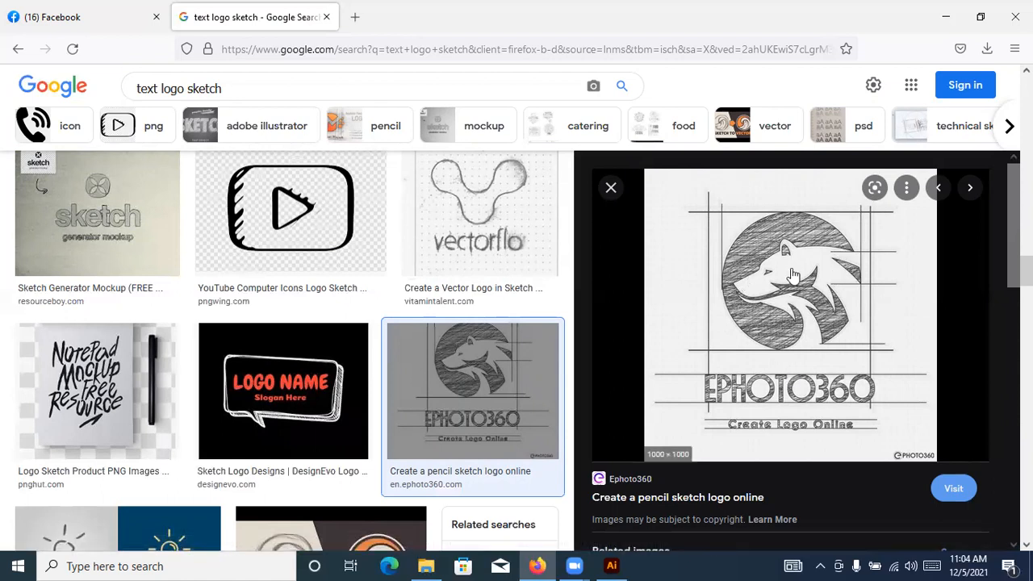
right_click(794, 242)
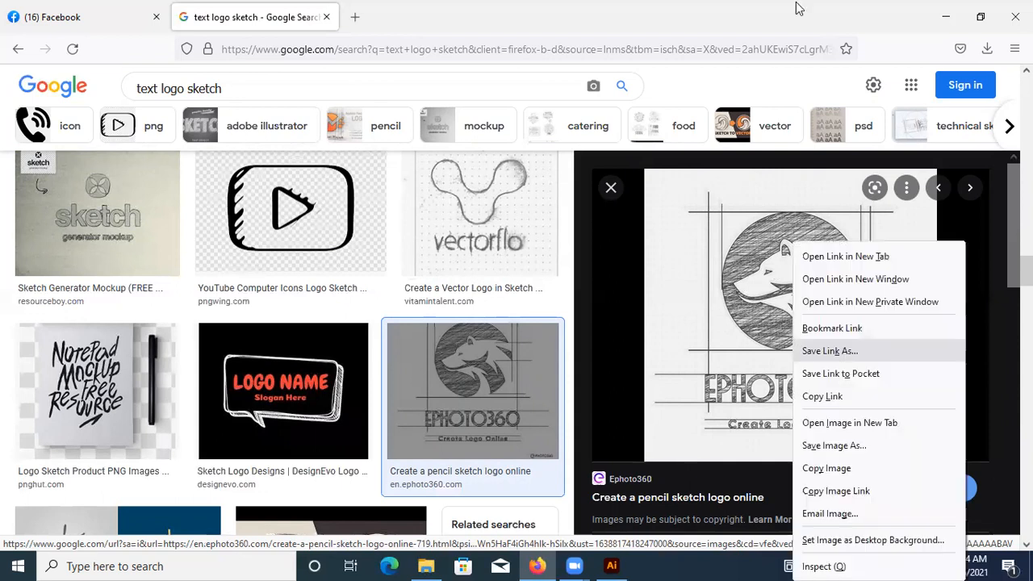
click(204, 419)
scroll(153, 434, down, 5)
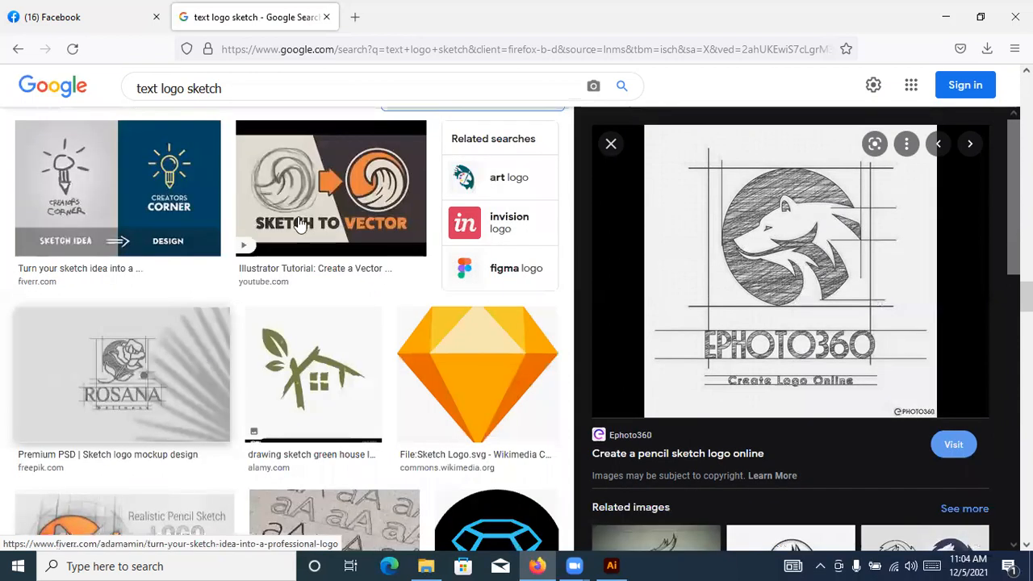
Preview the Sketch to Vector wave logo tutorial and the related fox logo tutorial for Adobe Illustrator
click(345, 194)
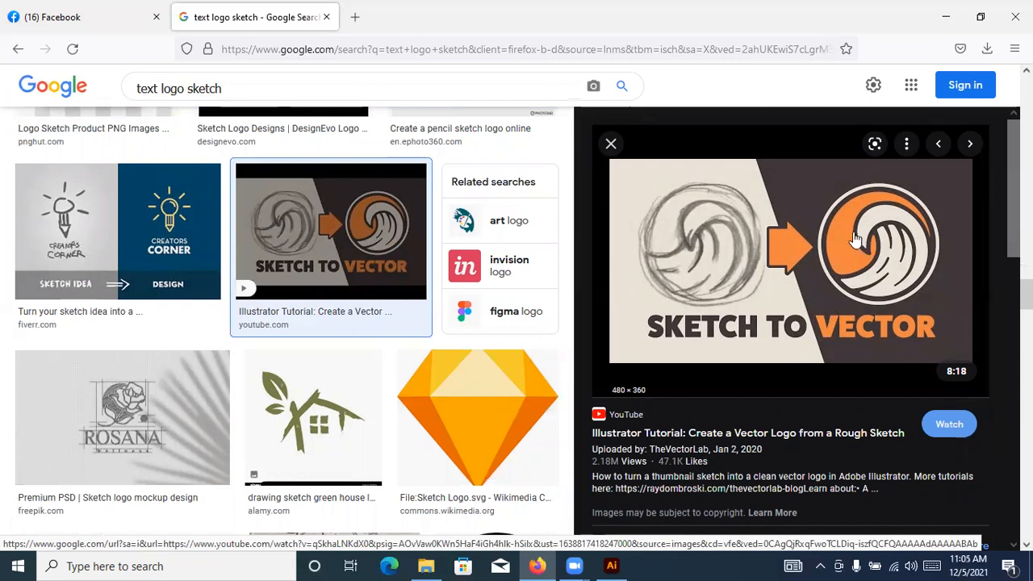
scroll(855, 239, down, 3)
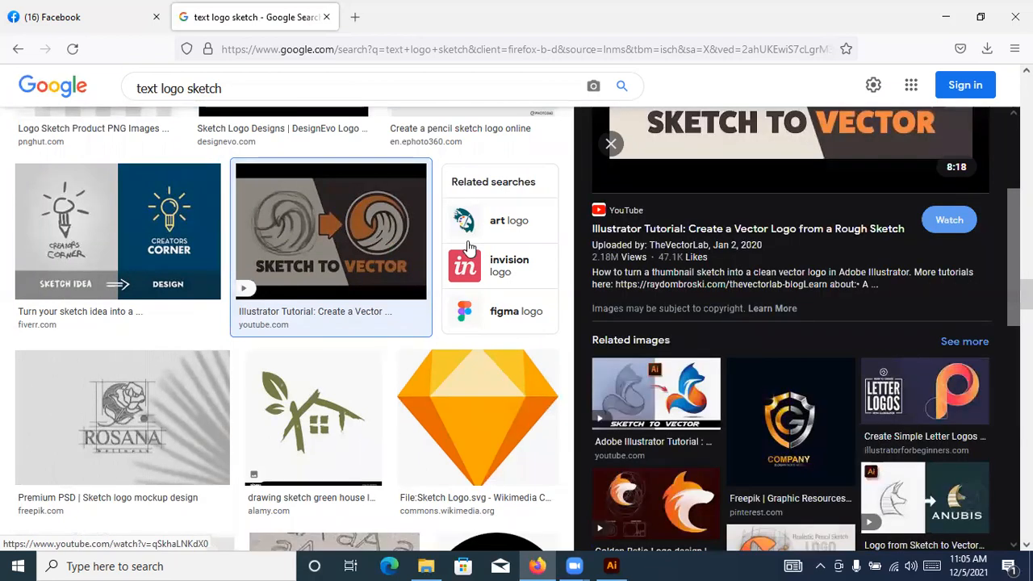
click(692, 331)
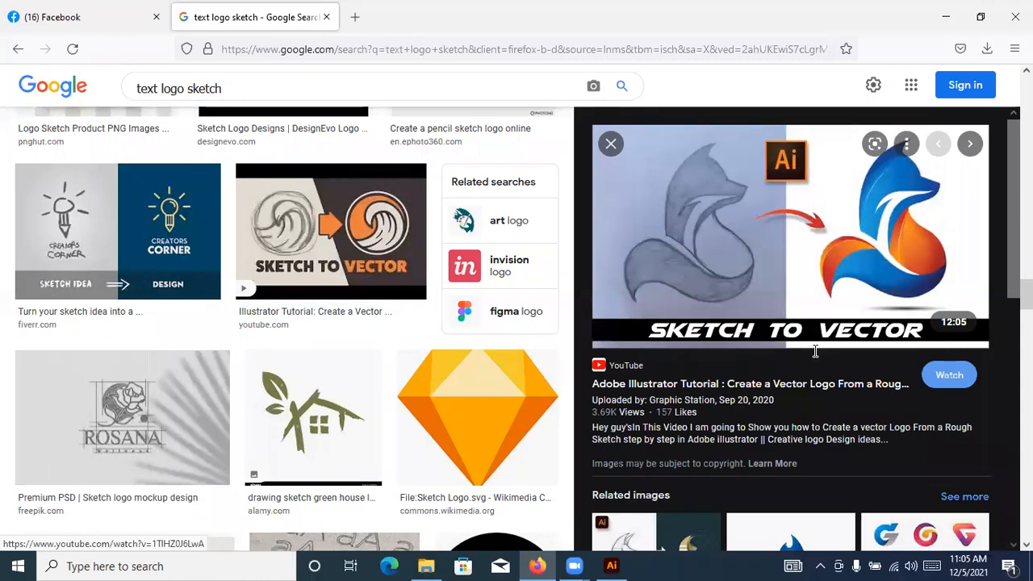
scroll(815, 358, down, 3)
Preview the related Anubis sketch-to-vector logo and the footprint logo, and examine the images related to them
click(645, 256)
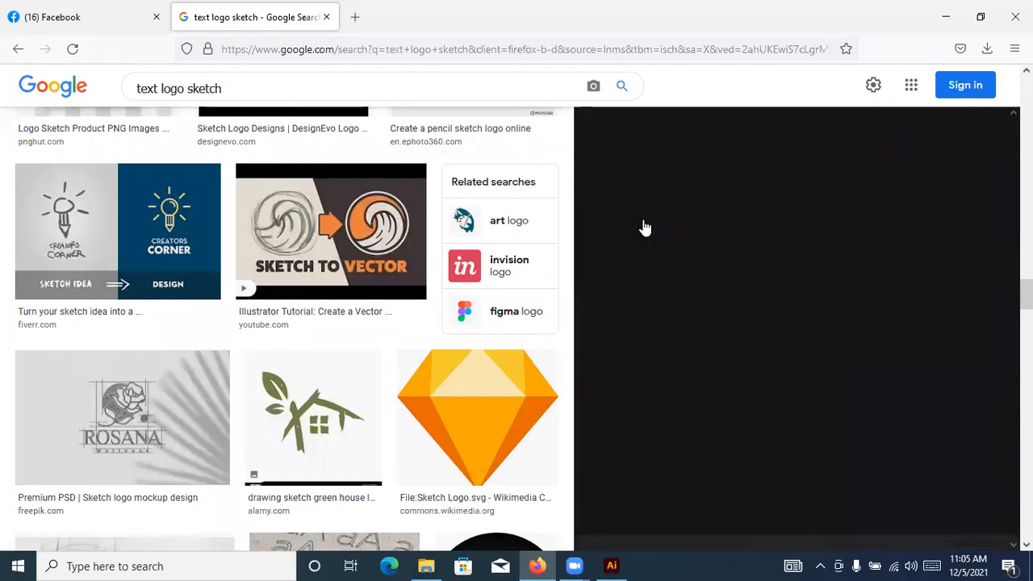
scroll(804, 264, down, 1)
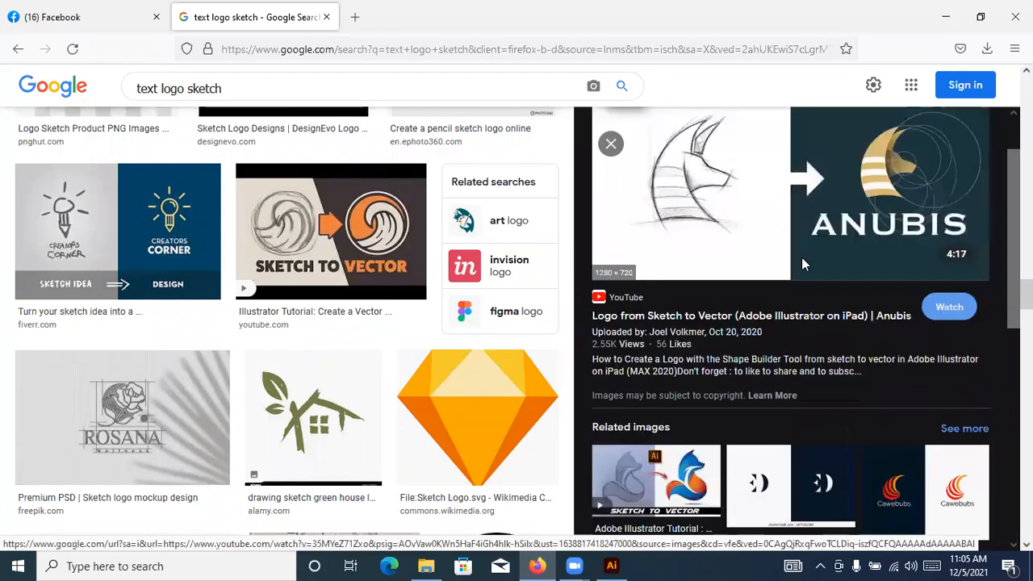
scroll(903, 231, down, 5)
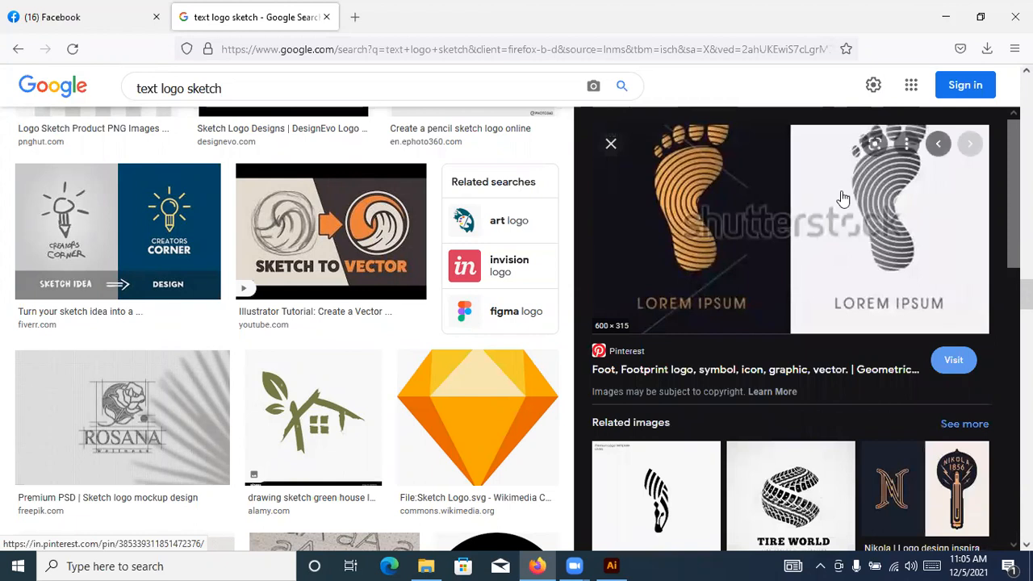
scroll(817, 269, down, 2)
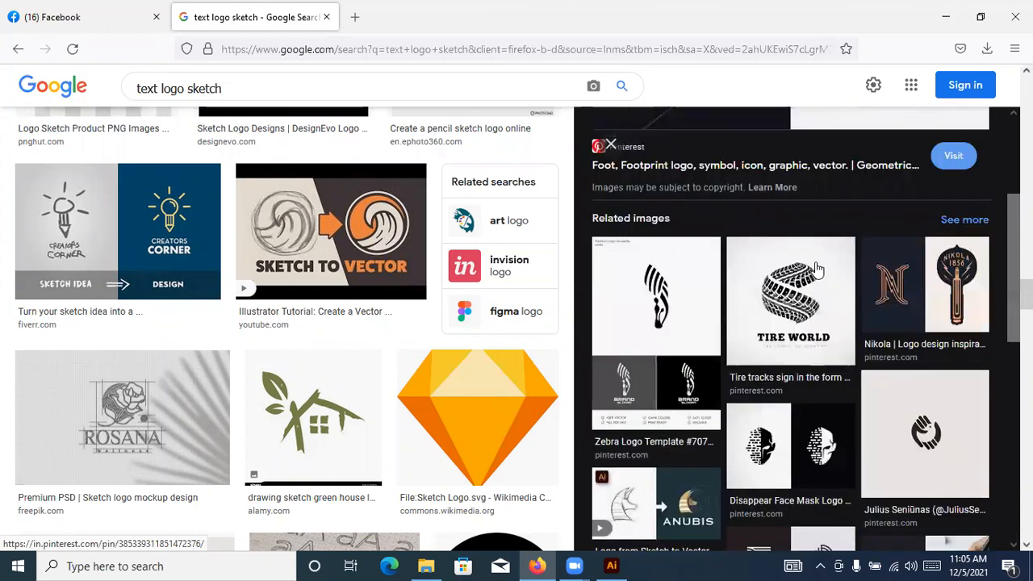
scroll(817, 269, down, 1)
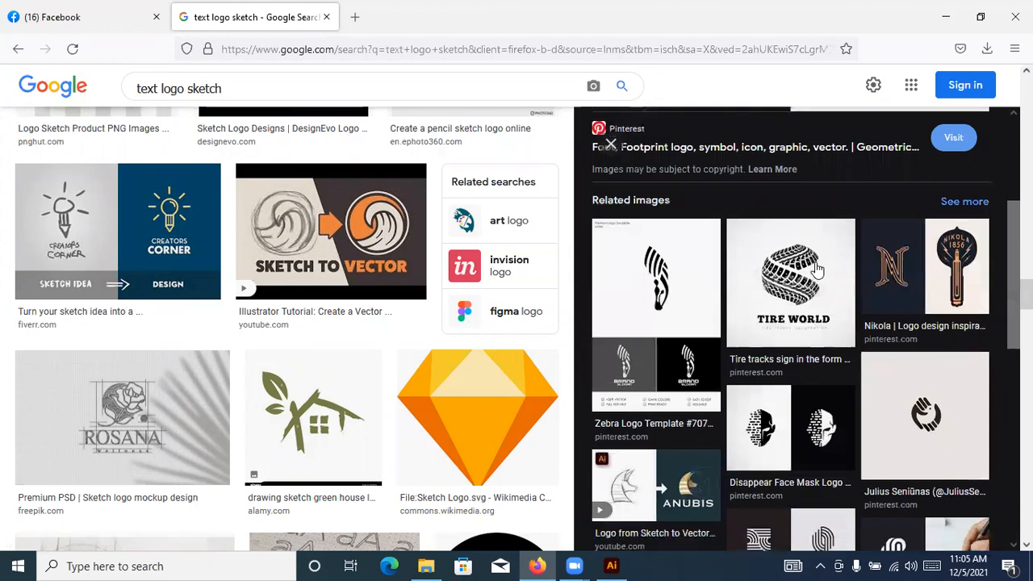
scroll(817, 269, down, 2)
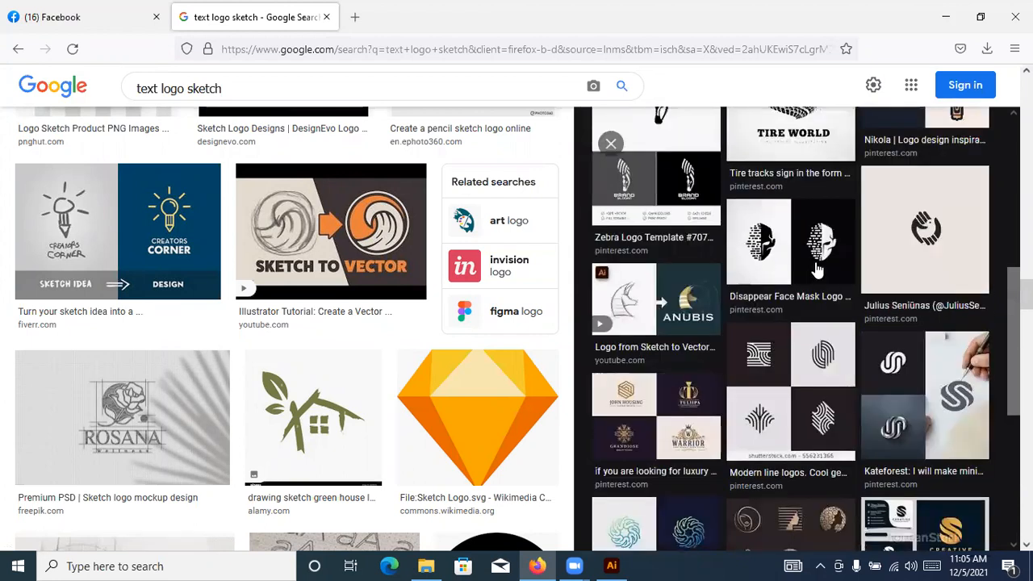
Preview the Disappear Face Mask logo template and look through its related images and more sketch logo results
click(817, 271)
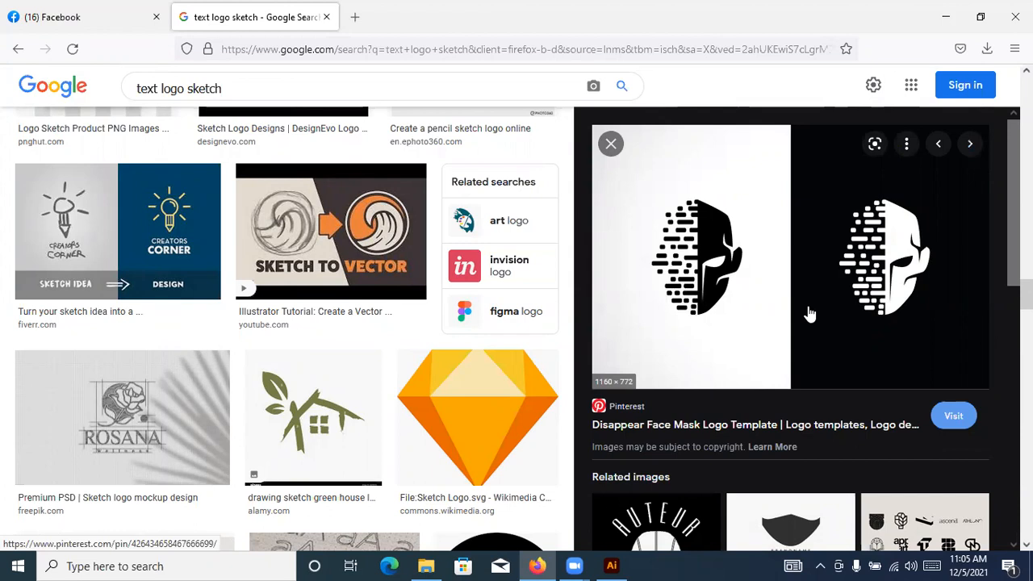
scroll(808, 312, down, 3)
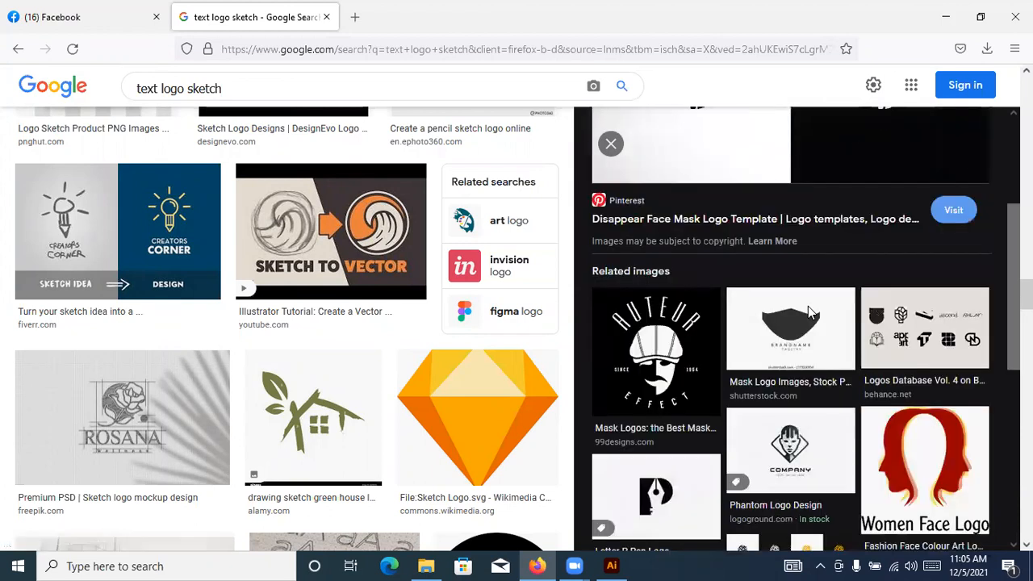
scroll(763, 307, down, 1)
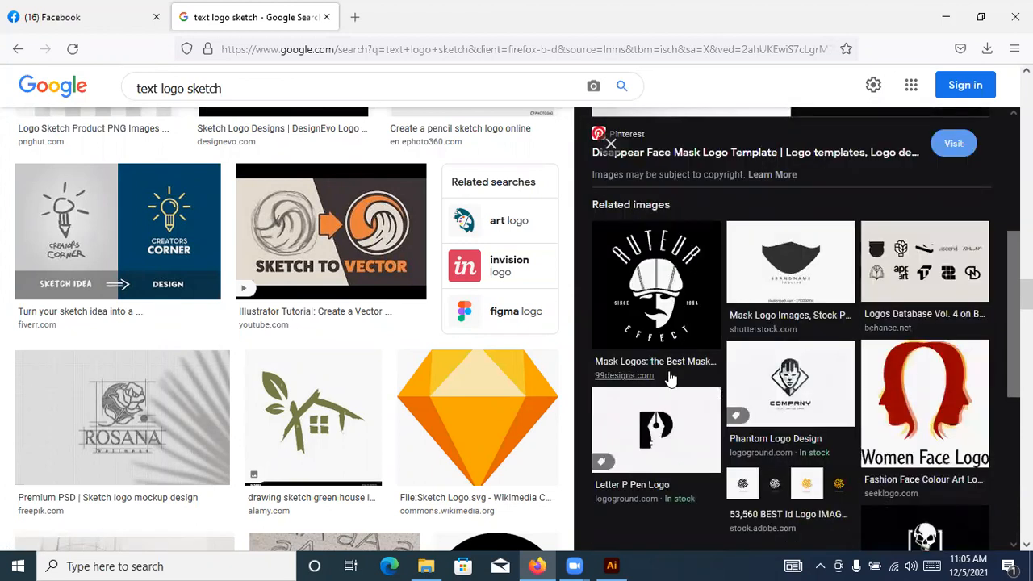
scroll(678, 370, down, 1)
scroll(391, 408, down, 3)
scroll(412, 413, down, 5)
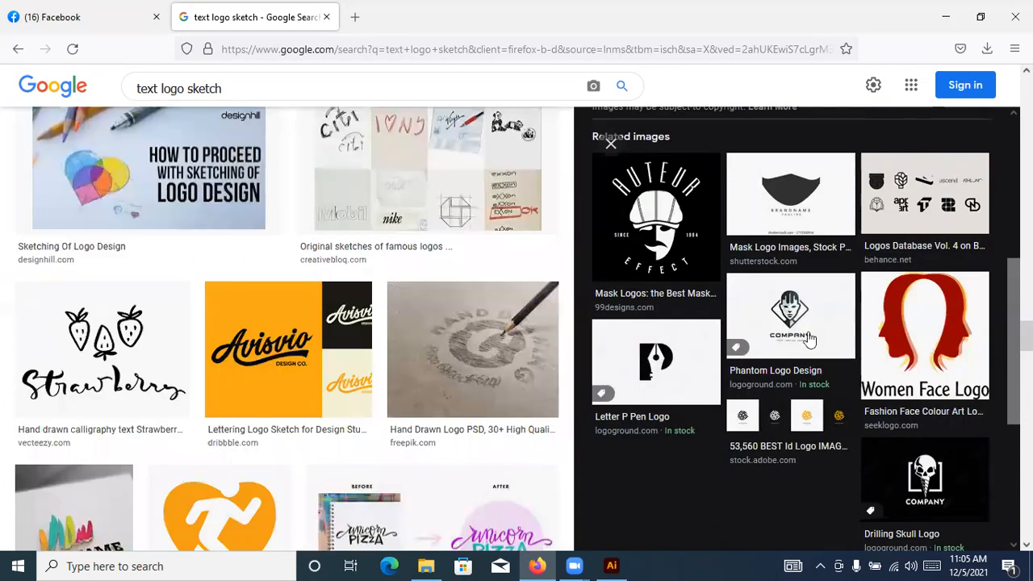
Preview the Phantom Logo Design from LogoGround and browse its related logos and the surrounding image results
click(808, 322)
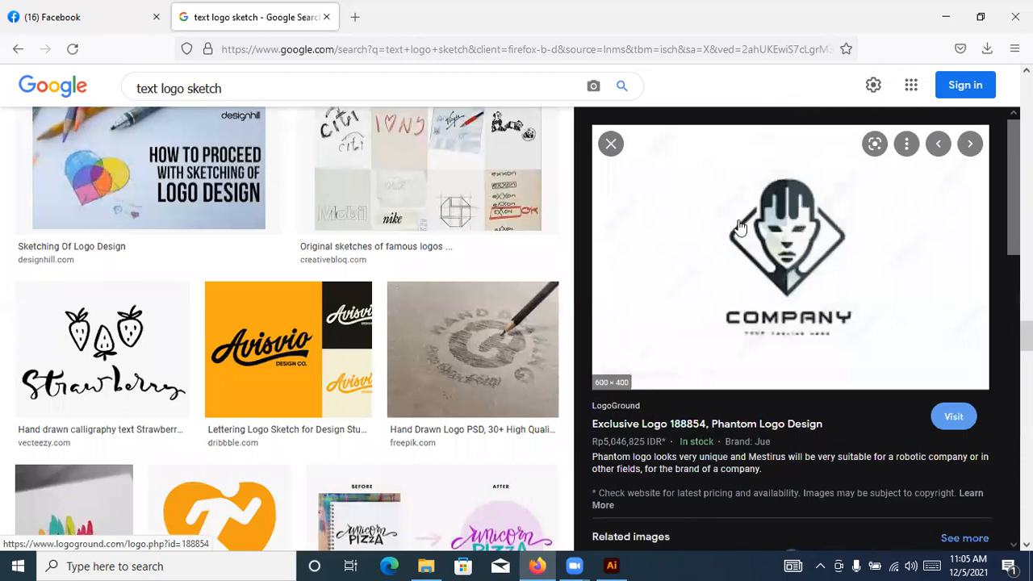
scroll(747, 281, down, 2)
scroll(593, 353, down, 3)
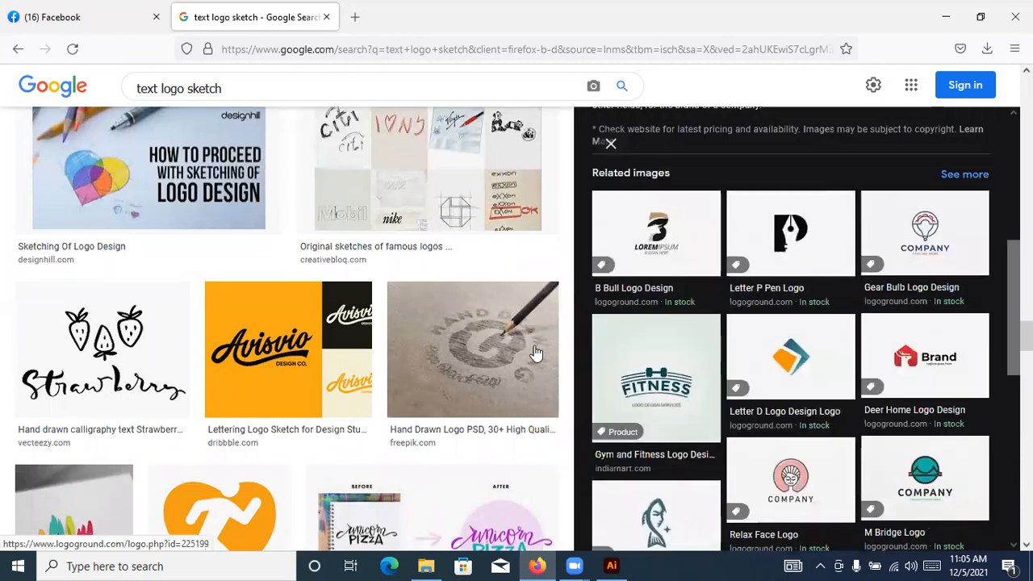
scroll(457, 355, down, 4)
scroll(548, 340, down, 5)
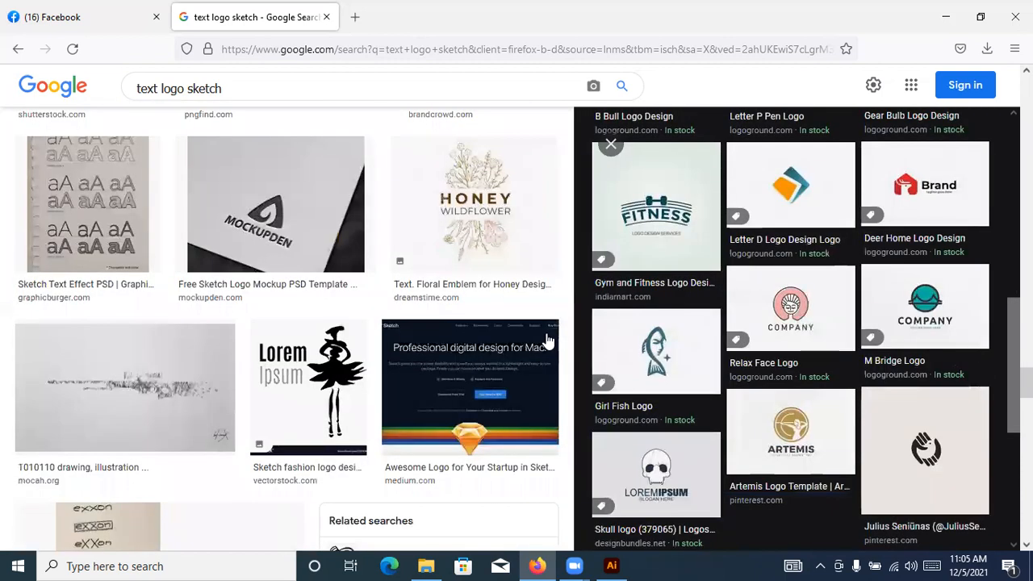
scroll(547, 339, down, 4)
scroll(268, 336, up, 5)
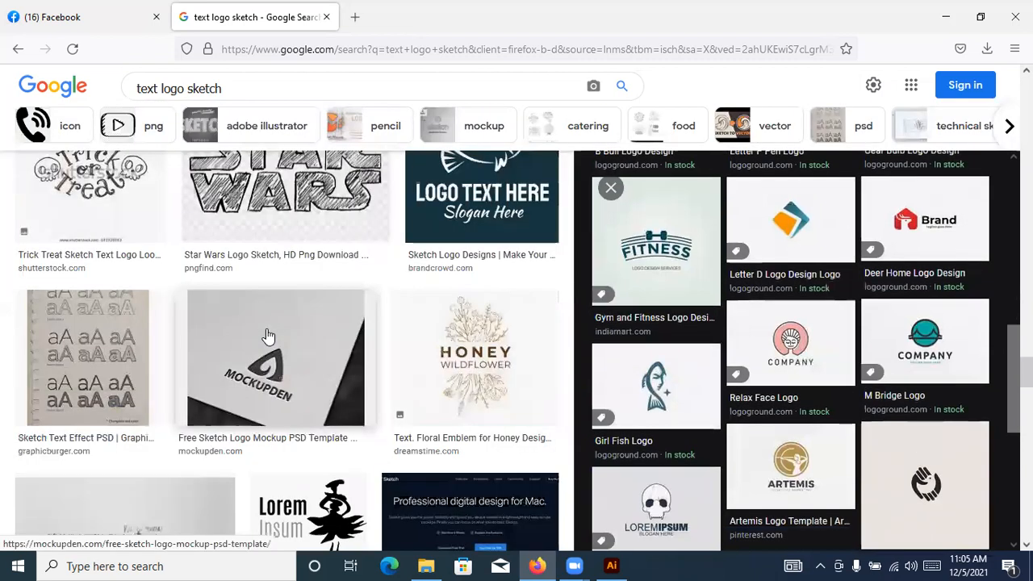
scroll(269, 330, up, 3)
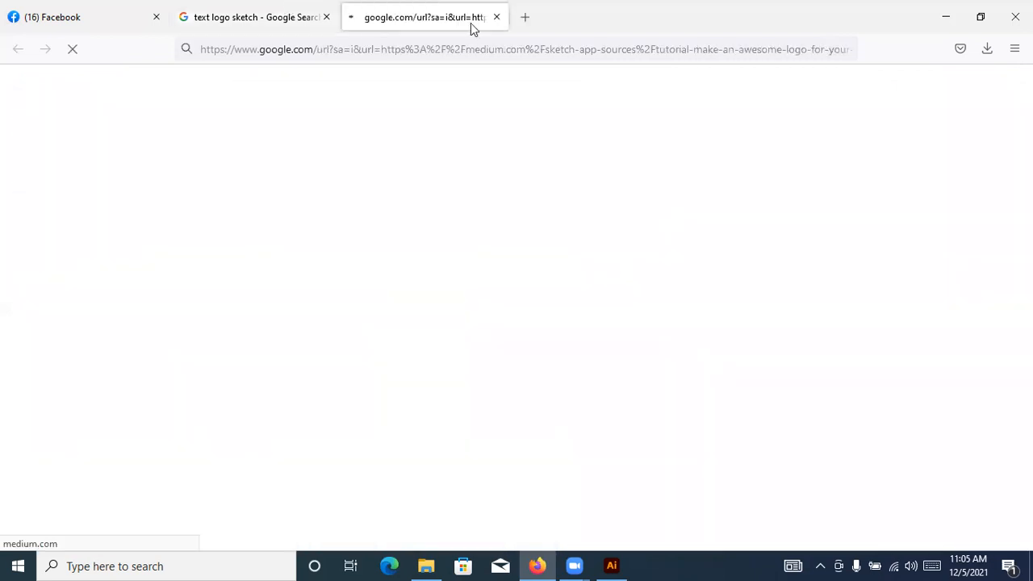
Close the newly opened Medium tutorial tab, preview the Star Wars logo sketch from PngFind and view its related images
click(495, 18)
click(327, 413)
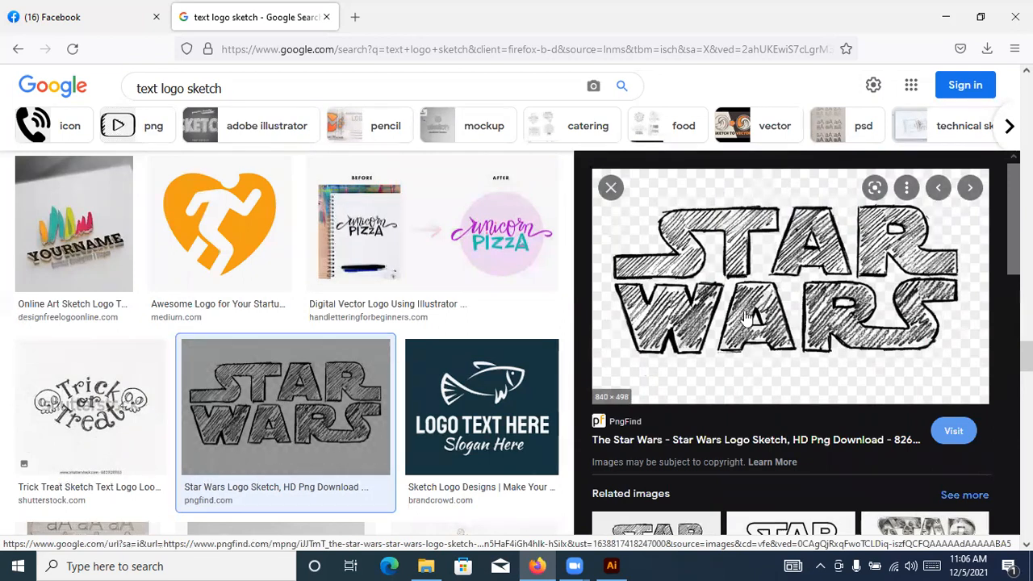
scroll(747, 243, down, 5)
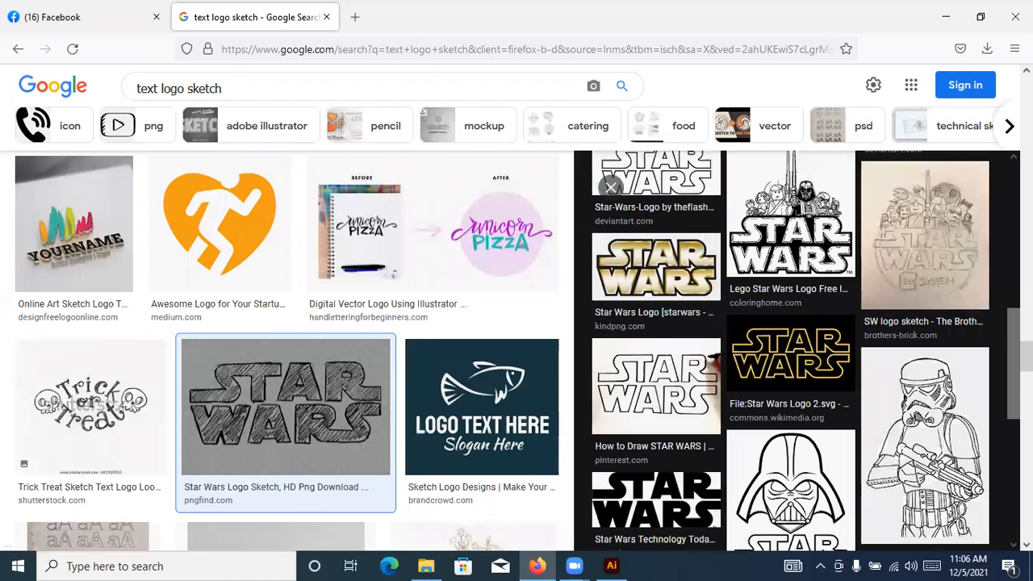